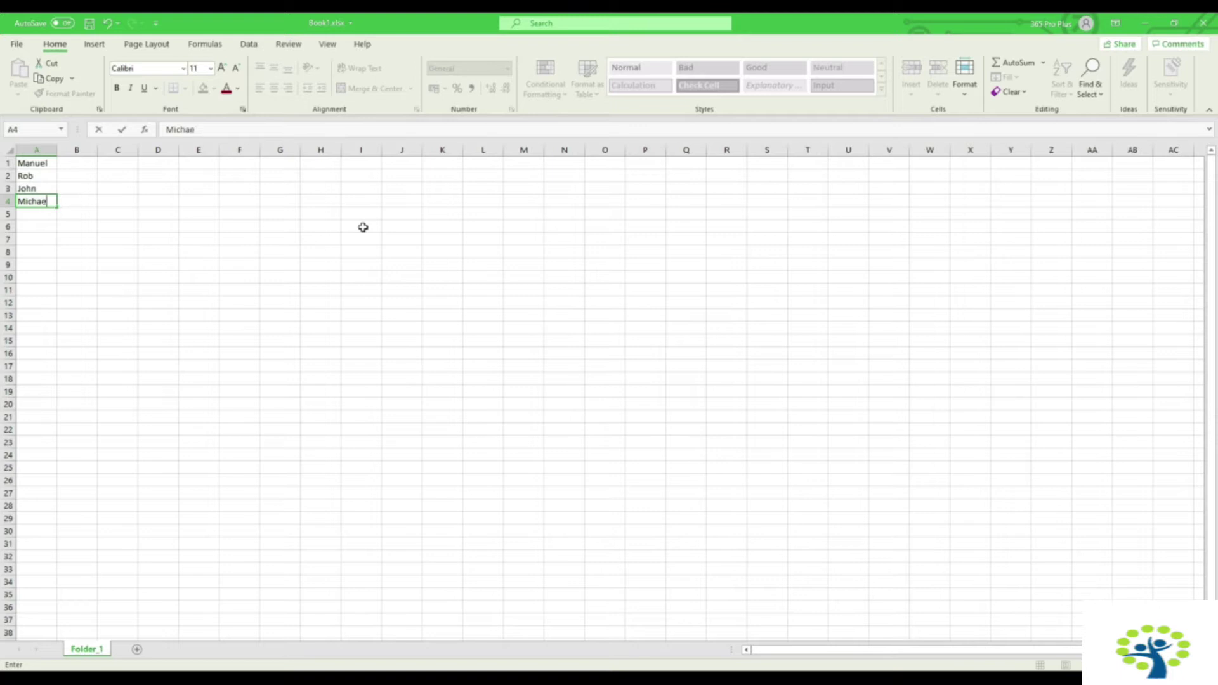
# Step: Complete the list of men's first names in column A by filling cells A4 and A5
pyautogui.press('Return')
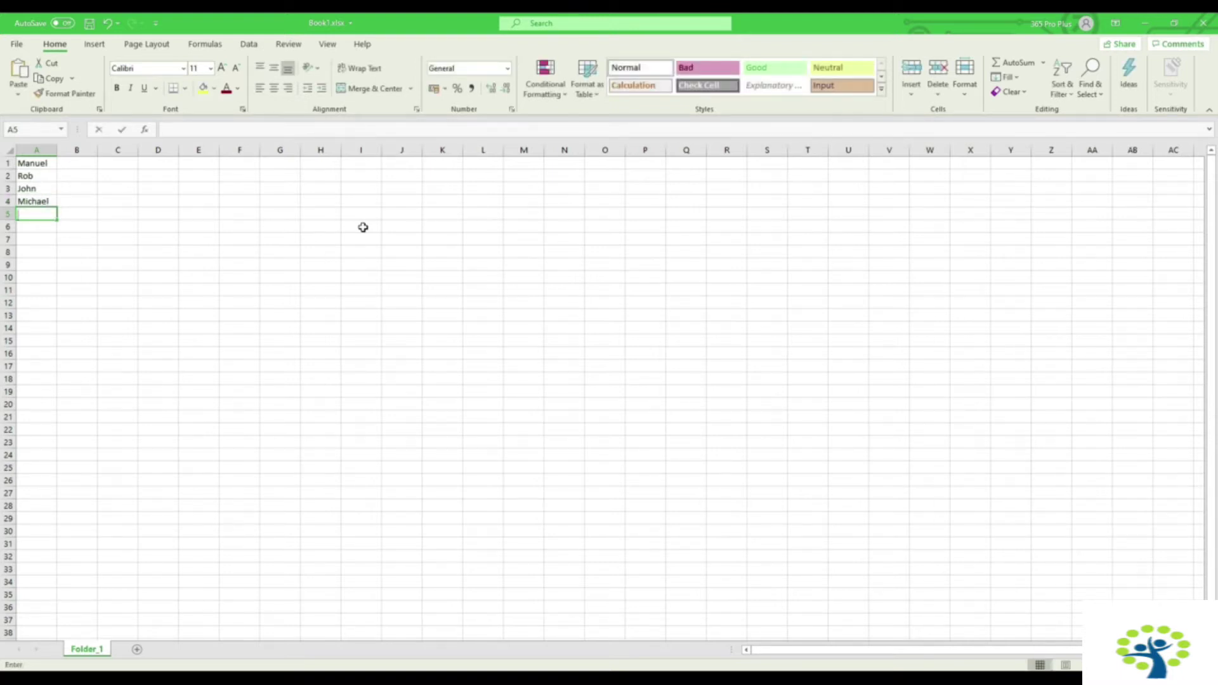
pyautogui.write('Rupert')
pyautogui.press('Return')
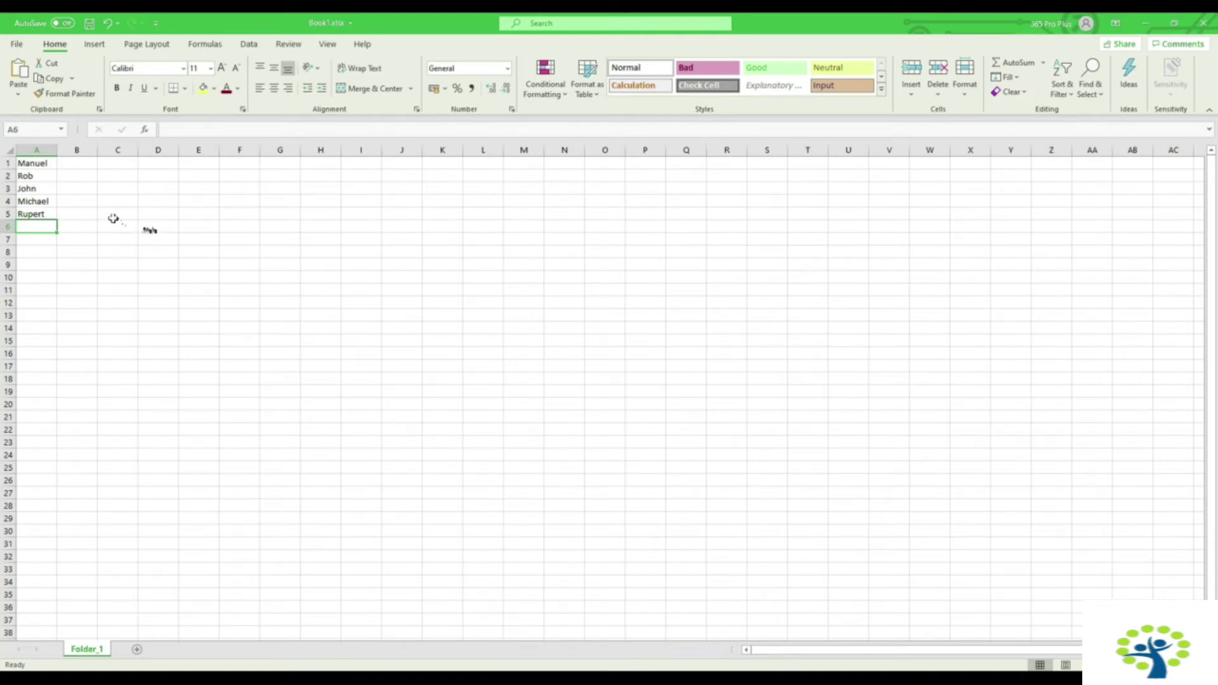
# Step: Fill cells B1 to B5 with five women's first names, one per row
pyautogui.click(81, 167)
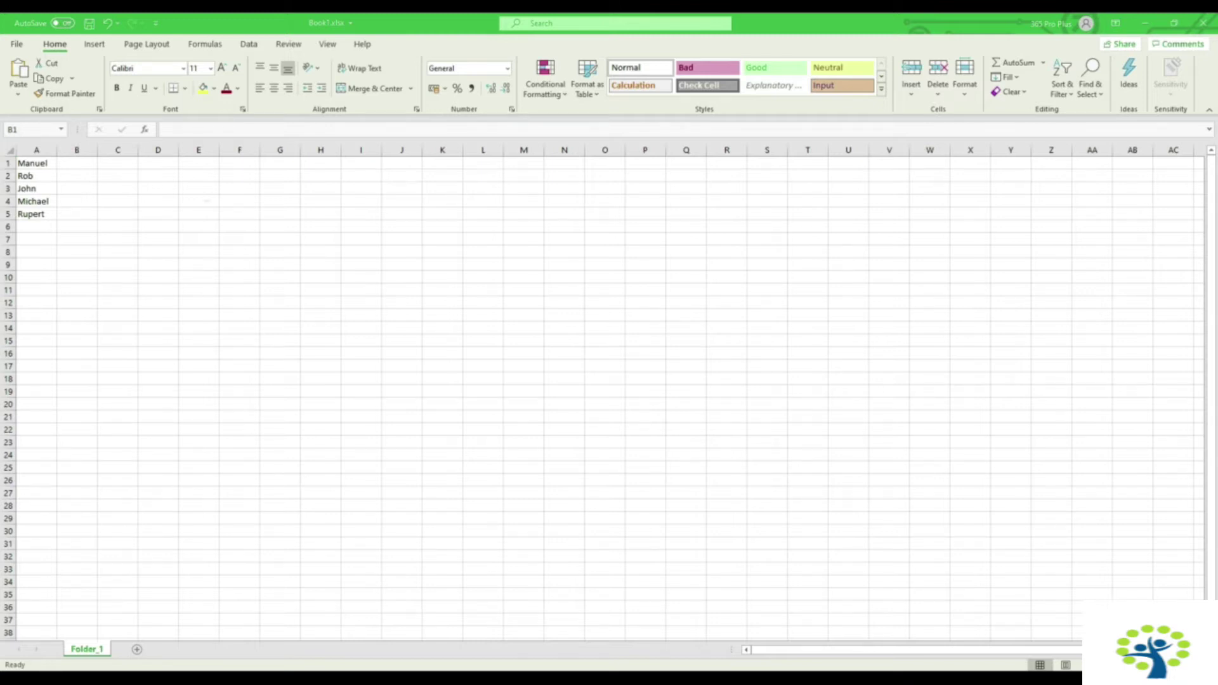
pyautogui.write('Jenny')
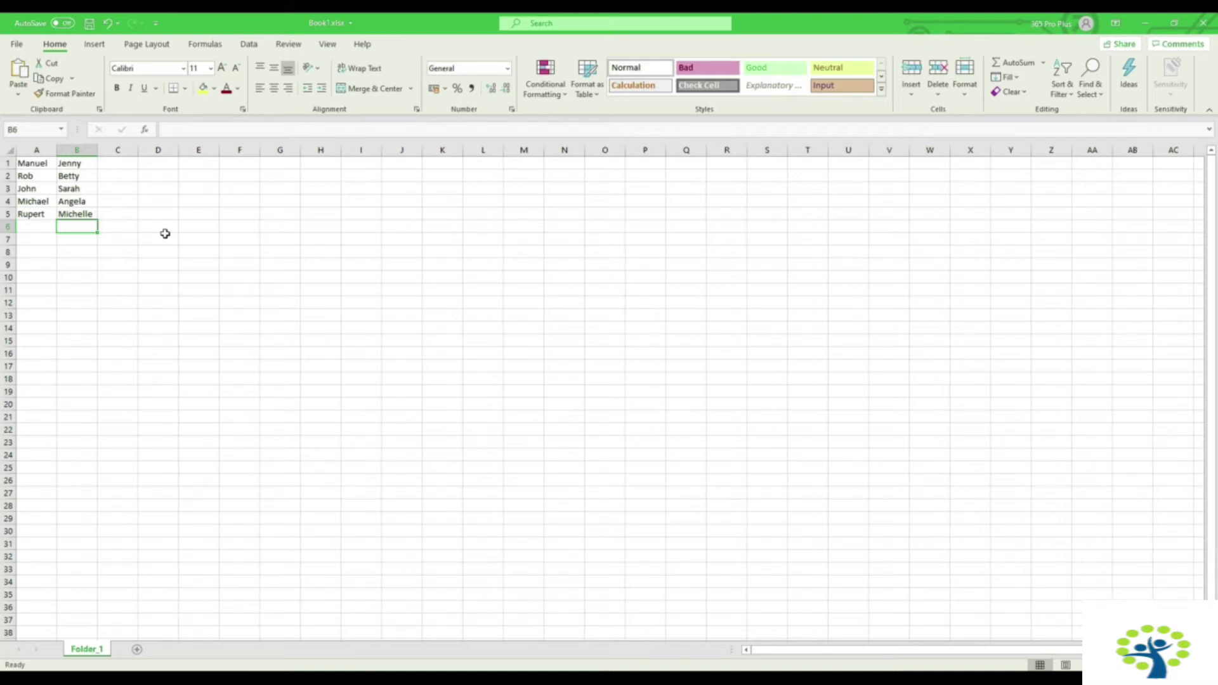
pyautogui.hotkey('alt', 'F11')
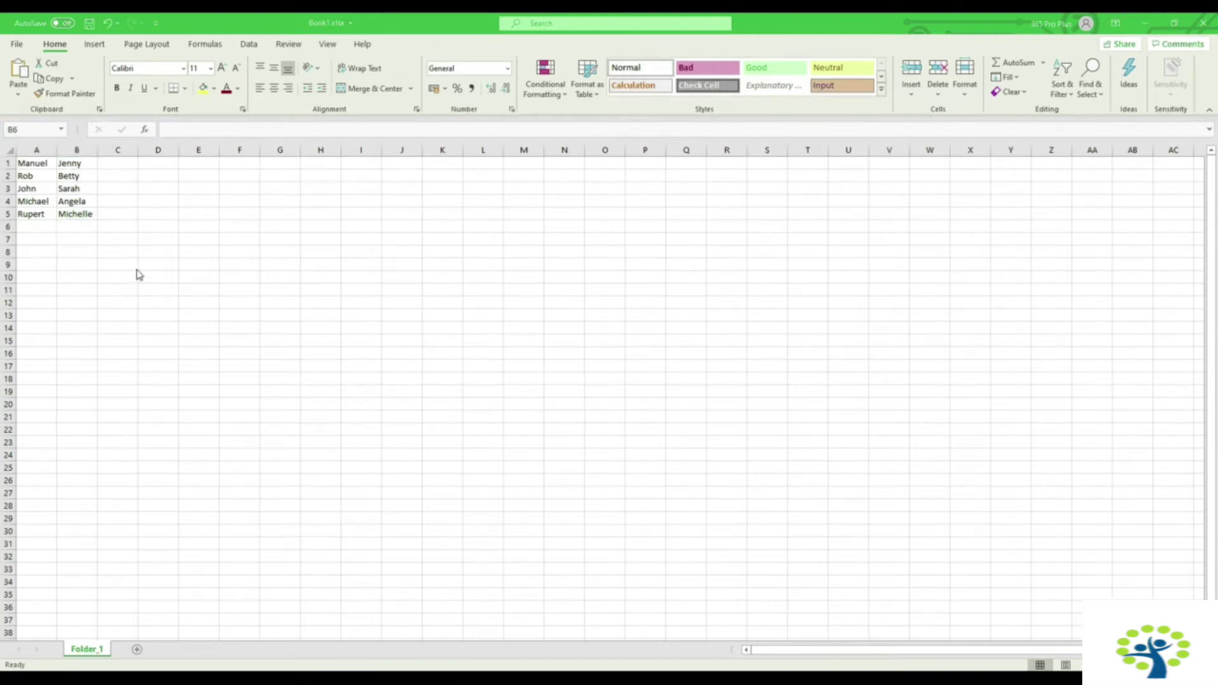
# Step: Enter the numbers 5, 10, 15, 20 and 25 in cells C1 to C5
pyautogui.click(128, 165)
pyautogui.click(129, 165)
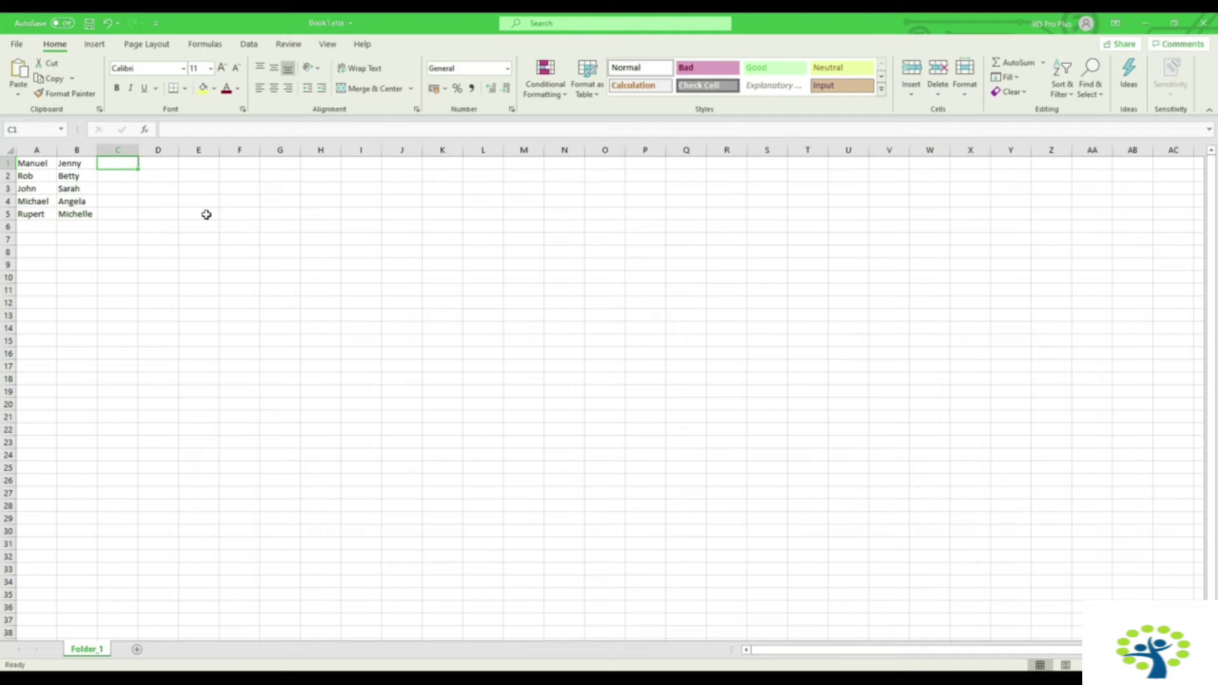
pyautogui.write('5')
pyautogui.press('Return')
pyautogui.write('10')
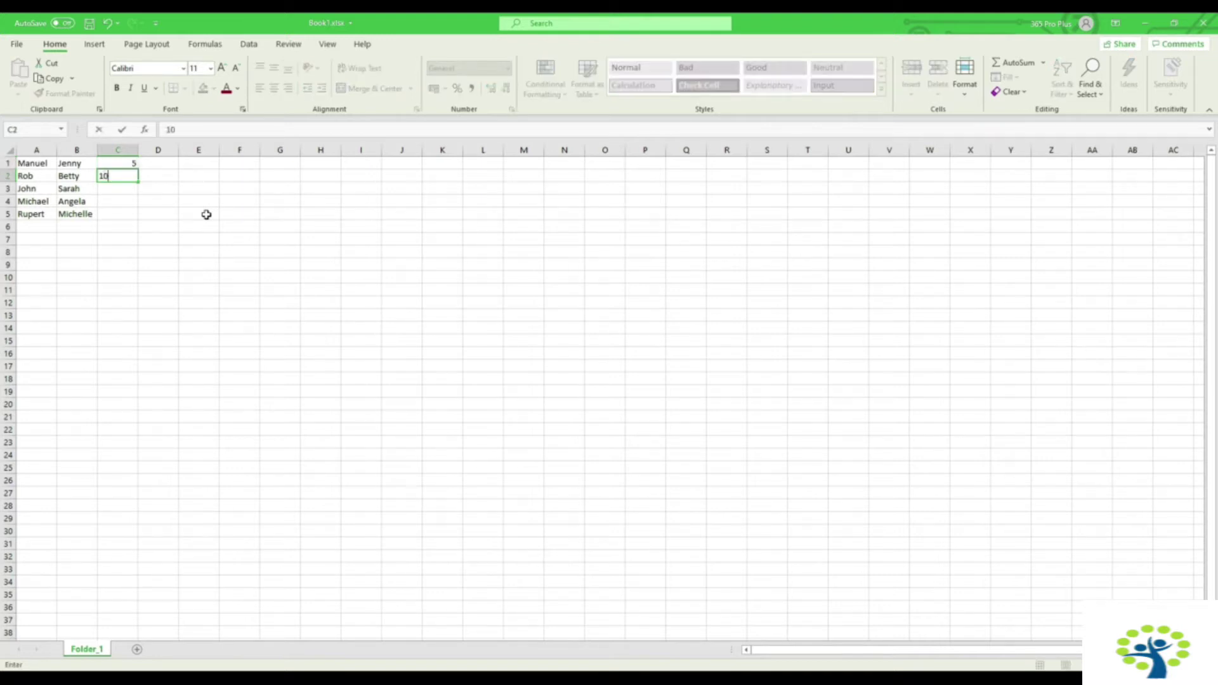
pyautogui.press('Return')
pyautogui.write('15')
pyautogui.press('Return')
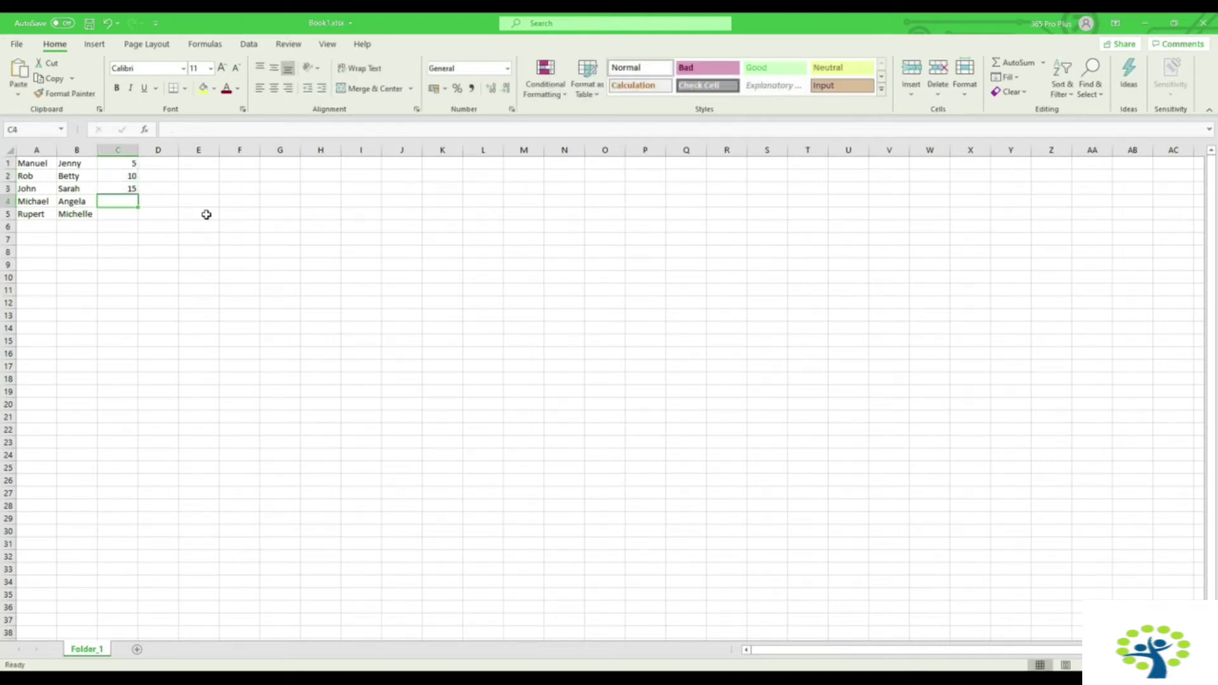
pyautogui.write('0')
pyautogui.press('Return')
pyautogui.press('Up')
pyautogui.write('20')
pyautogui.press('Return')
pyautogui.write('25')
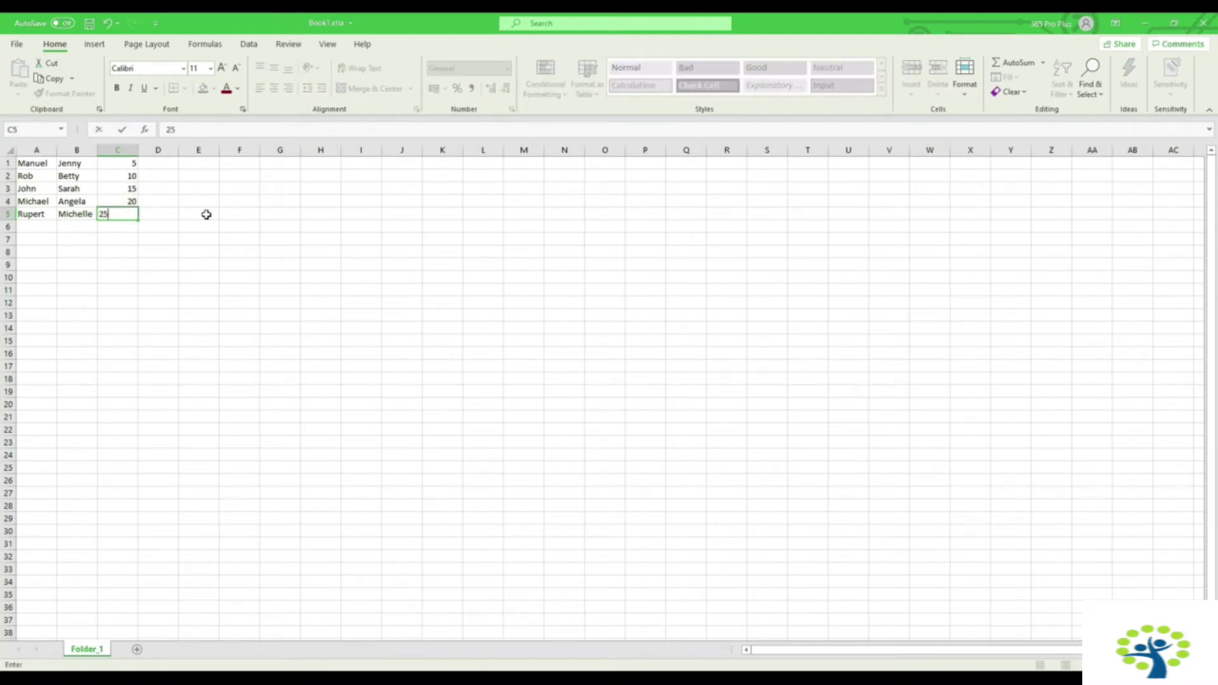
pyautogui.press('Return')
# Step: Enter the numbers 80, 70, 60, 50 and 40 in cells D1 to D5
pyautogui.press('Up')
pyautogui.press('Up')
pyautogui.press('Up')
pyautogui.press('Up')
pyautogui.press('Up')
pyautogui.press('Right')
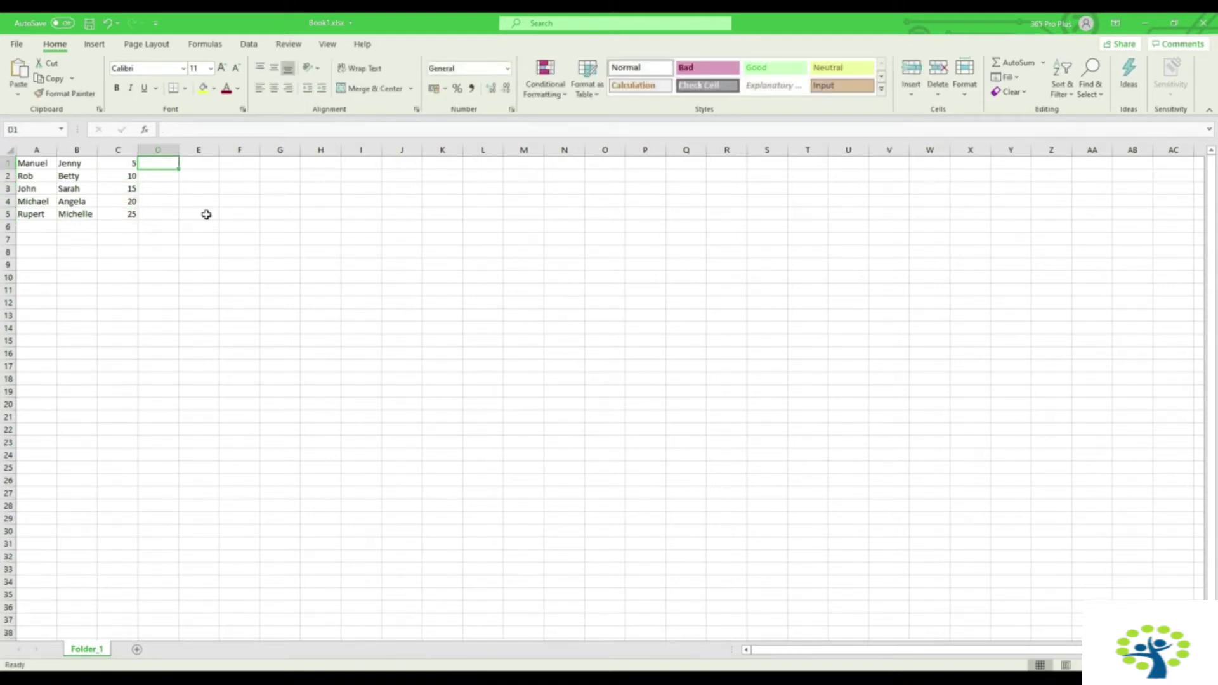
pyautogui.write('80')
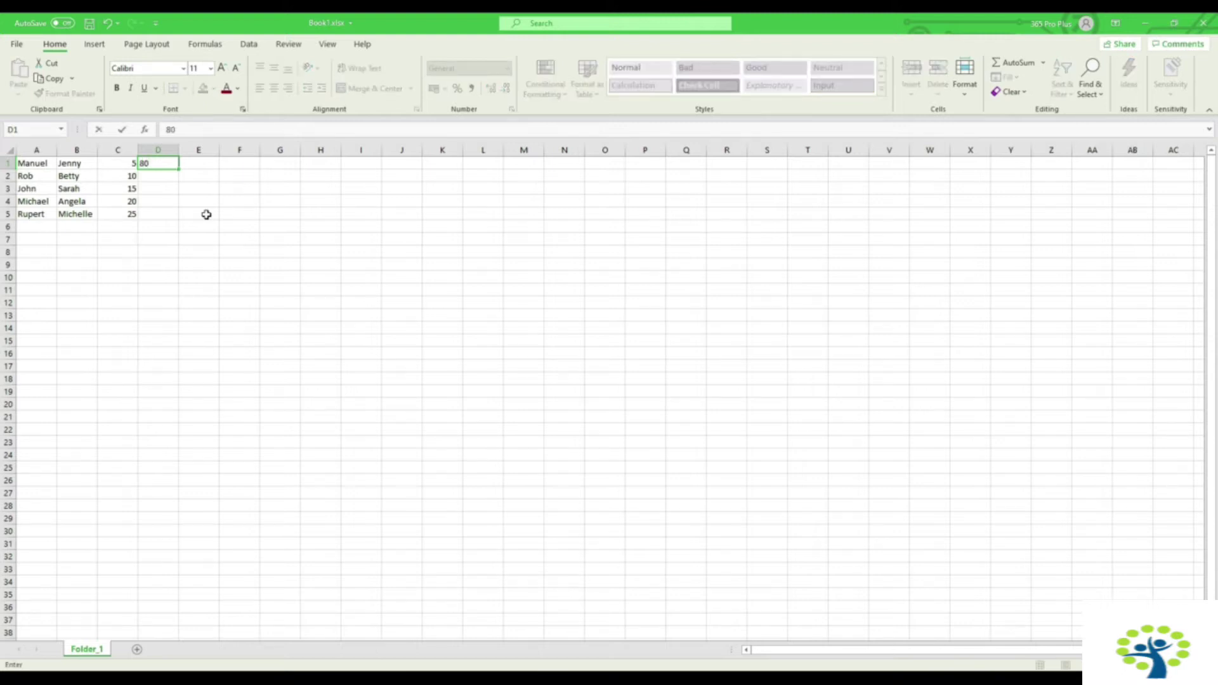
pyautogui.press('Return')
pyautogui.write('70')
pyautogui.press('Return')
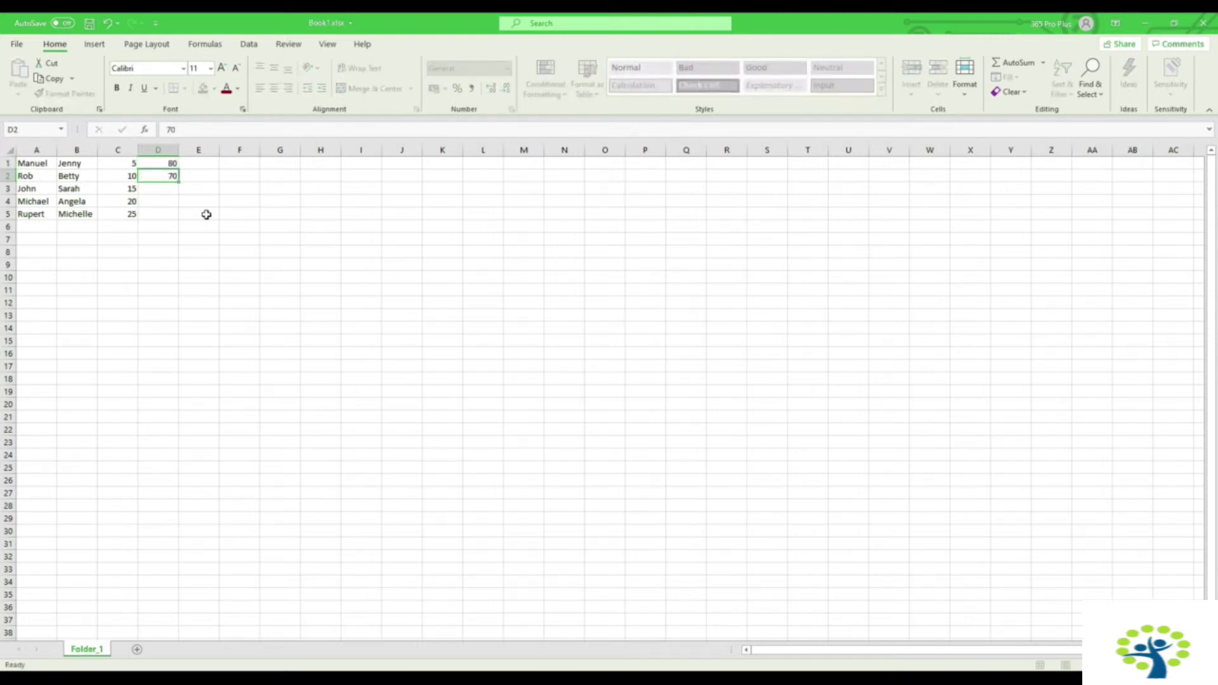
pyautogui.write('60')
pyautogui.press('Return')
pyautogui.write('50')
pyautogui.press('Return')
pyautogui.write('40')
pyautogui.press('Return')
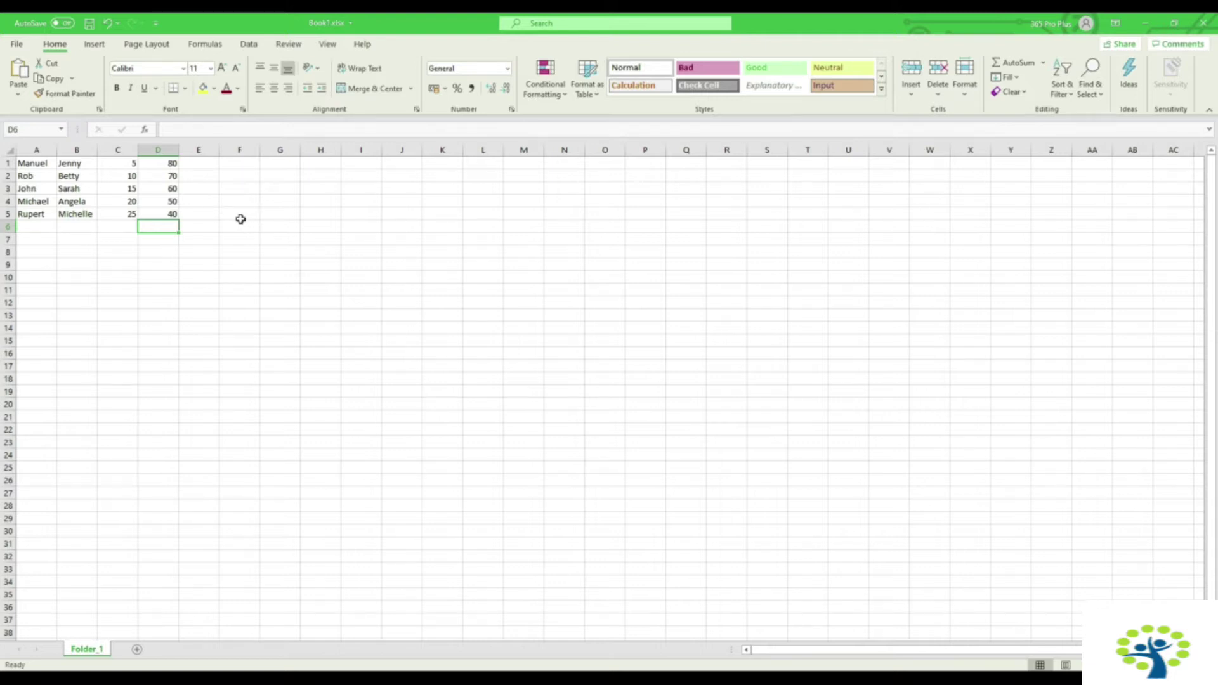
pyautogui.moveTo(37, 149); pyautogui.dragTo(74, 149)
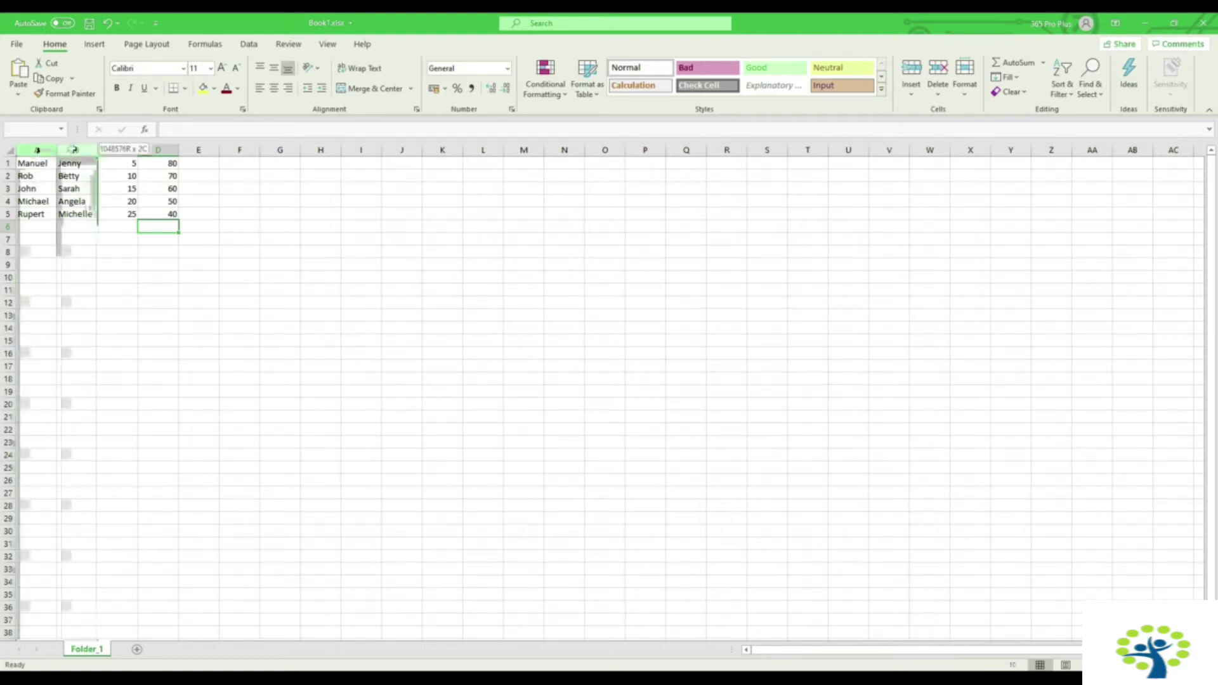
pyautogui.click(118, 150)
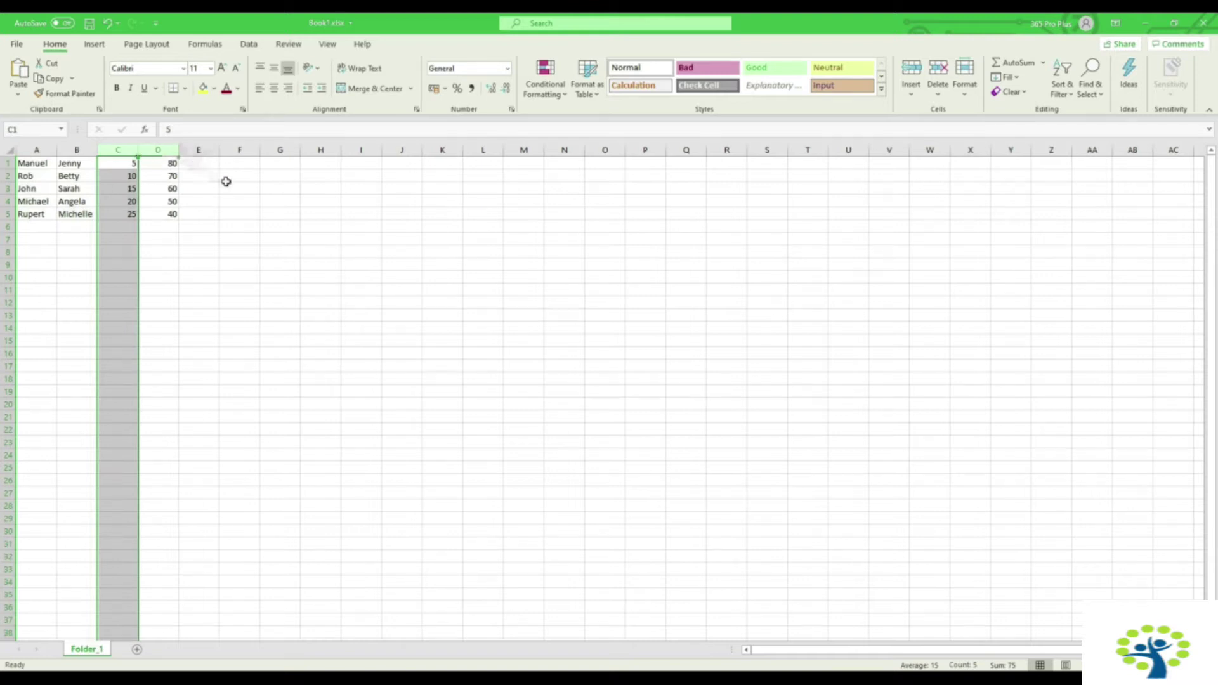
pyautogui.hotkey('shift', 'Right')
pyautogui.click(273, 200)
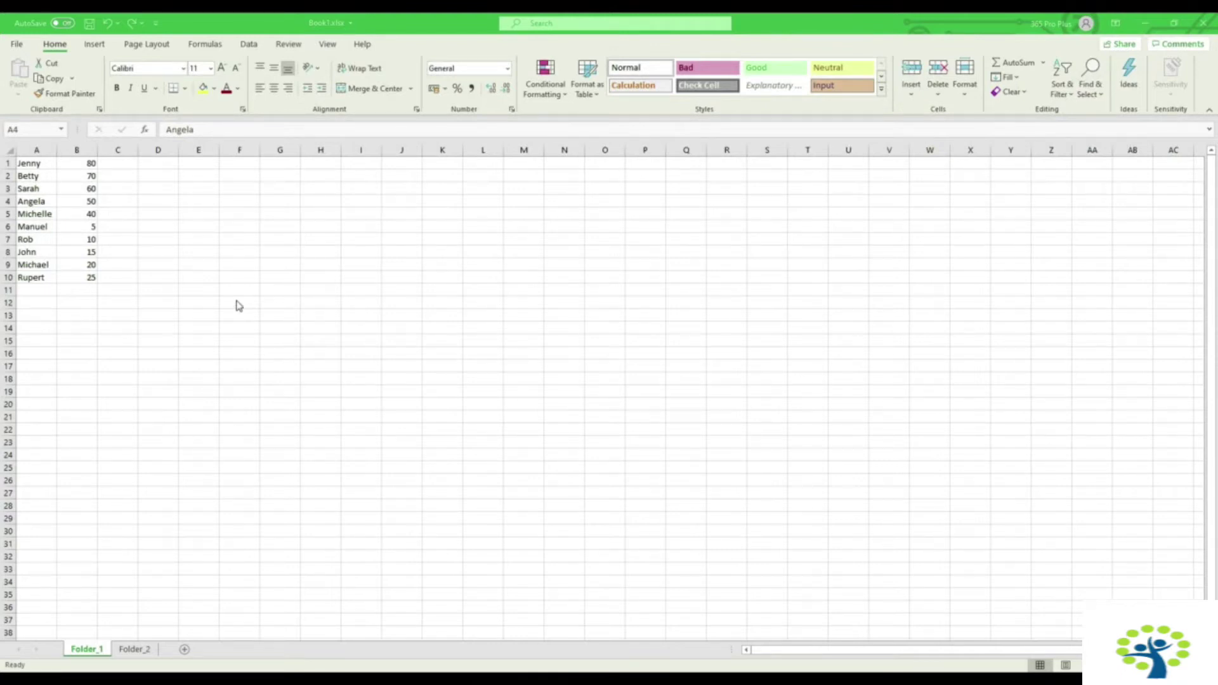
pyautogui.click(88, 196)
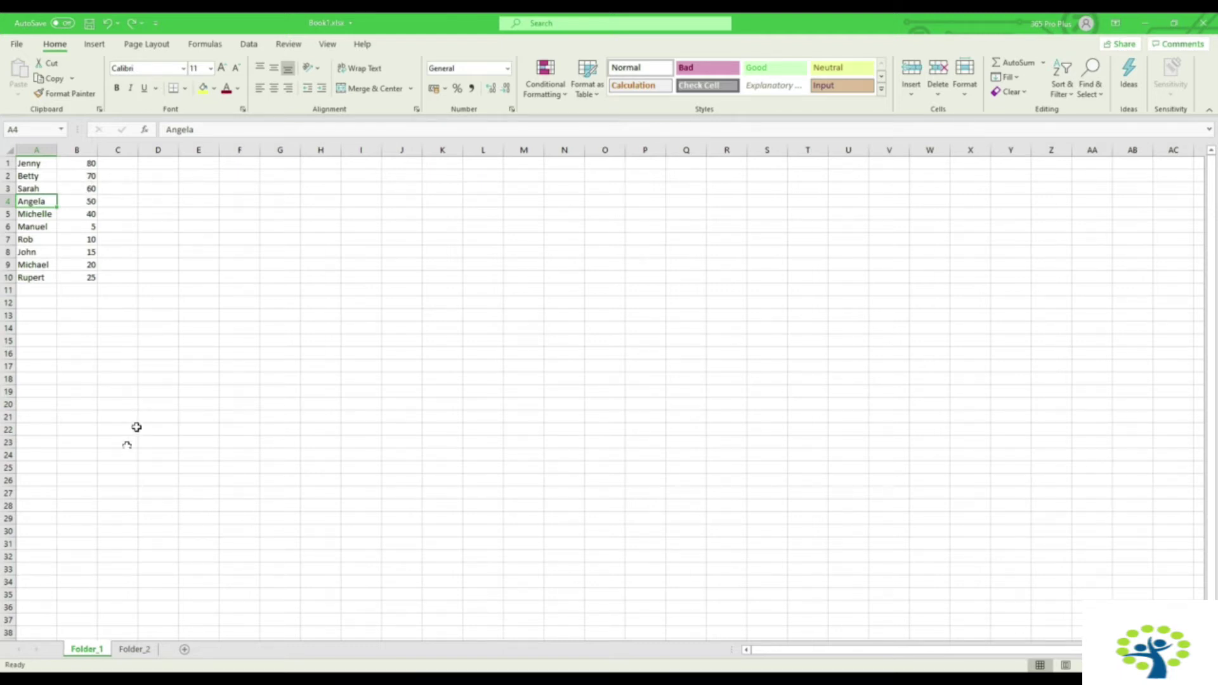
# Step: On the Folder_2 sheet, insert an empty column between the names and the numbers
pyautogui.click(138, 650)
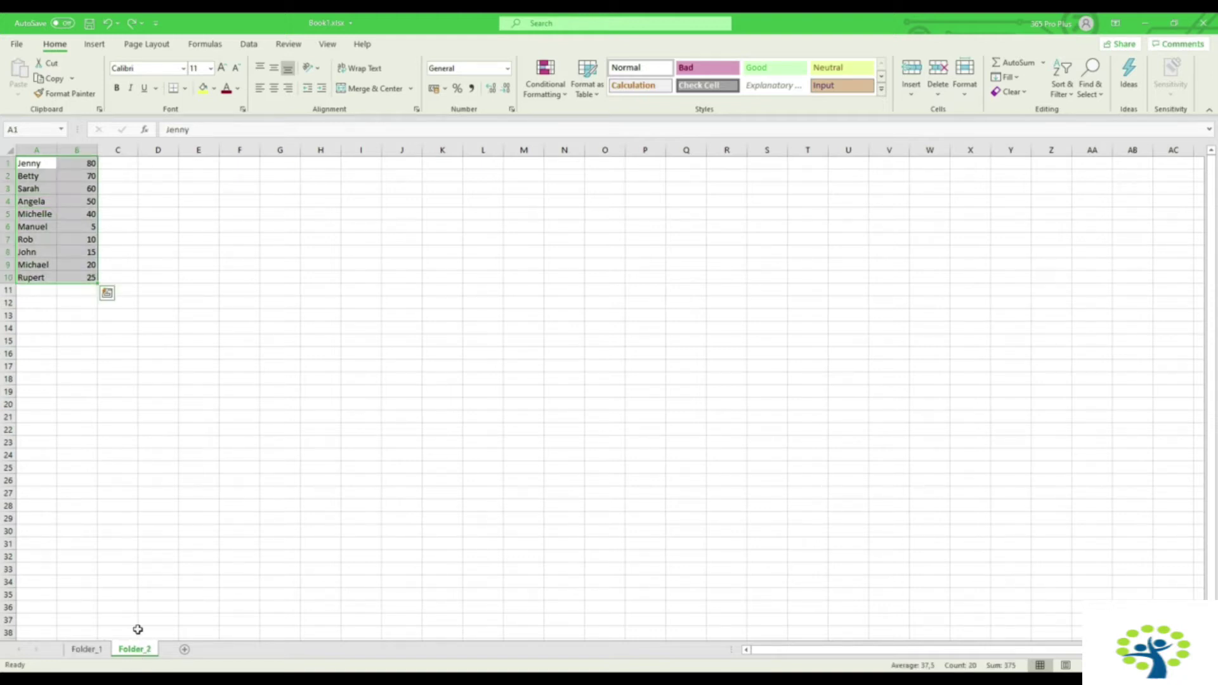
pyautogui.click(86, 365)
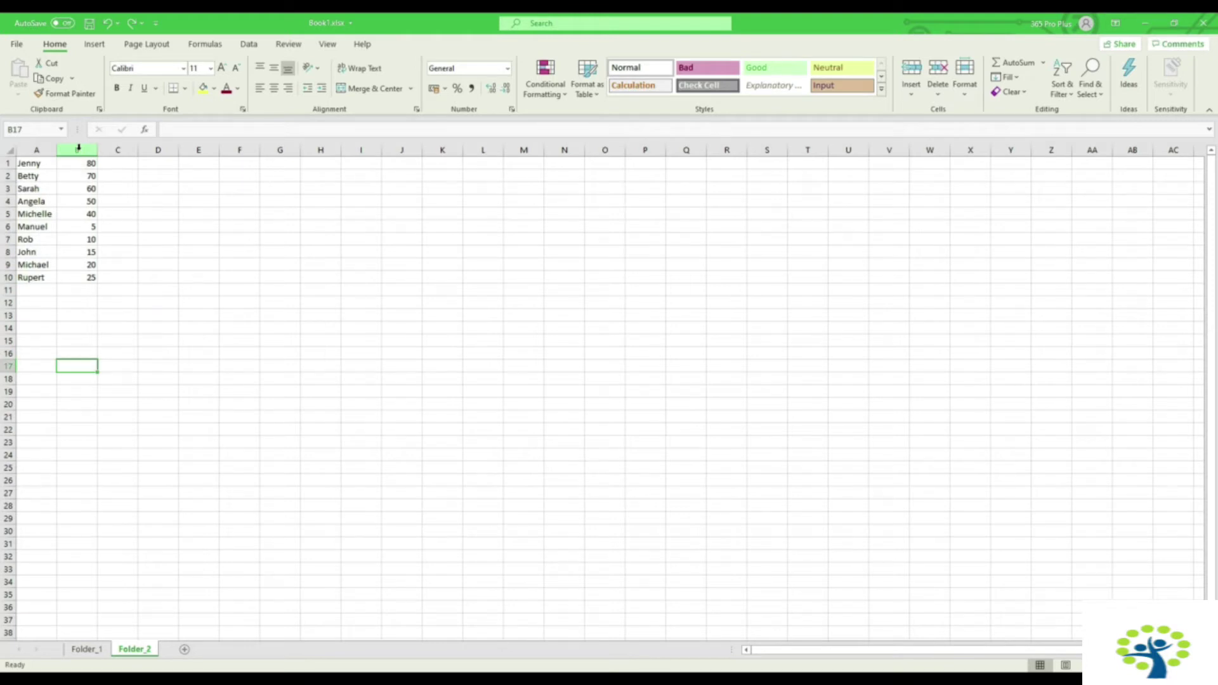
pyautogui.click(79, 148)
pyautogui.rightClick(75, 180)
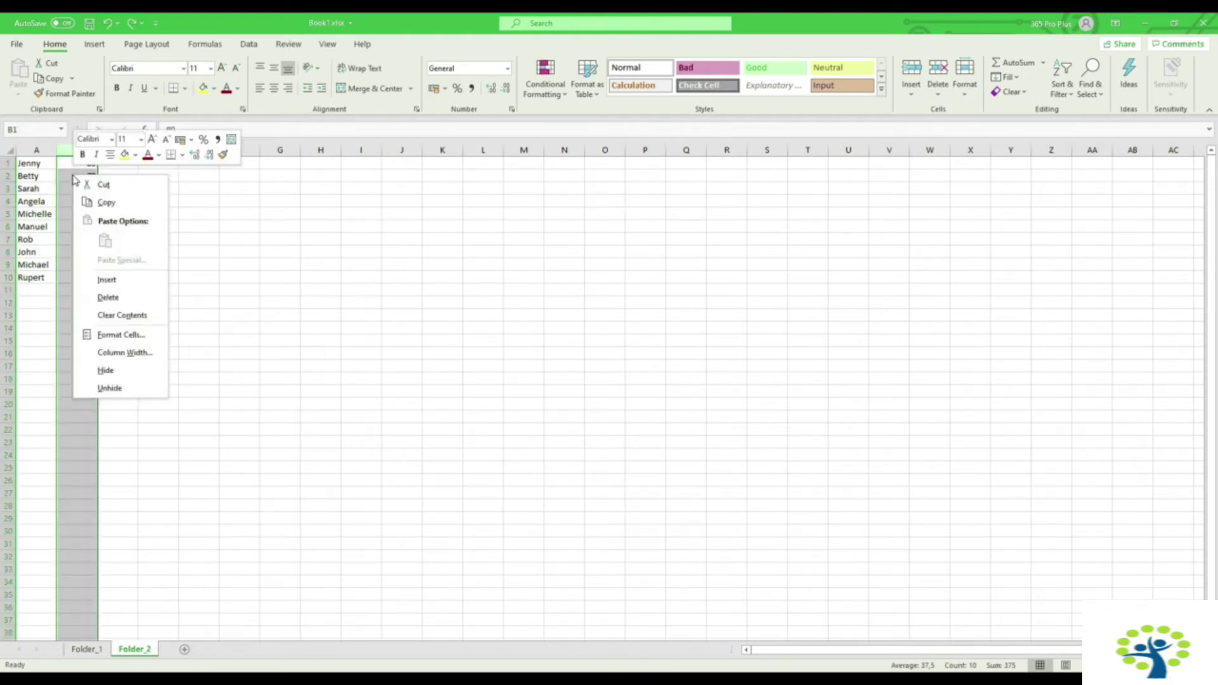
pyautogui.click(120, 280)
pyautogui.click(118, 242)
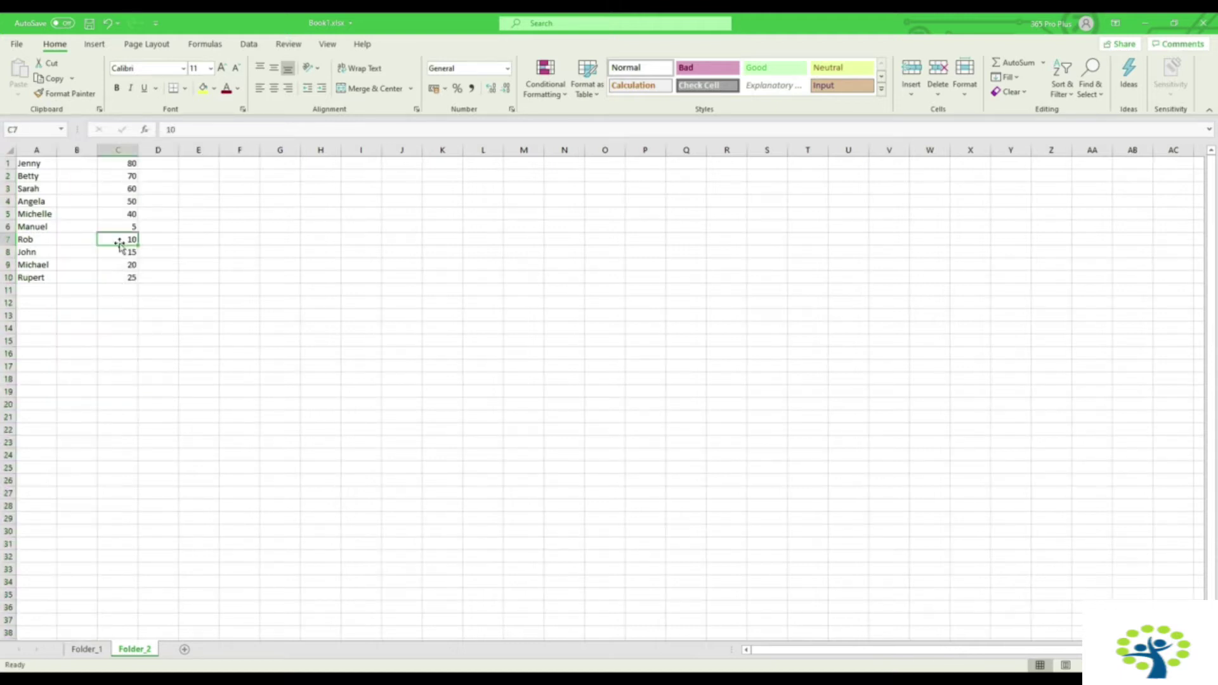
# Step: Sort the numbers in C1 to C10 from smallest to largest, leaving the names out of the sort
pyautogui.moveTo(123, 163); pyautogui.dragTo(121, 279)
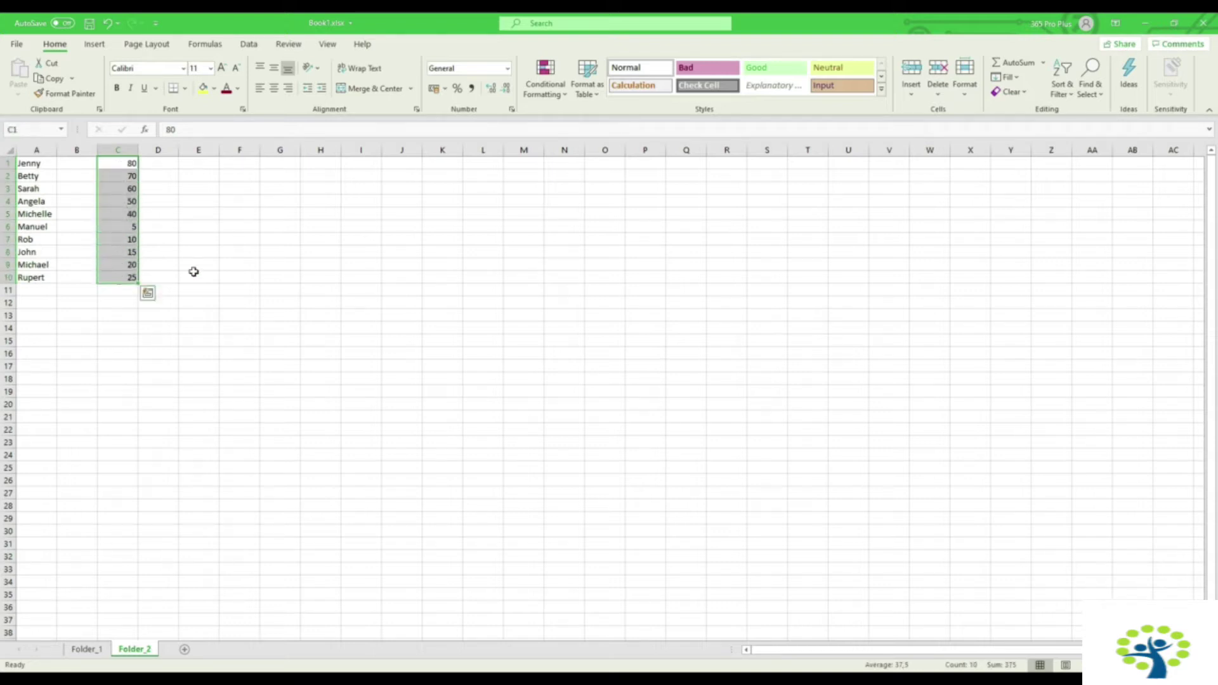
pyautogui.click(1068, 92)
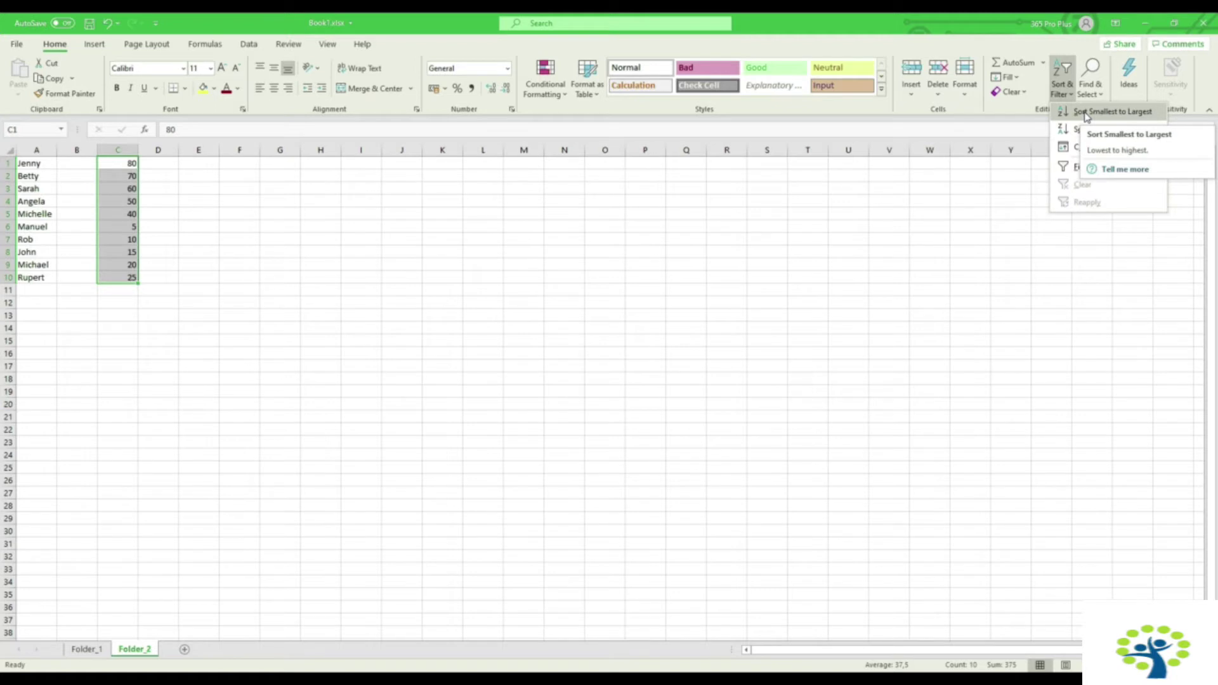
pyautogui.click(1085, 117)
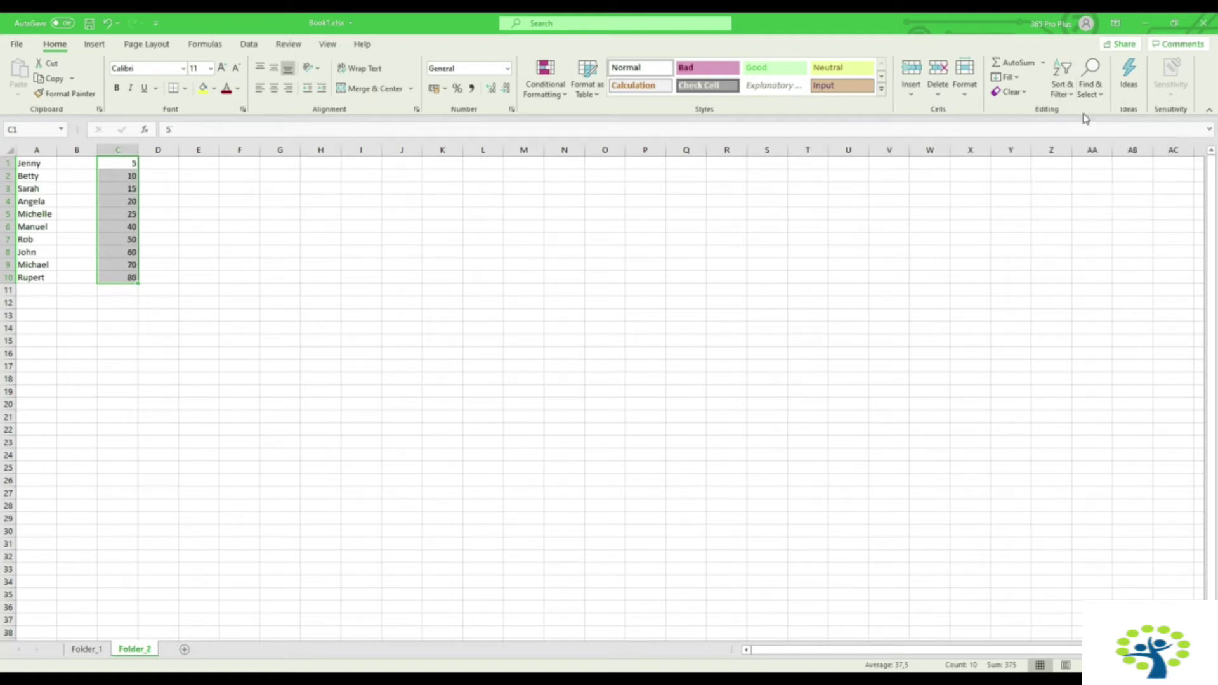
pyautogui.click(167, 198)
# Step: Sort the numbers in C1 to C10 from largest to smallest
pyautogui.click(130, 164)
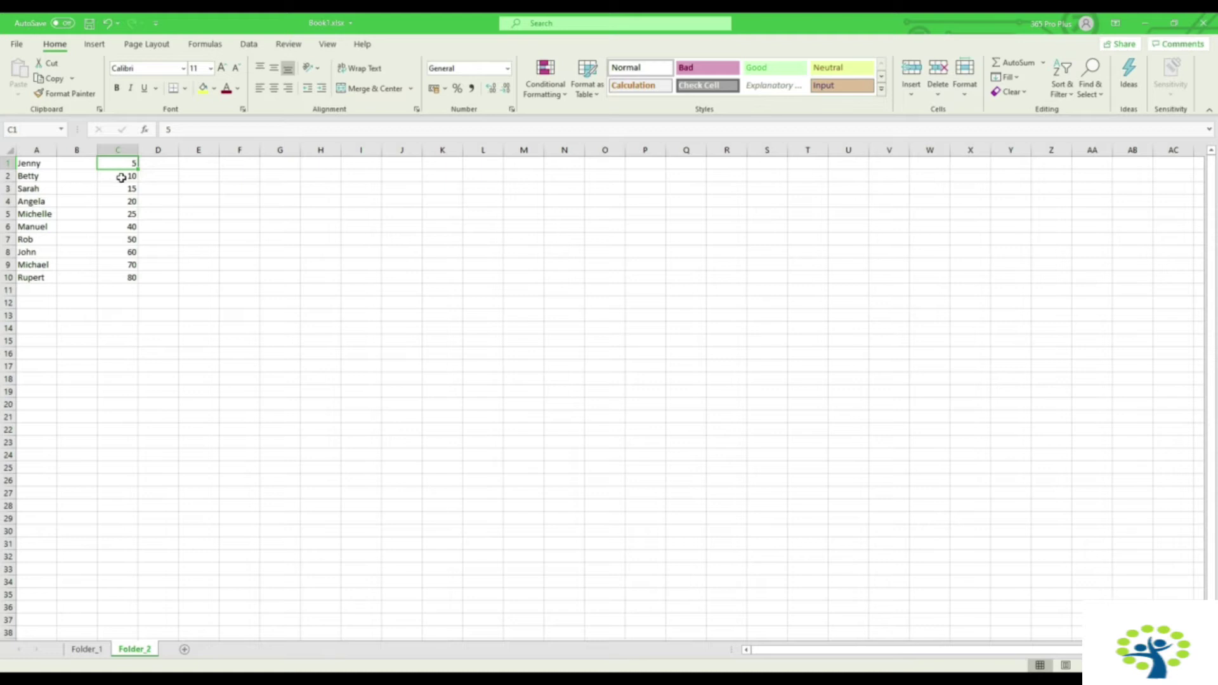
pyautogui.hotkey('ctrl', 'Down')
pyautogui.moveTo(127, 164); pyautogui.dragTo(114, 277)
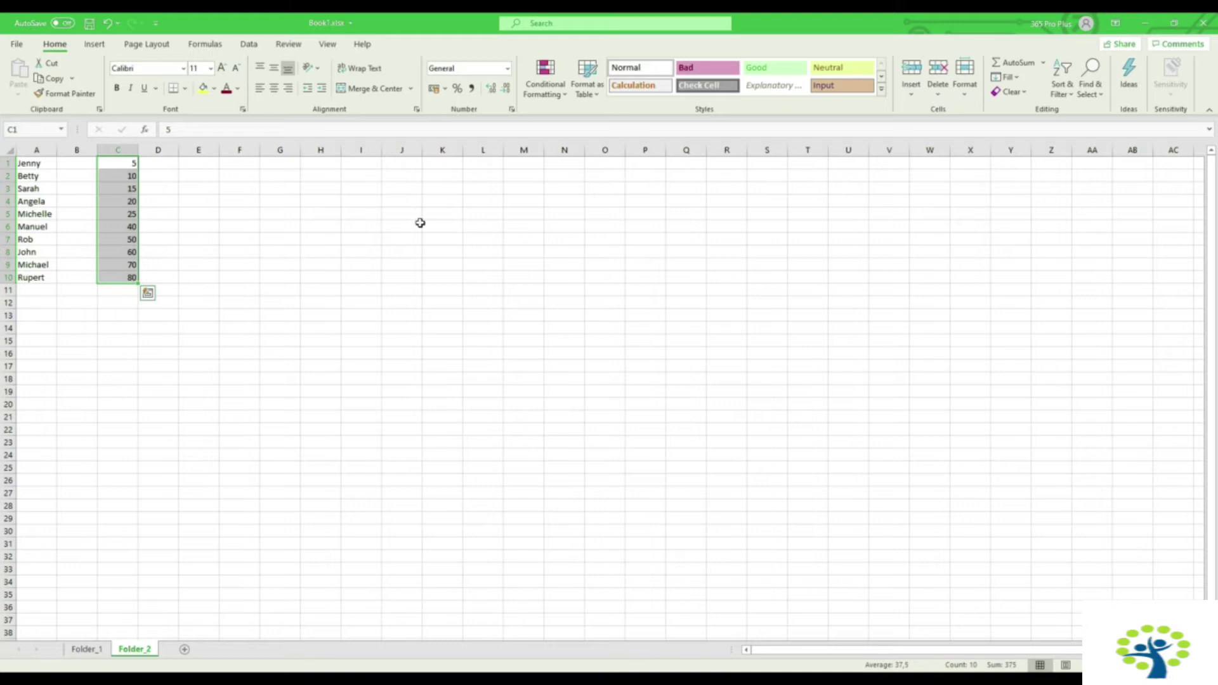
pyautogui.click(1060, 95)
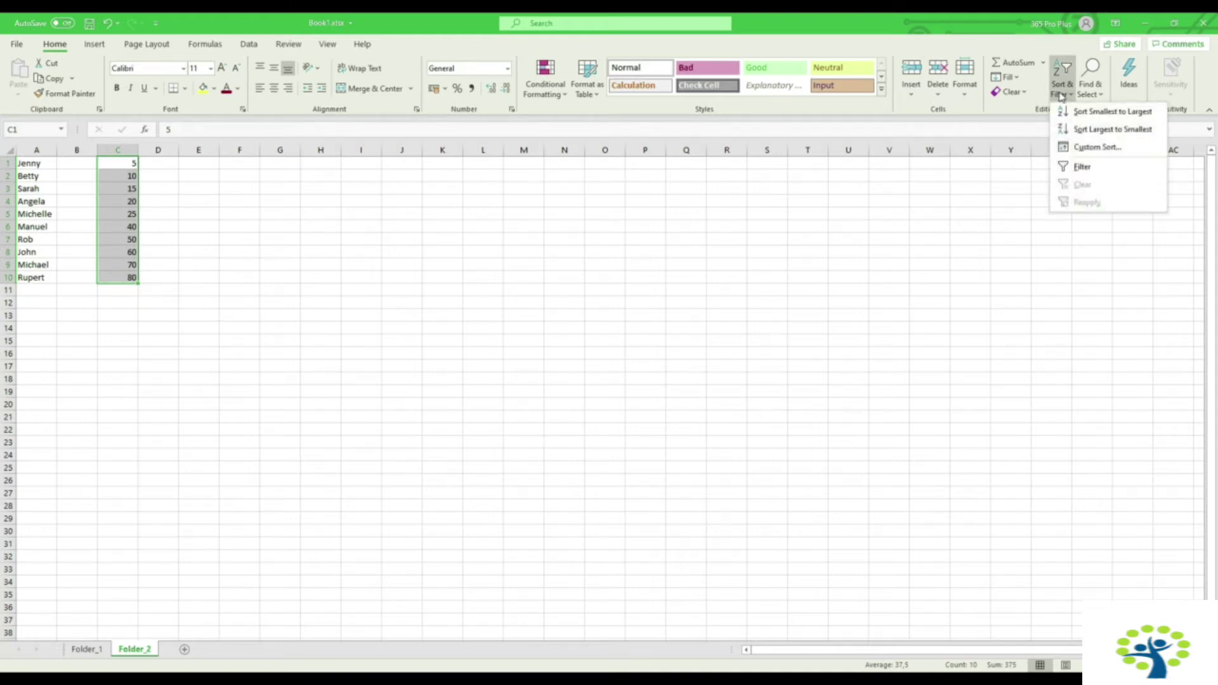
pyautogui.click(1091, 129)
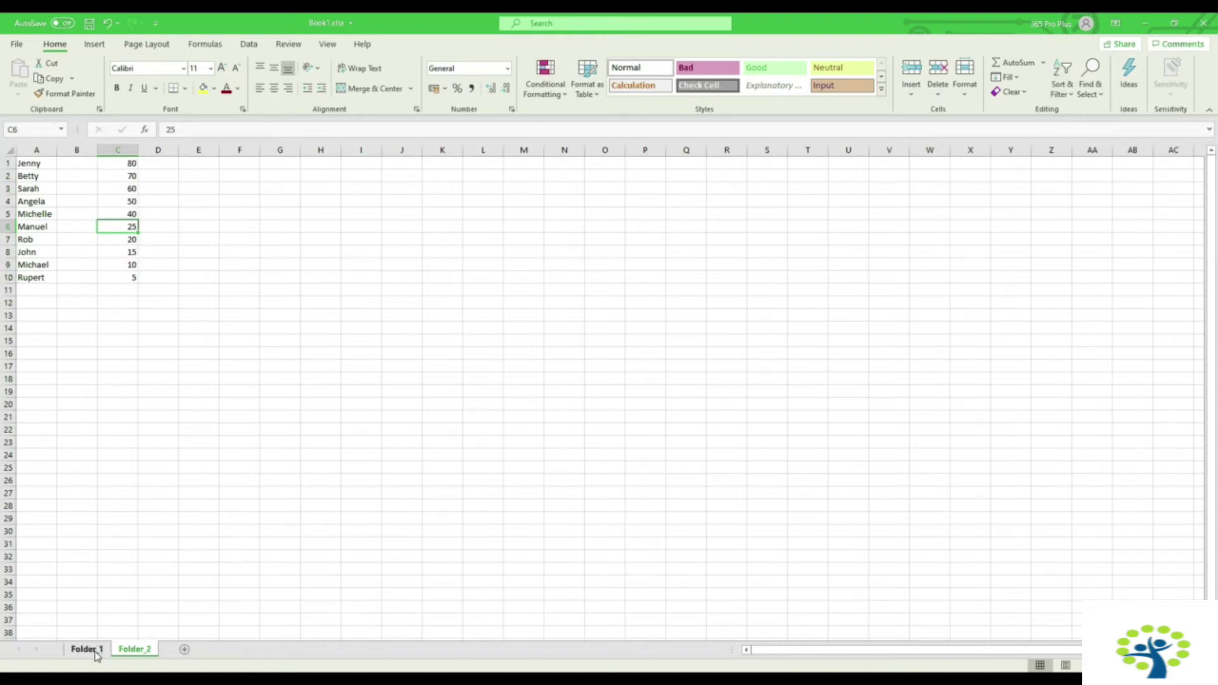
# Step: Sort the names in A1 to A10 alphabetically from A to Z
pyautogui.moveTo(36, 163); pyautogui.dragTo(35, 274)
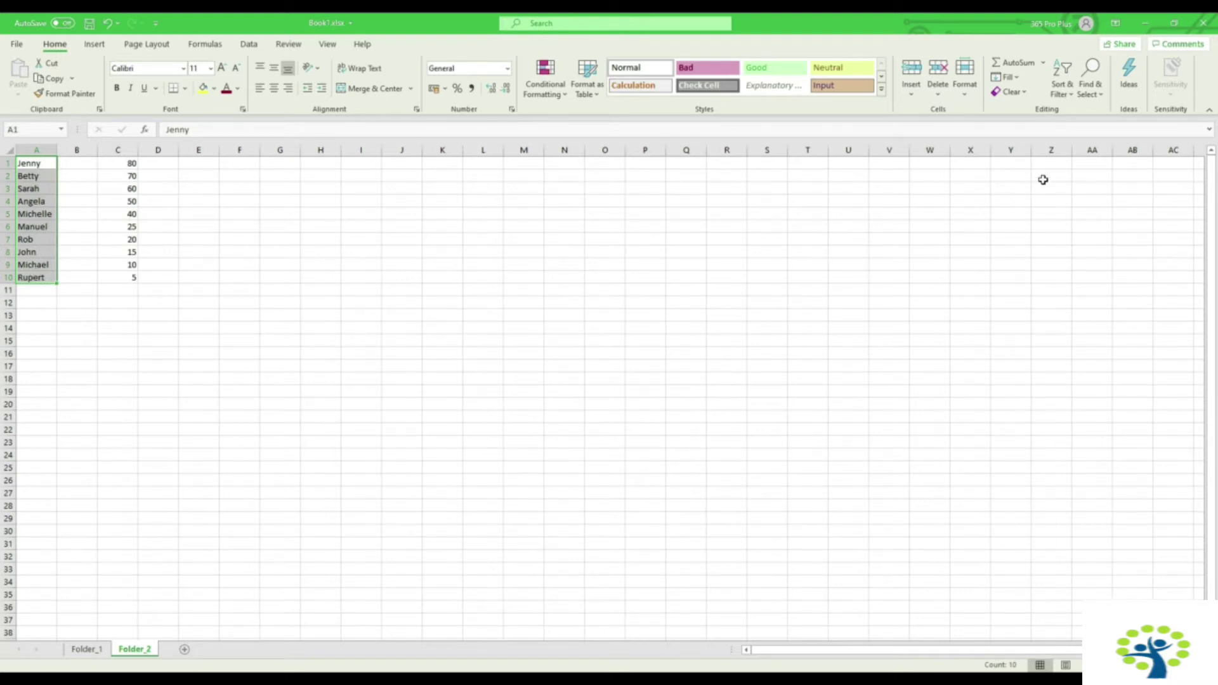
pyautogui.click(1069, 97)
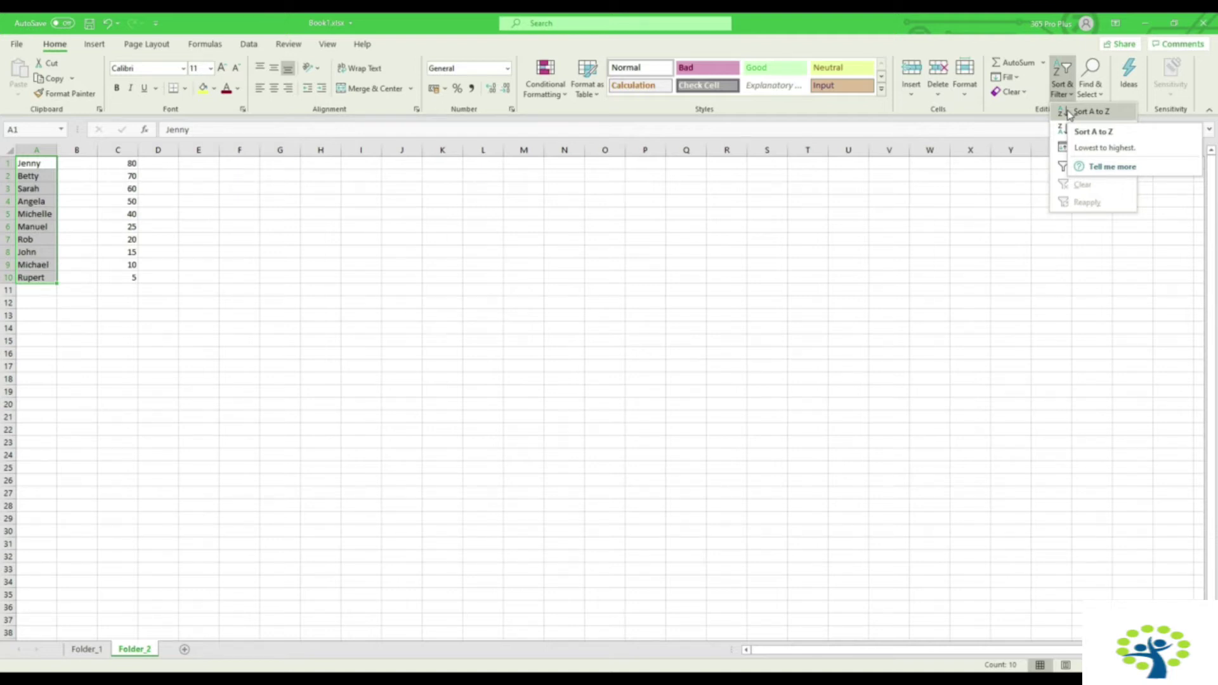
pyautogui.click(1069, 113)
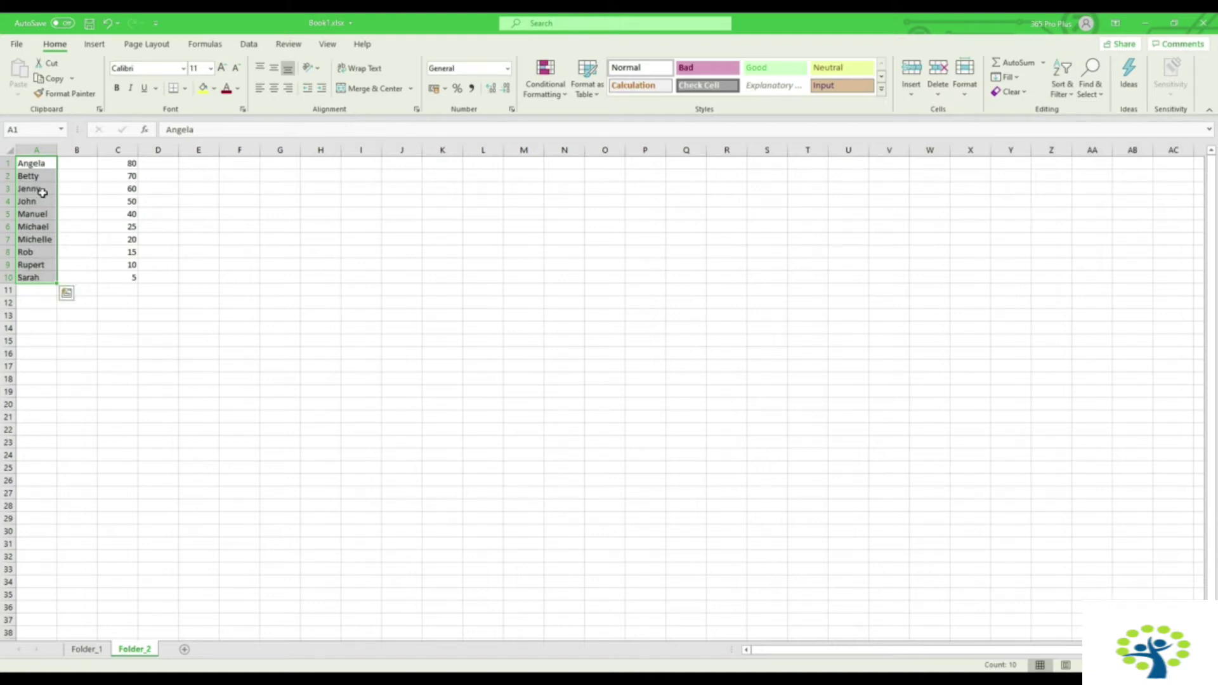
# Step: Sort the names in A1 to A10 in reverse alphabetical order, from Z to A
pyautogui.click(44, 163)
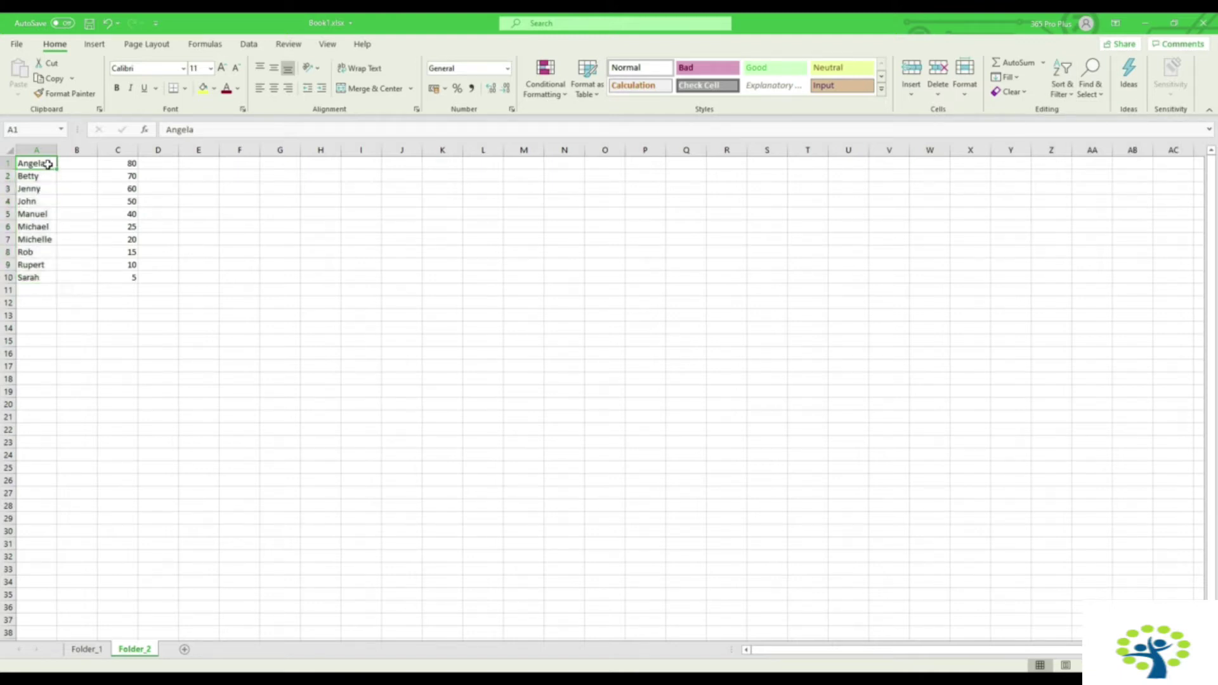
pyautogui.keyDown('shift'); pyautogui.click(35, 276); pyautogui.keyUp('shift')
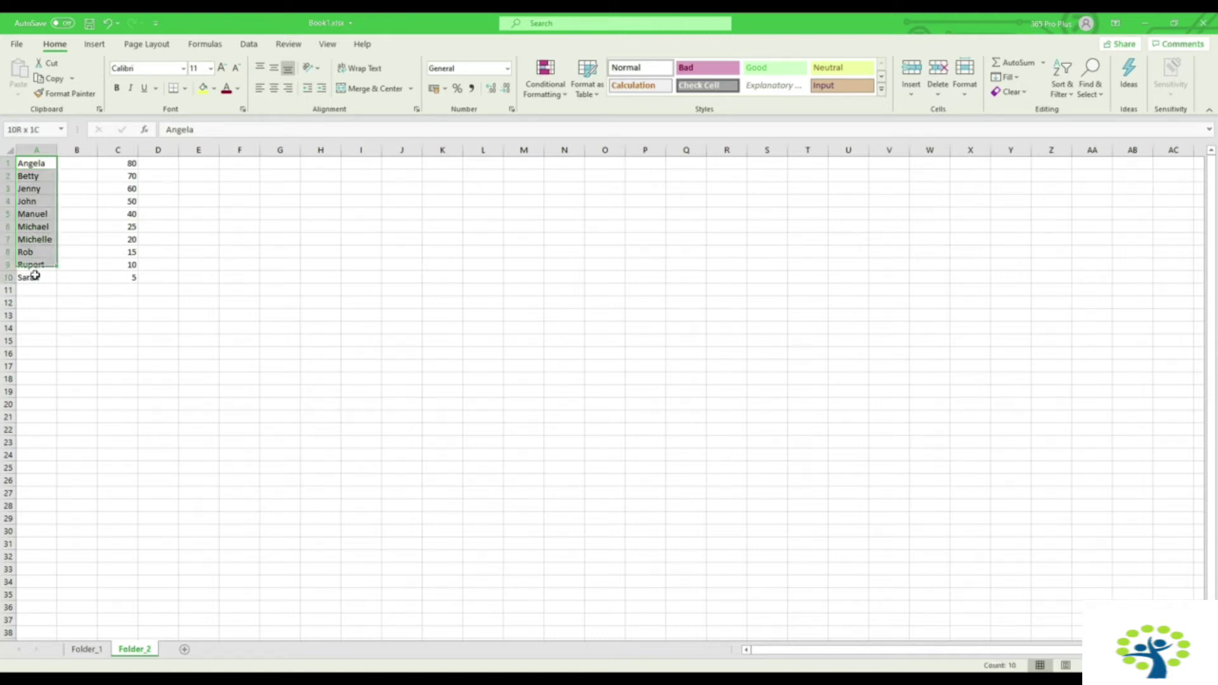
pyautogui.click(1070, 95)
pyautogui.click(1087, 124)
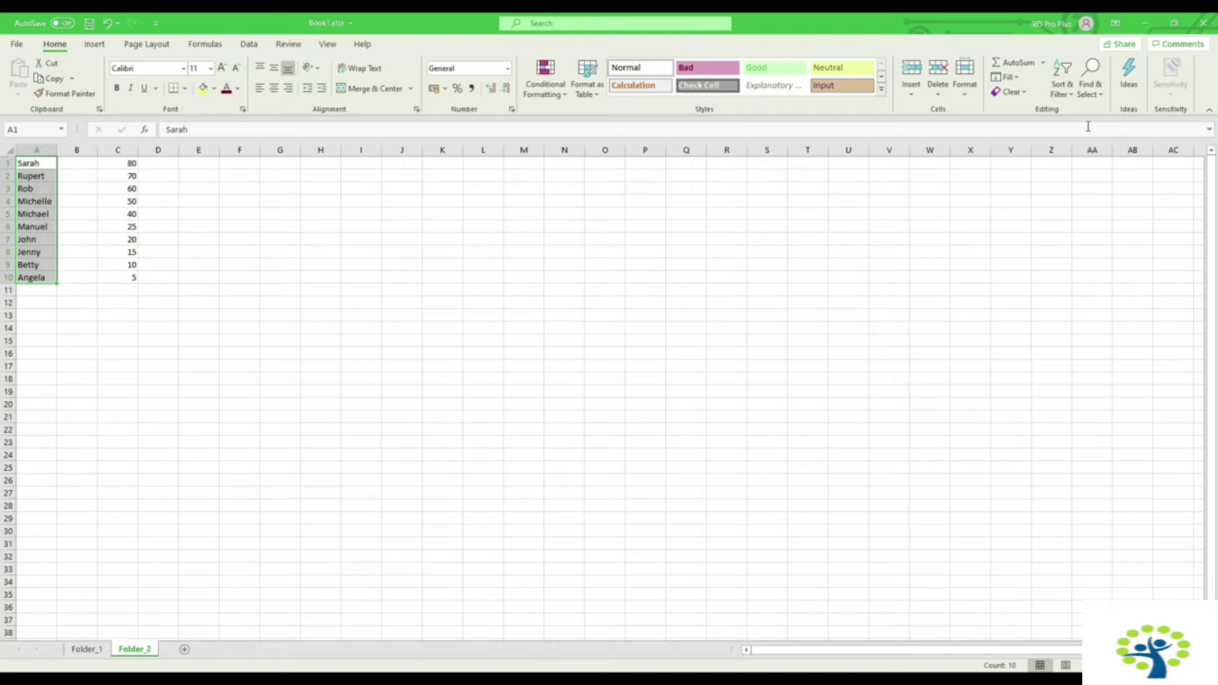
pyautogui.click(126, 231)
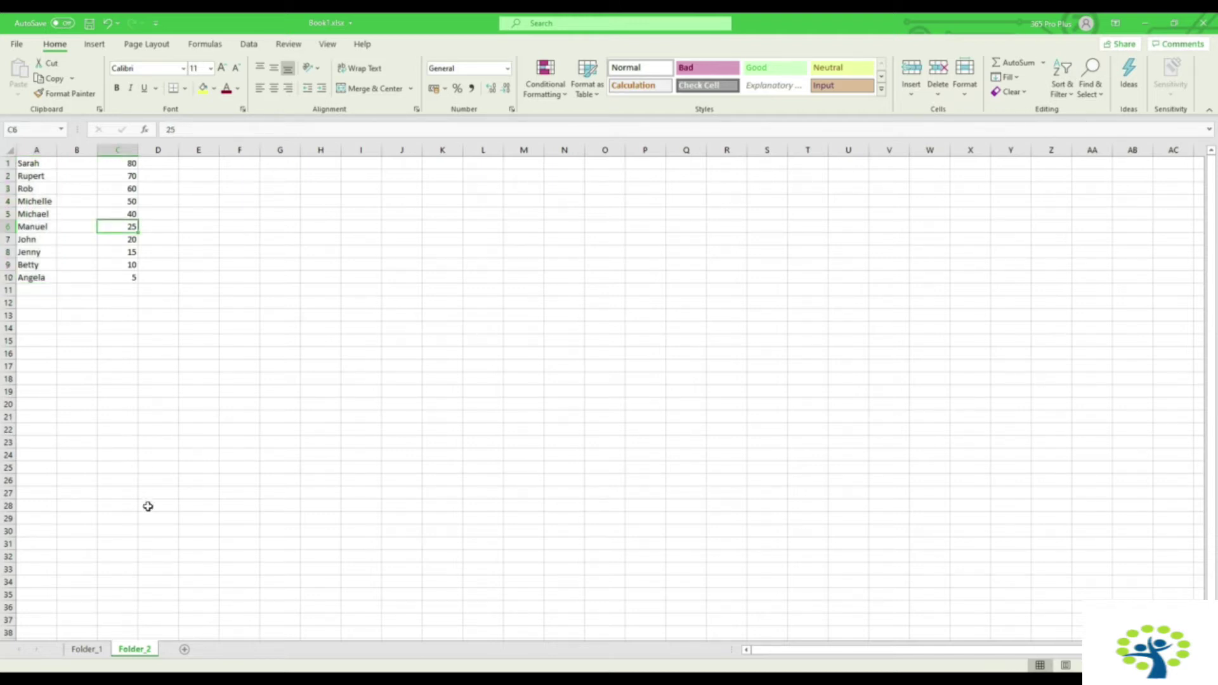
# Step: Insert a blank row above the first record on the Folder_1 sheet
pyautogui.click(87, 649)
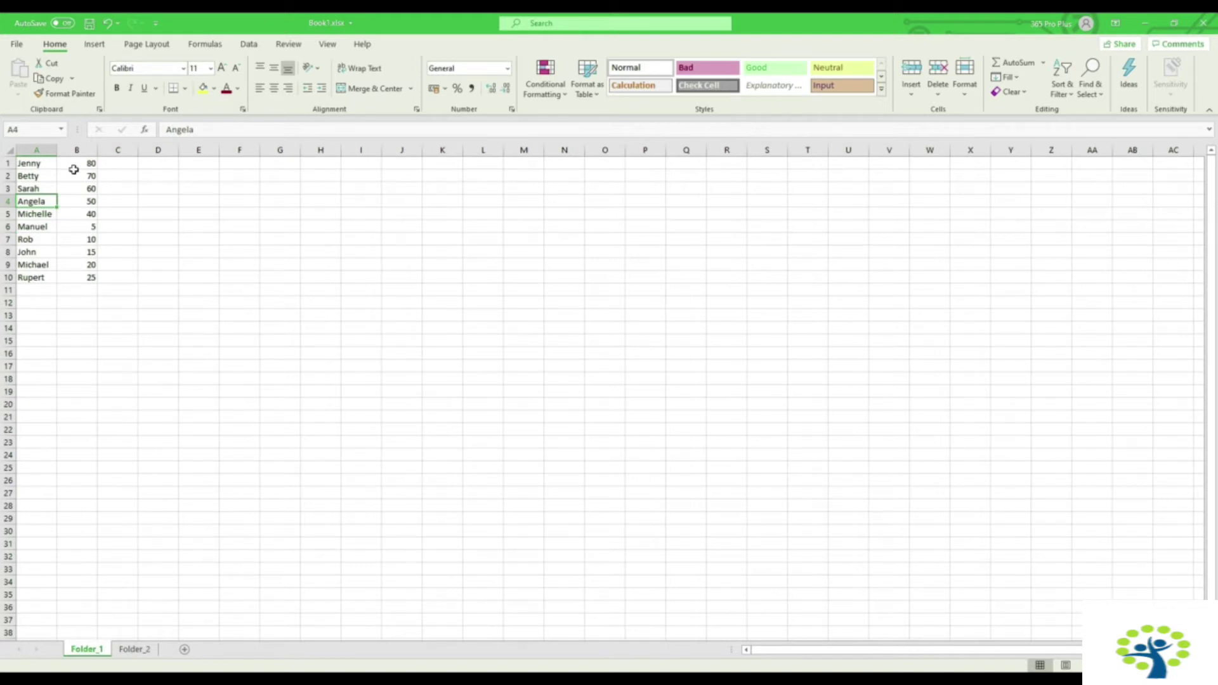
pyautogui.click(9, 163)
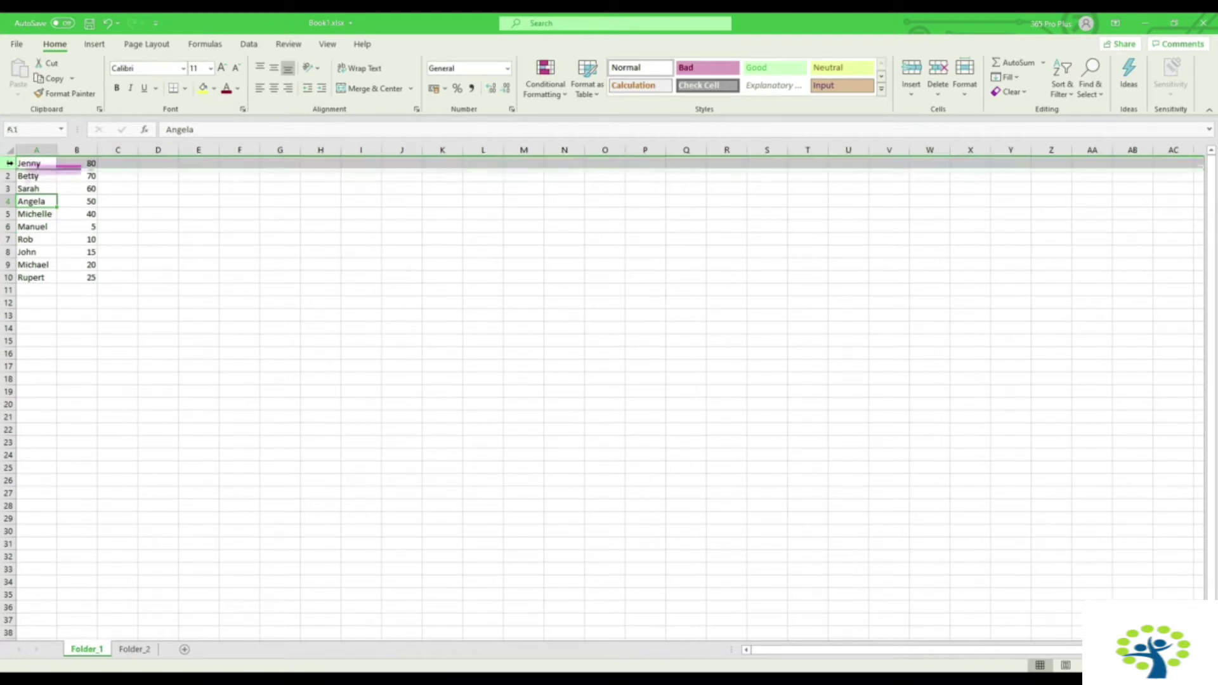
pyautogui.rightClick(21, 162)
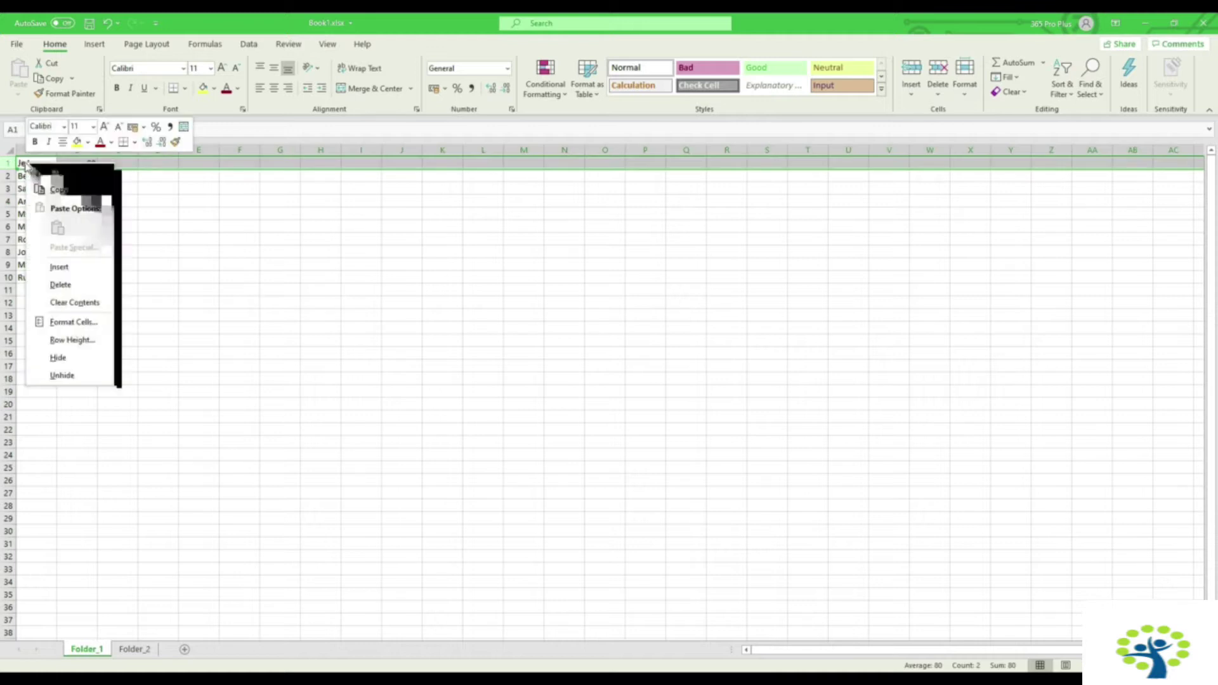
pyautogui.click(59, 267)
# Step: Enter the column headers Name in A1 and Age in B1
pyautogui.write('N')
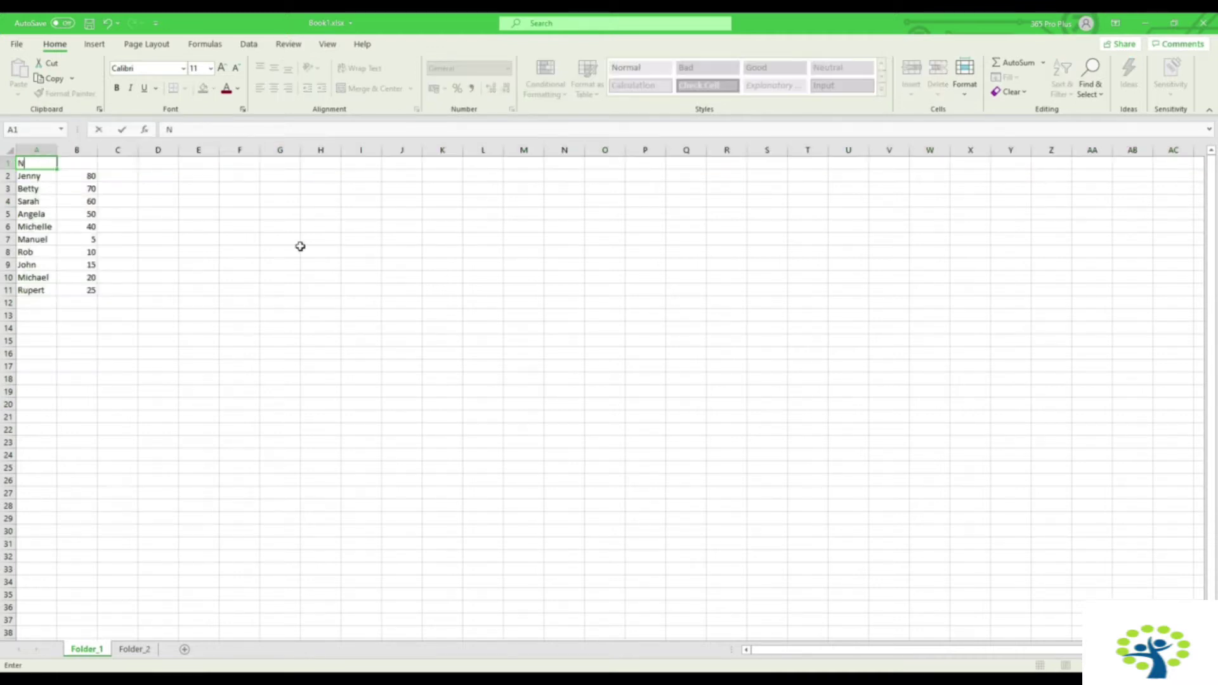
pyautogui.write('ame')
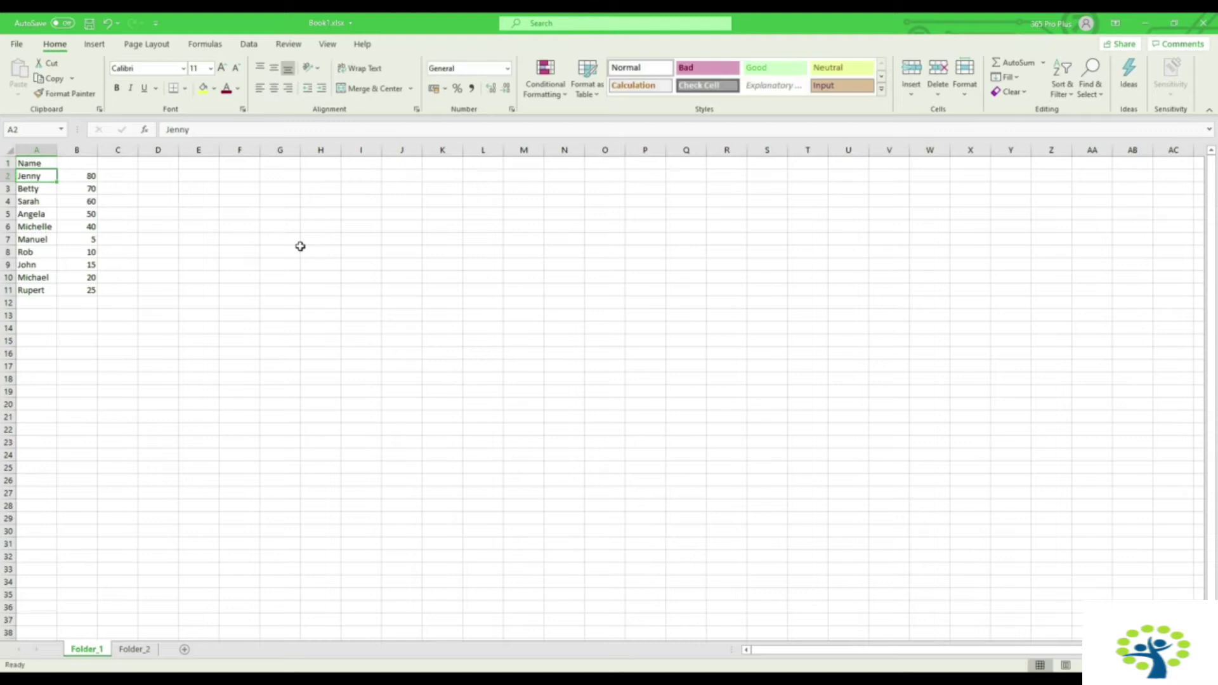
pyautogui.press('Up')
pyautogui.press('Right')
pyautogui.write('Age')
pyautogui.press('Return')
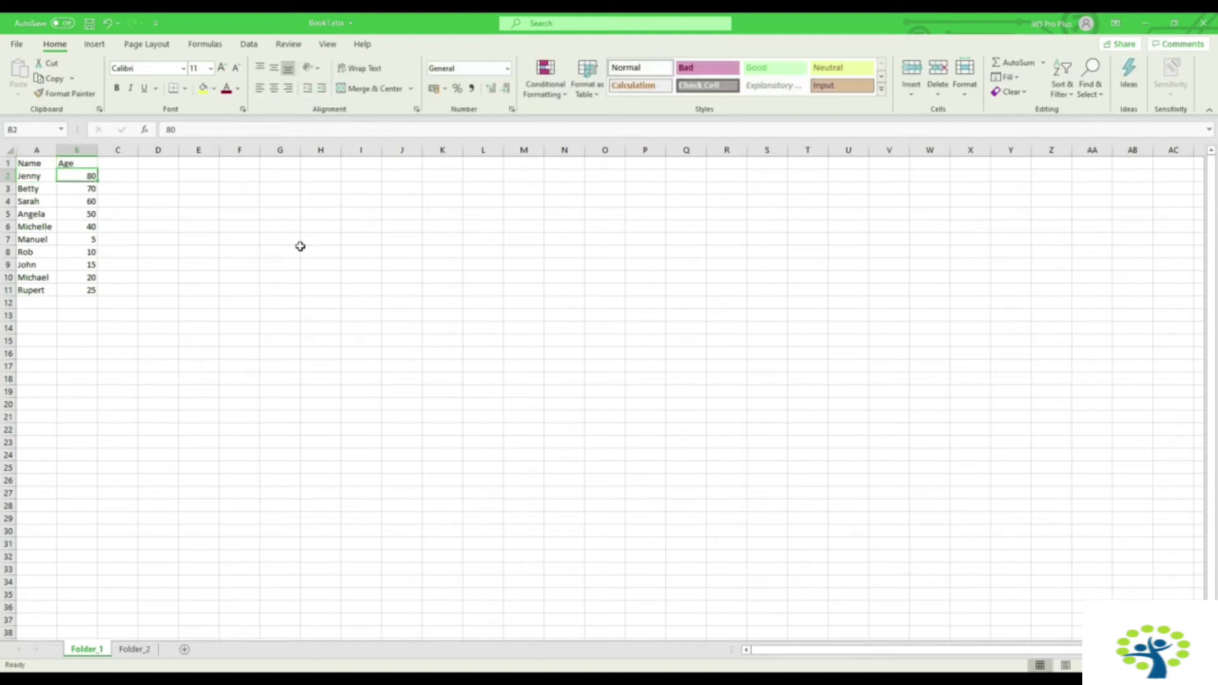
# Step: Turn on filtering for the Name and Age headers and filter out the ages 10, 15 and 20
pyautogui.press('Up')
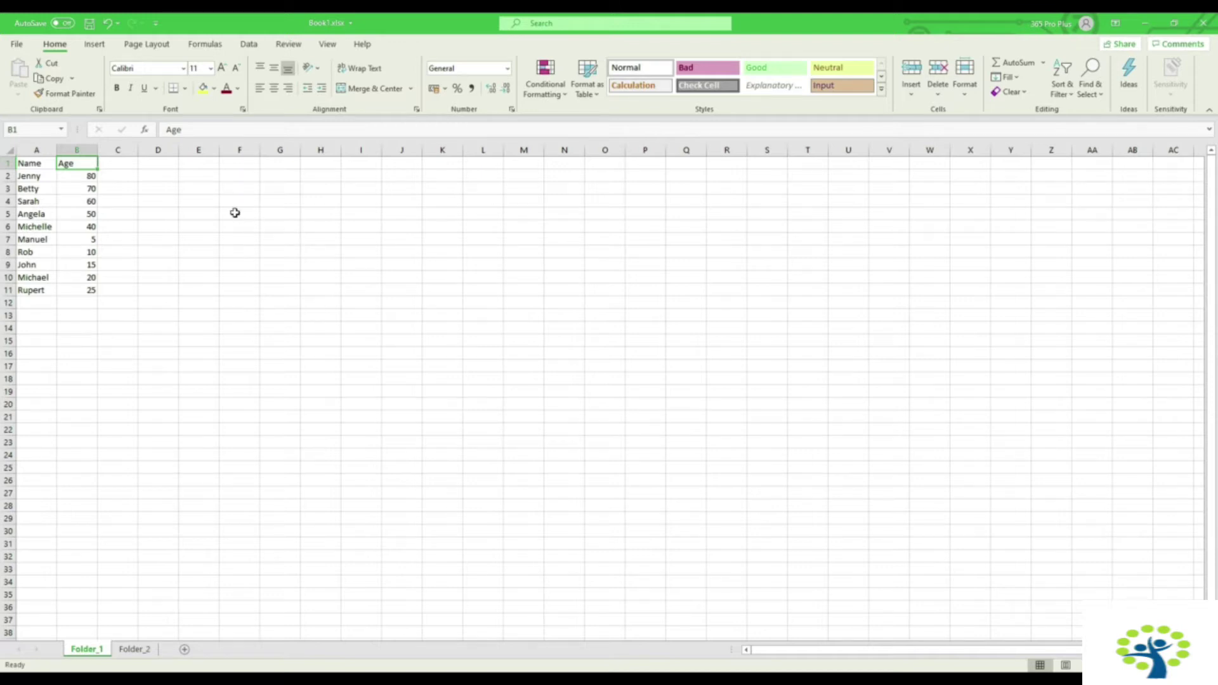
pyautogui.click(1066, 92)
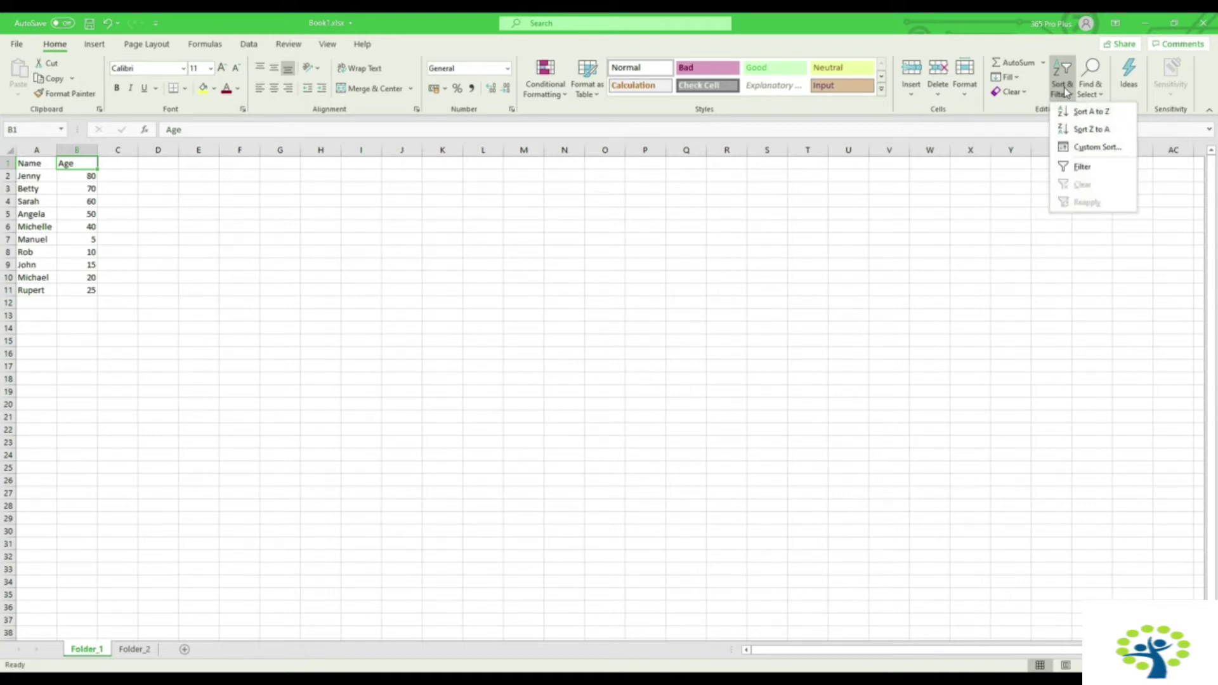
pyautogui.click(1082, 167)
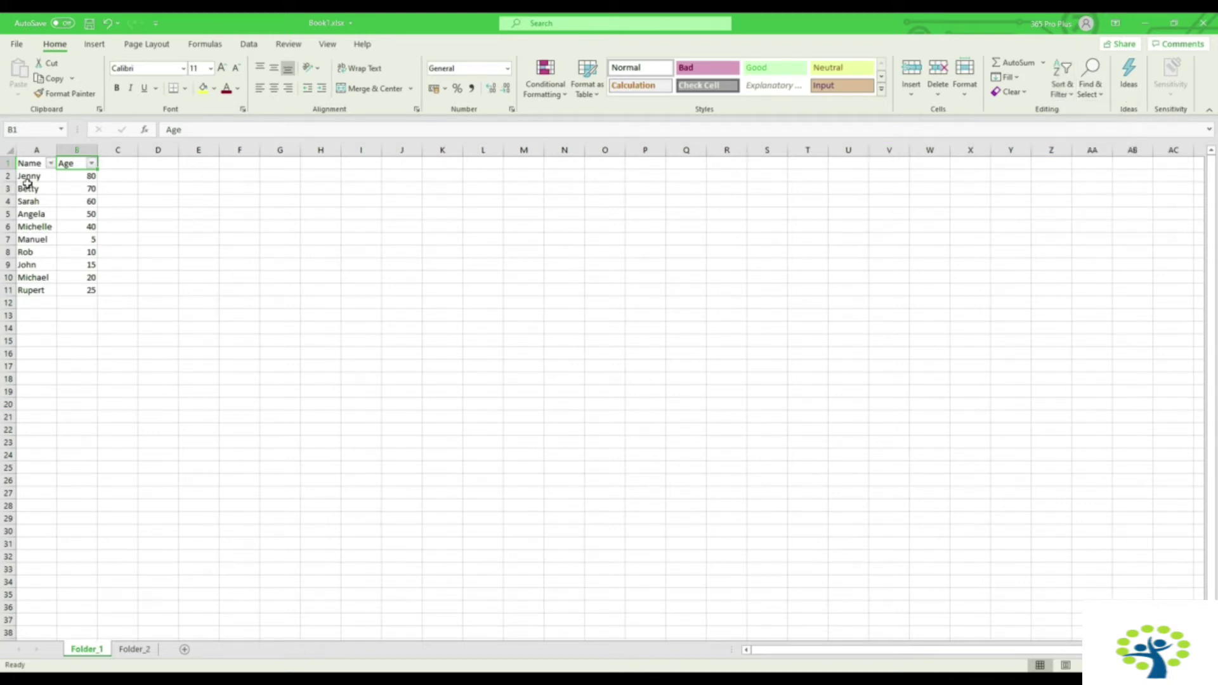
pyautogui.click(92, 164)
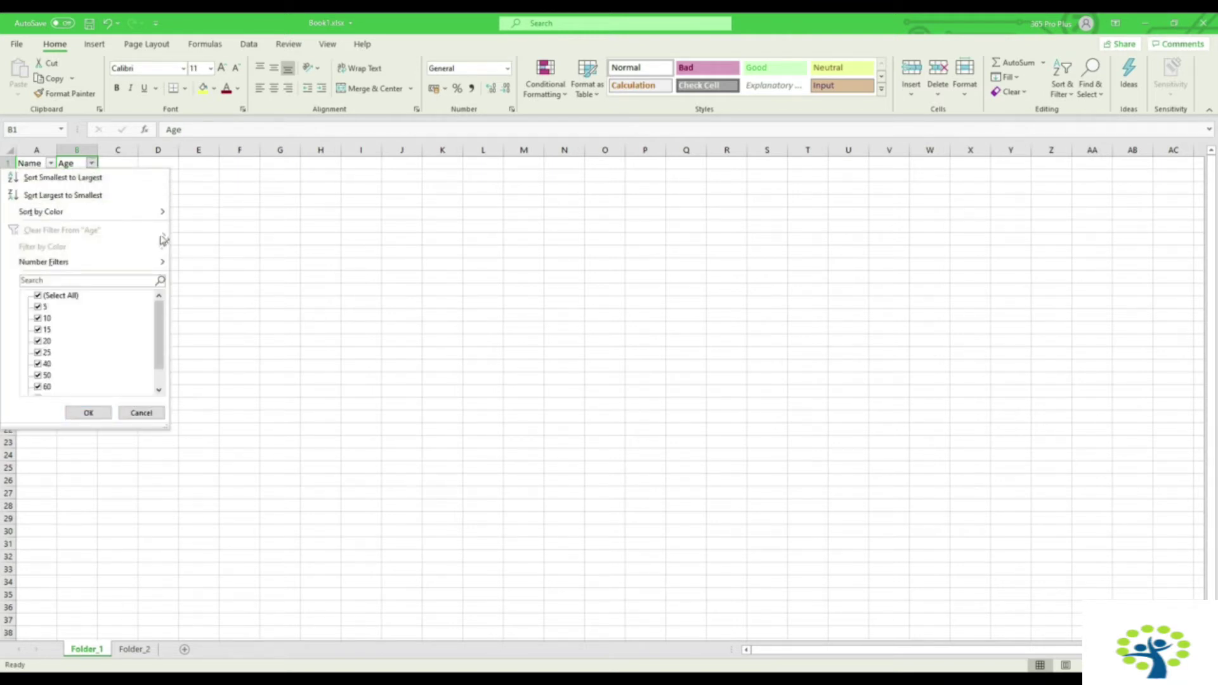
pyautogui.click(42, 319)
pyautogui.click(38, 330)
pyautogui.click(38, 341)
pyautogui.click(89, 413)
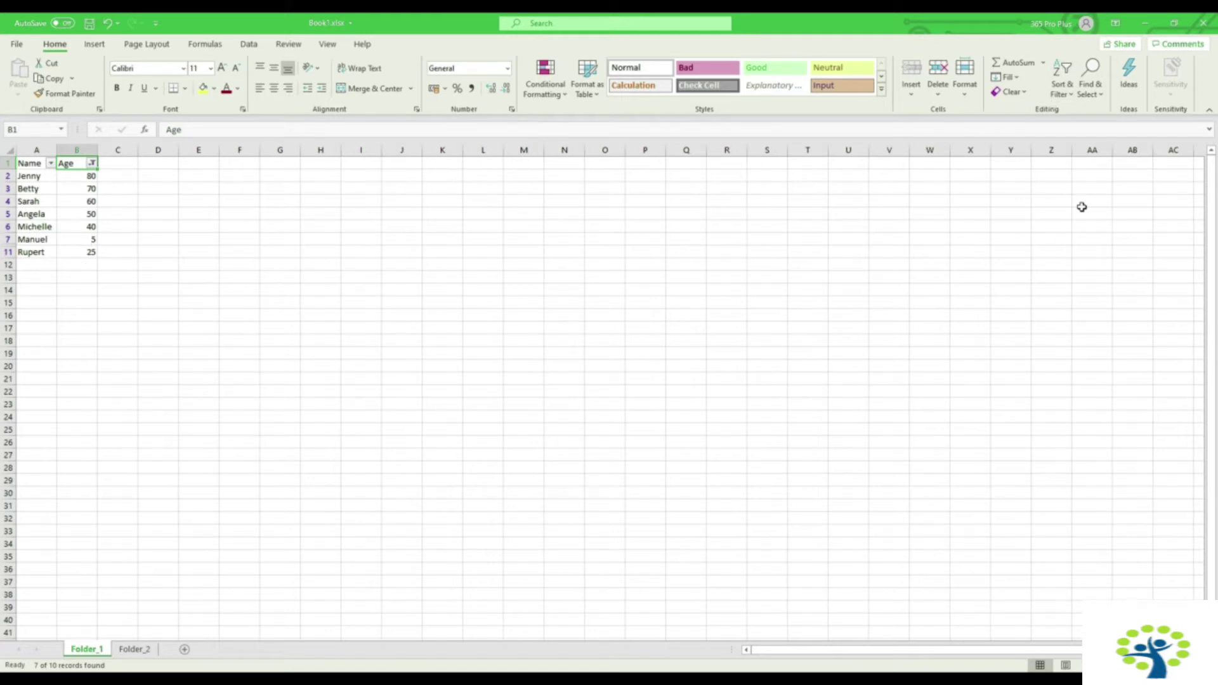
# Step: Turn off the filter and delete the header row containing Name and Age
pyautogui.click(1063, 94)
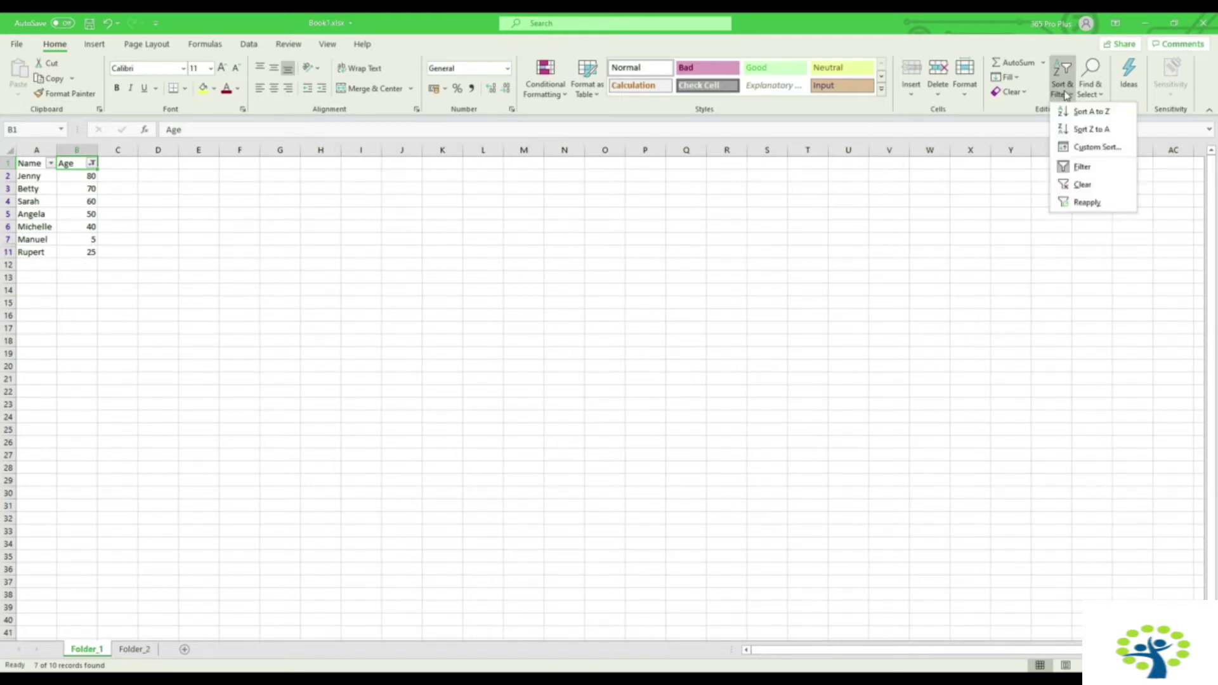
pyautogui.click(1087, 168)
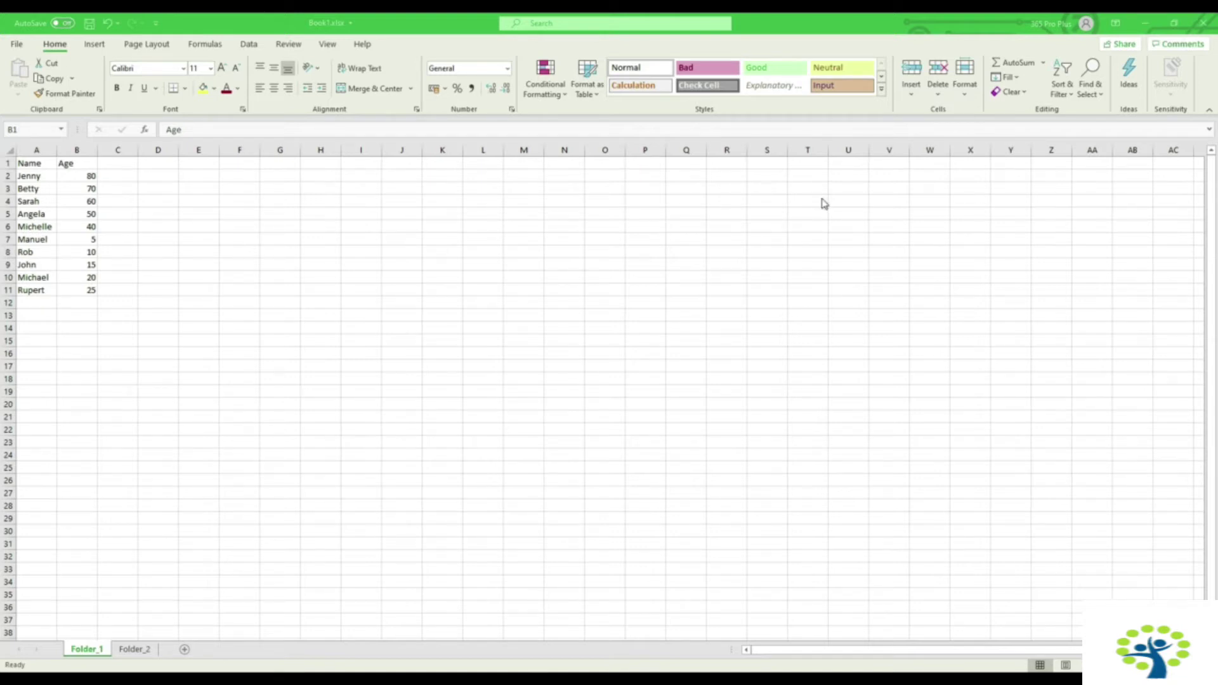
pyautogui.click(10, 163)
pyautogui.rightClick(13, 164)
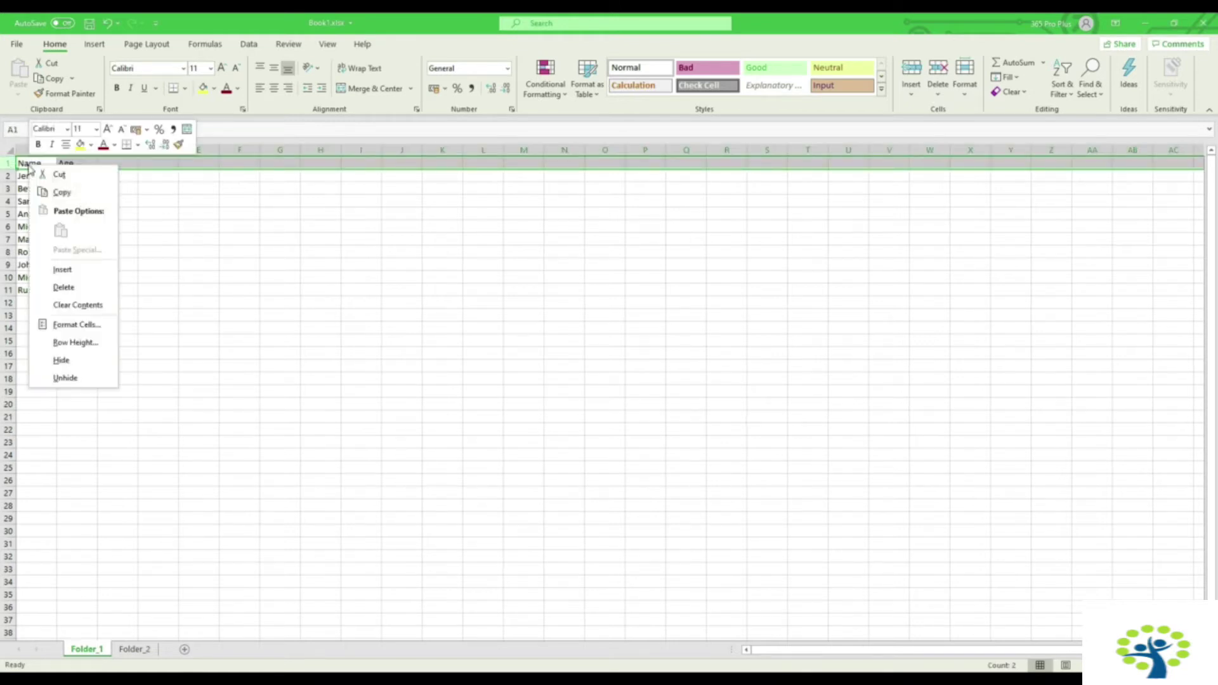
pyautogui.click(63, 286)
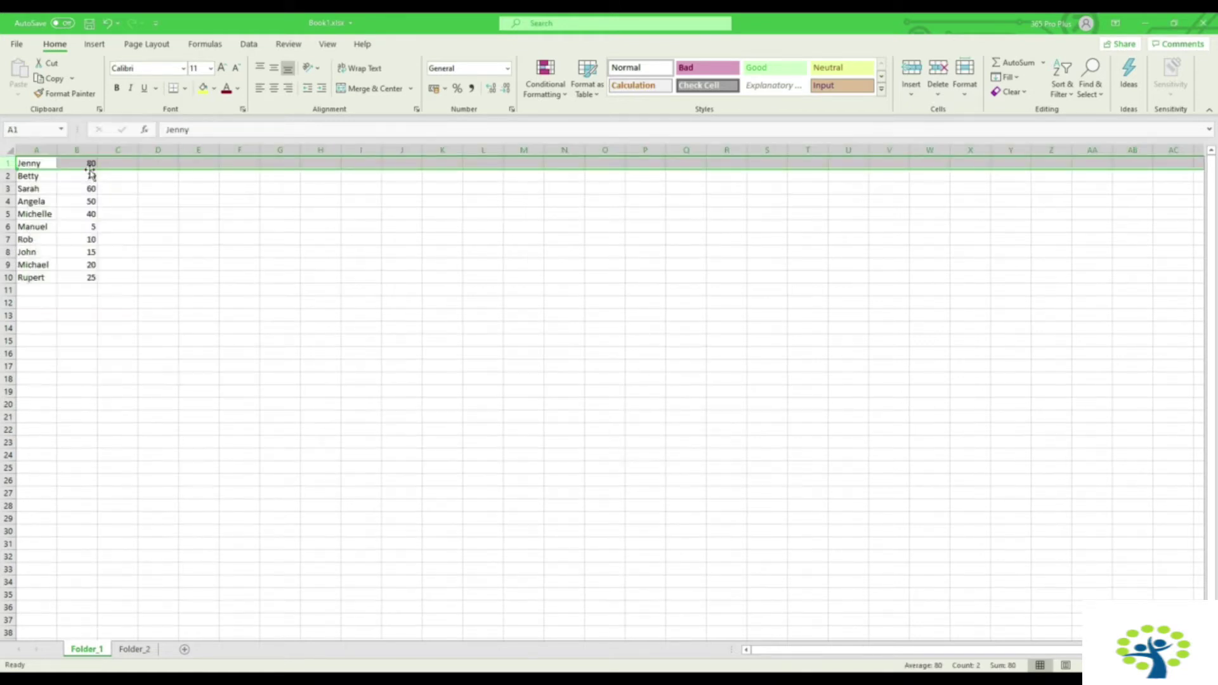
pyautogui.click(88, 166)
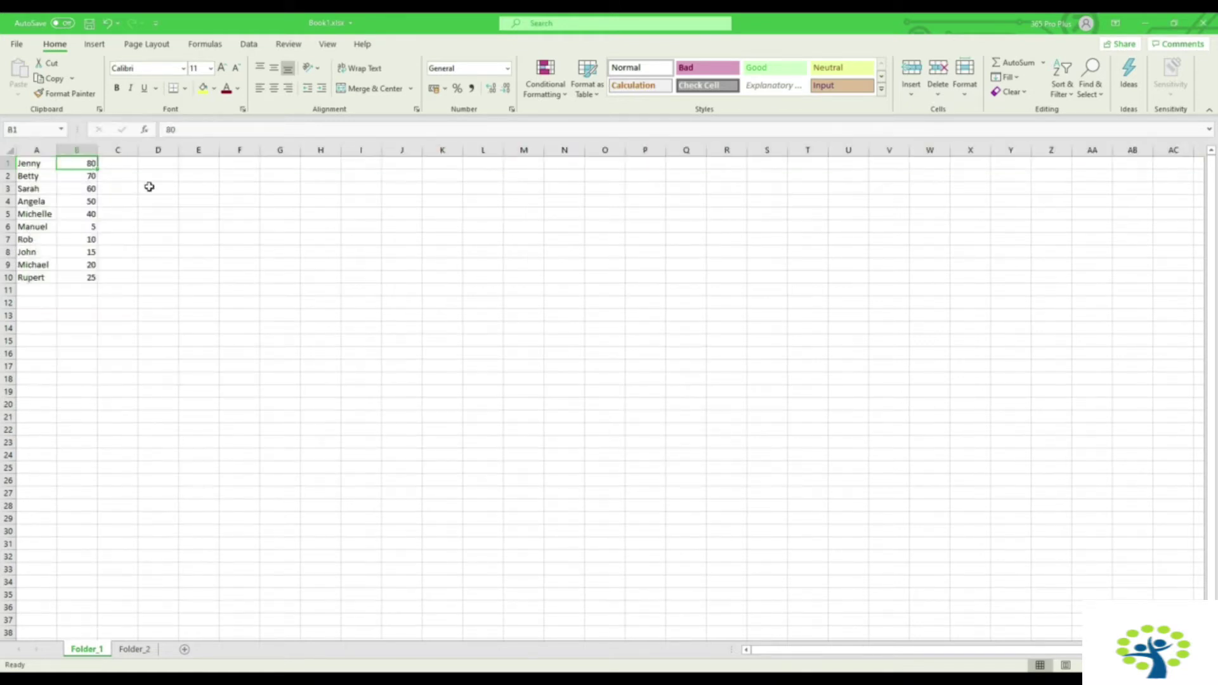
# Step: Turn on filtering for the data without headers and examine the filter values offered for column B, leaving the selection as it is
pyautogui.click(1064, 89)
pyautogui.click(1071, 167)
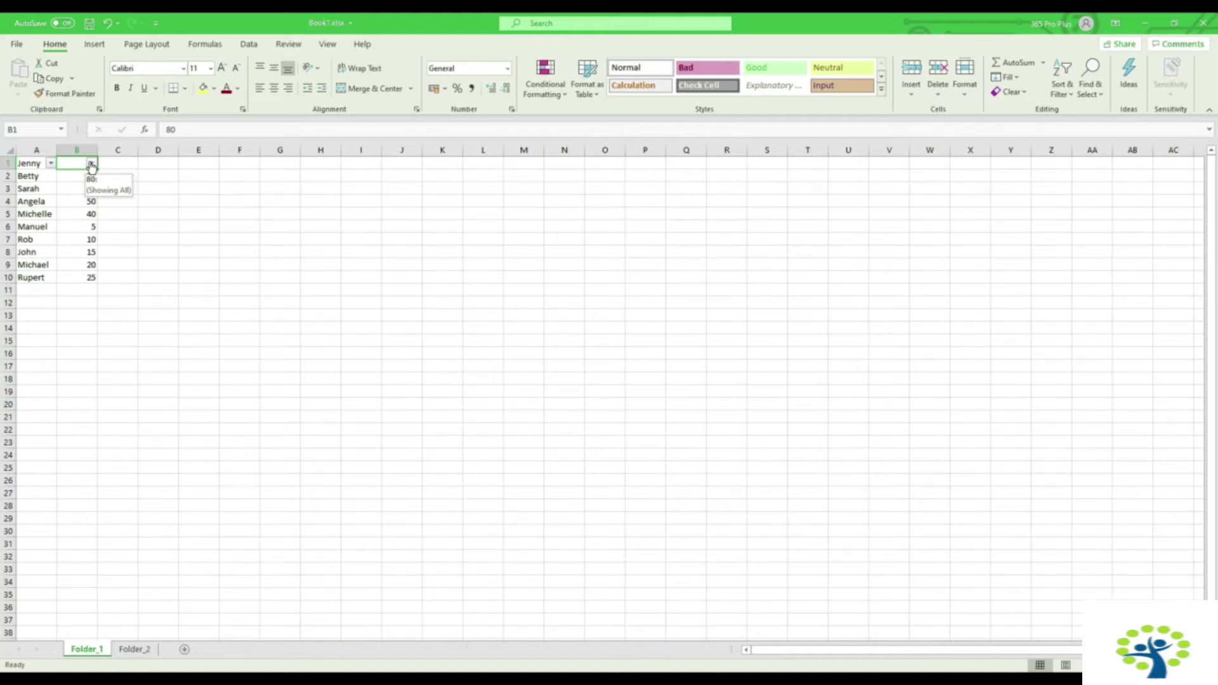
pyautogui.click(92, 163)
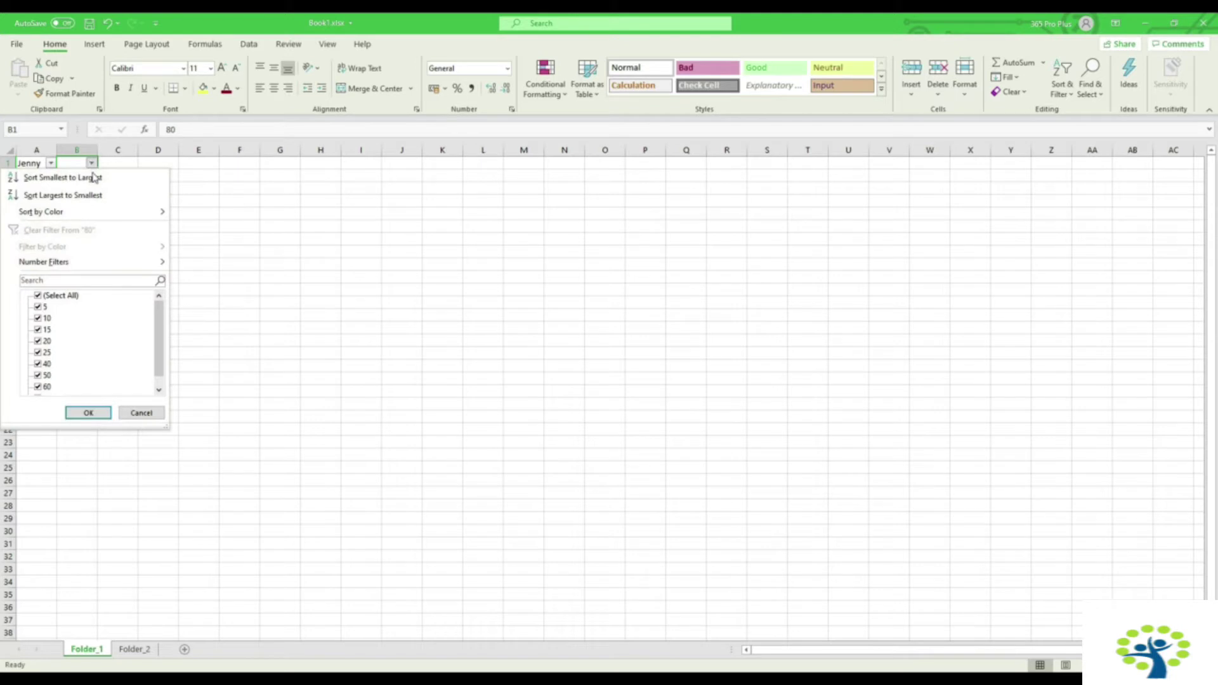
pyautogui.scroll(-1, 160, 363)
pyautogui.scroll(1, 164, 363)
pyautogui.click(152, 413)
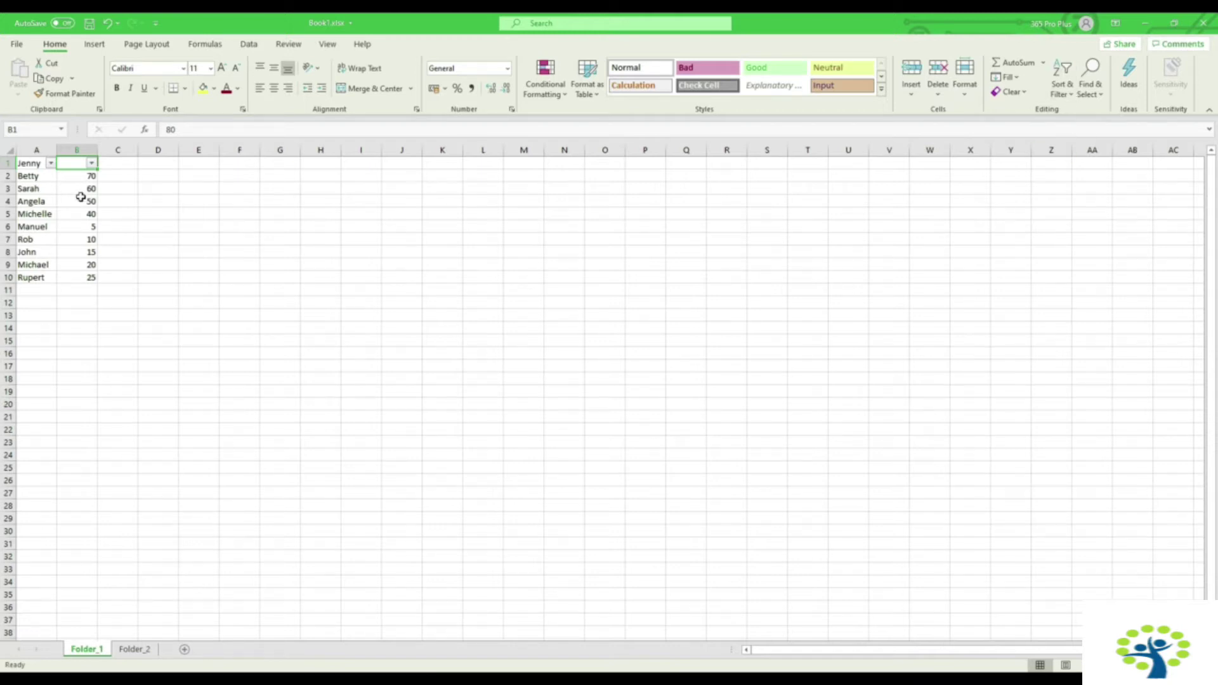
# Step: Undo the deletion of the header row along with the filter on the headerless data
pyautogui.click(108, 24)
pyautogui.hotkey('ctrl', 'z')
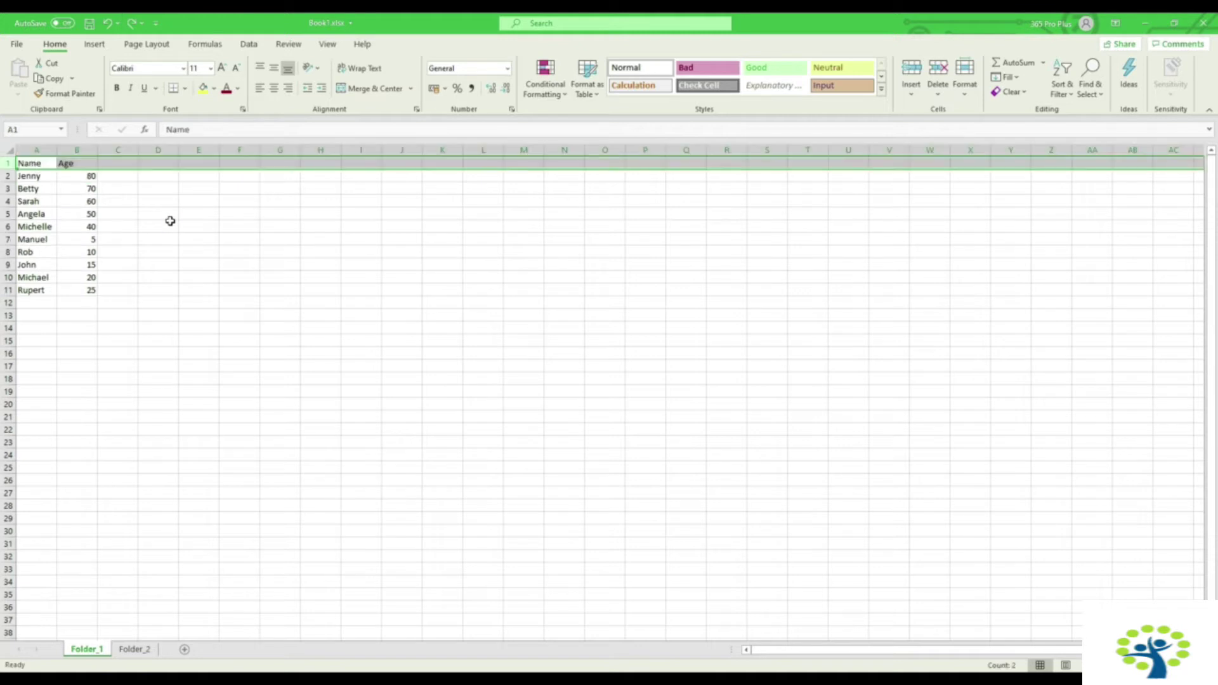
pyautogui.click(170, 215)
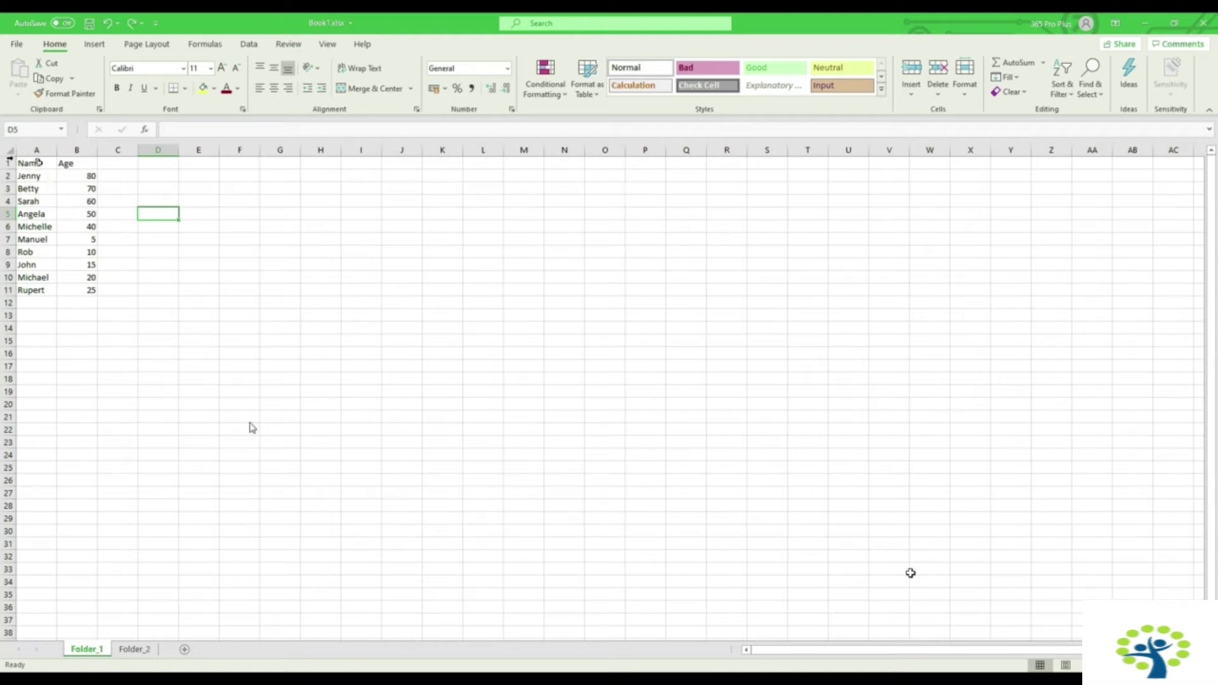
# Step: Delete the Name and Age header row and sort the data by the names in column A from A to Z
pyautogui.click(9, 160)
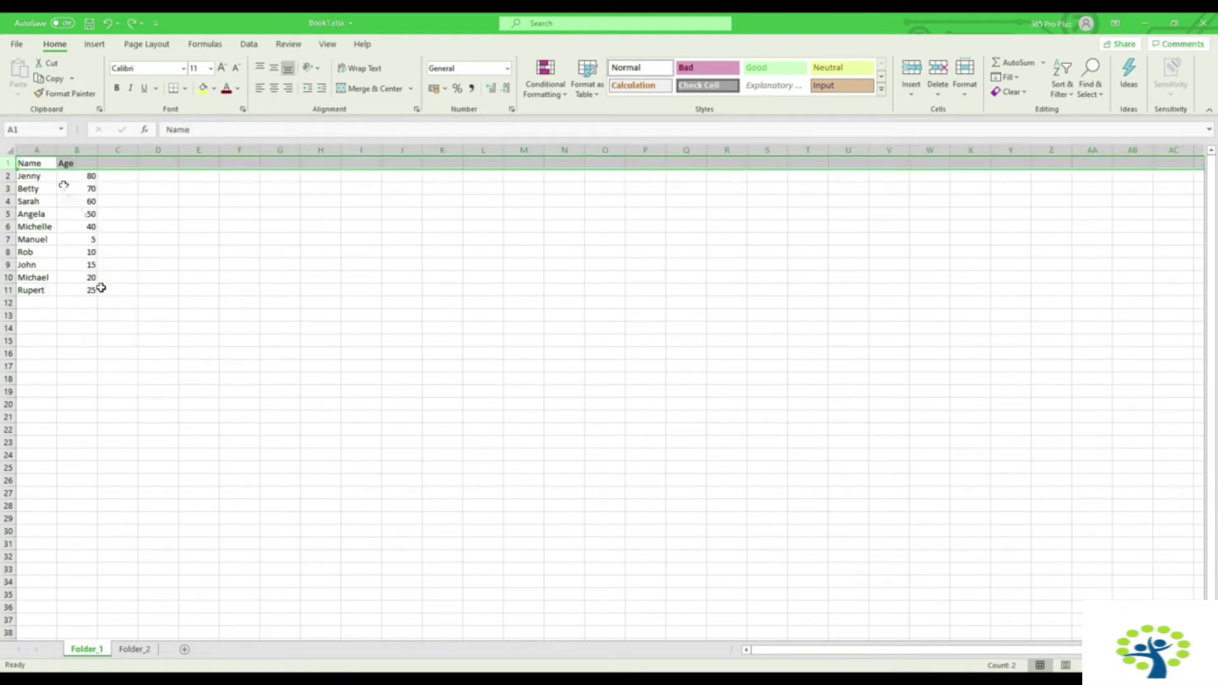
pyautogui.hotkey('ctrl', '-')
pyautogui.click(41, 164)
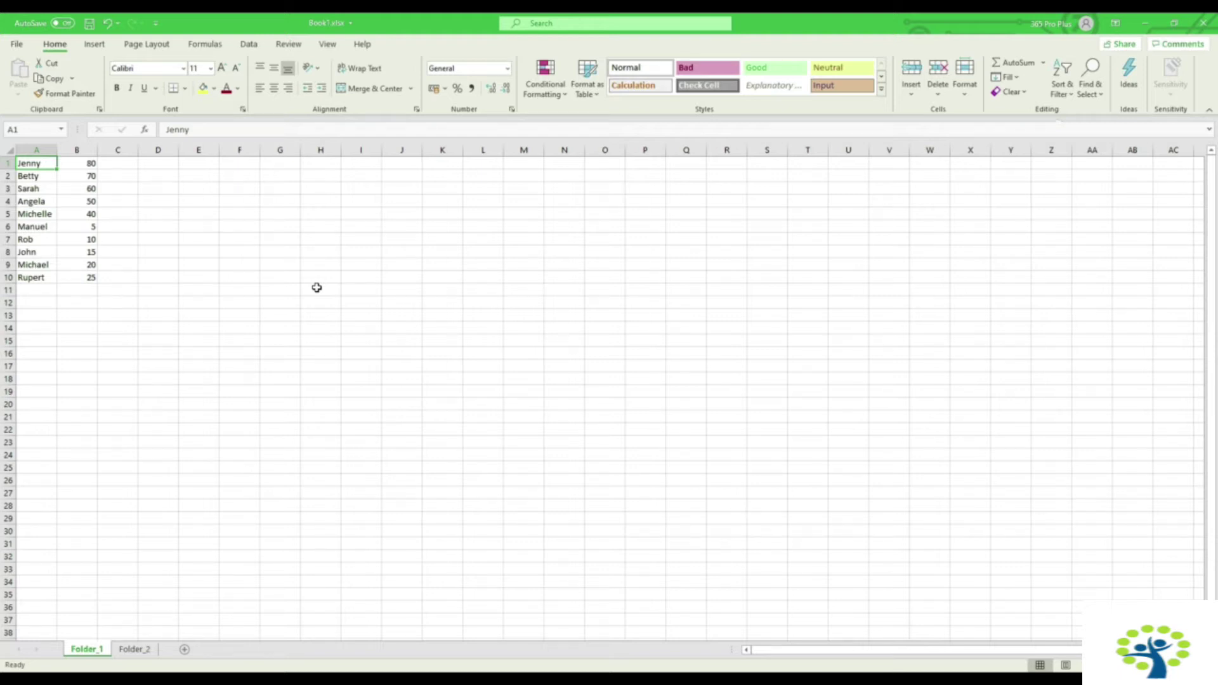
pyautogui.click(1062, 81)
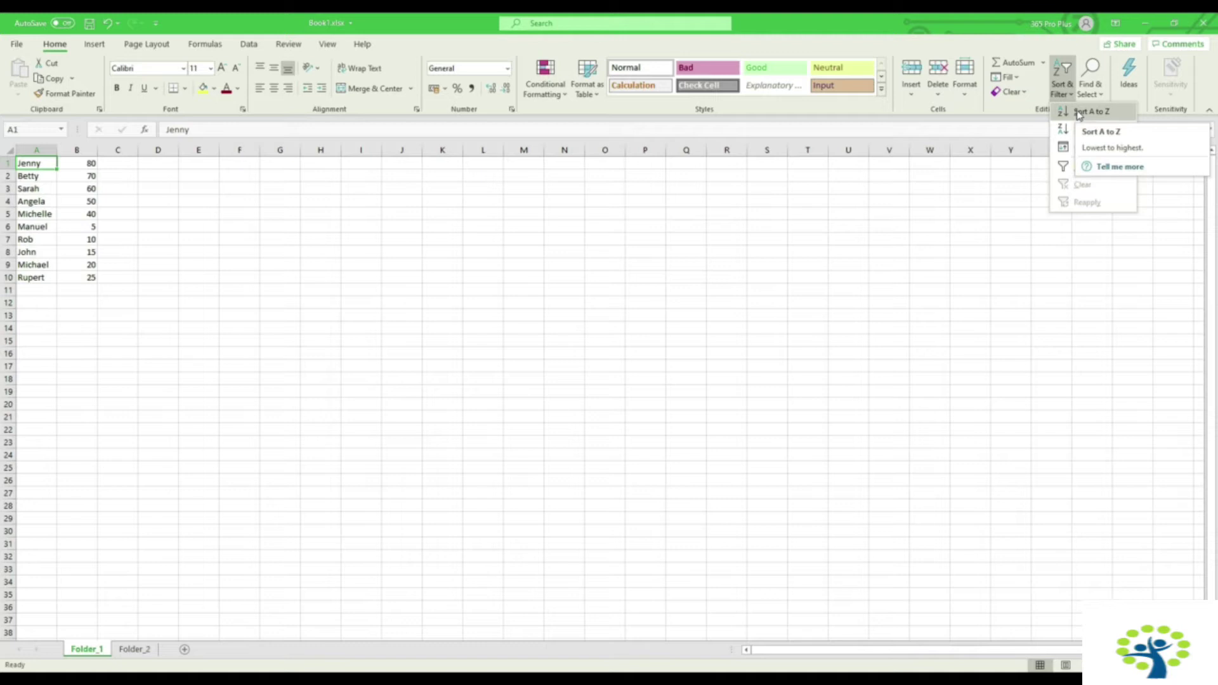
pyautogui.click(1090, 111)
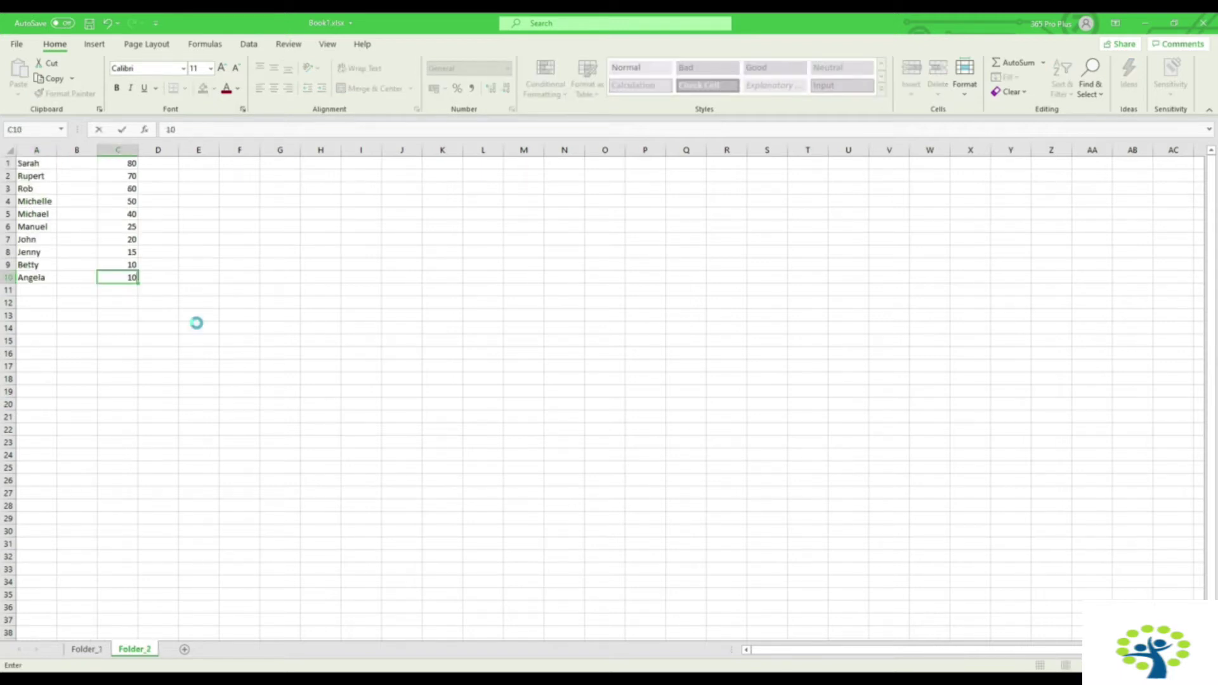
# Step: Set the numbers in C10 and C4 of the Folder_2 sheet to 10
pyautogui.press('Return')
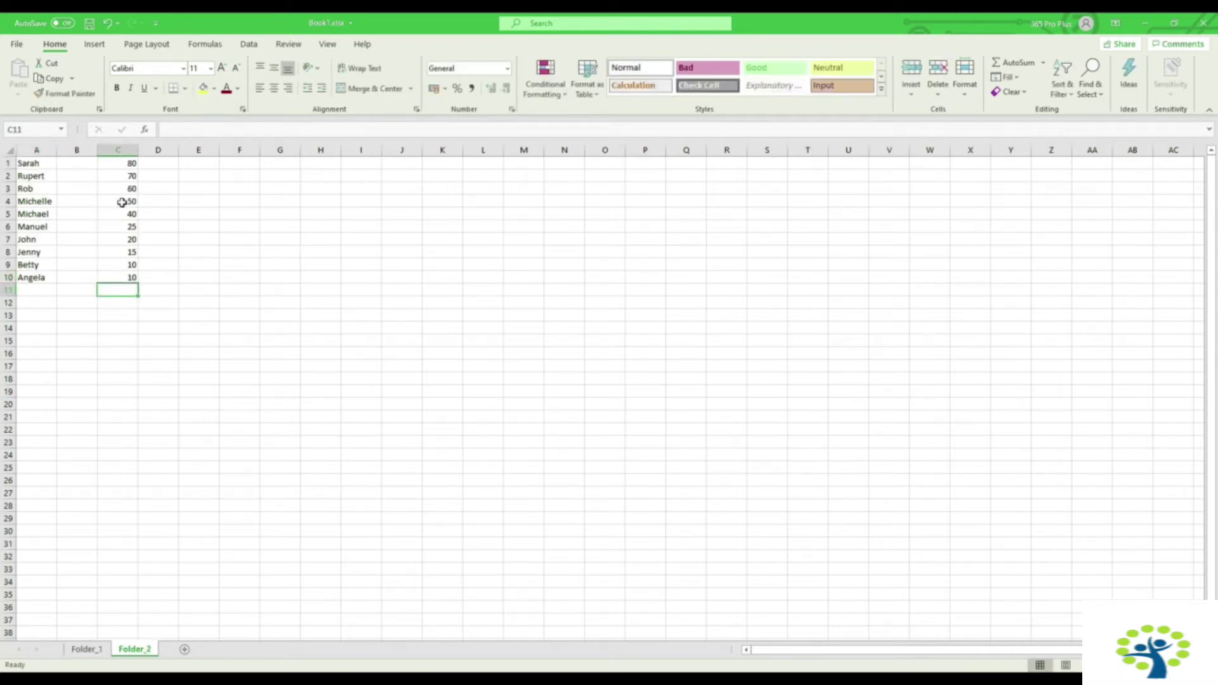
pyautogui.click(122, 202)
pyautogui.write('10')
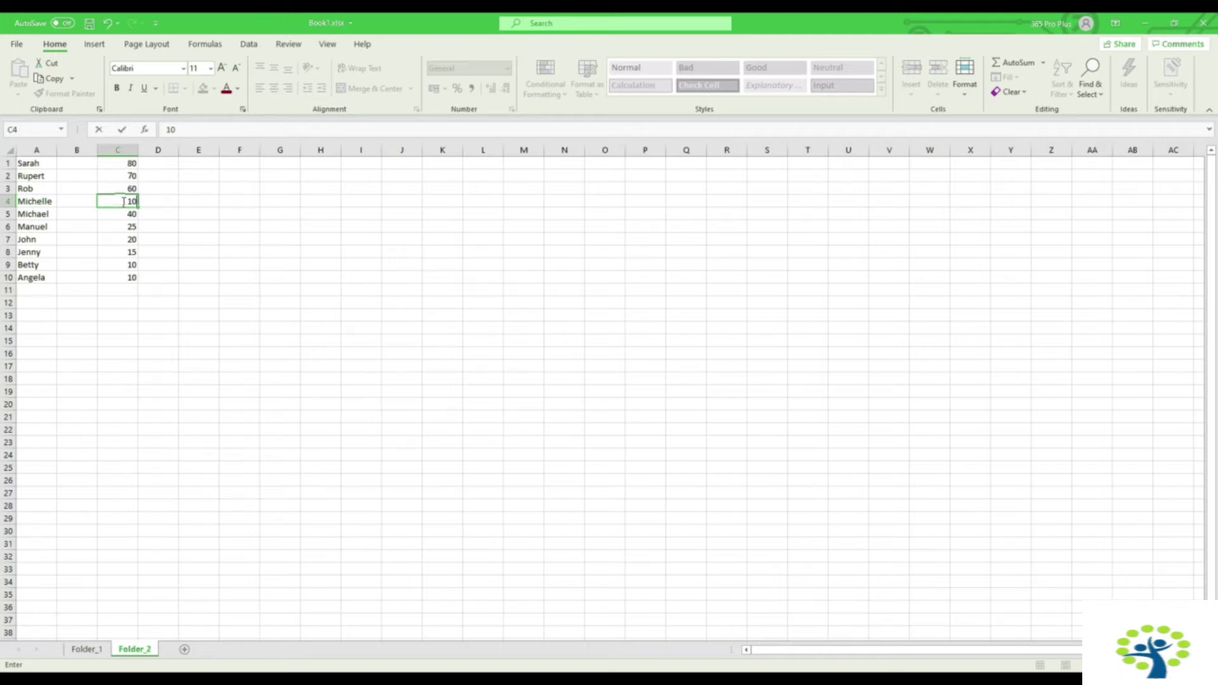
# Step: Remove the duplicate values from column C only and check the remaining numbers
pyautogui.click(119, 150)
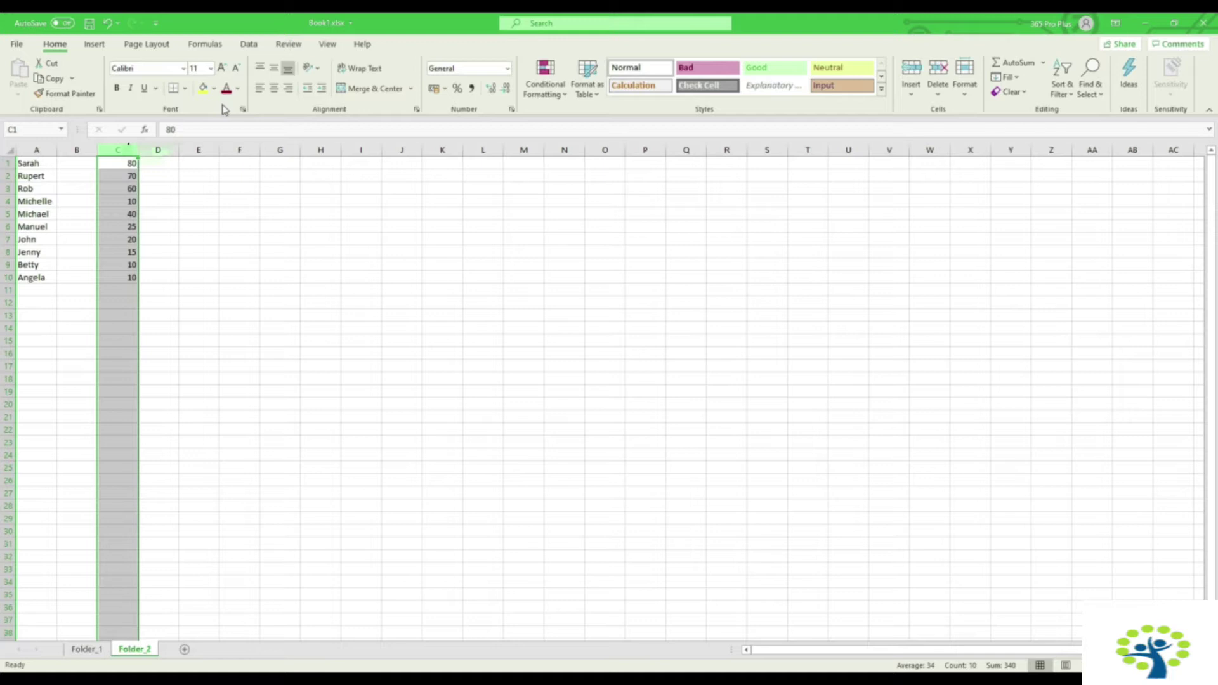
pyautogui.click(249, 43)
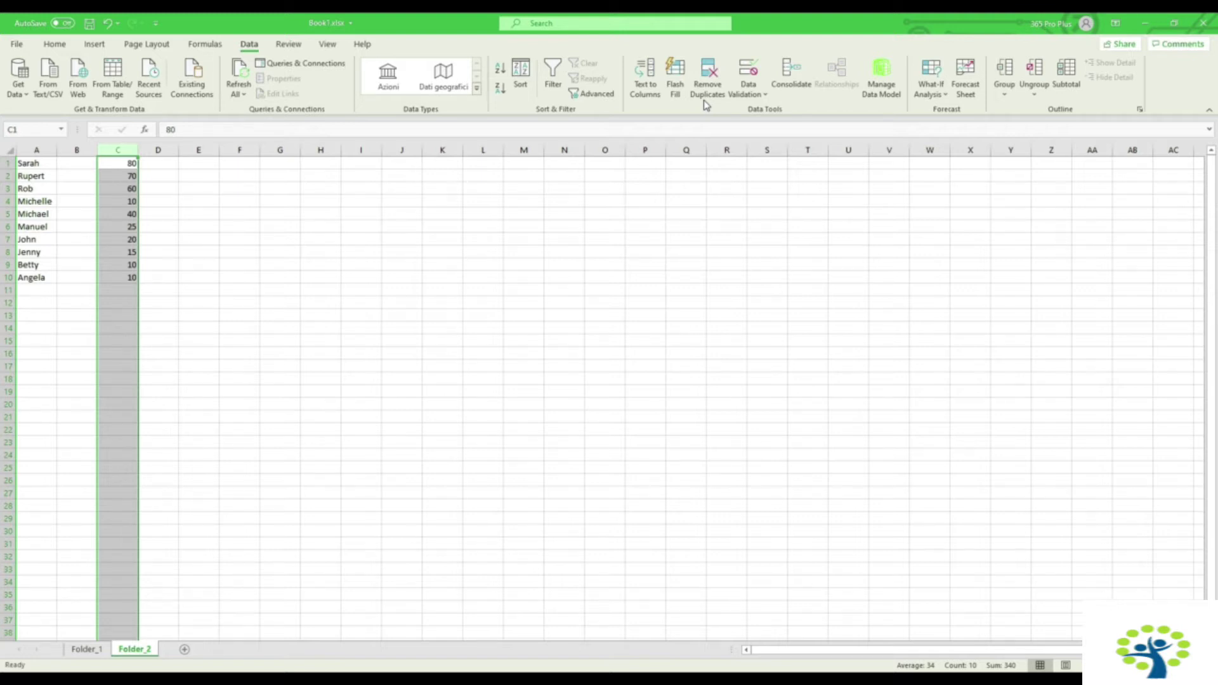
pyautogui.click(707, 95)
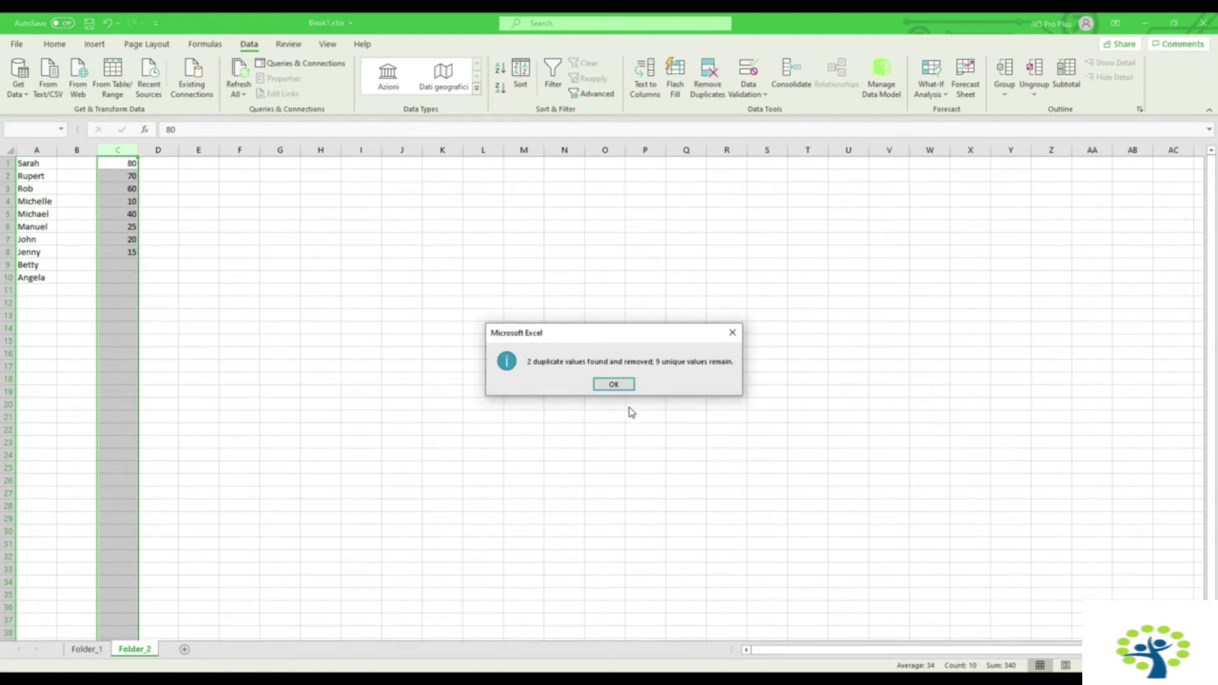
pyautogui.click(617, 385)
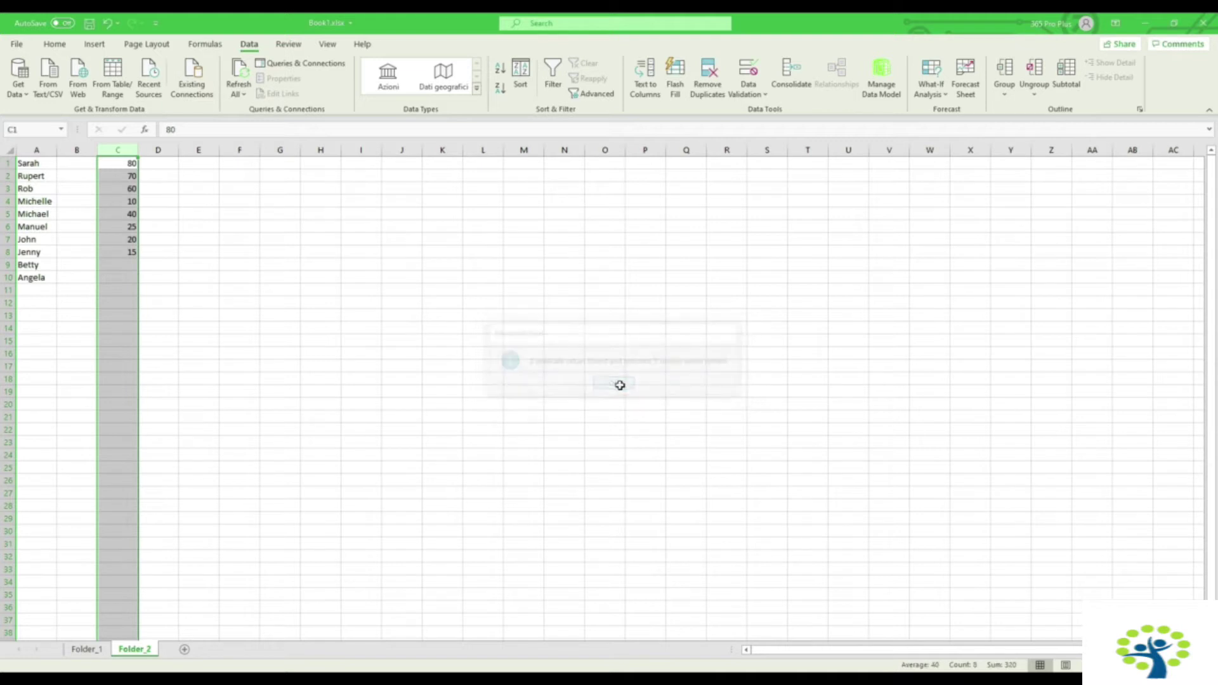
pyautogui.moveTo(130, 251); pyautogui.dragTo(130, 163)
pyautogui.click(267, 218)
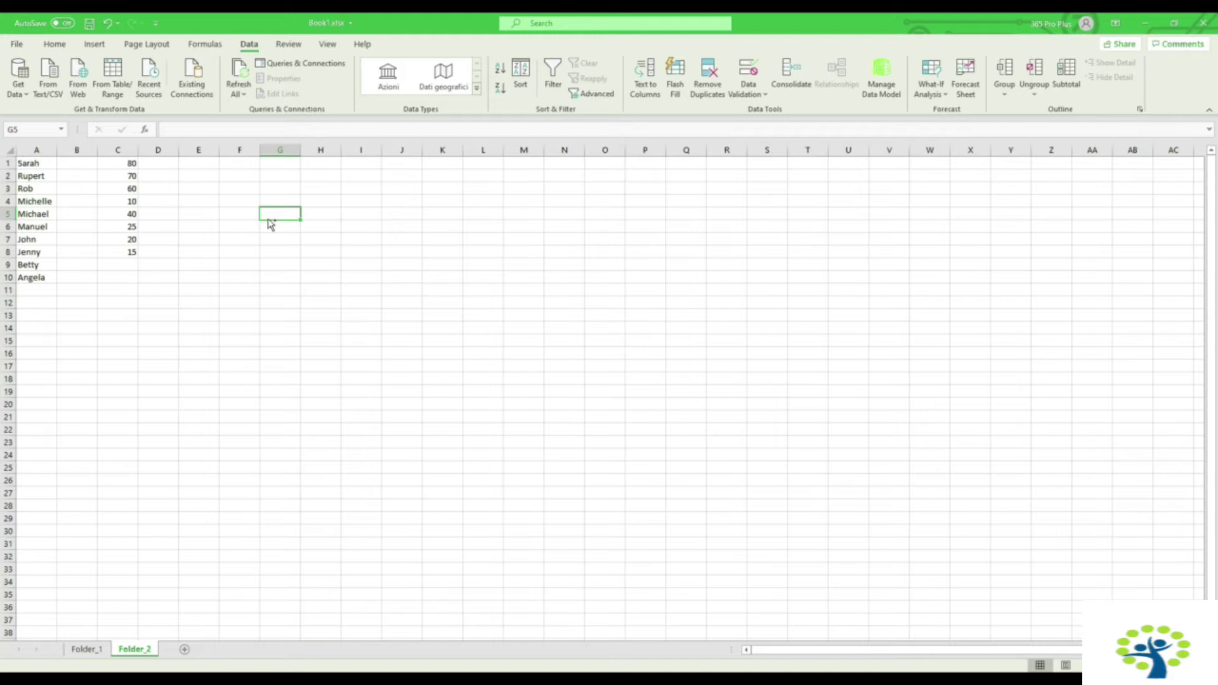
# Step: Undo the removal of duplicates from column C
pyautogui.hotkey('ctrl', 'z')
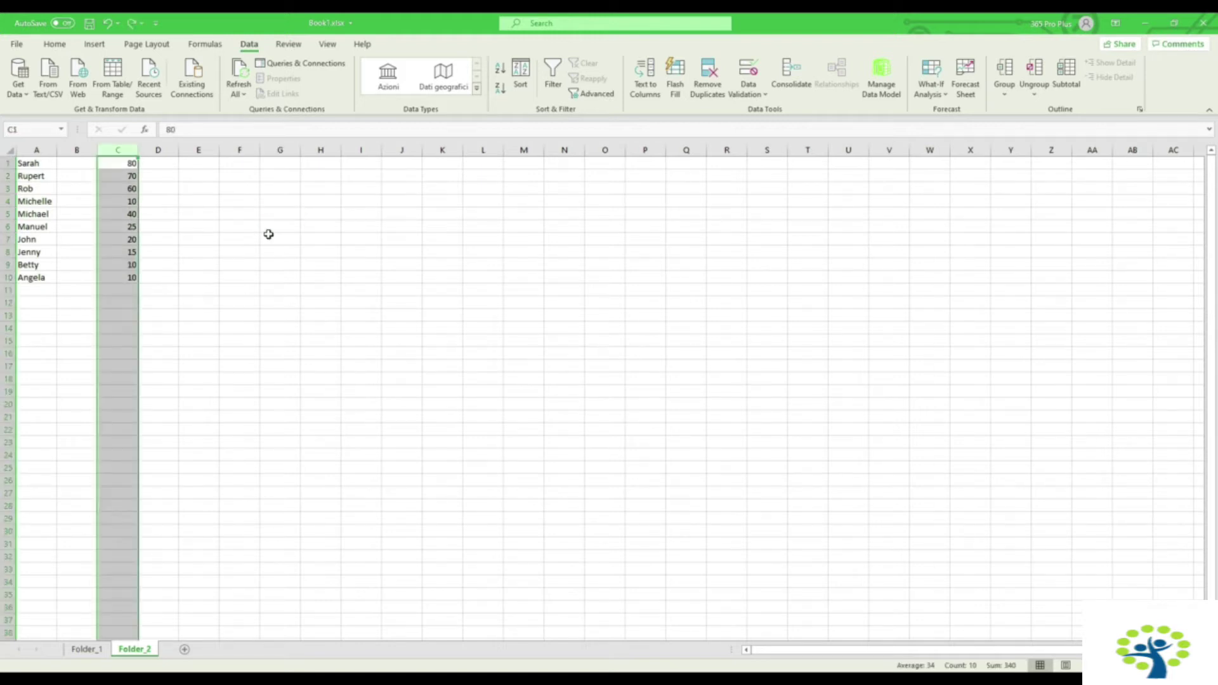
pyautogui.click(270, 235)
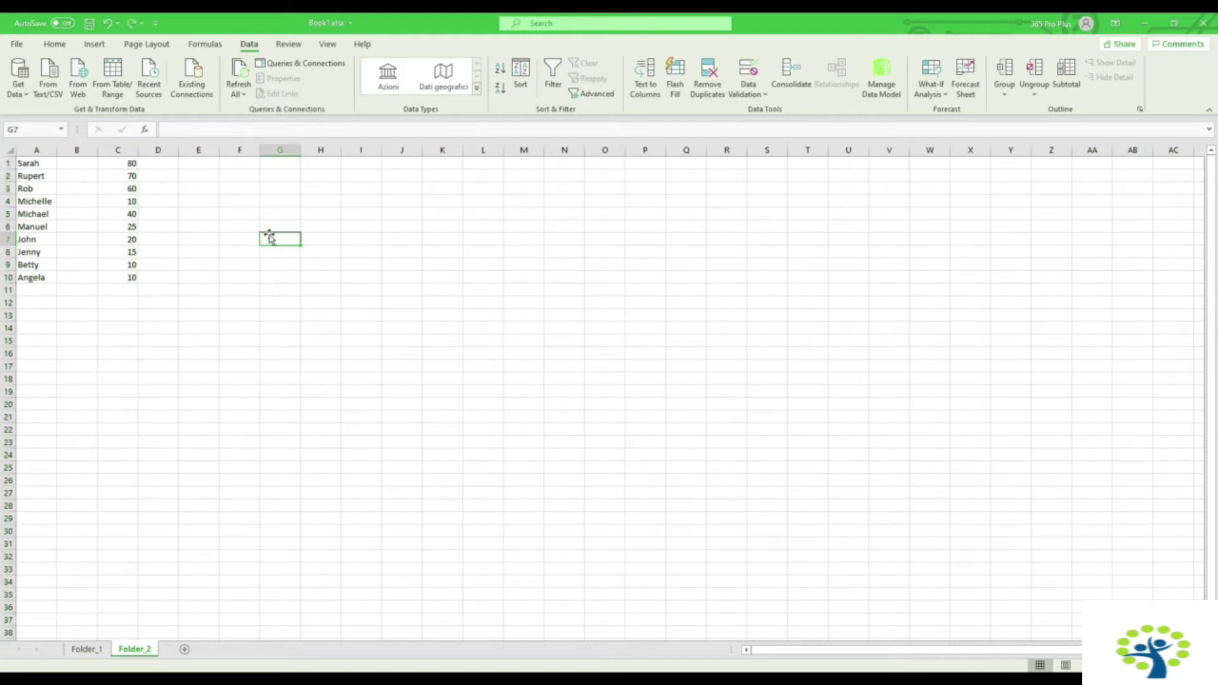
pyautogui.click(50, 215)
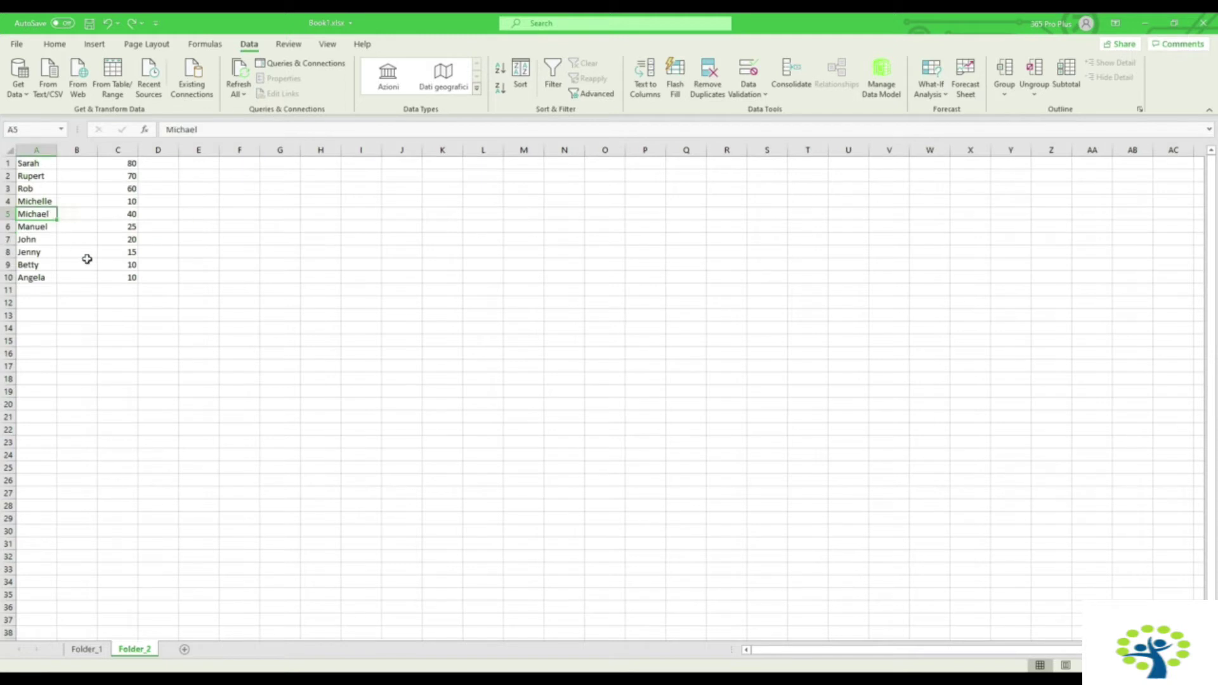
# Step: Change the name in A5 of the Folder_2 sheet so that it duplicates the name in A4
pyautogui.moveTo(191, 131); pyautogui.dragTo(199, 133)
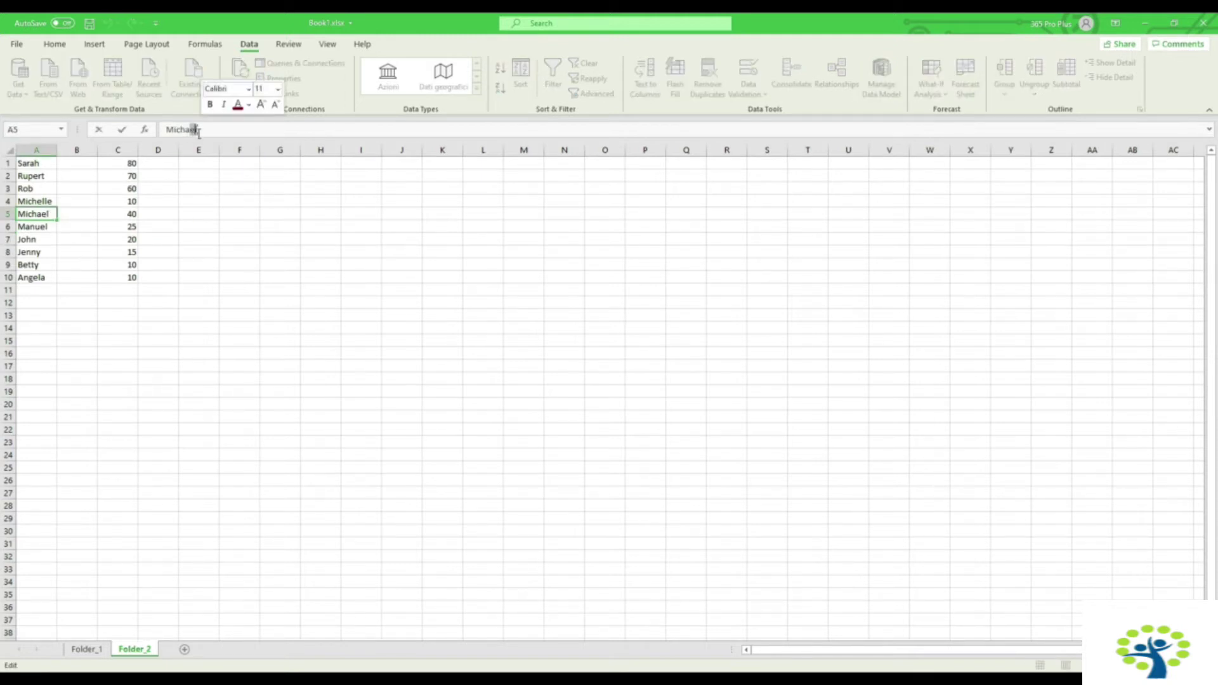
pyautogui.press('BackSpace')
pyautogui.press('BackSpace')
pyautogui.write('elle')
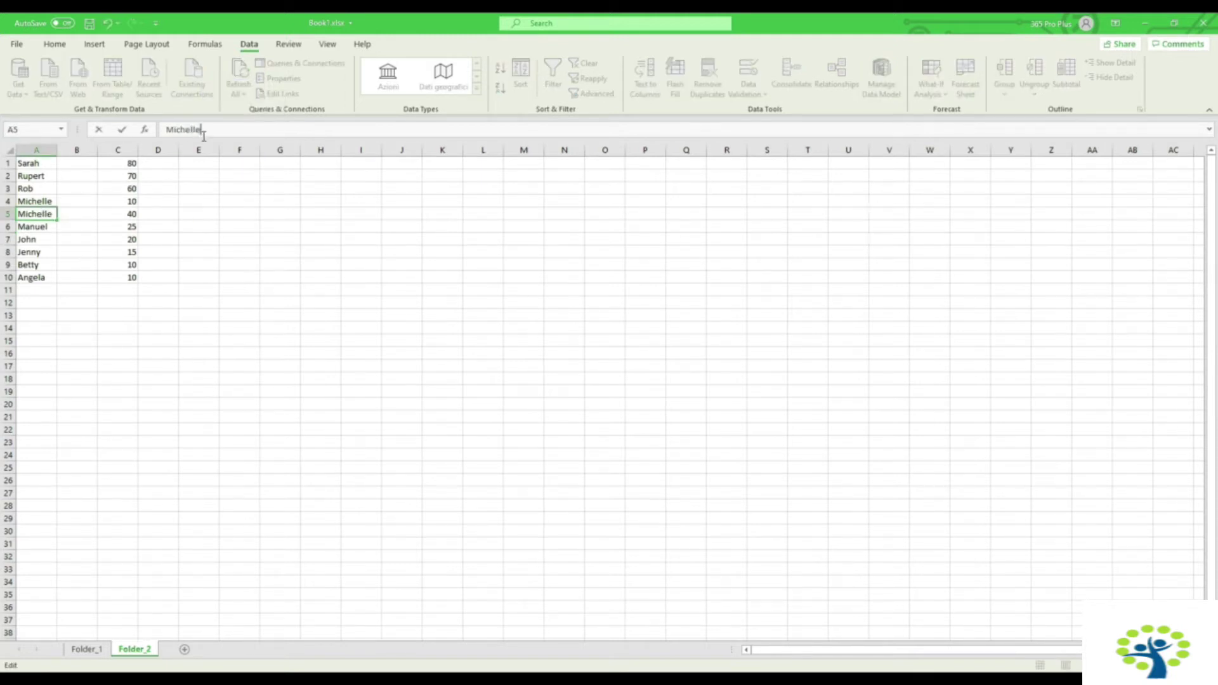
pyautogui.press('Return')
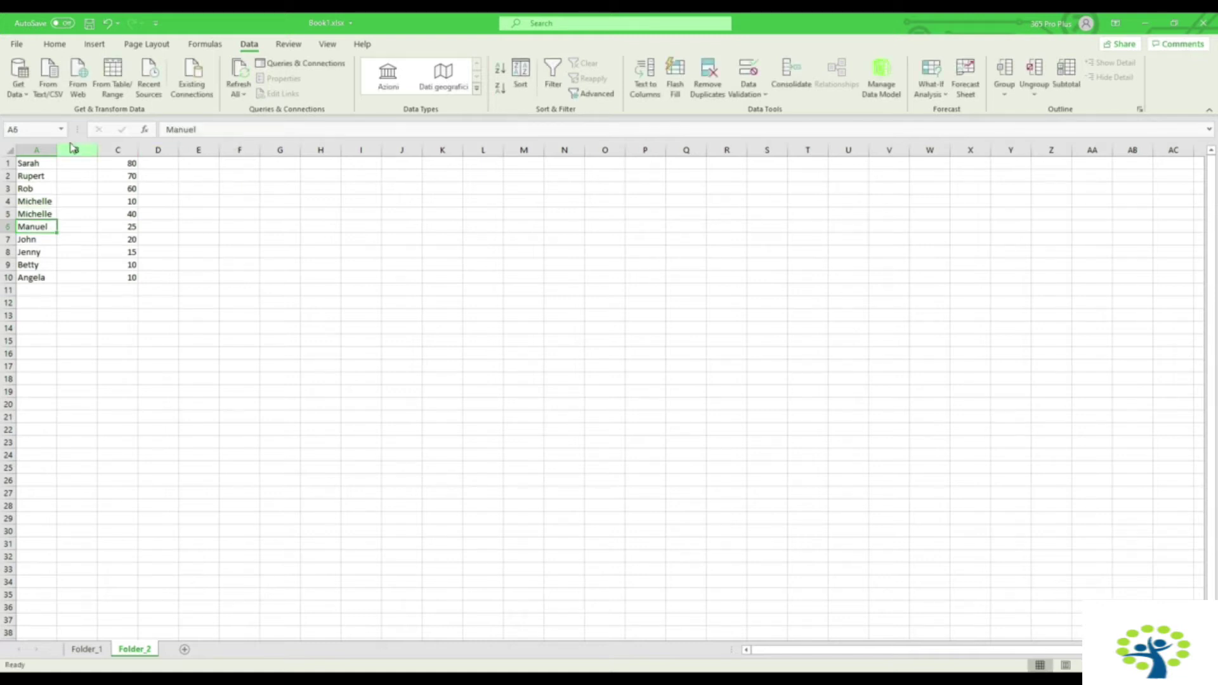
# Step: Remove the duplicate names from column A only and check the remaining entries
pyautogui.click(47, 147)
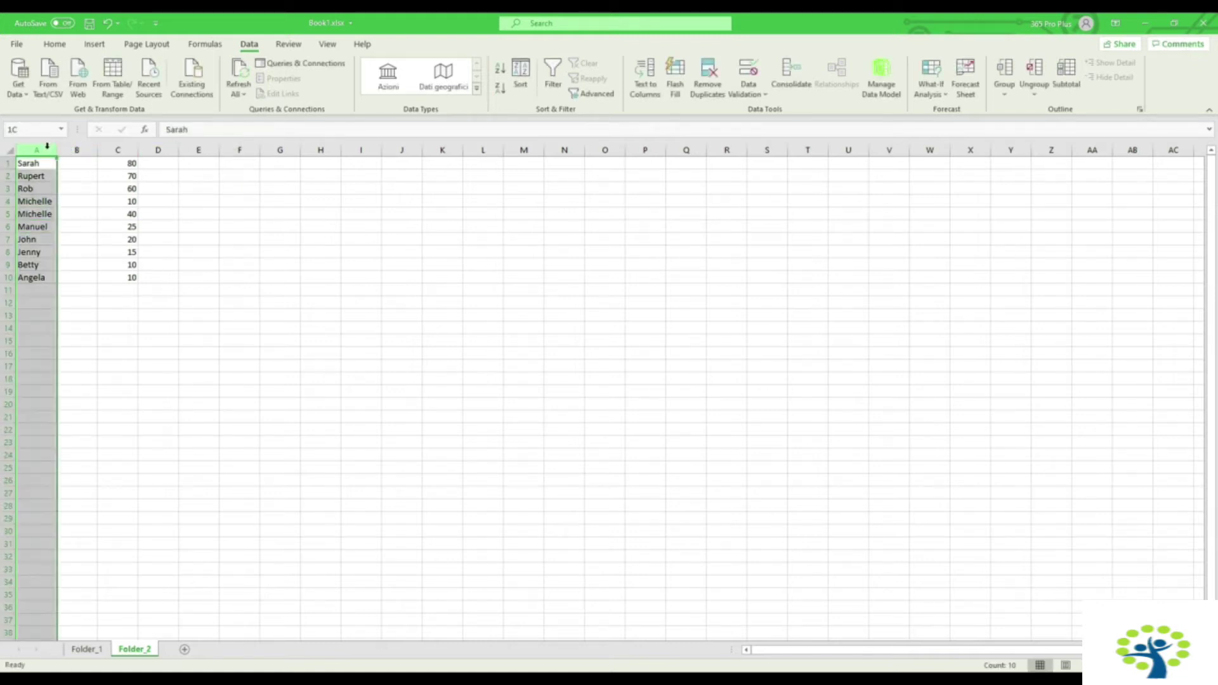
pyautogui.click(703, 96)
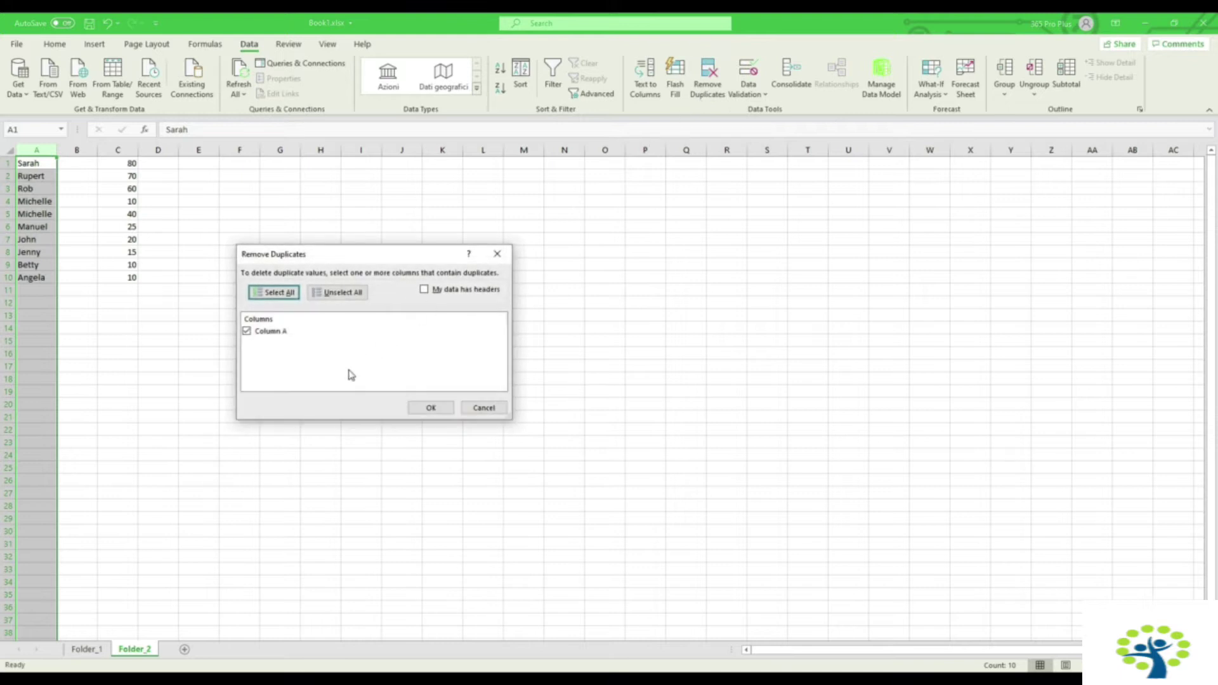
pyautogui.click(425, 409)
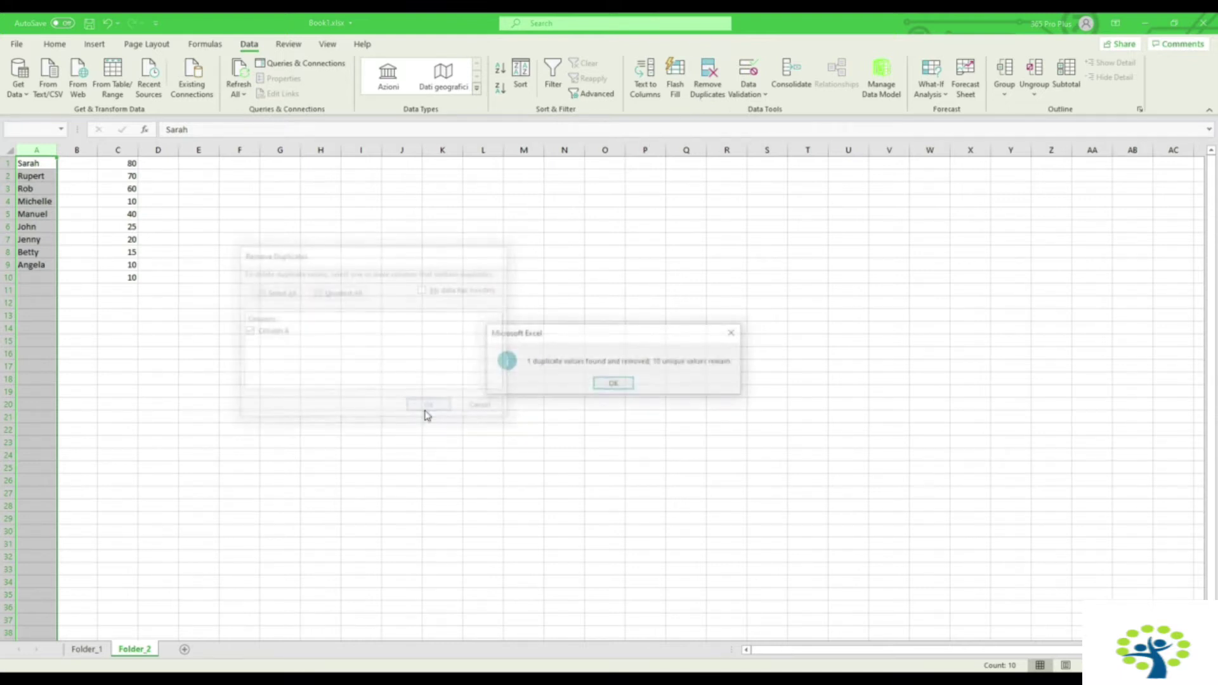
pyautogui.click(614, 385)
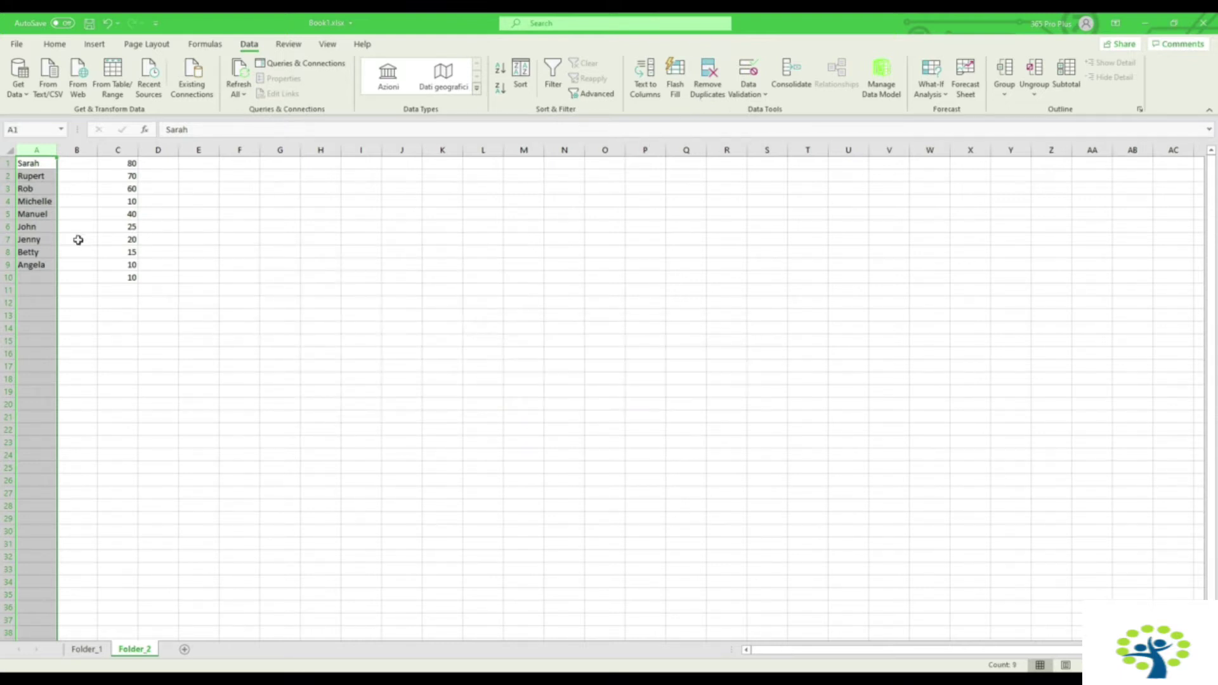
pyautogui.click(44, 202)
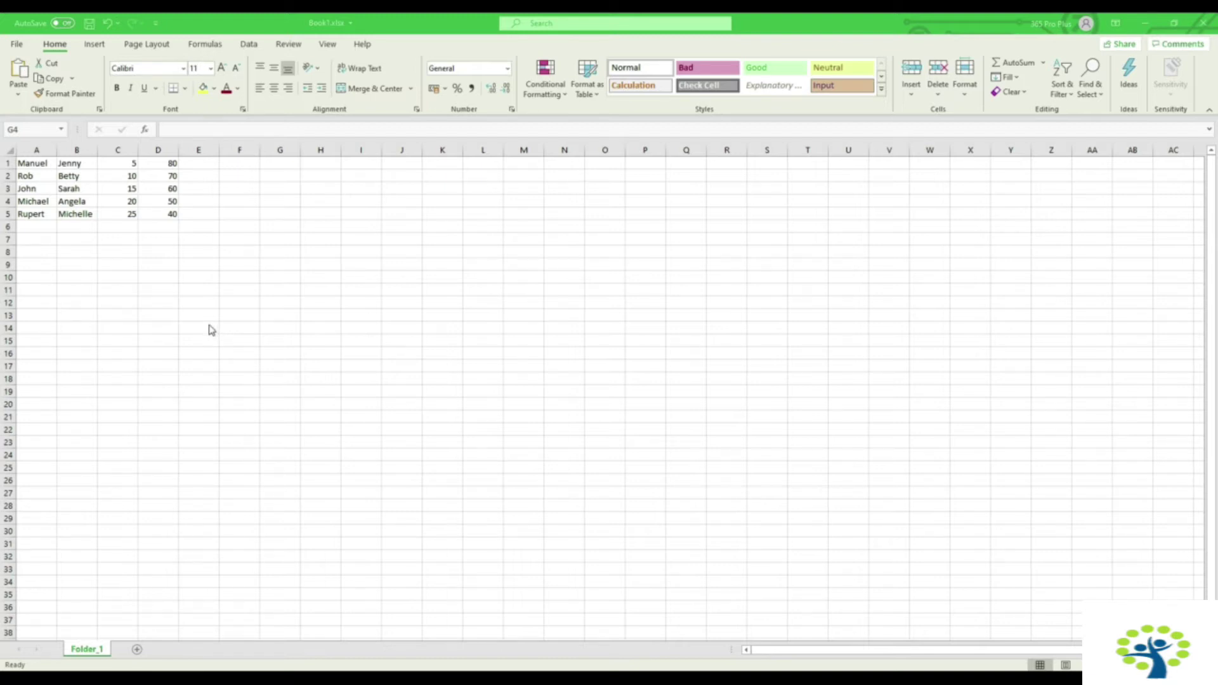
# Step: Examine the names in columns A and B and the numbers in columns C and D of the Folder_1 sheet
pyautogui.click(190, 278)
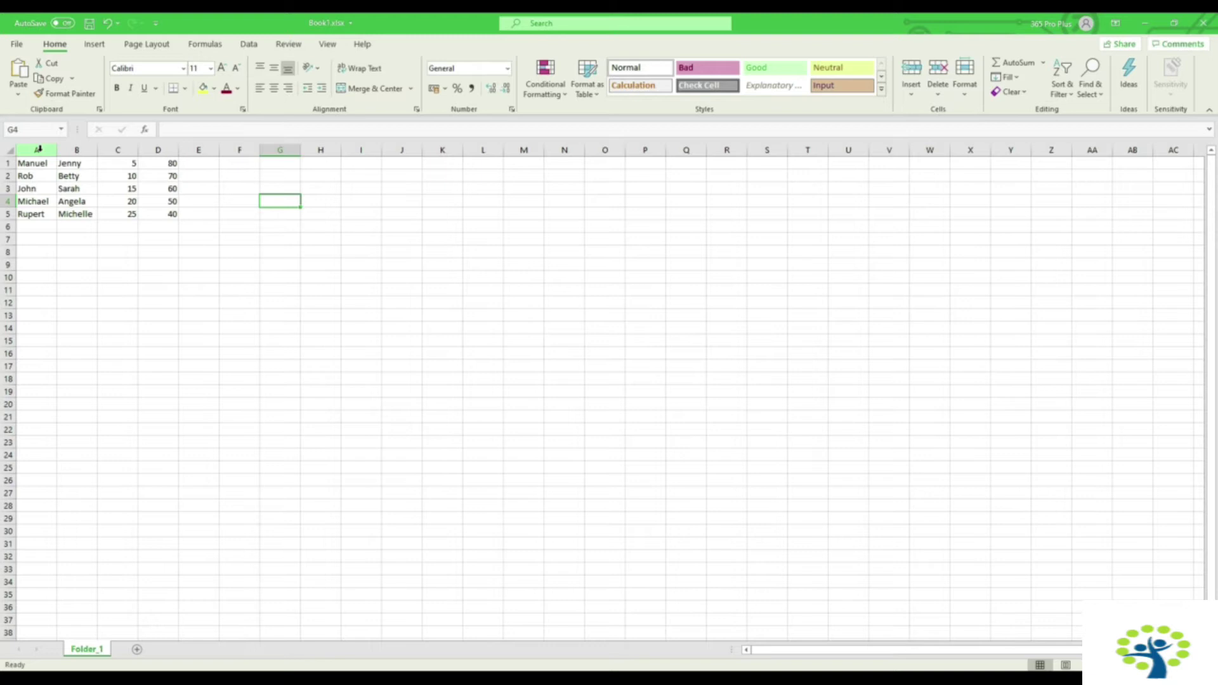
pyautogui.moveTo(38, 149); pyautogui.dragTo(158, 149)
pyautogui.click(112, 150)
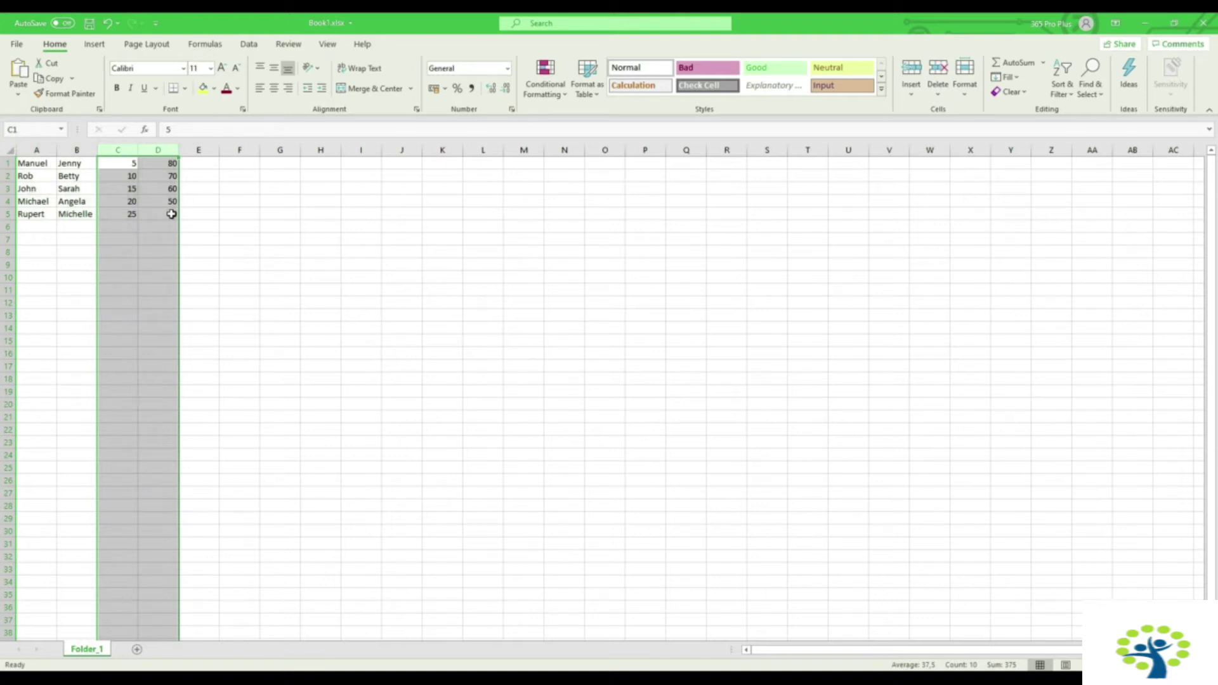
pyautogui.click(69, 237)
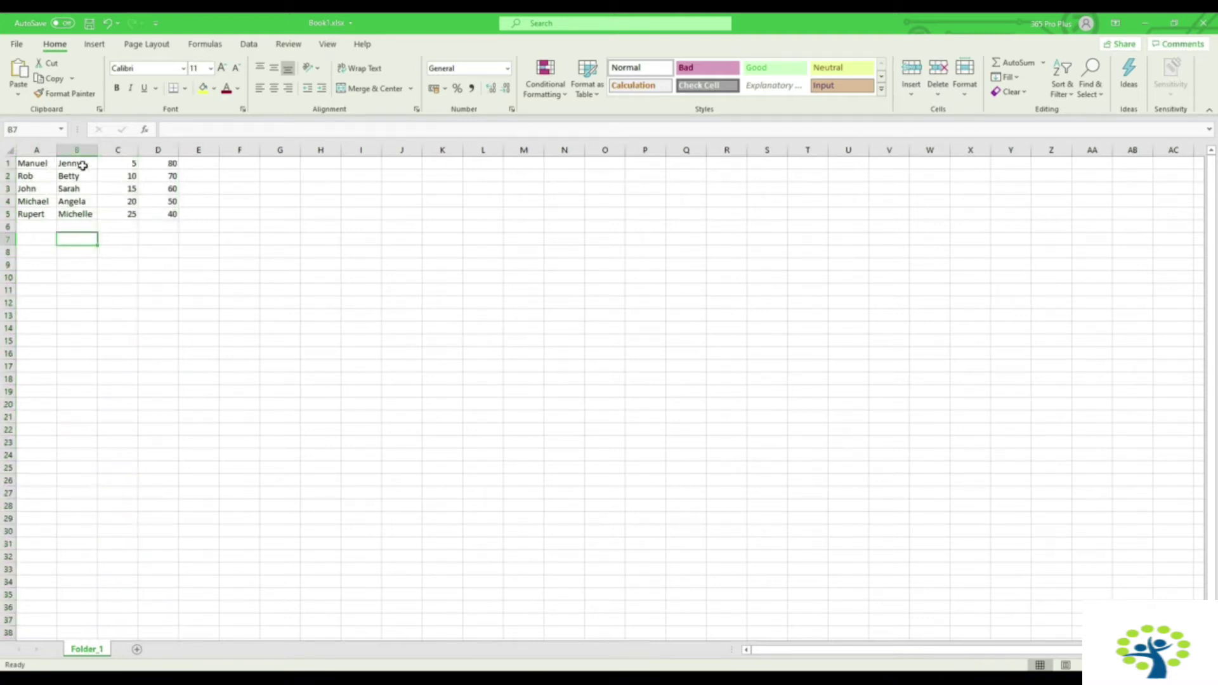
pyautogui.click(31, 163)
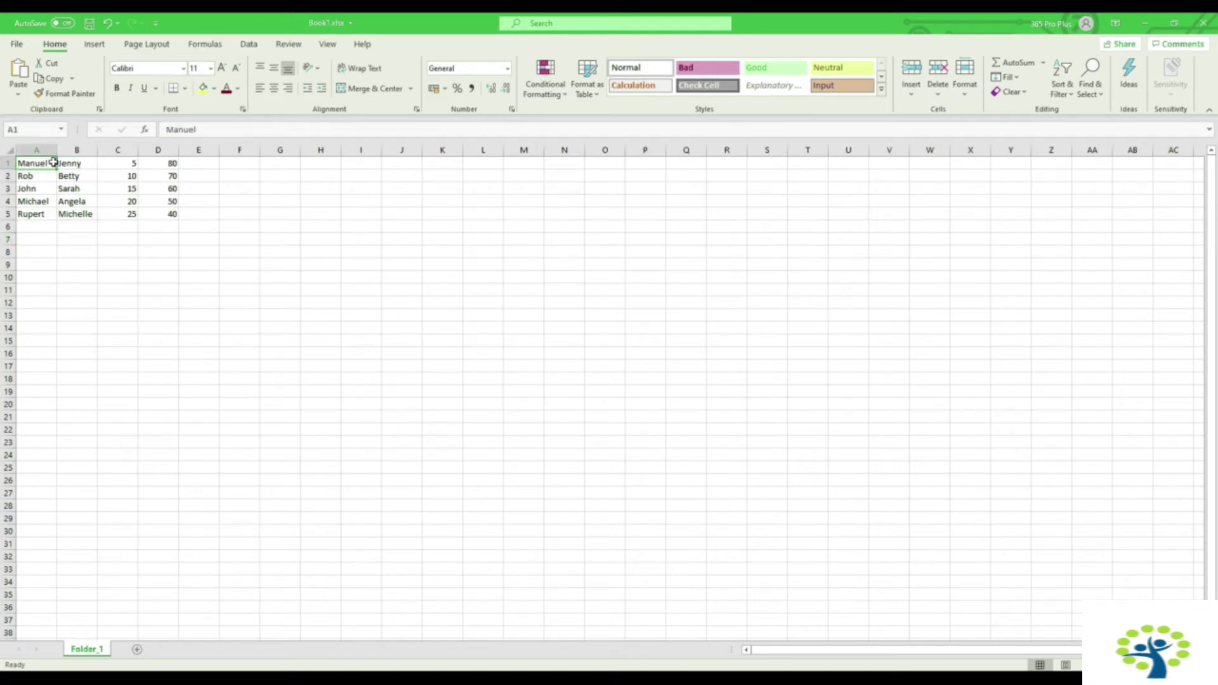
pyautogui.click(124, 163)
pyautogui.click(156, 163)
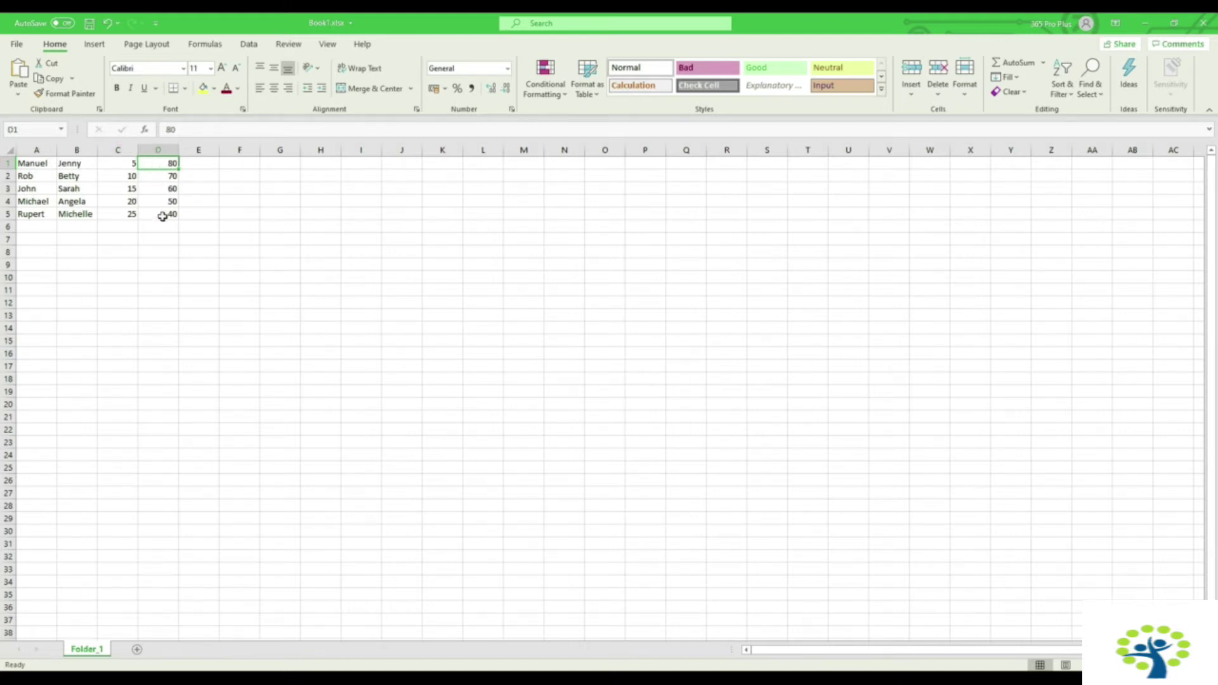
# Step: Copy the numbers in D1:D5 as values only to the cells starting at B10, and clear the original numbers from D1:D5
pyautogui.moveTo(162, 216); pyautogui.dragTo(166, 165)
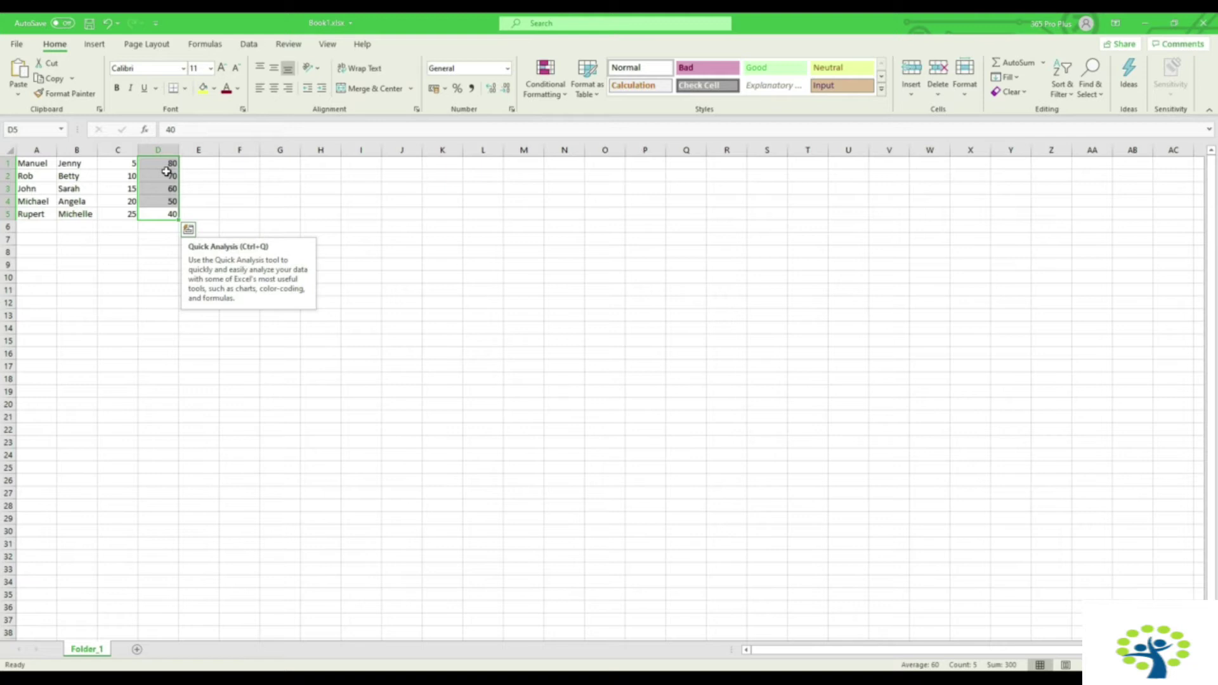
pyautogui.moveTo(168, 162)
pyautogui.mouseDown()
pyautogui.moveTo(169, 208)
pyautogui.moveTo(168, 166)
pyautogui.mouseUp()
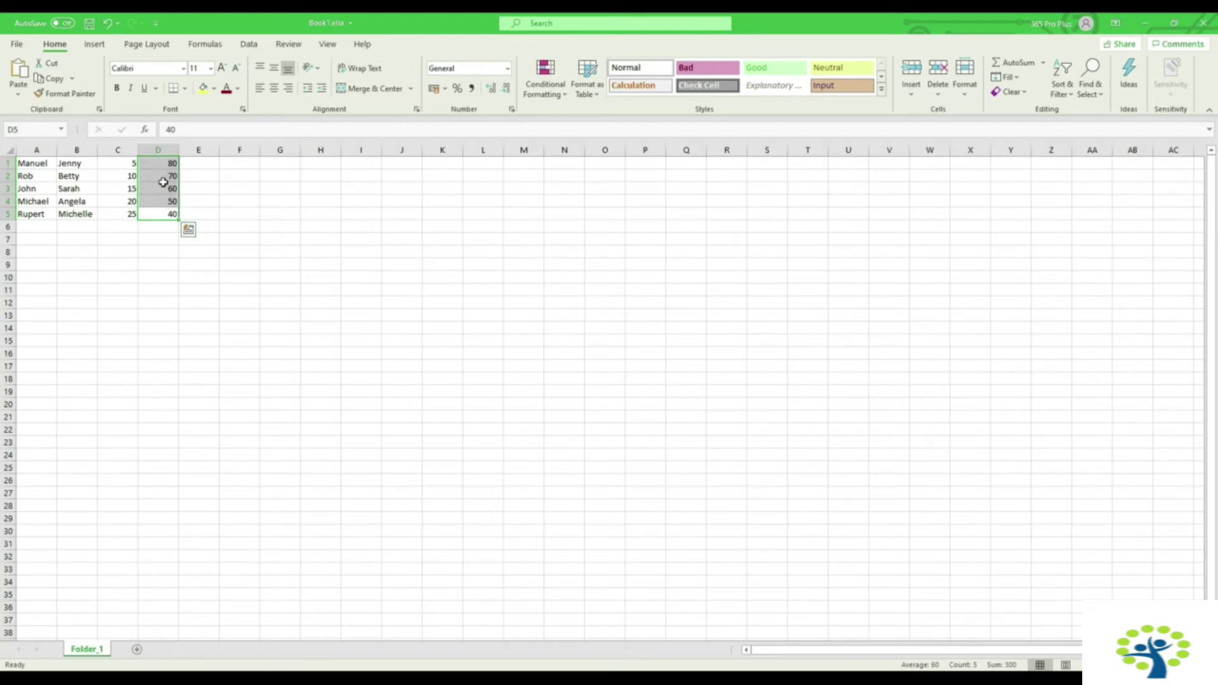
pyautogui.rightClick(163, 182)
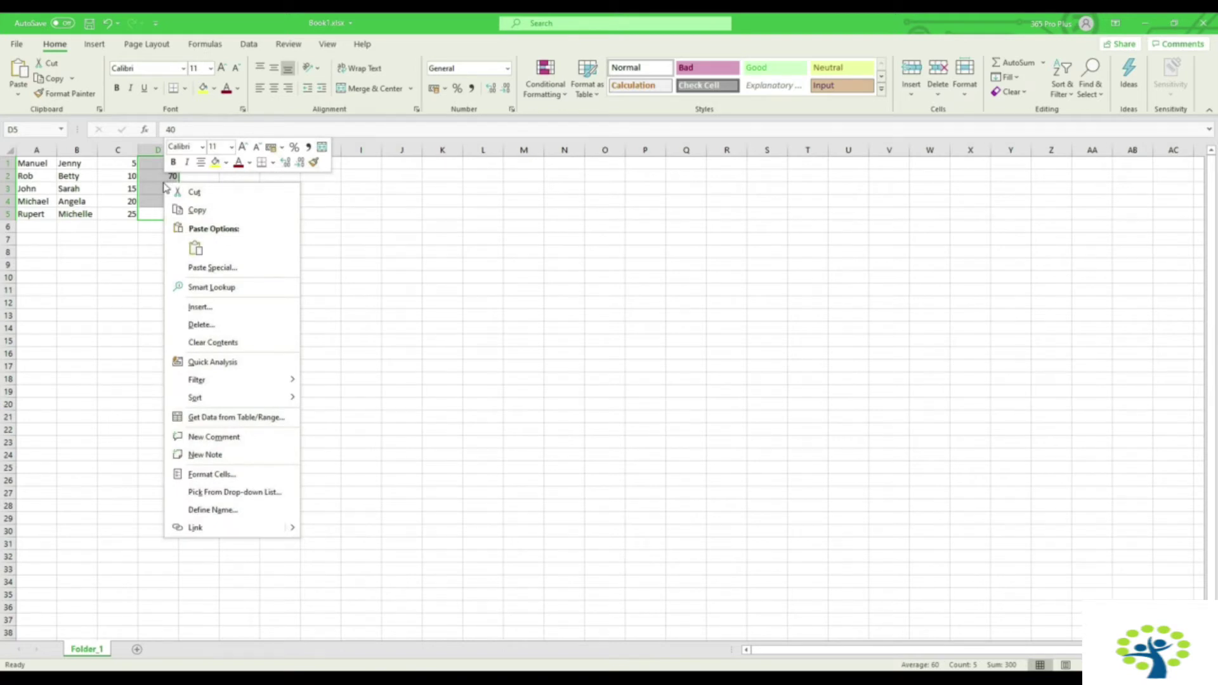
pyautogui.click(195, 210)
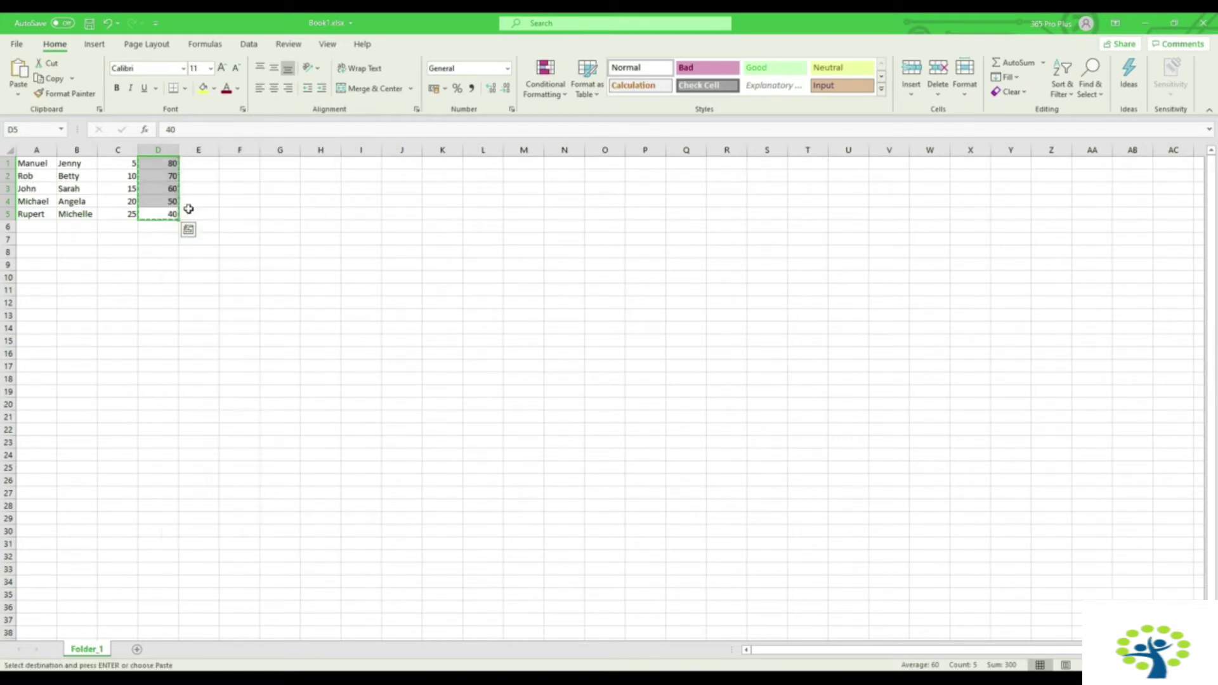
pyautogui.click(85, 278)
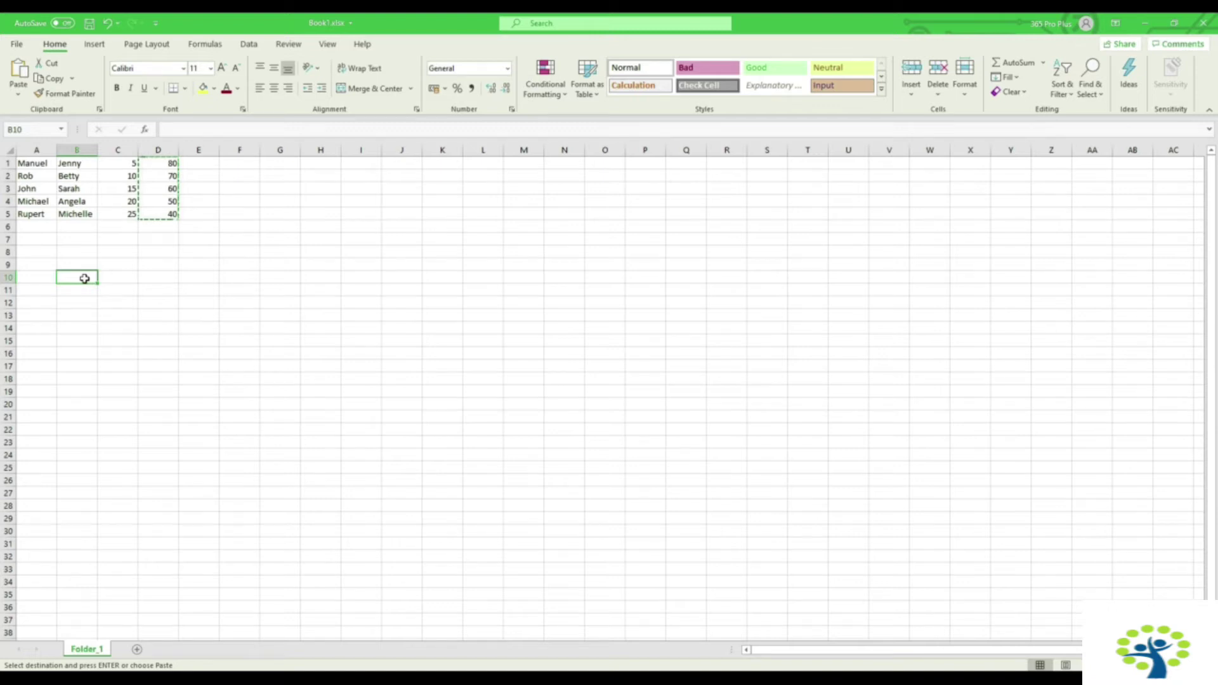
pyautogui.rightClick(86, 280)
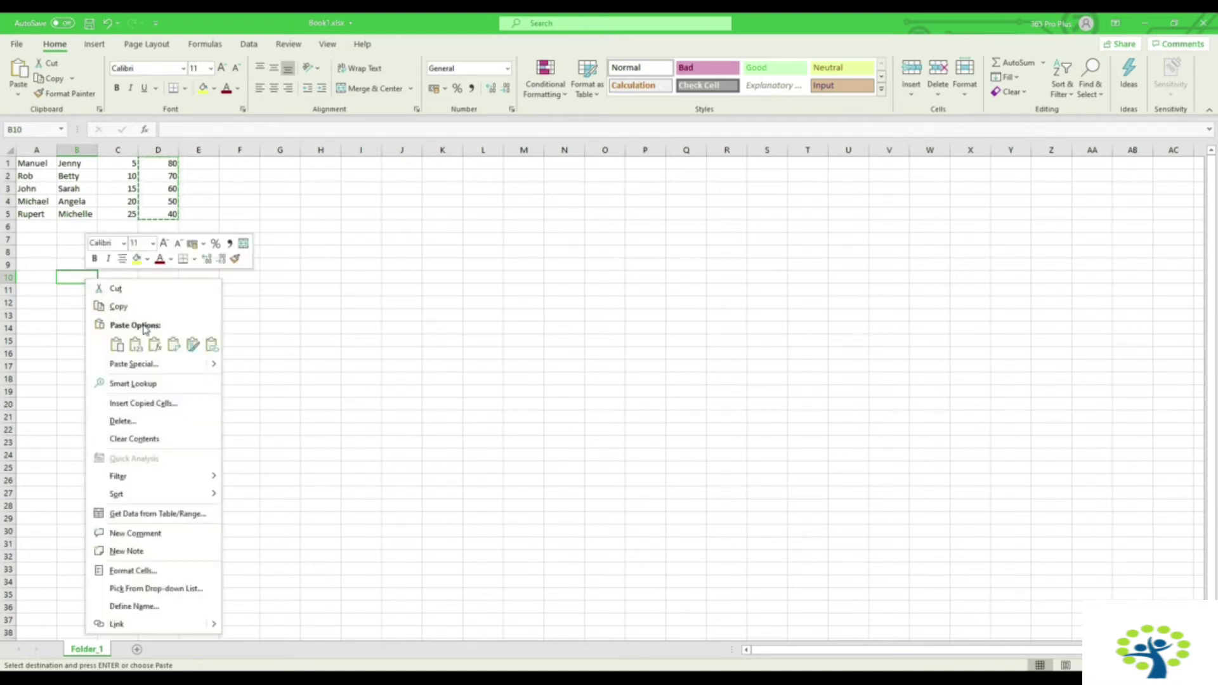
pyautogui.click(135, 345)
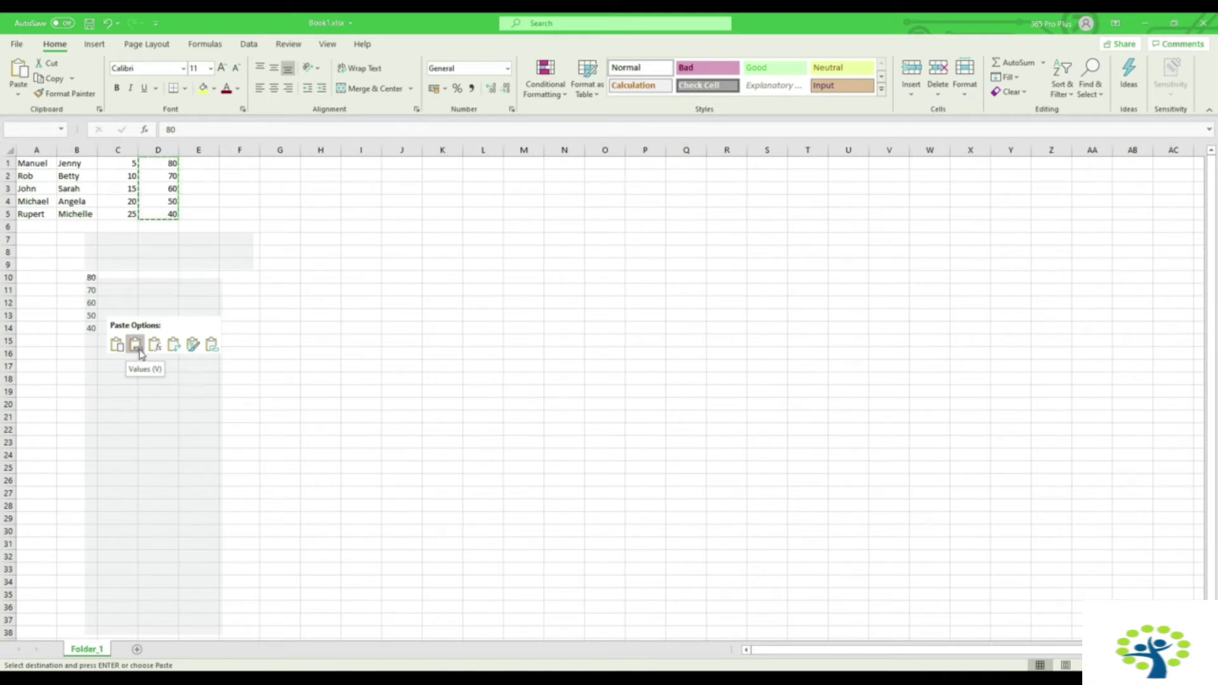
pyautogui.click(136, 346)
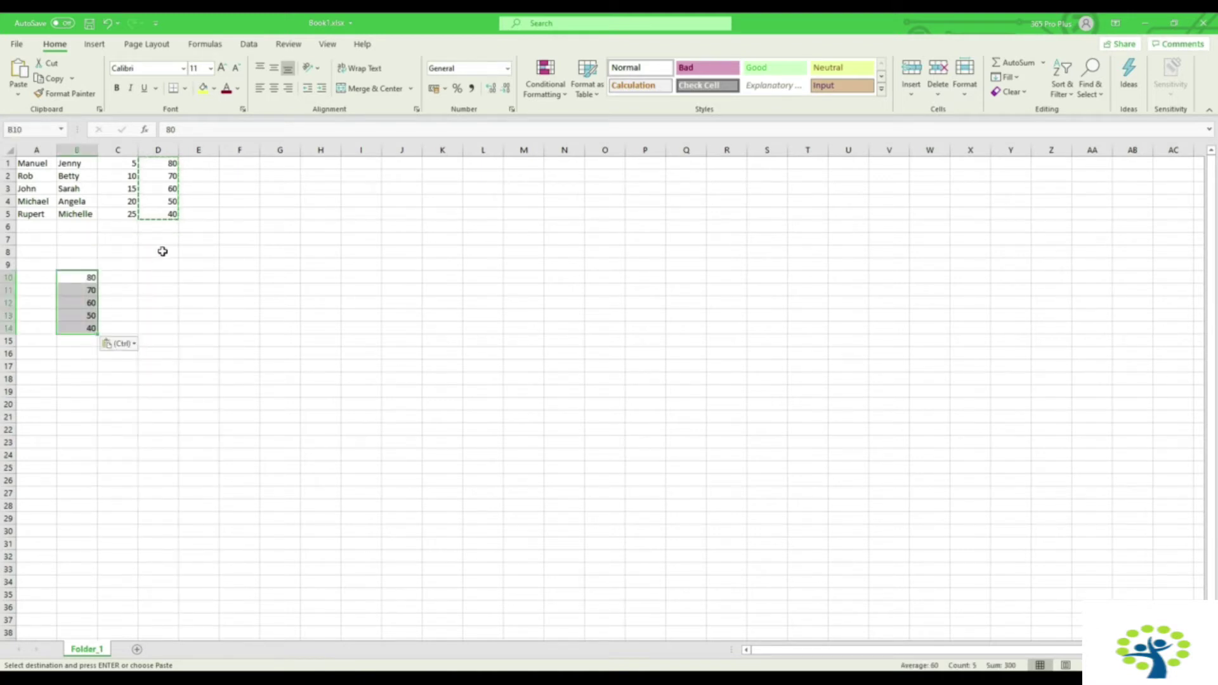
pyautogui.moveTo(163, 219); pyautogui.dragTo(174, 173)
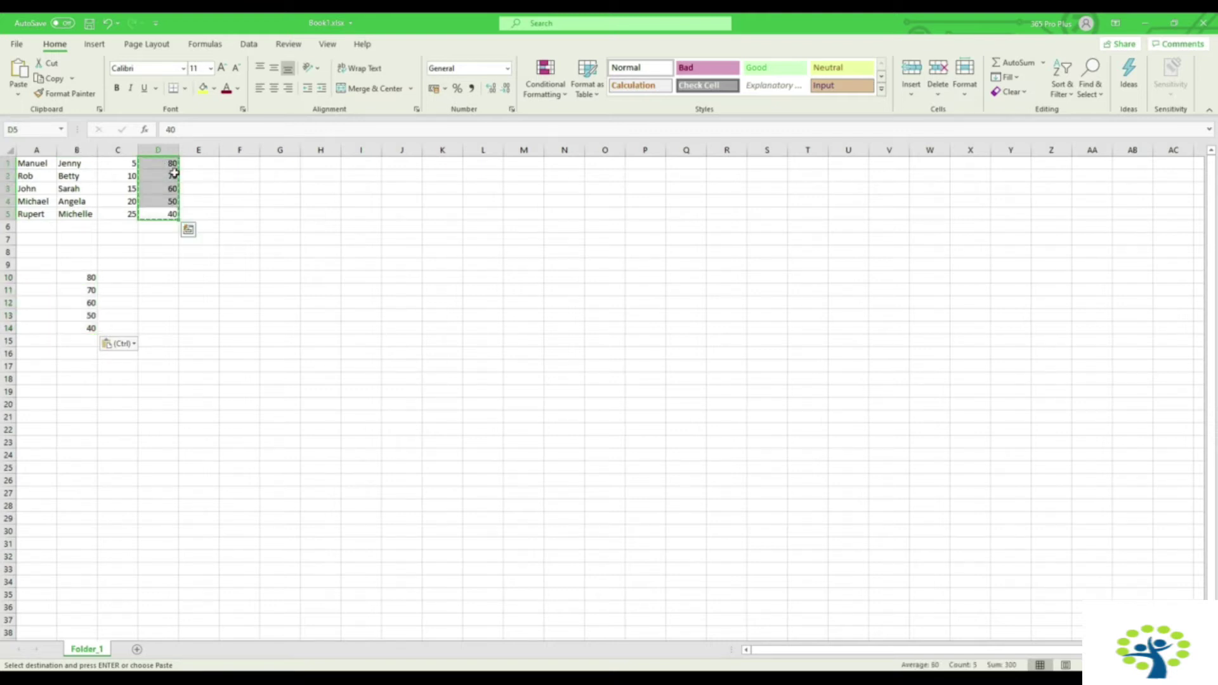
pyautogui.press('Delete')
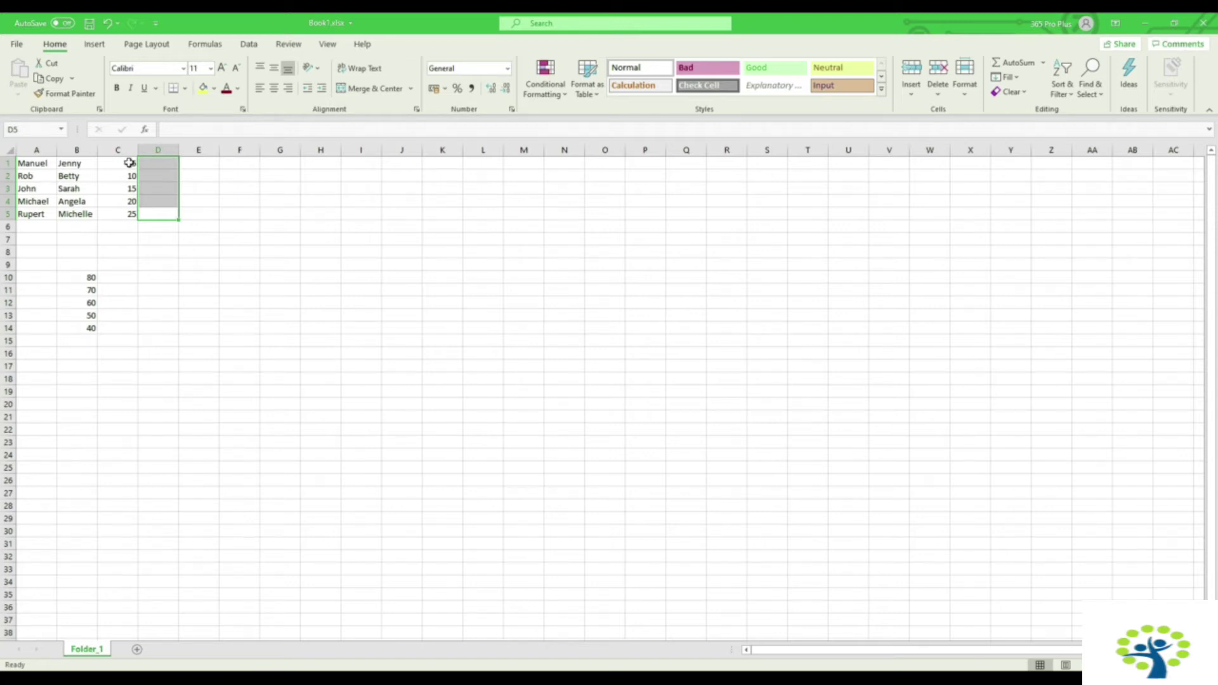
# Step: Cut the numbers in C1:C5 and paste them directly below the copied numbers, starting at B15
pyautogui.moveTo(128, 163); pyautogui.dragTo(125, 212)
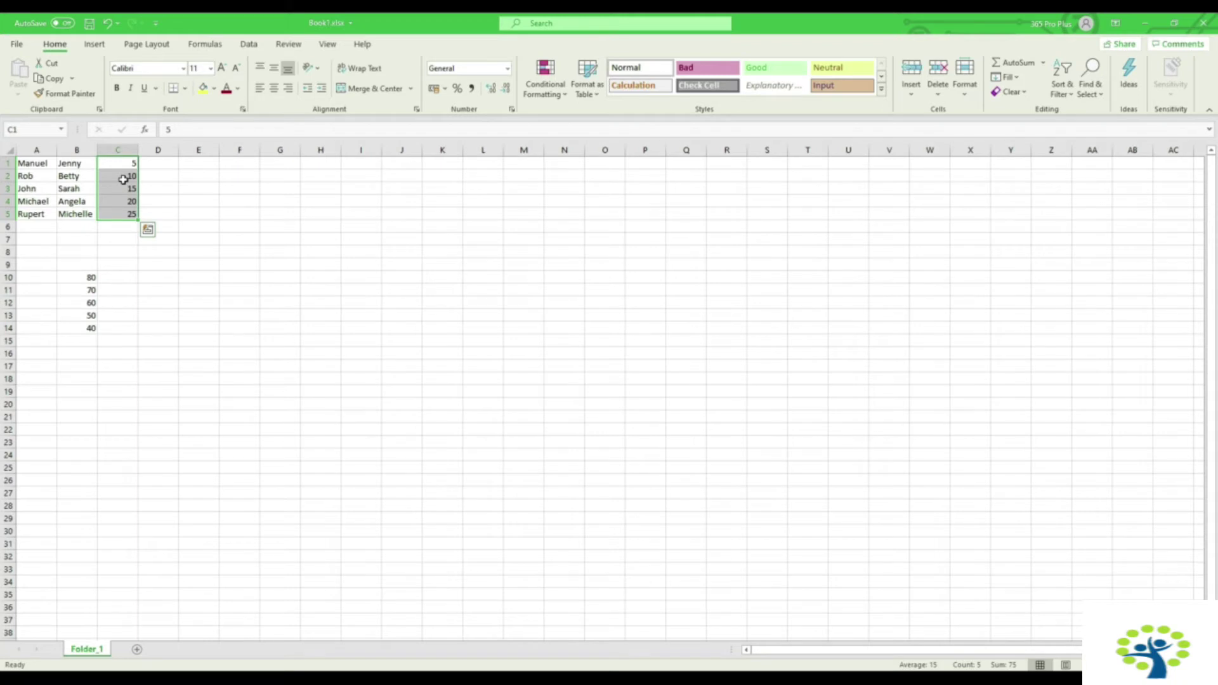
pyautogui.rightClick(123, 180)
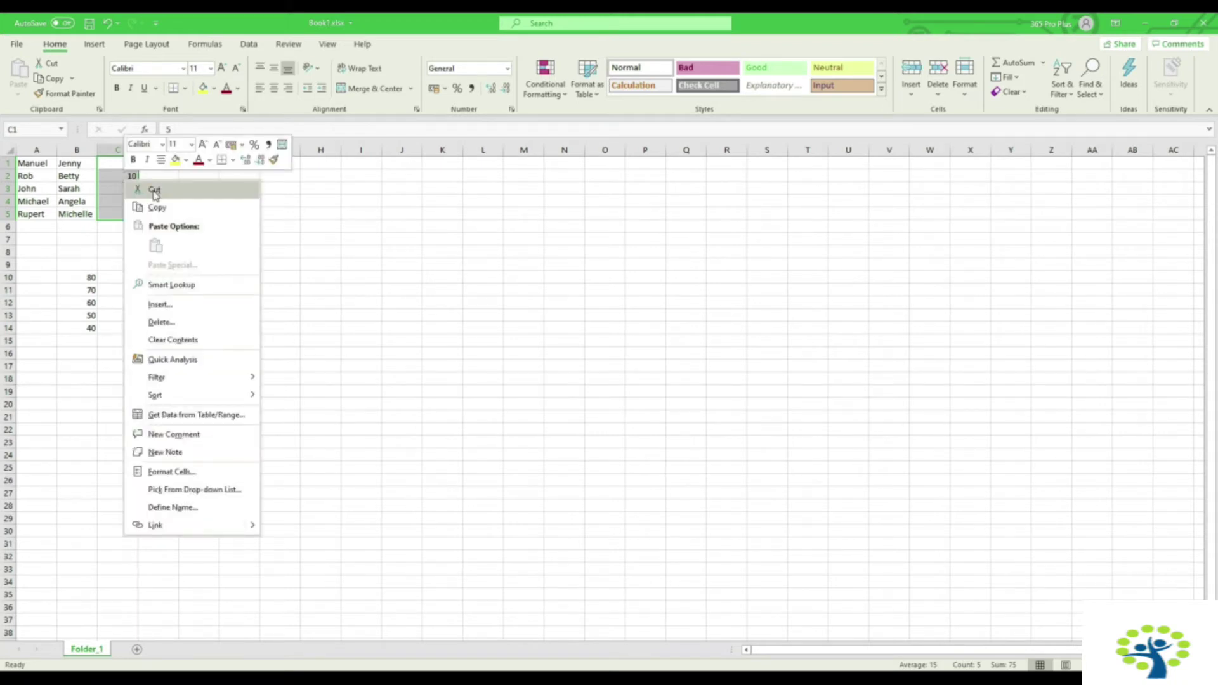
pyautogui.click(154, 190)
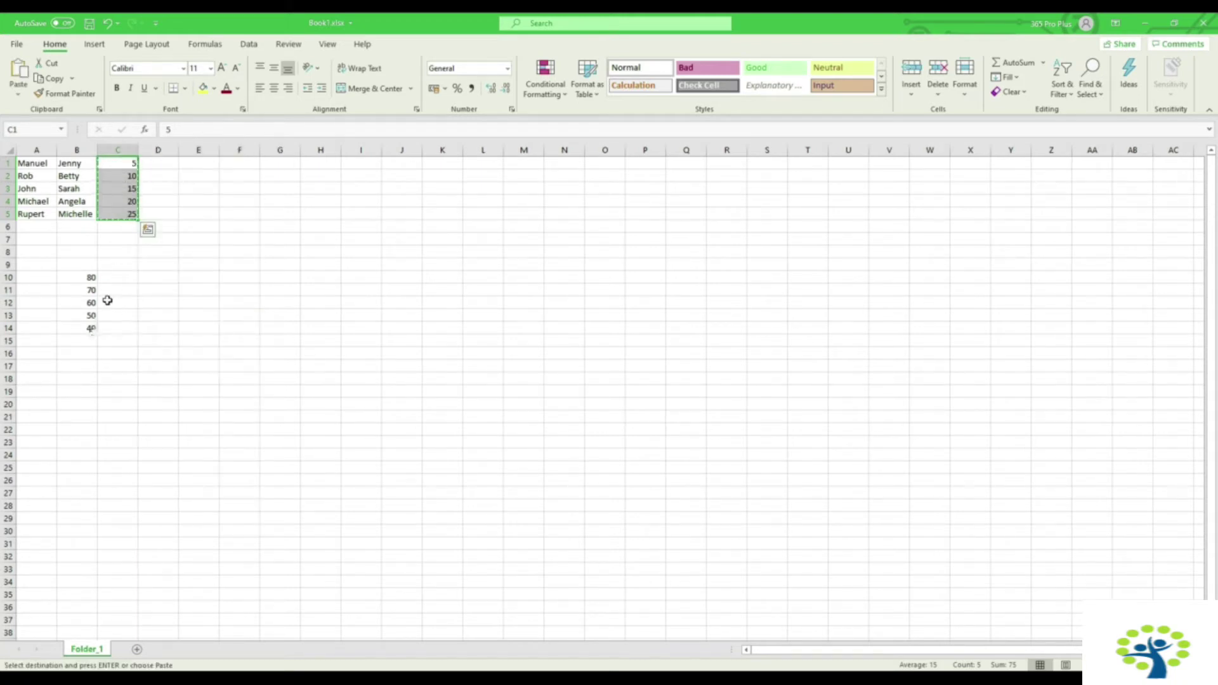
pyautogui.click(88, 340)
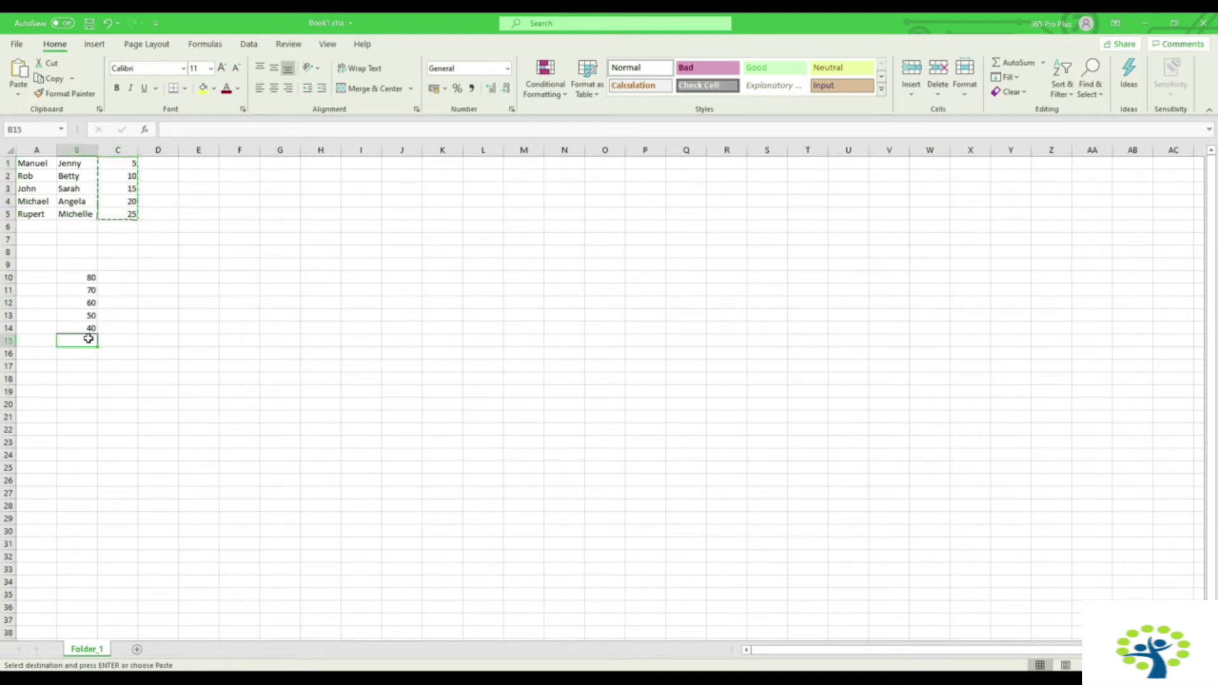
pyautogui.rightClick(88, 339)
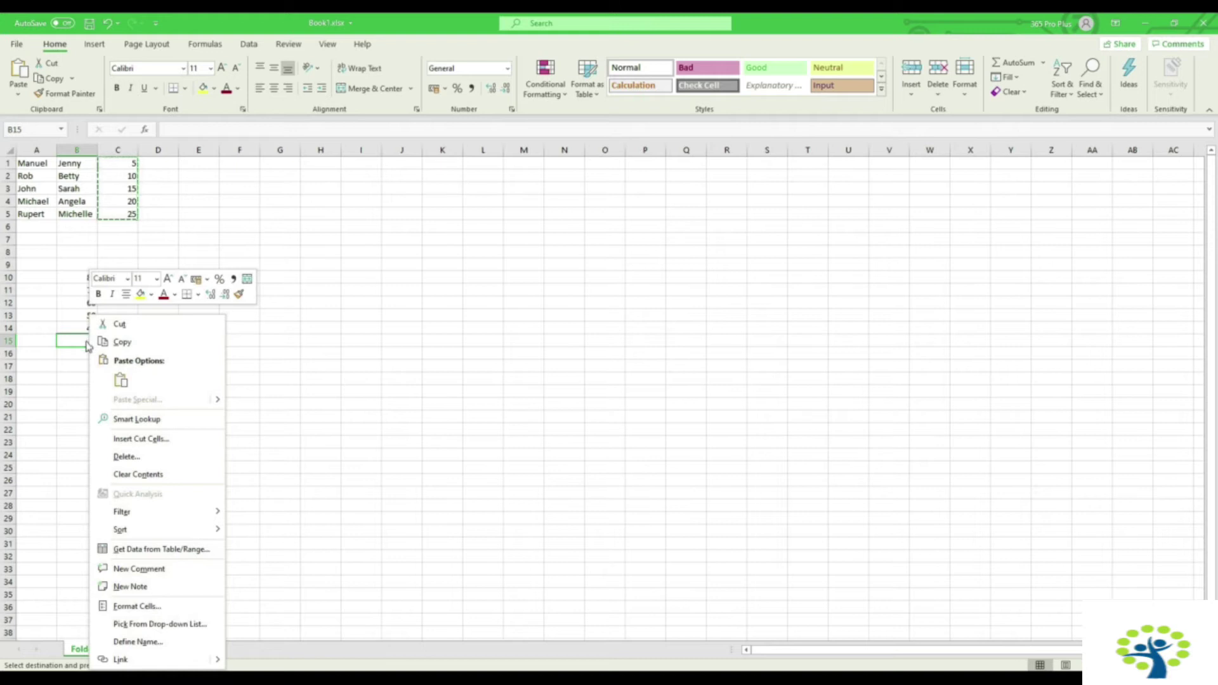
pyautogui.click(121, 381)
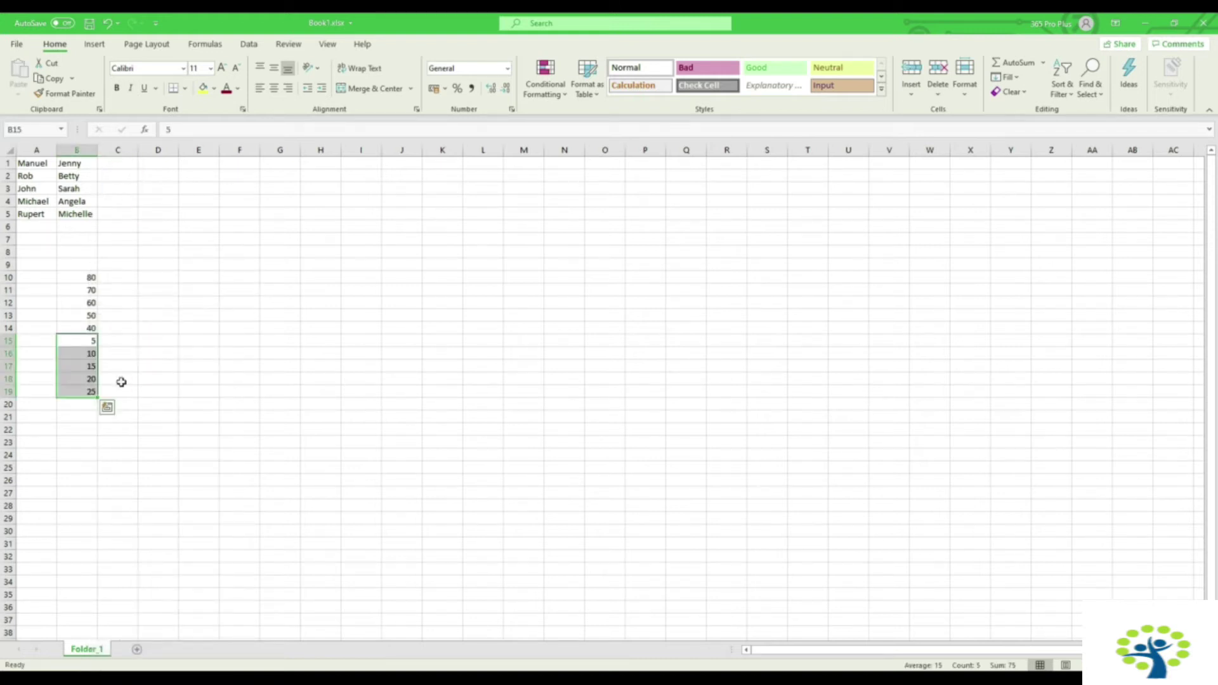
pyautogui.click(134, 262)
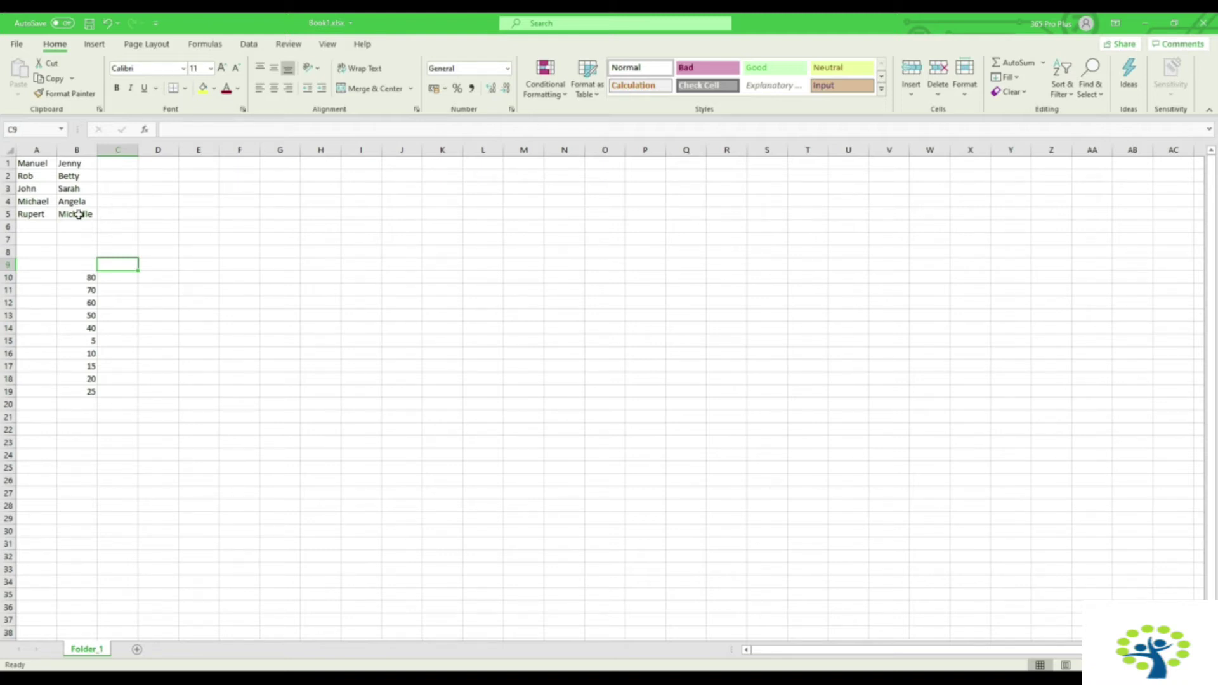
# Step: Copy the names in B1:B5 to the cells starting at A10, and clear the original names from B1:B5
pyautogui.moveTo(78, 190); pyautogui.dragTo(81, 163)
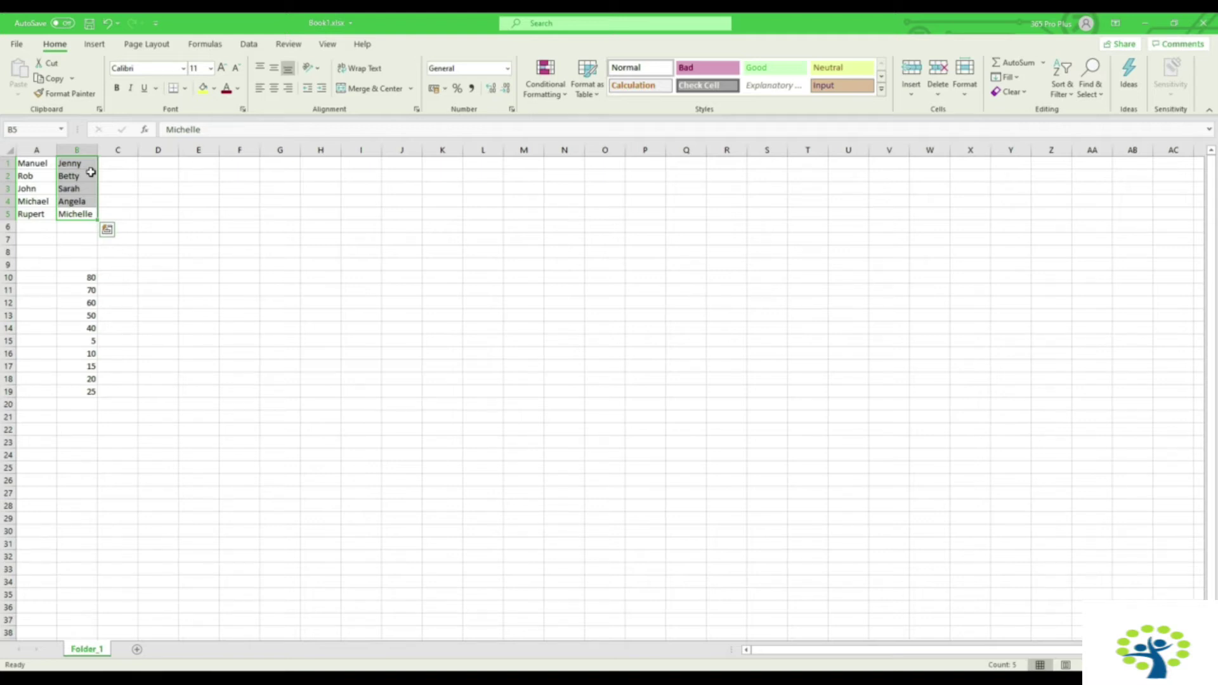
pyautogui.hotkey('ctrl', 'c')
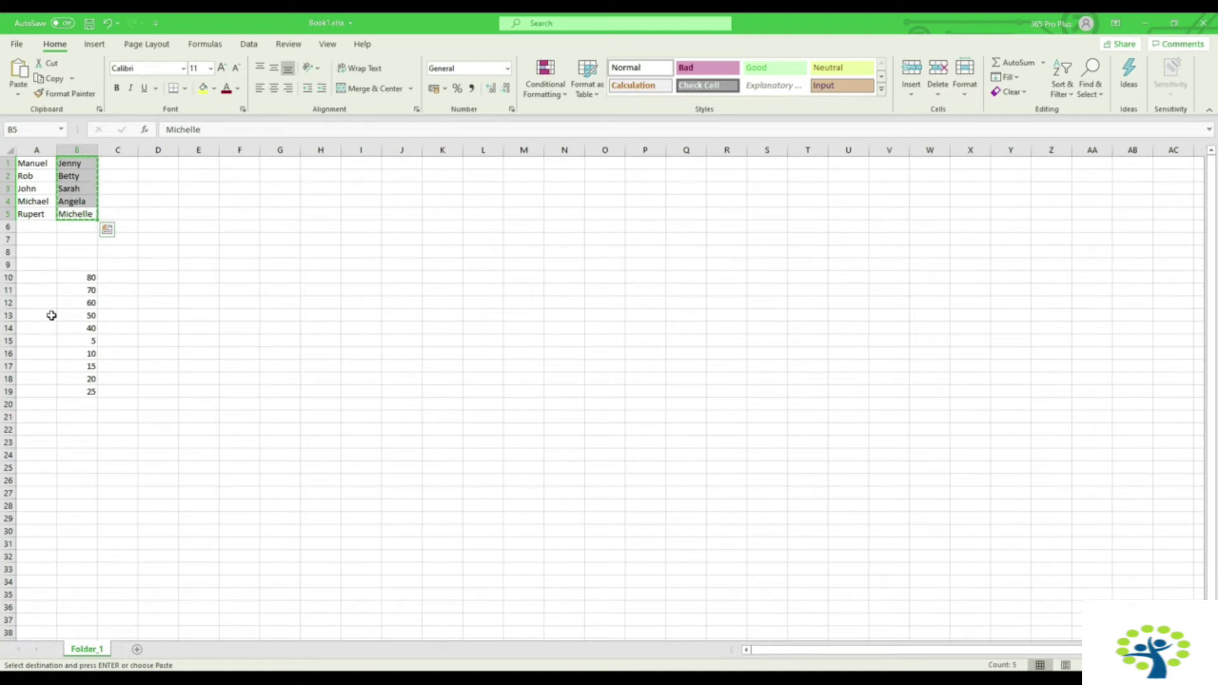
pyautogui.click(37, 276)
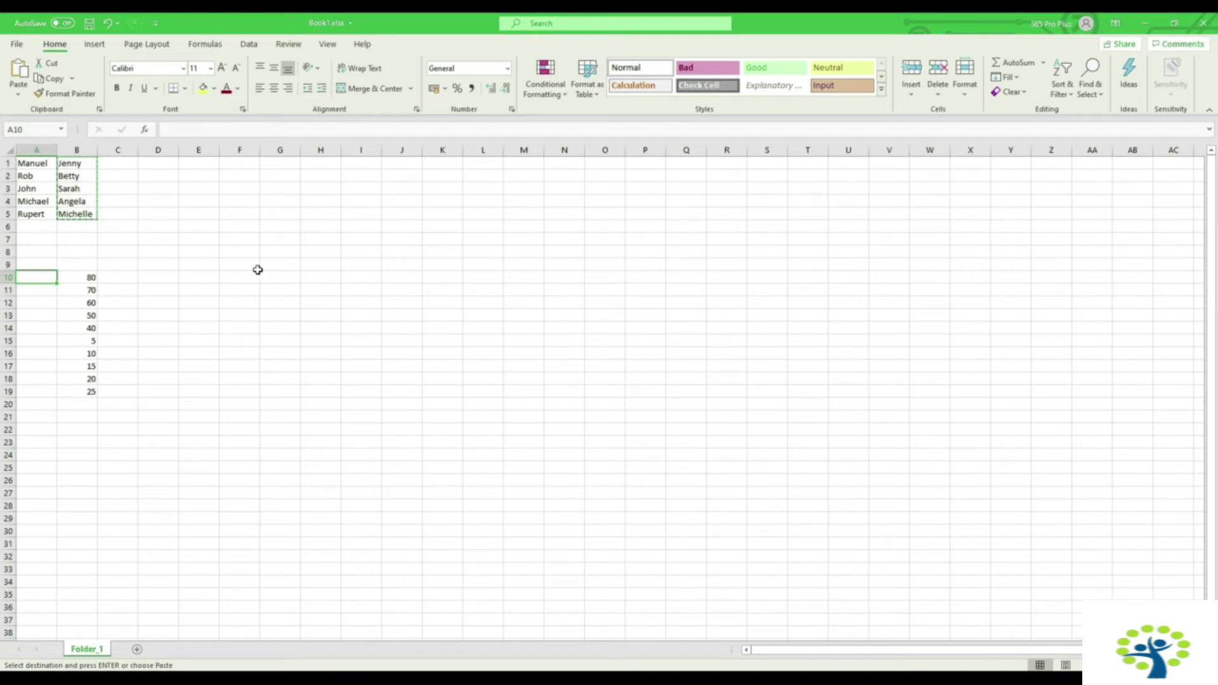
pyautogui.hotkey('ctrl', 'v')
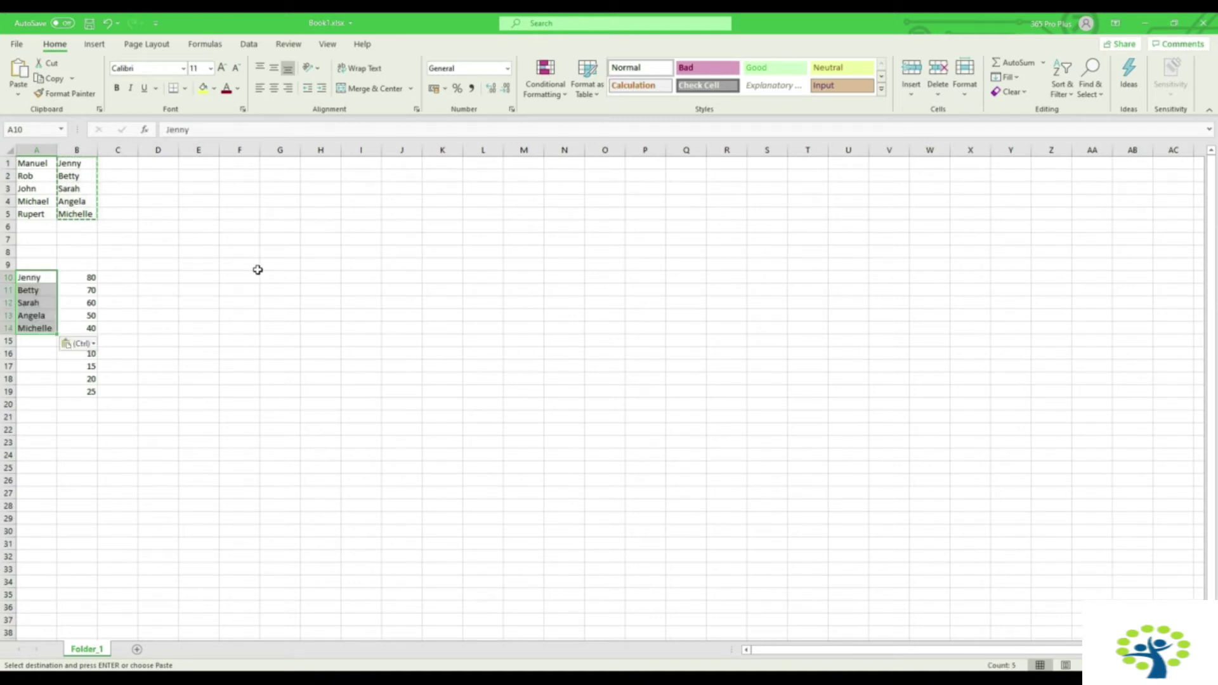
pyautogui.moveTo(90, 213); pyautogui.dragTo(87, 165)
pyautogui.press('Delete')
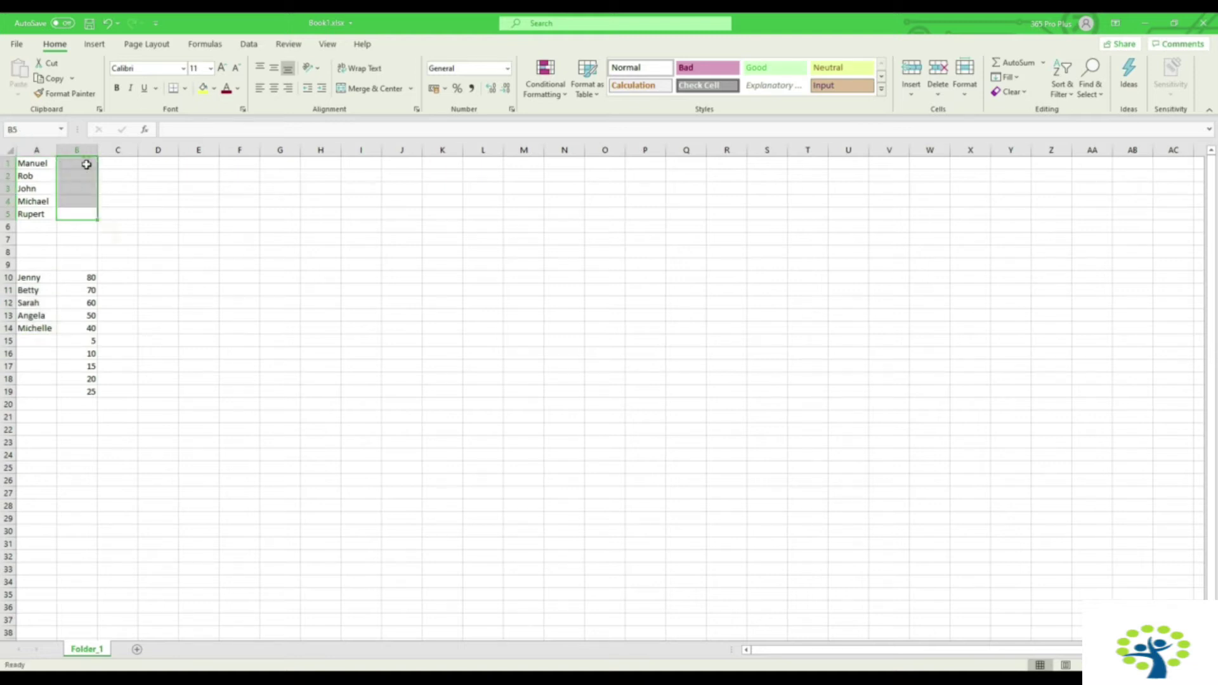
# Step: Move the names in A1:A5 to the cells starting at A15, directly below the other names
pyautogui.click(86, 164)
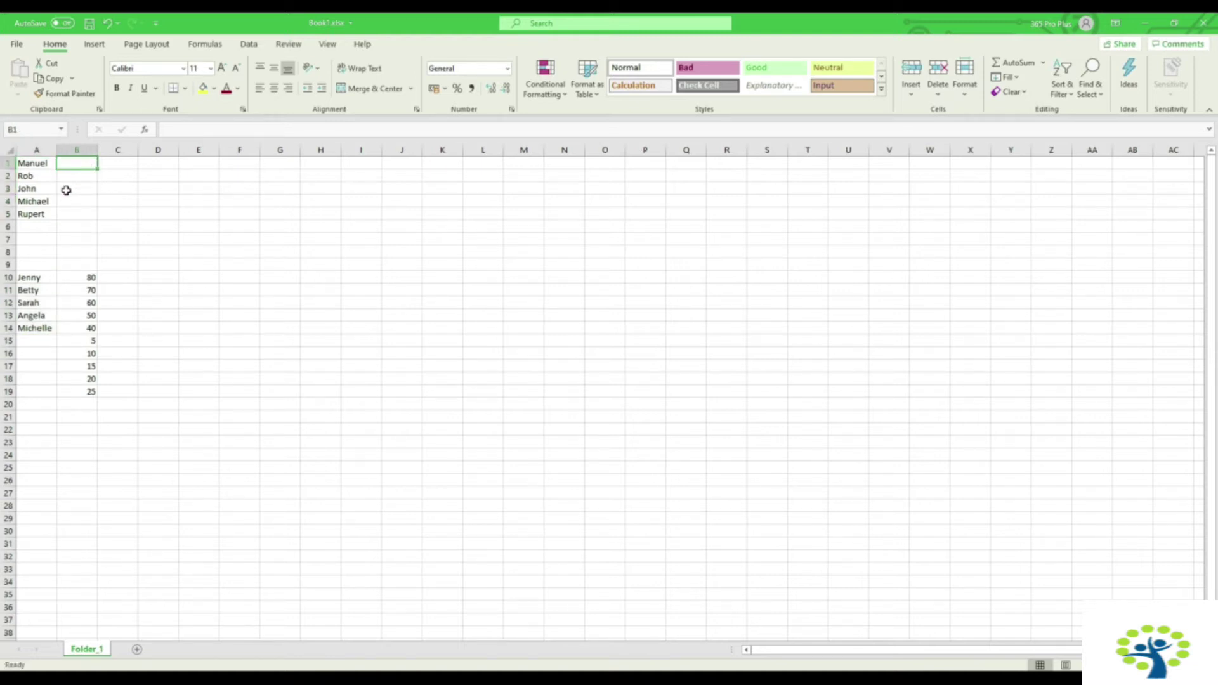
pyautogui.click(47, 215)
pyautogui.moveTo(47, 215); pyautogui.dragTo(45, 165)
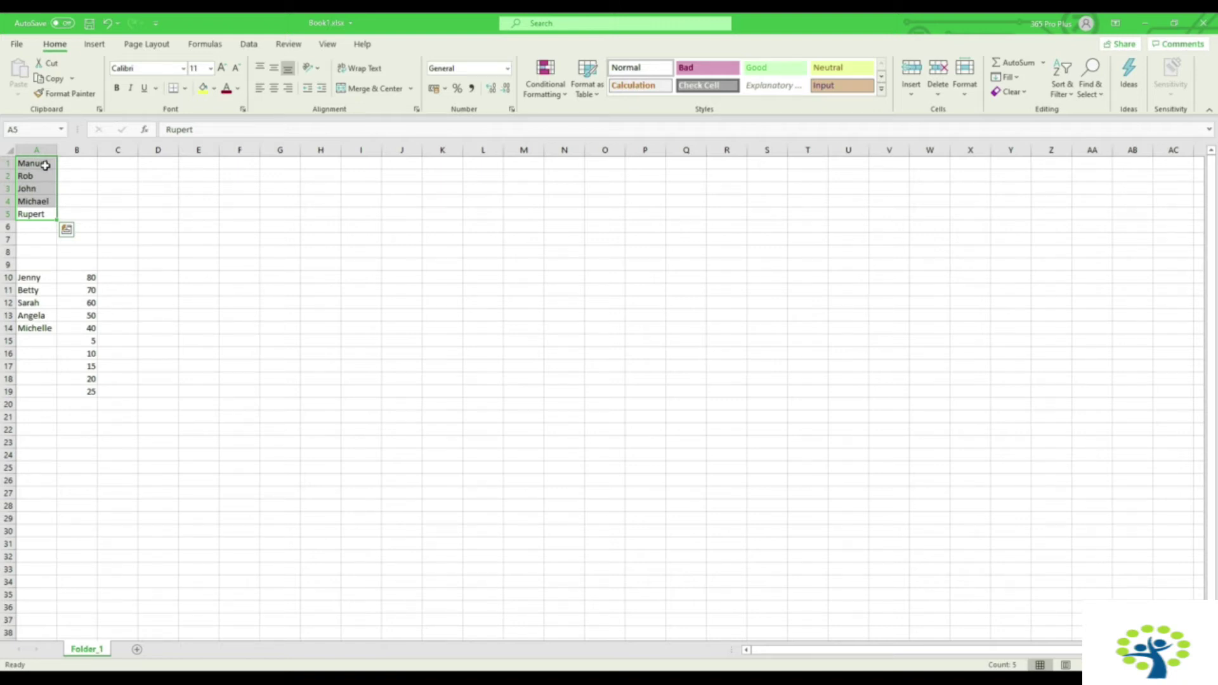
pyautogui.hotkey('ctrl', 'c')
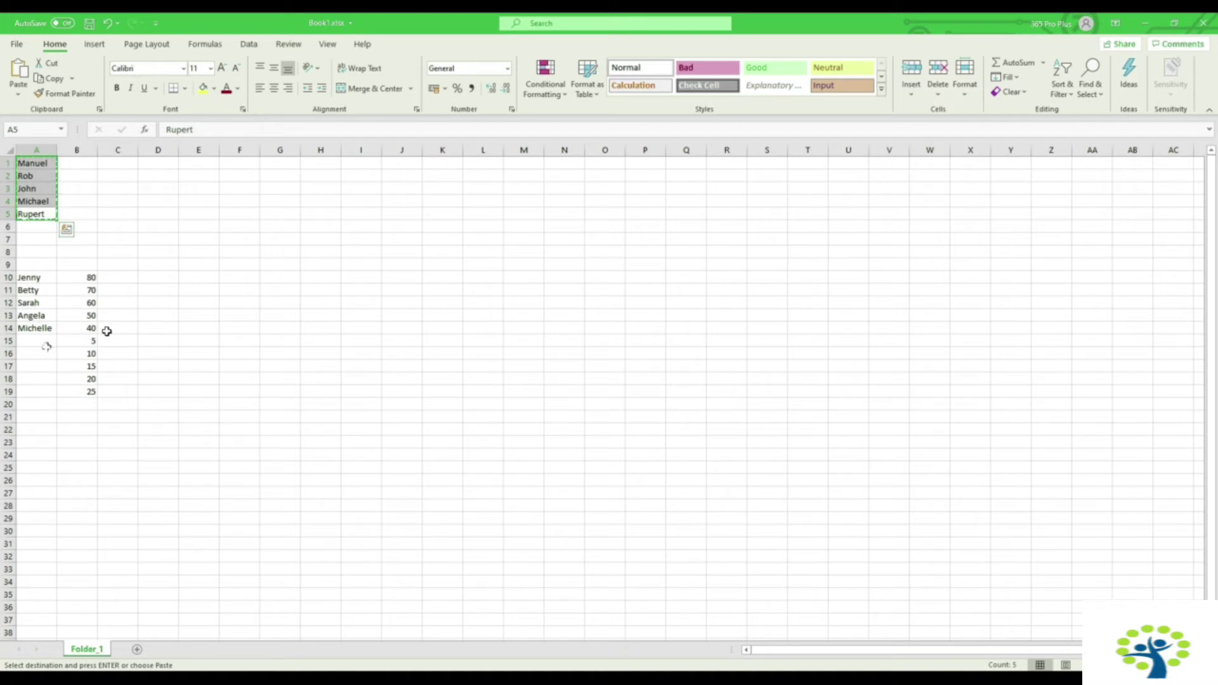
pyautogui.click(45, 343)
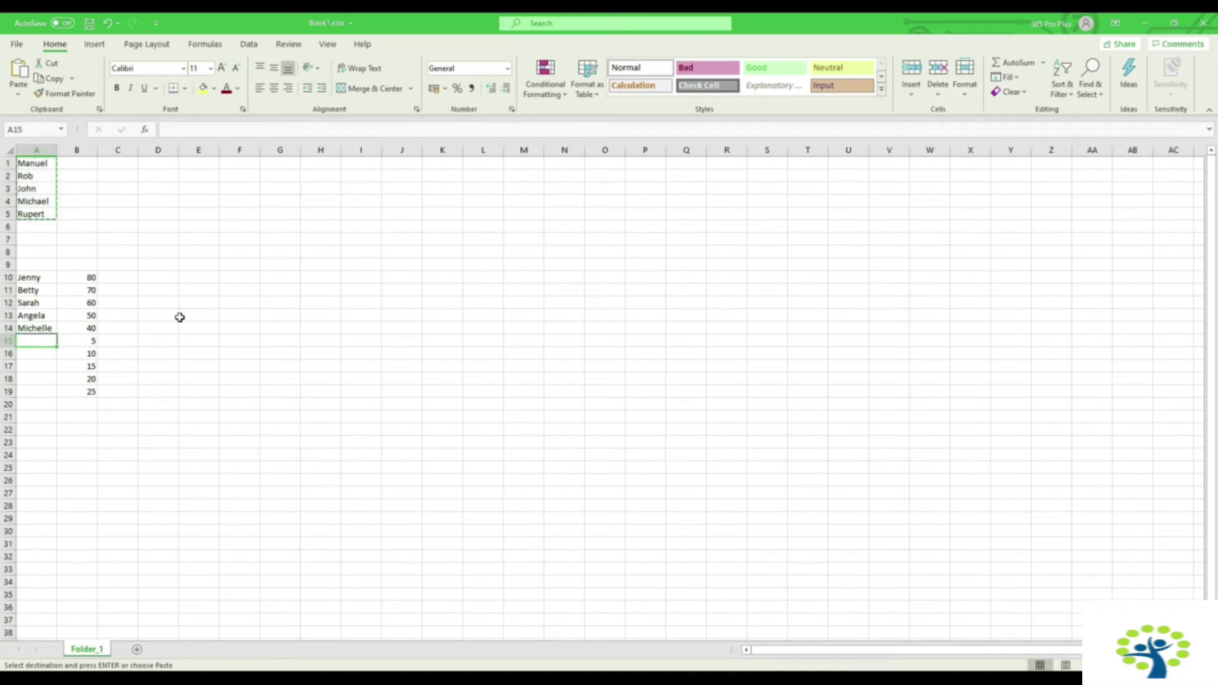
pyautogui.hotkey('ctrl', 'v')
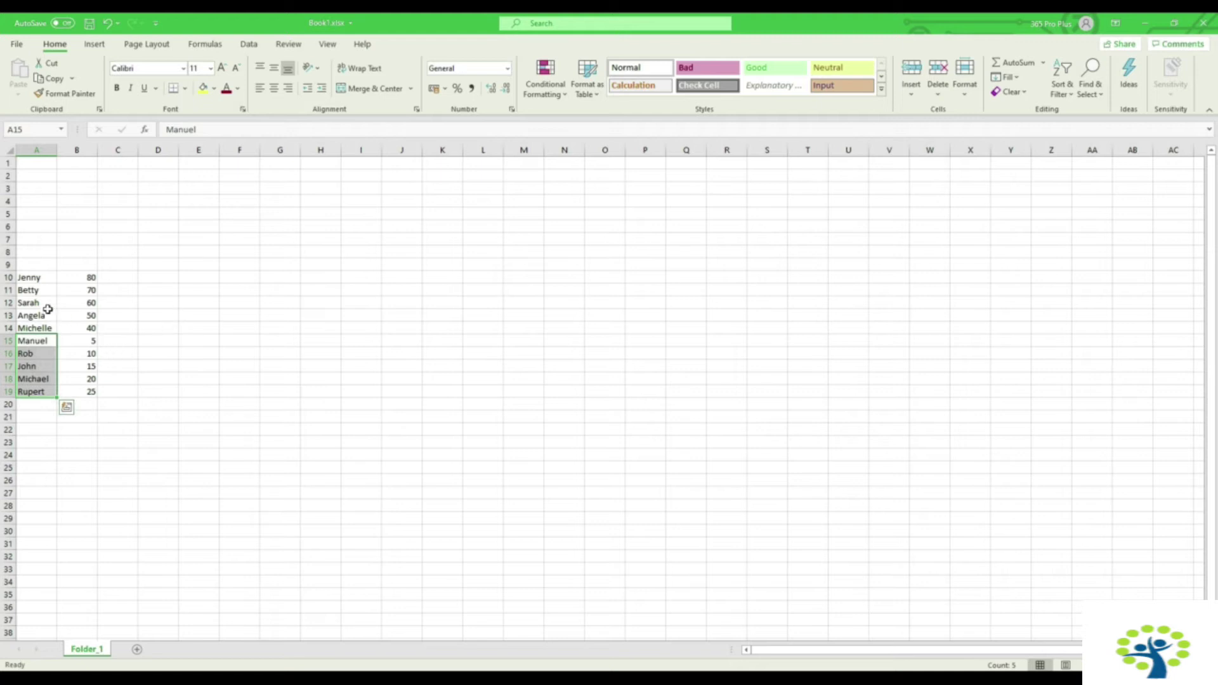
# Step: Delete the empty rows 1 to 9 above the list of names and numbers
pyautogui.click(8, 265)
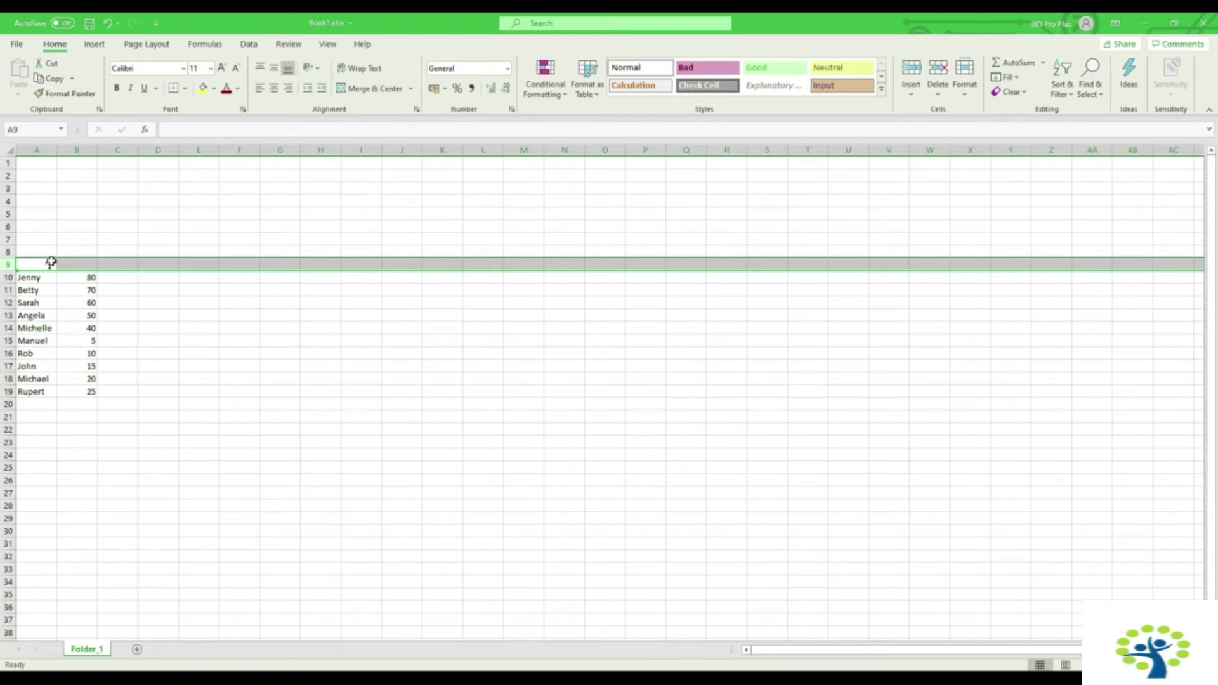
pyautogui.keyDown('shift'); pyautogui.click(9, 163); pyautogui.keyUp('shift')
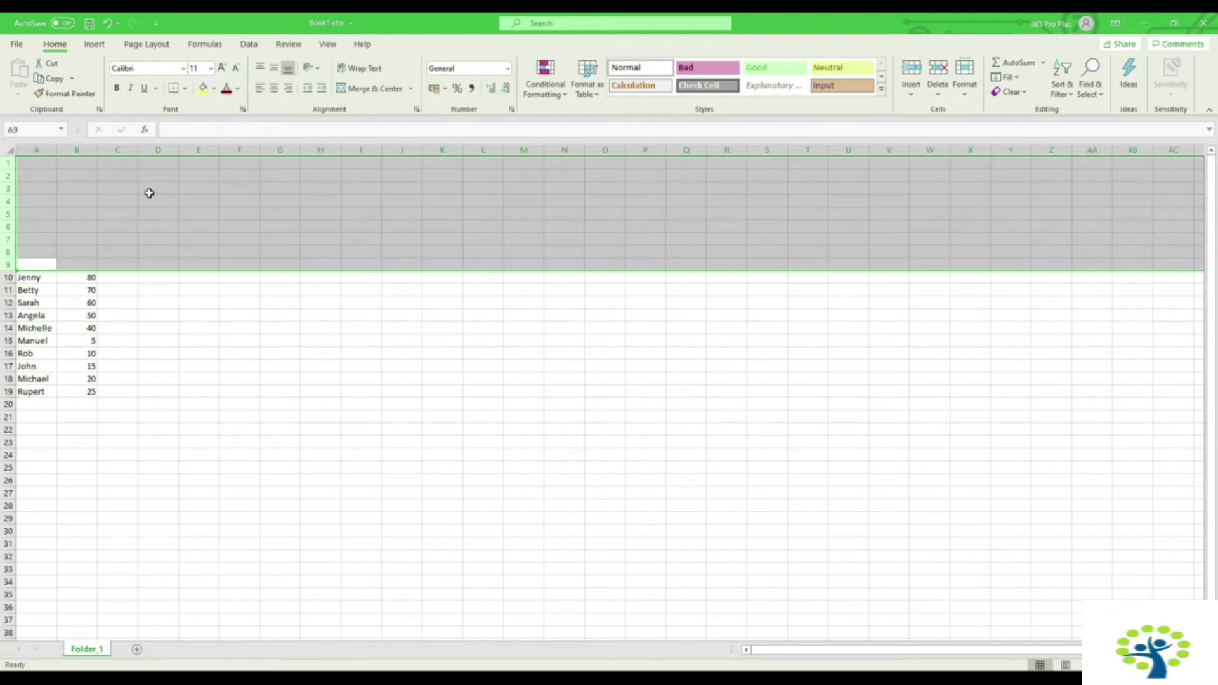
pyautogui.moveTo(8, 264); pyautogui.dragTo(8, 161)
pyautogui.rightClick(59, 167)
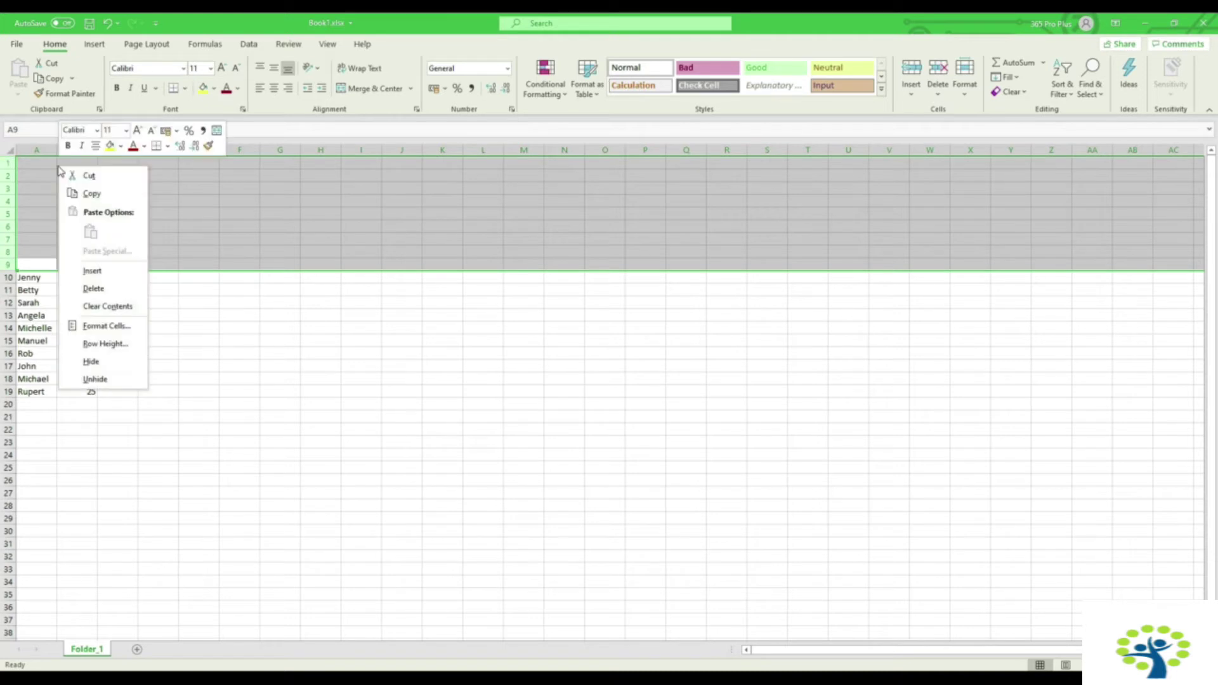
pyautogui.click(114, 287)
pyautogui.click(80, 241)
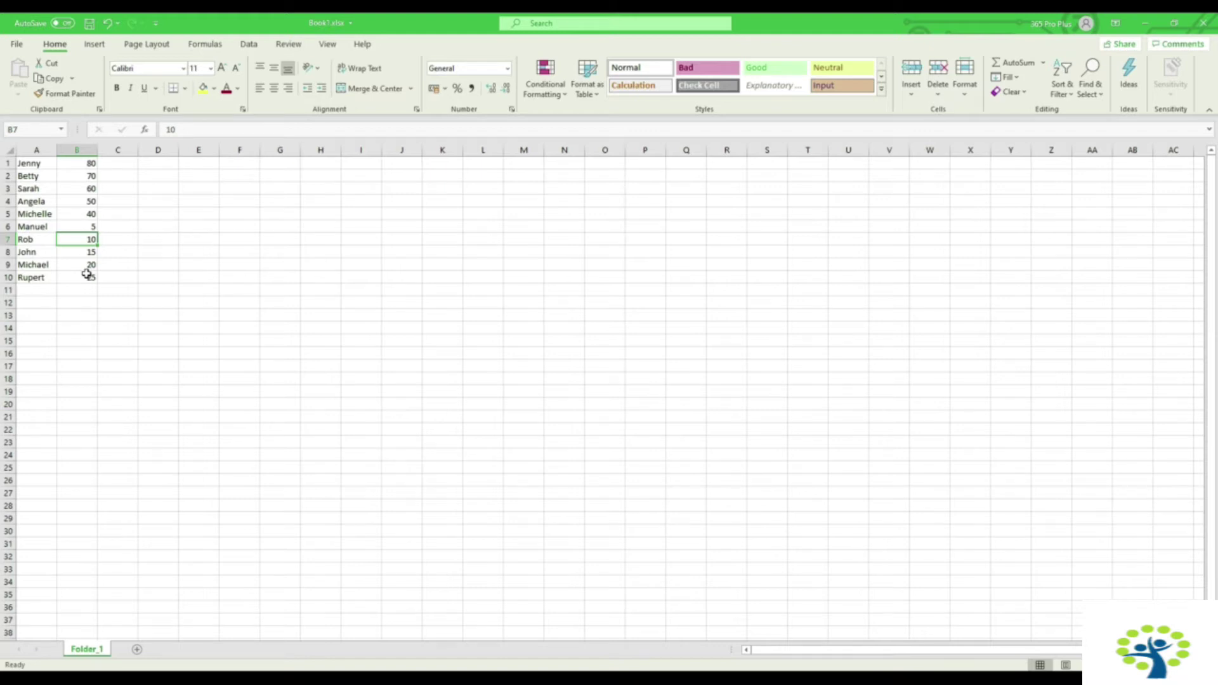
# Step: Add a worksheet named Folder_2, paste a copy of Folder_1's A1:B10 into it, and return to Folder_1 with the copy selection cleared
pyautogui.click(137, 649)
pyautogui.doubleClick(138, 647)
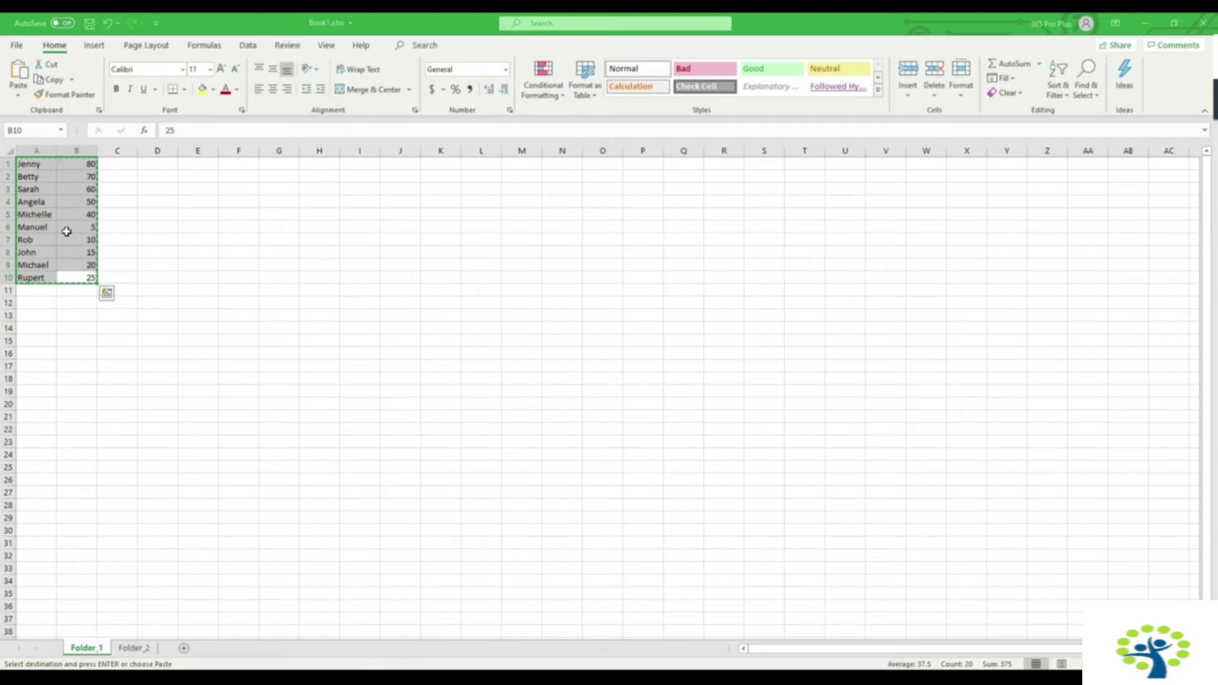
pyautogui.click(136, 648)
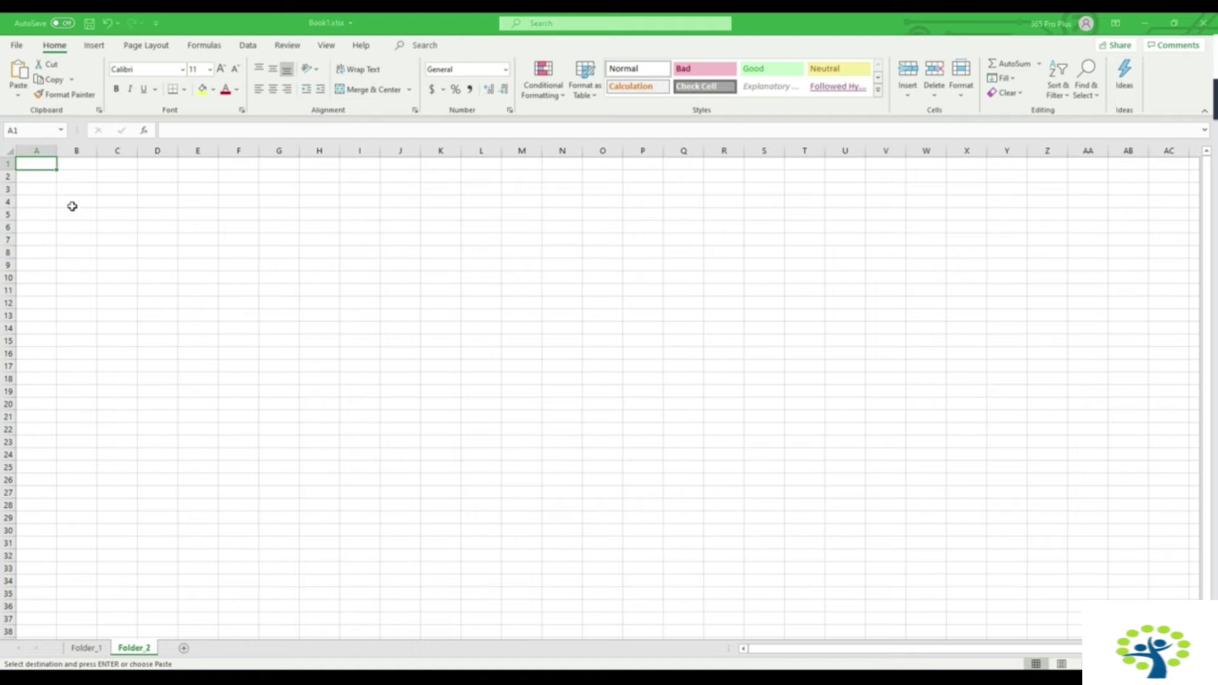
pyautogui.hotkey('ctrl', 'v')
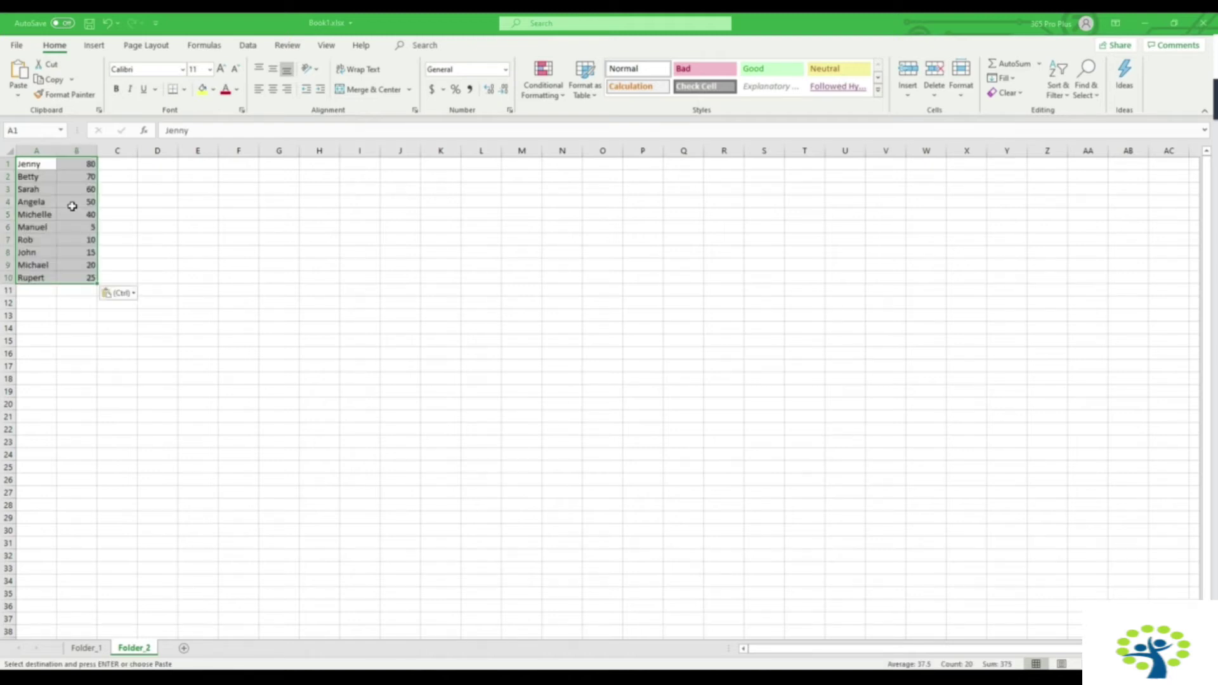
pyautogui.click(141, 302)
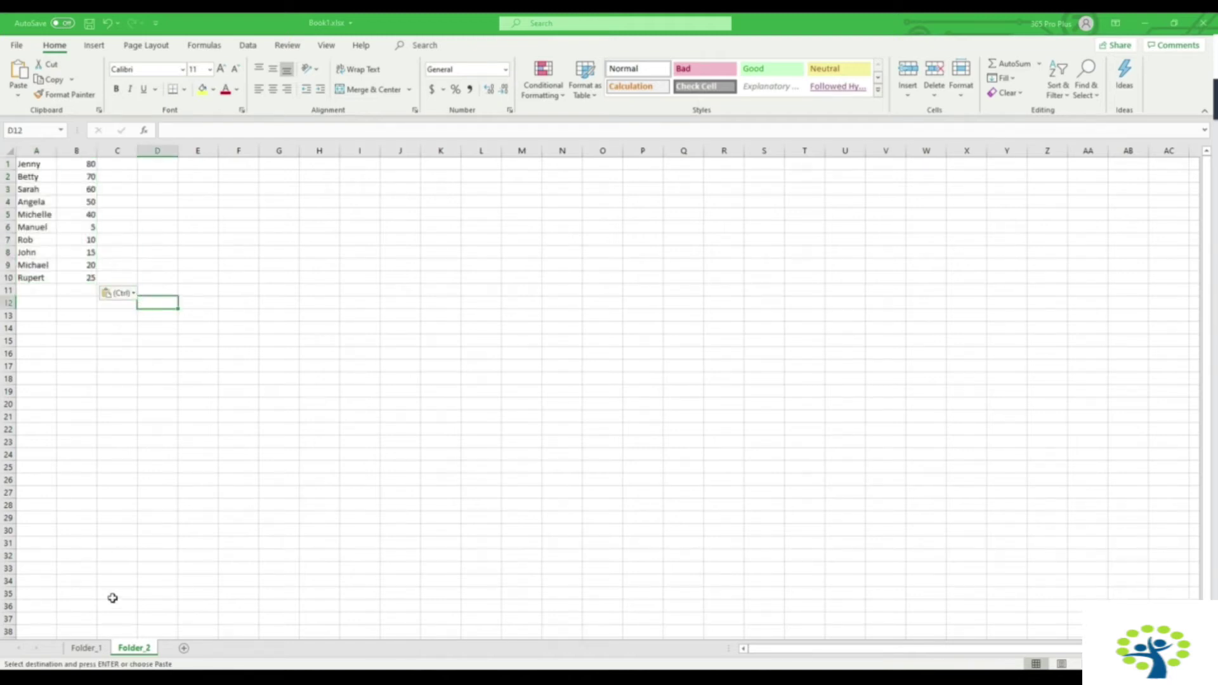
pyautogui.click(86, 648)
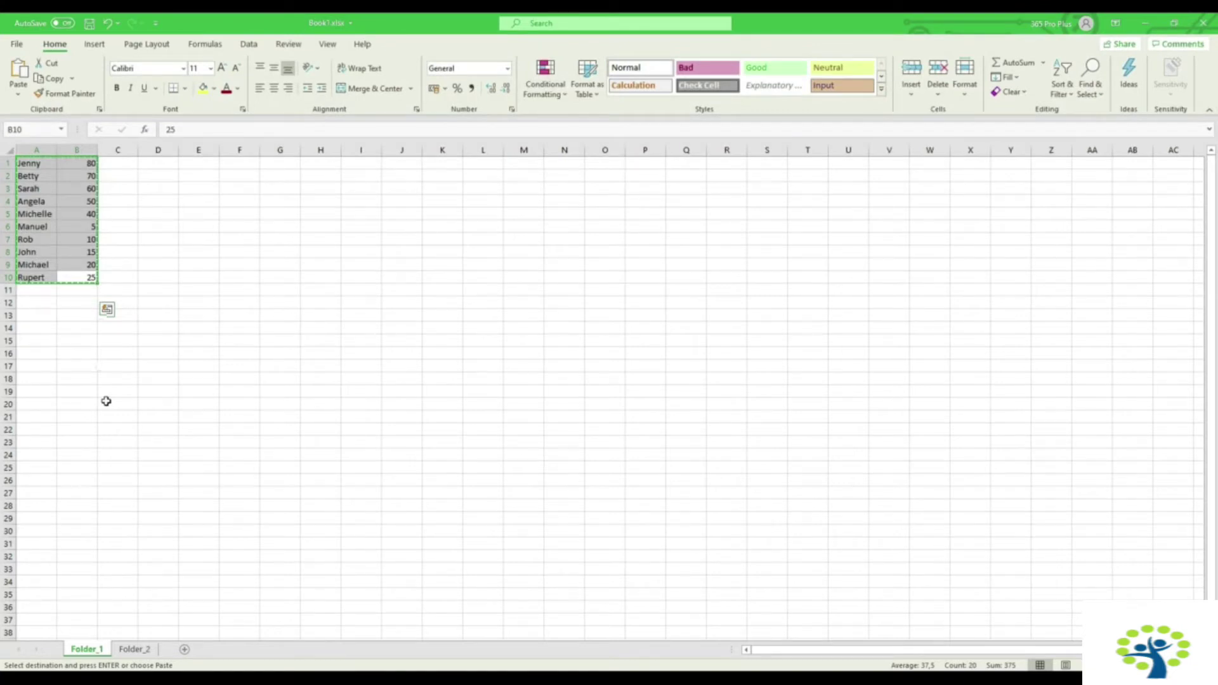
pyautogui.click(106, 401)
pyautogui.press('Escape')
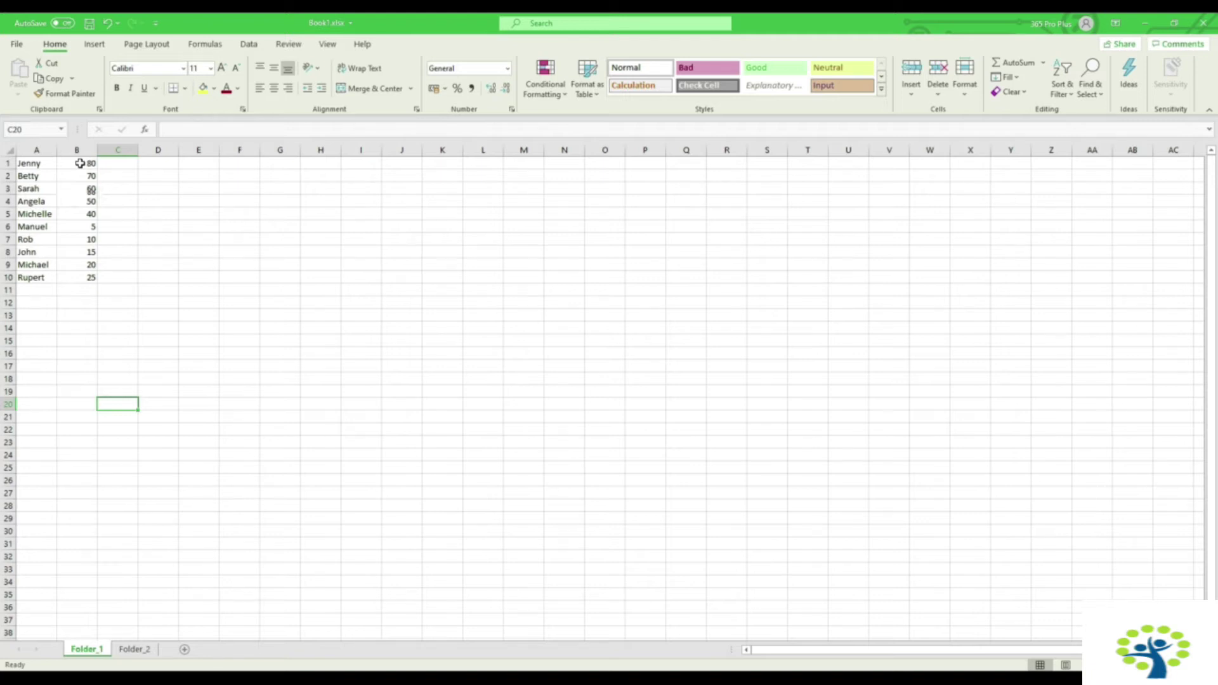
# Step: Autofill the number series in B1:B5 downward through B8
pyautogui.moveTo(79, 164); pyautogui.dragTo(95, 214)
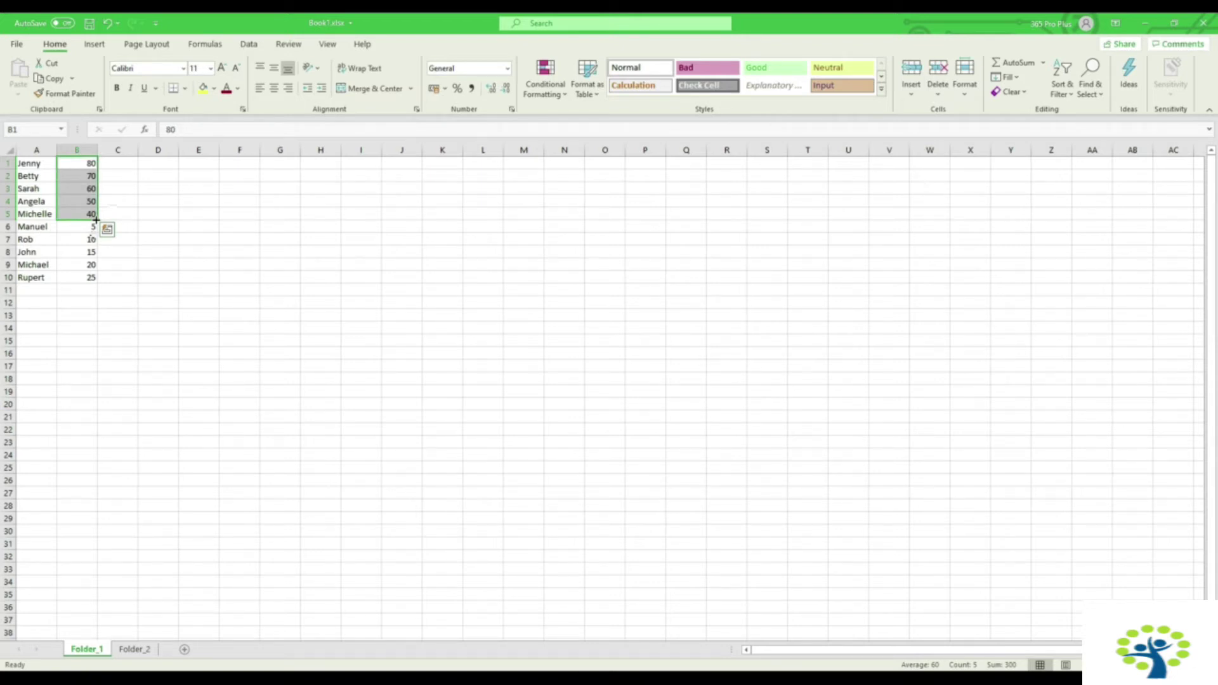
pyautogui.moveTo(95, 219); pyautogui.dragTo(96, 256)
pyautogui.click(83, 188)
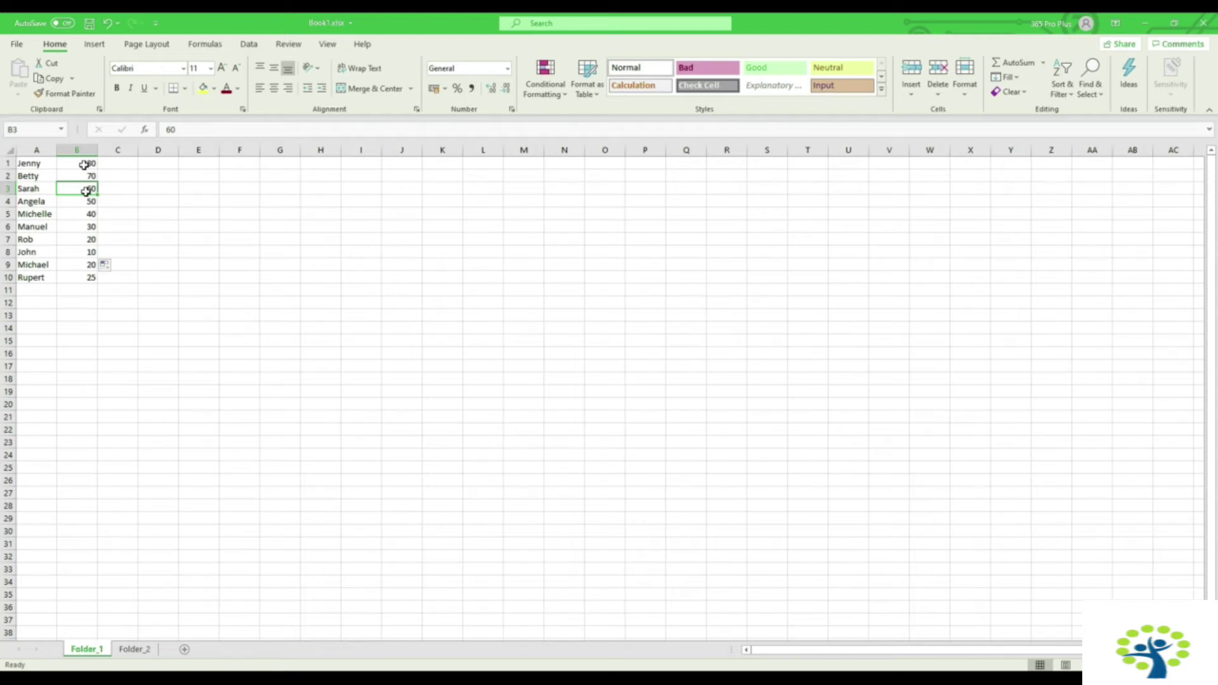
# Step: Autofill the number series in B9:B10 upward to B6
pyautogui.moveTo(89, 278); pyautogui.dragTo(87, 266)
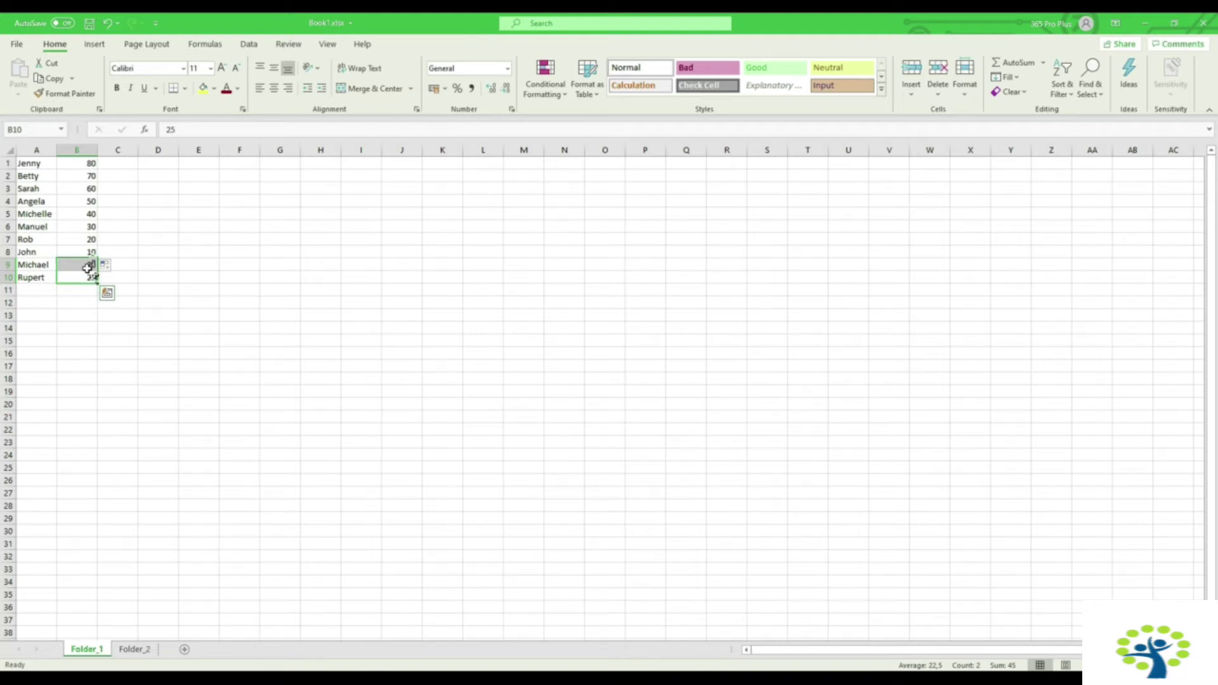
pyautogui.moveTo(88, 268); pyautogui.dragTo(85, 245)
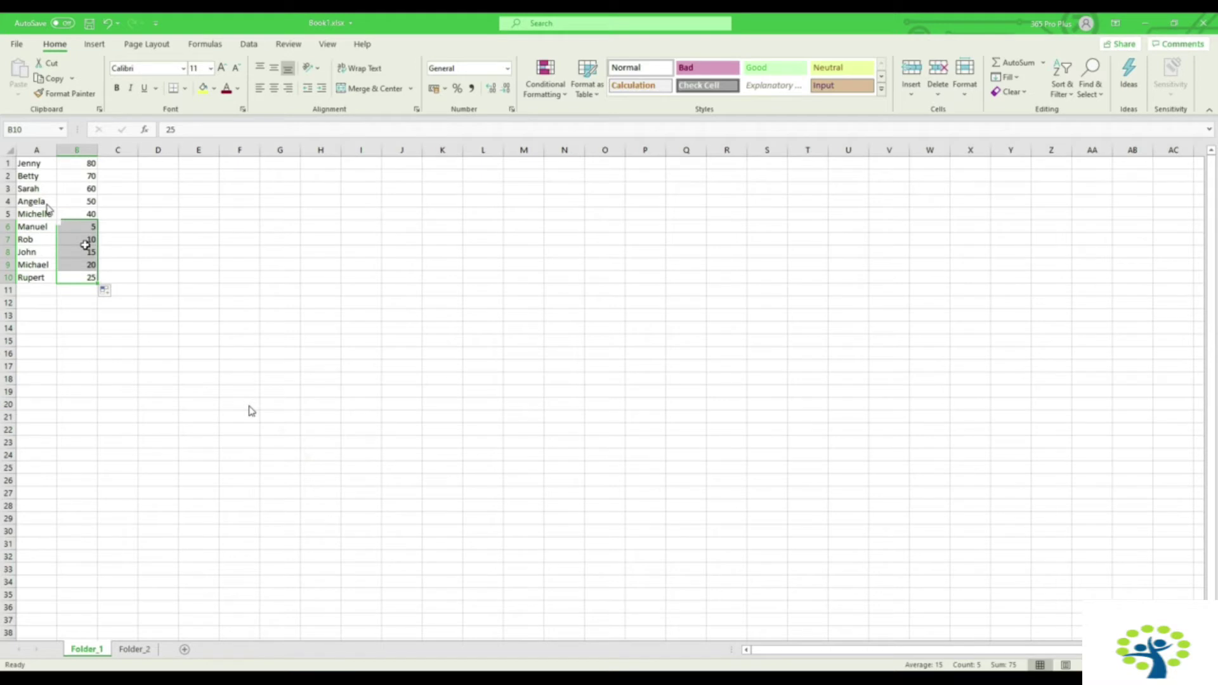
# Step: Try autofilling the names in A6:A10 upward over A1:A5, and undo the fill
pyautogui.moveTo(29, 164); pyautogui.dragTo(62, 281)
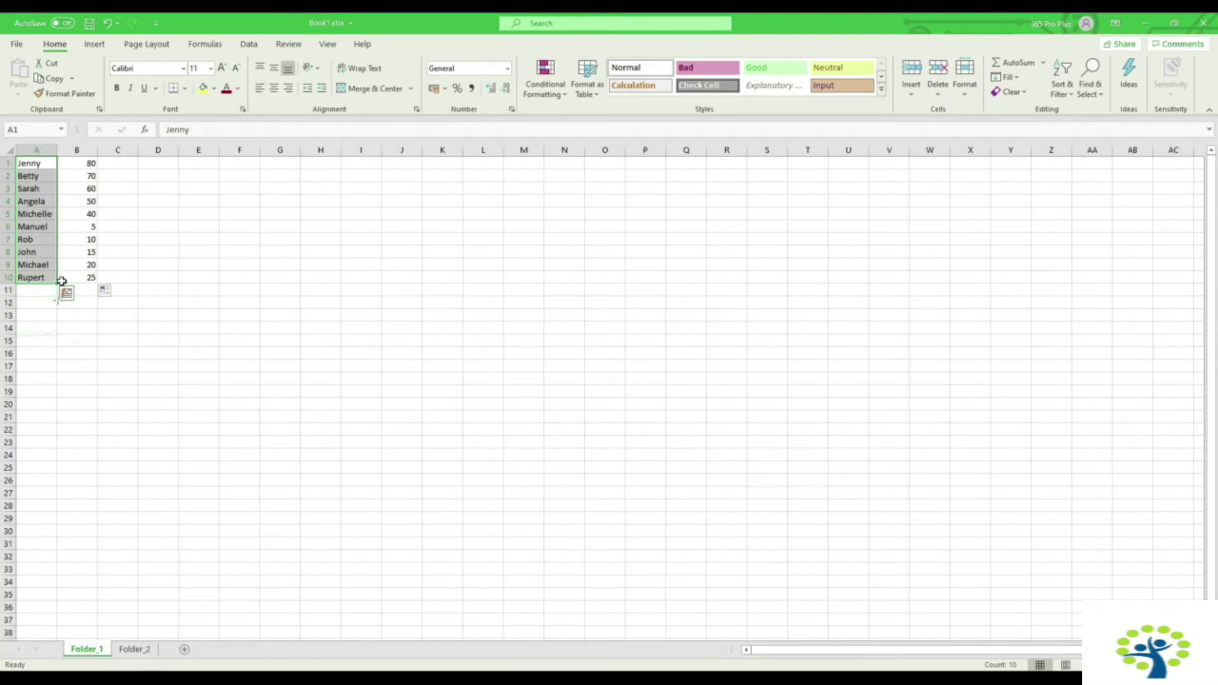
pyautogui.click(42, 341)
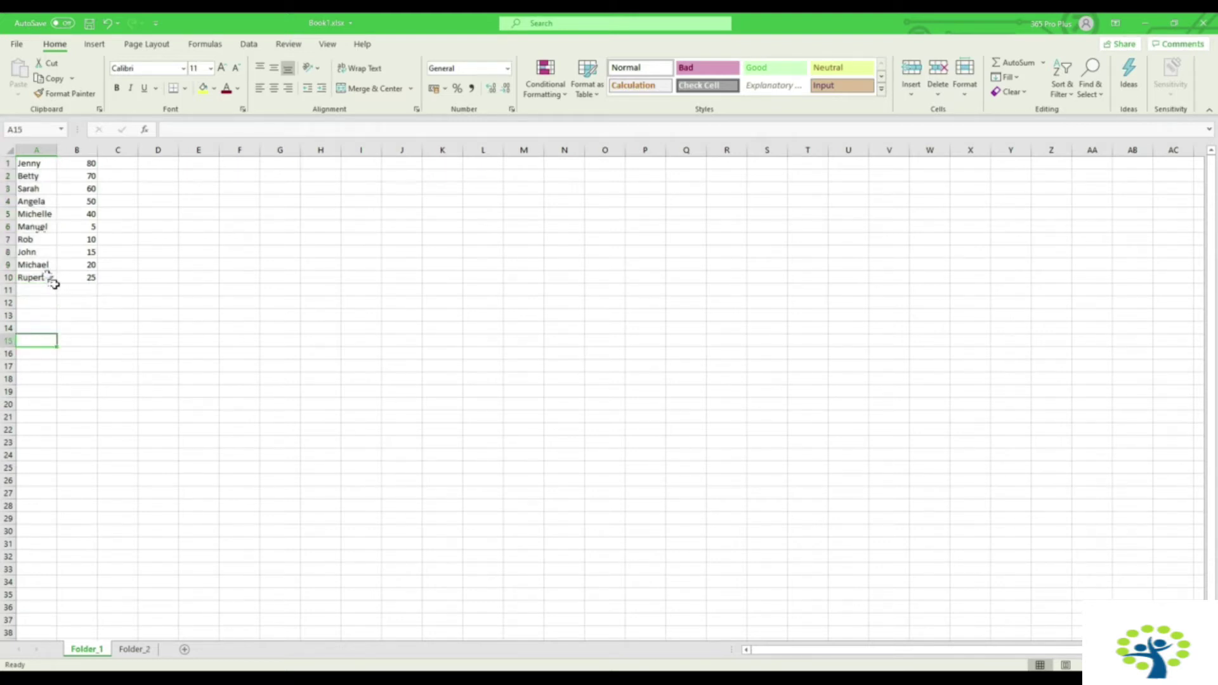
pyautogui.moveTo(51, 280); pyautogui.dragTo(48, 228)
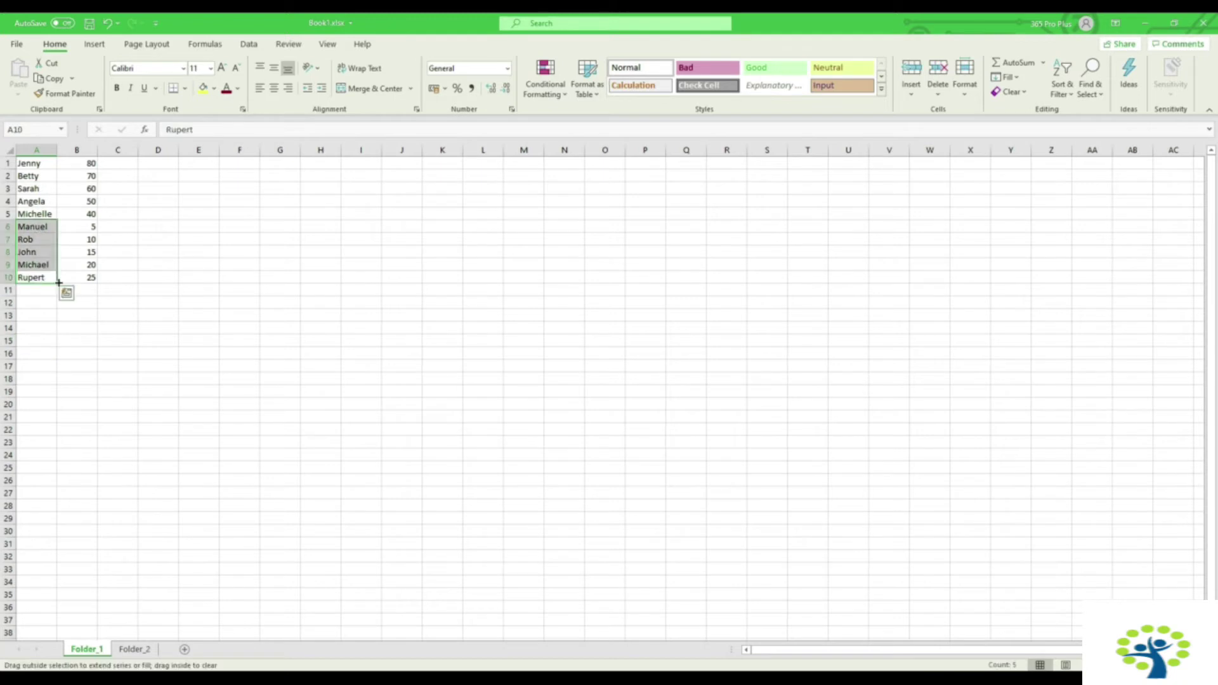
pyautogui.moveTo(58, 282); pyautogui.dragTo(50, 161)
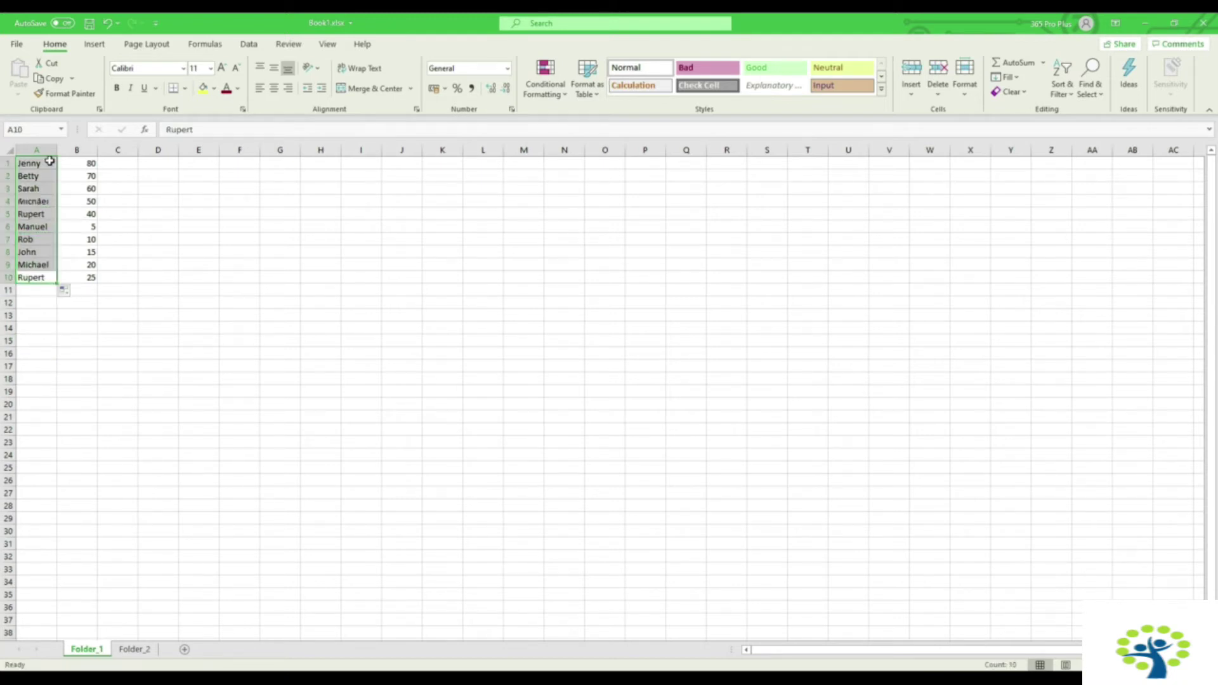
pyautogui.click(148, 255)
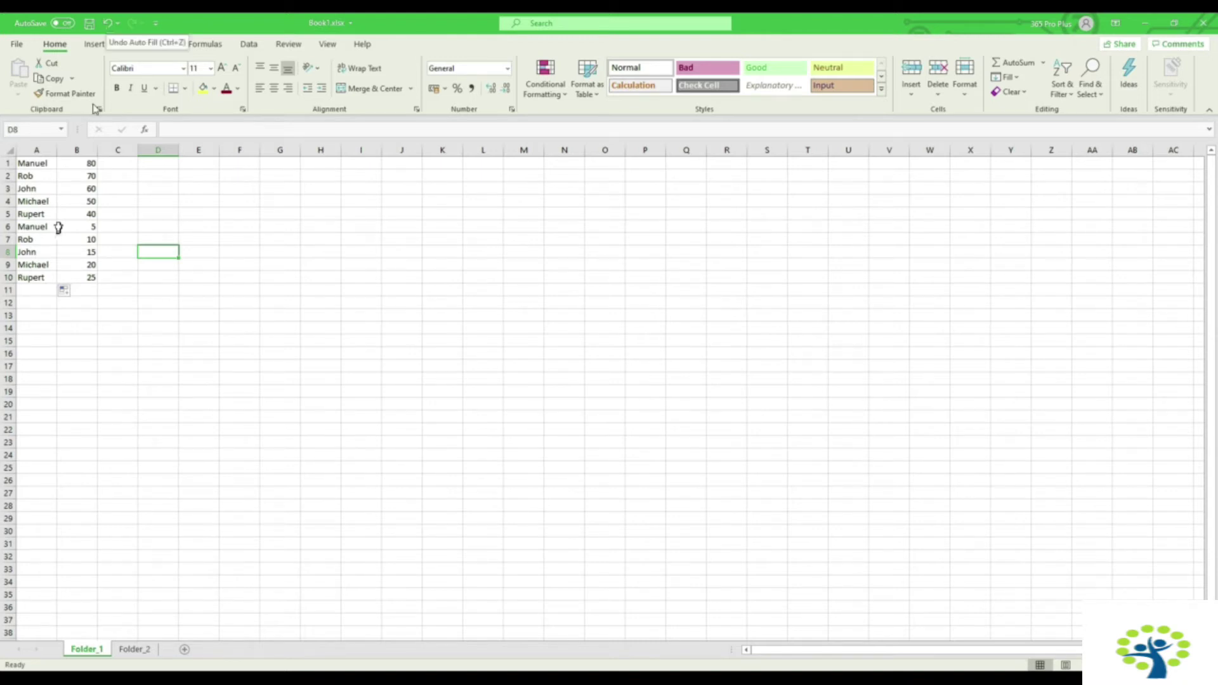
pyautogui.hotkey('ctrl', 'z')
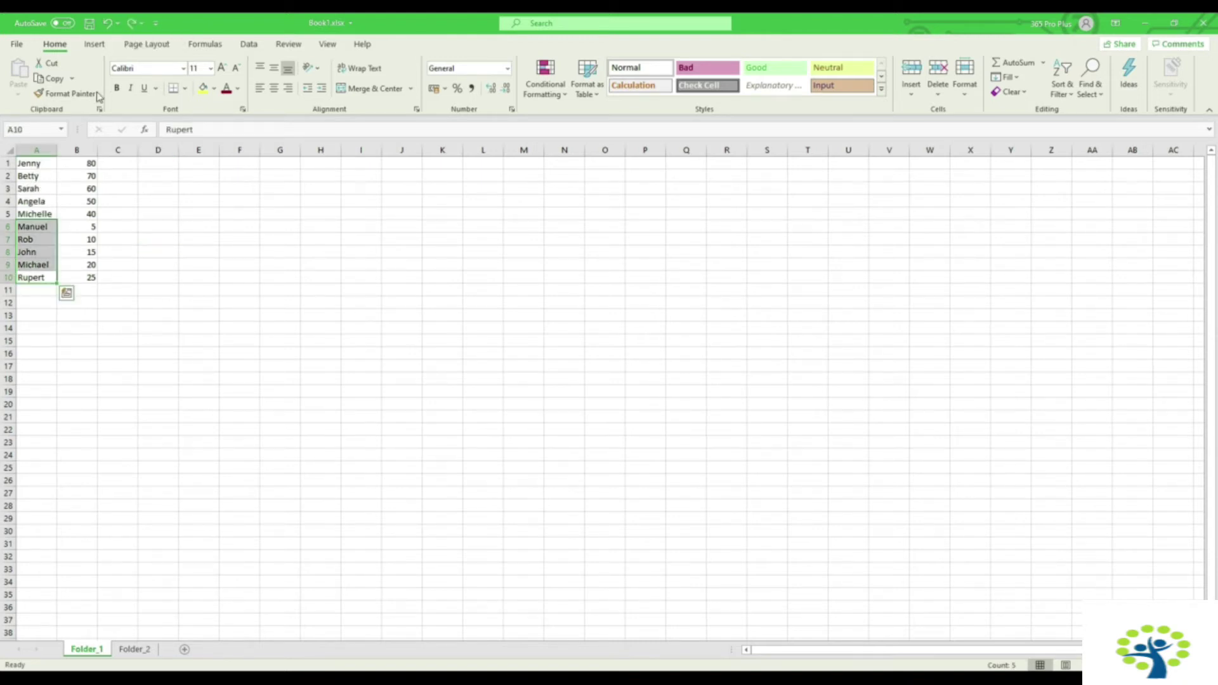
pyautogui.click(40, 201)
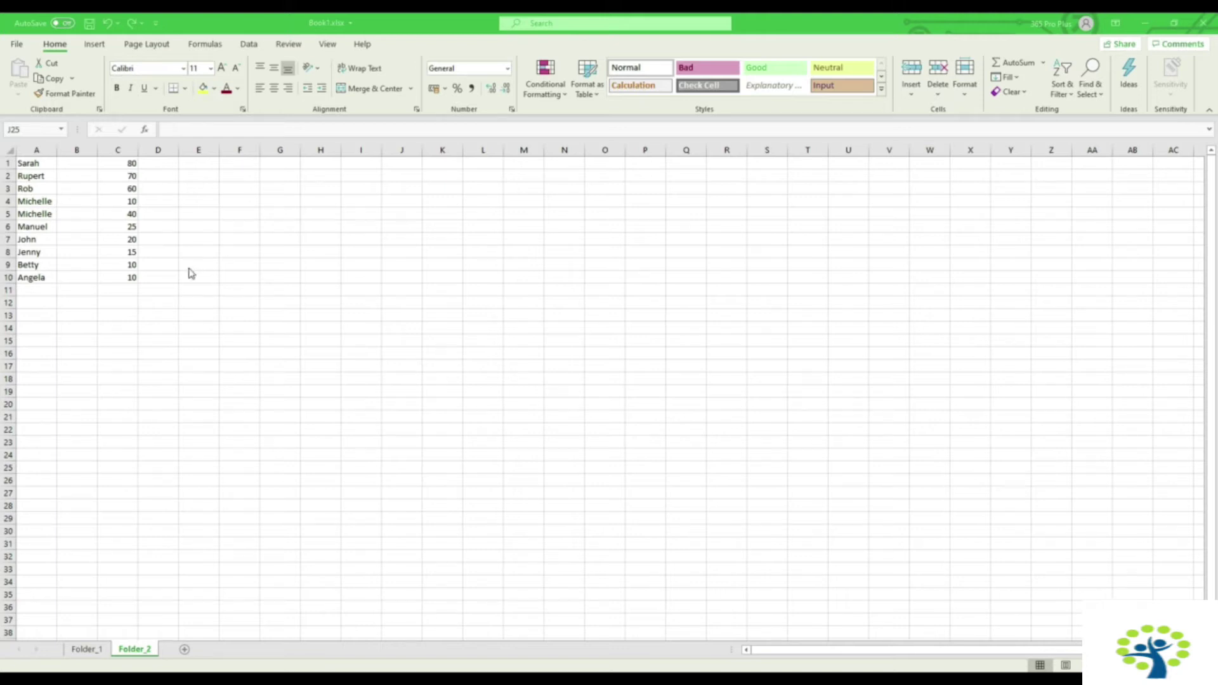
# Step: Use Find on the Folder_2 sheet to locate the name that stands in cell A1
pyautogui.click(1092, 96)
pyautogui.click(1093, 96)
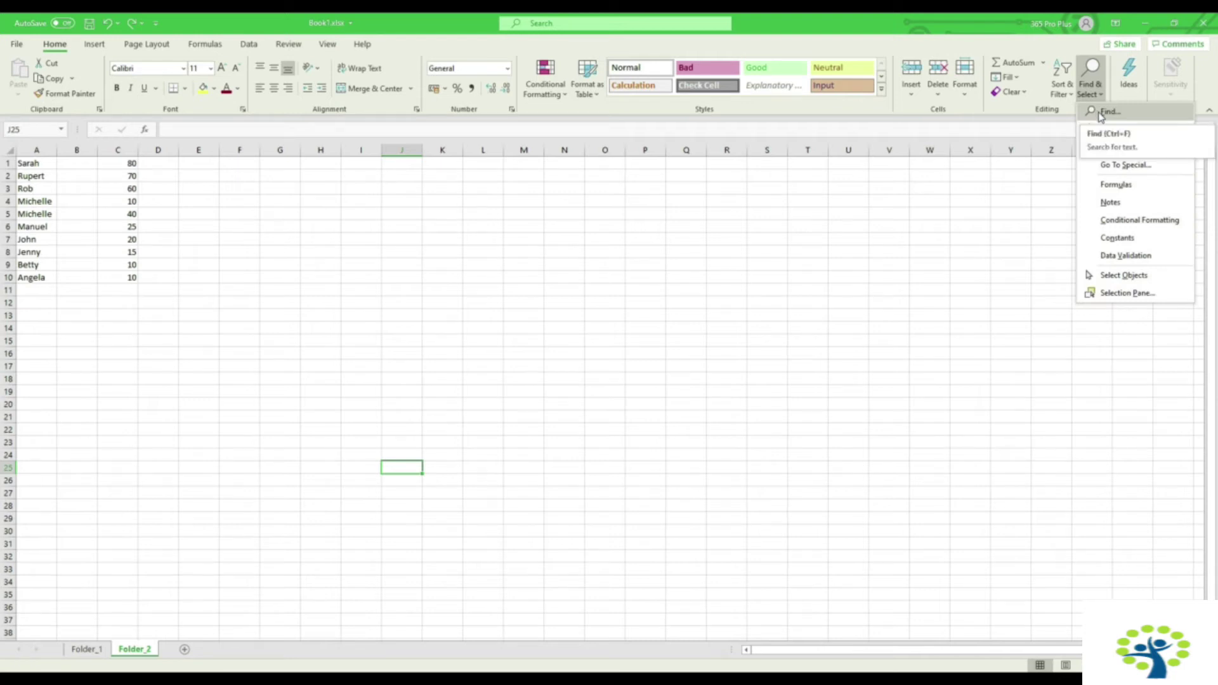
pyautogui.click(1107, 112)
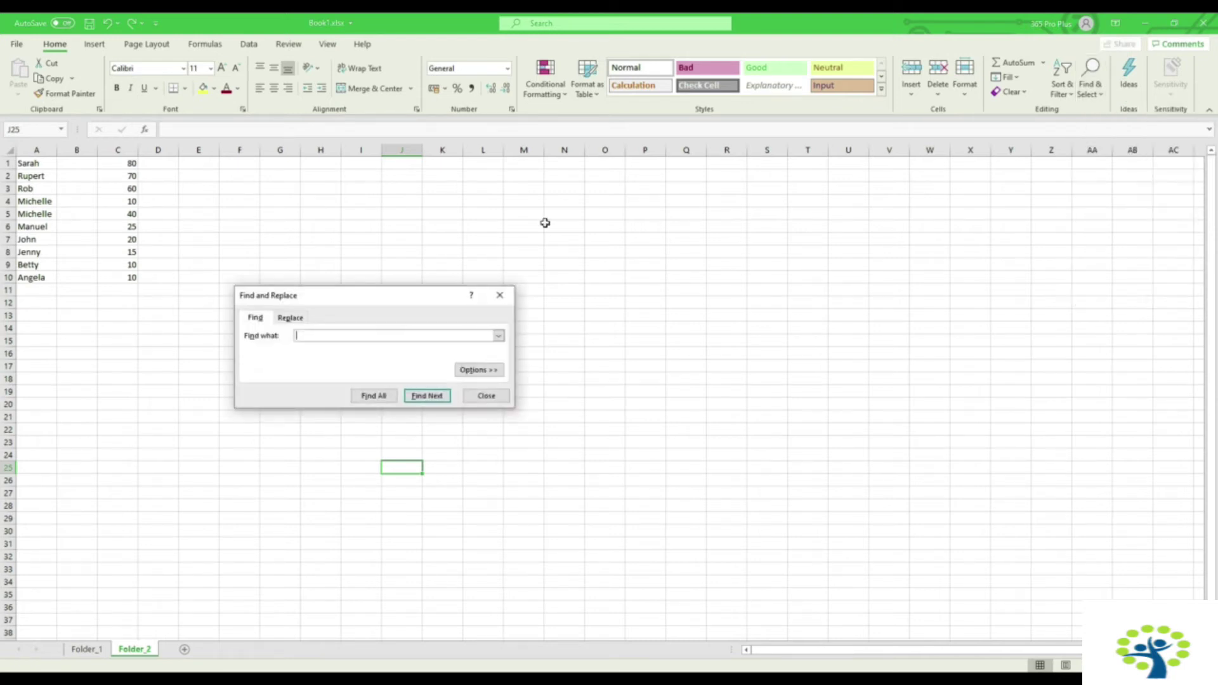
pyautogui.moveTo(365, 297); pyautogui.dragTo(506, 279)
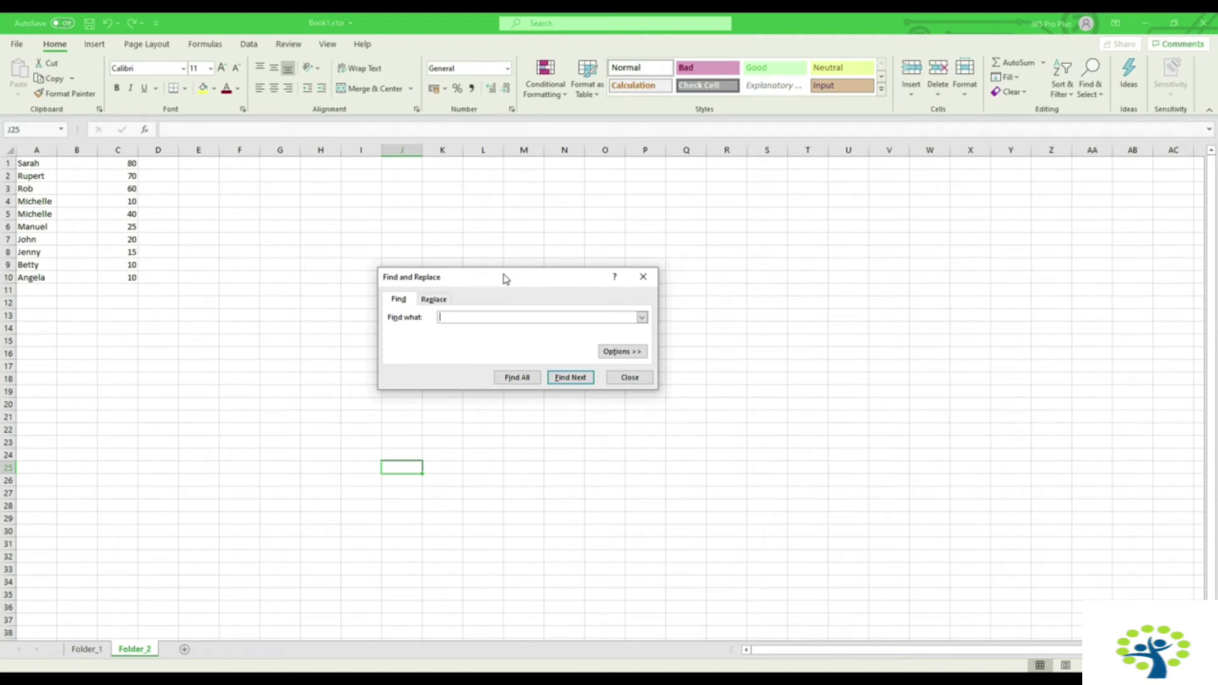
pyautogui.write('Sarah')
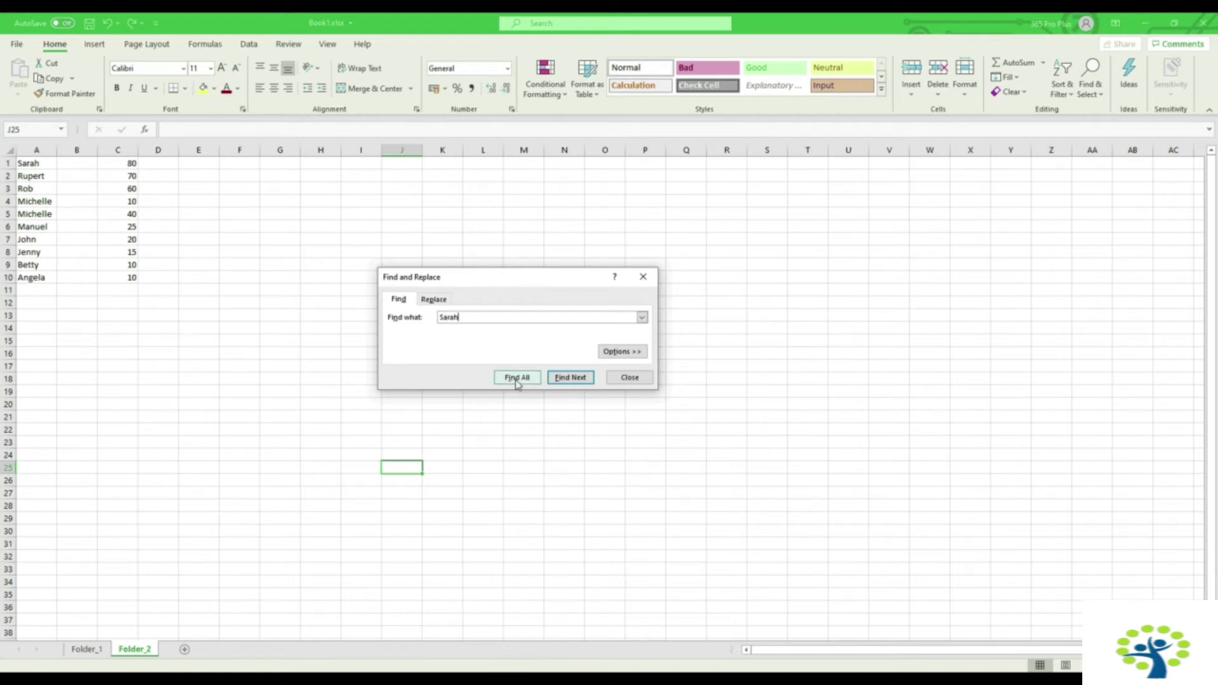
pyautogui.click(569, 379)
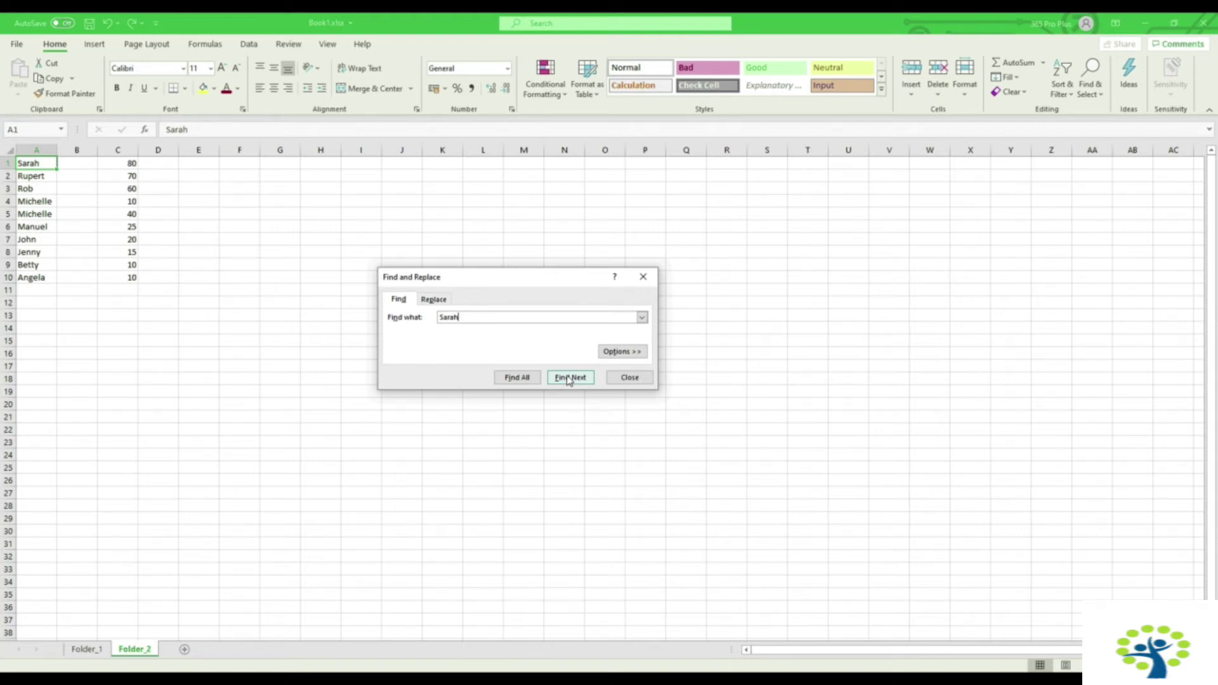
# Step: Show the extended Find options and set the search scope to Workbook, keeping the same search term
pyautogui.click(618, 355)
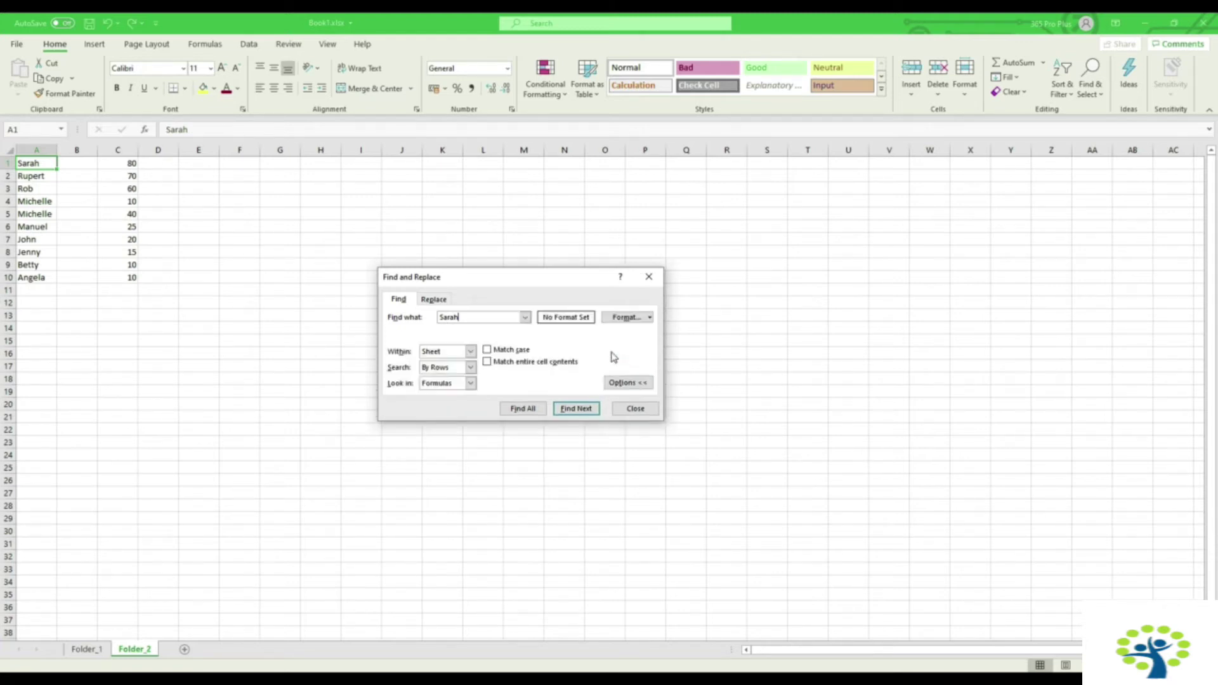
pyautogui.click(470, 352)
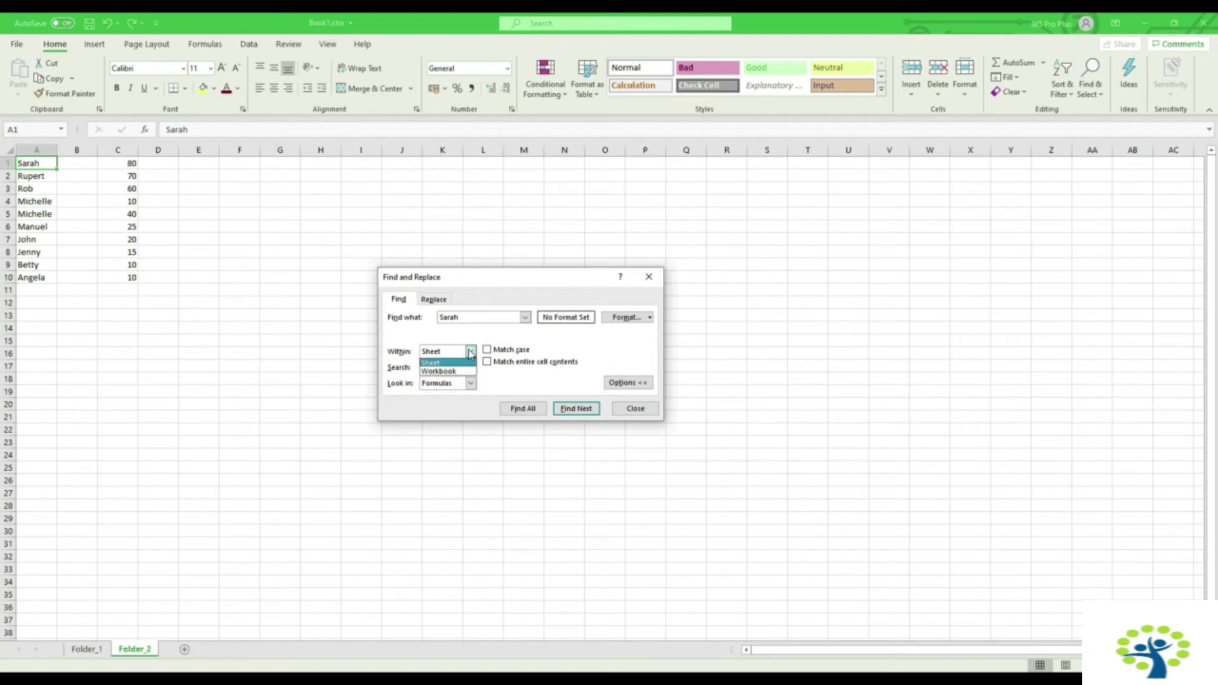
pyautogui.click(440, 371)
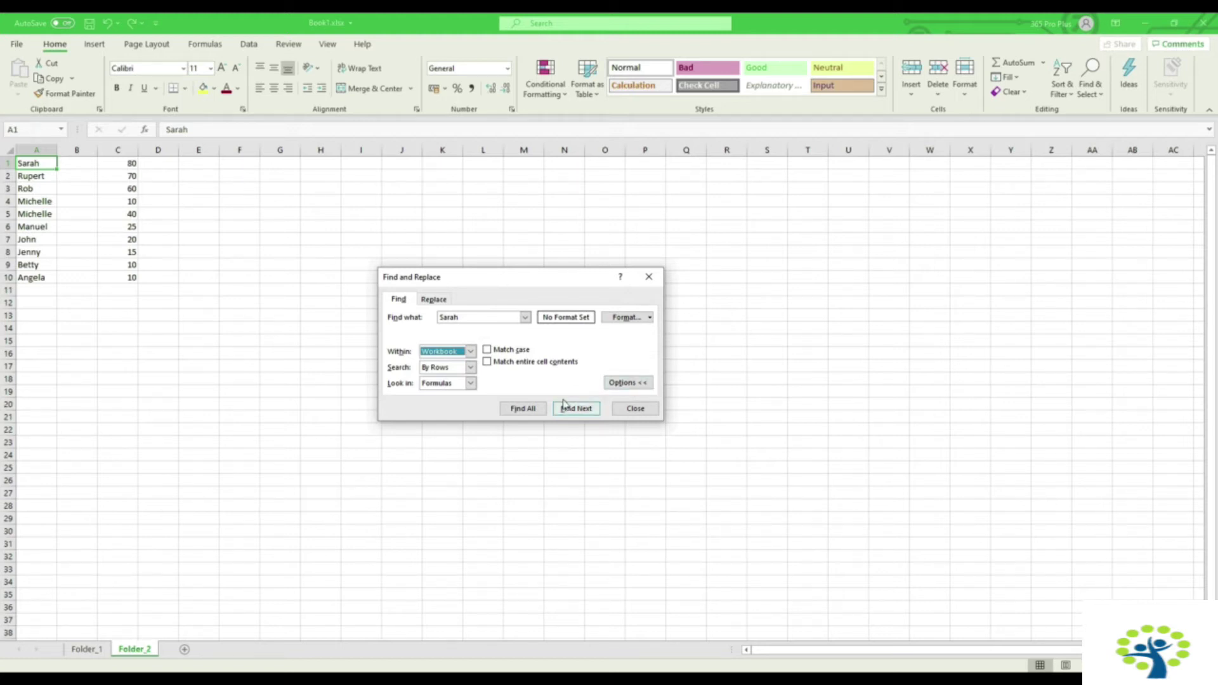
pyautogui.click(498, 319)
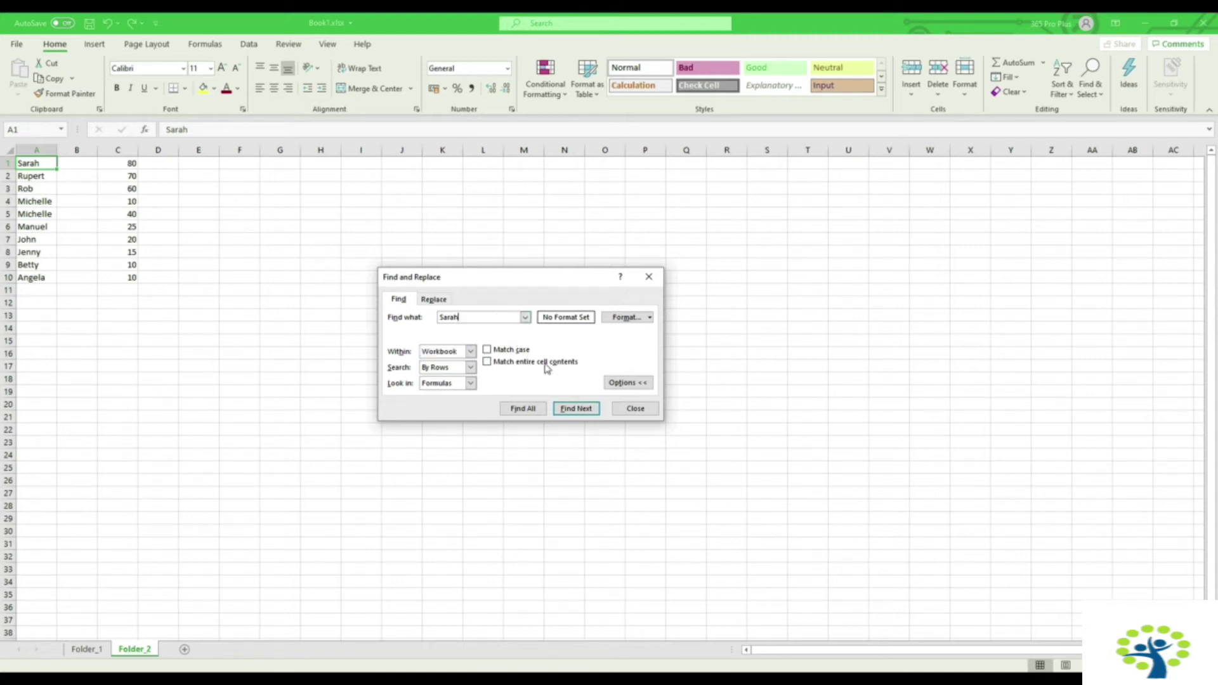
# Step: Go to the next workbook match of the current search term and list all matches across both sheets
pyautogui.click(569, 413)
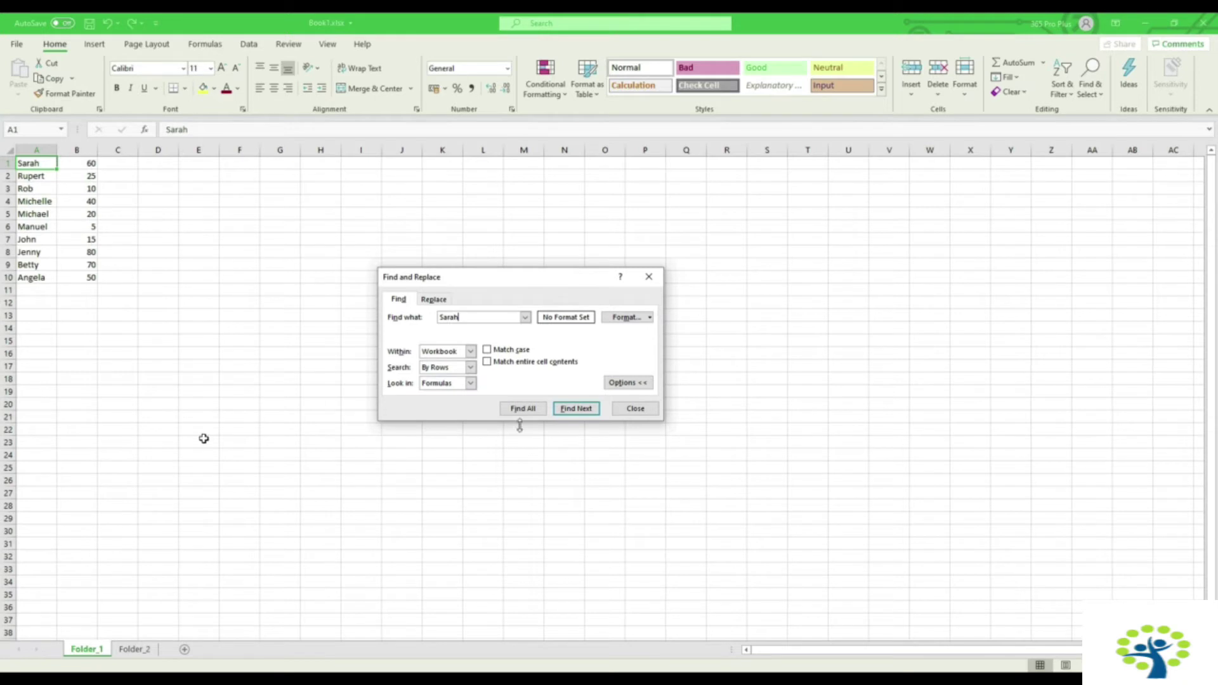
pyautogui.moveTo(513, 278); pyautogui.dragTo(527, 229)
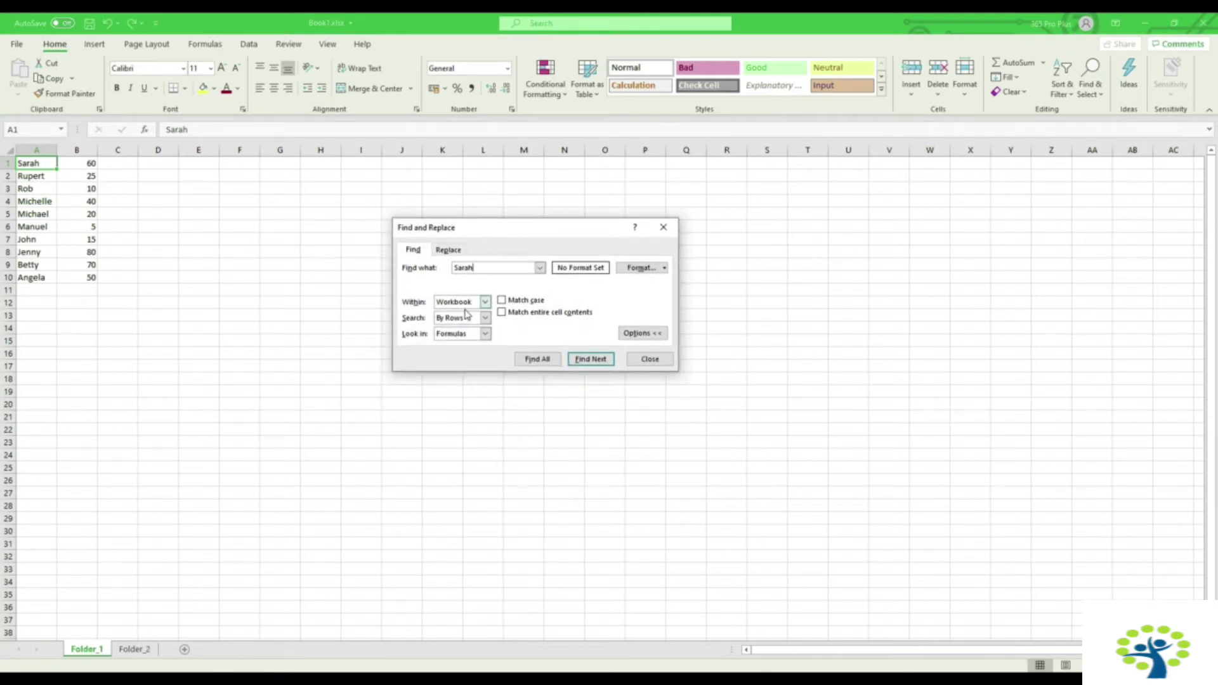
pyautogui.click(531, 361)
pyautogui.click(468, 407)
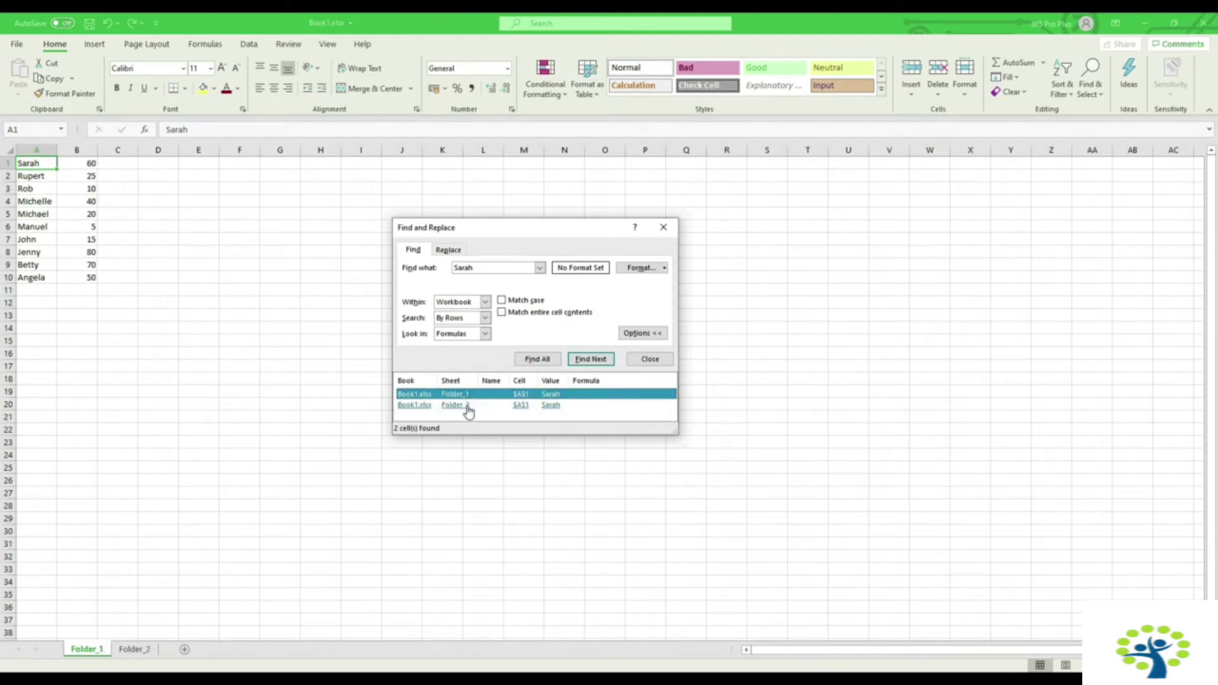
pyautogui.click(468, 407)
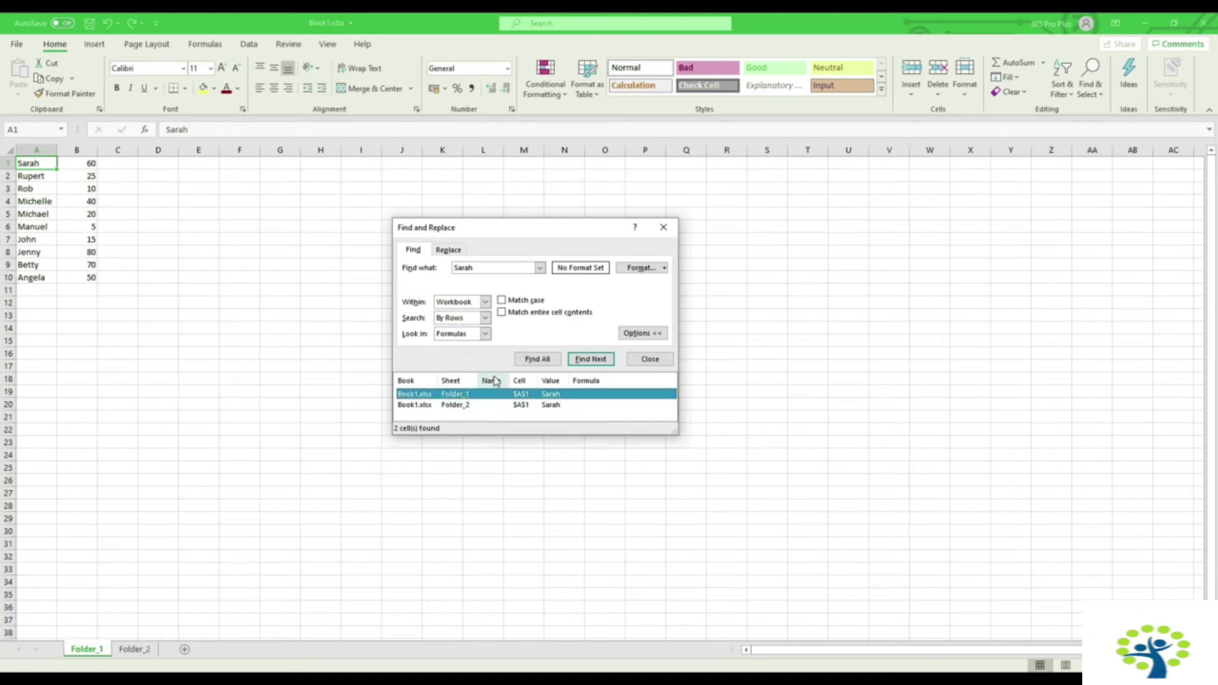
# Step: Turn on Match case and search the workbook for the same name with a lower-case initial "s"
pyautogui.click(502, 300)
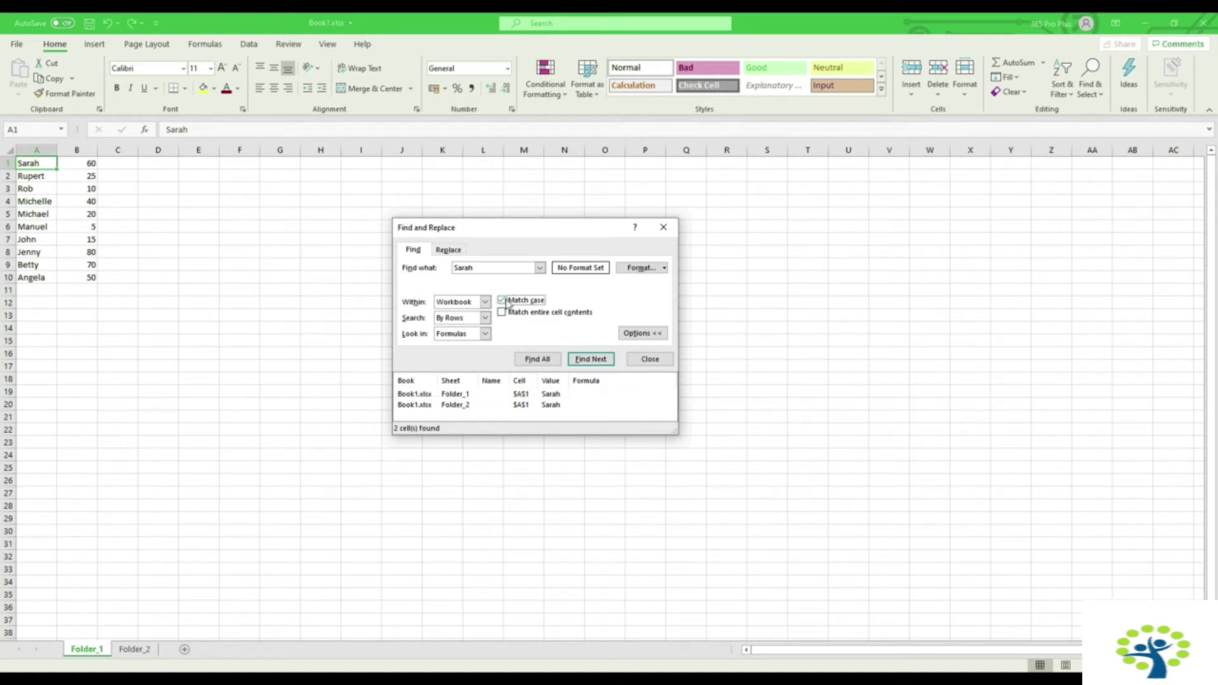
pyautogui.click(486, 267)
pyautogui.press('BackSpace')
pyautogui.write('s')
pyautogui.press('Return')
# Step: Restore the capitalised search term and, starting from cell E8, step through its matches across the workbook's sheets
pyautogui.click(215, 250)
pyautogui.click(486, 268)
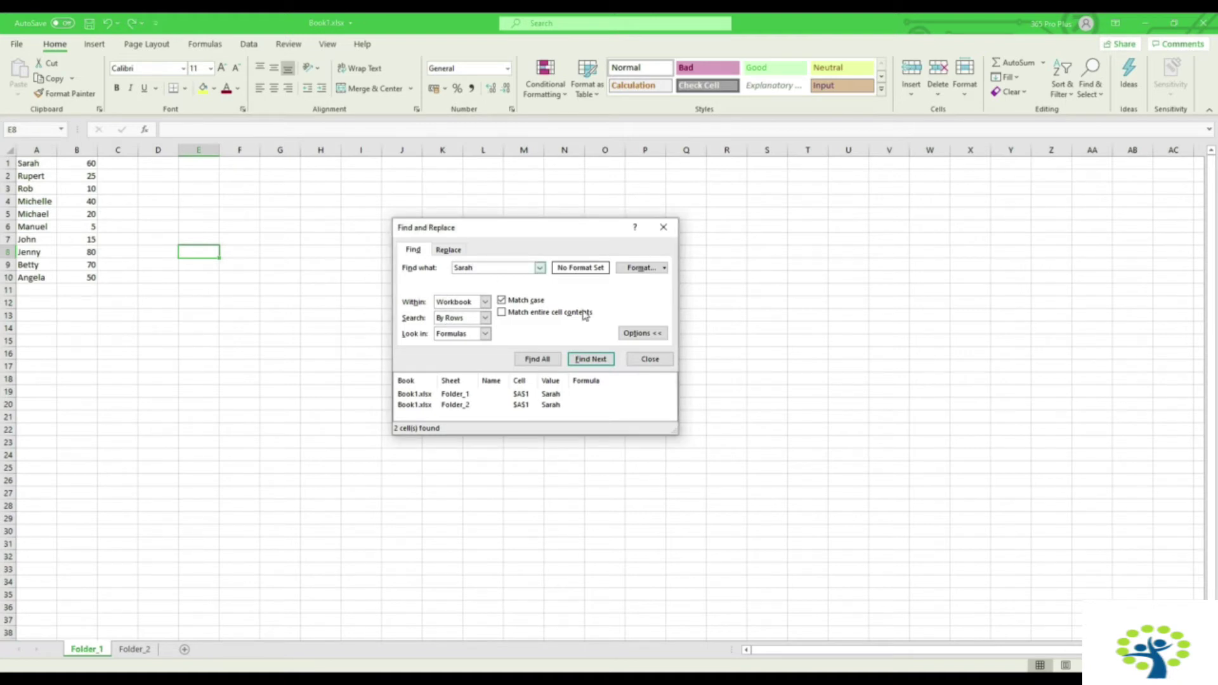
pyautogui.click(590, 359)
pyautogui.click(591, 359)
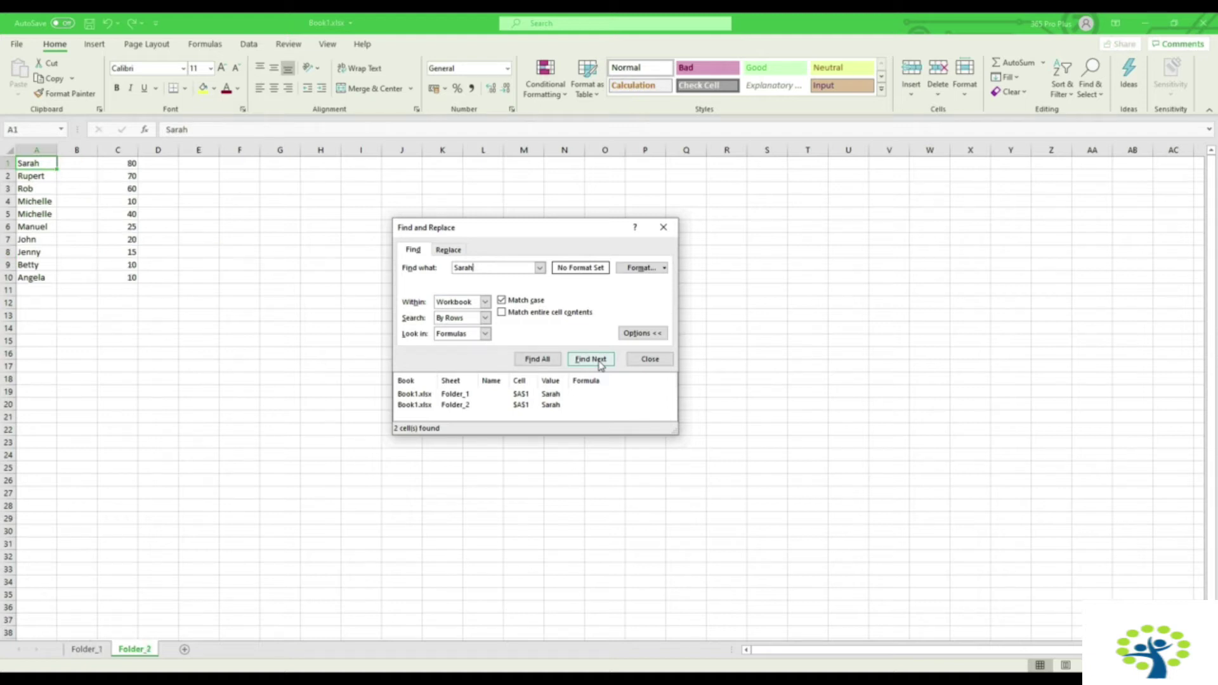
pyautogui.click(599, 364)
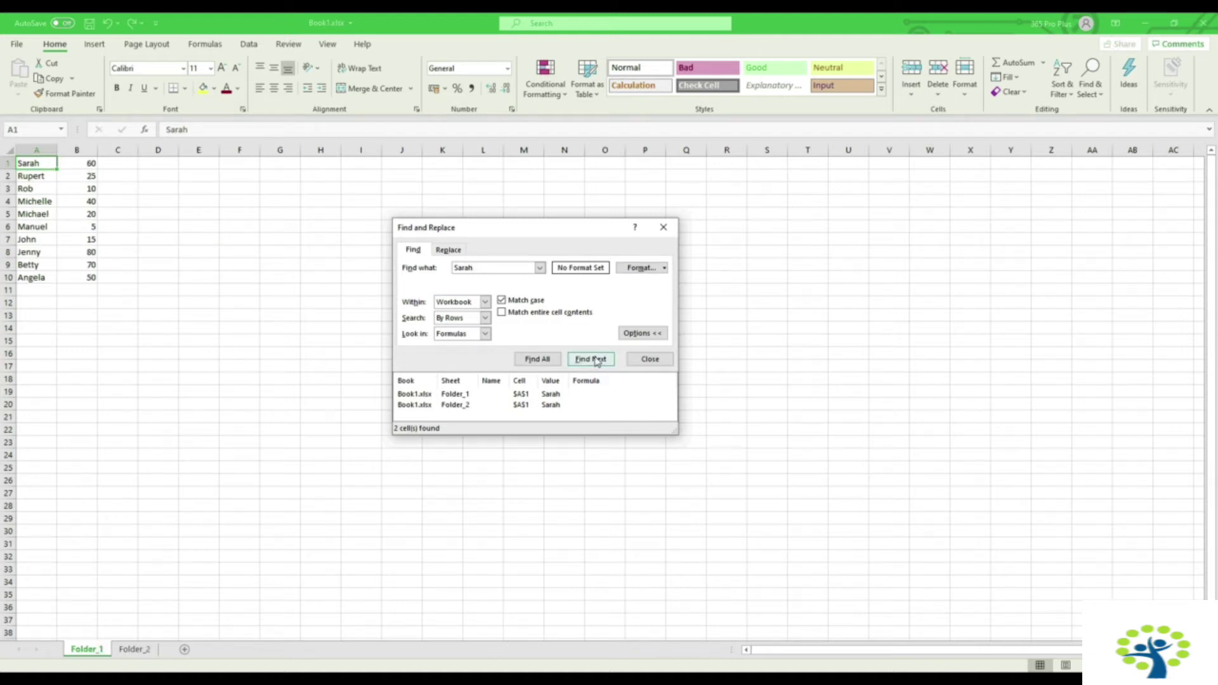
# Step: Replace all case-matched occurrences of the searched name with a different first name throughout the workbook, and check both sheets
pyautogui.click(453, 253)
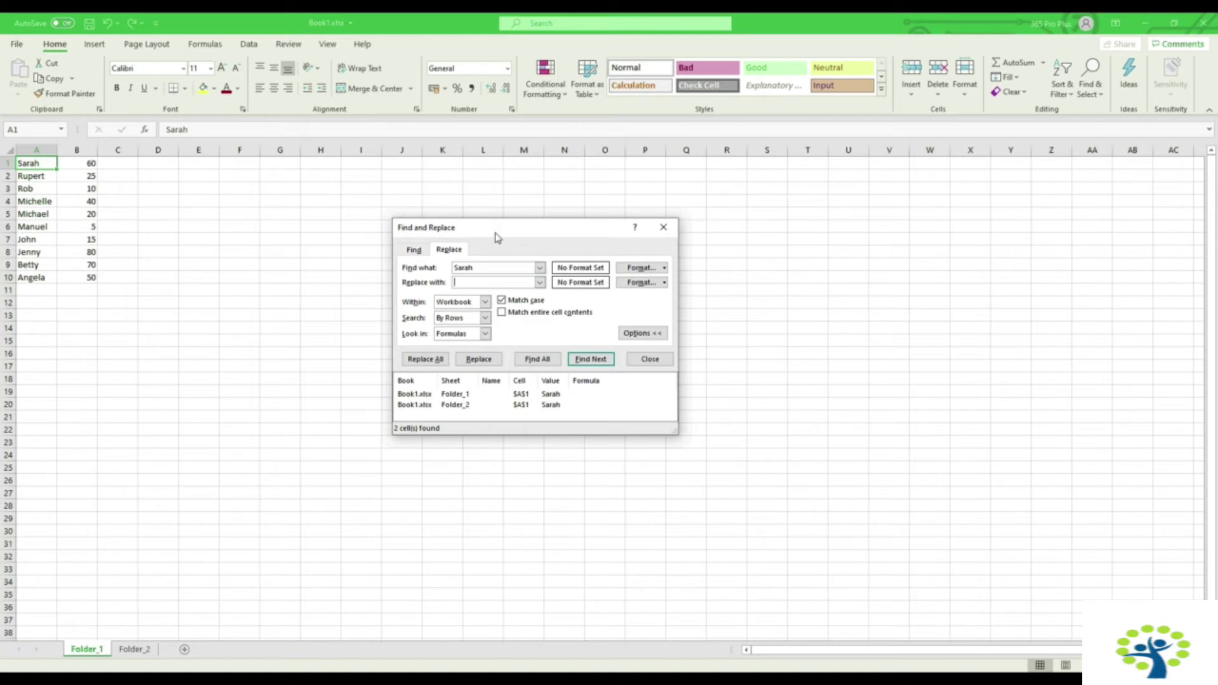
pyautogui.write('Maria')
pyautogui.click(425, 359)
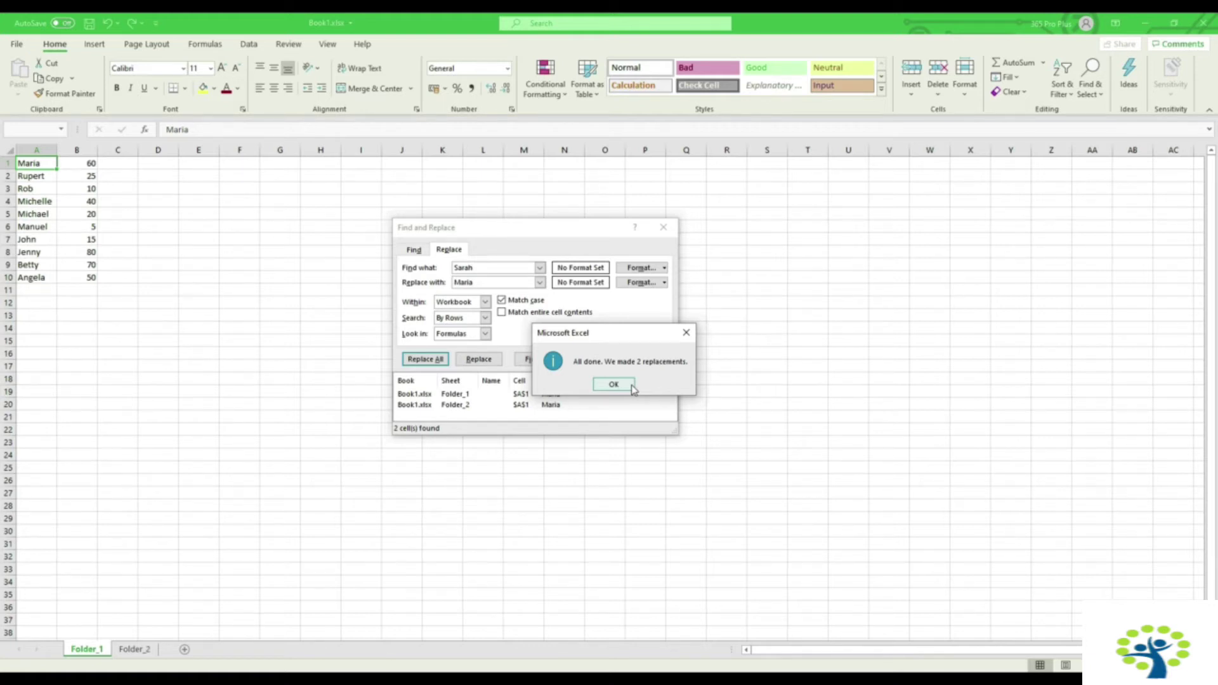
pyautogui.click(632, 386)
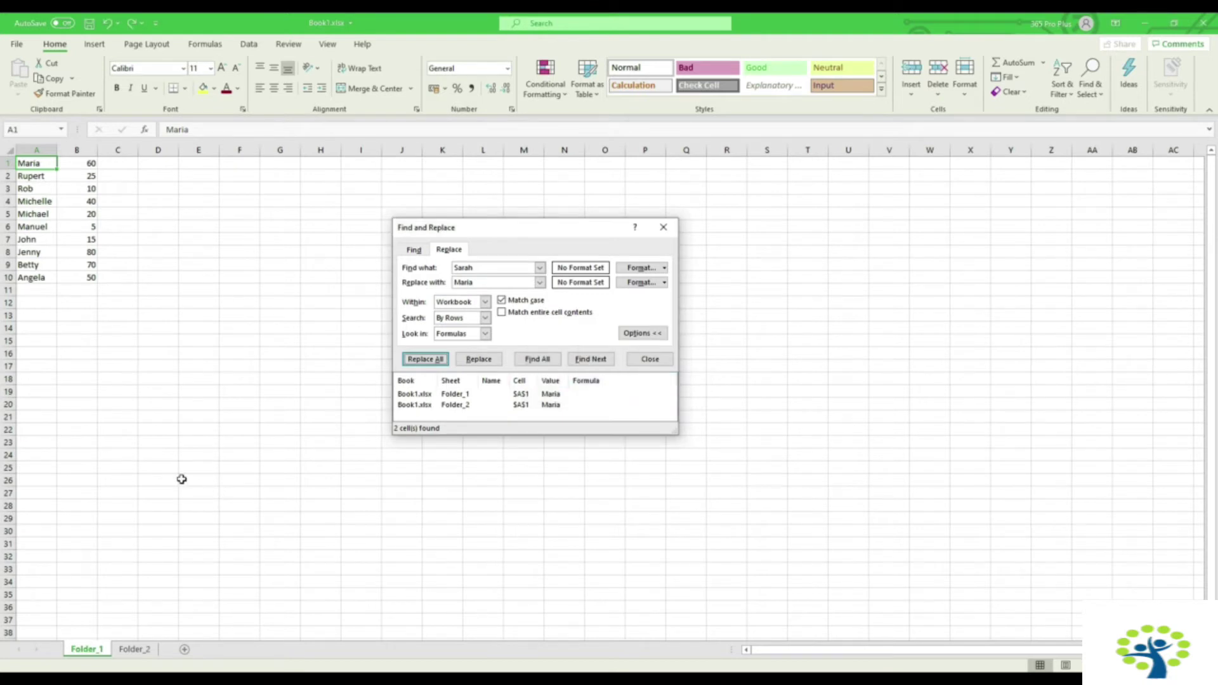
pyautogui.click(129, 652)
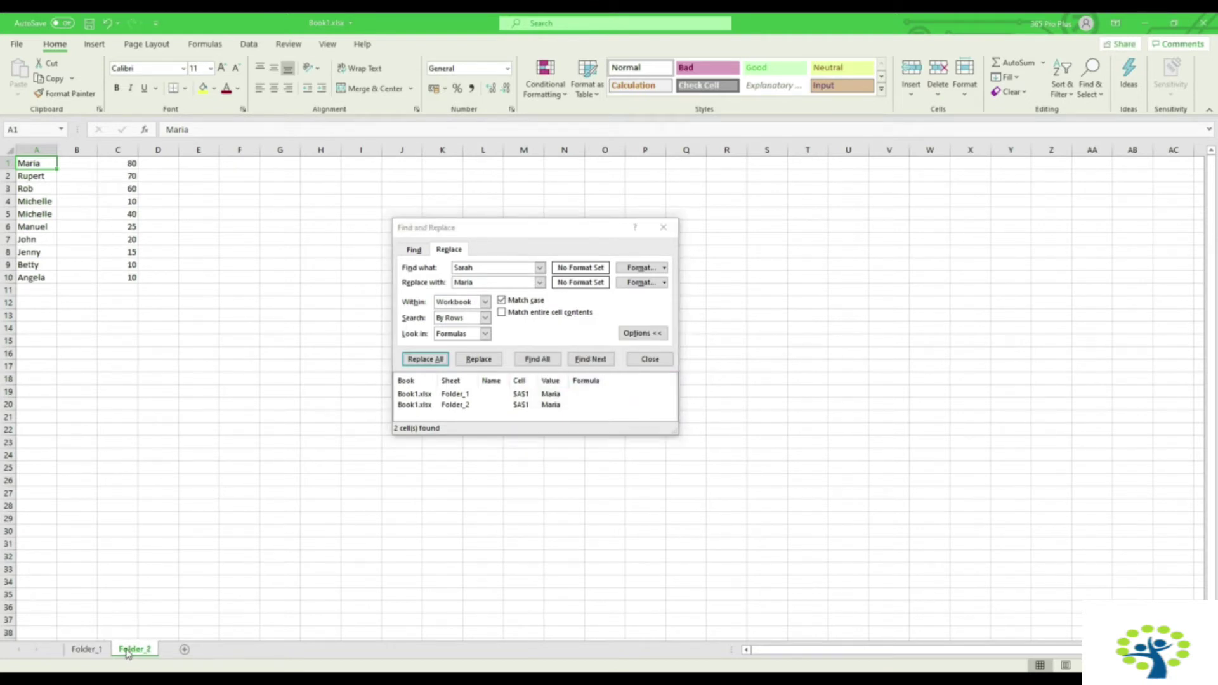
pyautogui.click(87, 649)
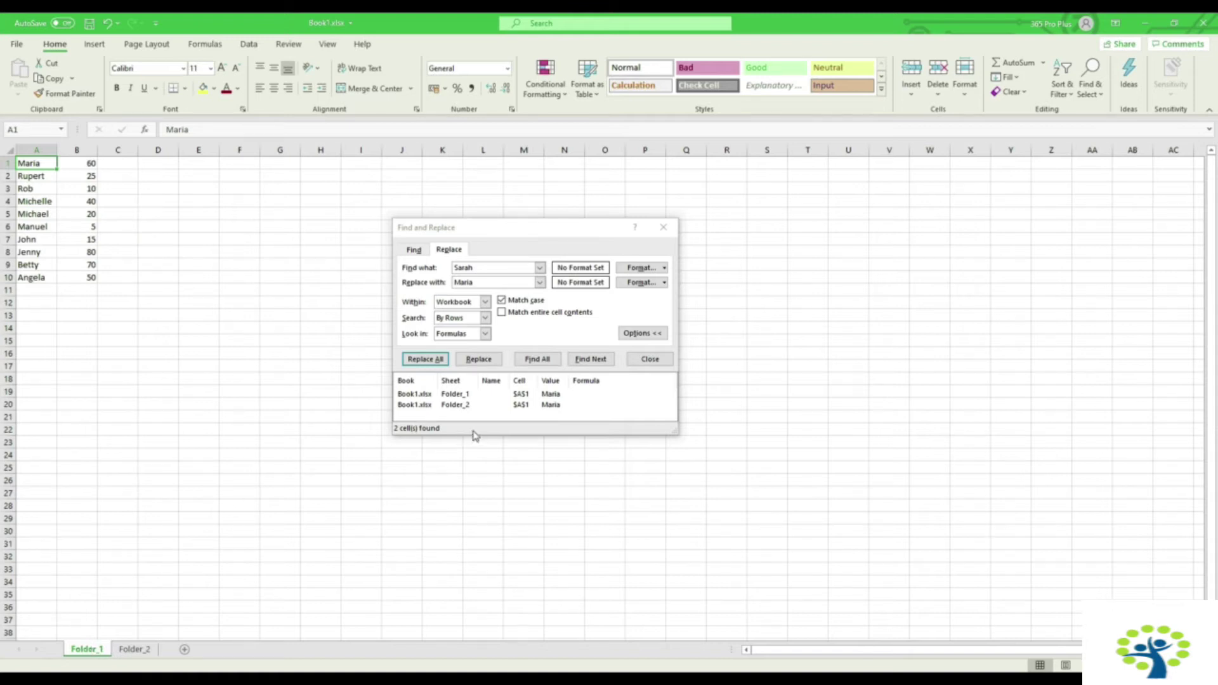
# Step: Turn off Match case and replace the substituted name, entered in lower case, with the original name throughout the workbook
pyautogui.click(502, 302)
pyautogui.click(502, 302)
pyautogui.click(502, 303)
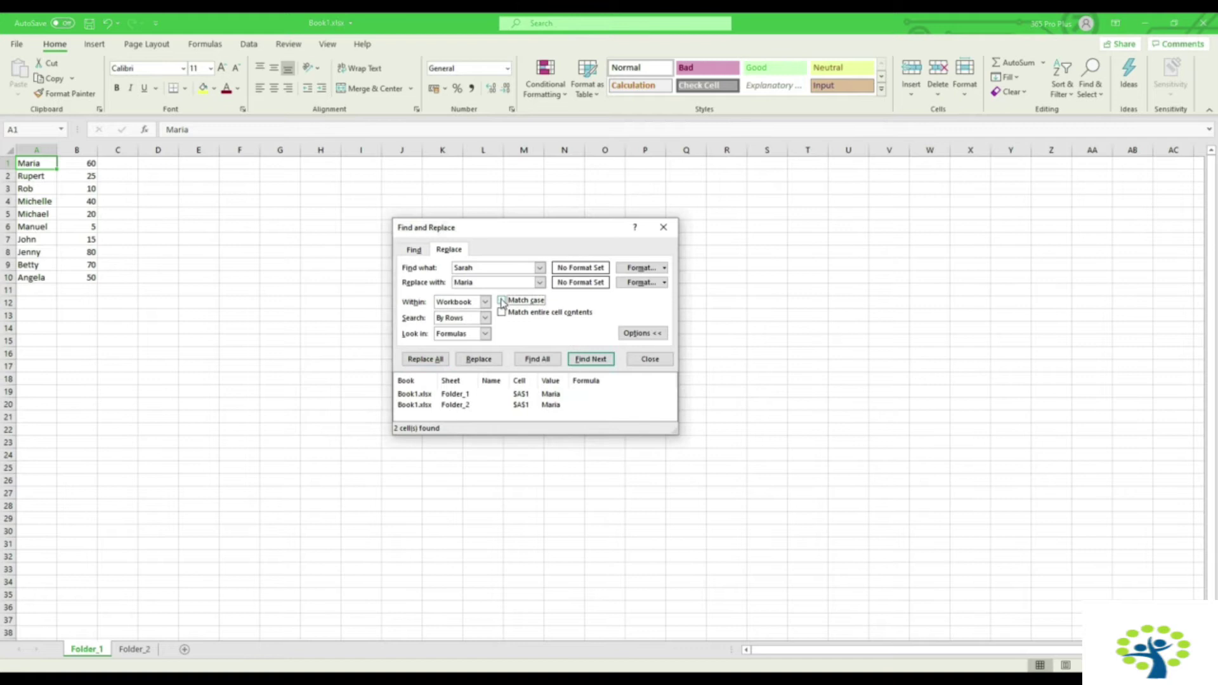
pyautogui.doubleClick(464, 267)
pyautogui.write('maria')
pyautogui.press('Tab')
pyautogui.write('Sarah')
pyautogui.click(439, 360)
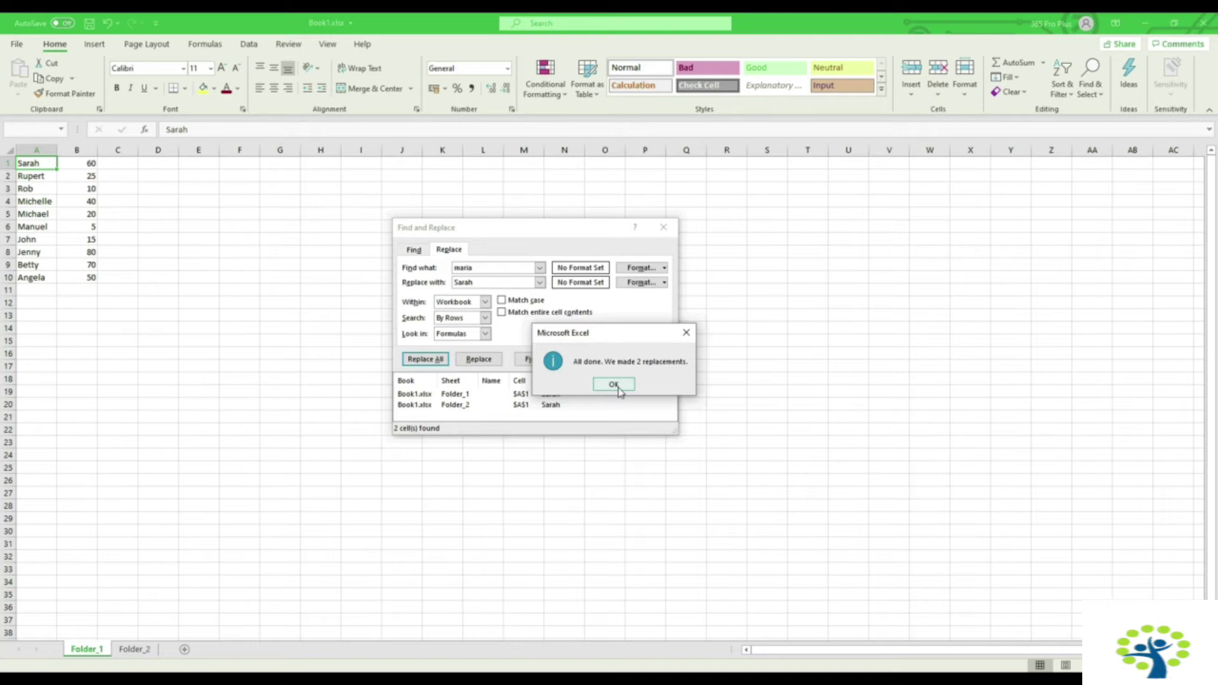
pyautogui.click(616, 385)
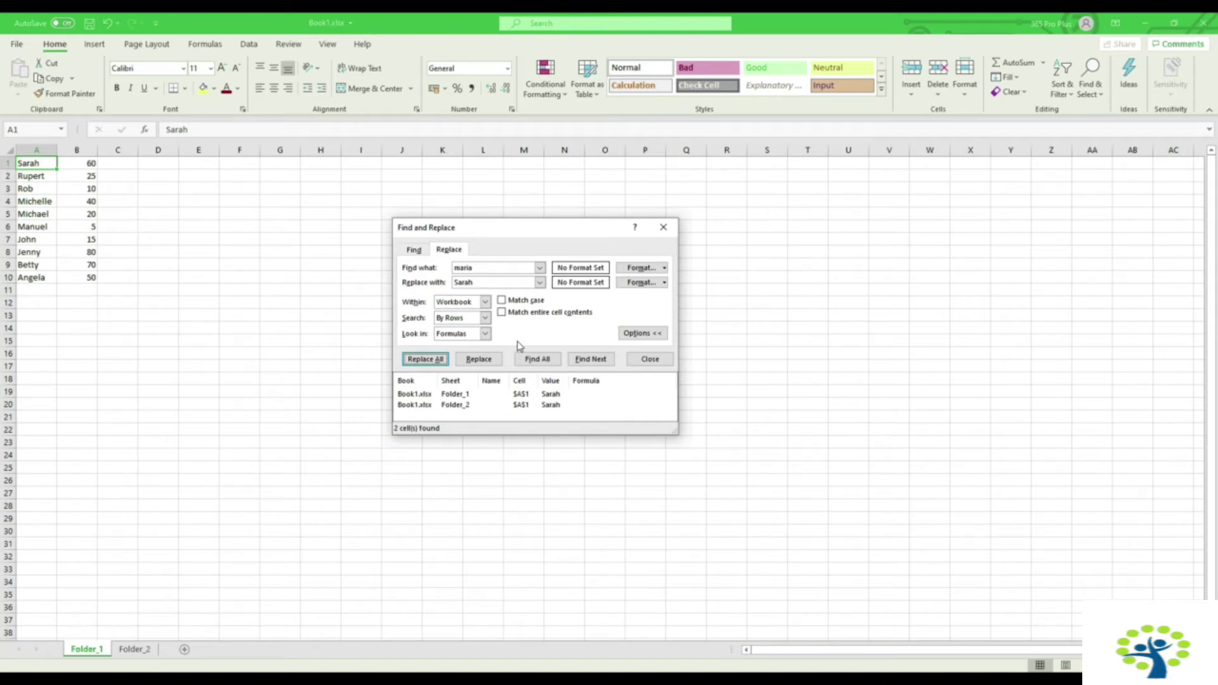
# Step: Replace every letter "a" with "x" throughout the workbook and check the changed names on Folder_1 and Folder_2
pyautogui.click(483, 268)
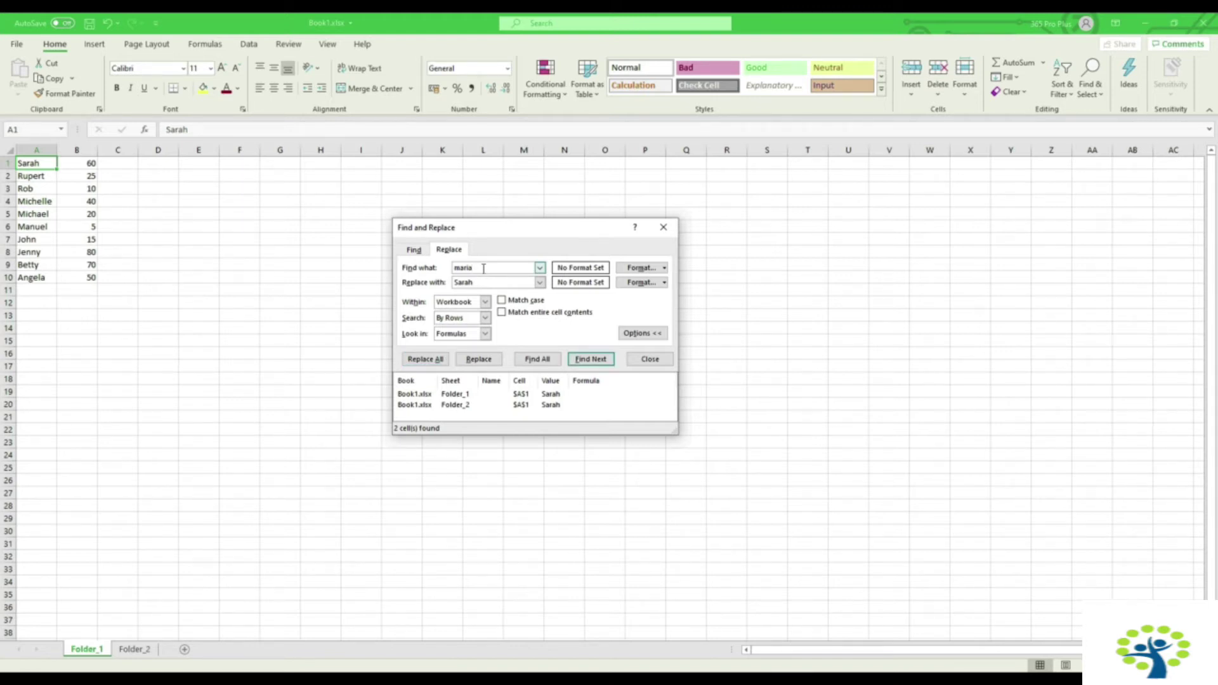
pyautogui.moveTo(484, 268); pyautogui.dragTo(453, 273)
pyautogui.write('a')
pyautogui.press('Tab')
pyautogui.write('a')
pyautogui.click(436, 360)
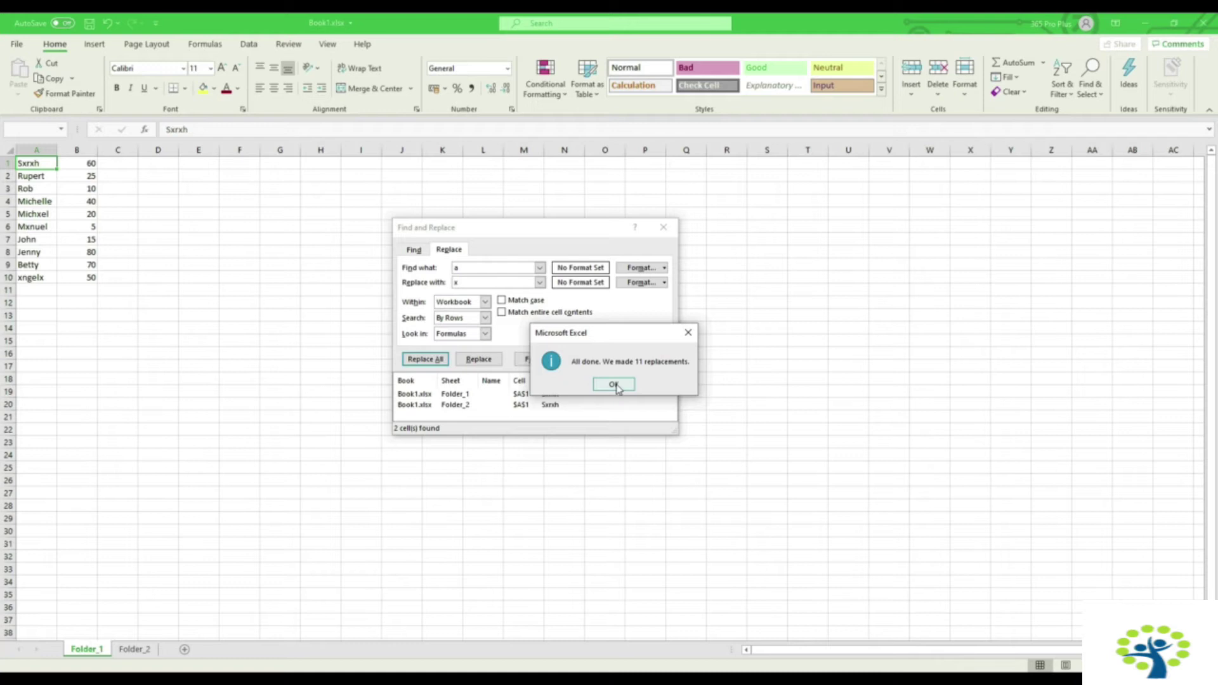
pyautogui.click(613, 384)
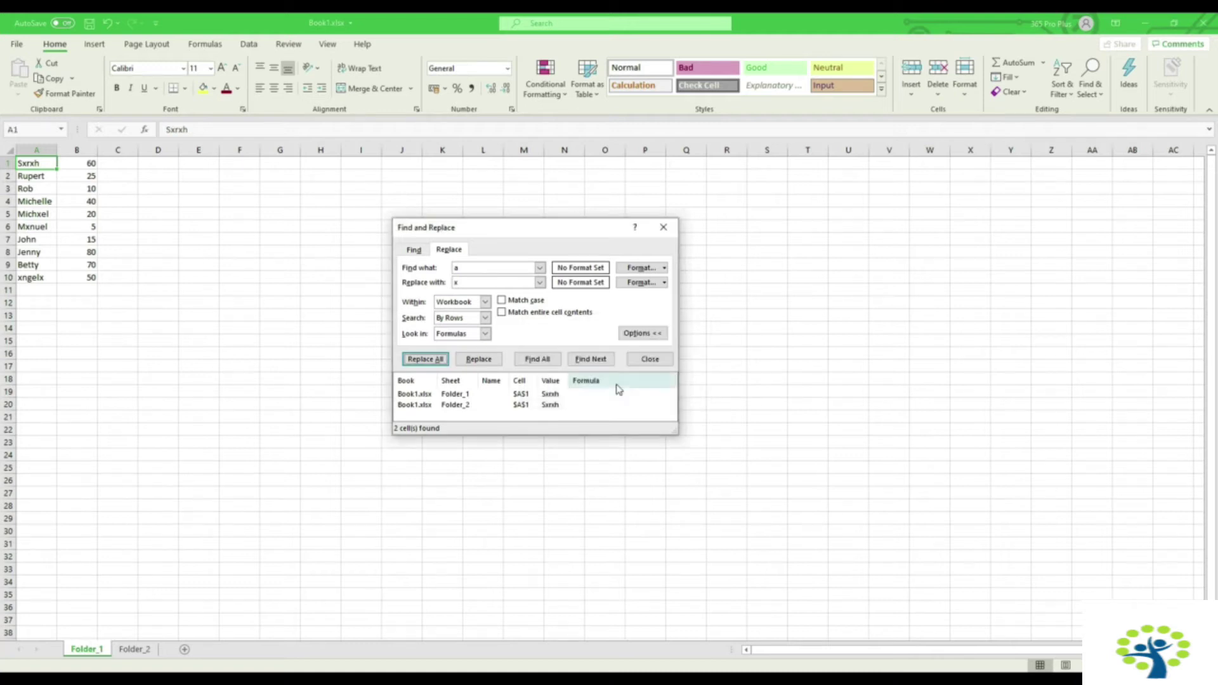
pyautogui.click(36, 226)
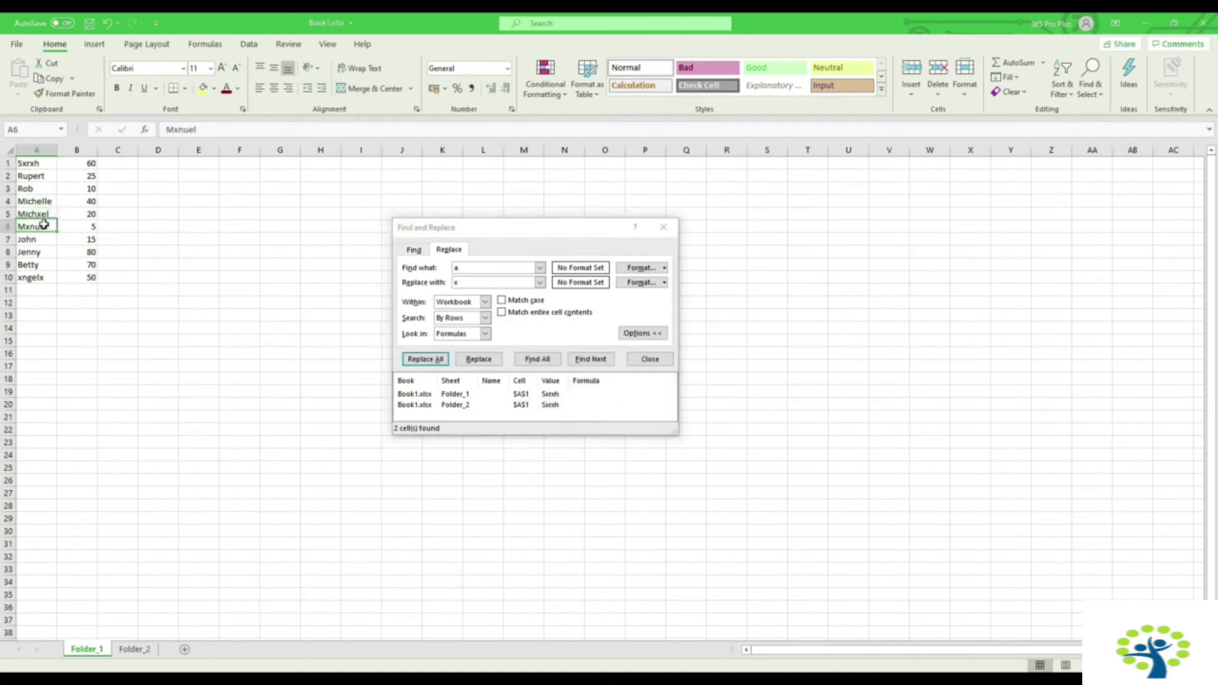
pyautogui.click(134, 649)
pyautogui.click(50, 226)
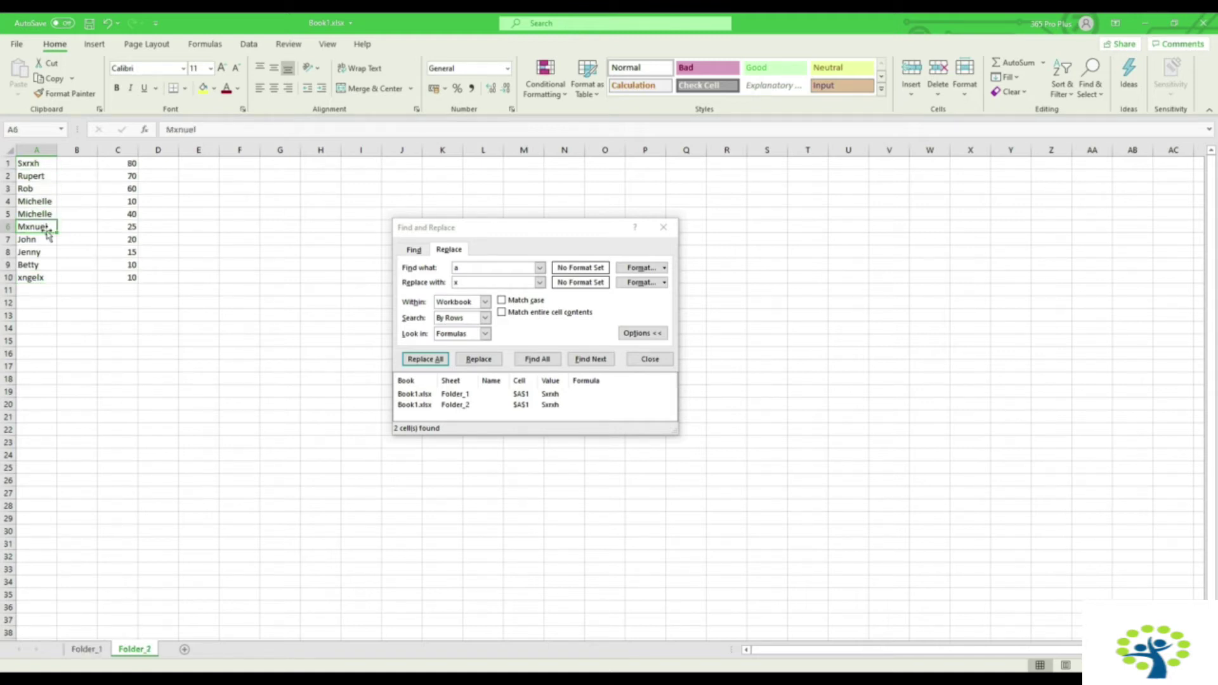
pyautogui.click(43, 278)
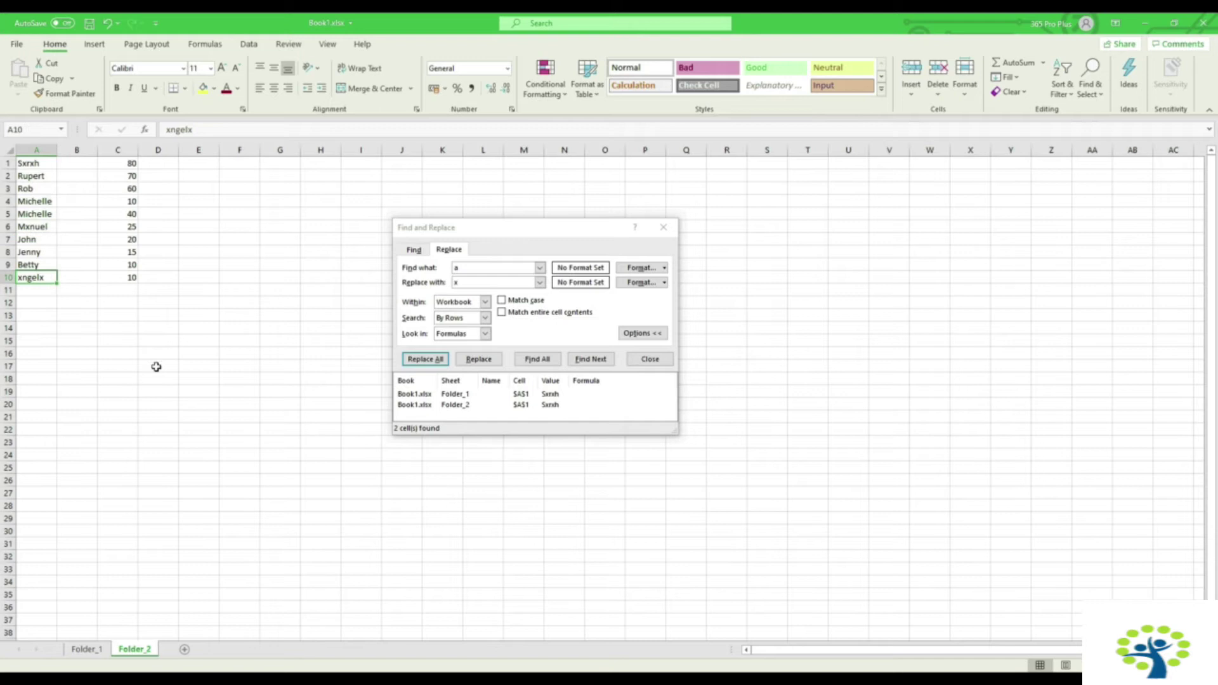
# Step: Replace every letter "x" with "a" throughout the workbook and close Find and Replace
pyautogui.click(468, 281)
pyautogui.doubleClick(468, 281)
pyautogui.hotkey('shift', 'Tab')
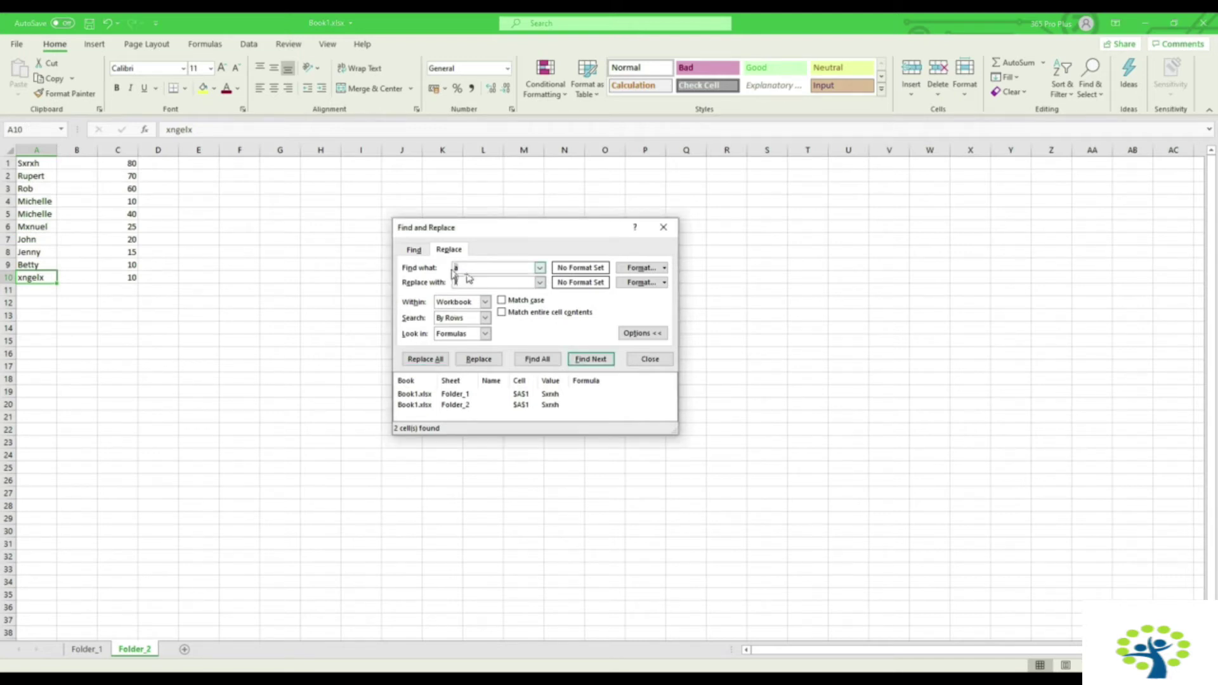
pyautogui.write('x')
pyautogui.press('Tab')
pyautogui.write('a')
pyautogui.click(434, 359)
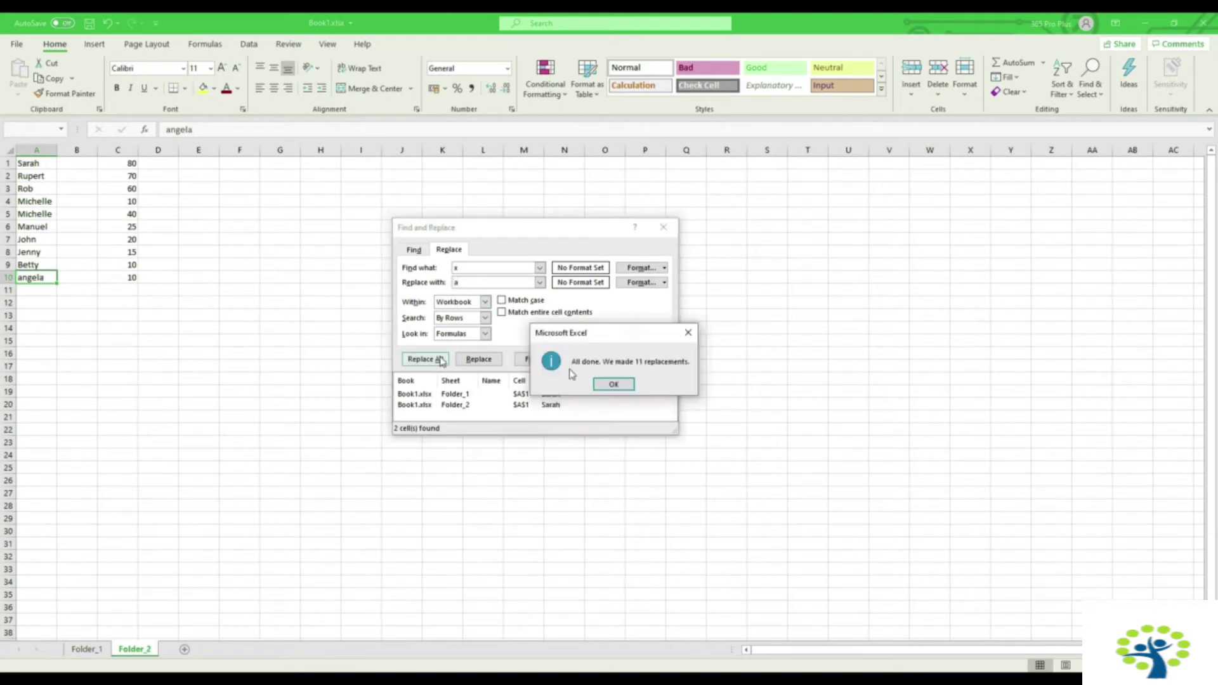
pyautogui.click(623, 387)
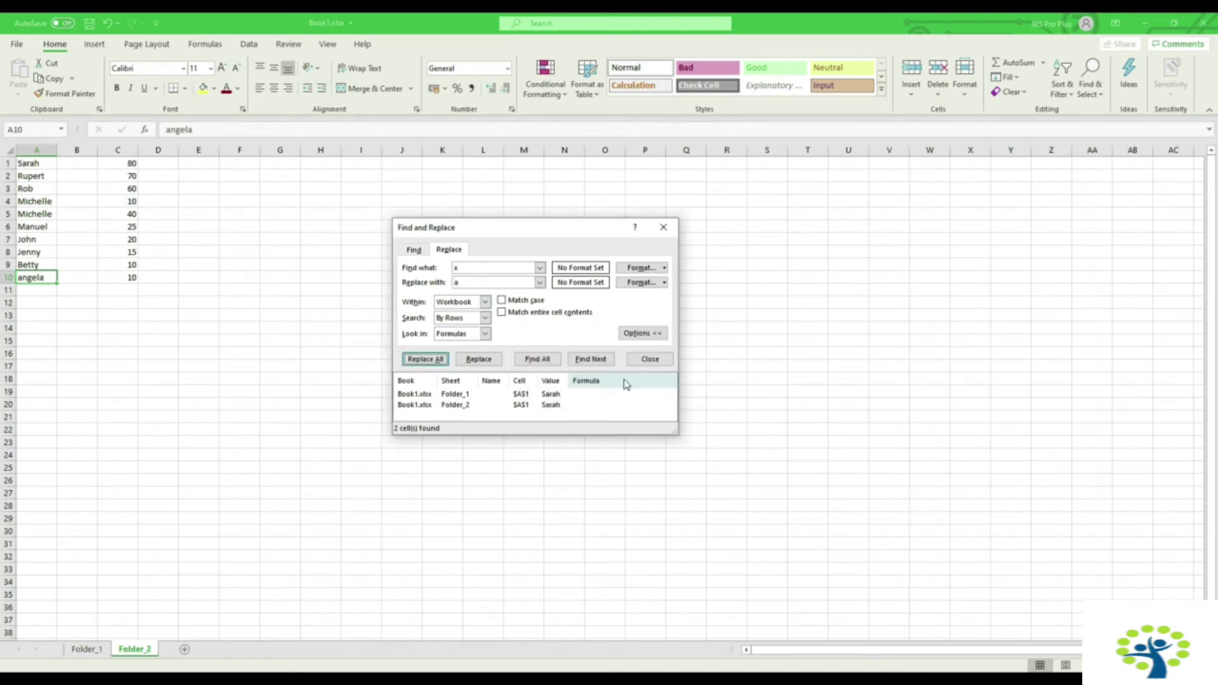
pyautogui.click(661, 361)
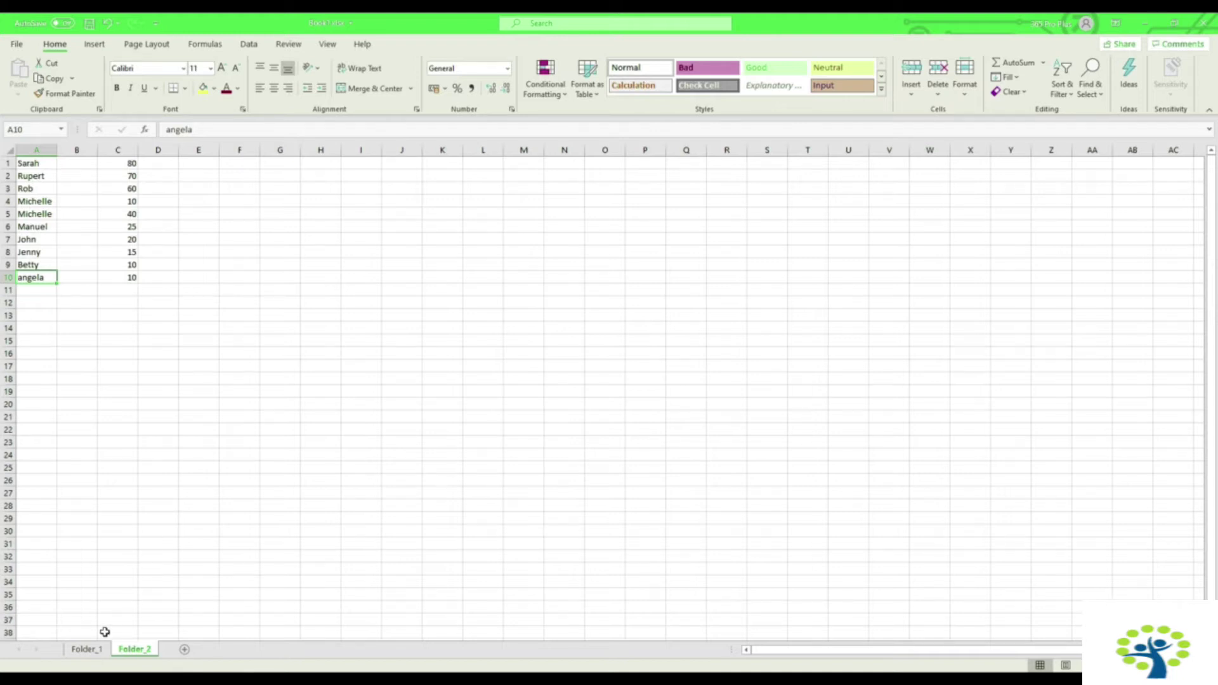
# Step: Set the font of cells A1:B3 on the Folder_1 sheet to Arial and compare them with the cells around them
pyautogui.click(98, 650)
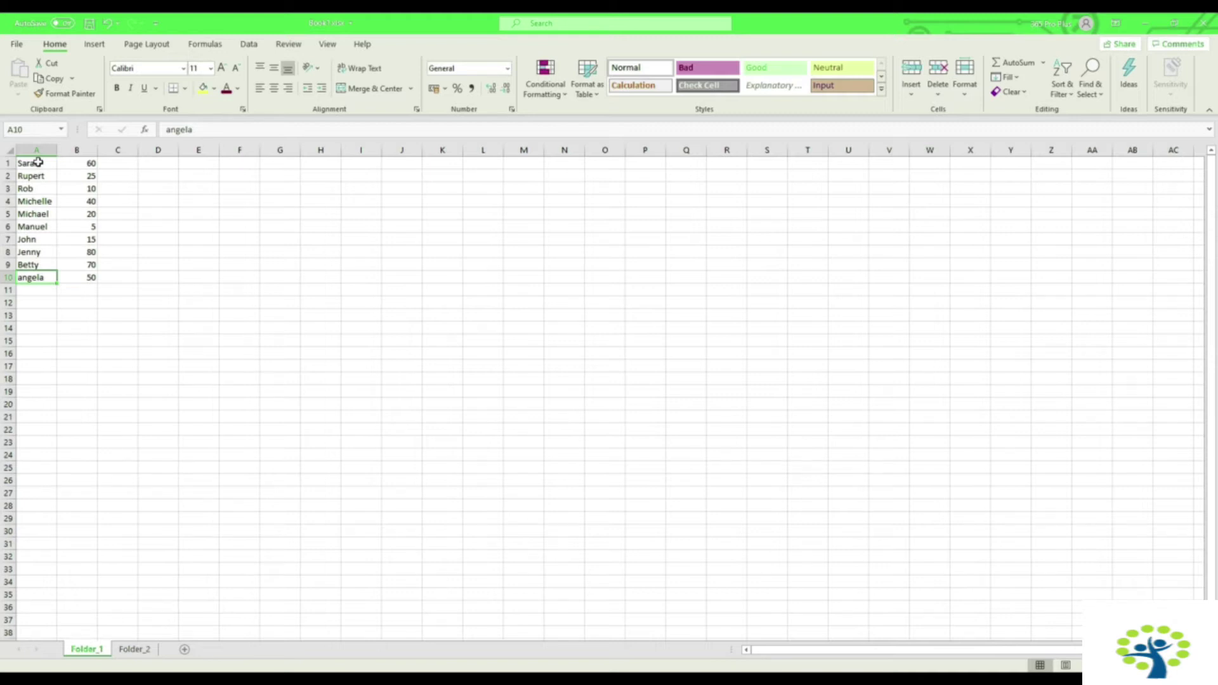
pyautogui.moveTo(38, 163); pyautogui.dragTo(74, 191)
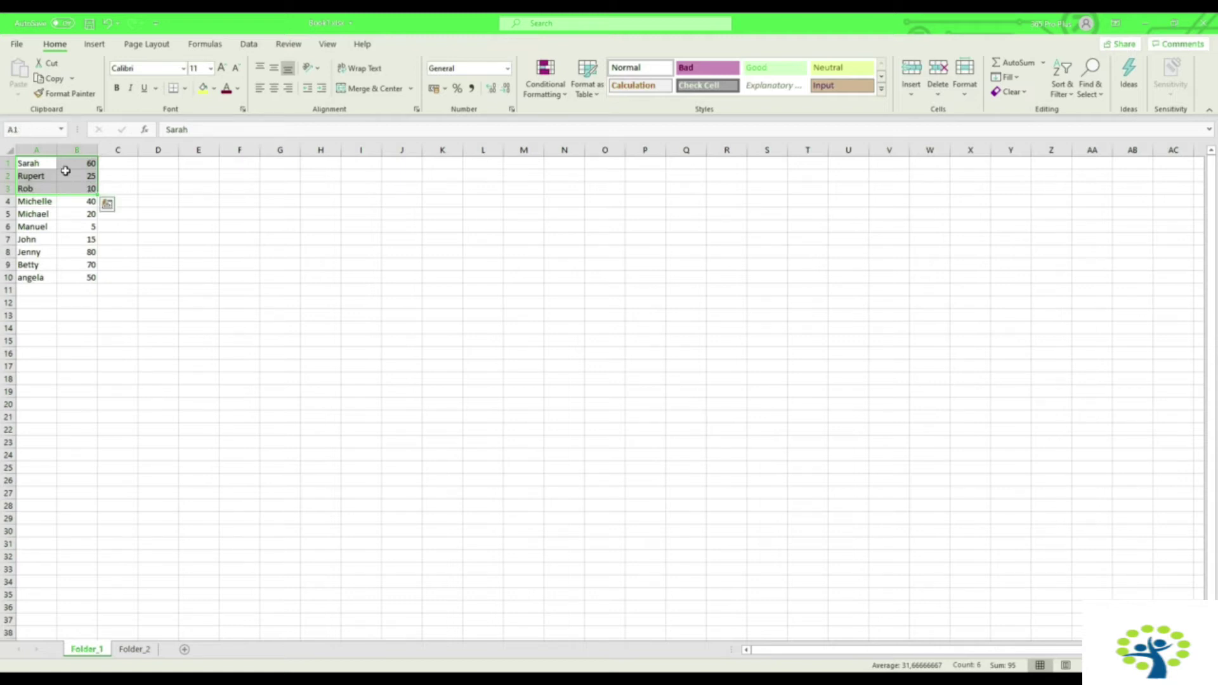
pyautogui.click(184, 68)
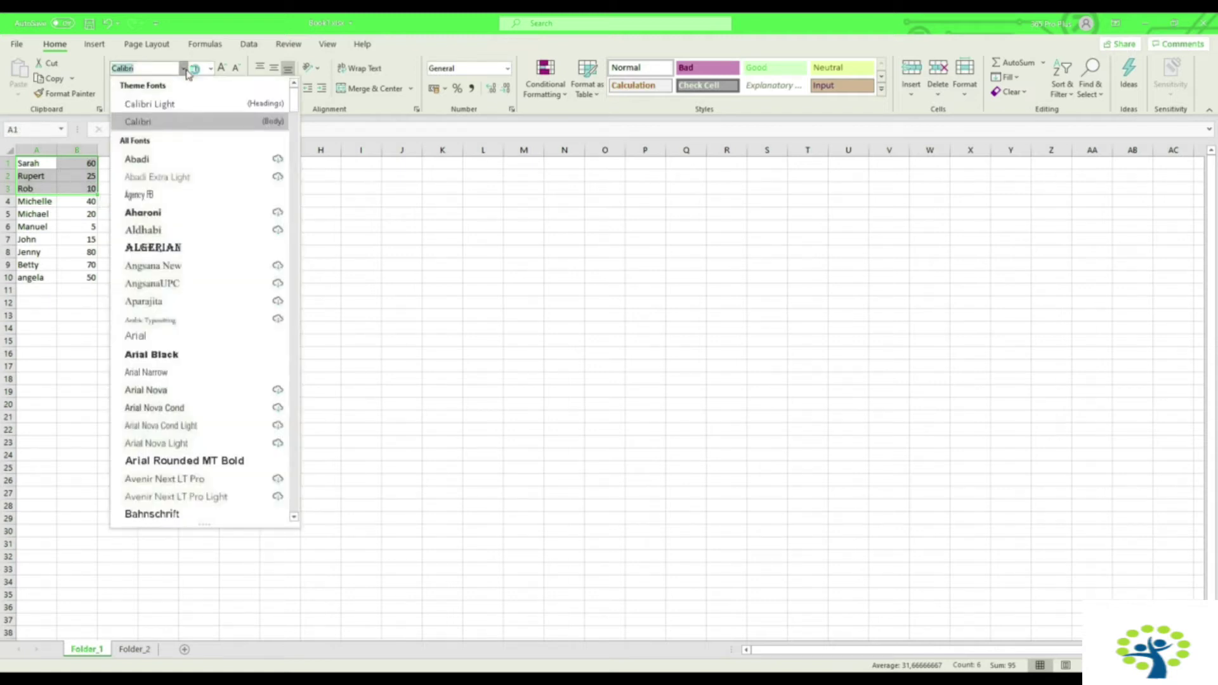
pyautogui.click(175, 338)
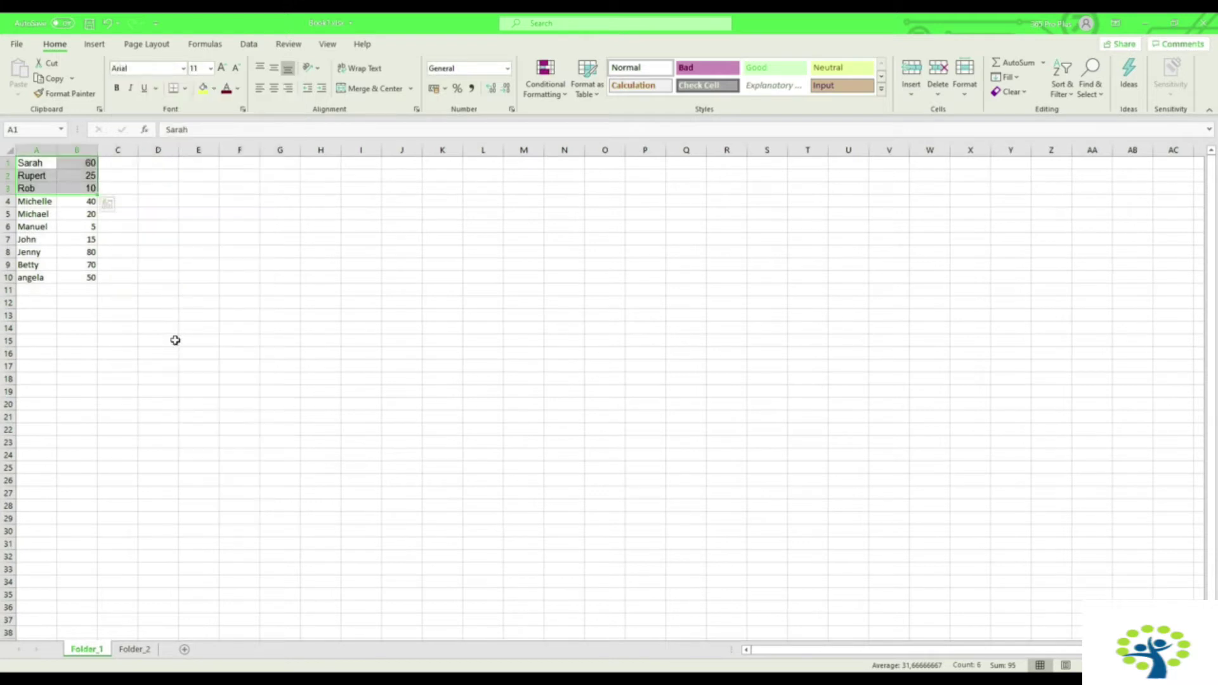
pyautogui.click(147, 239)
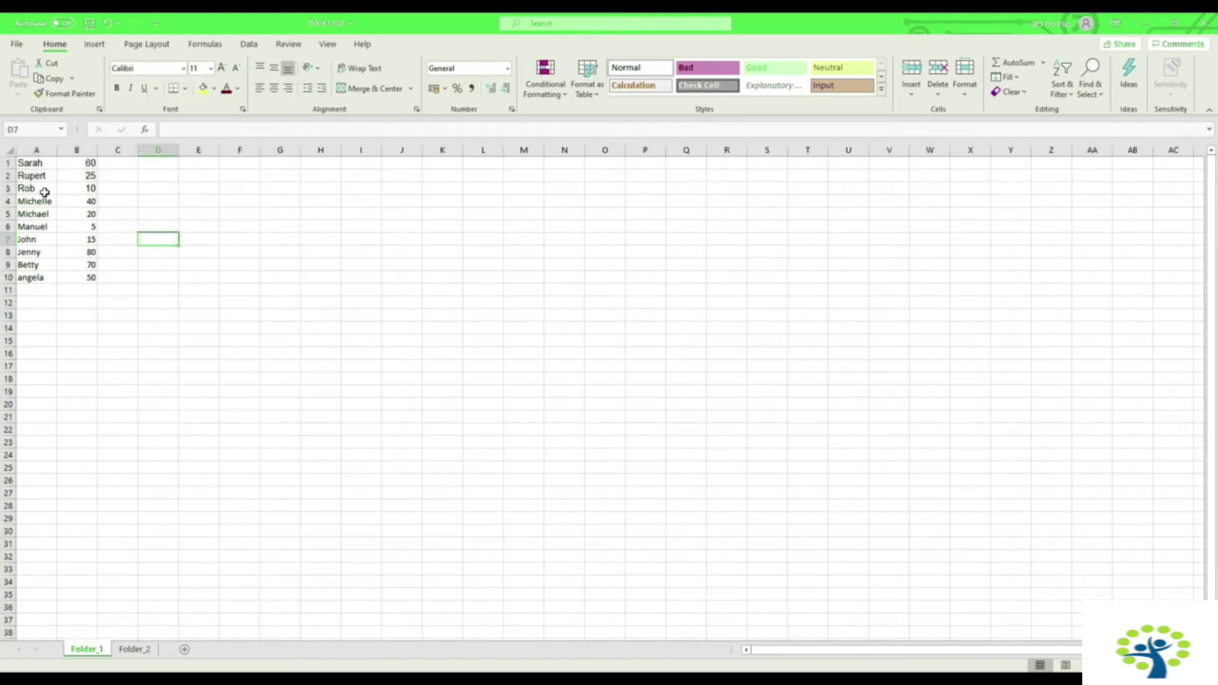
pyautogui.moveTo(45, 192); pyautogui.dragTo(43, 199)
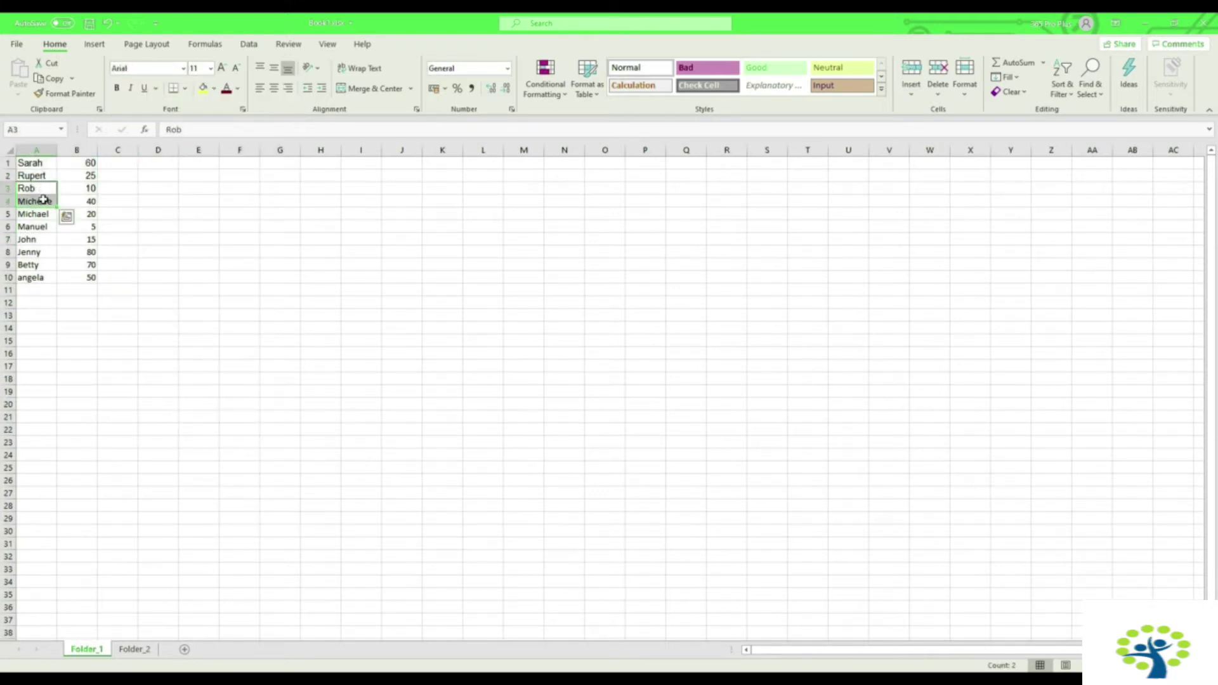
pyautogui.click(80, 189)
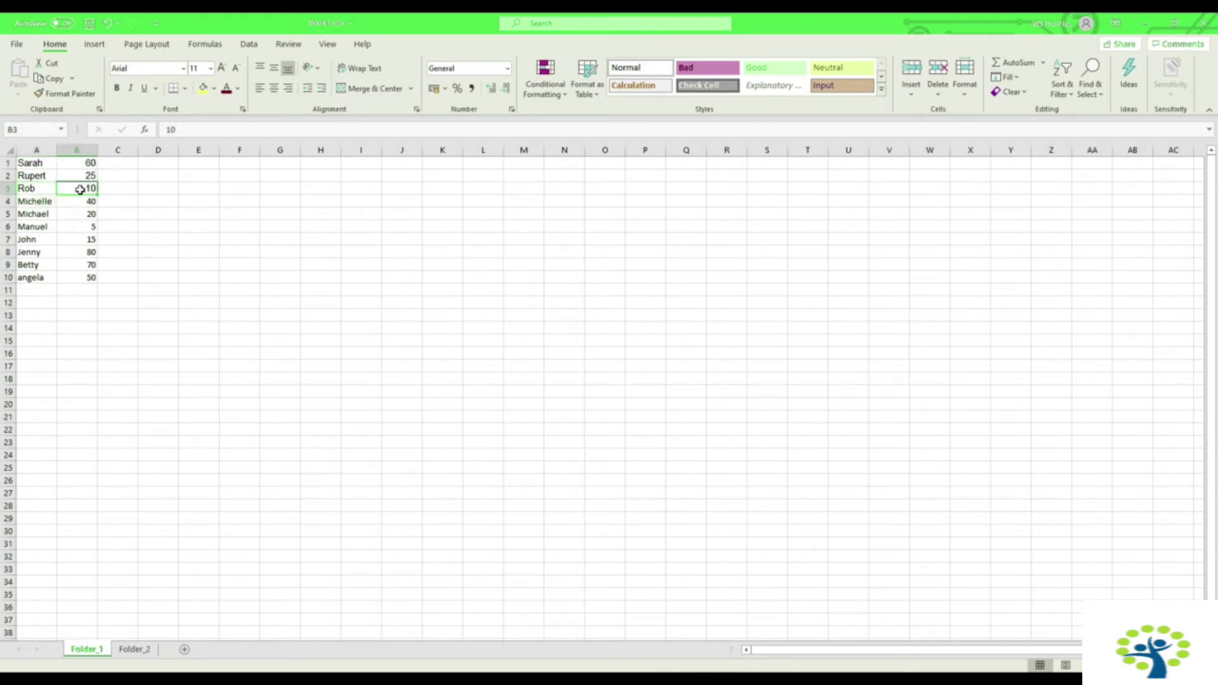
# Step: Set the font size of cells A1:B3 on the Folder_1 sheet to 14
pyautogui.moveTo(40, 165); pyautogui.dragTo(71, 188)
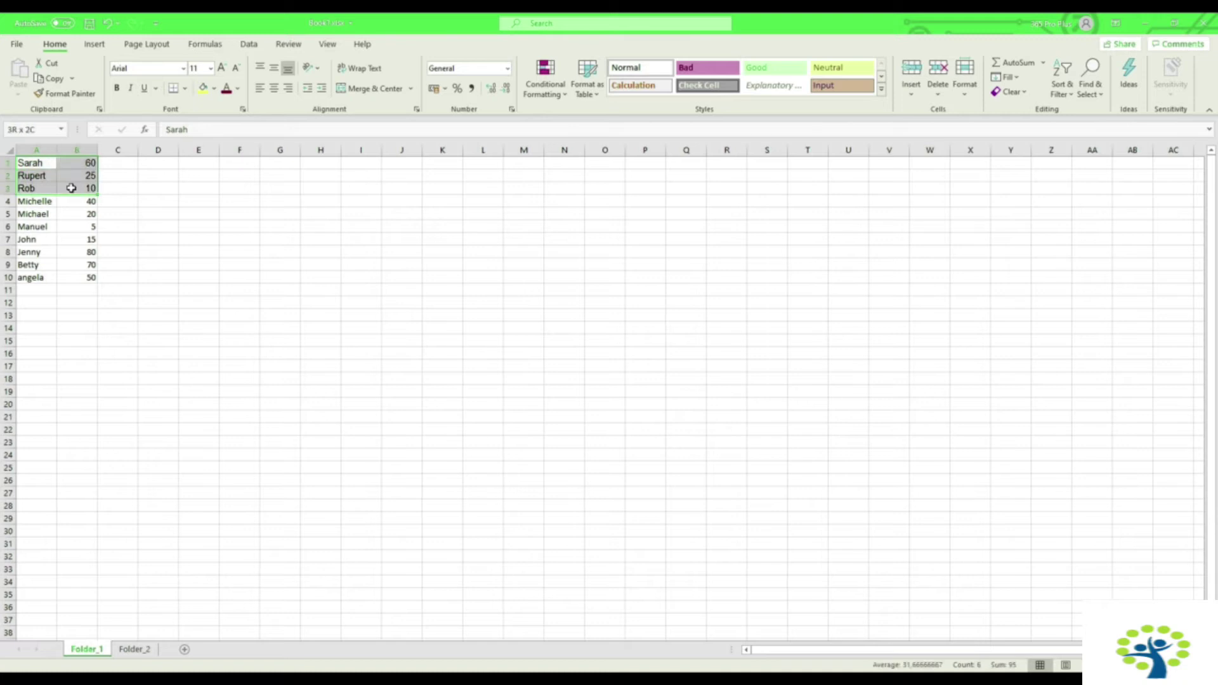
pyautogui.click(211, 68)
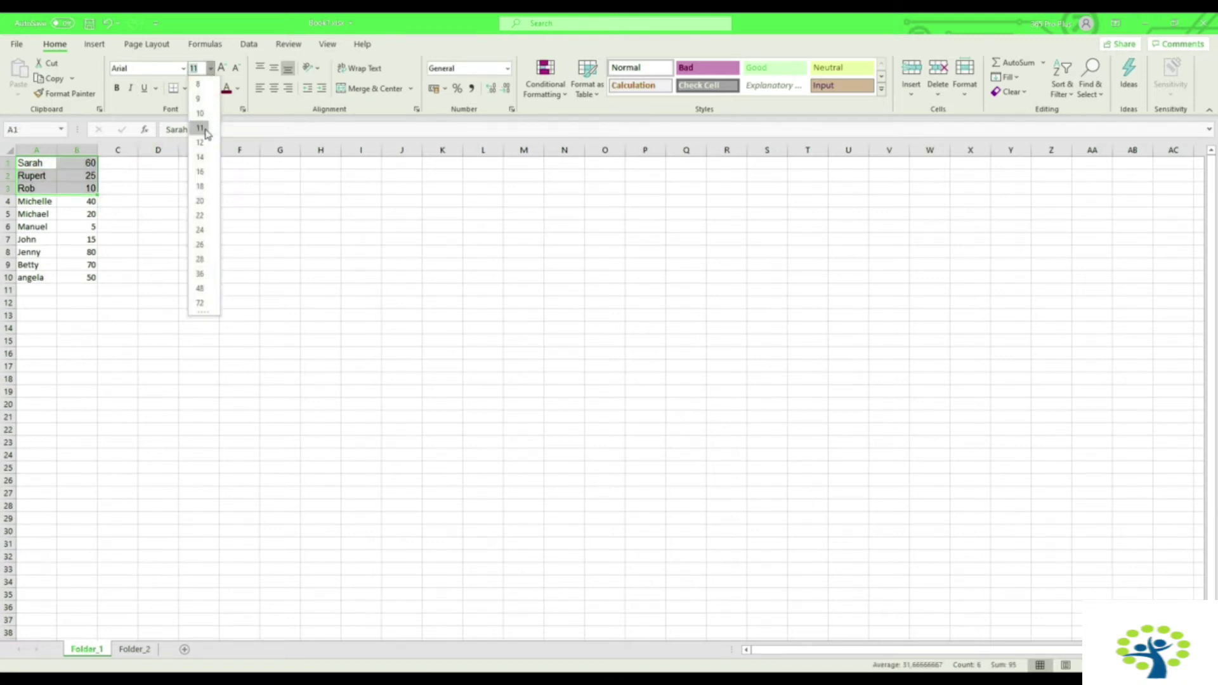
pyautogui.click(204, 162)
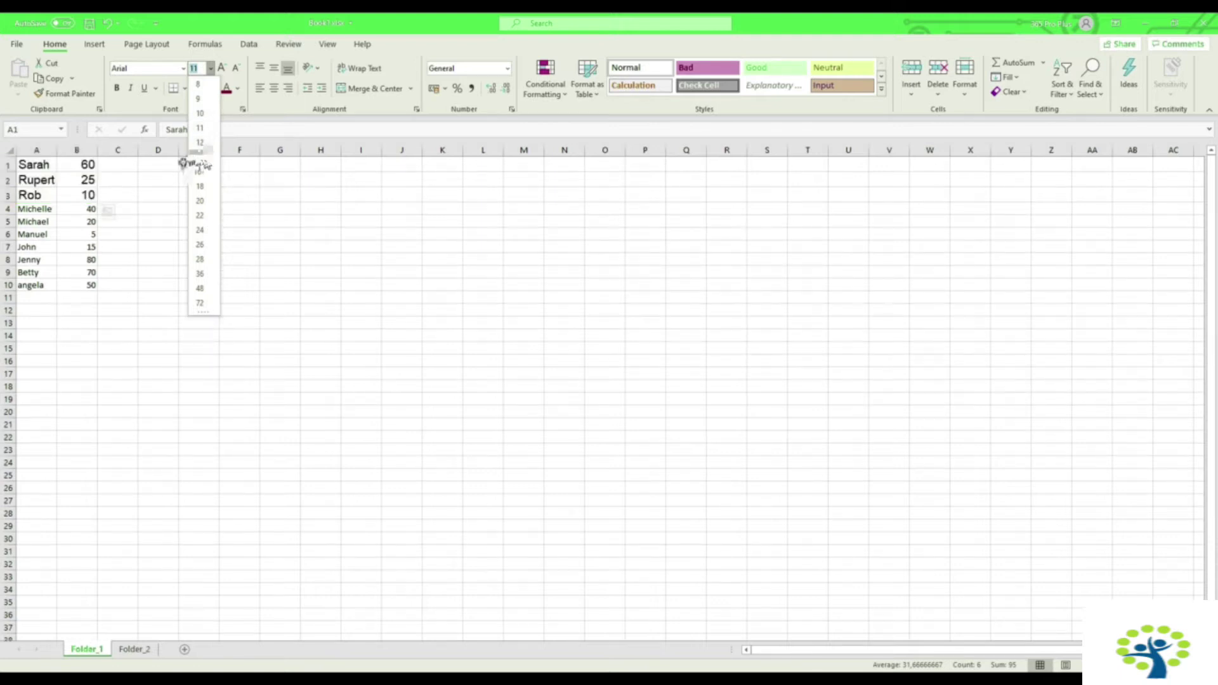
pyautogui.click(87, 174)
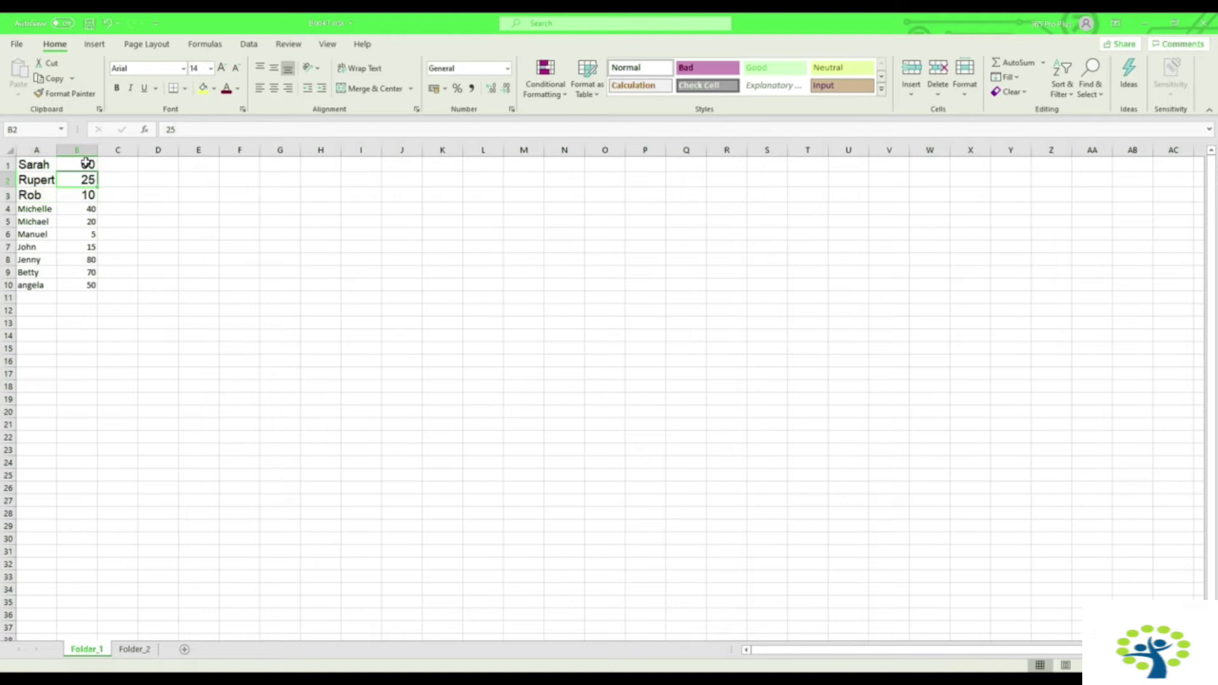
# Step: Increase the font size of cell B1 in steps to 20
pyautogui.click(87, 164)
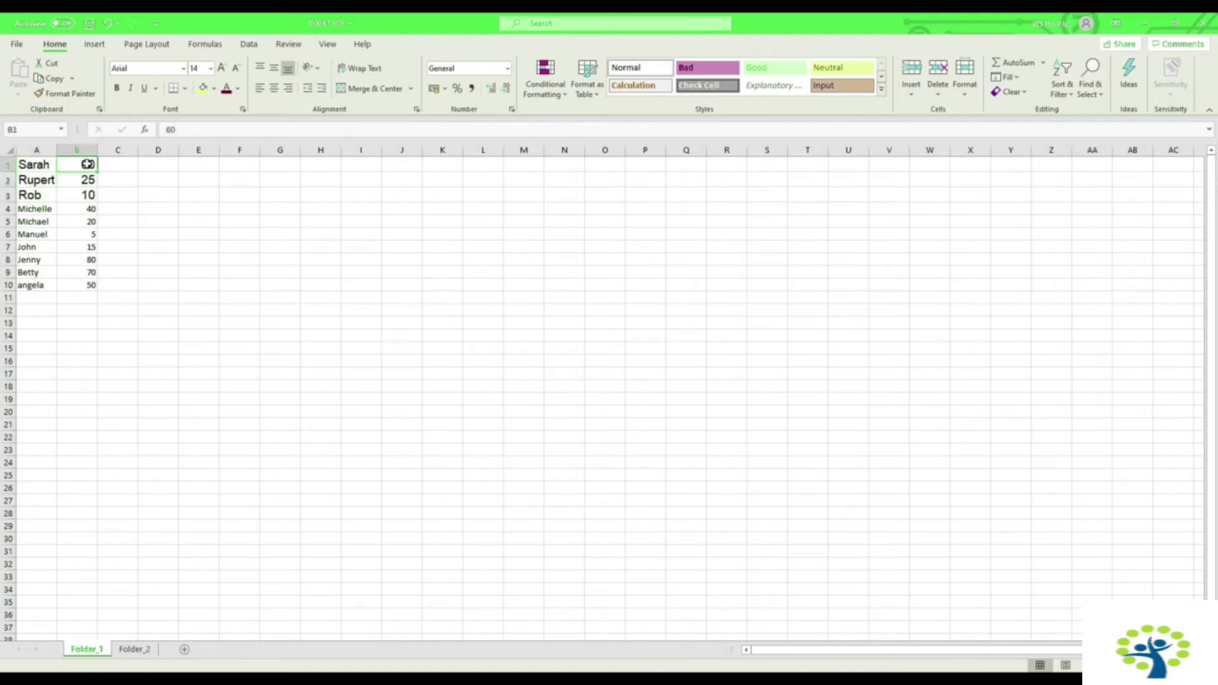
pyautogui.click(222, 68)
pyautogui.click(222, 68)
pyautogui.click(223, 68)
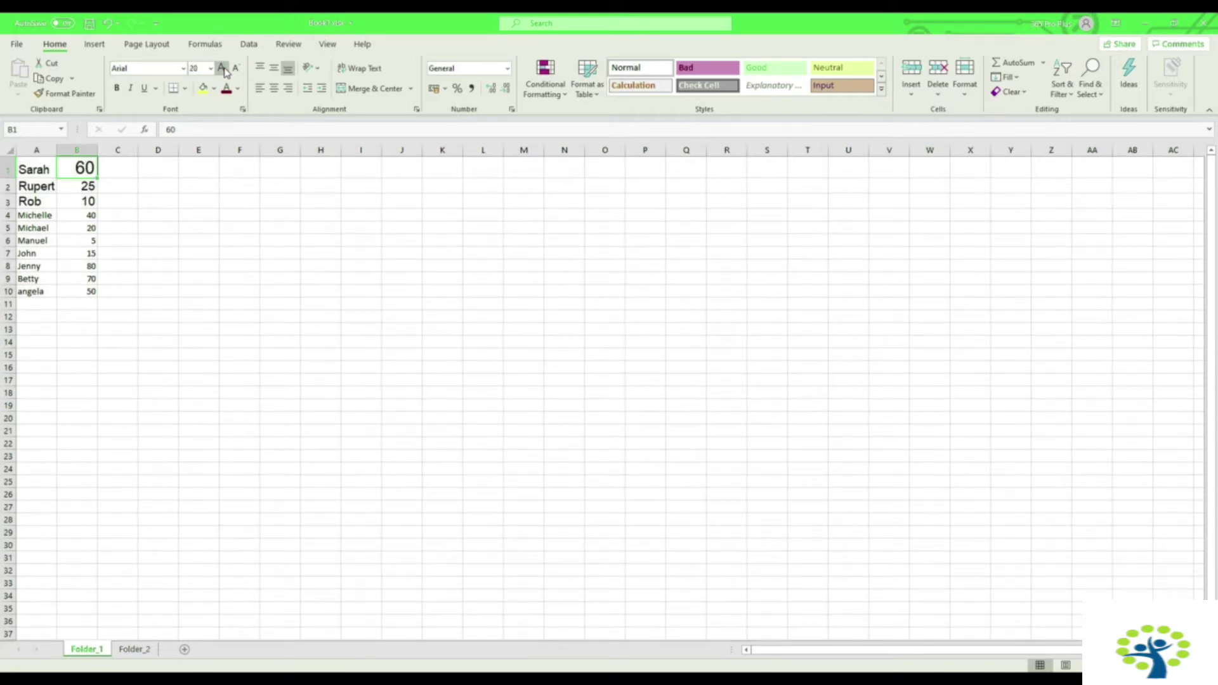
# Step: Decrease the font size of cell B1 in steps to 11
pyautogui.click(236, 68)
pyautogui.click(237, 70)
pyautogui.click(236, 69)
pyautogui.click(236, 70)
pyautogui.click(237, 71)
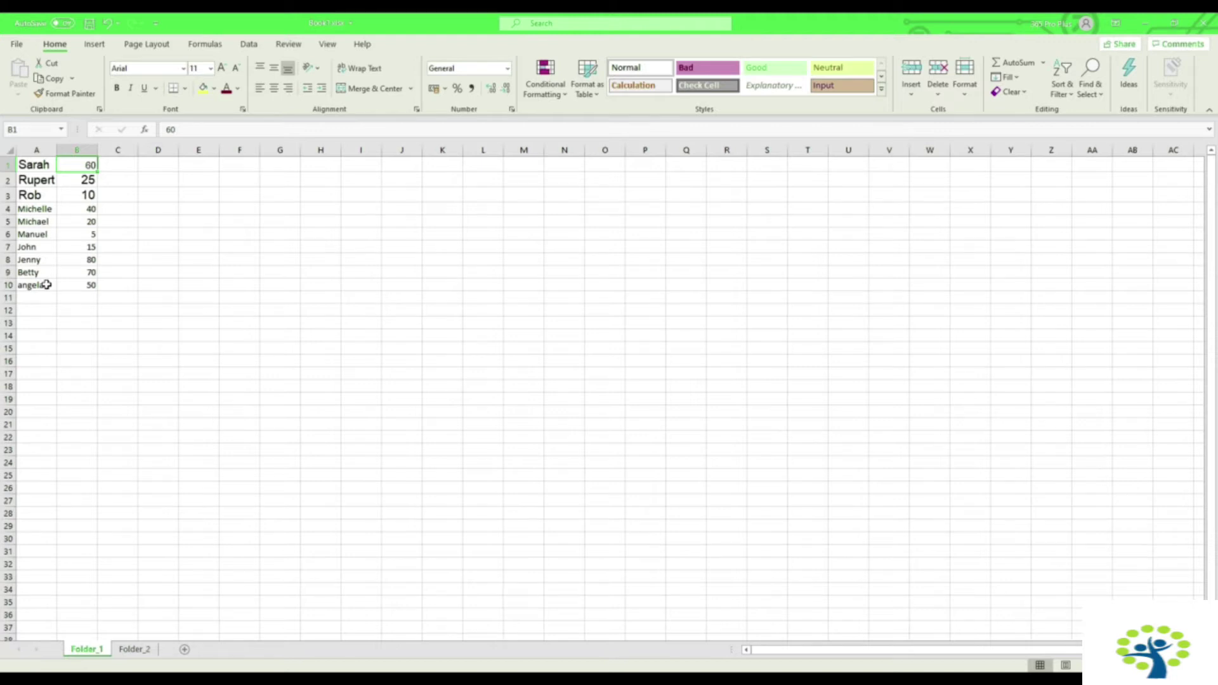
# Step: Make the name in A8 bold, the name in A9 italic and the name in A10 underlined
pyautogui.click(40, 261)
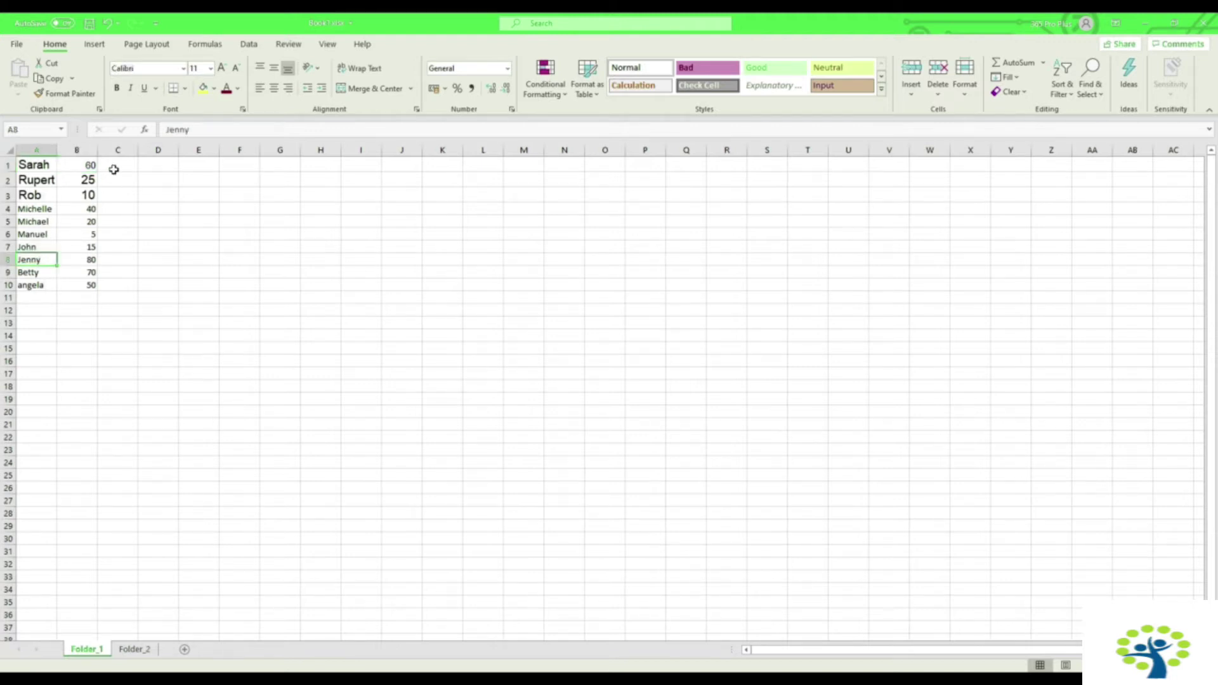
pyautogui.click(116, 87)
pyautogui.click(42, 273)
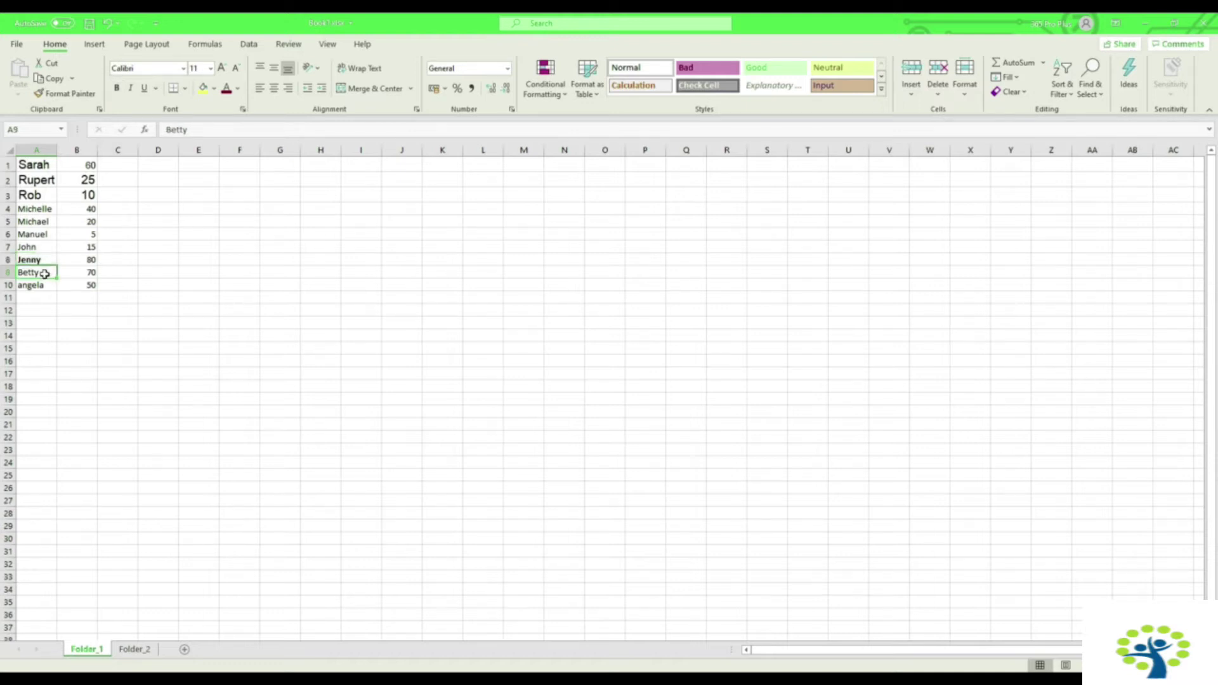
pyautogui.click(131, 89)
pyautogui.click(39, 285)
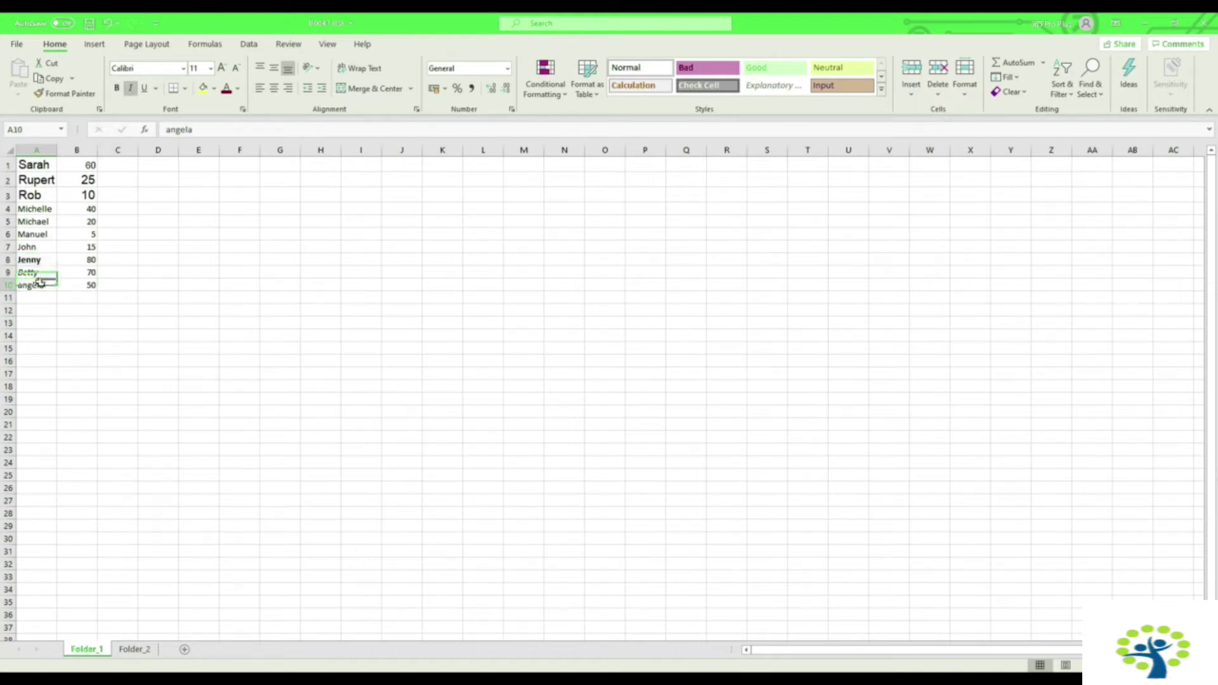
pyautogui.click(144, 88)
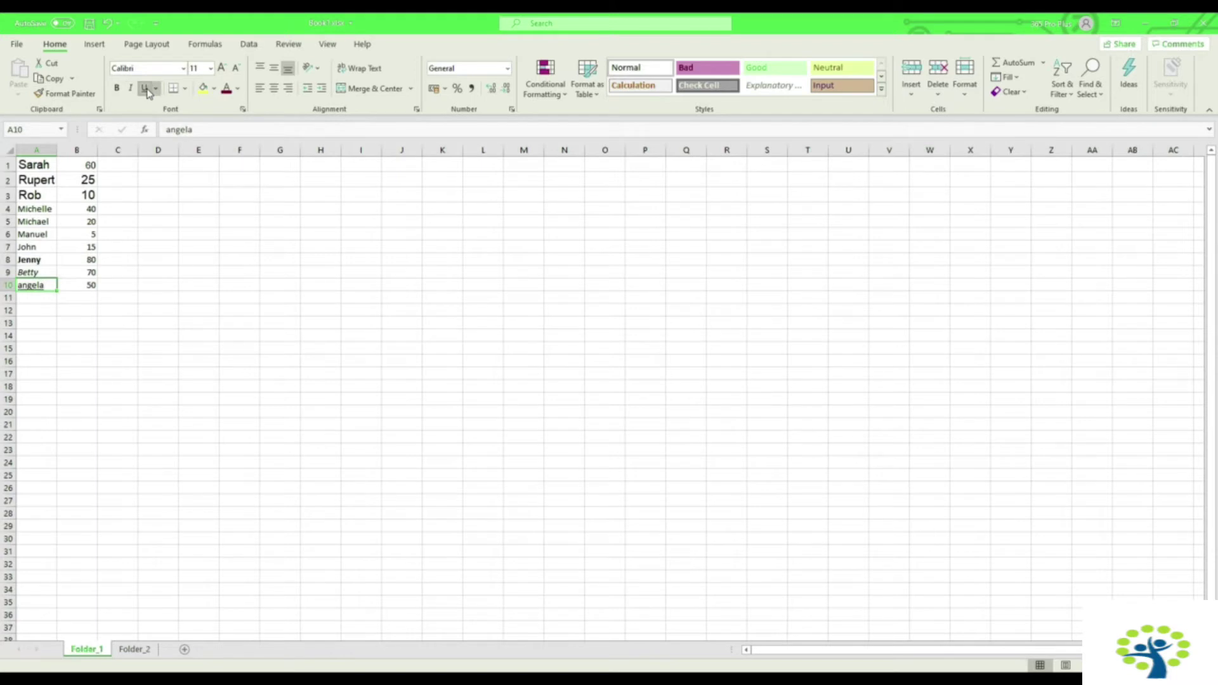
# Step: Set the font color of B8 to dark red, B9 to light green and B10 to a dark teal theme shade
pyautogui.click(85, 260)
pyautogui.click(112, 248)
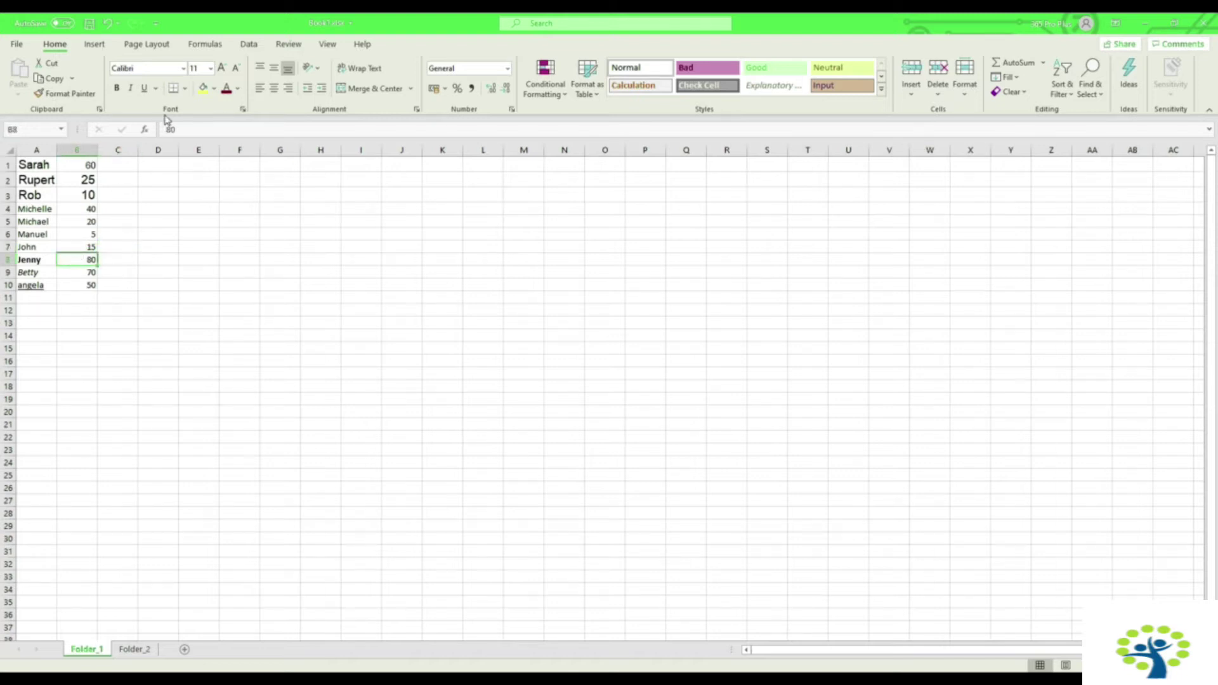
pyautogui.click(227, 90)
pyautogui.click(91, 274)
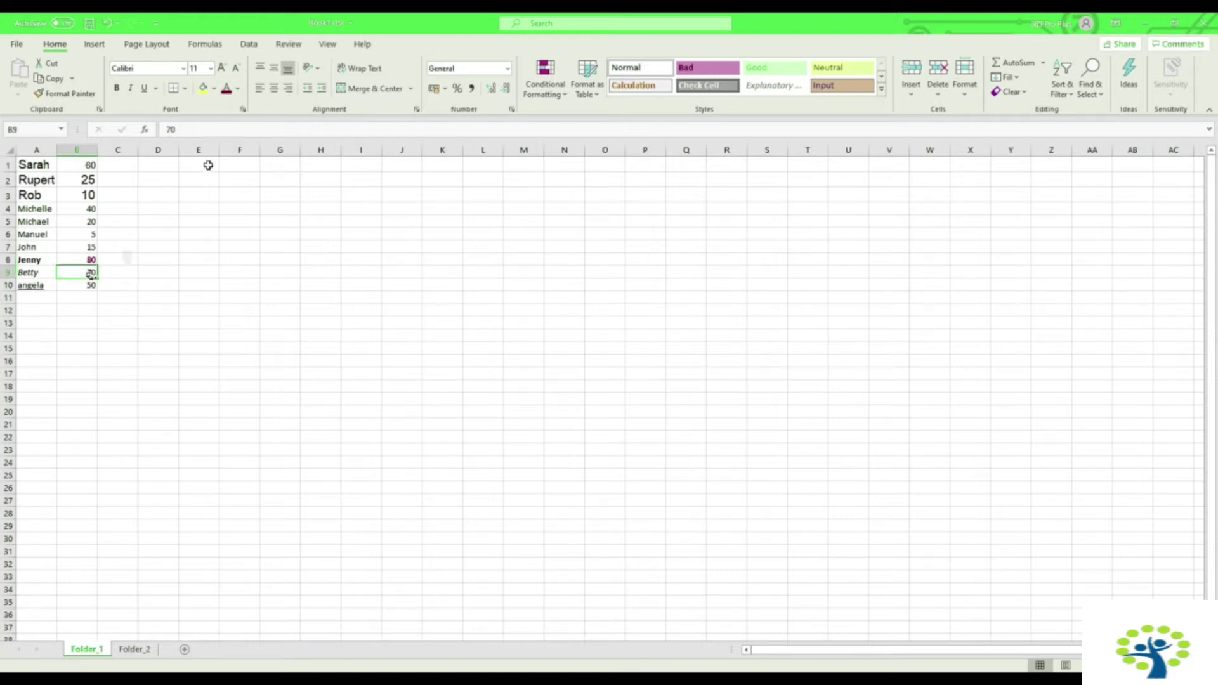
pyautogui.click(238, 90)
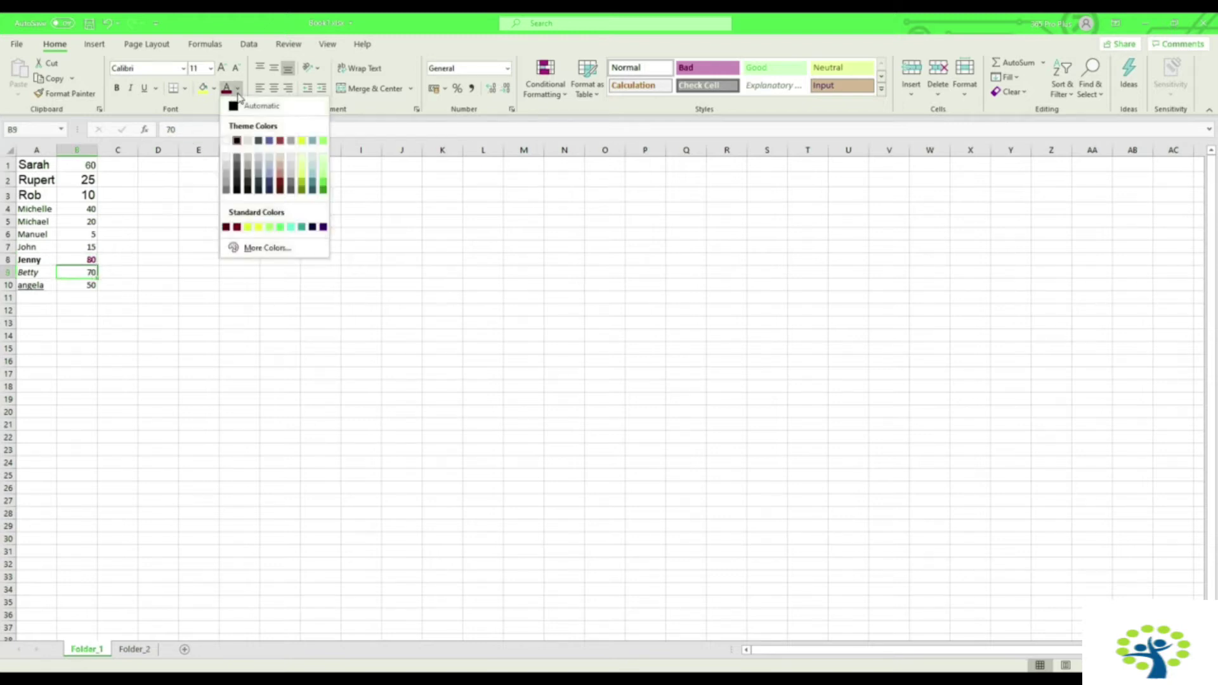
pyautogui.click(323, 142)
pyautogui.click(90, 284)
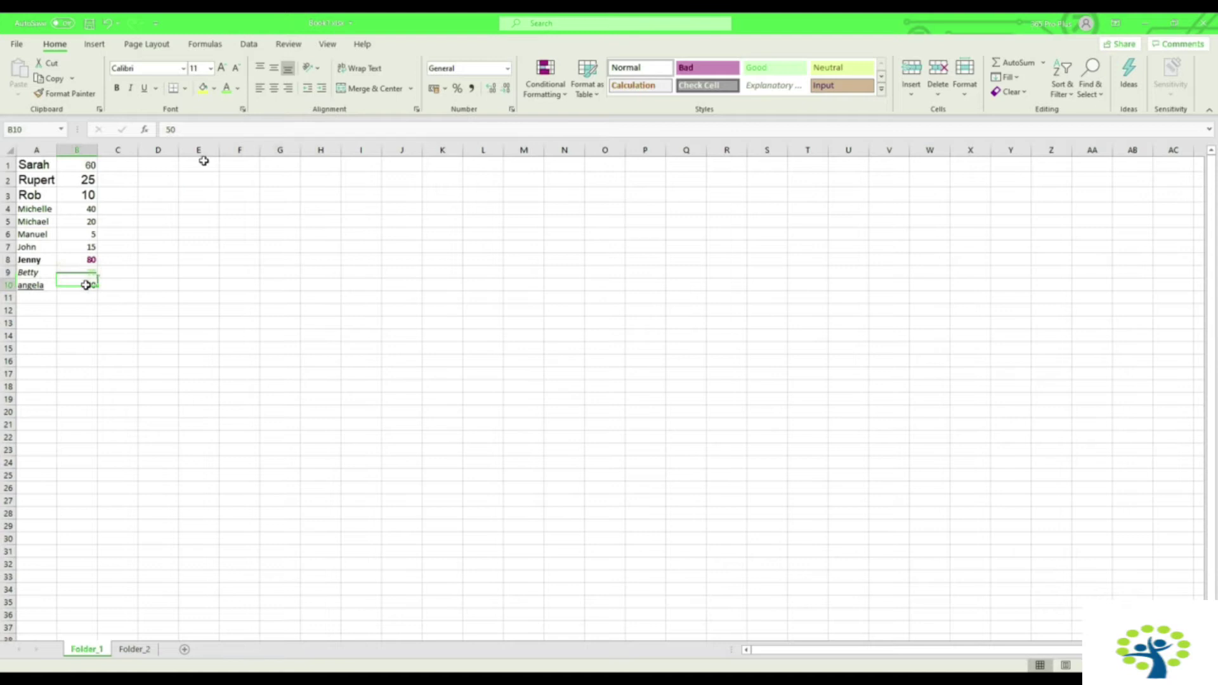
pyautogui.click(238, 89)
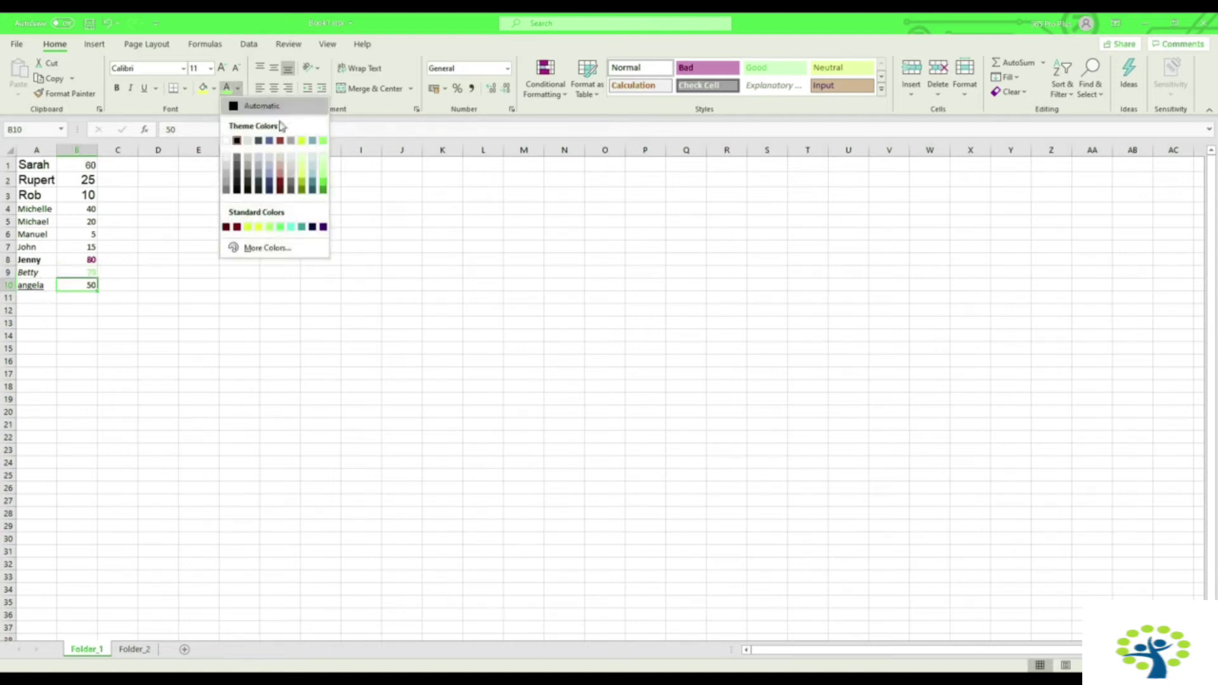
pyautogui.click(303, 188)
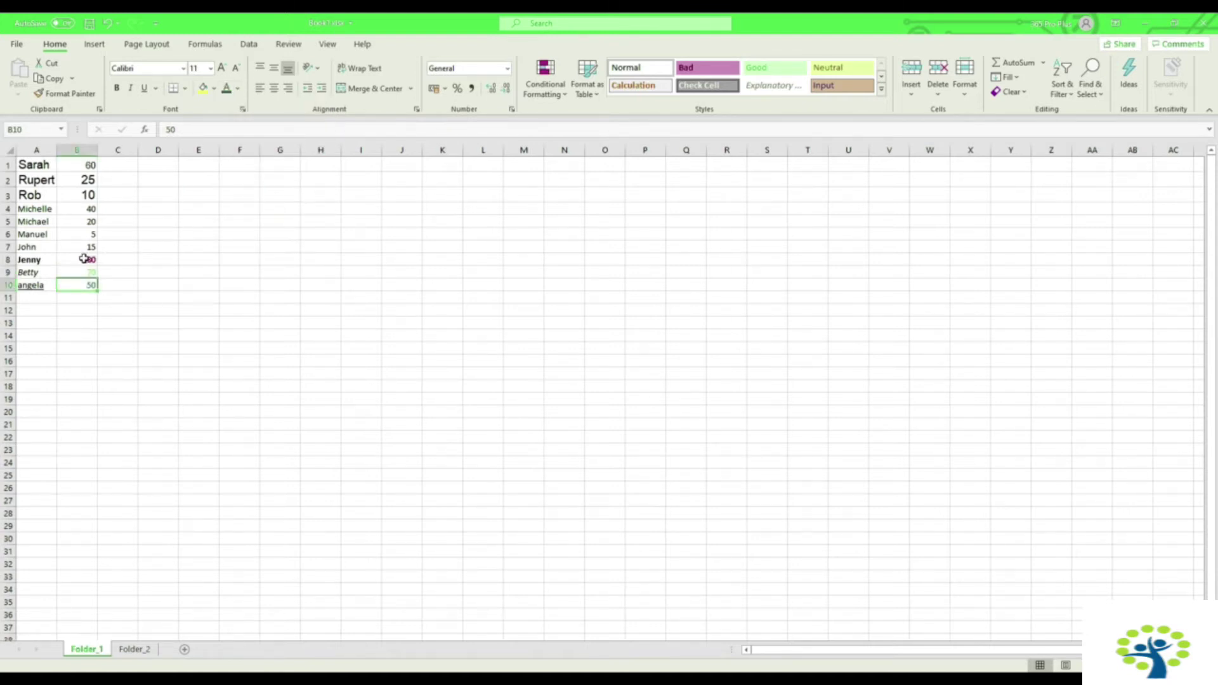
# Step: Fill cells A8:B8 with a light beige theme color and A9:B9 with the standard light green
pyautogui.moveTo(84, 258); pyautogui.dragTo(54, 254)
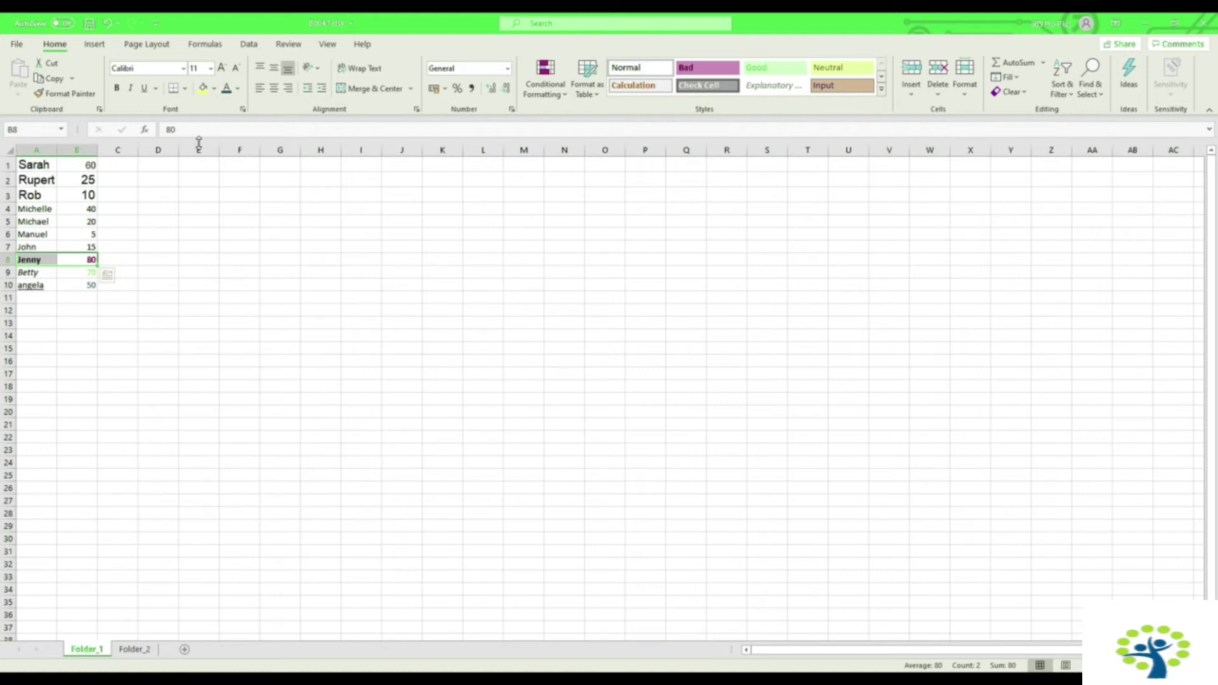
pyautogui.click(215, 90)
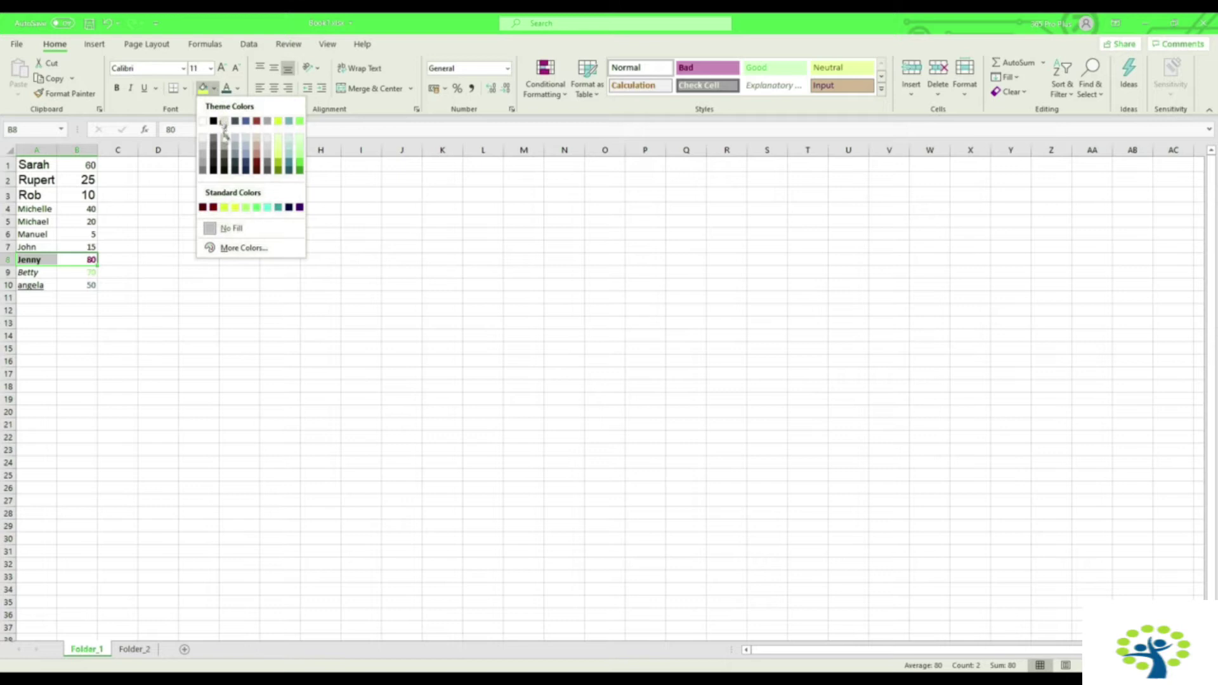
pyautogui.click(257, 145)
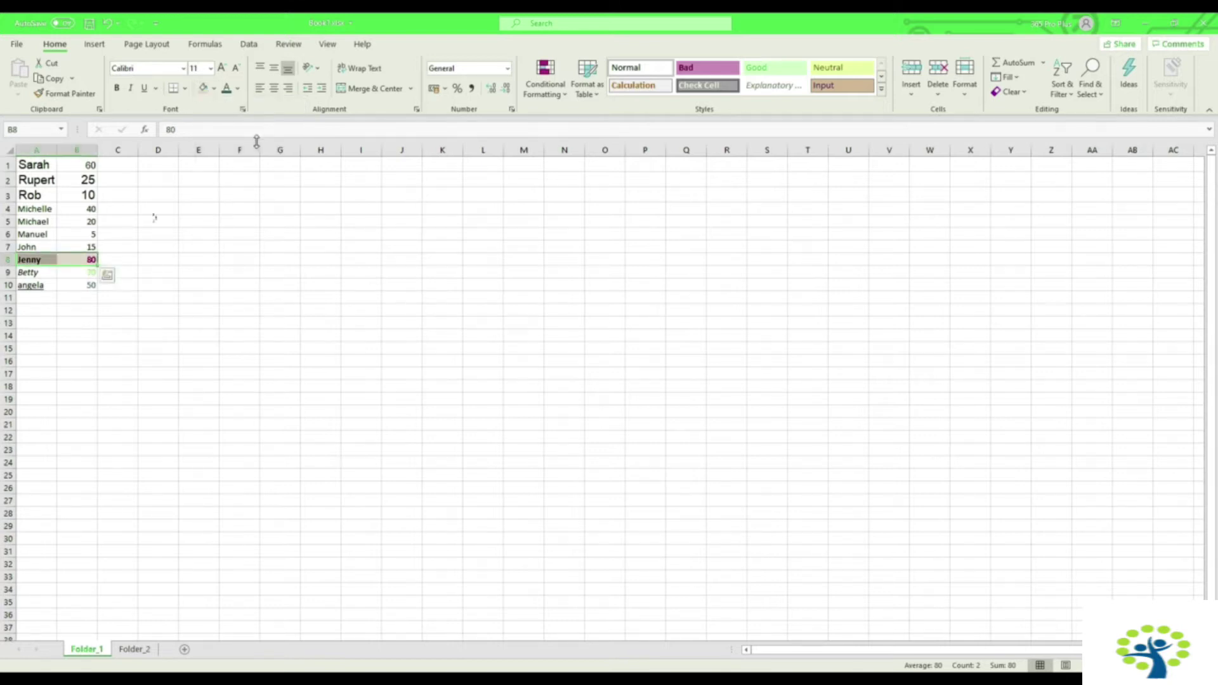
pyautogui.moveTo(74, 274); pyautogui.dragTo(54, 271)
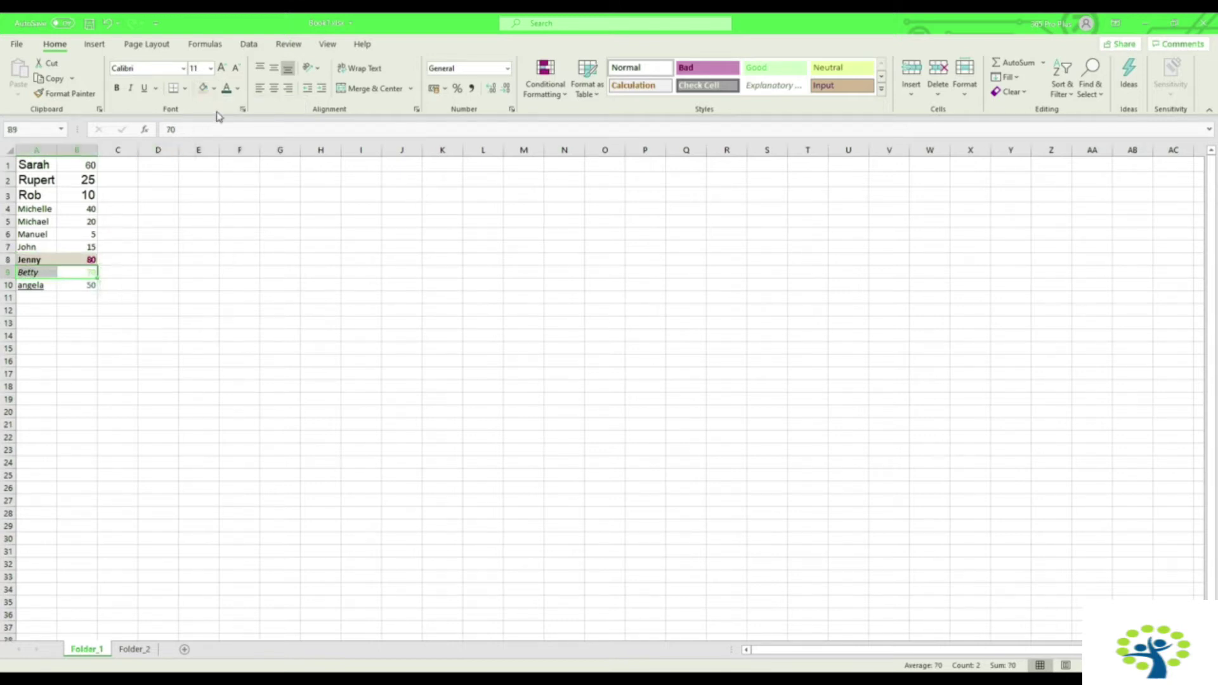
pyautogui.click(215, 89)
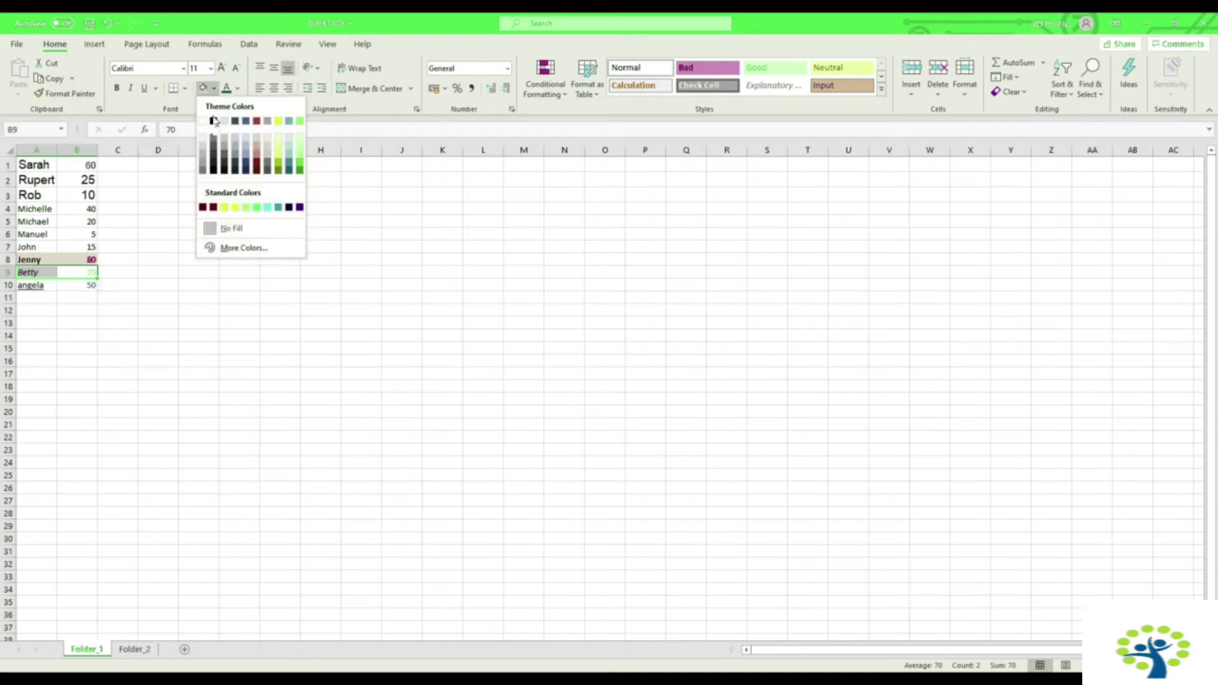
pyautogui.click(245, 207)
# Step: Fill cells A10:B10 with a custom yellow-green picked from the color spectrum and slightly lightened
pyautogui.moveTo(92, 283); pyautogui.dragTo(50, 283)
pyautogui.click(215, 89)
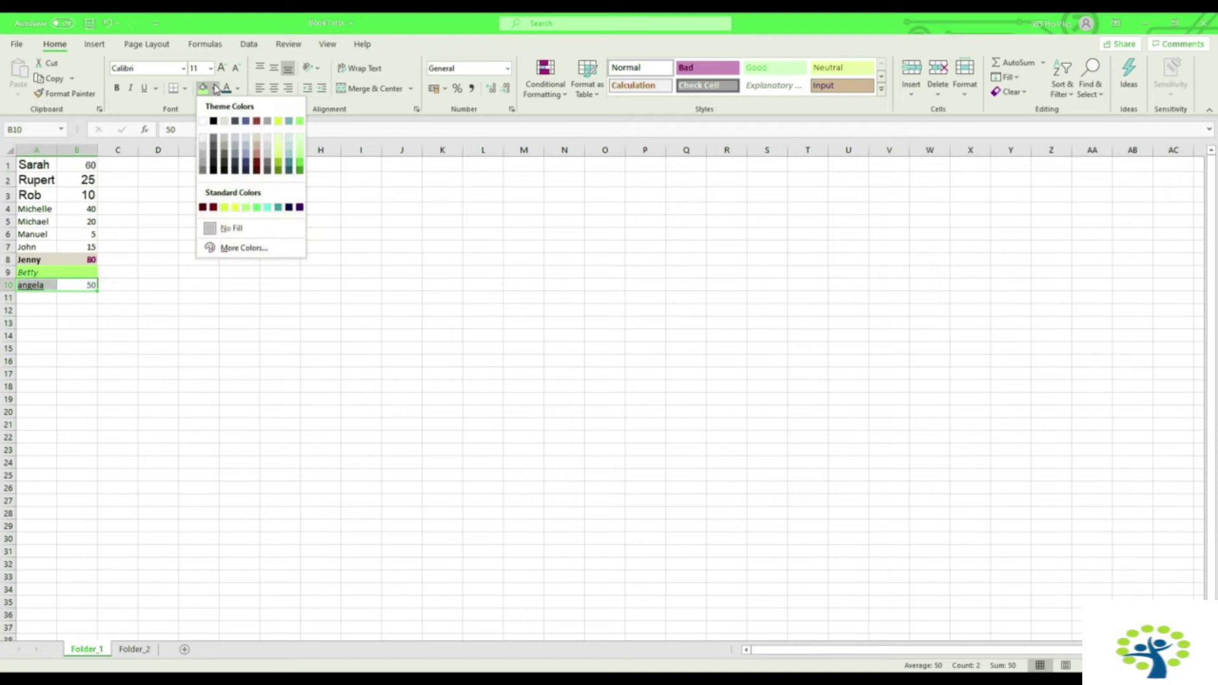
pyautogui.click(250, 250)
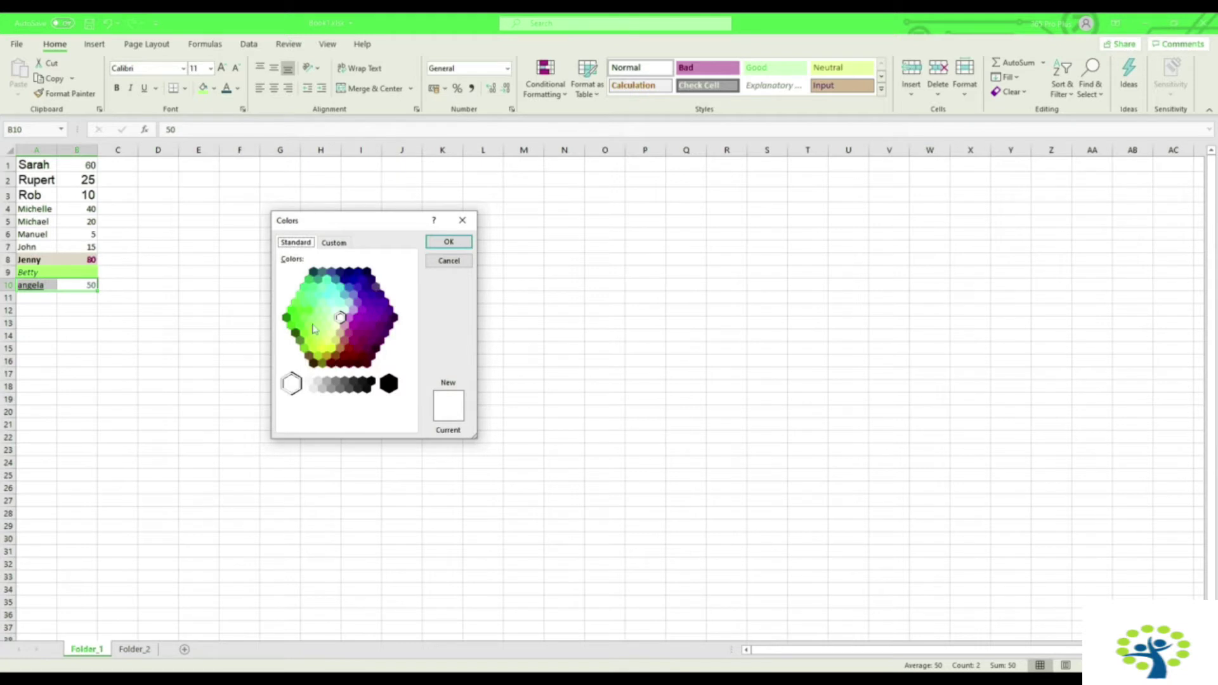
pyautogui.click(353, 280)
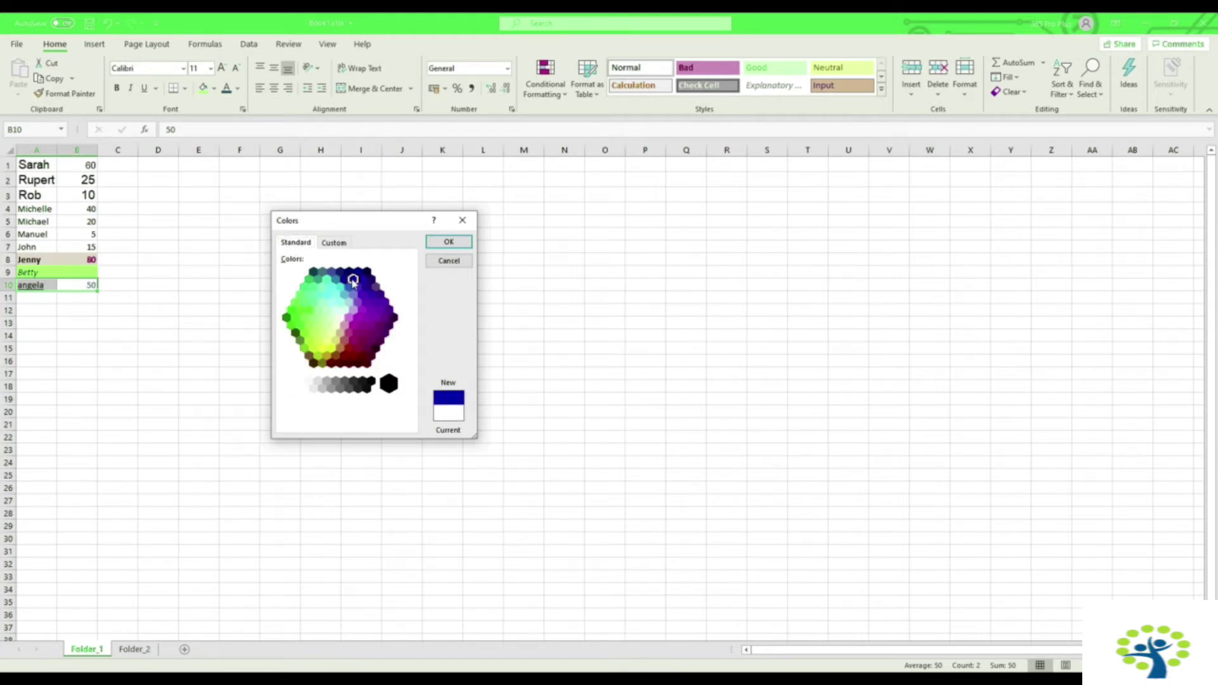
pyautogui.click(379, 295)
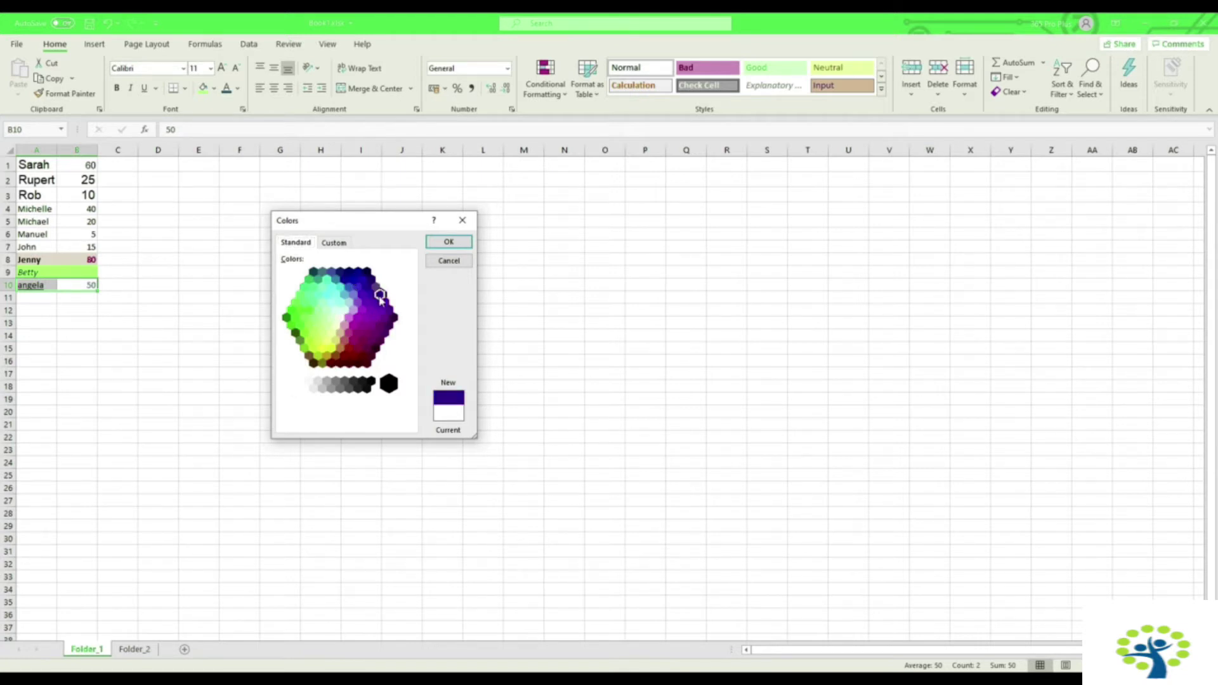
pyautogui.click(335, 244)
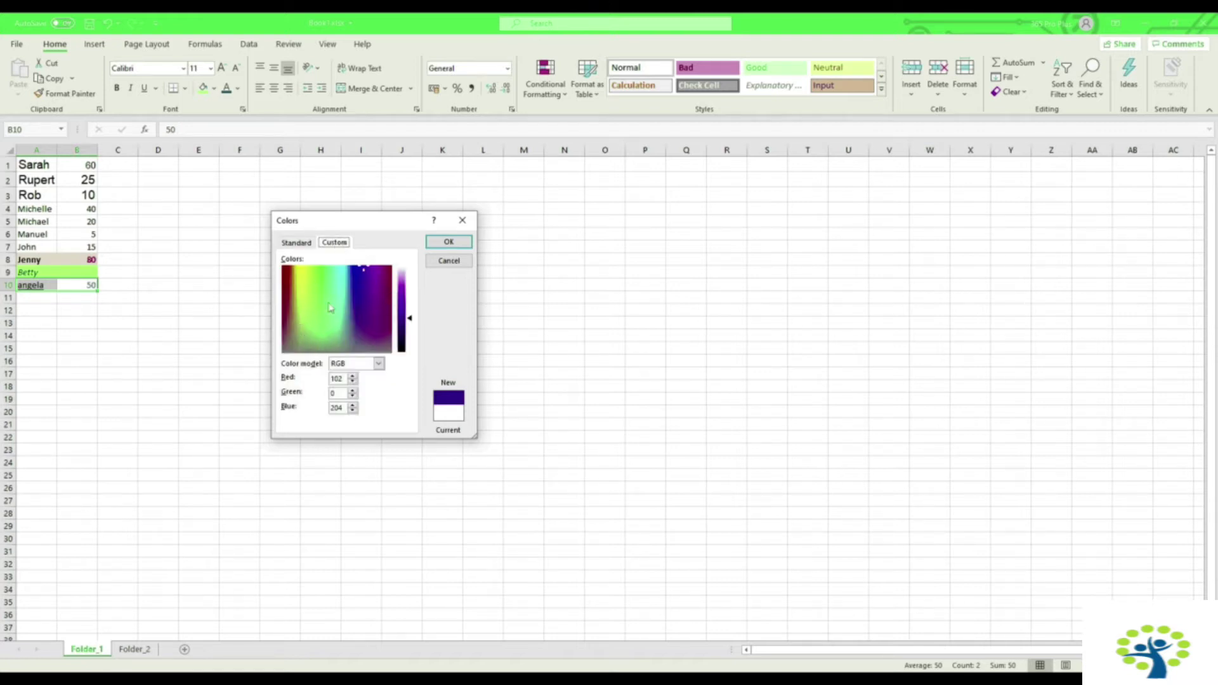
pyautogui.click(303, 303)
pyautogui.click(300, 306)
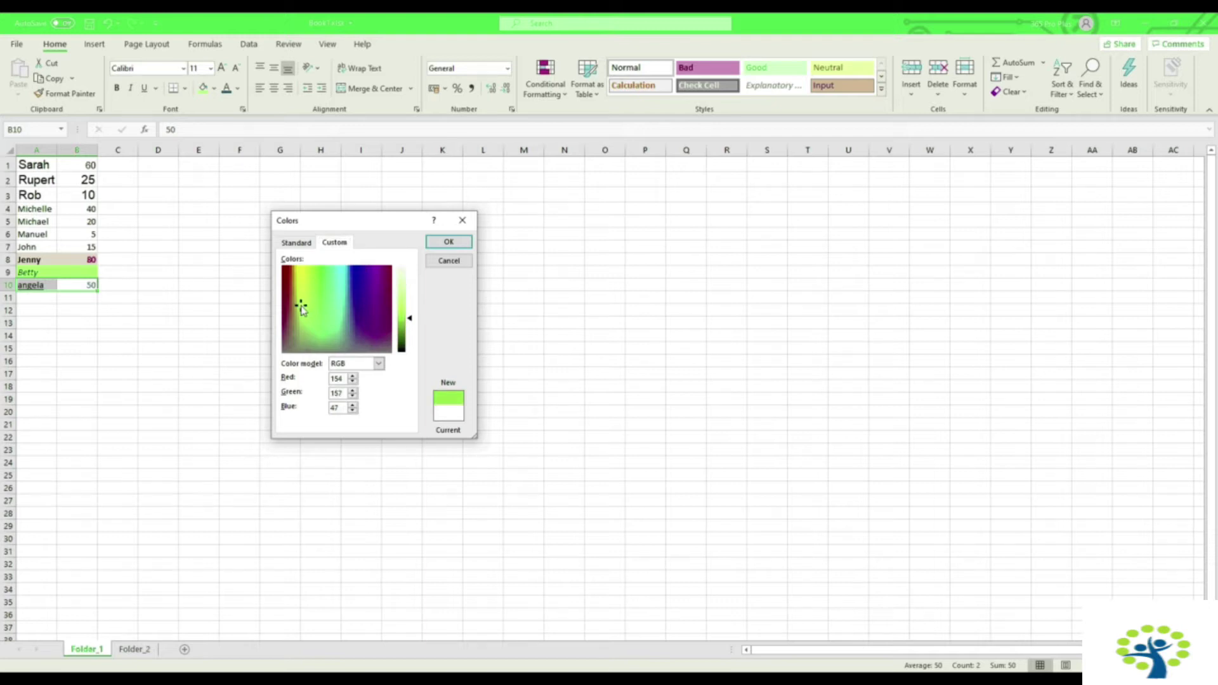
pyautogui.moveTo(410, 317); pyautogui.dragTo(409, 311)
pyautogui.click(435, 242)
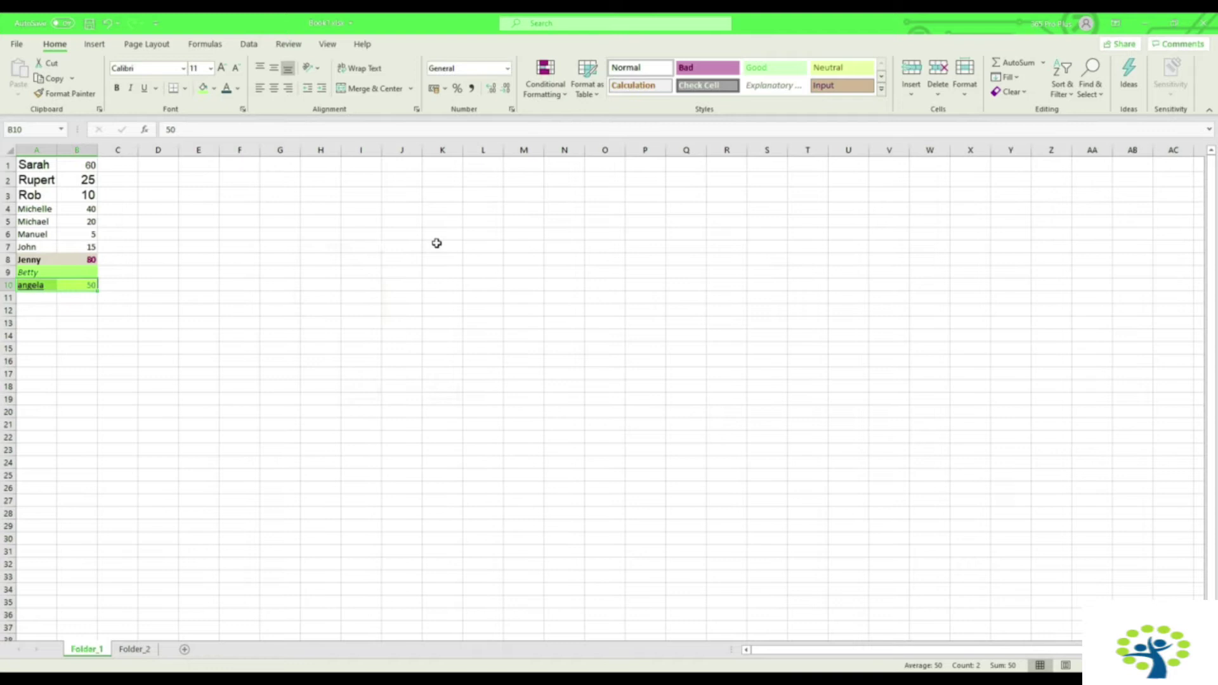
pyautogui.click(361, 247)
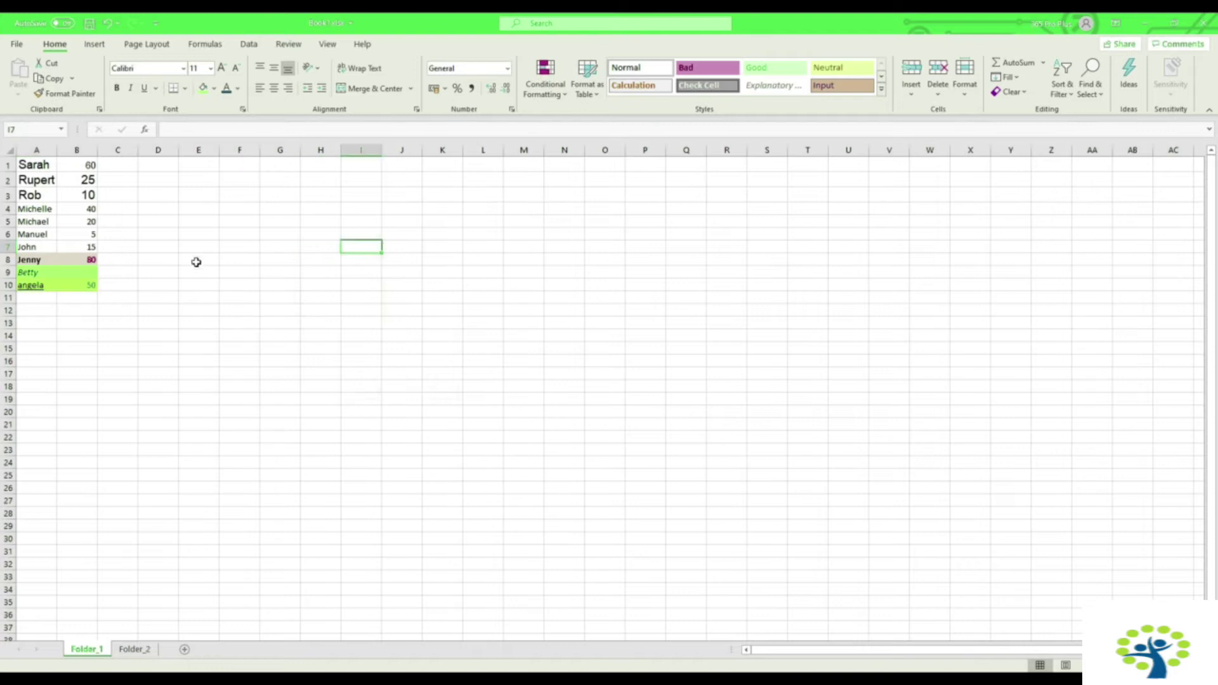
# Step: Remove the bold and italic formatting from cells A8:B10 and the underline from A10
pyautogui.click(81, 287)
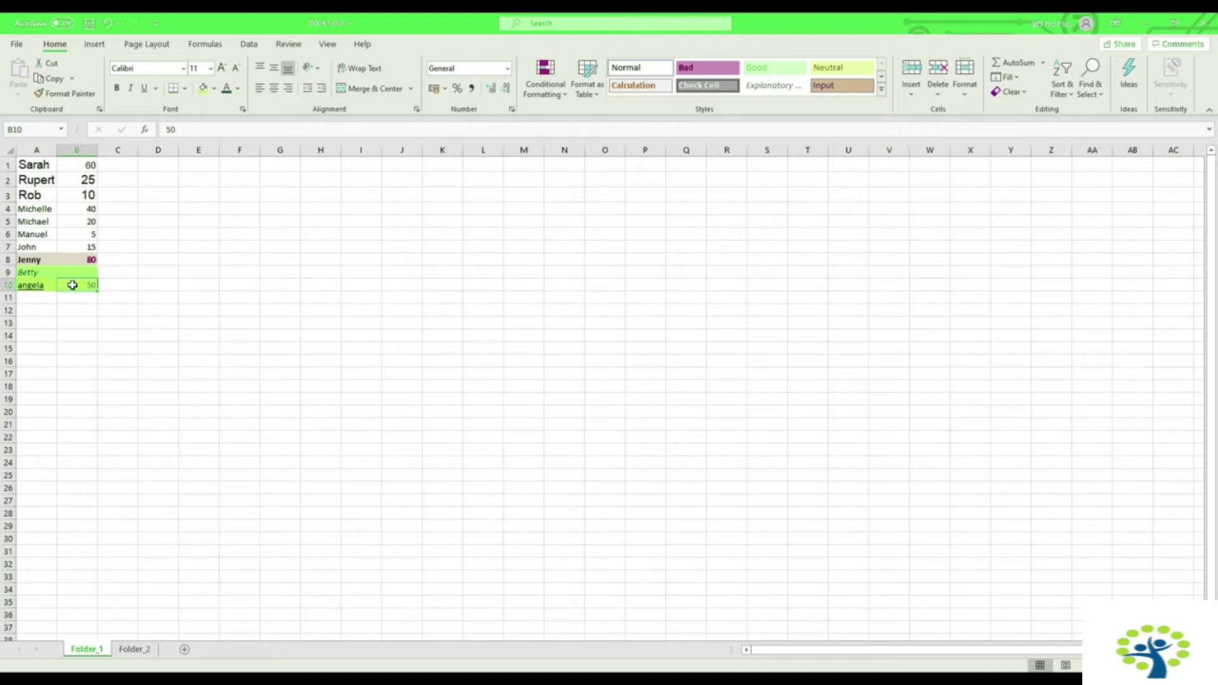
pyautogui.moveTo(65, 283); pyautogui.dragTo(41, 262)
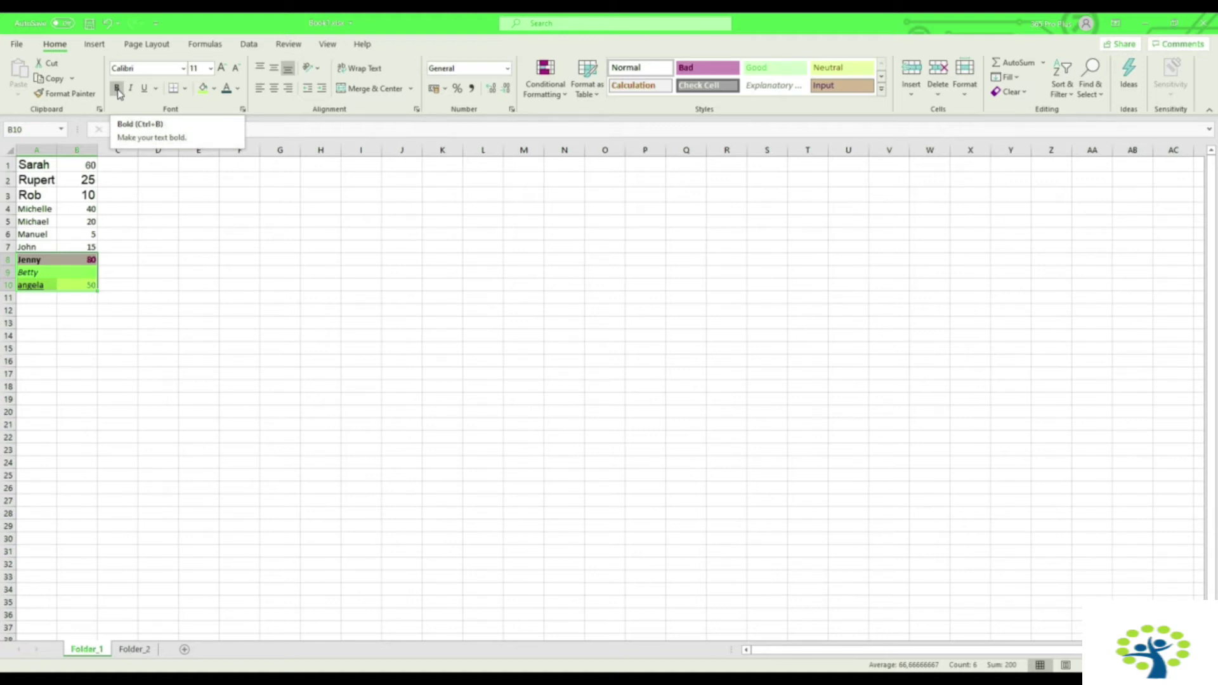
pyautogui.click(118, 88)
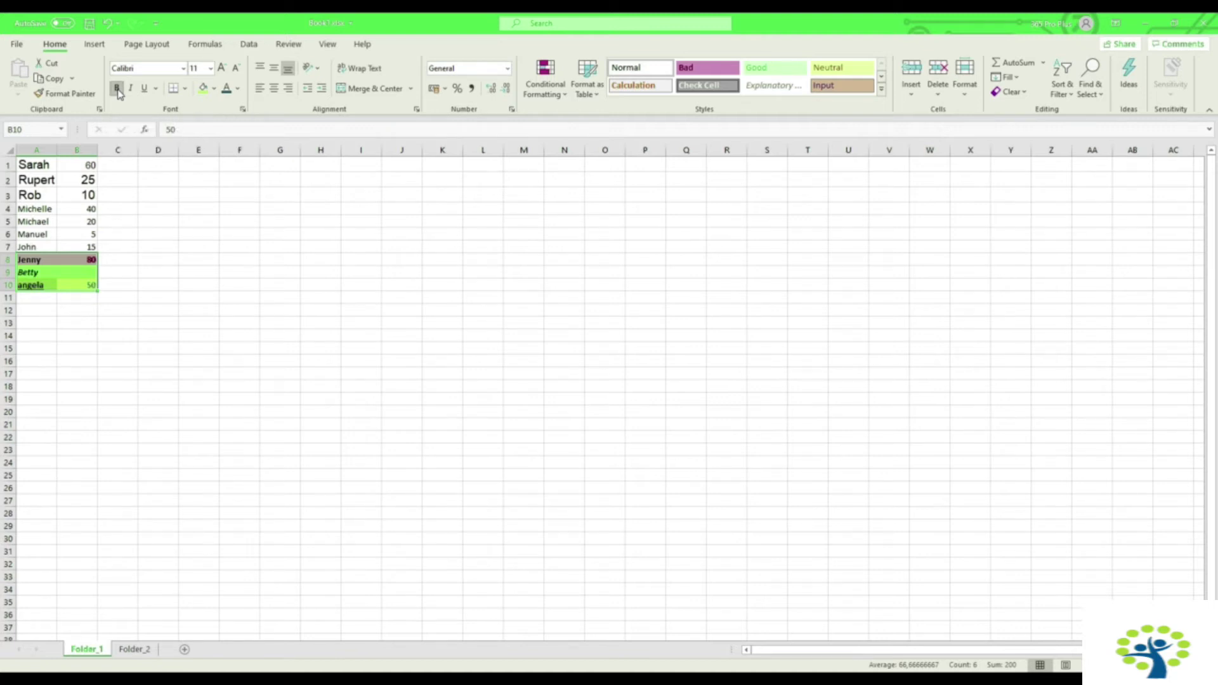
pyautogui.click(118, 89)
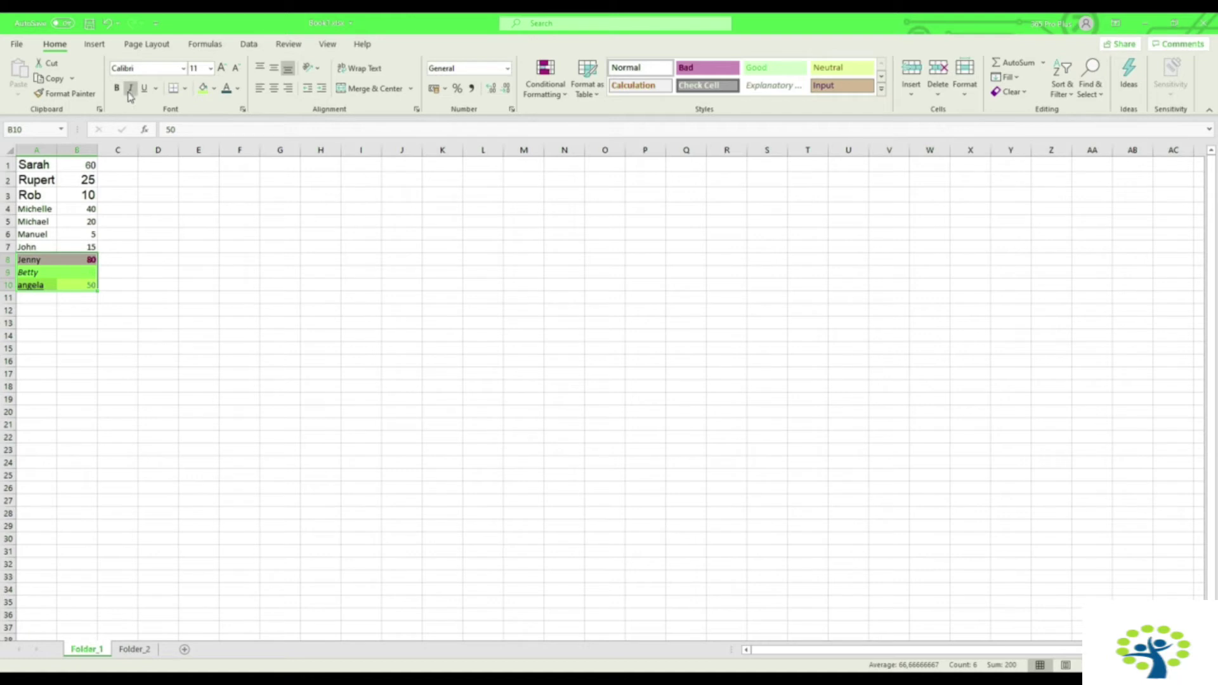
pyautogui.click(131, 89)
pyautogui.click(131, 88)
pyautogui.click(161, 258)
pyautogui.click(44, 283)
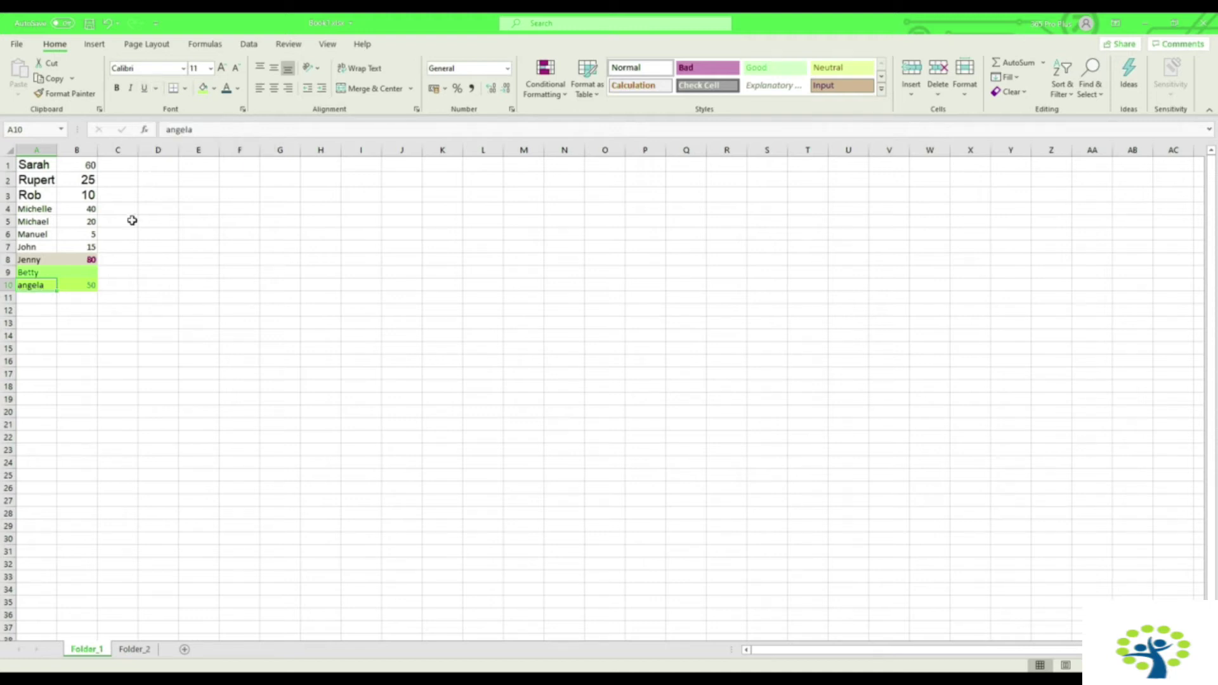
# Step: Remove the fill from cells A8:B10 and reset the font color of B8:B10 to Automatic
pyautogui.moveTo(87, 287); pyautogui.dragTo(46, 258)
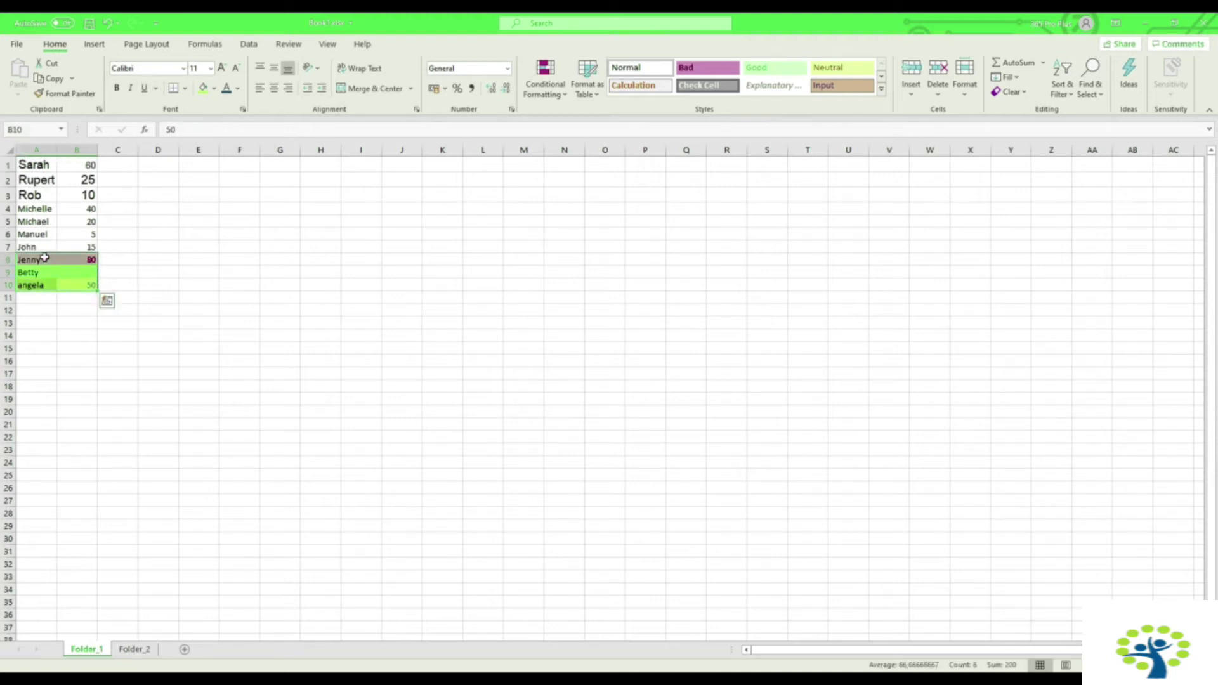
pyautogui.click(214, 88)
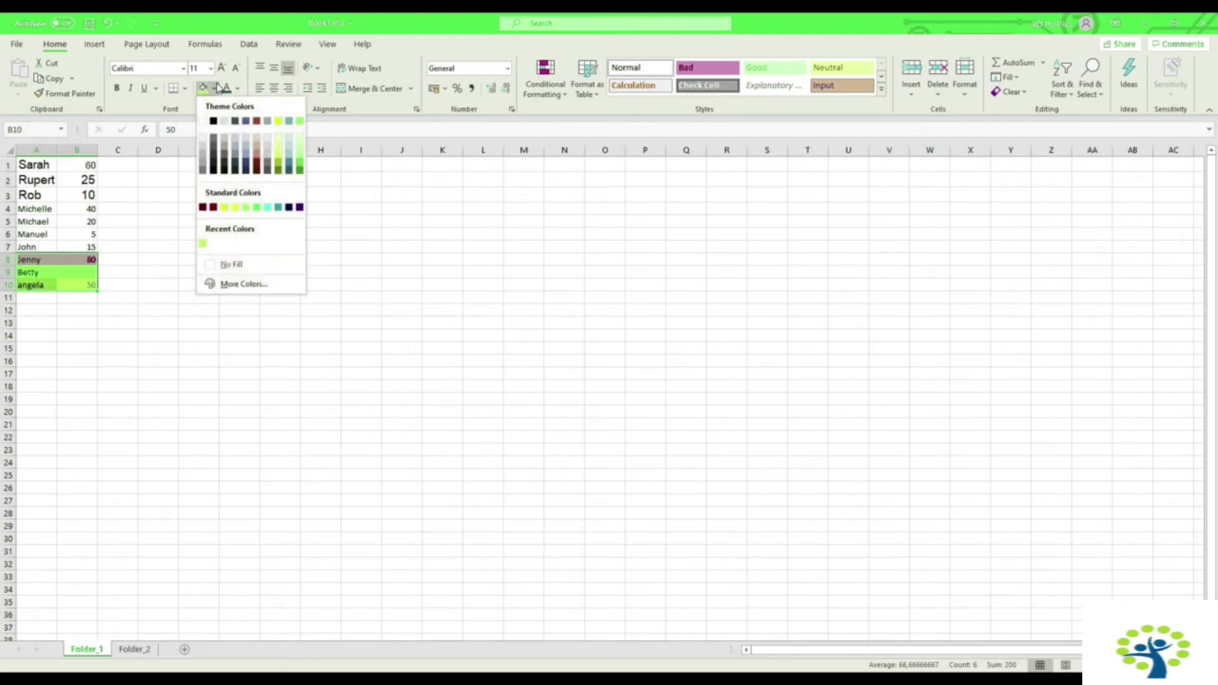
pyautogui.click(248, 264)
pyautogui.moveTo(92, 260); pyautogui.dragTo(90, 287)
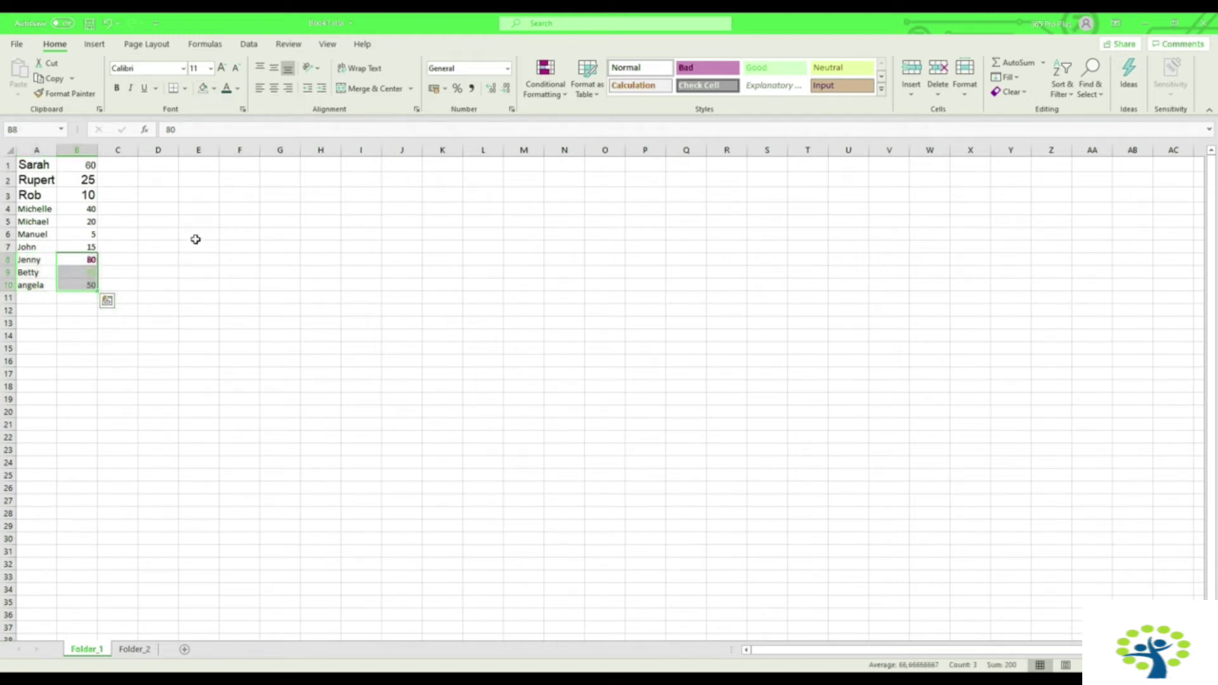
pyautogui.click(238, 89)
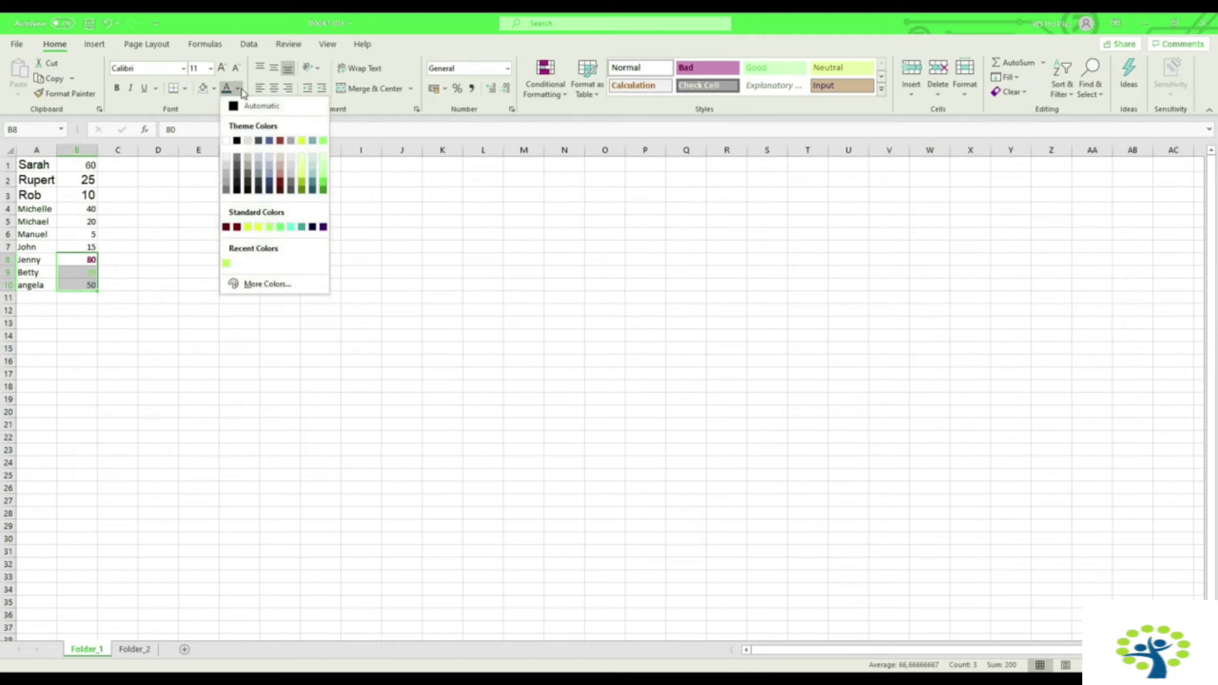
pyautogui.click(257, 104)
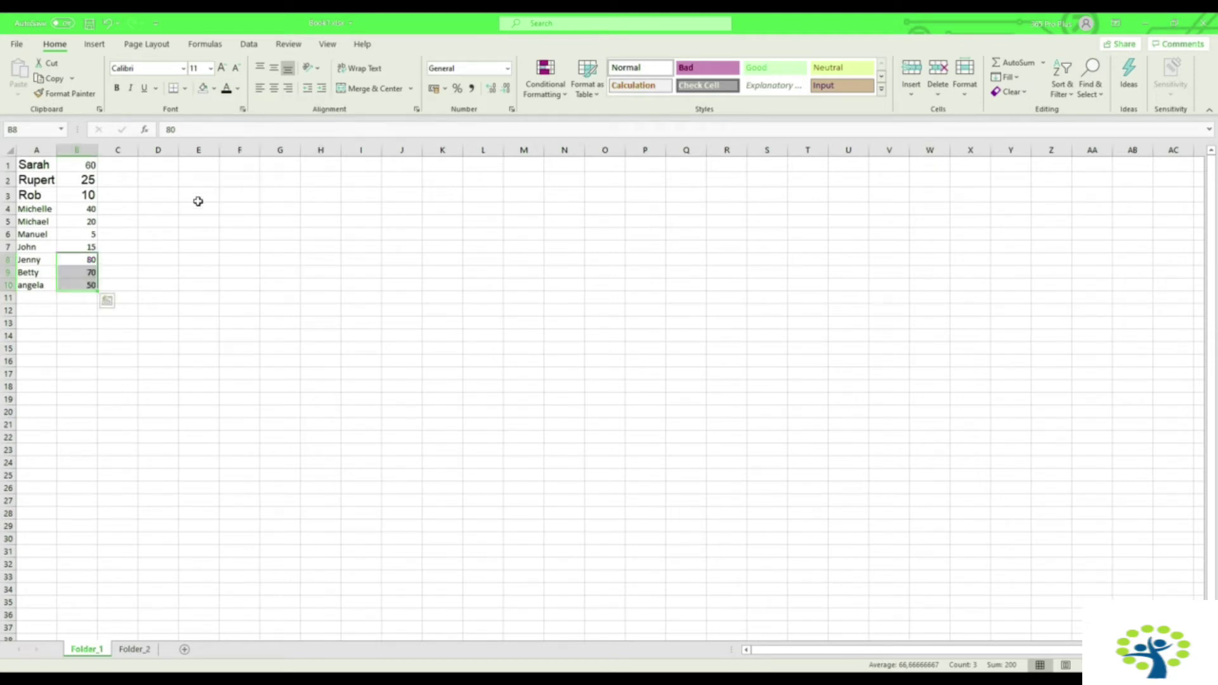
pyautogui.click(176, 233)
# Step: Set the text in cells A1:B3 to the Calibri font at size 11
pyautogui.click(89, 193)
pyautogui.moveTo(92, 194); pyautogui.dragTo(46, 169)
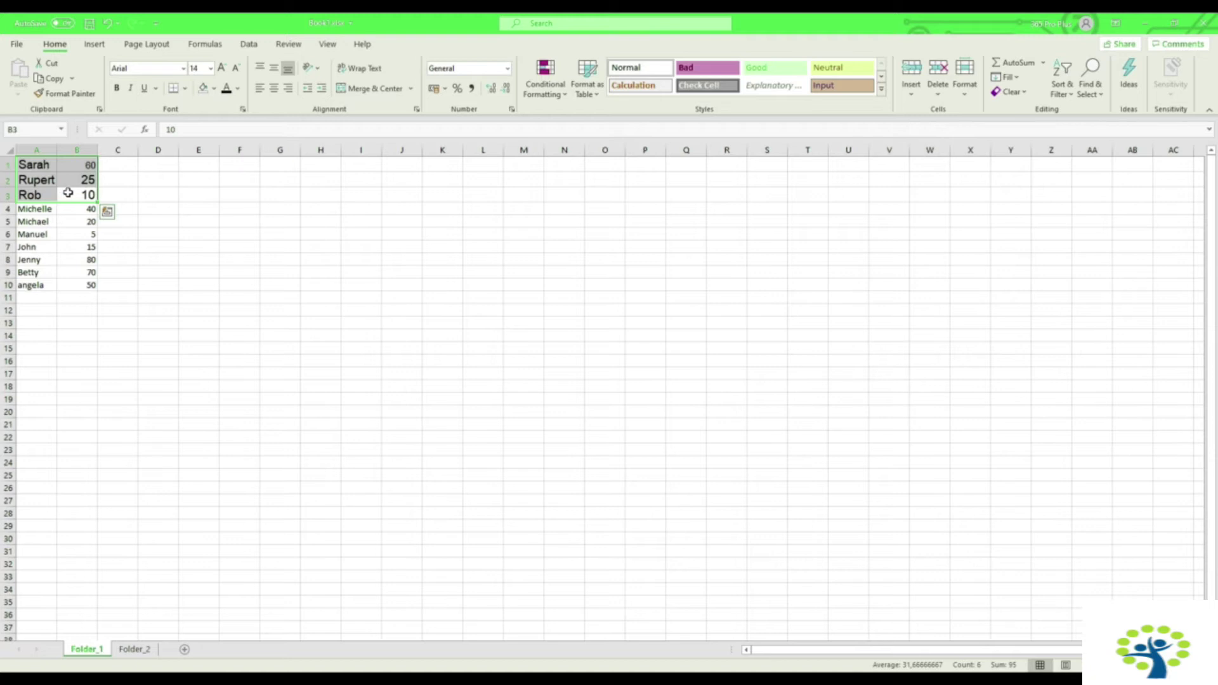
pyautogui.click(184, 68)
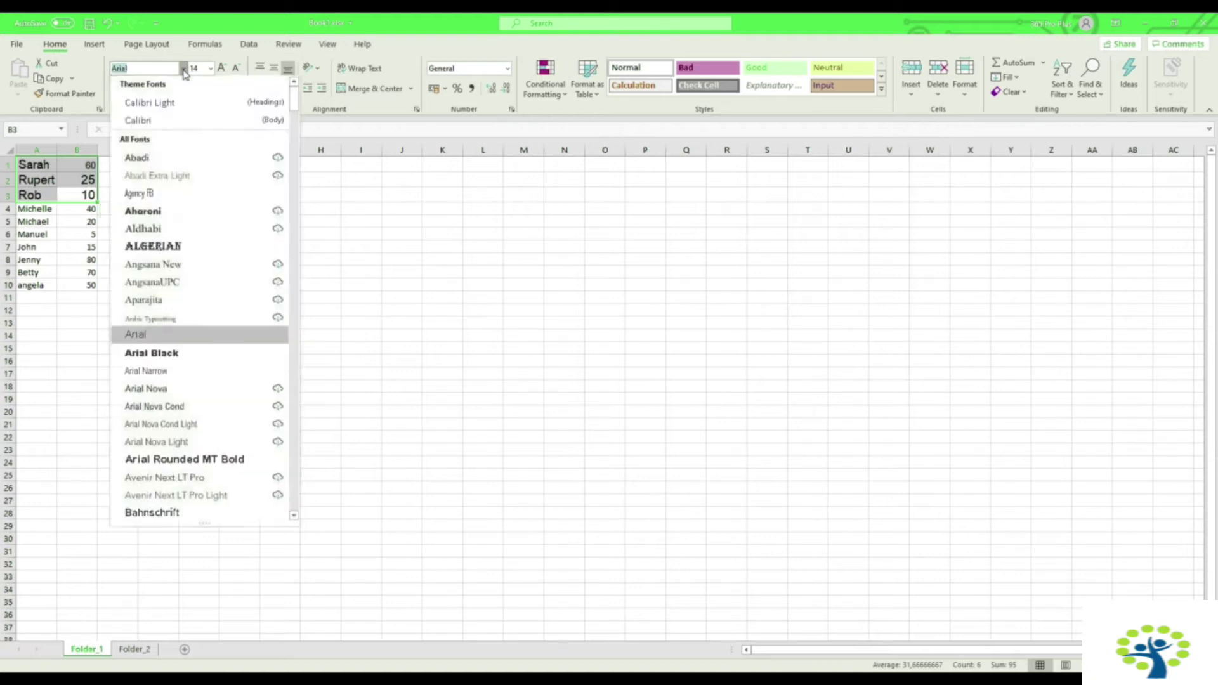
pyautogui.click(184, 114)
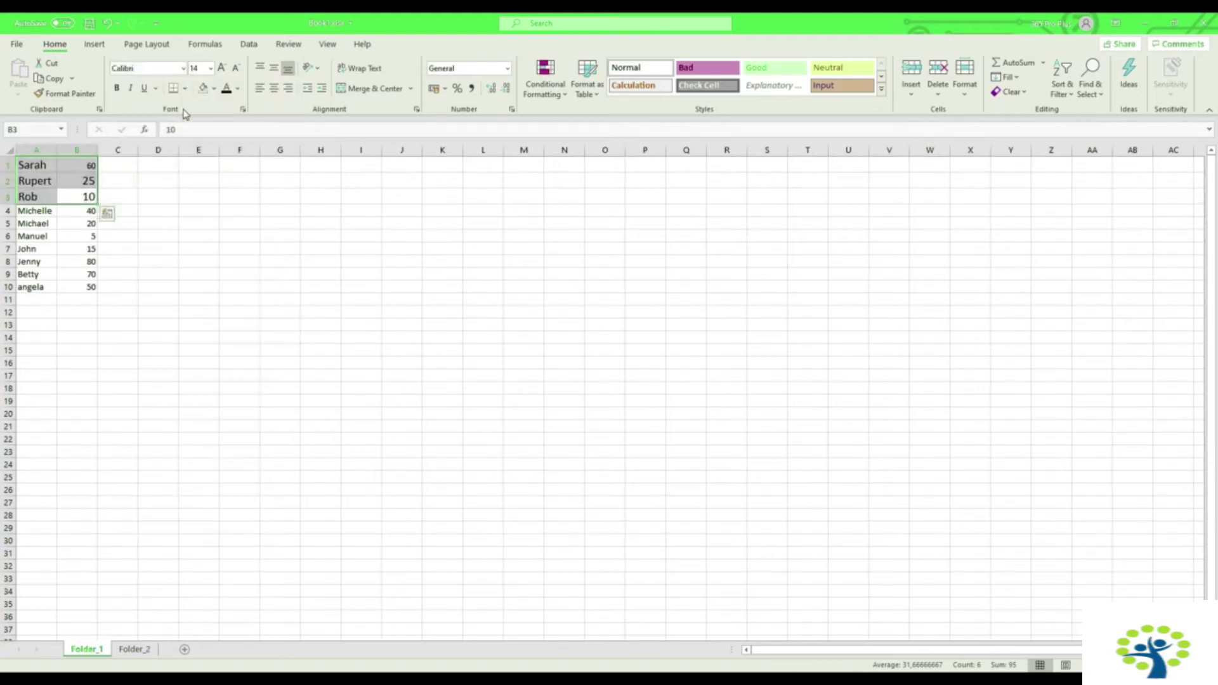
pyautogui.click(210, 68)
pyautogui.click(200, 128)
pyautogui.click(155, 238)
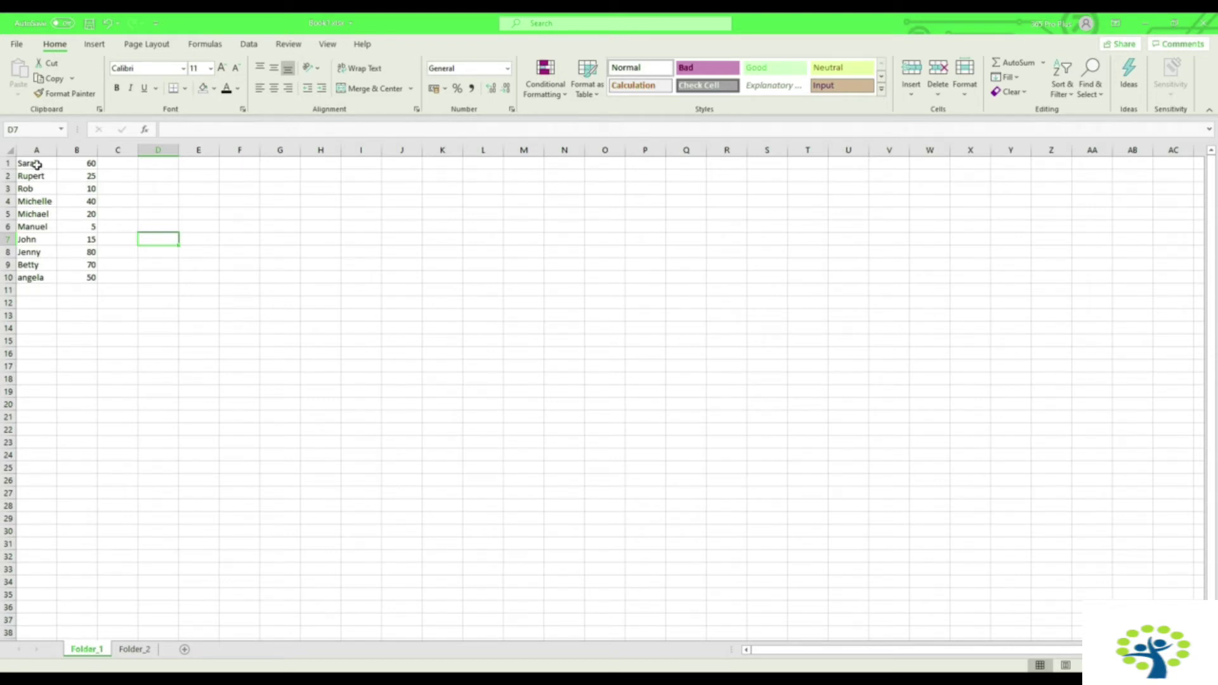
# Step: Widen columns A and B slightly and increase the height of rows 1 to 10 to almost three times the default
pyautogui.moveTo(40, 147); pyautogui.dragTo(108, 150)
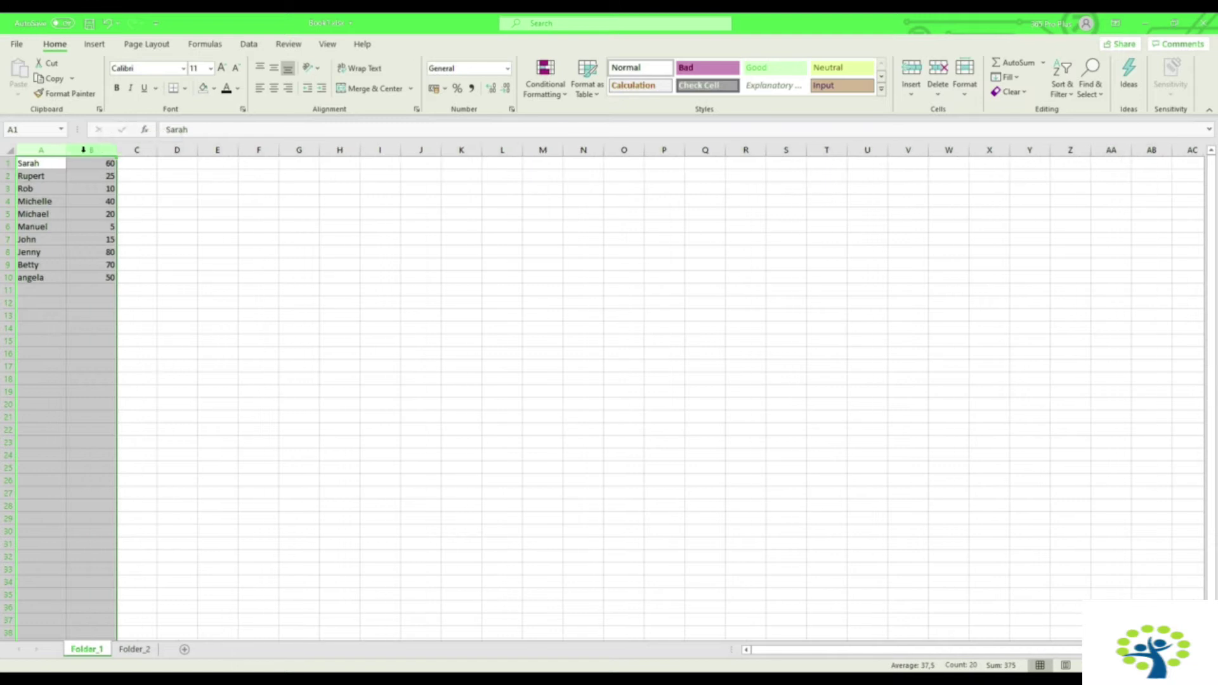
pyautogui.moveTo(11, 163); pyautogui.dragTo(9, 307)
pyautogui.click(324, 215)
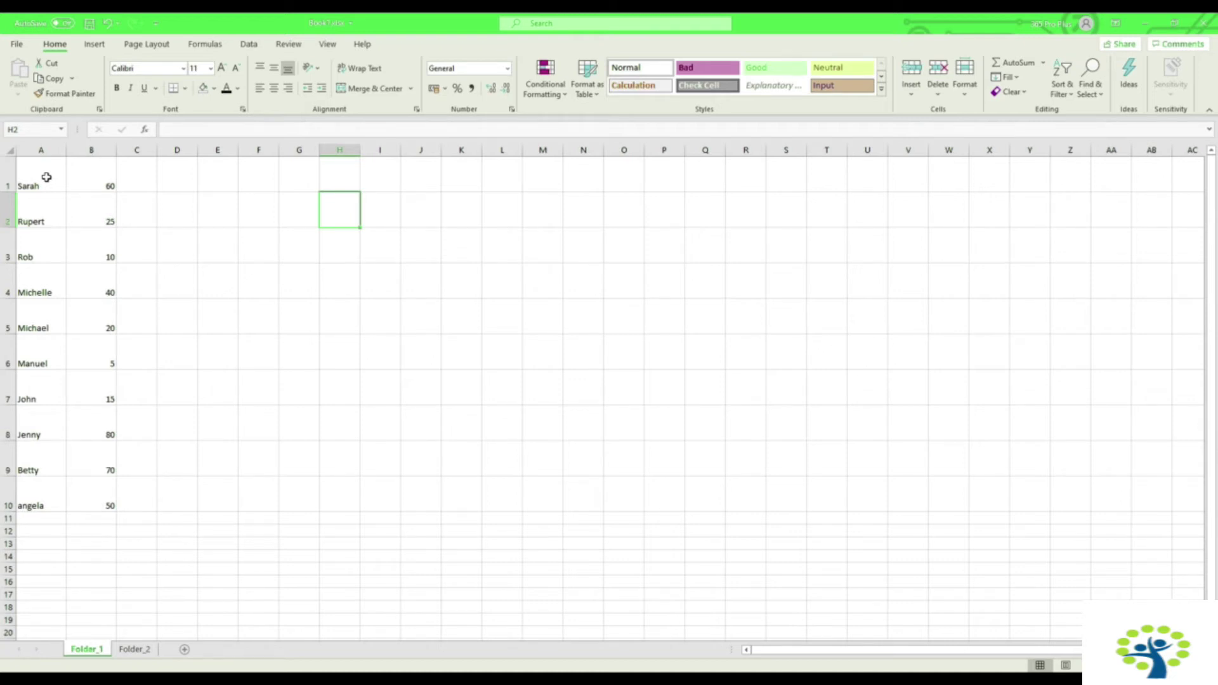
# Step: Try centered and middle alignment on the names in A1:A10, and finish with top and right alignment
pyautogui.moveTo(45, 181); pyautogui.dragTo(35, 504)
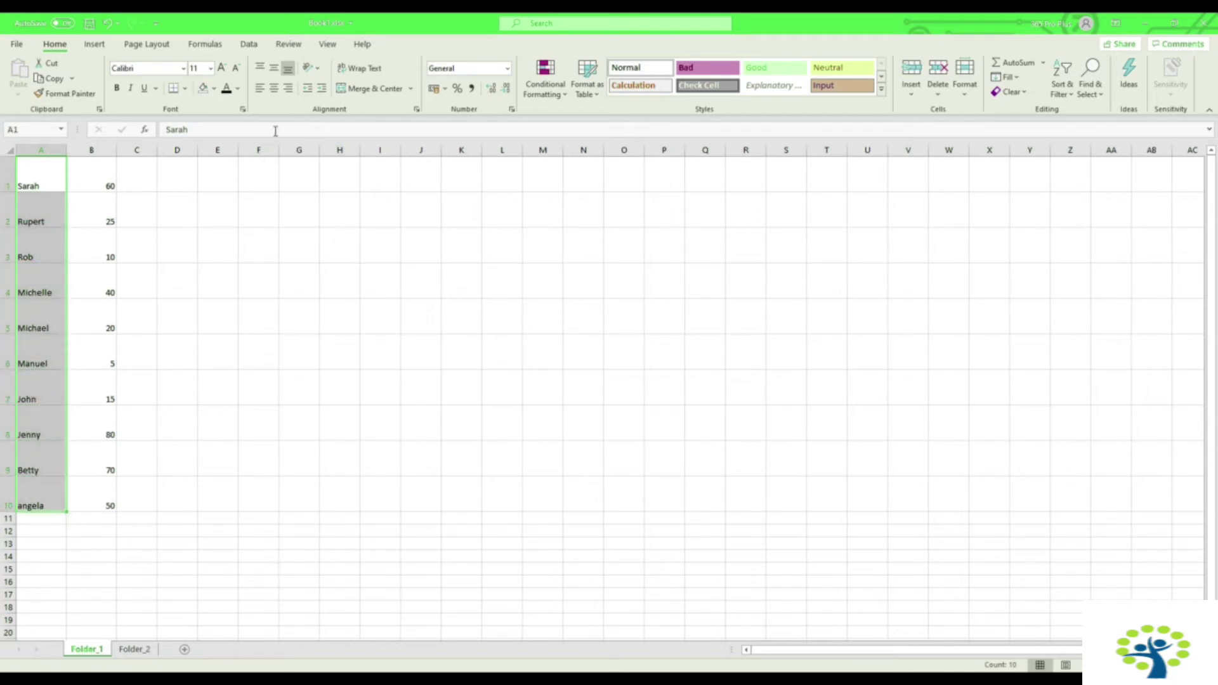
pyautogui.click(277, 92)
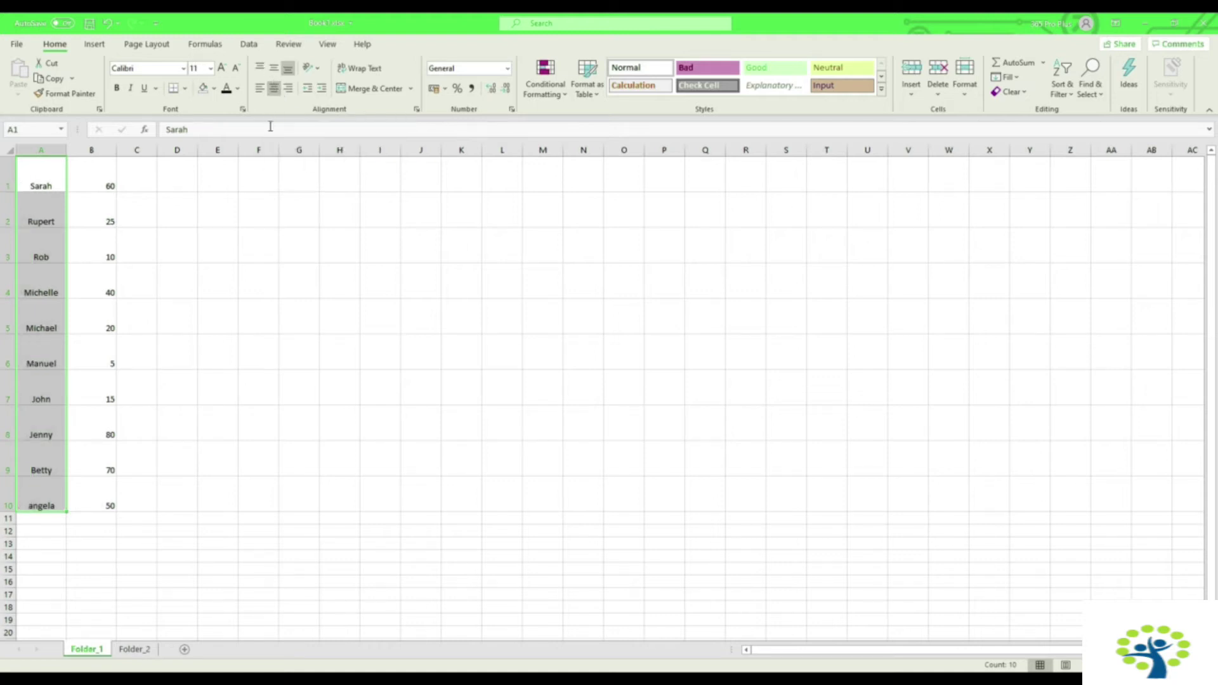
pyautogui.click(273, 70)
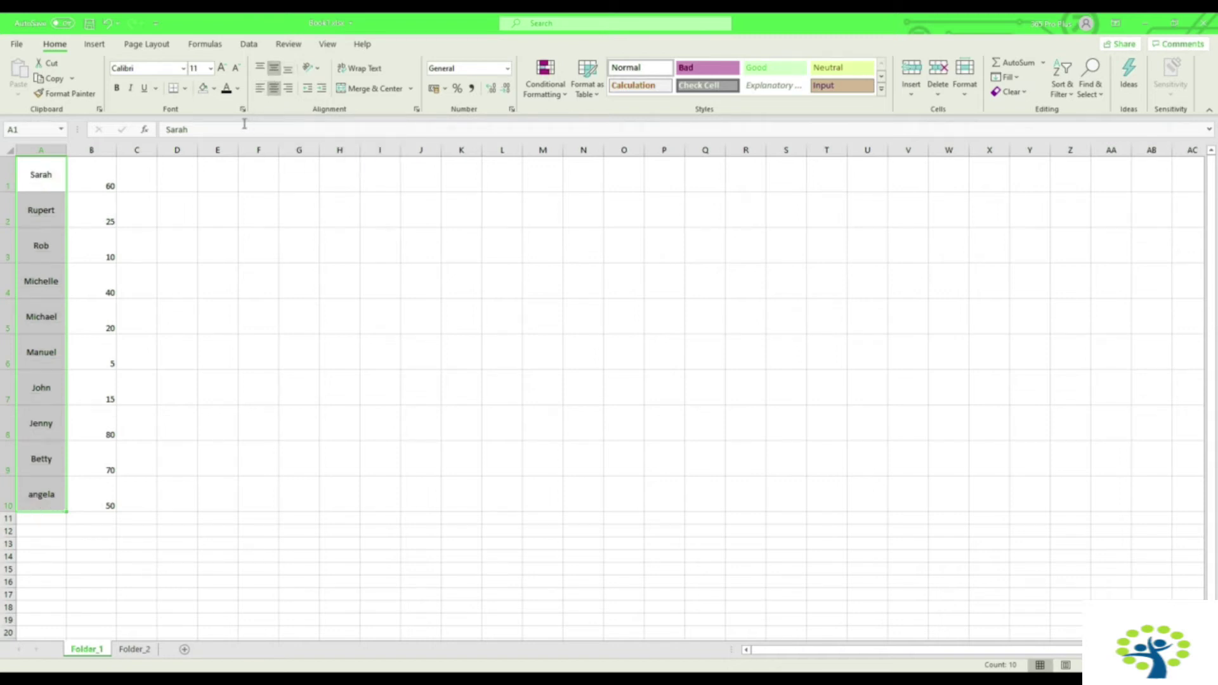
pyautogui.click(260, 69)
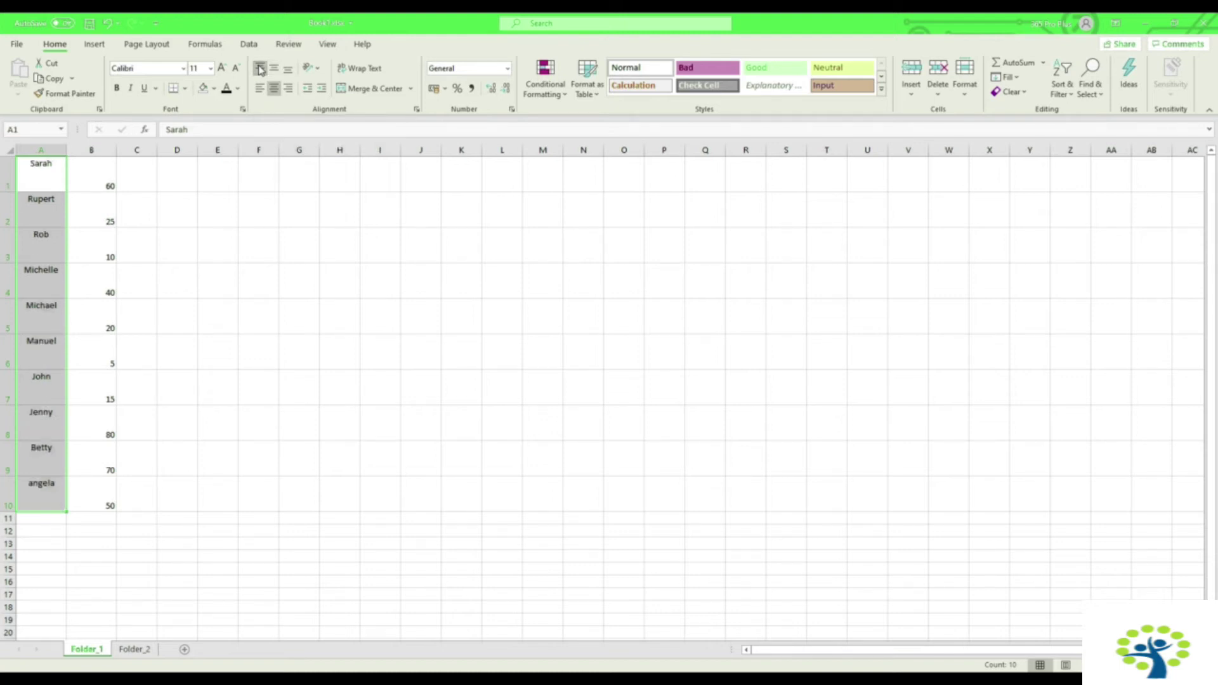
pyautogui.click(291, 90)
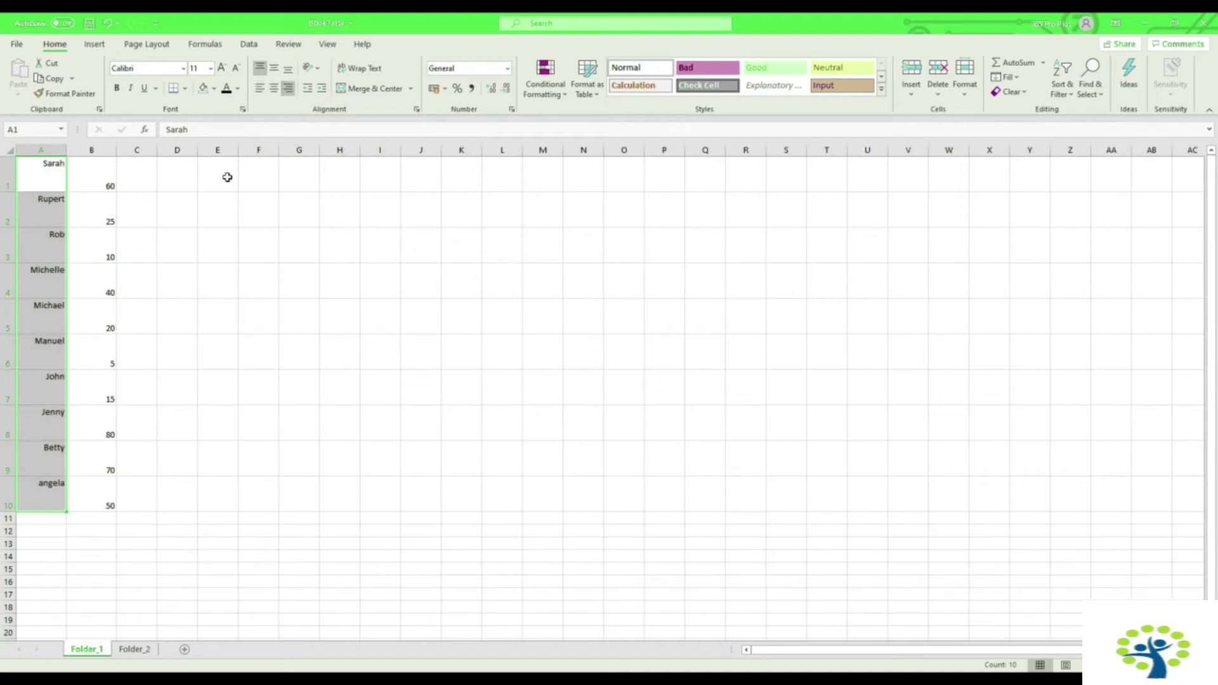
# Step: Align the numbers in B1:B10 to the left and top of their cells
pyautogui.click(103, 484)
pyautogui.moveTo(103, 484); pyautogui.dragTo(109, 183)
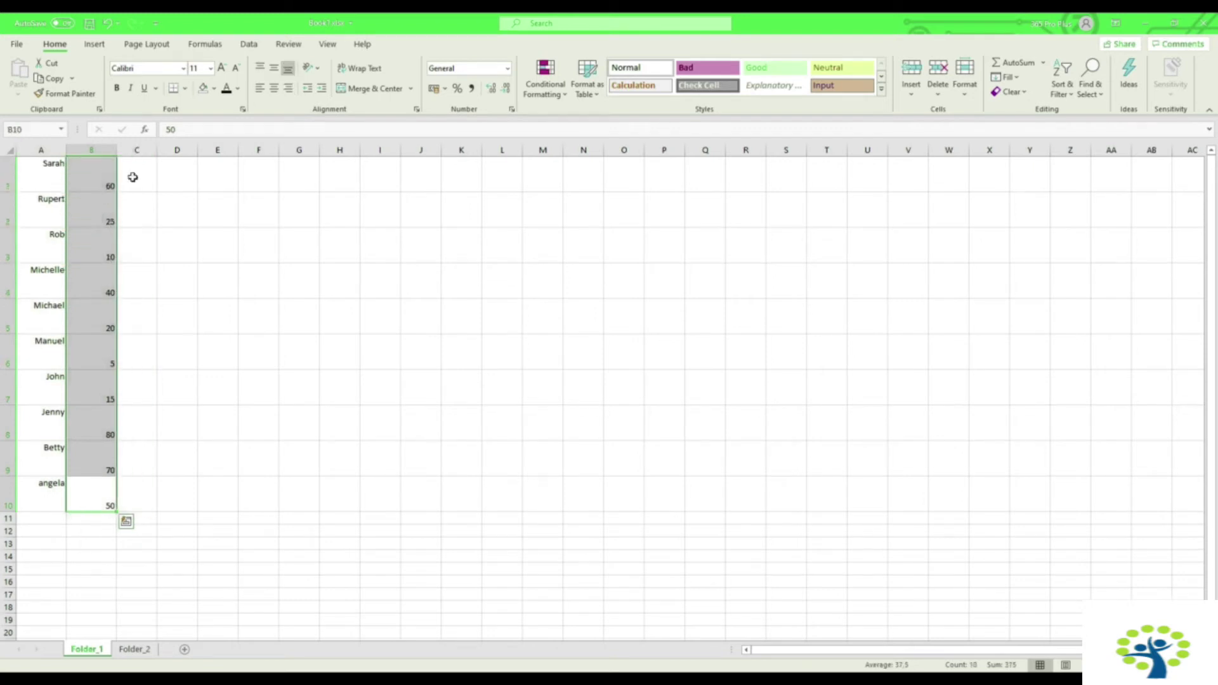
pyautogui.click(260, 88)
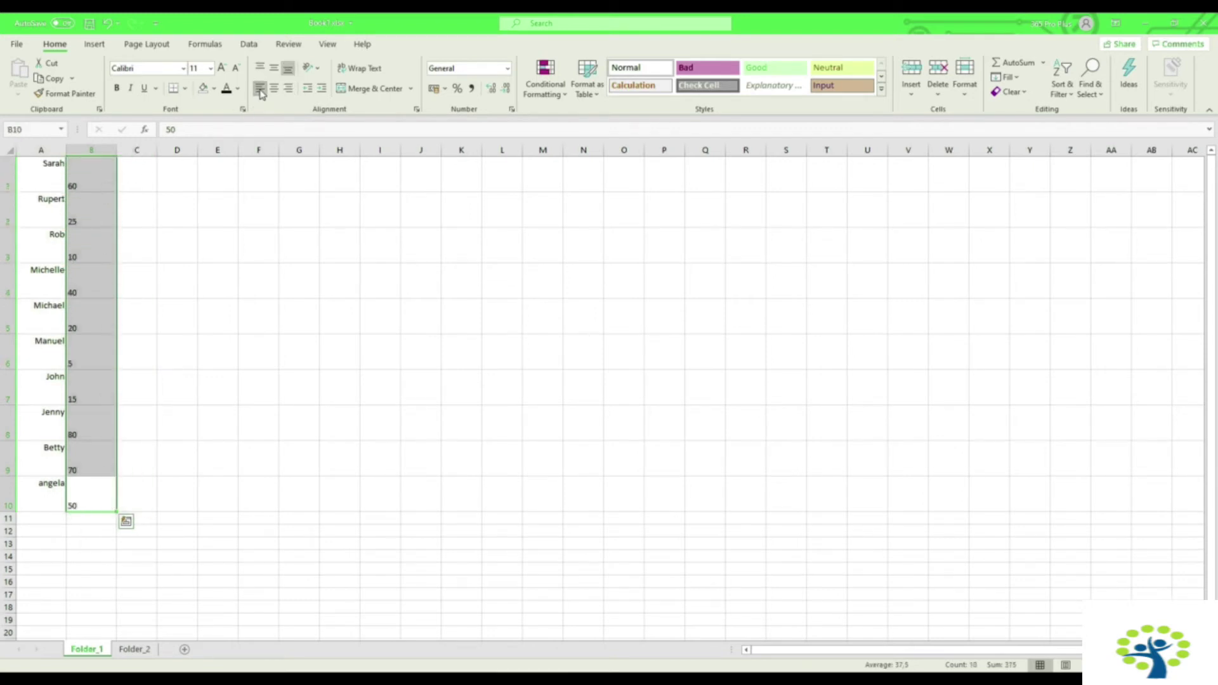
pyautogui.click(261, 67)
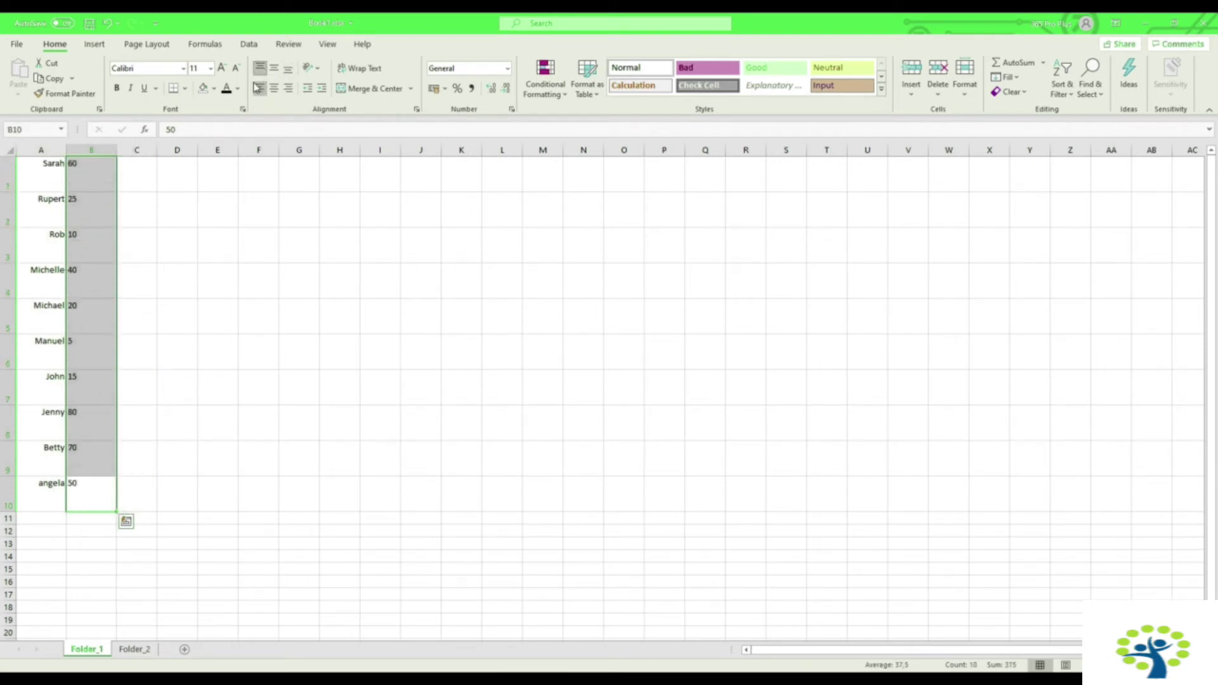
pyautogui.click(207, 290)
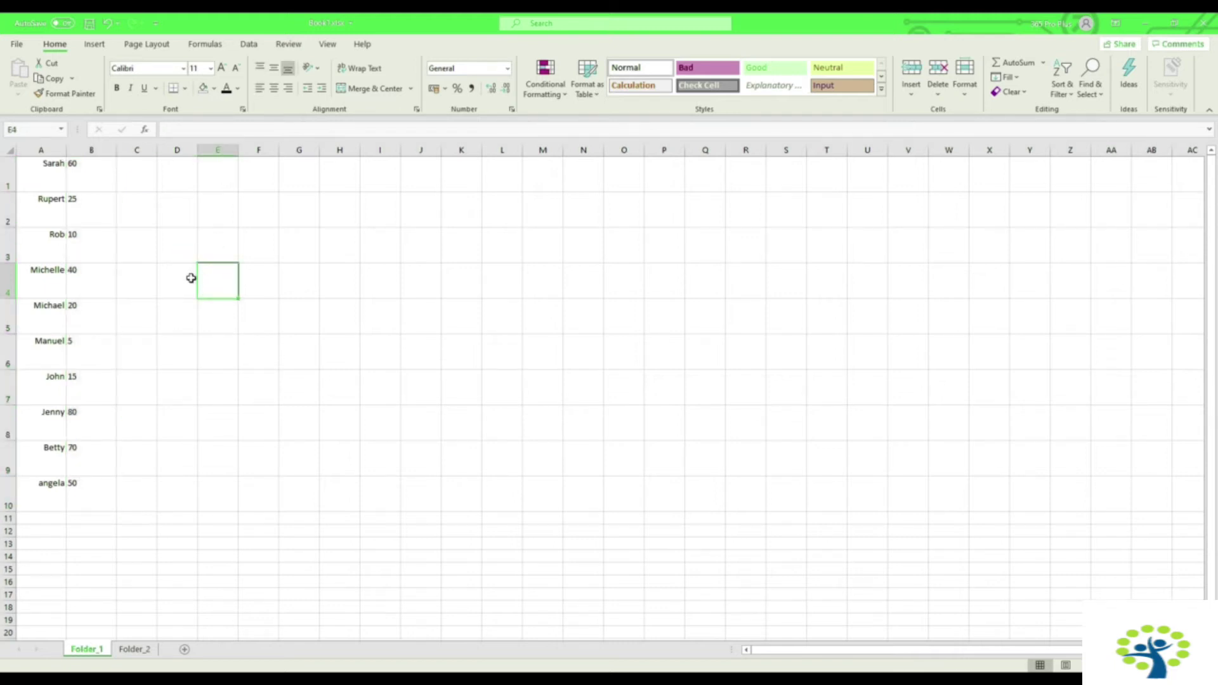
# Step: Merge and center cells A1:B1, keeping only the upper-left value, and compare the result with the separate cells in rows 2 and 3
pyautogui.click(54, 179)
pyautogui.moveTo(54, 179); pyautogui.dragTo(79, 174)
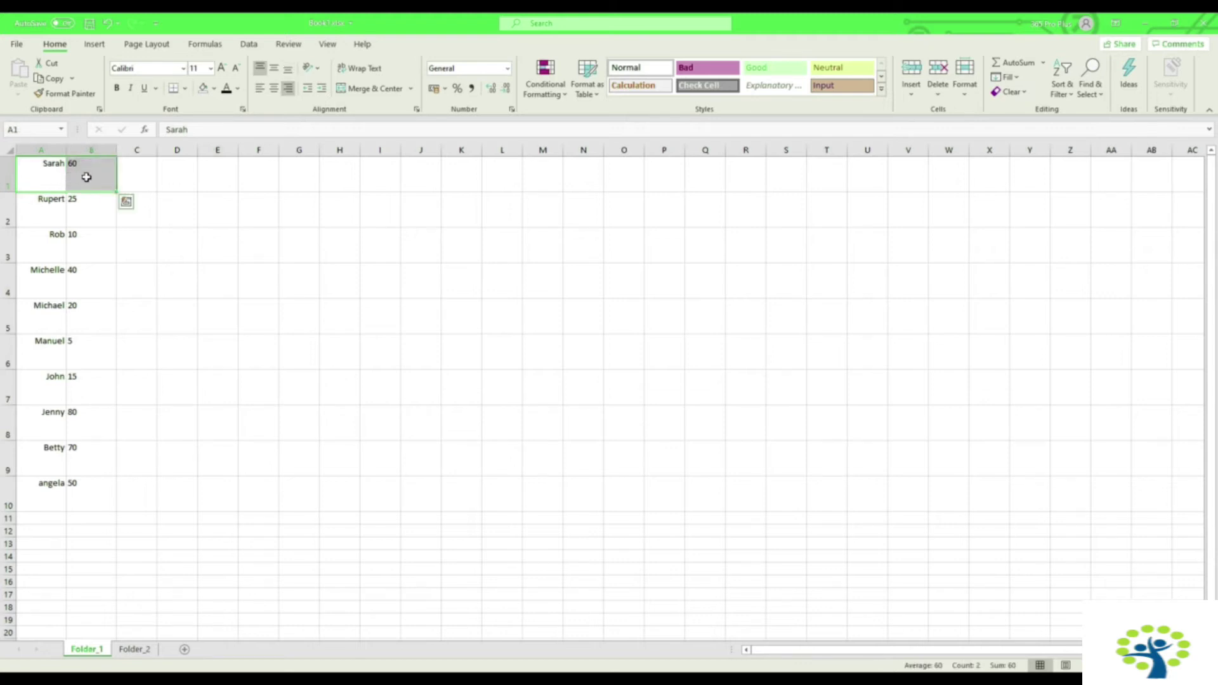
pyautogui.click(381, 91)
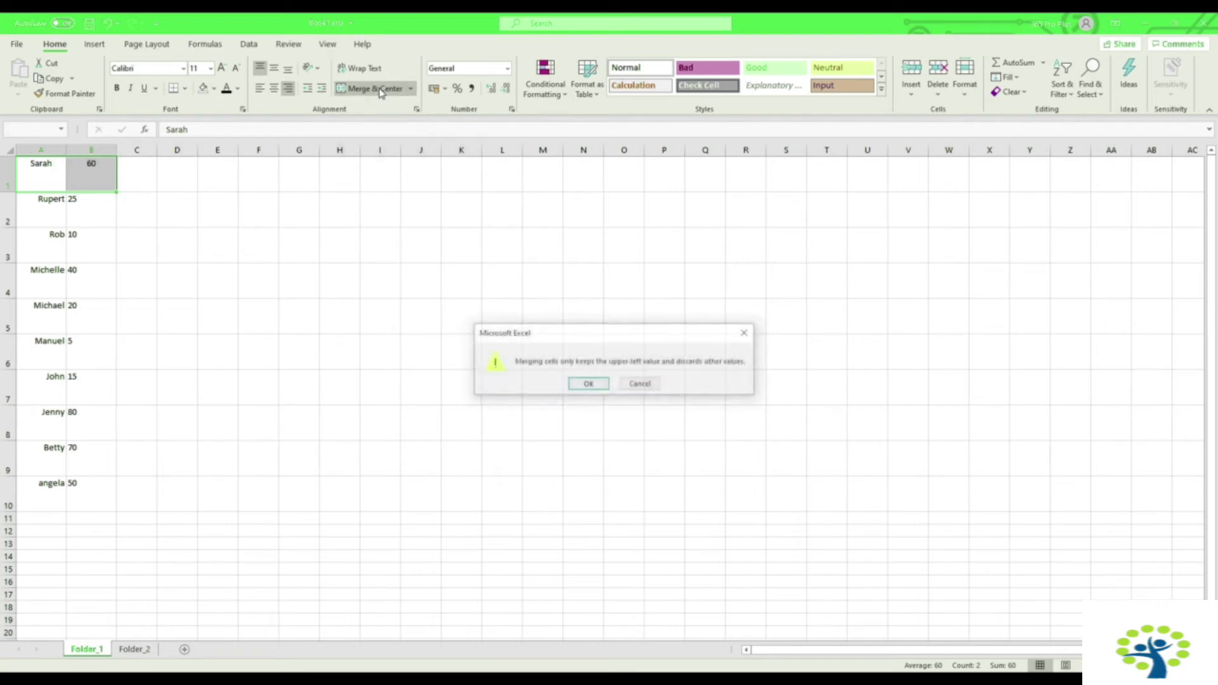
pyautogui.click(588, 385)
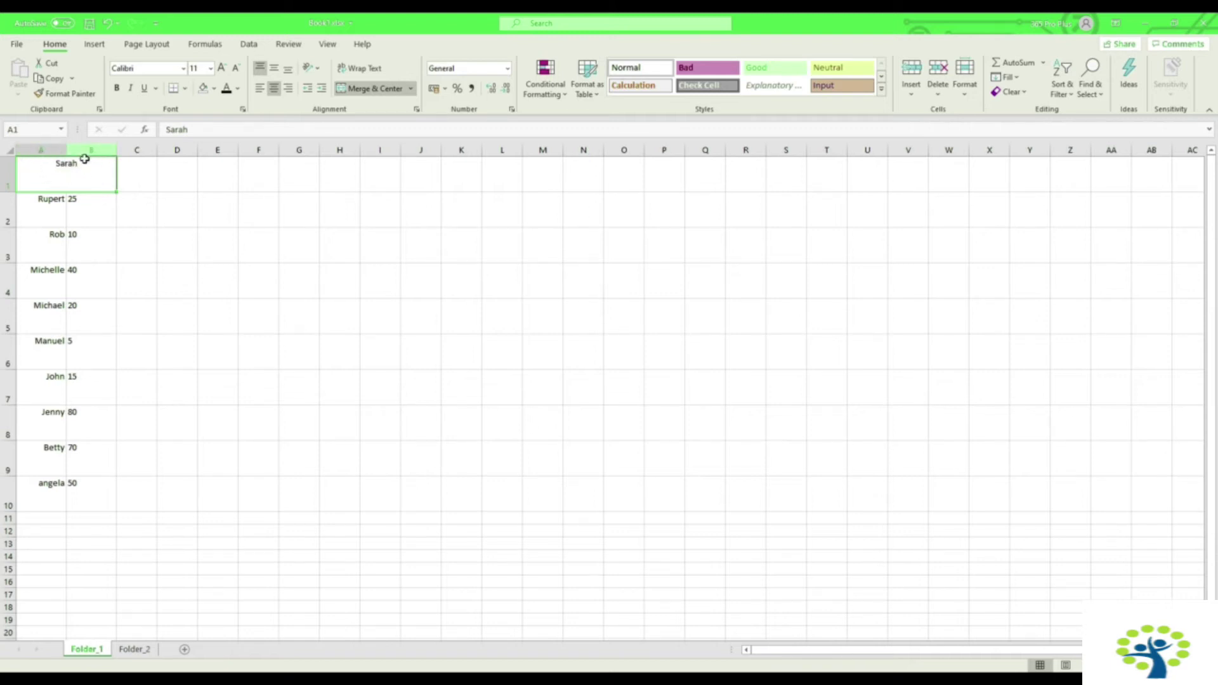
pyautogui.click(83, 199)
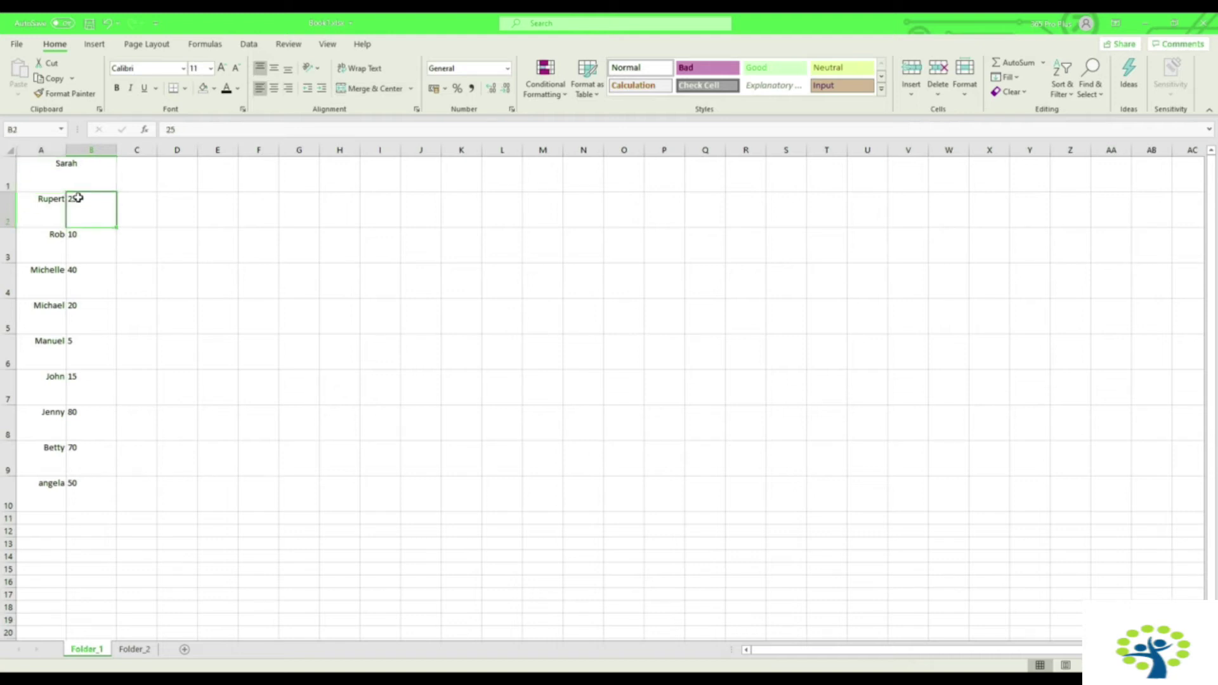
pyautogui.click(56, 199)
pyautogui.click(56, 233)
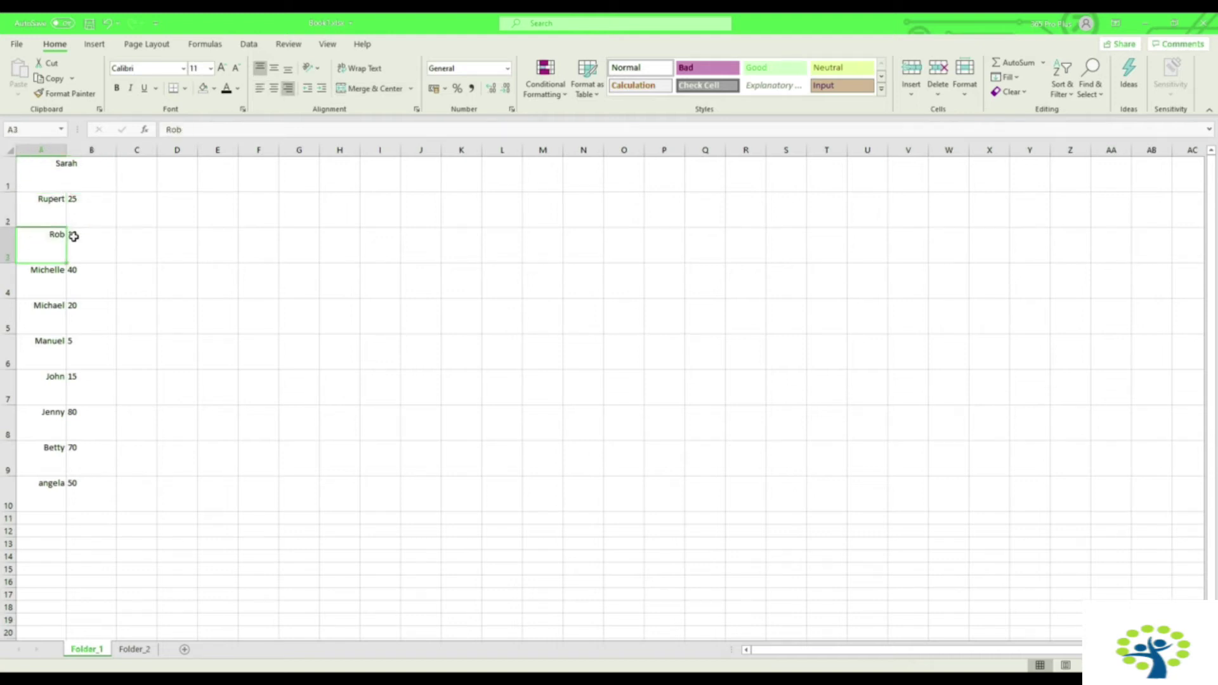
pyautogui.click(81, 234)
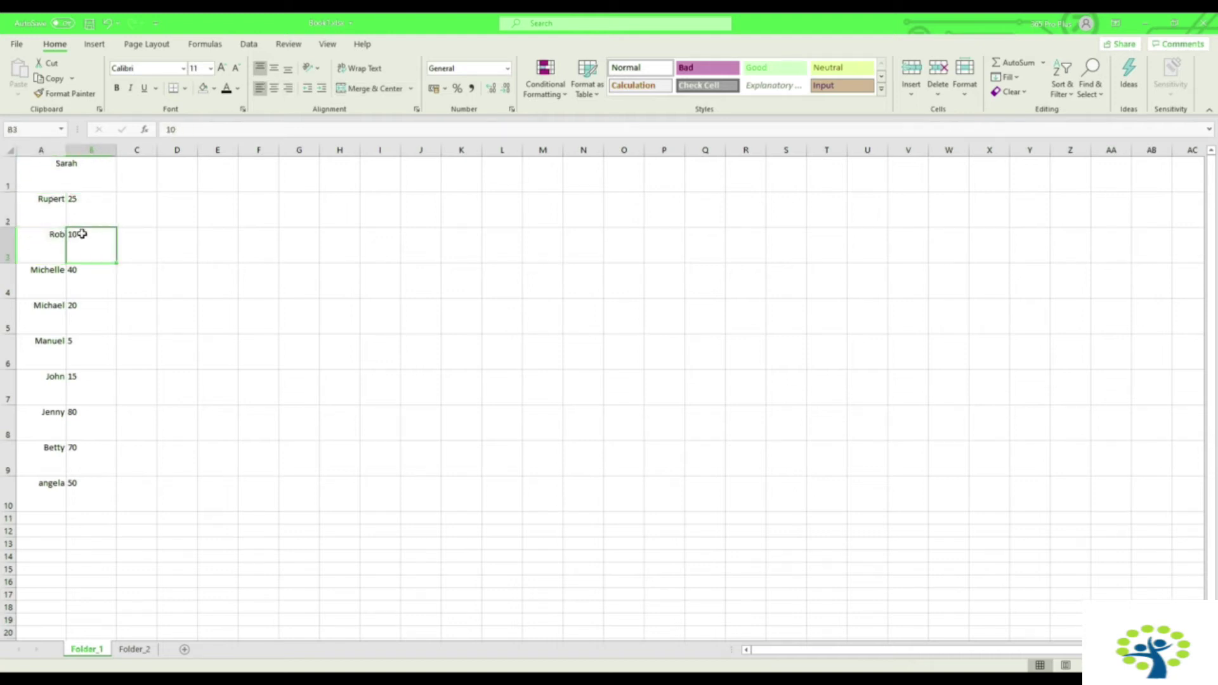
pyautogui.click(53, 177)
# Step: Unmerge A1:B1 and merge and center the whole block A1:B2, keeping only the upper-left value
pyautogui.moveTo(82, 213); pyautogui.dragTo(51, 182)
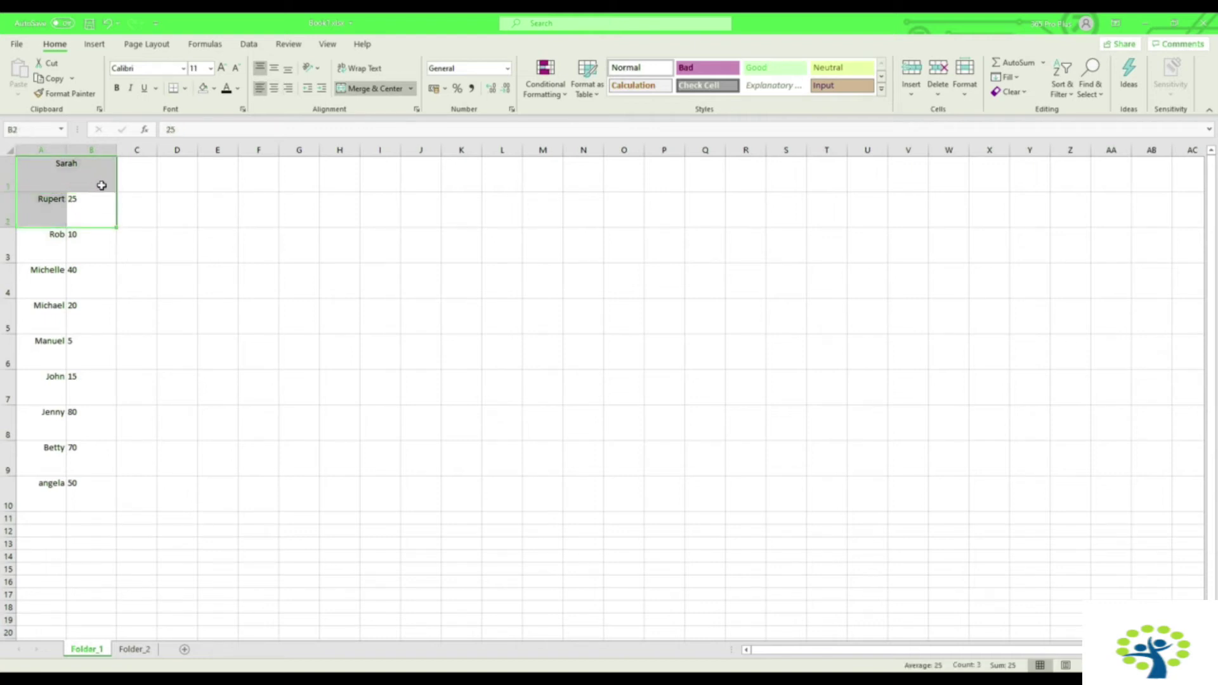
pyautogui.click(364, 92)
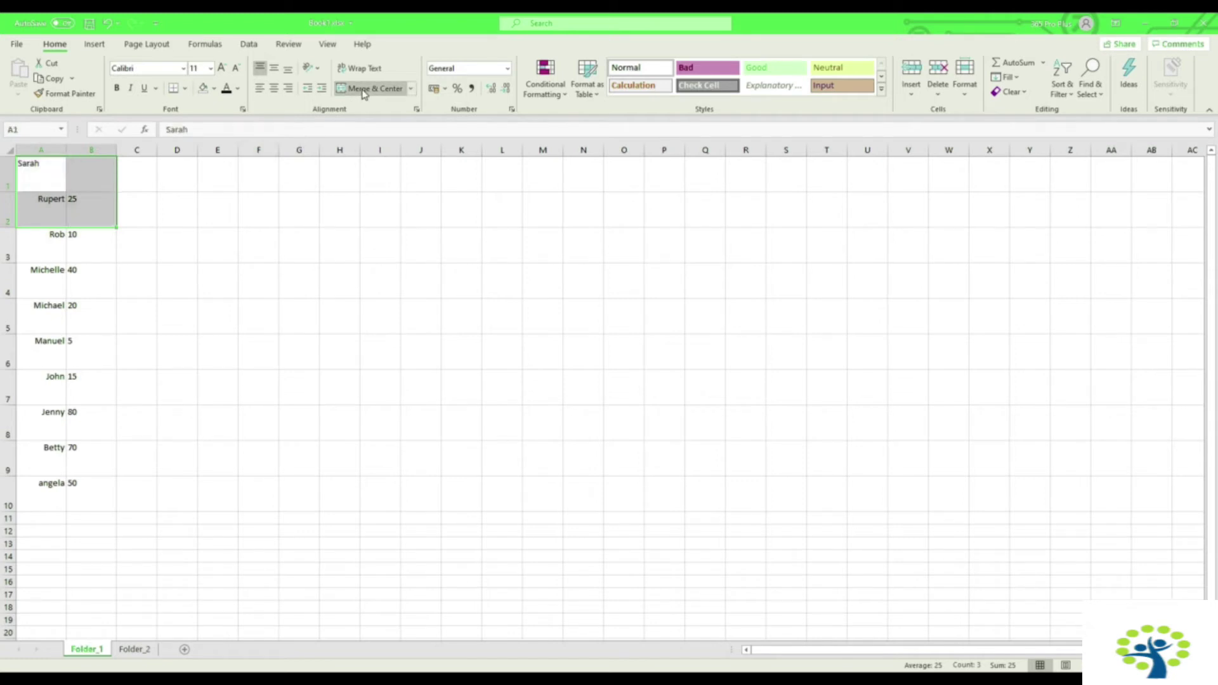
pyautogui.click(365, 92)
pyautogui.click(586, 381)
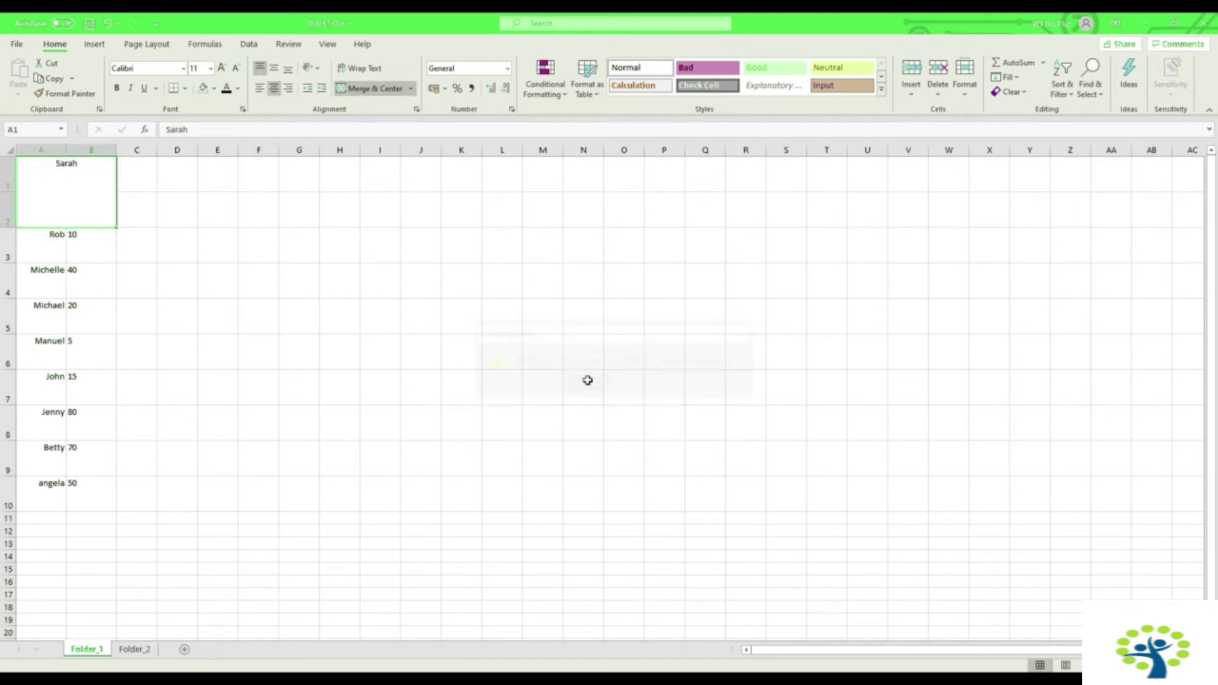
pyautogui.click(300, 260)
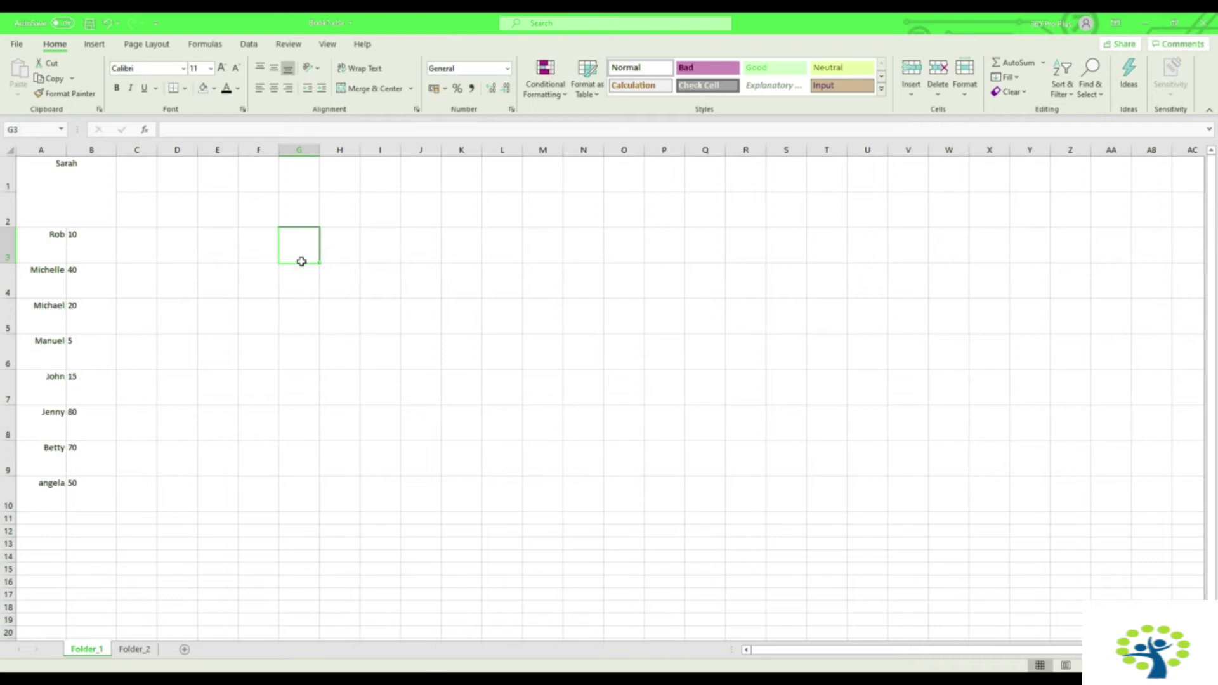
# Step: Undo the cell merges in rows 1 and 2 to restore the separate names and numbers
pyautogui.hotkey('ctrl', 'z')
pyautogui.hotkey('ctrl', 'z')
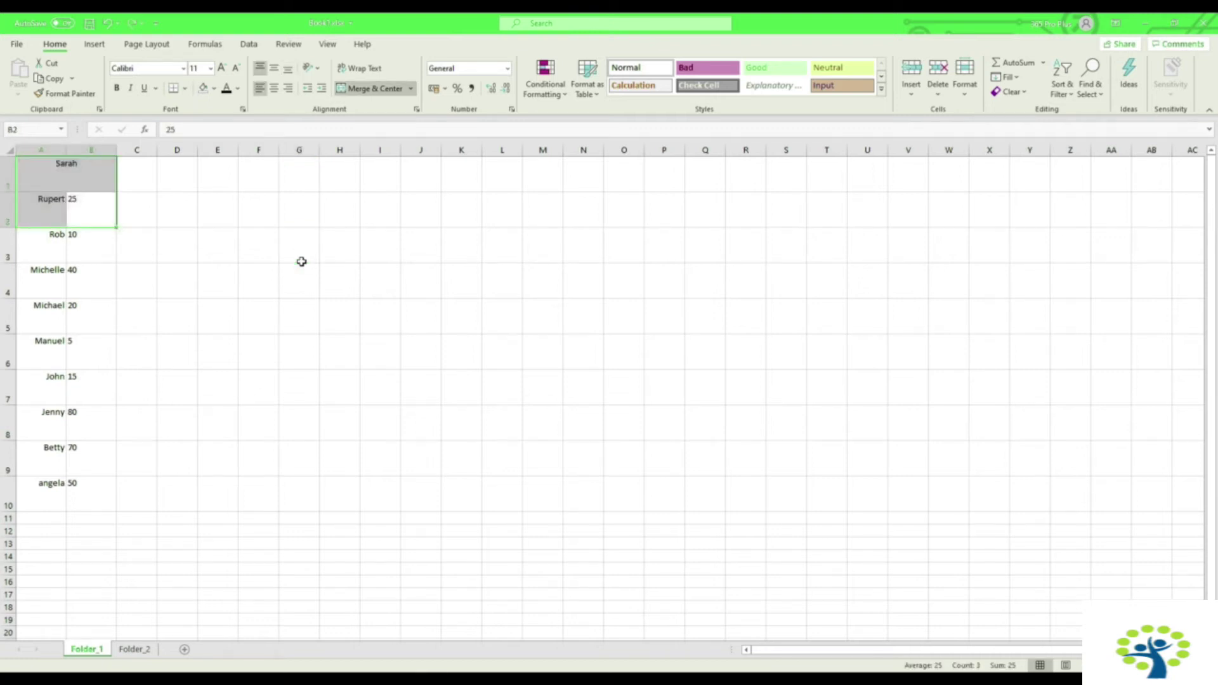
pyautogui.hotkey('ctrl', 'z')
pyautogui.click(299, 264)
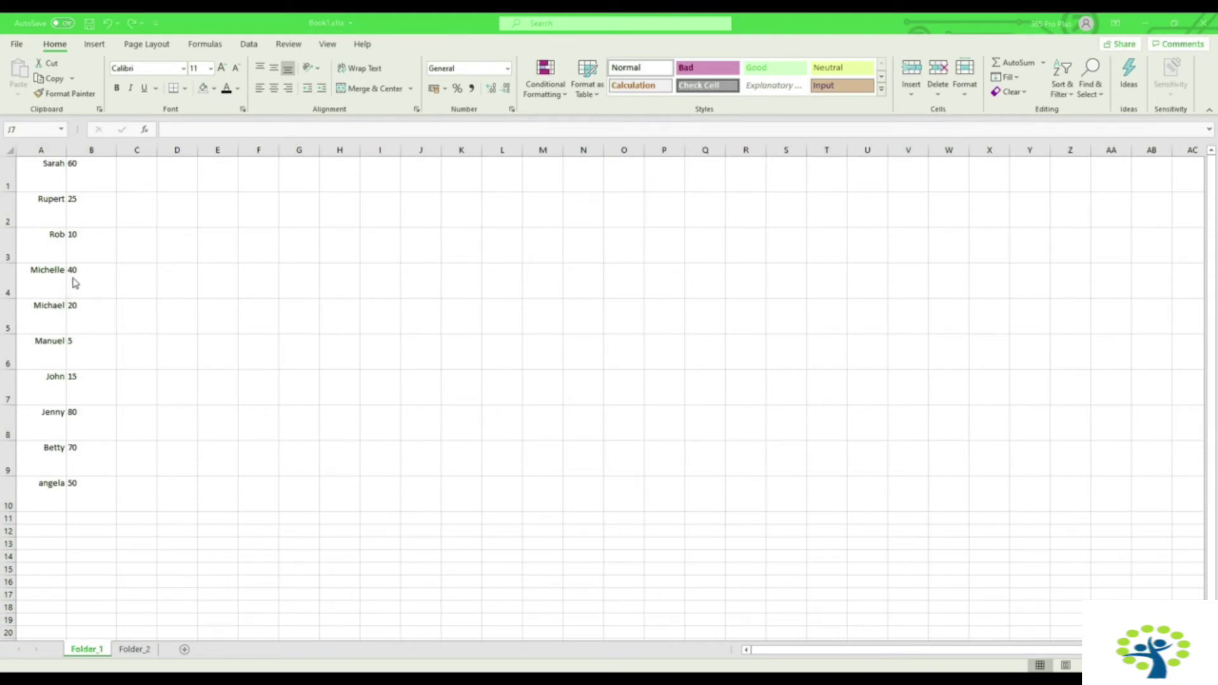
# Step: Bring up the formula commands and delete rows 1 to 10 from the Folder_1 sheet
pyautogui.click(200, 97)
pyautogui.click(205, 44)
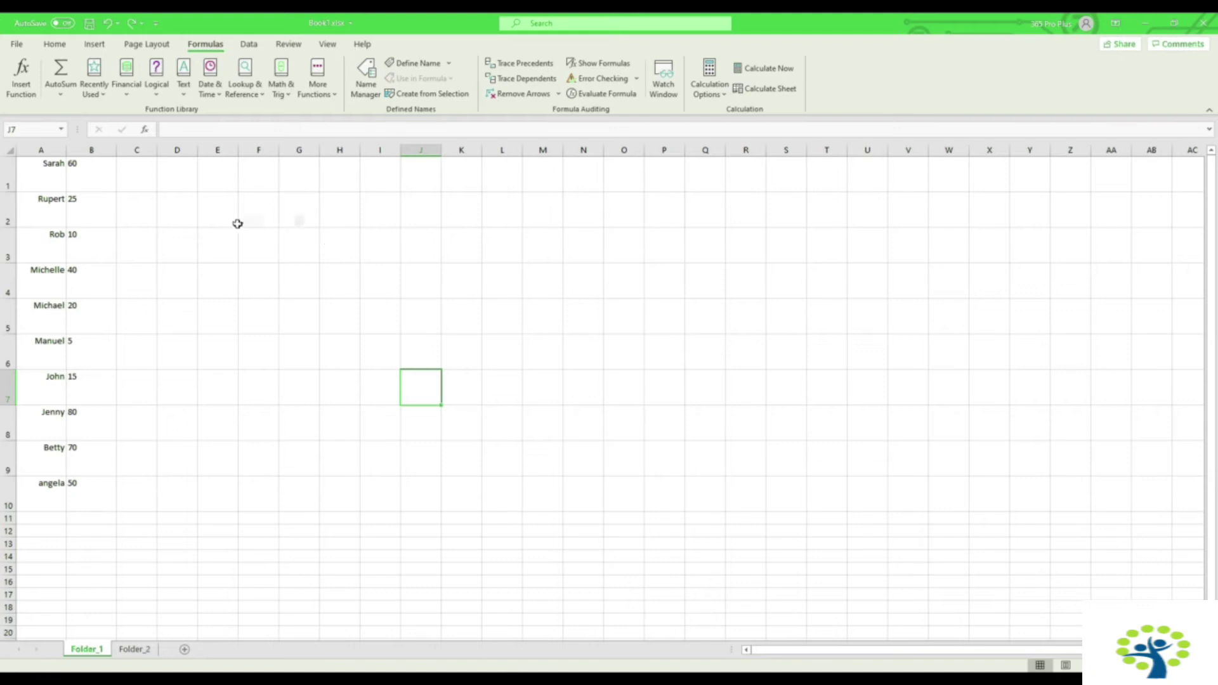
pyautogui.moveTo(8, 174); pyautogui.dragTo(6, 498)
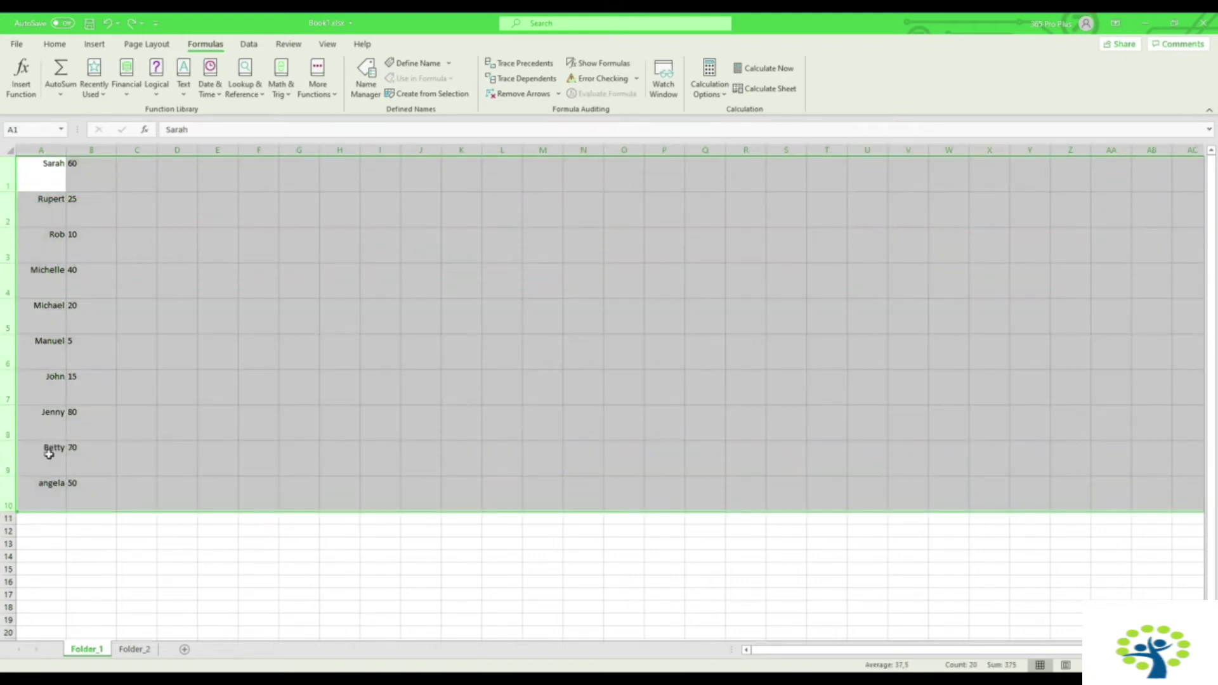
pyautogui.rightClick(151, 306)
pyautogui.click(186, 425)
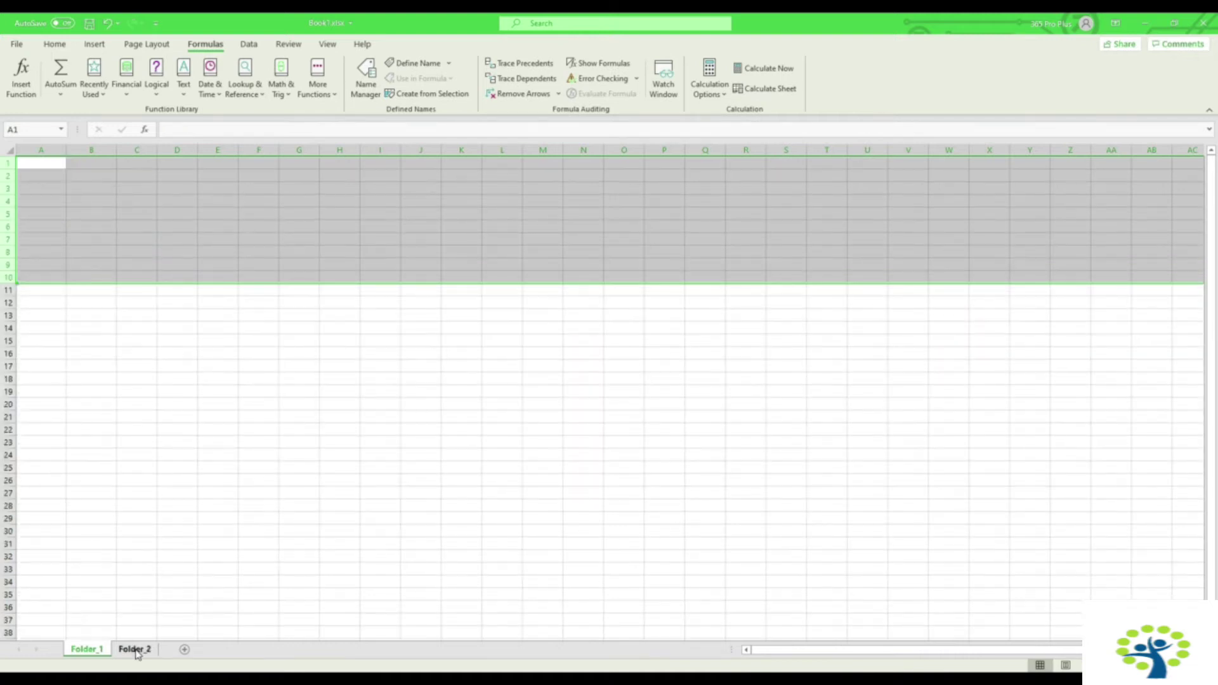
# Step: Delete rows 1 to 10 from the Folder_2 sheet and return to the Folder_1 sheet
pyautogui.hotkey('ctrl', 'pagedown')
pyautogui.moveTo(8, 163); pyautogui.dragTo(8, 279)
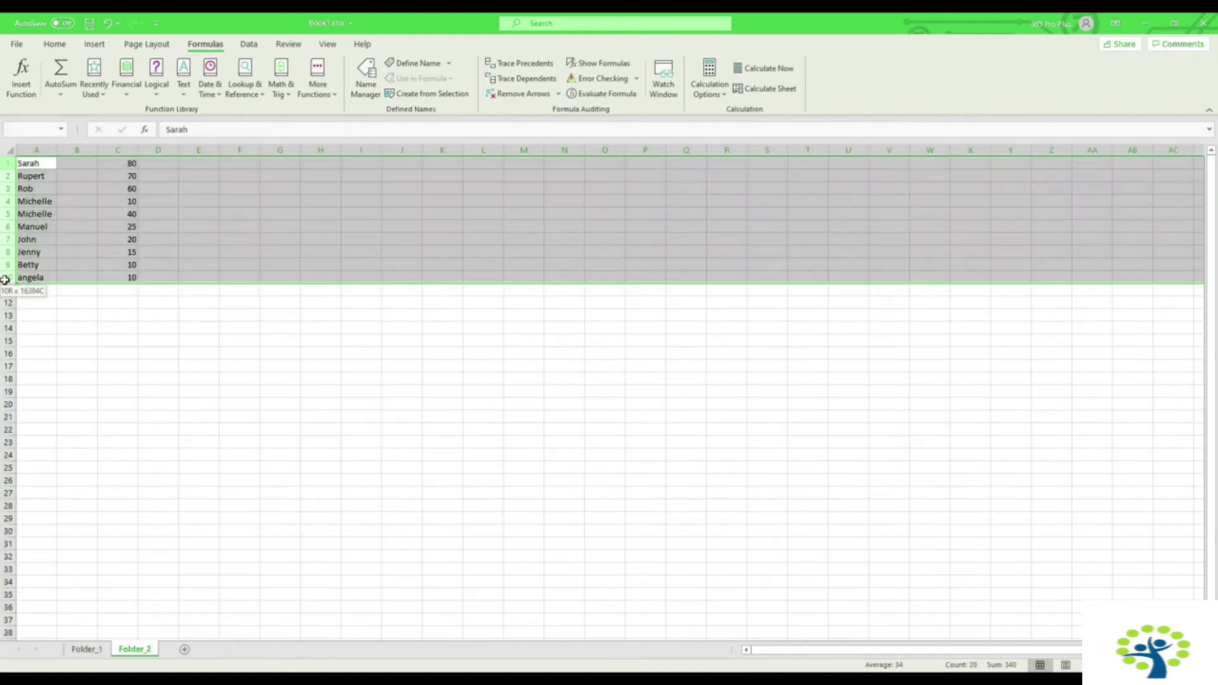
pyautogui.rightClick(86, 231)
pyautogui.click(130, 349)
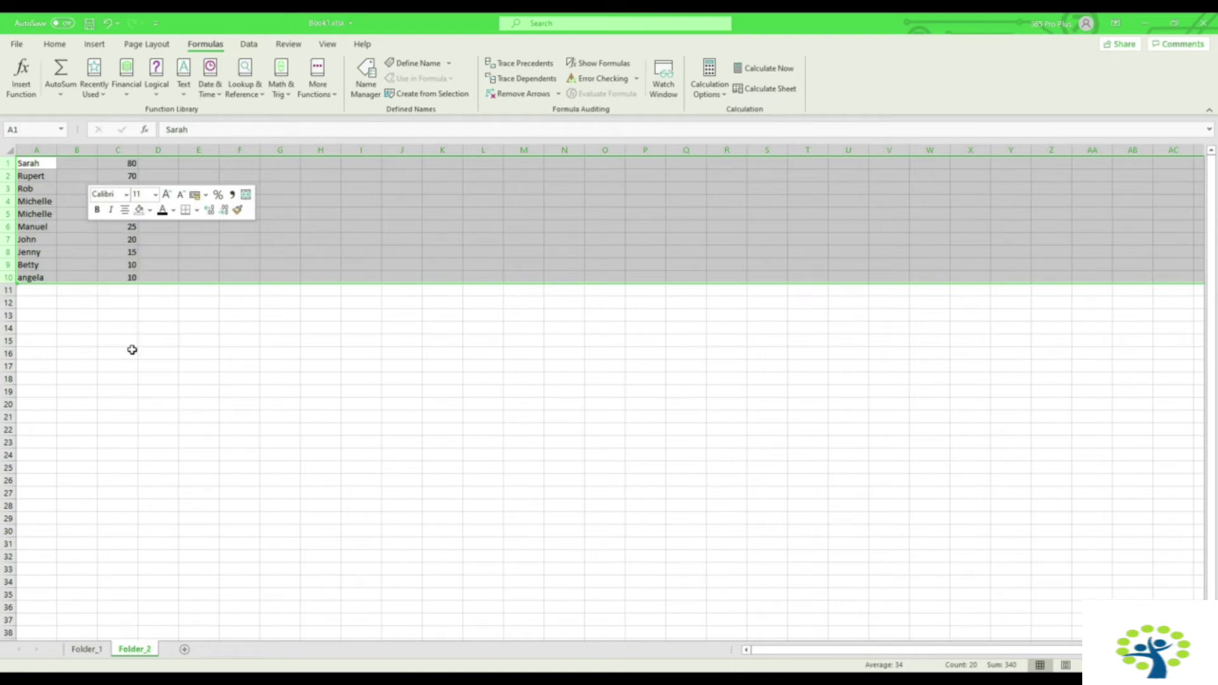
pyautogui.click(134, 573)
pyautogui.click(92, 650)
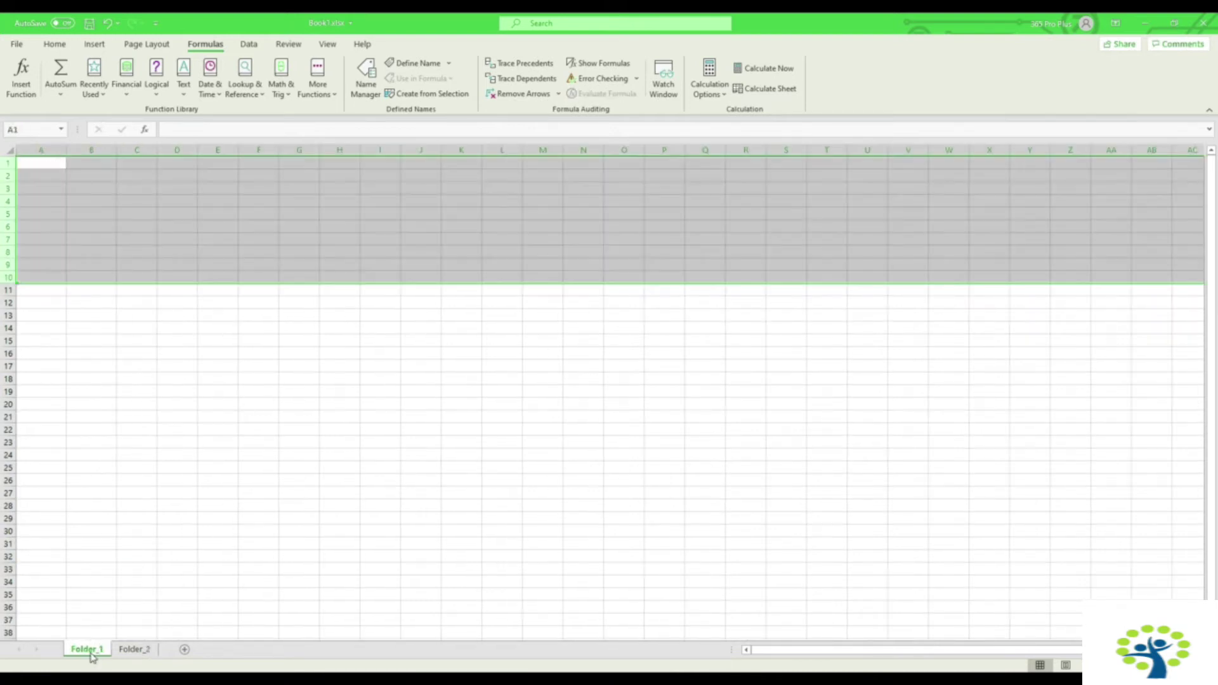
pyautogui.click(104, 408)
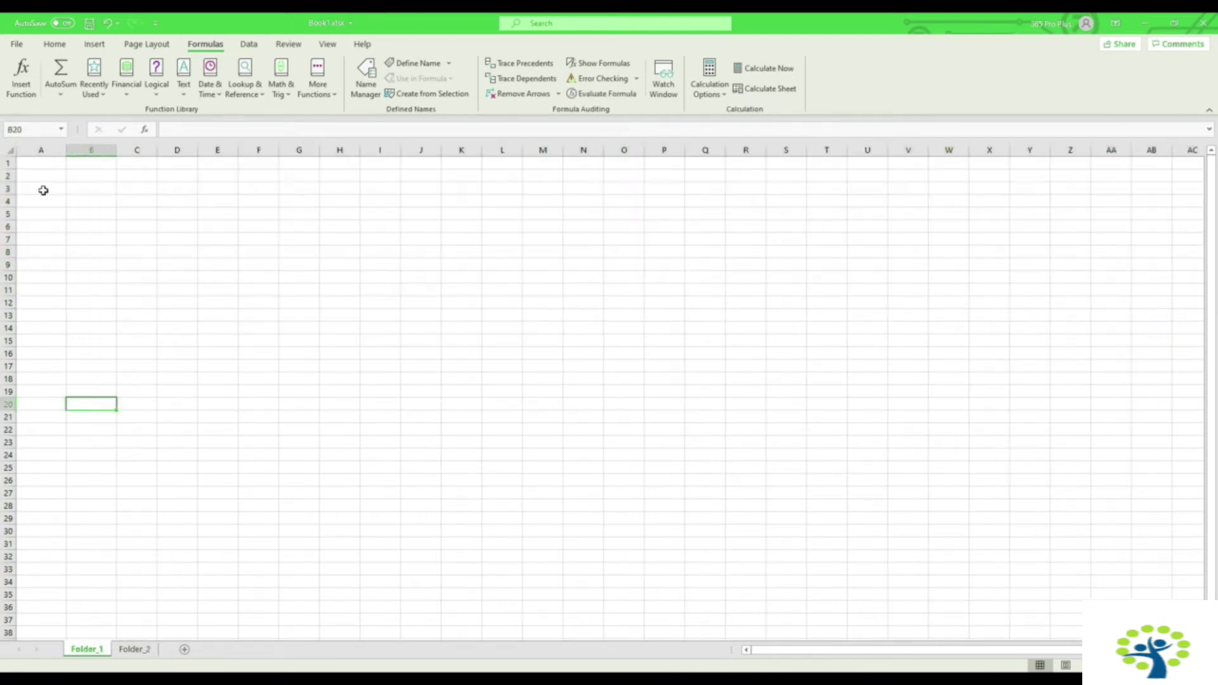
# Step: Start a SUM formula in cell A1 to view its description and argument hint, and erase the function name
pyautogui.click(41, 164)
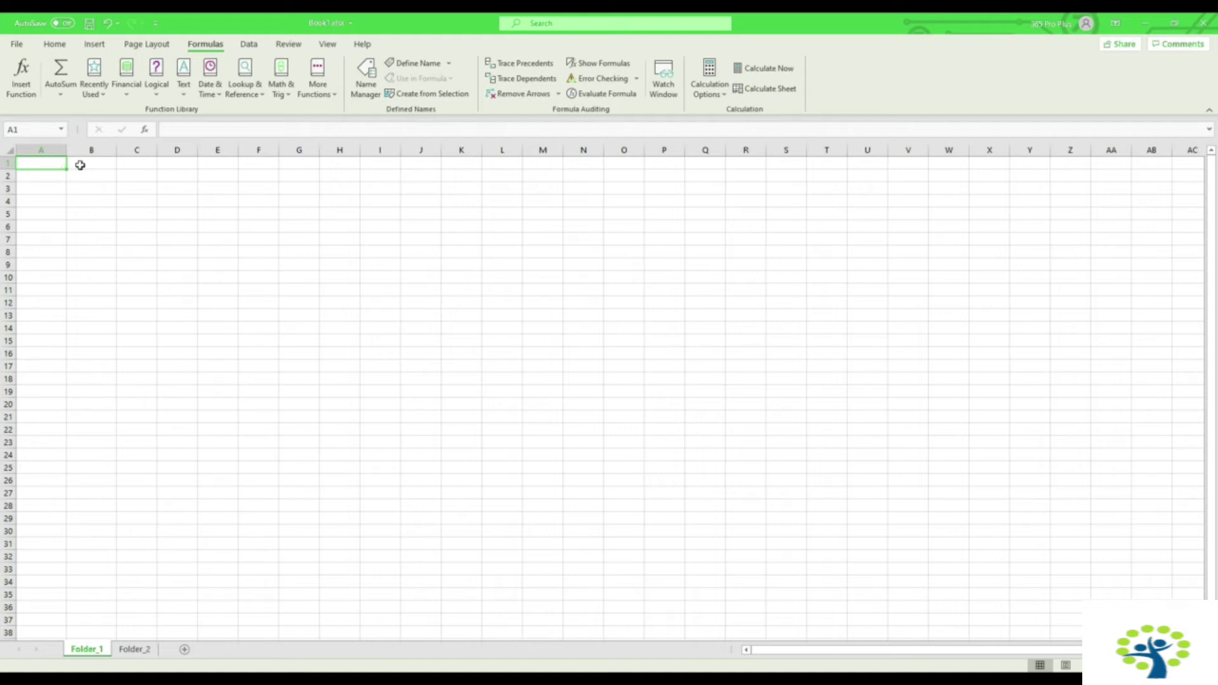
pyautogui.write('=')
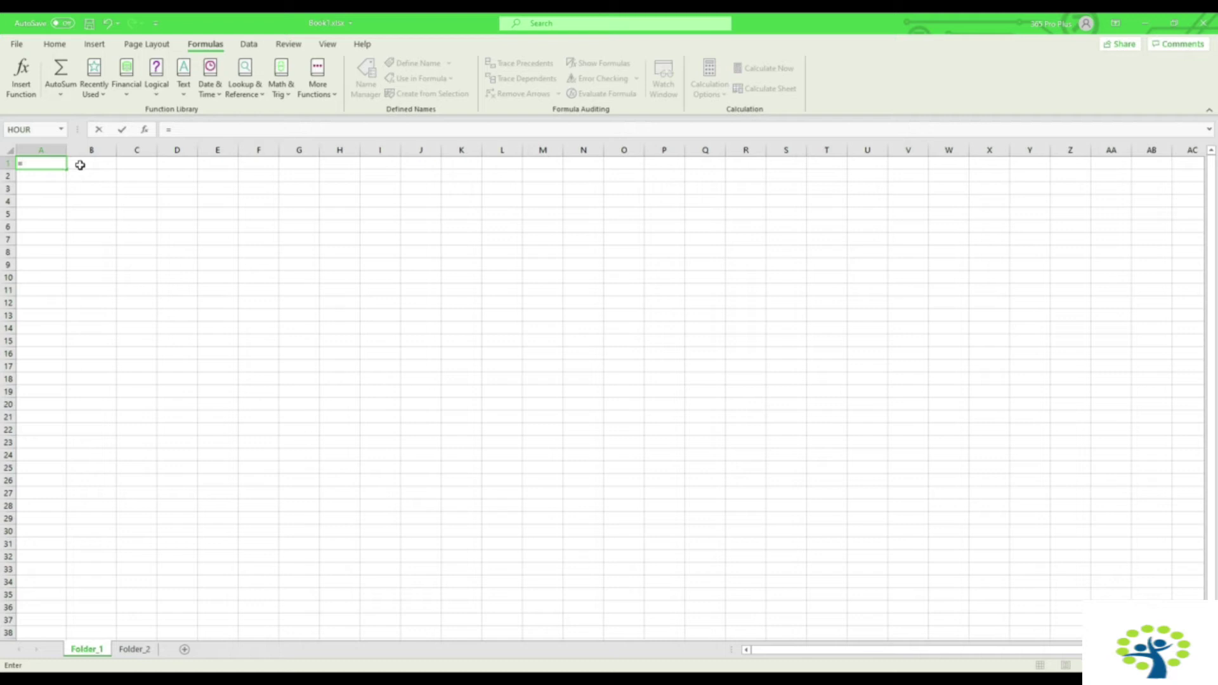
pyautogui.write('SUM')
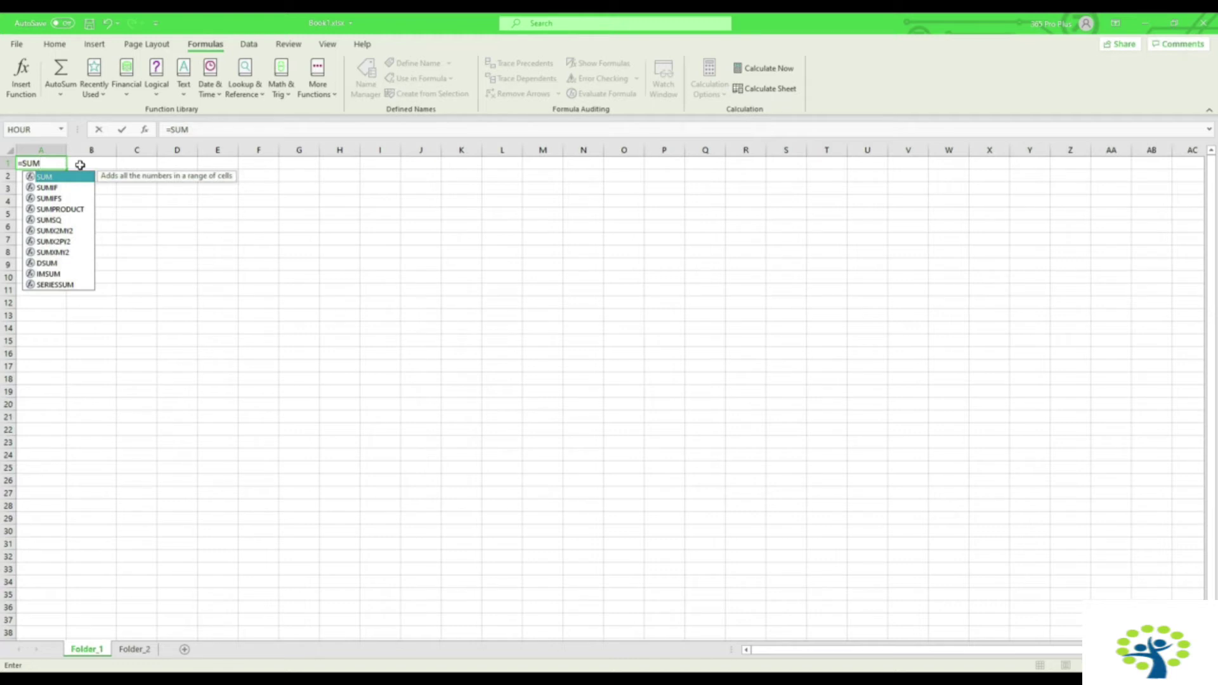
pyautogui.write('(')
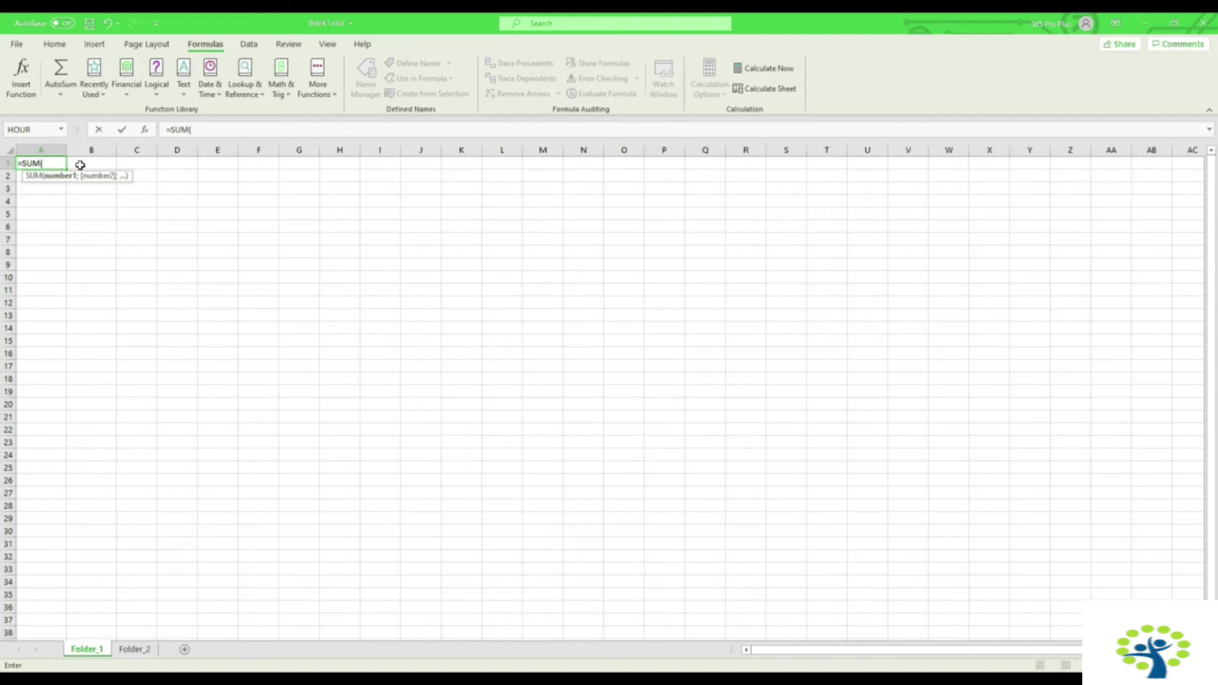
pyautogui.press('BackSpace')
pyautogui.press('BackSpace')
pyautogui.press('BackSpace')
pyautogui.press('BackSpace')
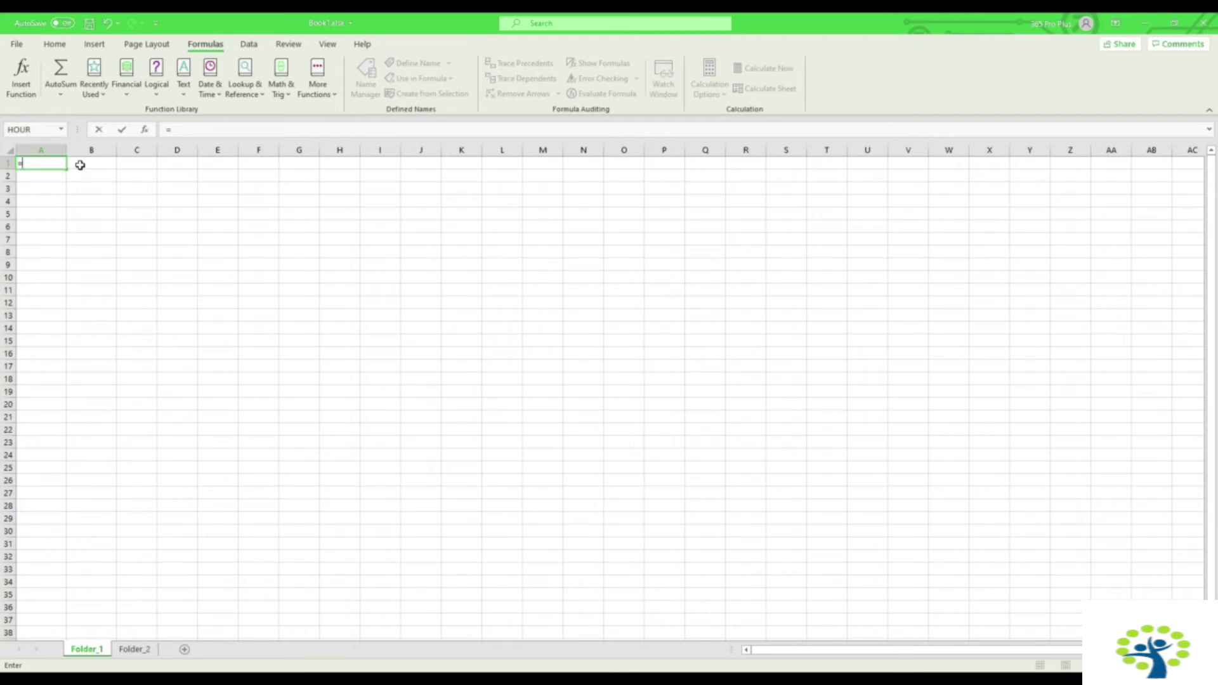
# Step: Look up the description of the UPPER function from cell A1 and erase its name
pyautogui.write('UPP')
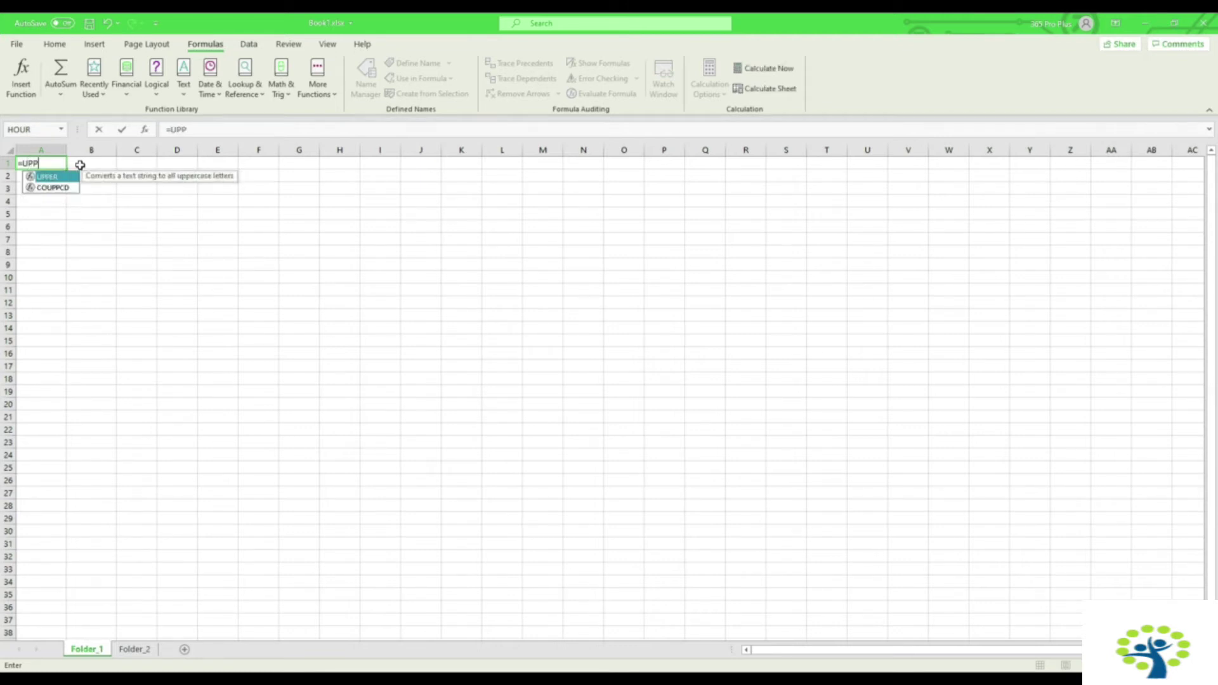
pyautogui.write('ER')
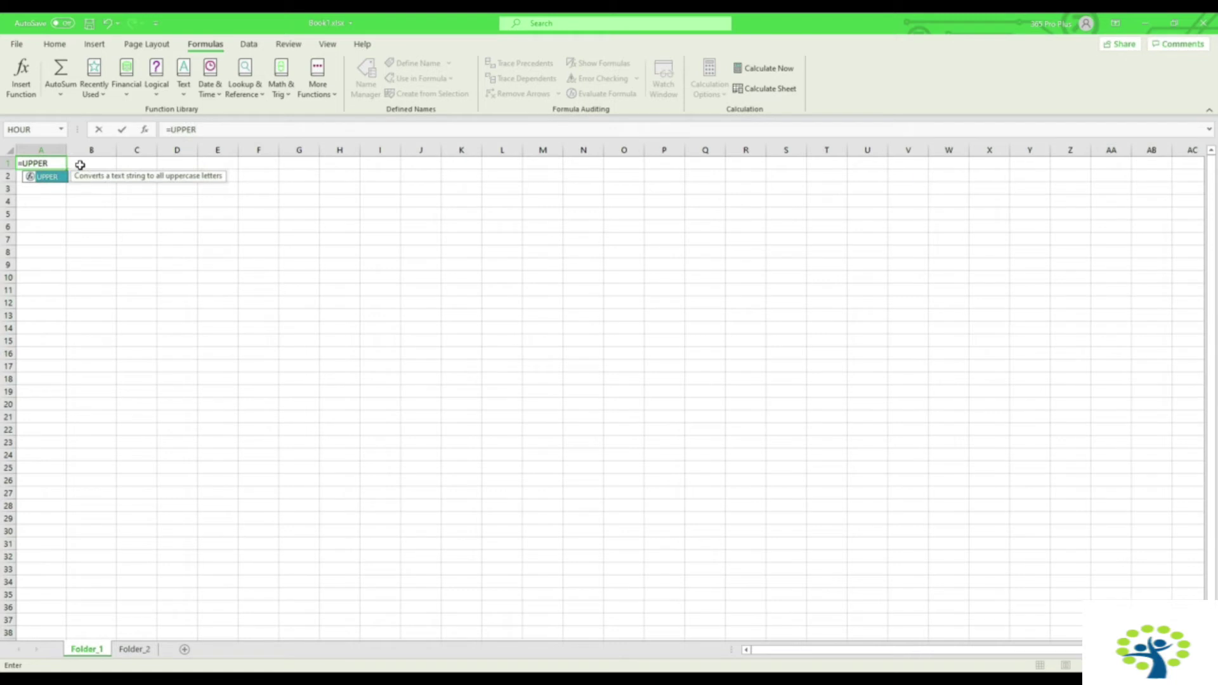
pyautogui.press('BackSpace')
pyautogui.press('BackSpace')
pyautogui.press('BackSpace')
pyautogui.press('BackSpace')
pyautogui.press('BackSpace')
# Step: Look up the description of the LOWER function from cell A1 and erase its name
pyautogui.write('LOWE')
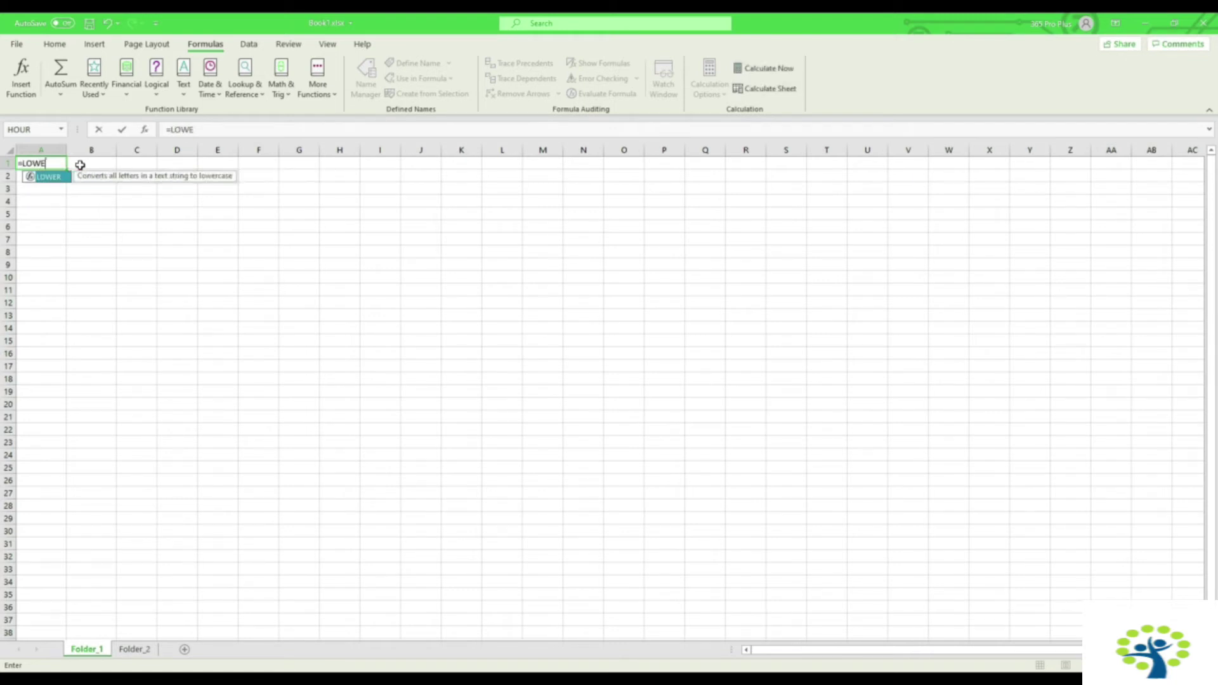
pyautogui.press('BackSpace')
pyautogui.press('BackSpace')
pyautogui.press('BackSpace')
pyautogui.press('BackSpace')
# Step: Look up the description of the PROPER function from cell A1 and erase its name
pyautogui.write('PR')
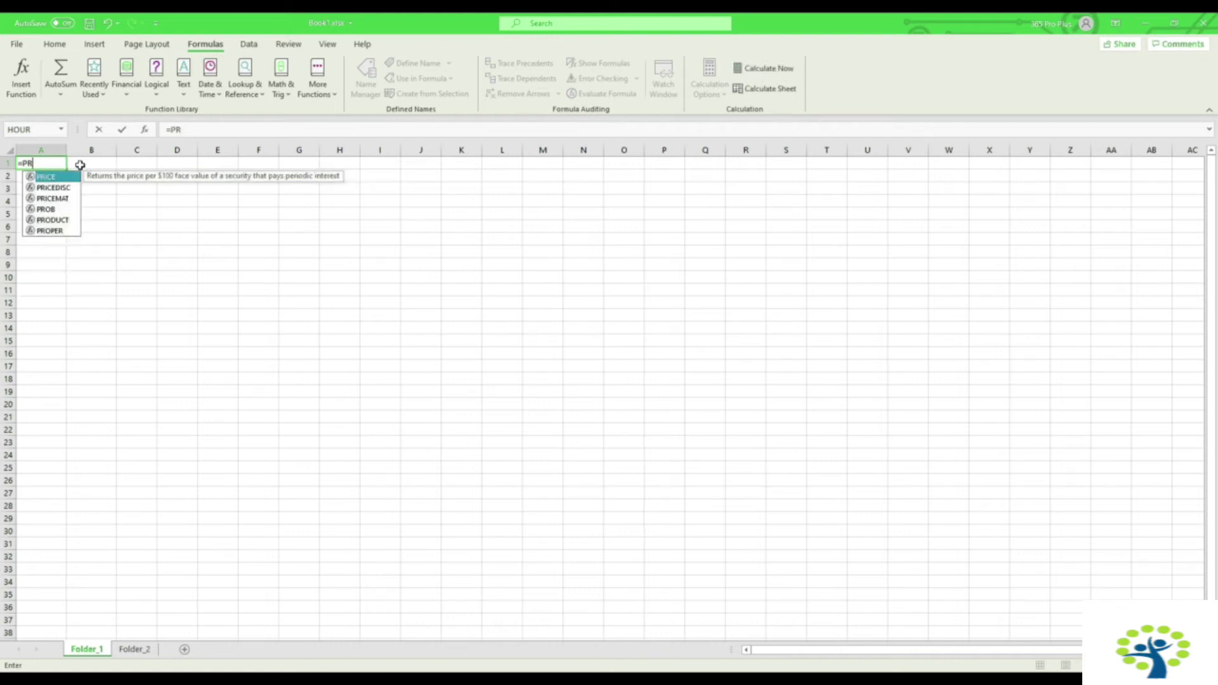
pyautogui.write('OPER')
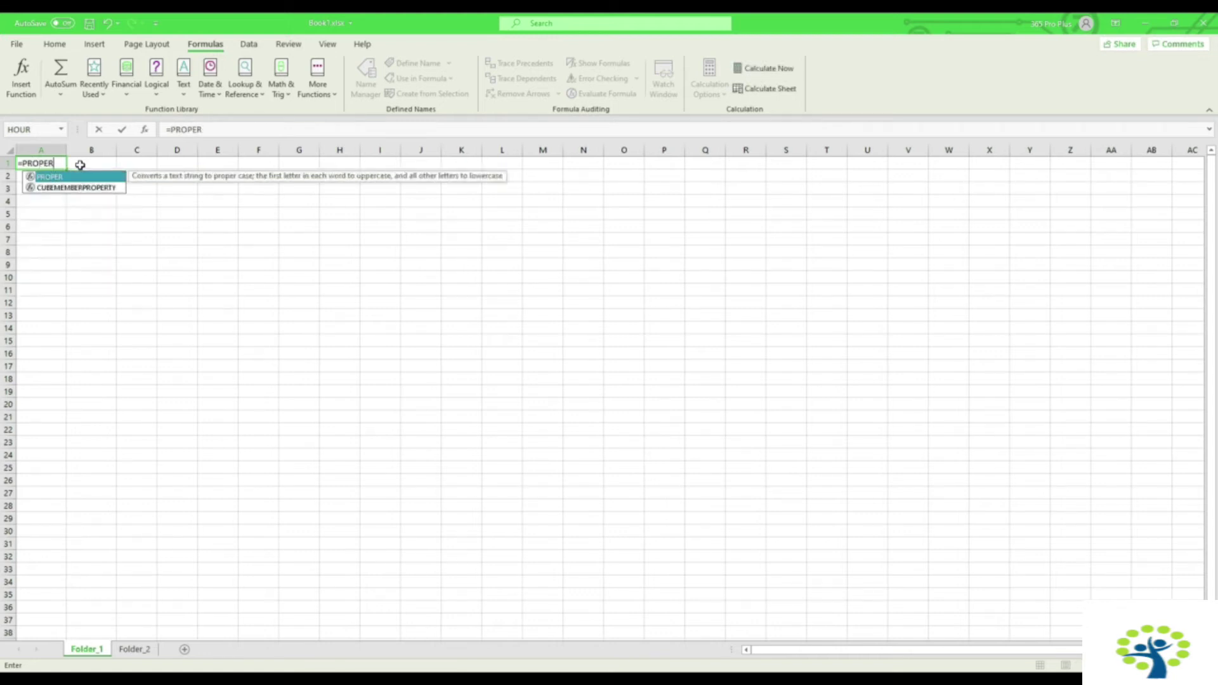
pyautogui.press('BackSpace')
pyautogui.press('BackSpace')
pyautogui.press('BackSpace')
pyautogui.press('BackSpace')
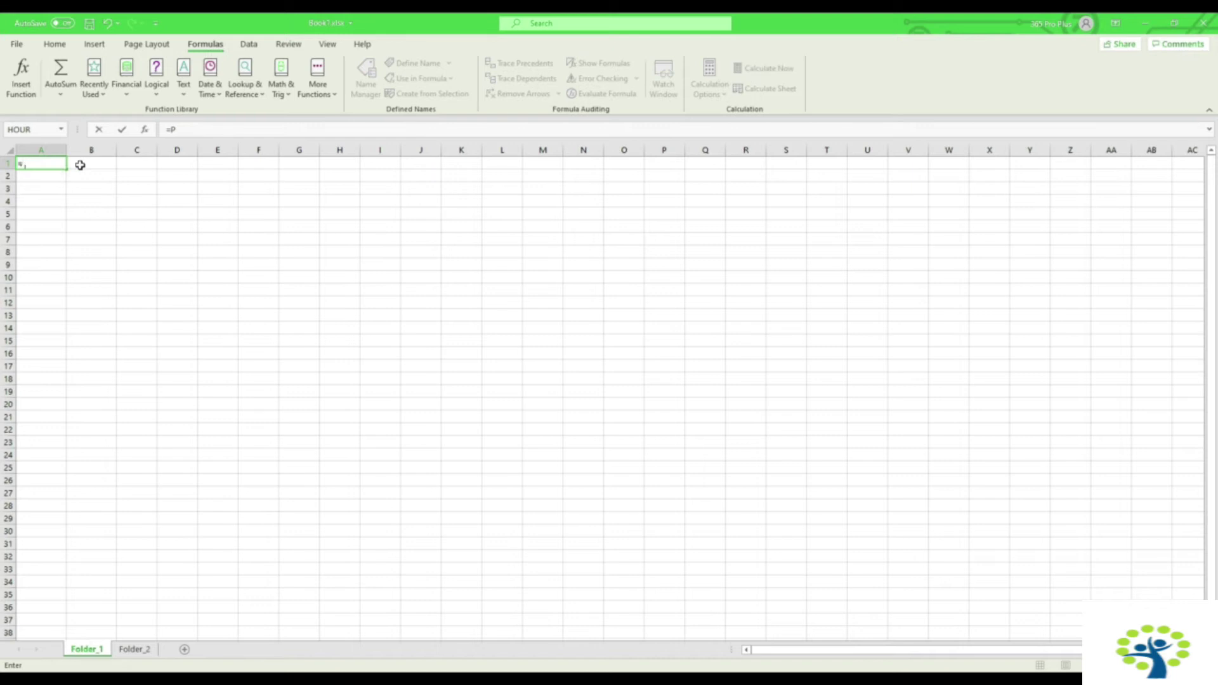
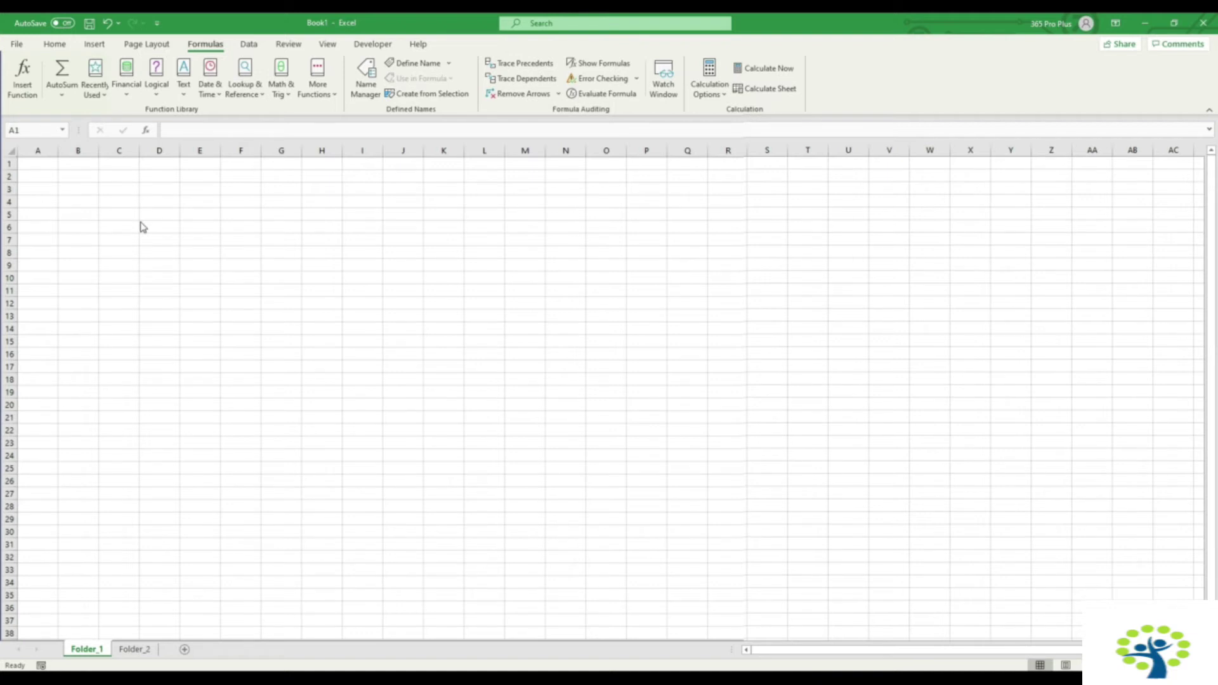
# Step: Use Insert Function to put a SUM of the numbers 2, 3 and 4 in cell A1
pyautogui.click(27, 90)
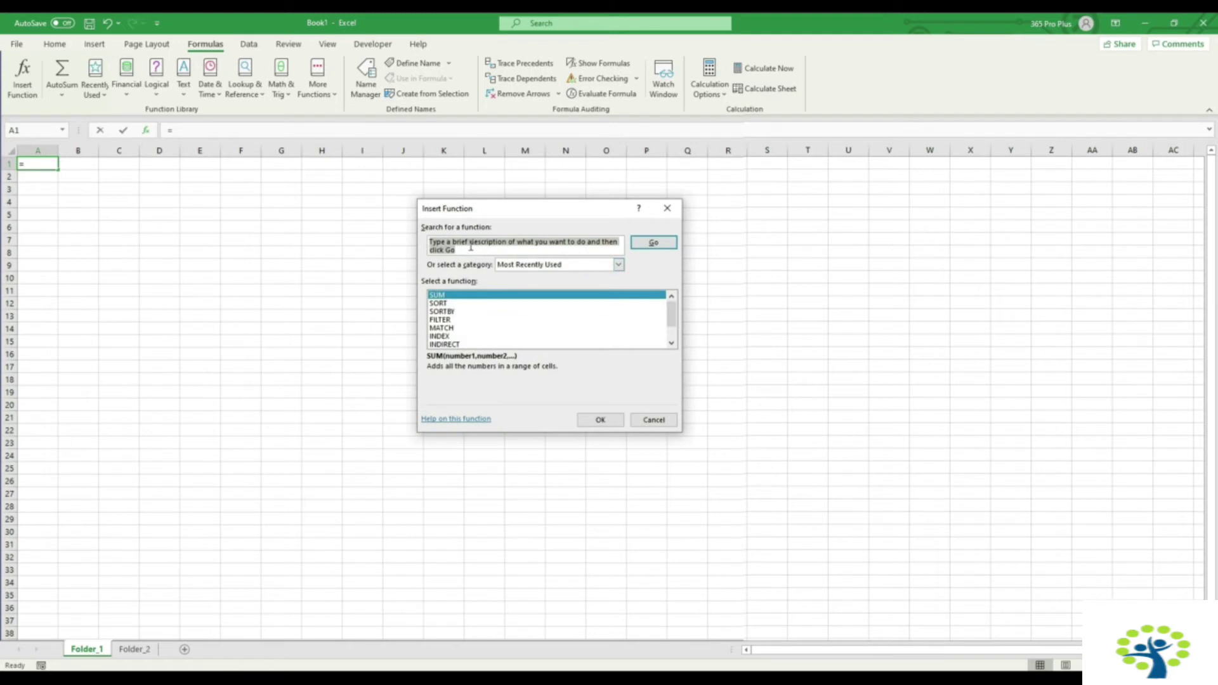
pyautogui.write('sum')
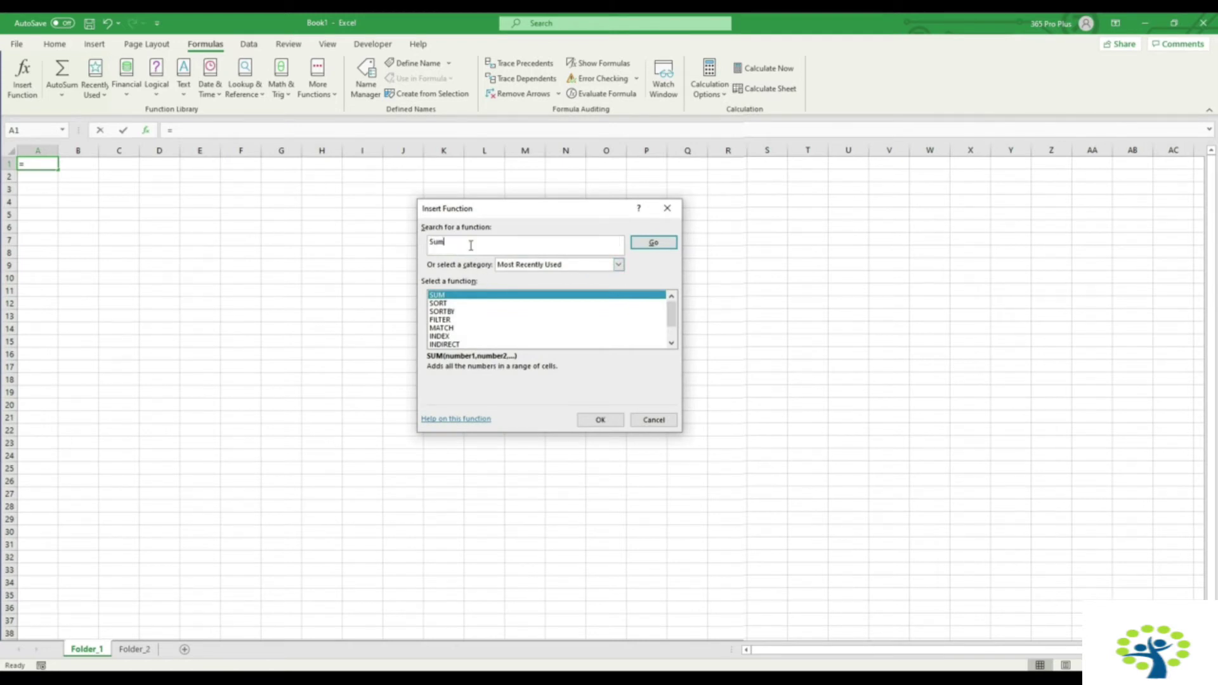
pyautogui.doubleClick(450, 296)
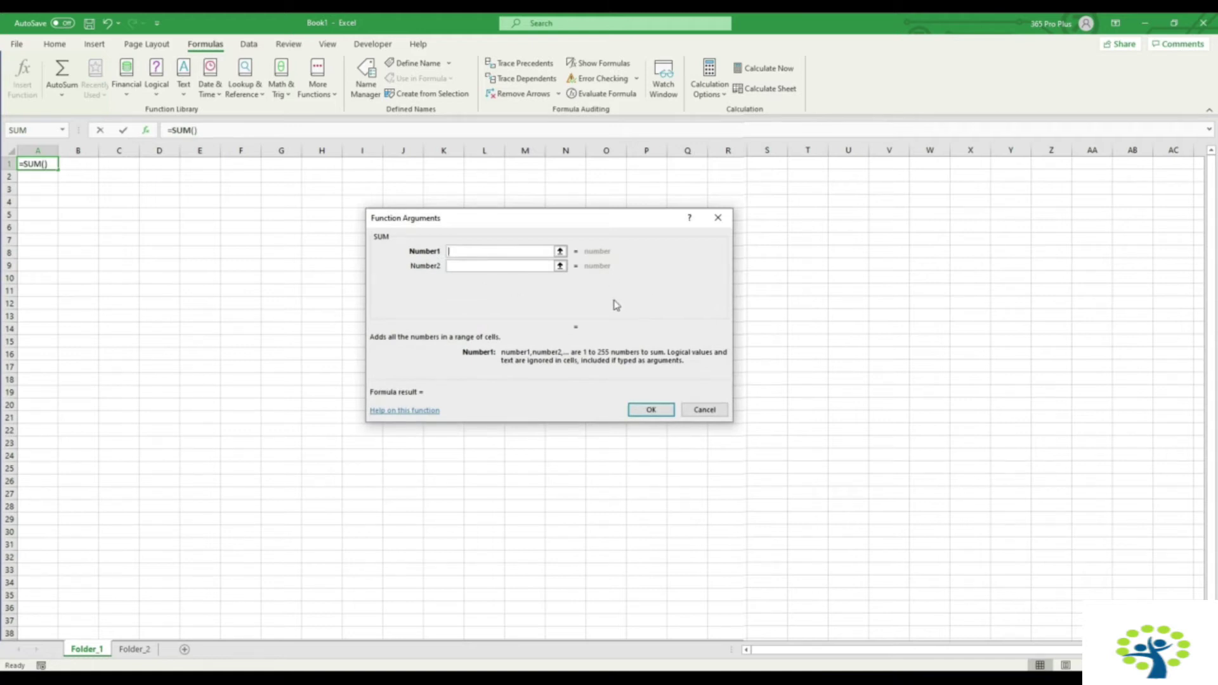
pyautogui.write('2')
pyautogui.click(477, 266)
pyautogui.write('3')
pyautogui.click(473, 282)
pyautogui.write('4')
pyautogui.click(651, 410)
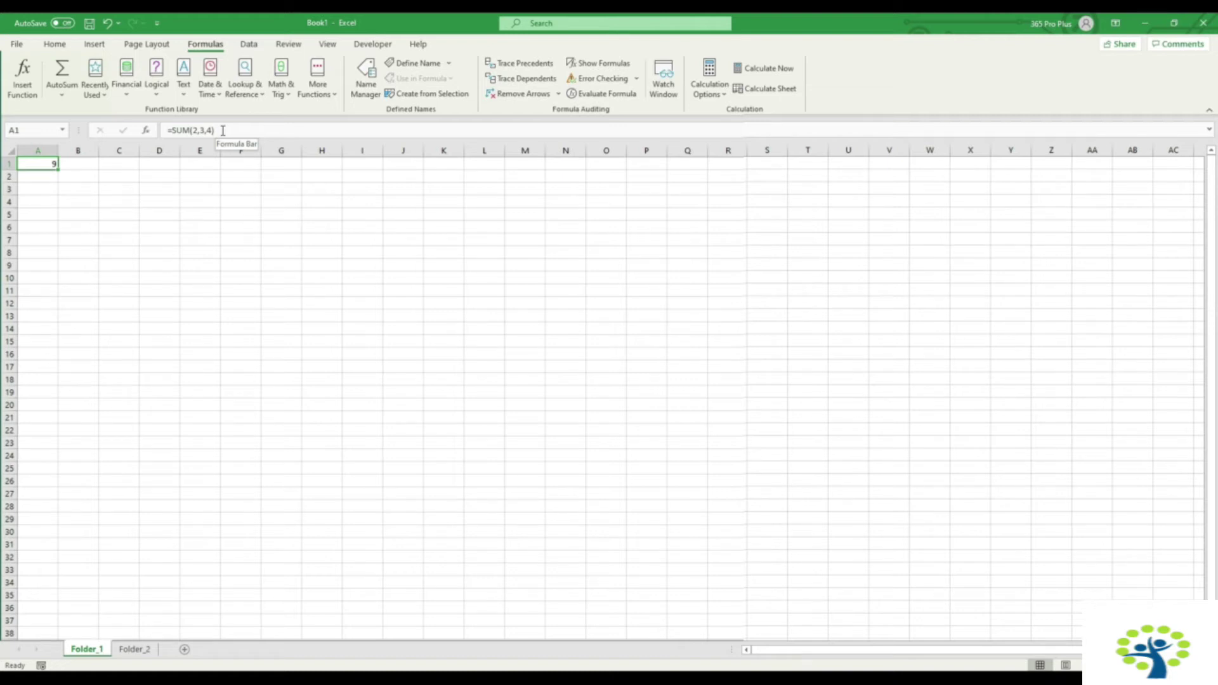
# Step: Examine how commas separate the arguments of the SUM formula in cell A1
pyautogui.click(197, 131)
pyautogui.write(',')
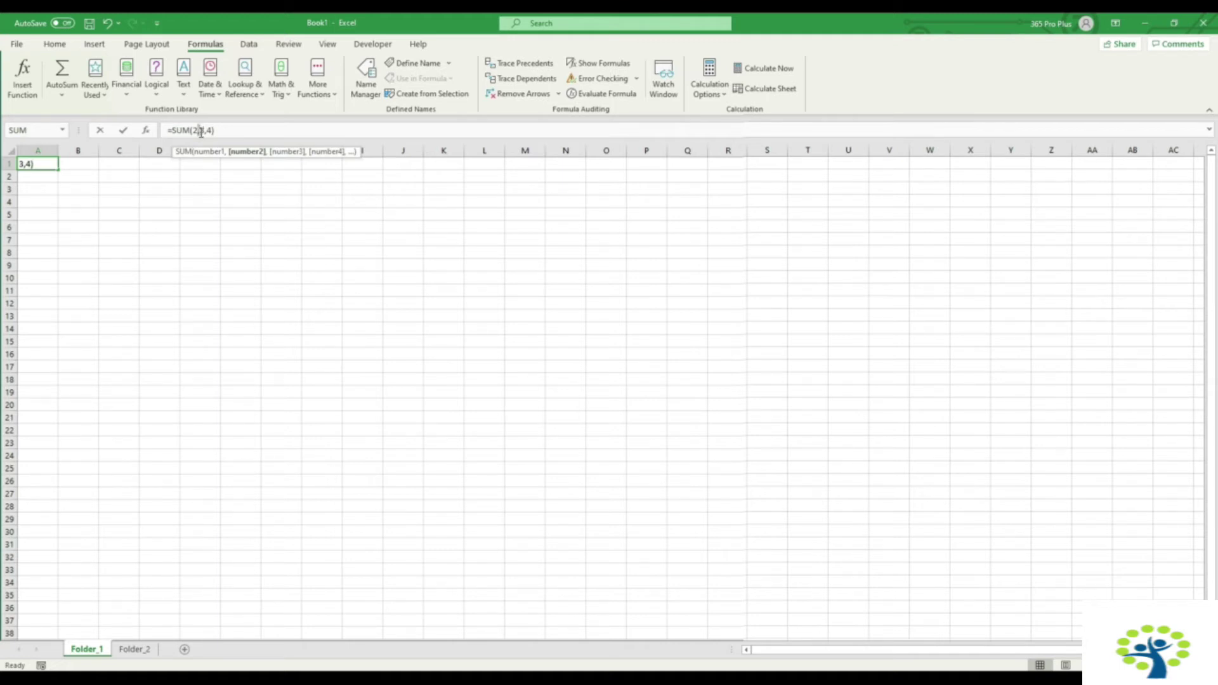
pyautogui.click(241, 214)
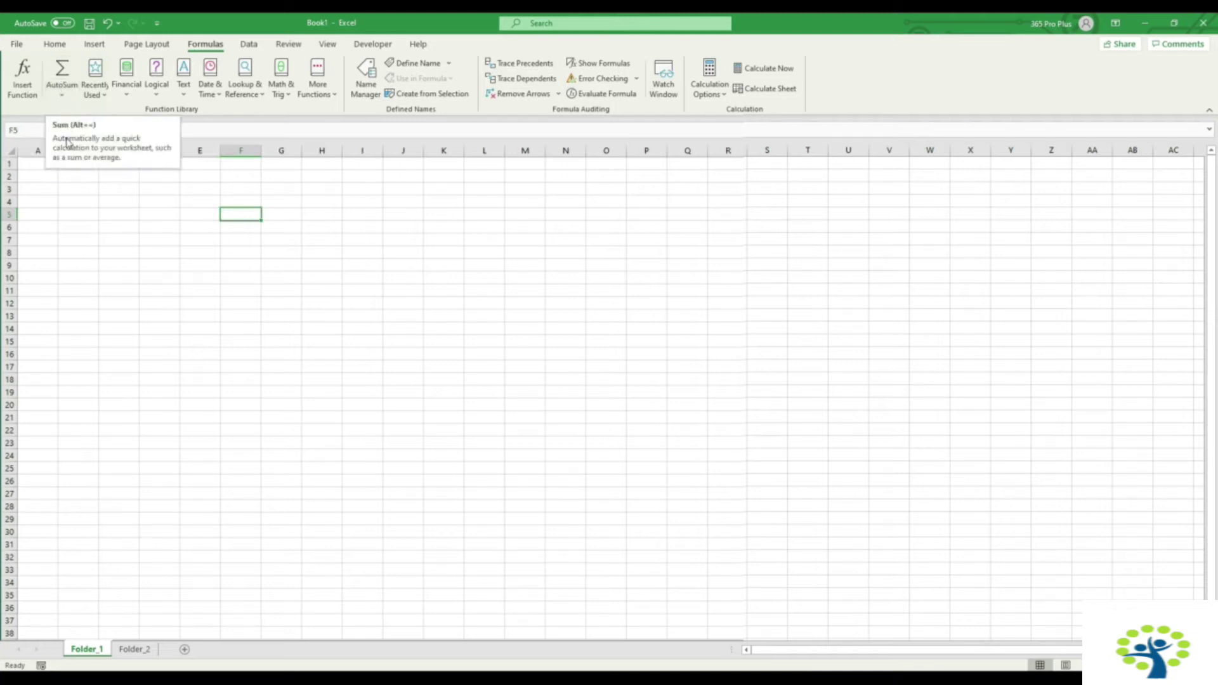
# Step: Try AutoSum in cell B1 to see which cell it proposes to add
pyautogui.click(68, 177)
pyautogui.click(68, 164)
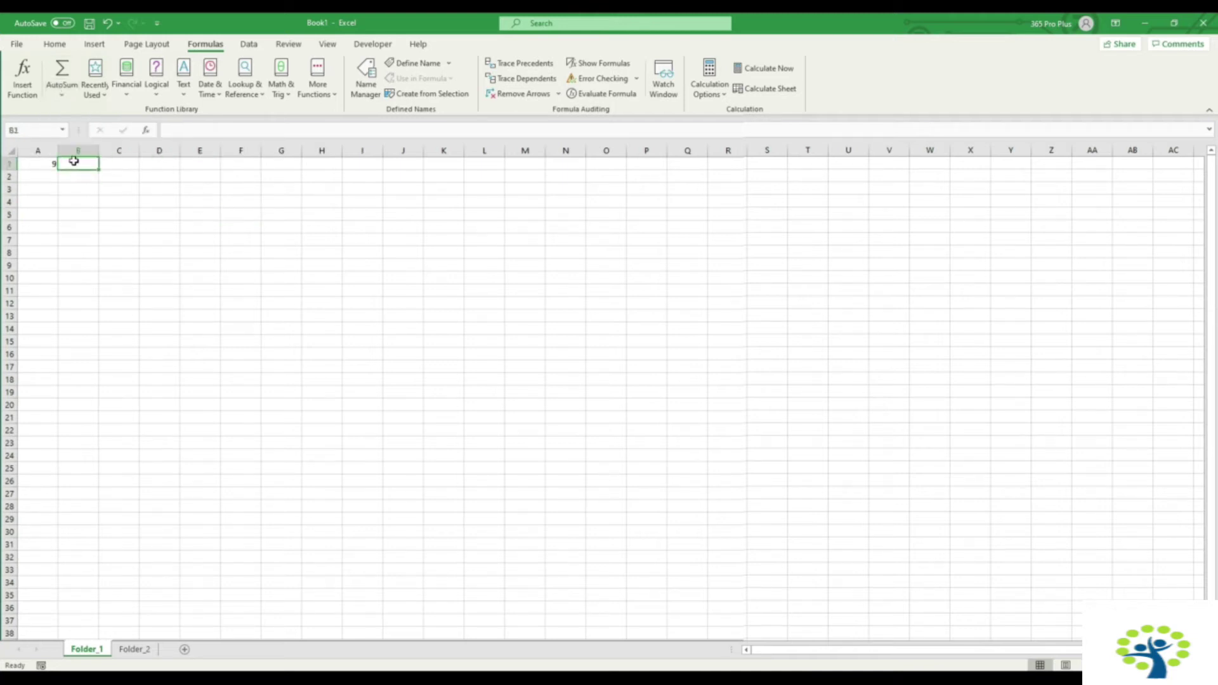
pyautogui.click(62, 71)
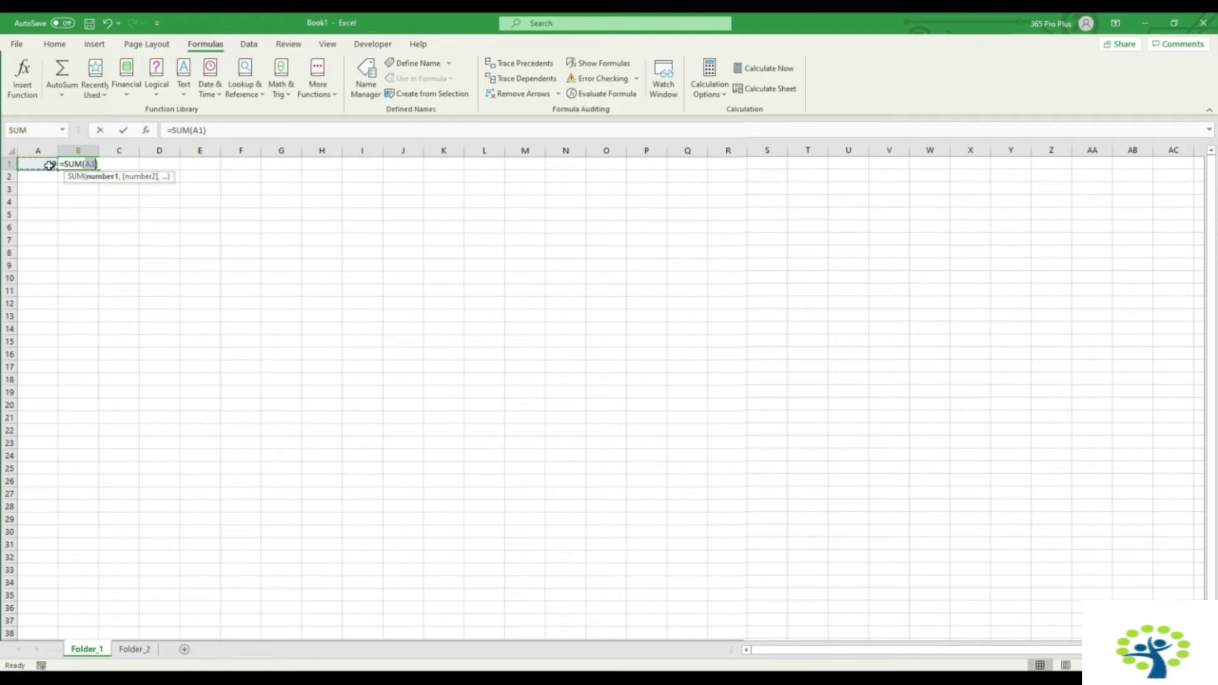
pyautogui.press('Escape')
pyautogui.click(27, 201)
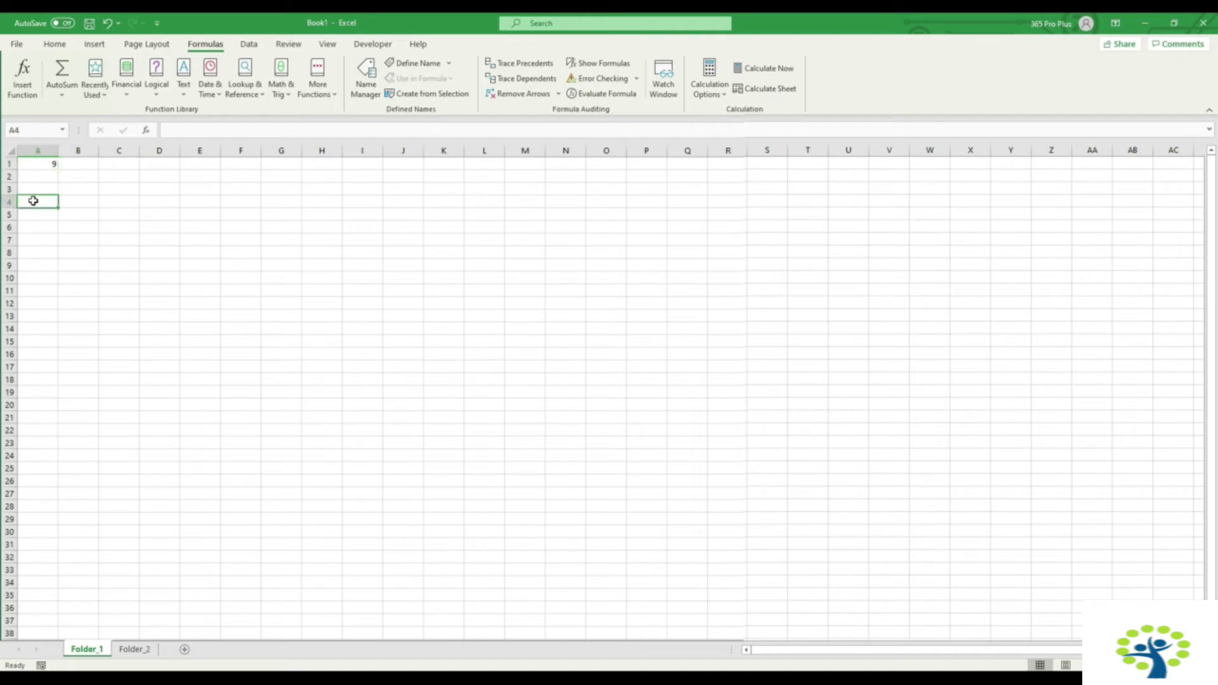
# Step: Clear cell A1 and enter the numbers 2, 4, 6, 8 and 10 in cells A1 to E1
pyautogui.click(28, 167)
pyautogui.press('Delete')
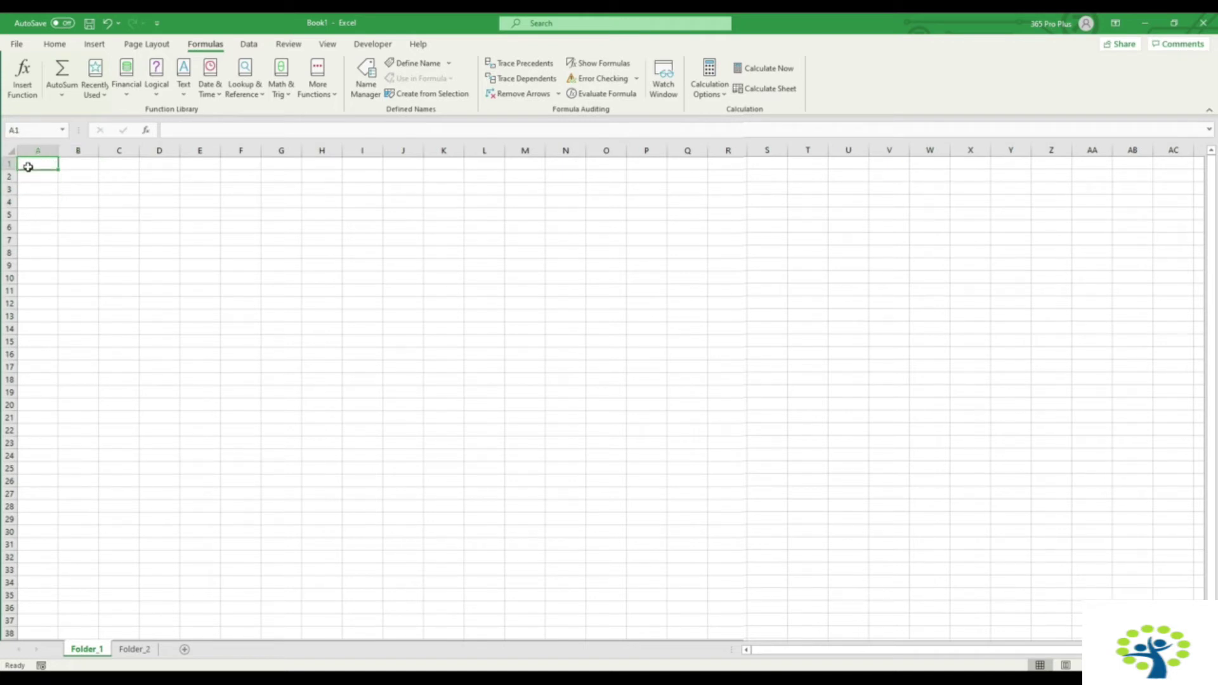
pyautogui.write('2')
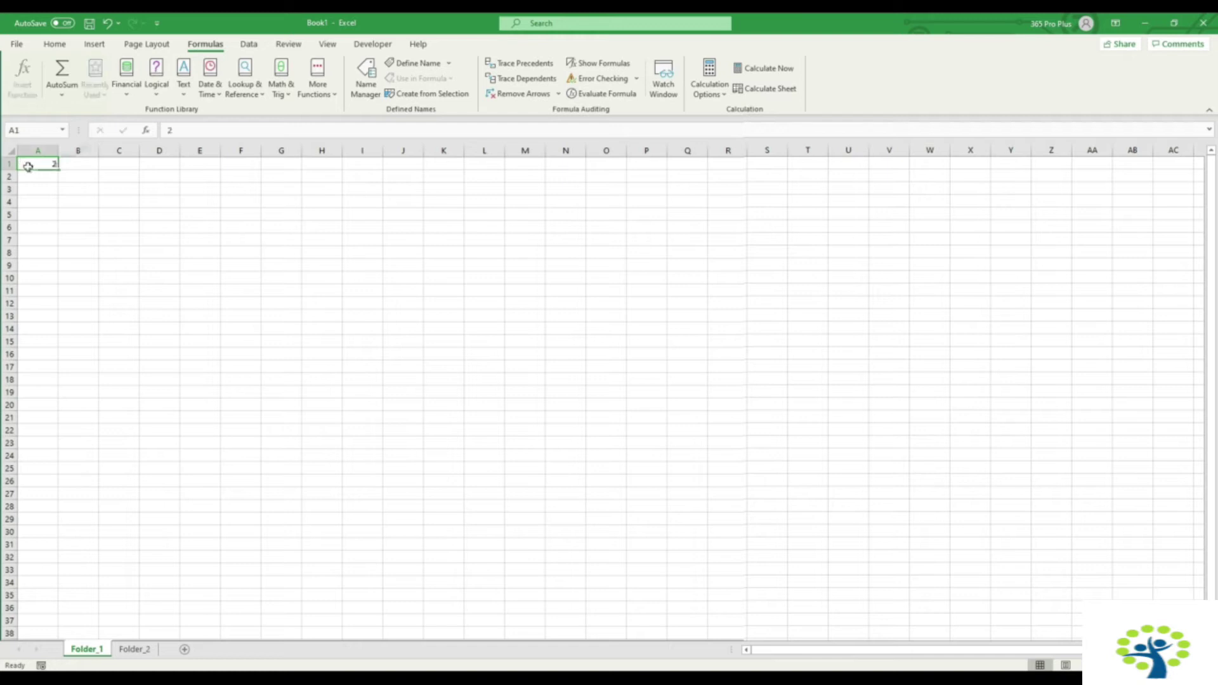
pyautogui.press('Tab')
pyautogui.write('4')
pyautogui.press('Tab')
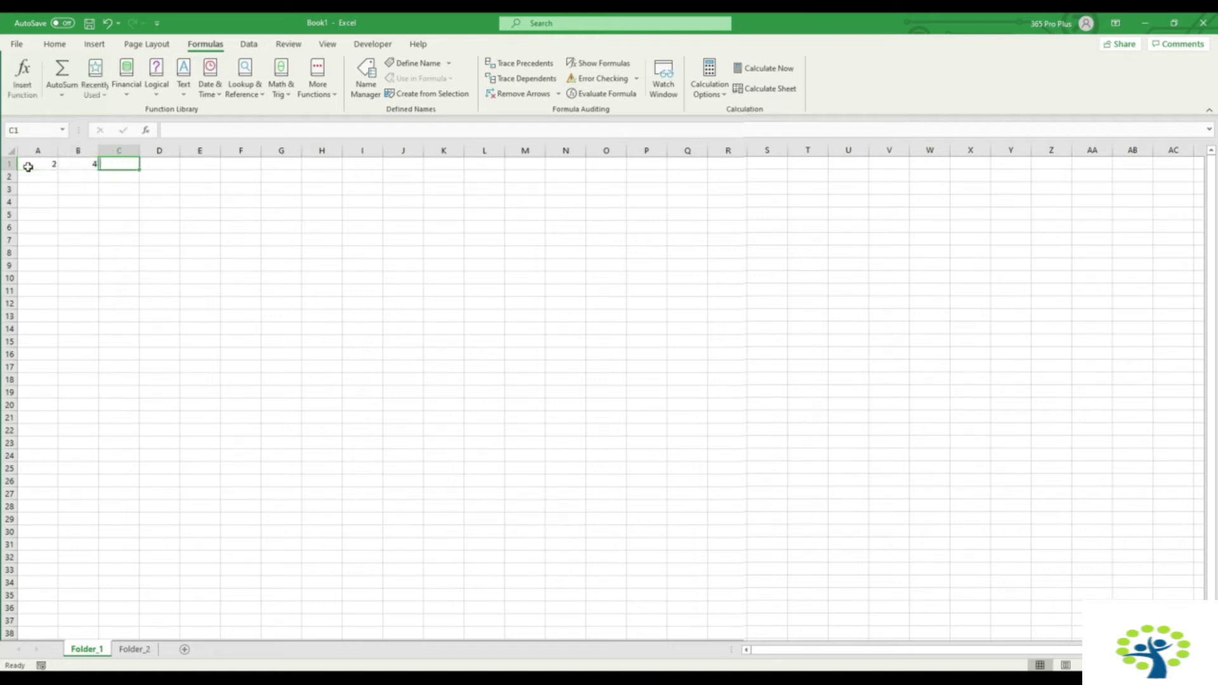
pyautogui.write('6')
pyautogui.press('Tab')
pyautogui.write('8')
pyautogui.press('Tab')
pyautogui.write('10')
pyautogui.press('Return')
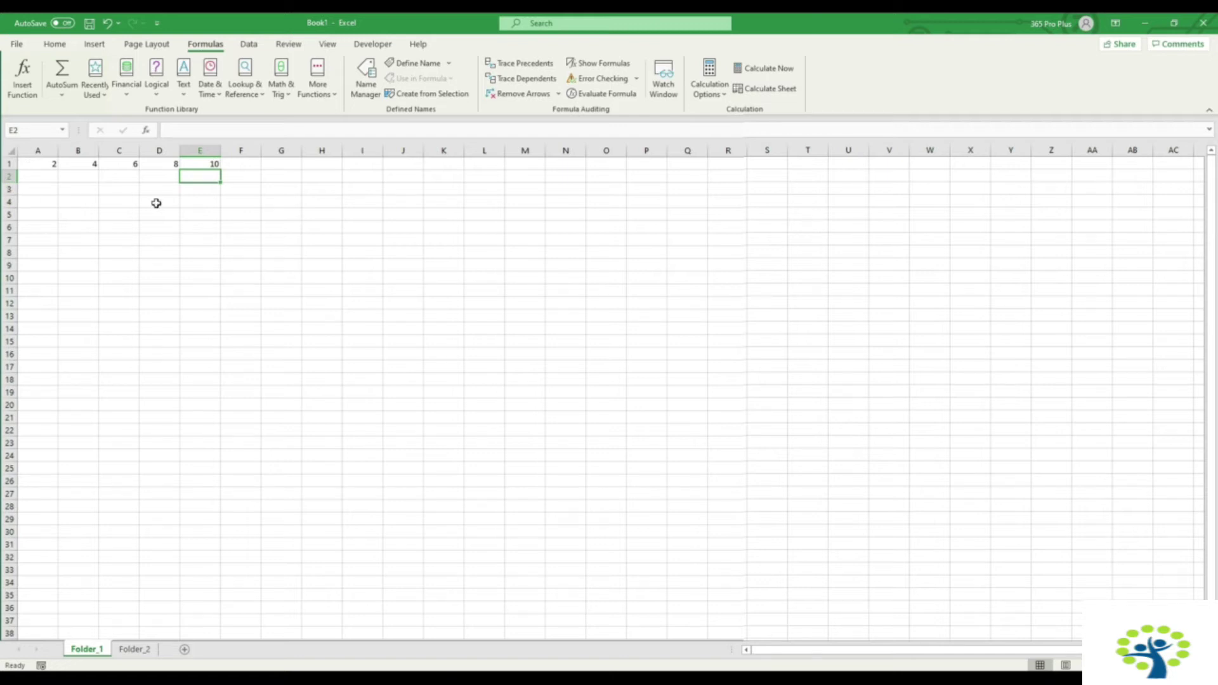
# Step: Enter the formula =SUM(A1,B1,C1,D1,E1) in cell G1 to add up the five numbers
pyautogui.click(275, 164)
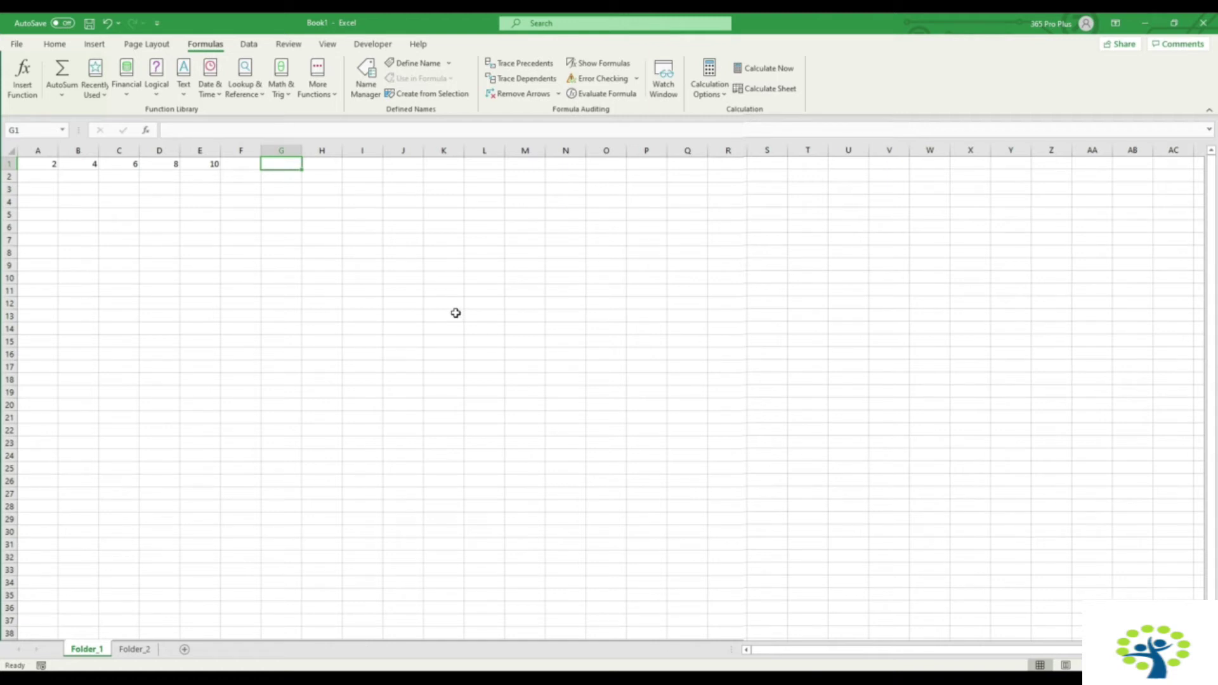
pyautogui.write('=SUM(')
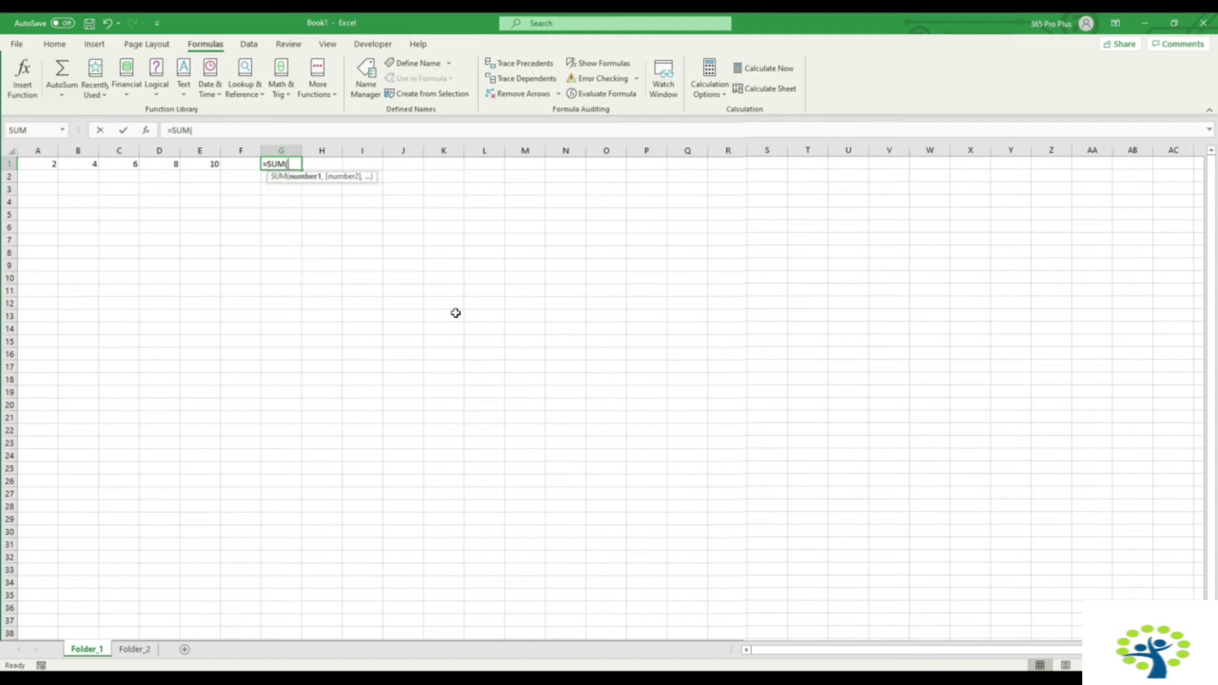
pyautogui.write('A1,B1,C1,D')
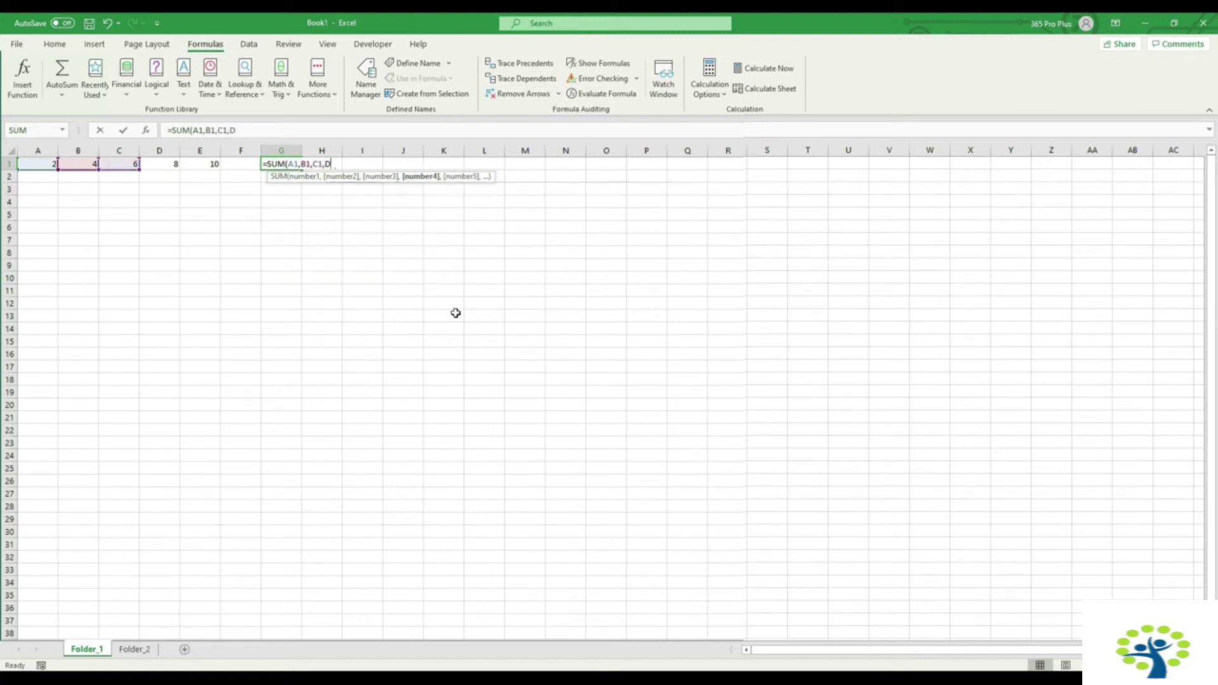
pyautogui.write('1,E1')
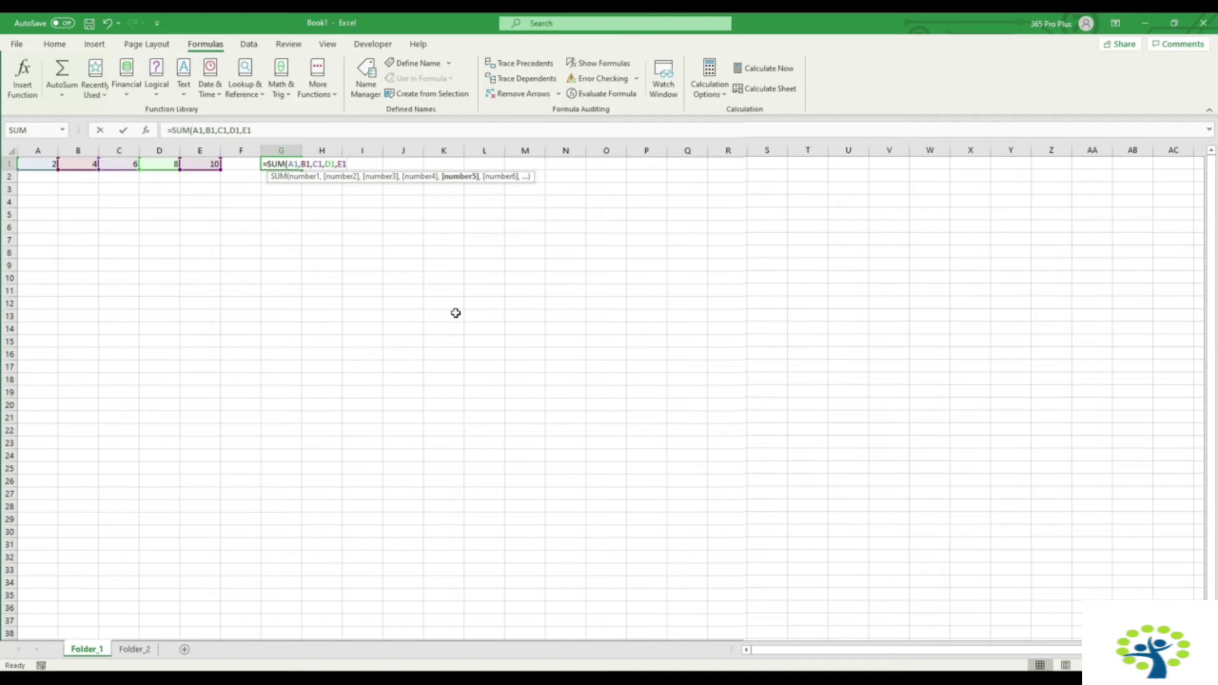
pyautogui.write(')')
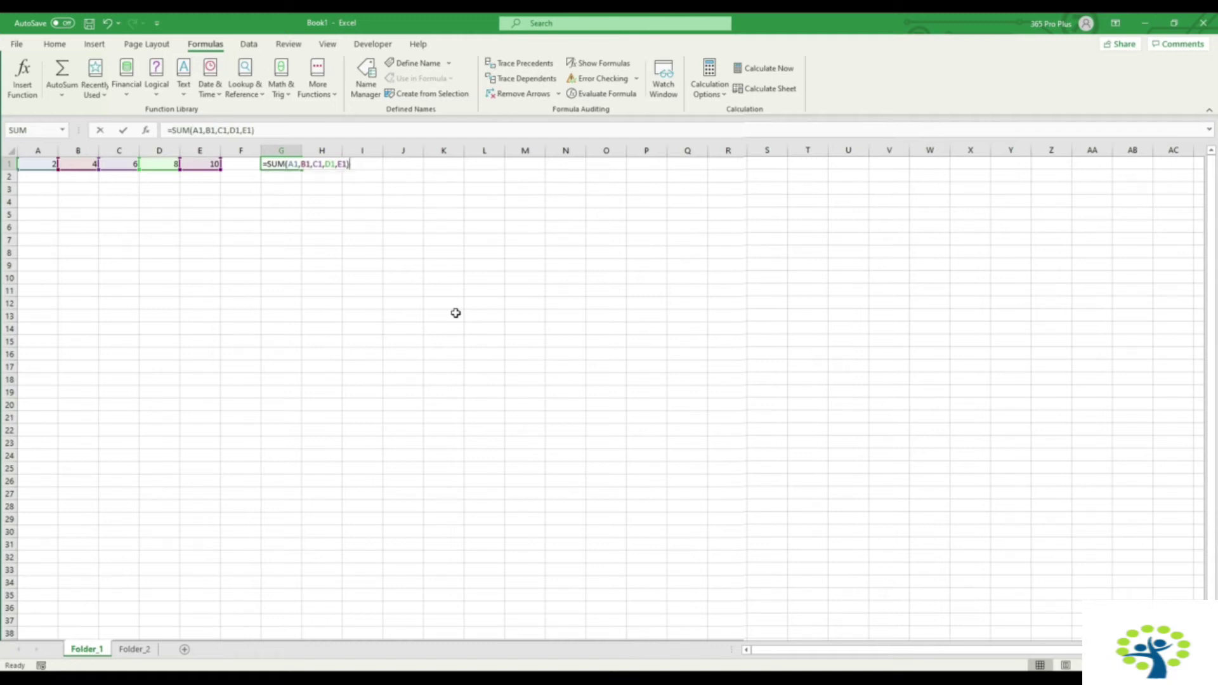
pyautogui.press('Return')
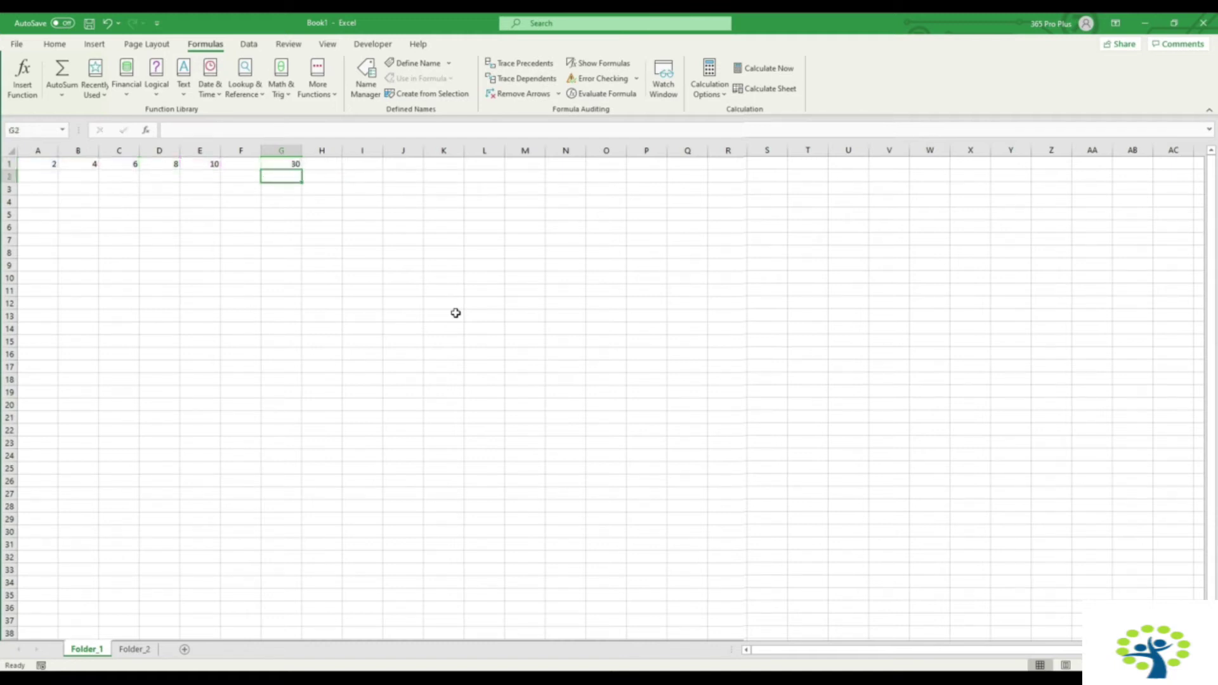
# Step: Compare cell C1 with the SUM formula in G1 that references it, and clear the number in C1
pyautogui.click(294, 165)
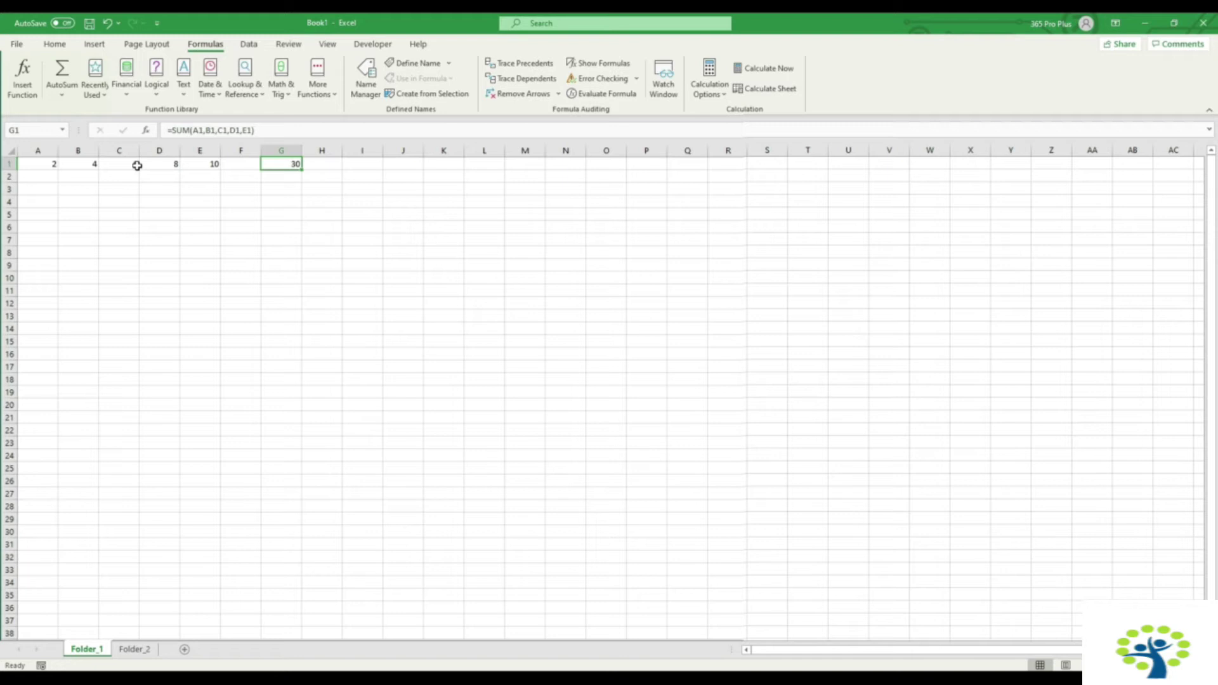
pyautogui.click(137, 165)
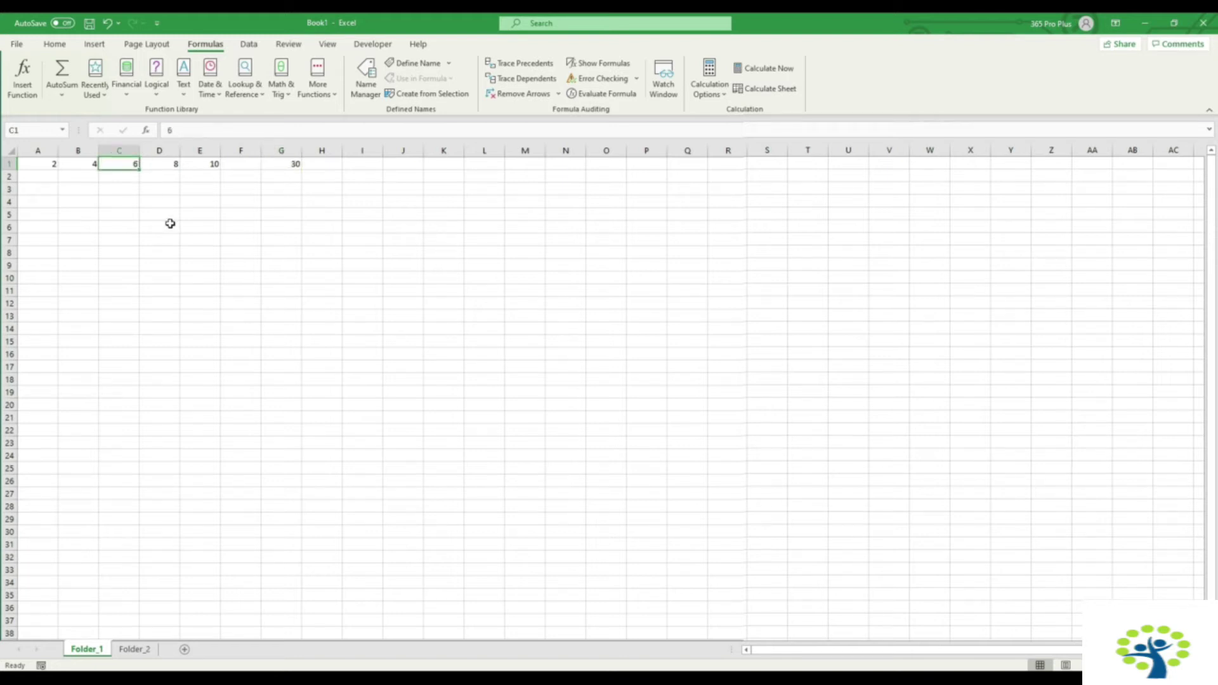
pyautogui.press('Delete')
# Step: Replace the comma-separated arguments of the SUM formula in G1 with a range so it reads =SUM(A1:E1)
pyautogui.click(295, 163)
pyautogui.moveTo(198, 131); pyautogui.dragTo(374, 143)
pyautogui.press('BackSpace')
pyautogui.moveTo(58, 165); pyautogui.dragTo(196, 167)
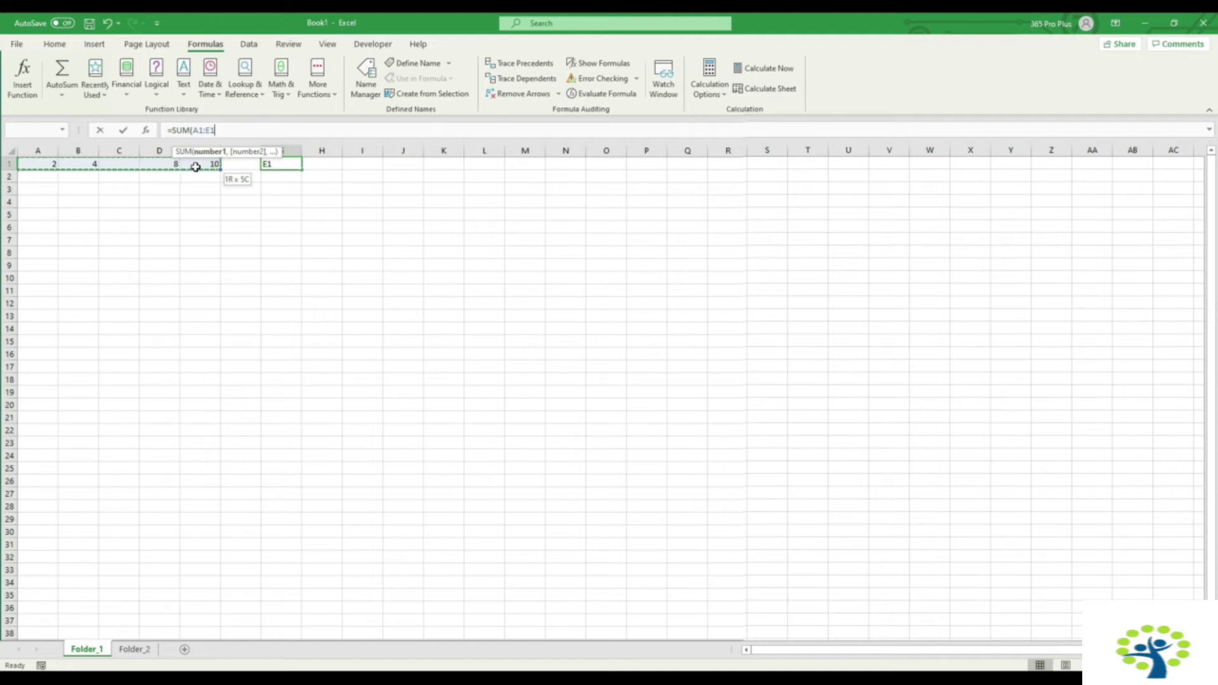
pyautogui.moveTo(195, 166); pyautogui.dragTo(216, 159)
pyautogui.write(')')
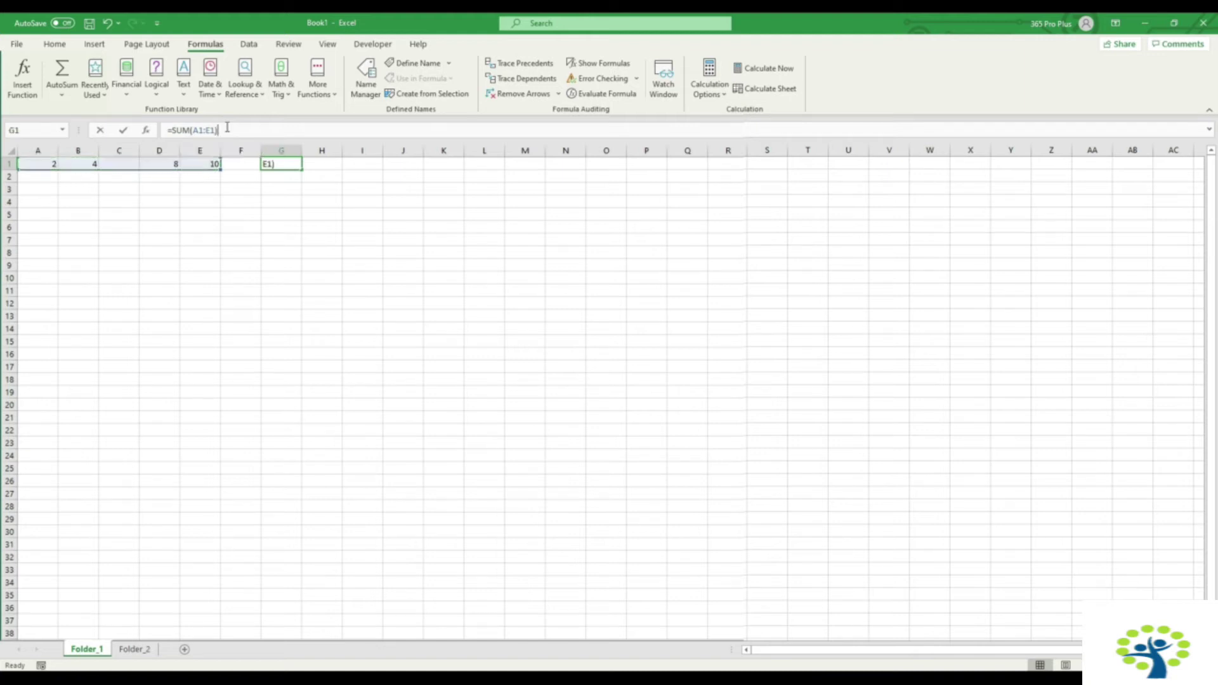
pyautogui.hotkey('ctrl', 'Return')
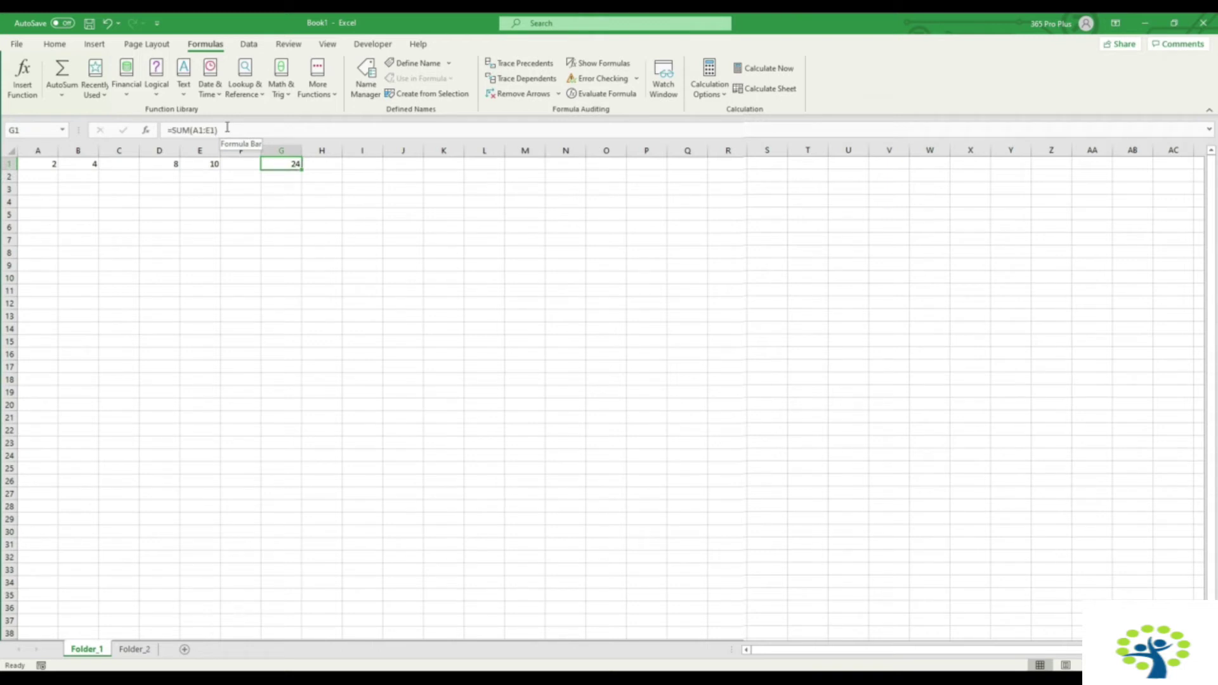
# Step: Enter the numbers 8, 10 and 12 in cells A2 to C2
pyautogui.click(254, 187)
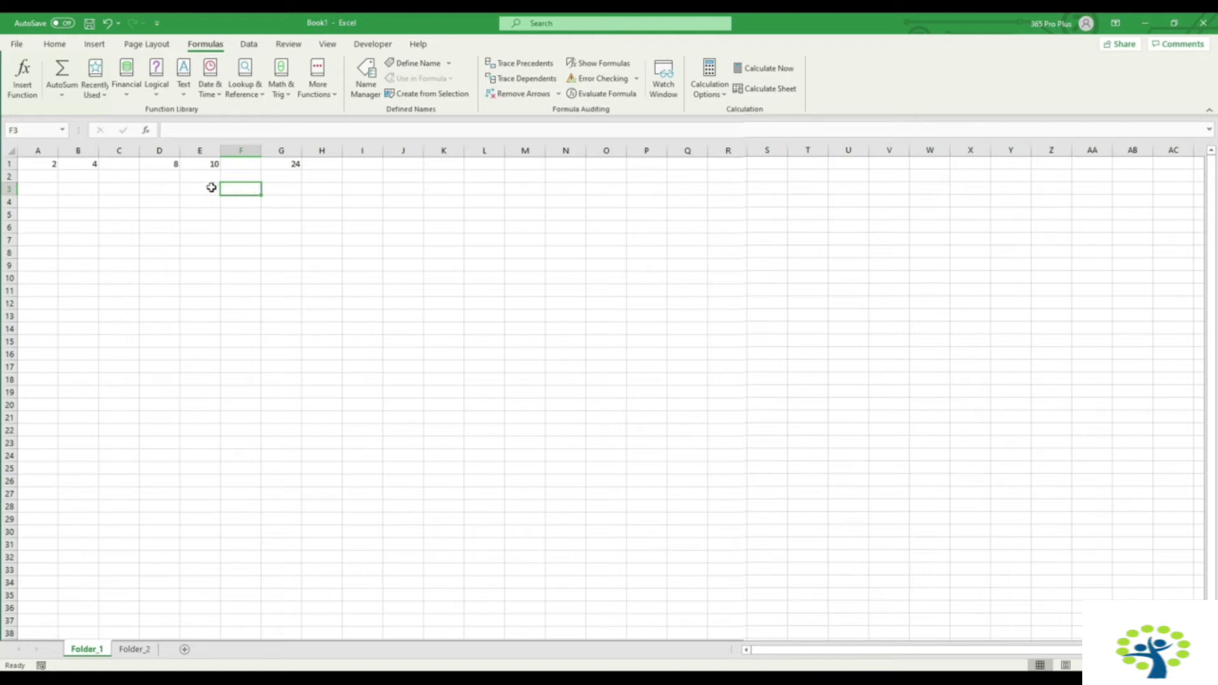
pyautogui.click(51, 175)
pyautogui.write('8')
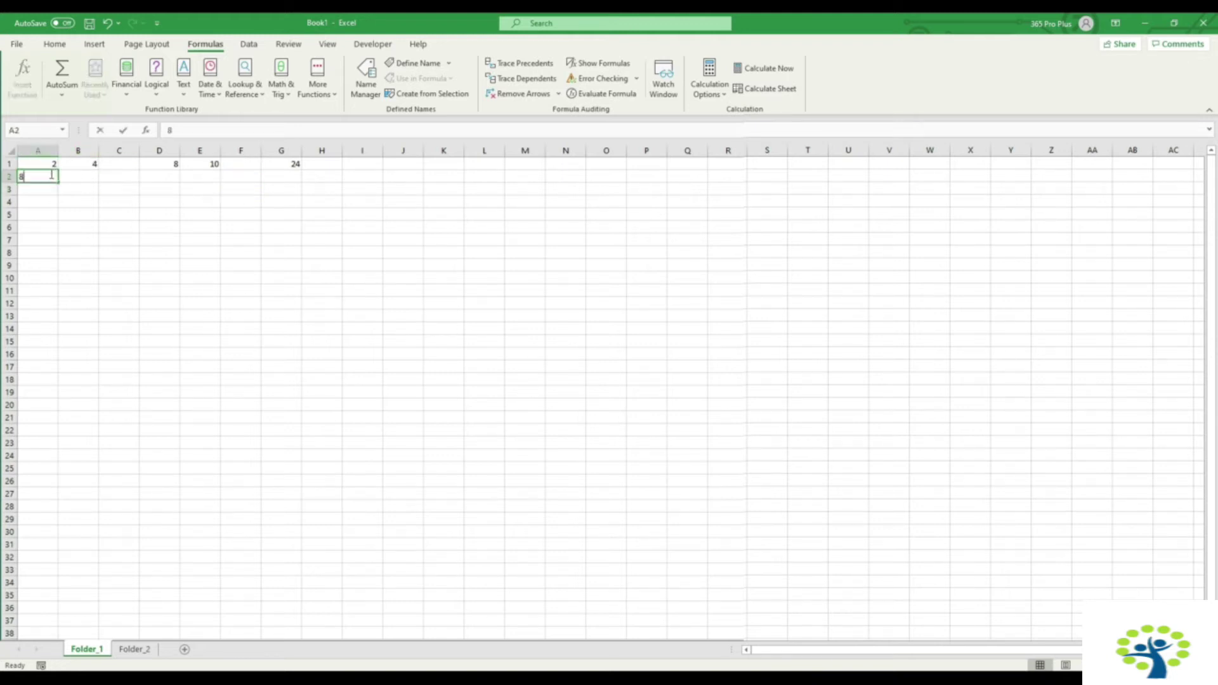
pyautogui.press('Tab')
pyautogui.write('10')
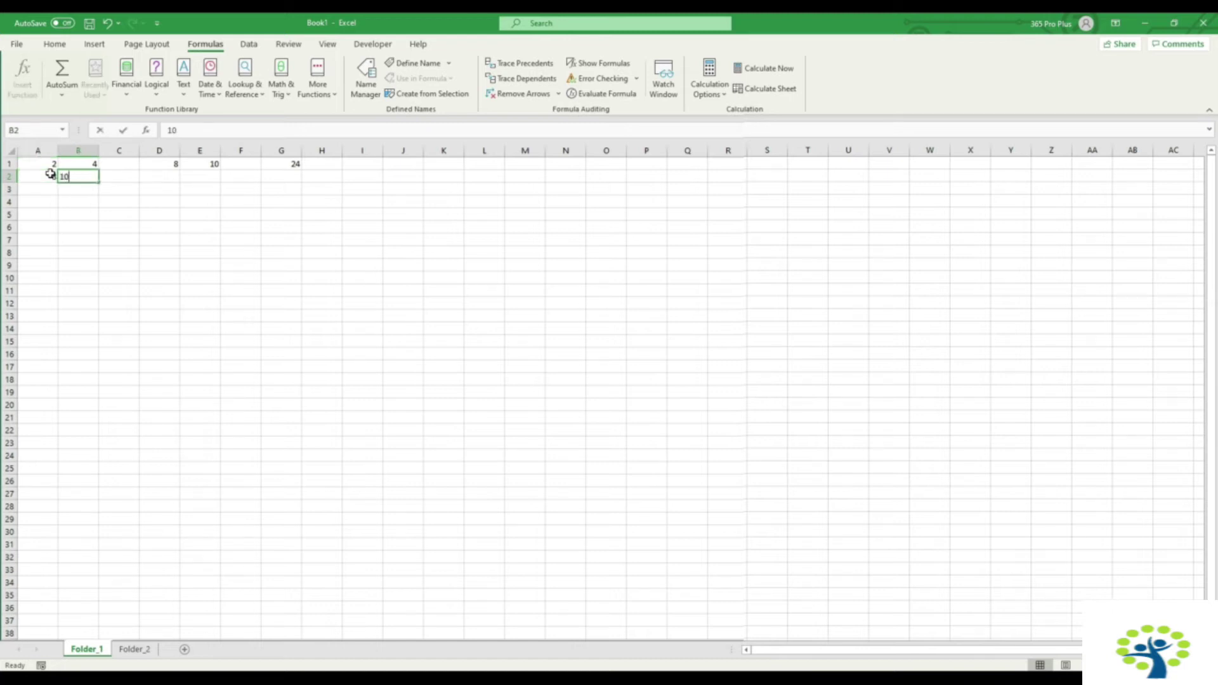
pyautogui.press('Tab')
pyautogui.write('12')
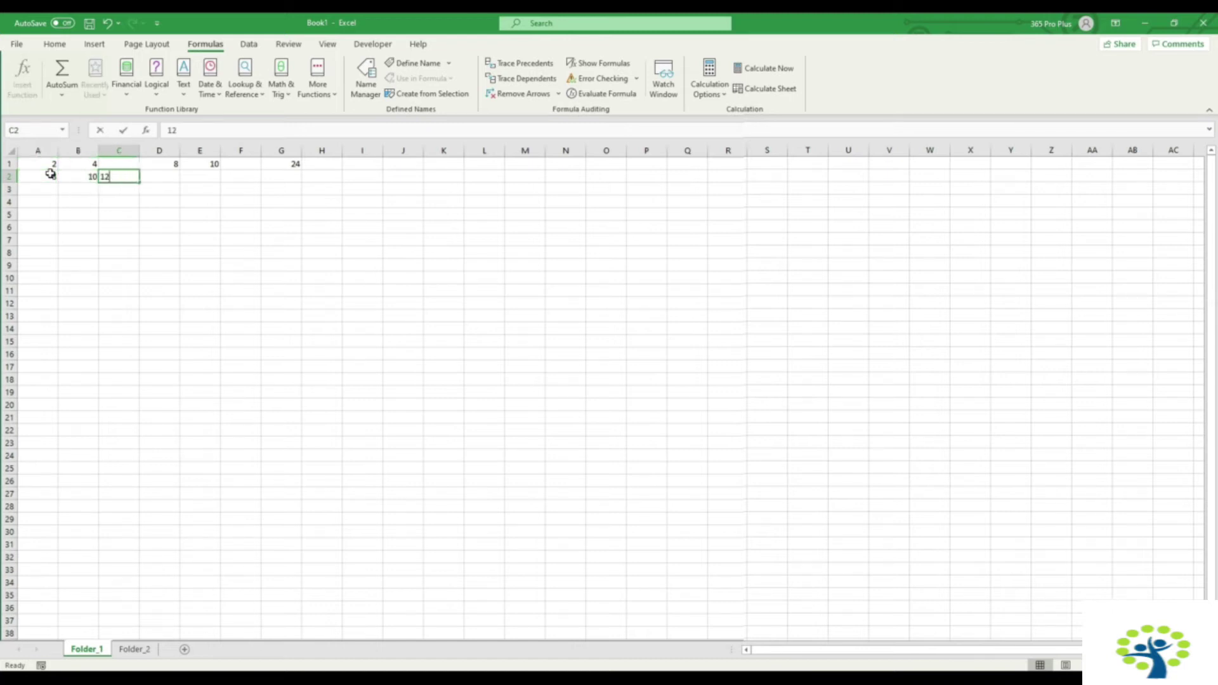
pyautogui.press('Return')
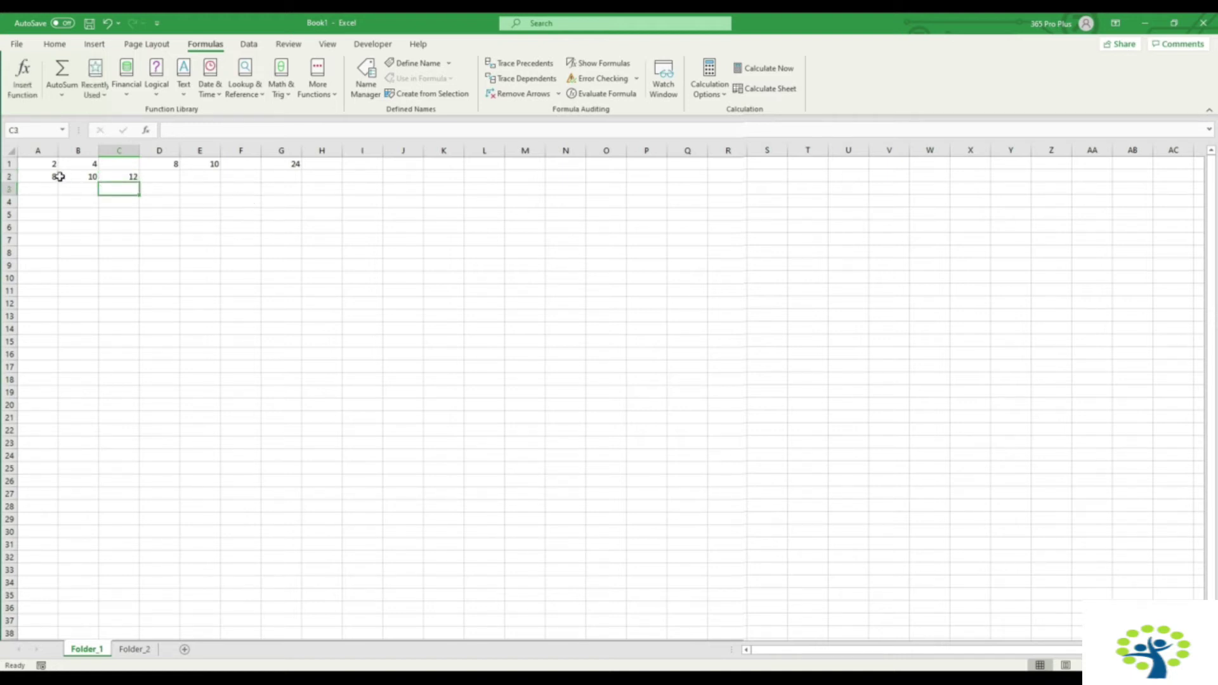
# Step: Extend the range in G1 to include row 2 so the formula reads =SUM(A1:E2)
pyautogui.click(281, 164)
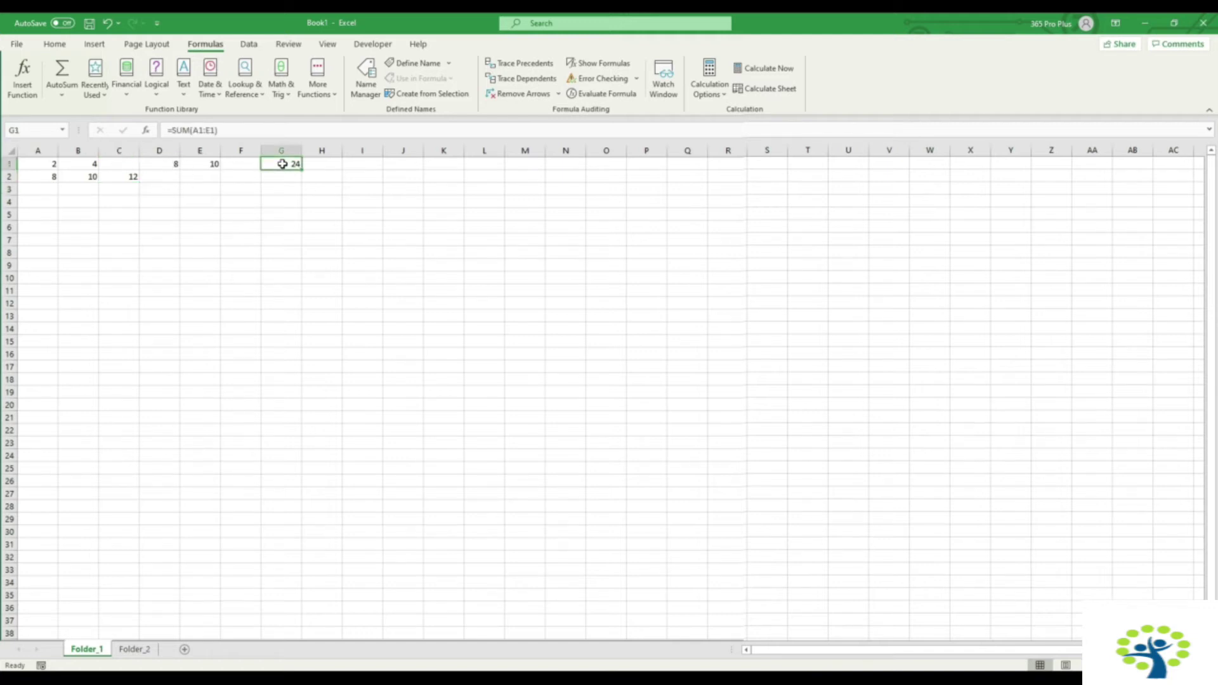
pyautogui.click(208, 130)
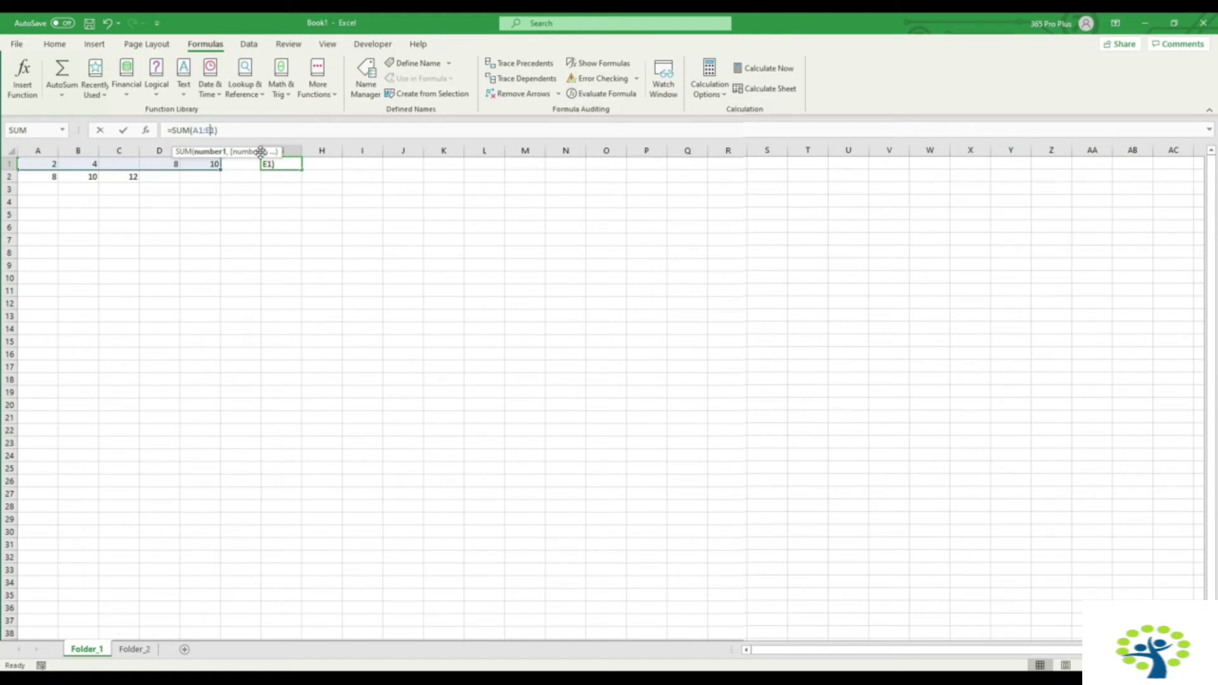
pyautogui.hotkey('shift', 'Down')
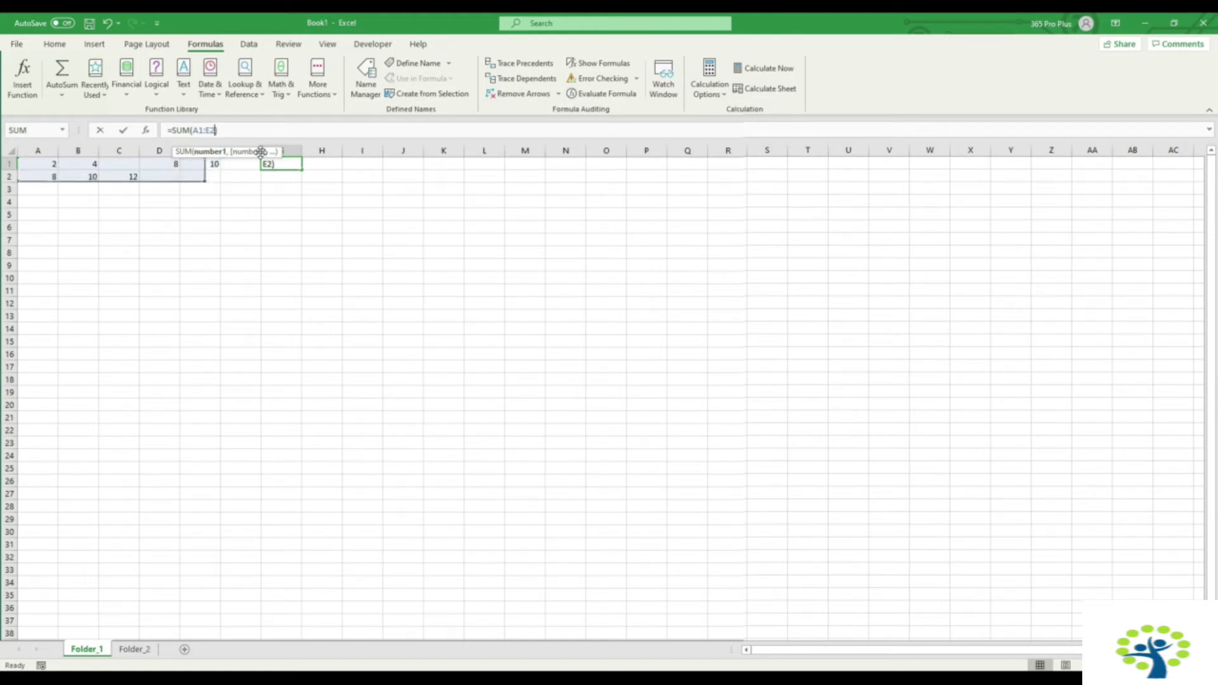
pyautogui.hotkey('ctrl', 'Return')
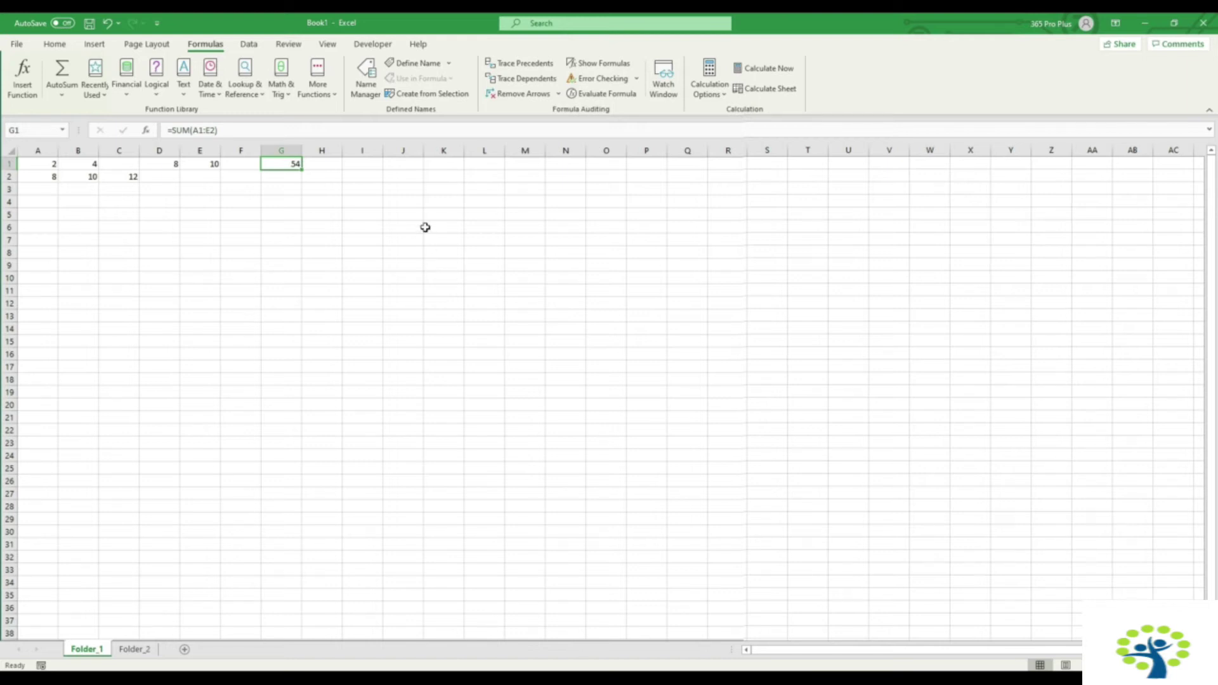
# Step: Undo the range formulas in G1 and the number entries in row 2
pyautogui.hotkey('ctrl', 'z')
pyautogui.hotkey('ctrl', 'z')
pyautogui.hotkey('ctrl', 'z')
pyautogui.hotkey('ctrl', 'z')
# Step: Replace the first two references of the SUM formula in G1 with the numbers 3 and 6, giving =SUM(3,6,C1,D1,E1)
pyautogui.press('Left')
pyautogui.click(290, 164)
pyautogui.doubleClick(199, 131)
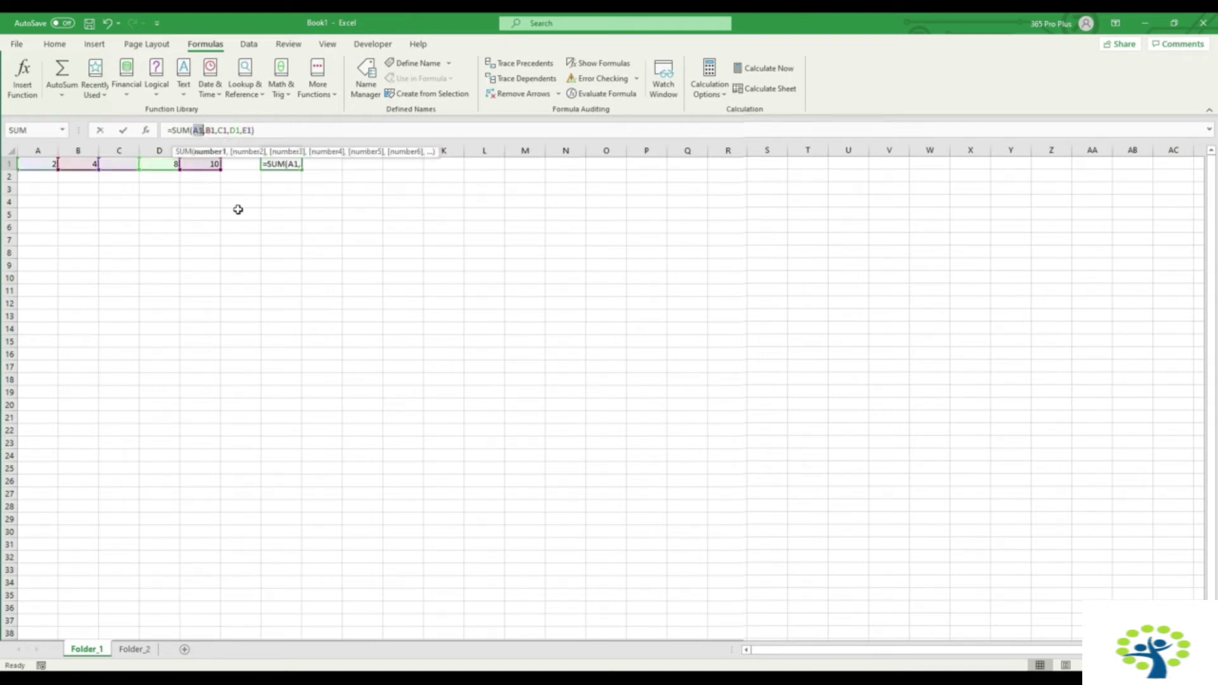
pyautogui.write('3')
pyautogui.doubleClick(205, 131)
pyautogui.write('6')
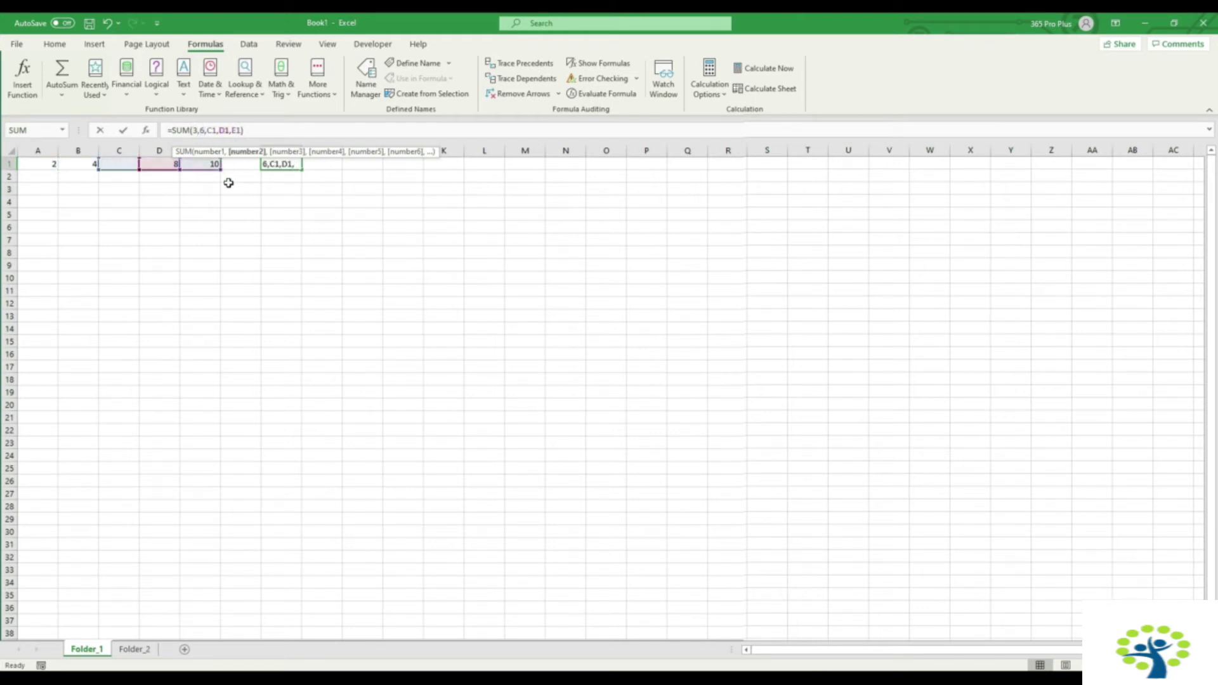
pyautogui.press('Return')
pyautogui.click(270, 164)
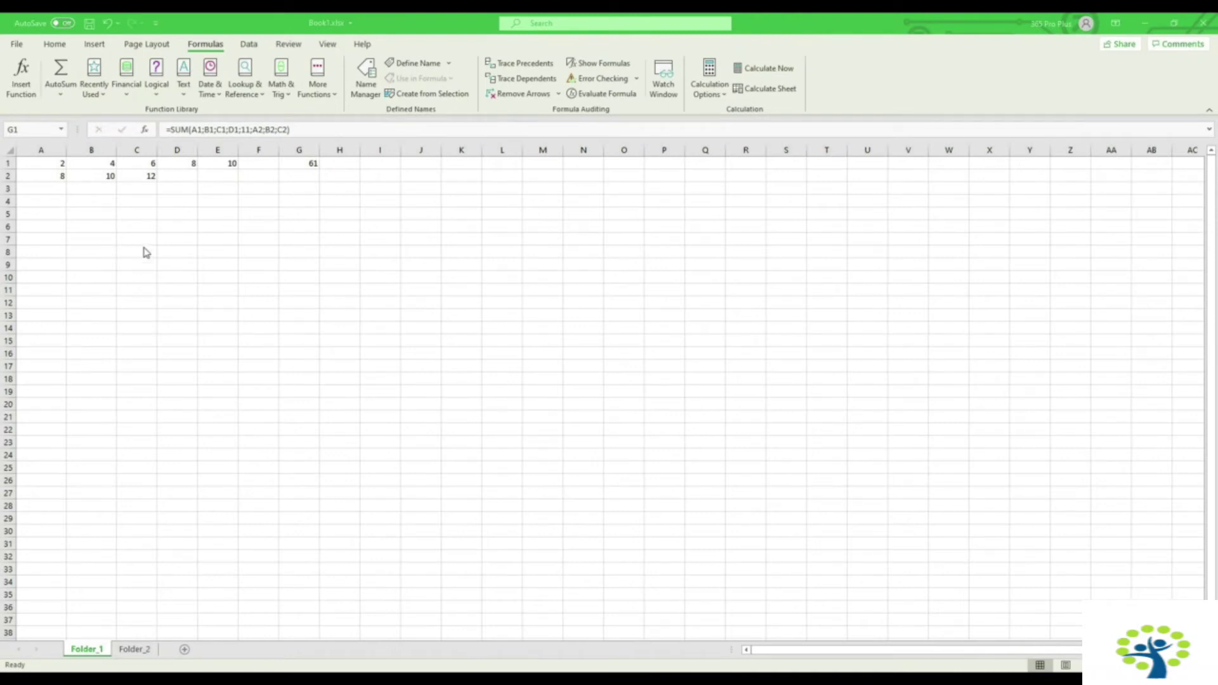
# Step: Remove all contents of rows 1 and 2, including the SUM formula in G1
pyautogui.click(152, 165)
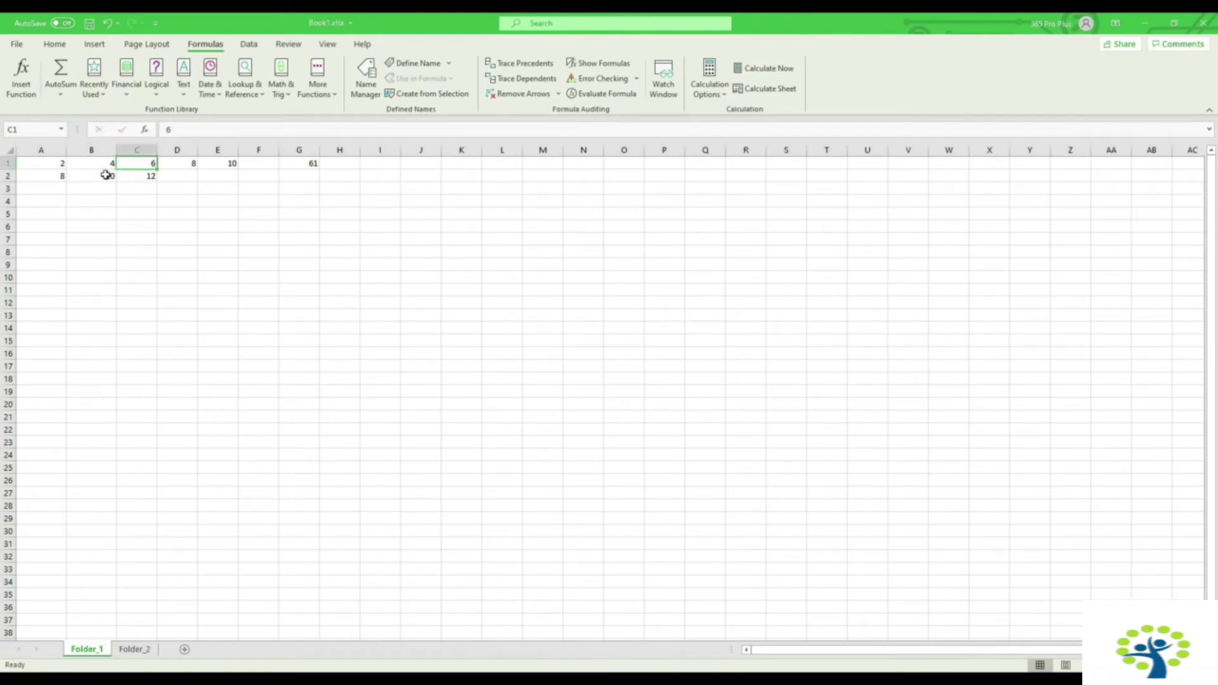
pyautogui.click(302, 165)
pyautogui.moveTo(8, 163); pyautogui.dragTo(7, 176)
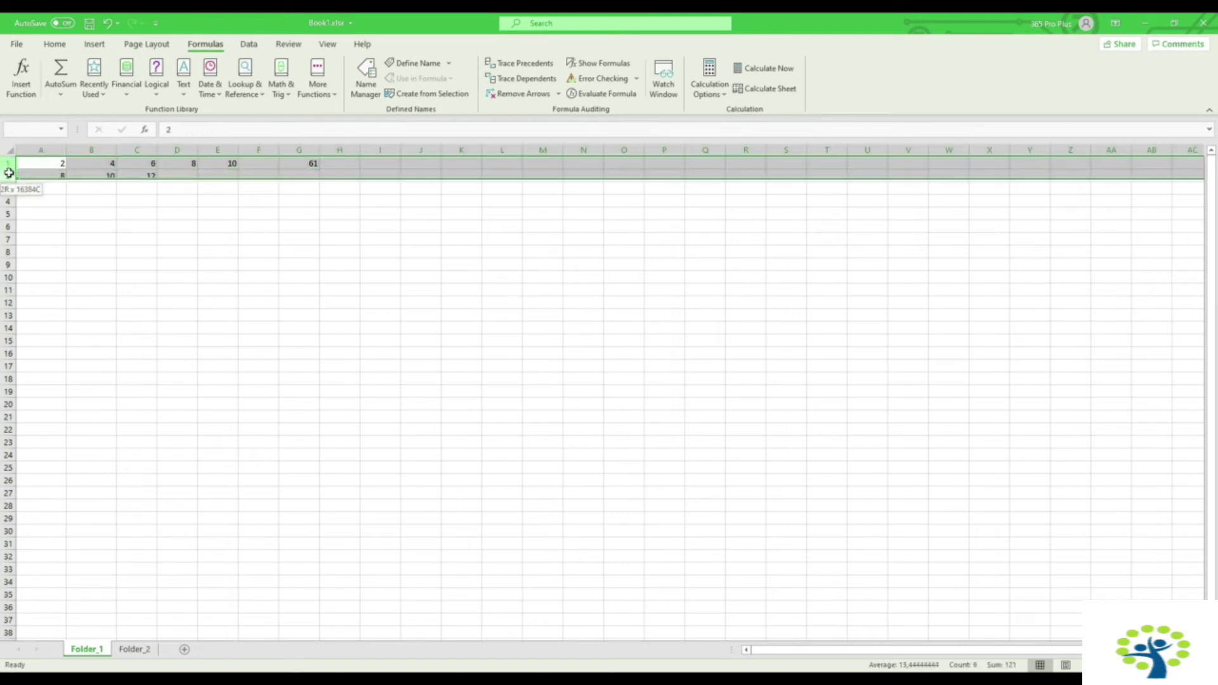
pyautogui.rightClick(40, 171)
pyautogui.click(75, 293)
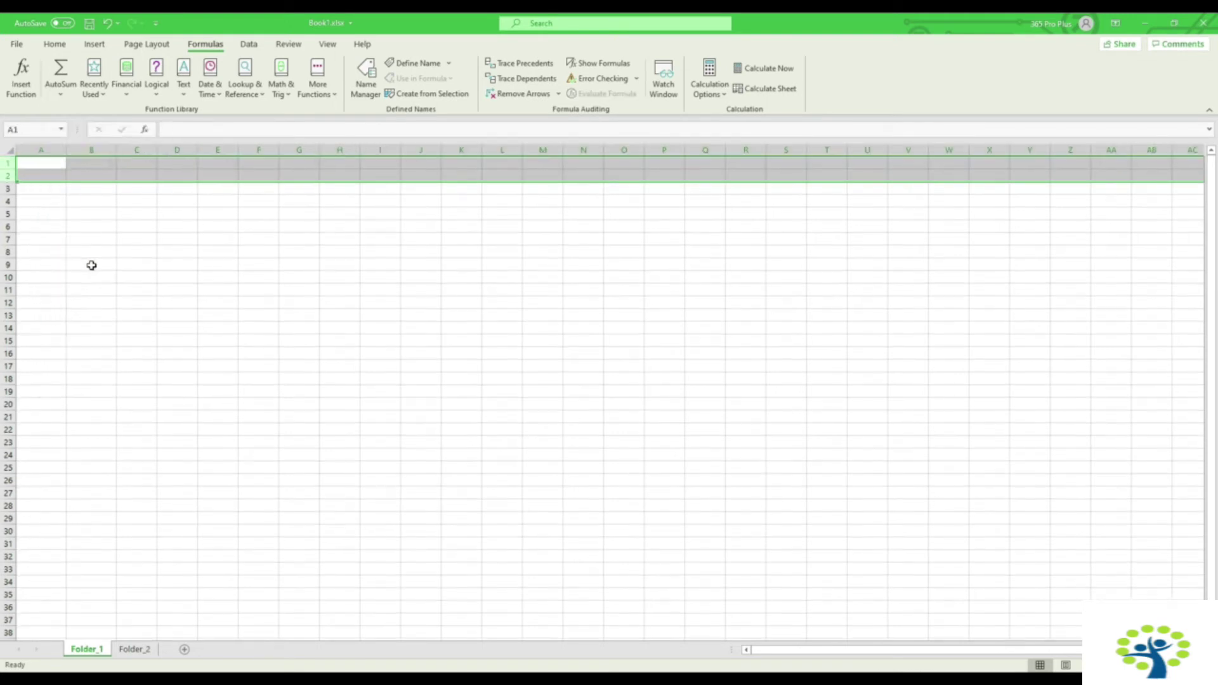
pyautogui.click(89, 216)
# Step: Enter four first names one below the other in cells A1 to A4
pyautogui.click(43, 167)
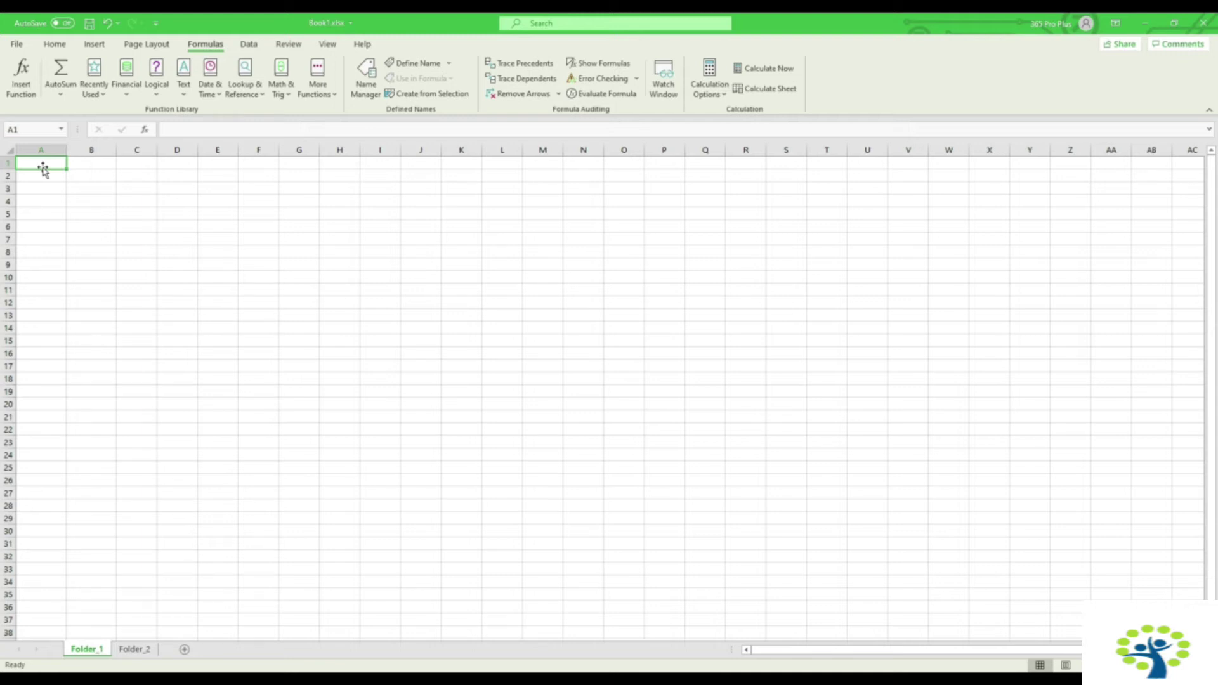
pyautogui.write('Jenny')
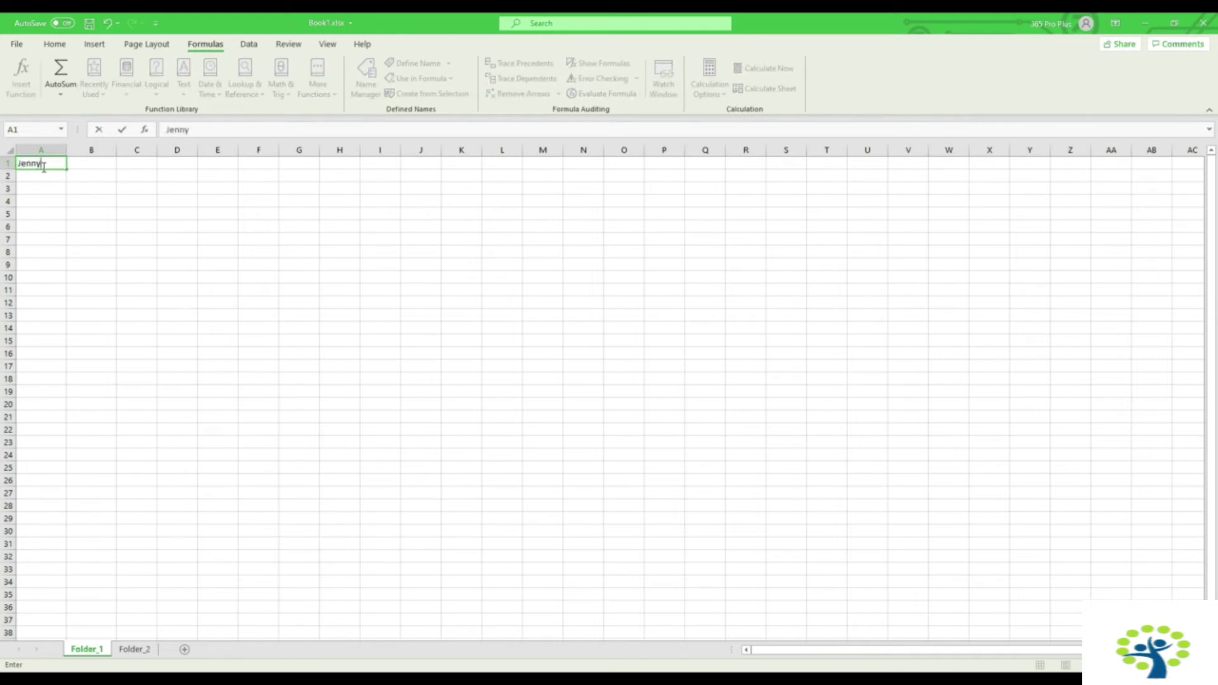
pyautogui.press('Return')
pyautogui.write('Sarah')
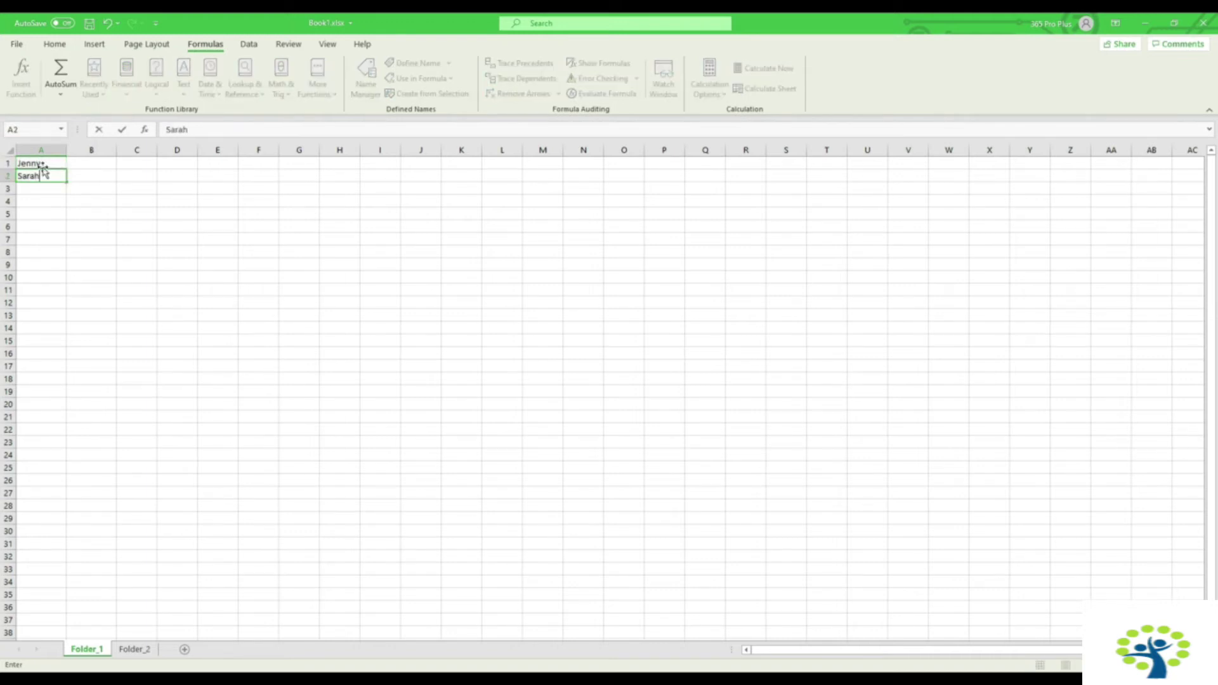
pyautogui.press('Return')
pyautogui.write('Mic')
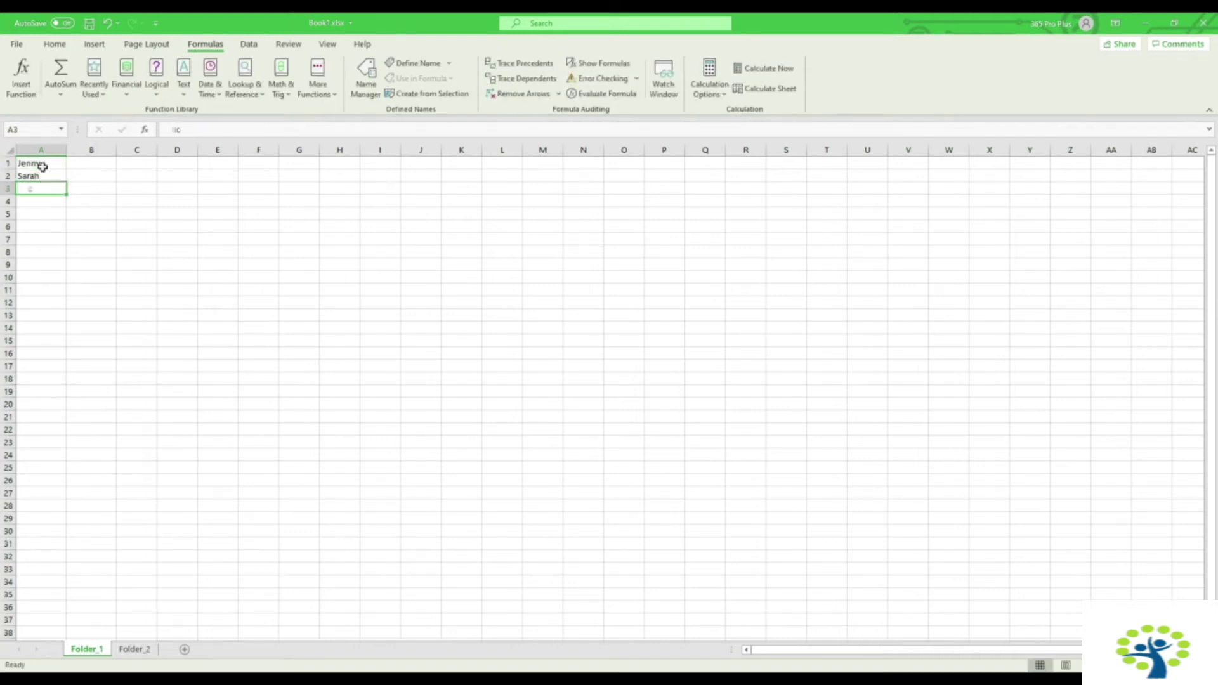
pyautogui.write('helle')
pyautogui.press('Return')
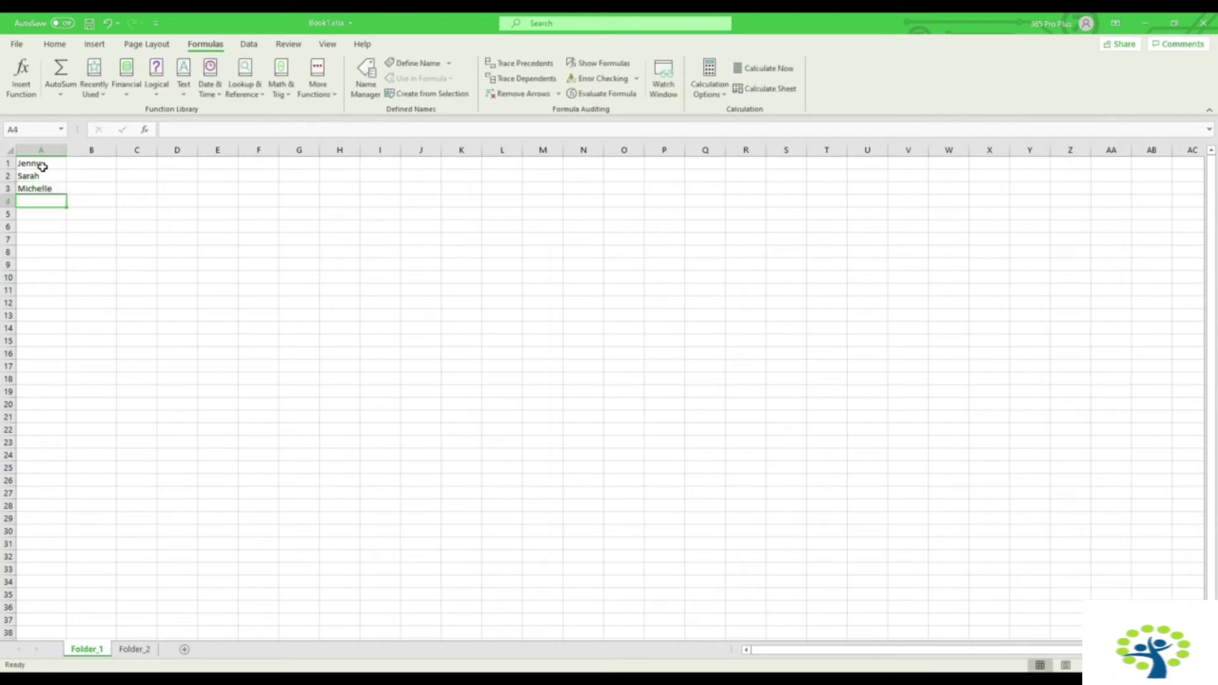
pyautogui.write('Betty')
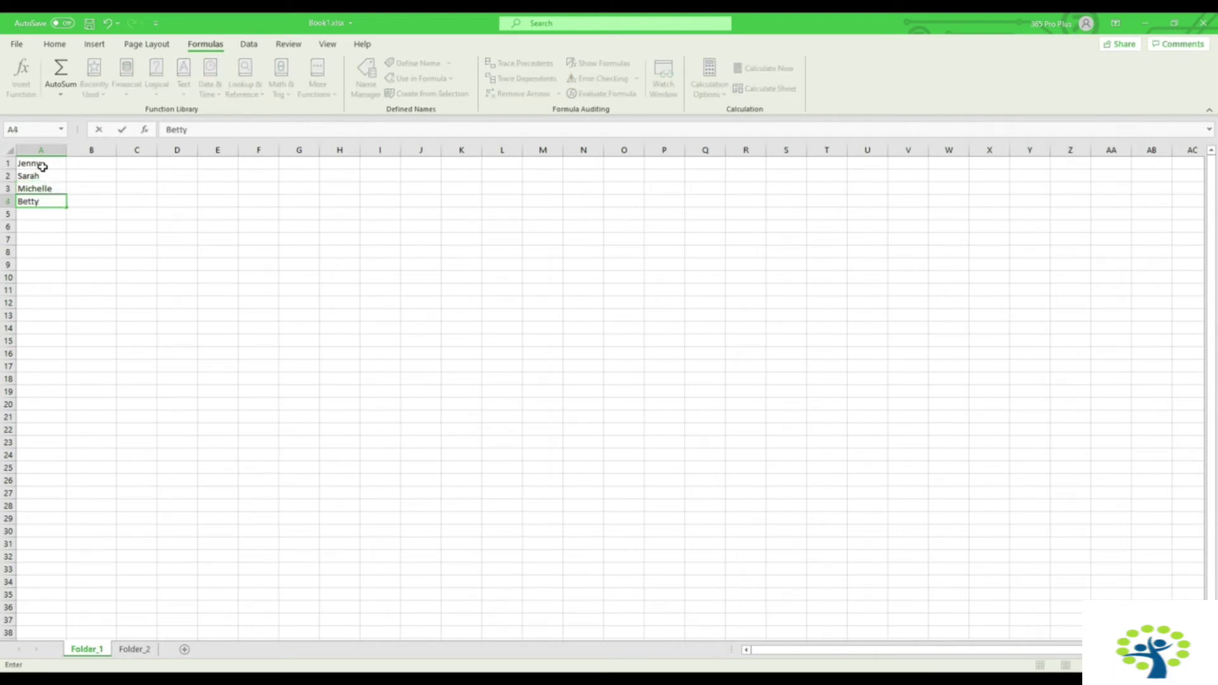
pyautogui.press('Return')
# Step: Enter the formula =UPPER(A1) in cell C1 to convert the first name to capital letters
pyautogui.click(137, 164)
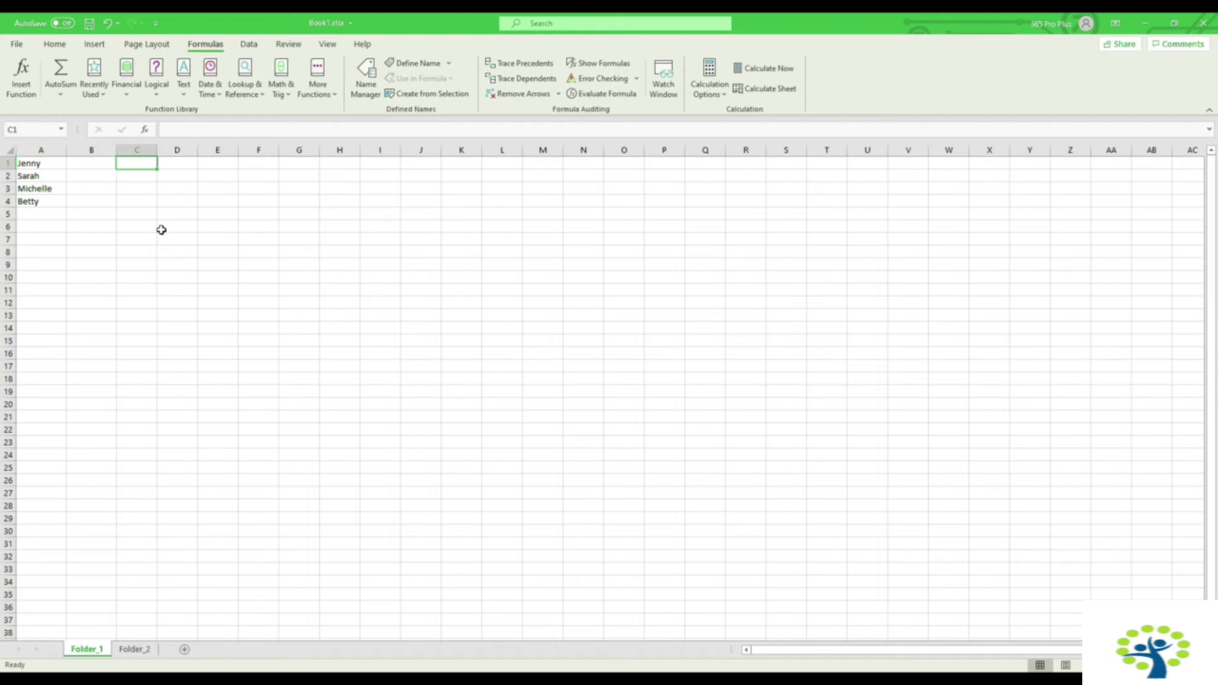
pyautogui.write('=')
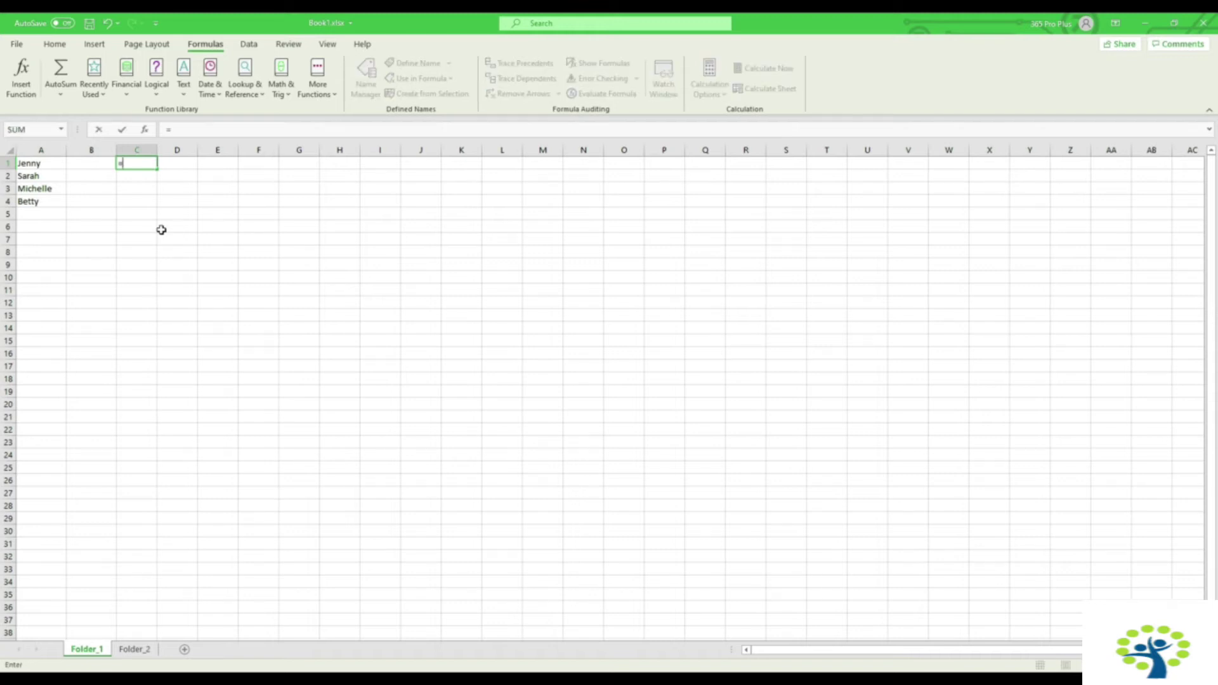
pyautogui.write('p')
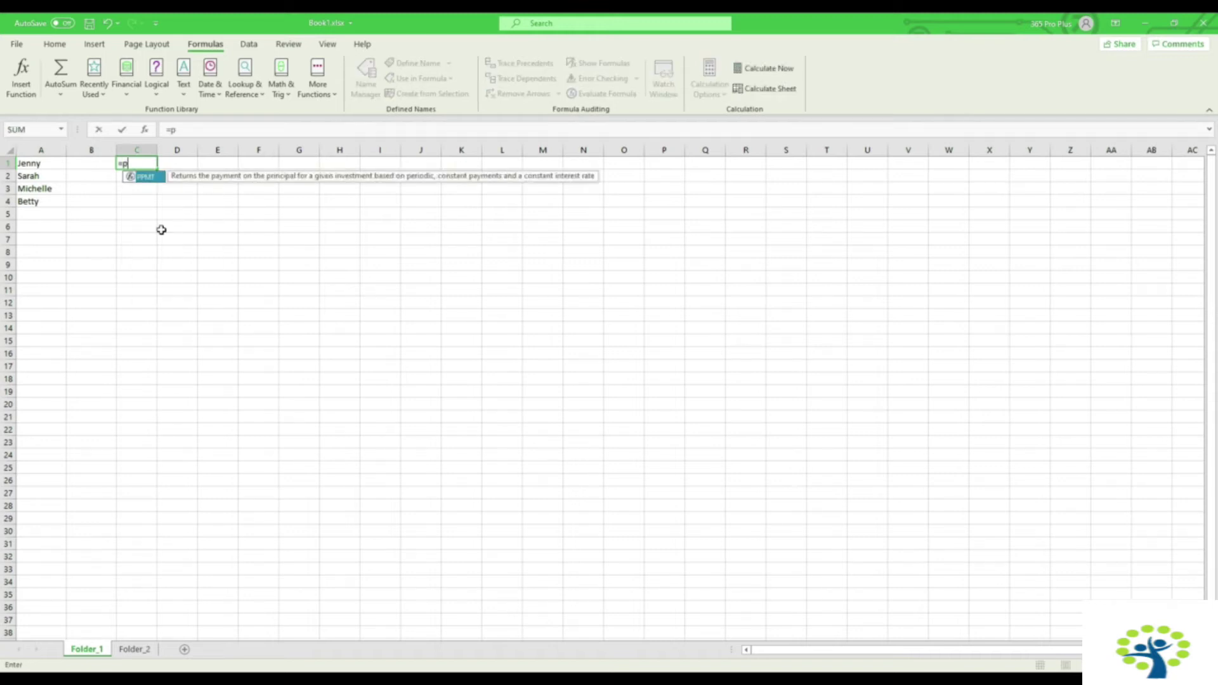
pyautogui.press('BackSpace')
pyautogui.write('u')
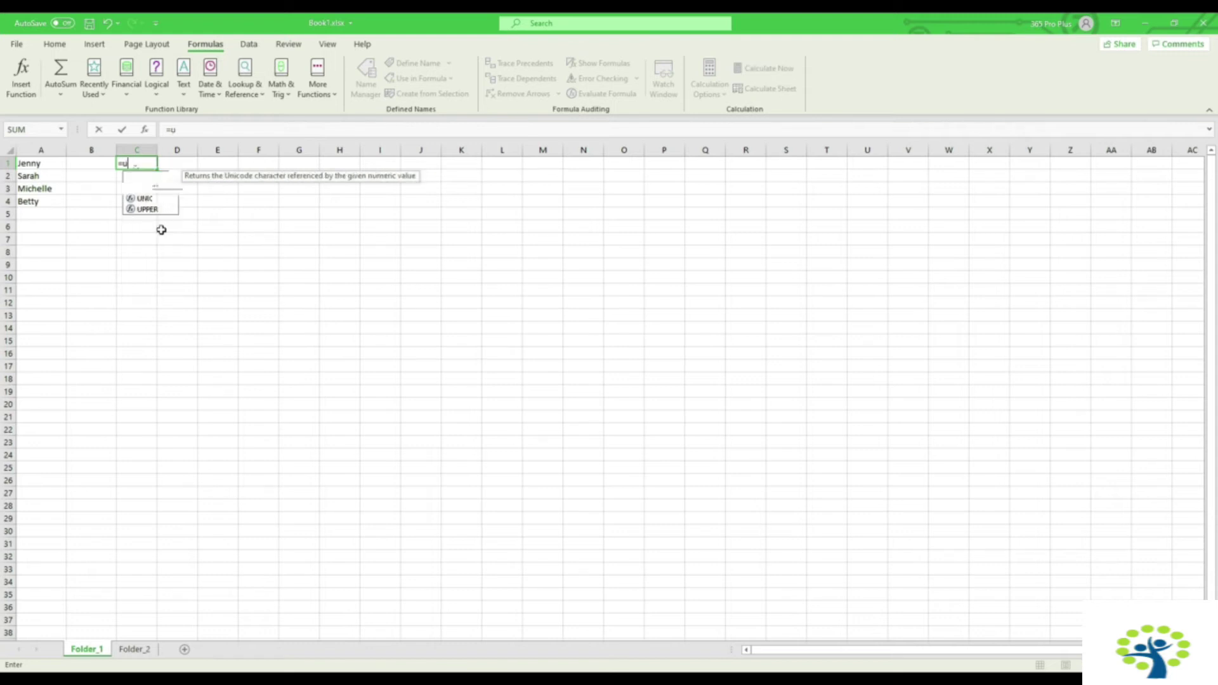
pyautogui.write('pper(')
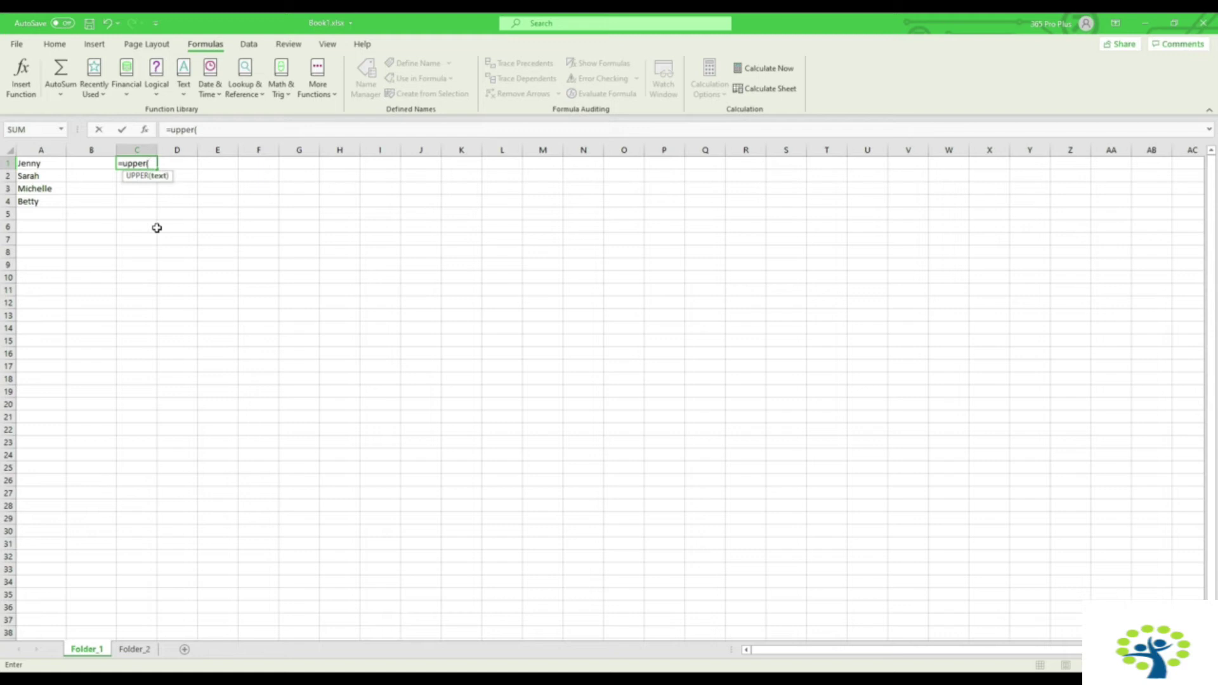
pyautogui.click(38, 164)
pyautogui.write(')')
pyautogui.press('Return')
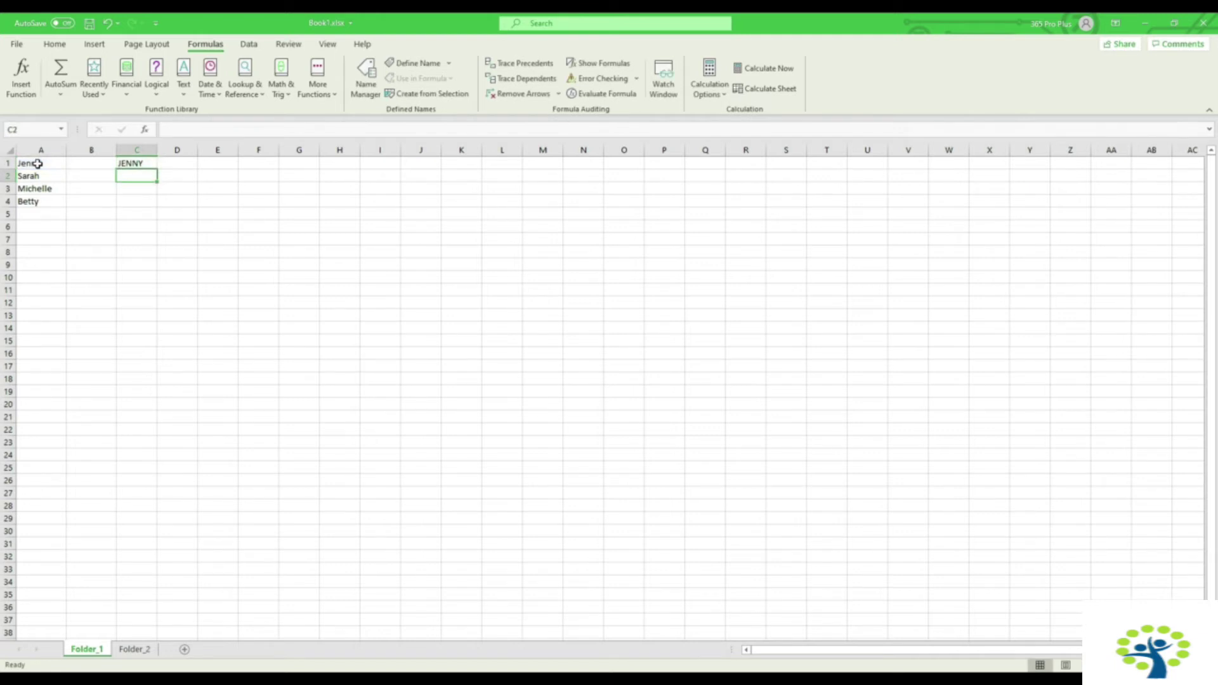
# Step: Fill the UPPER formula from C1 down to C4 and check the cell references in C1 and C2
pyautogui.click(148, 164)
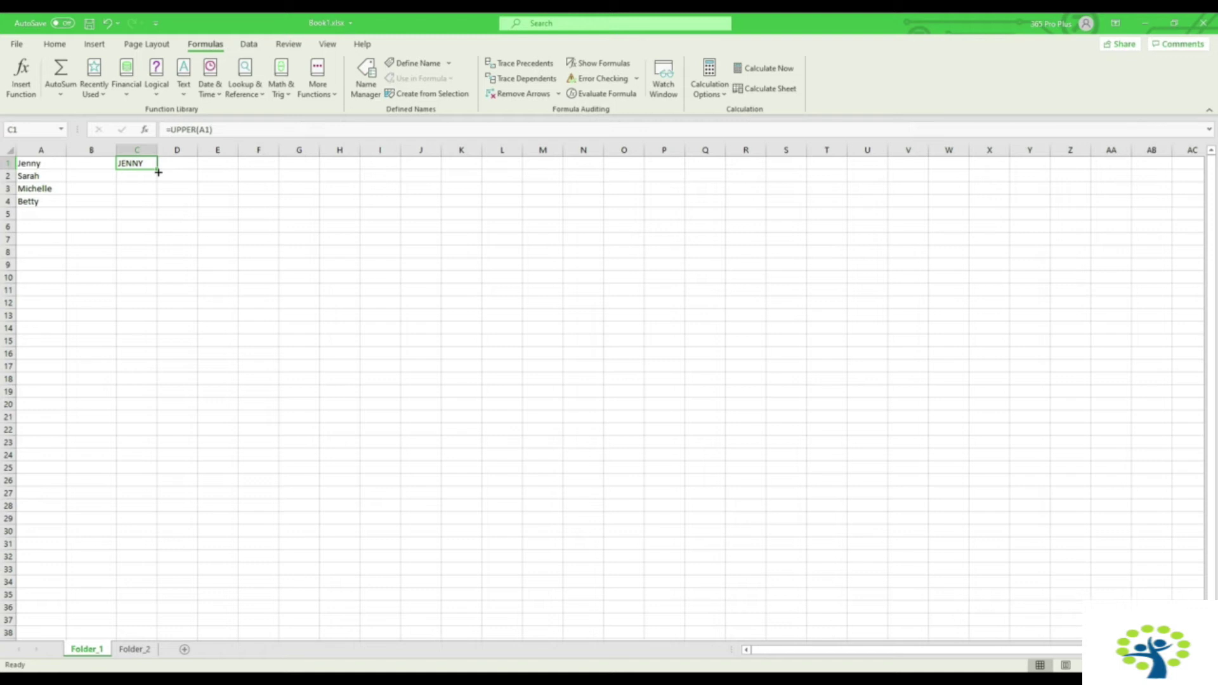
pyautogui.moveTo(158, 170); pyautogui.dragTo(159, 205)
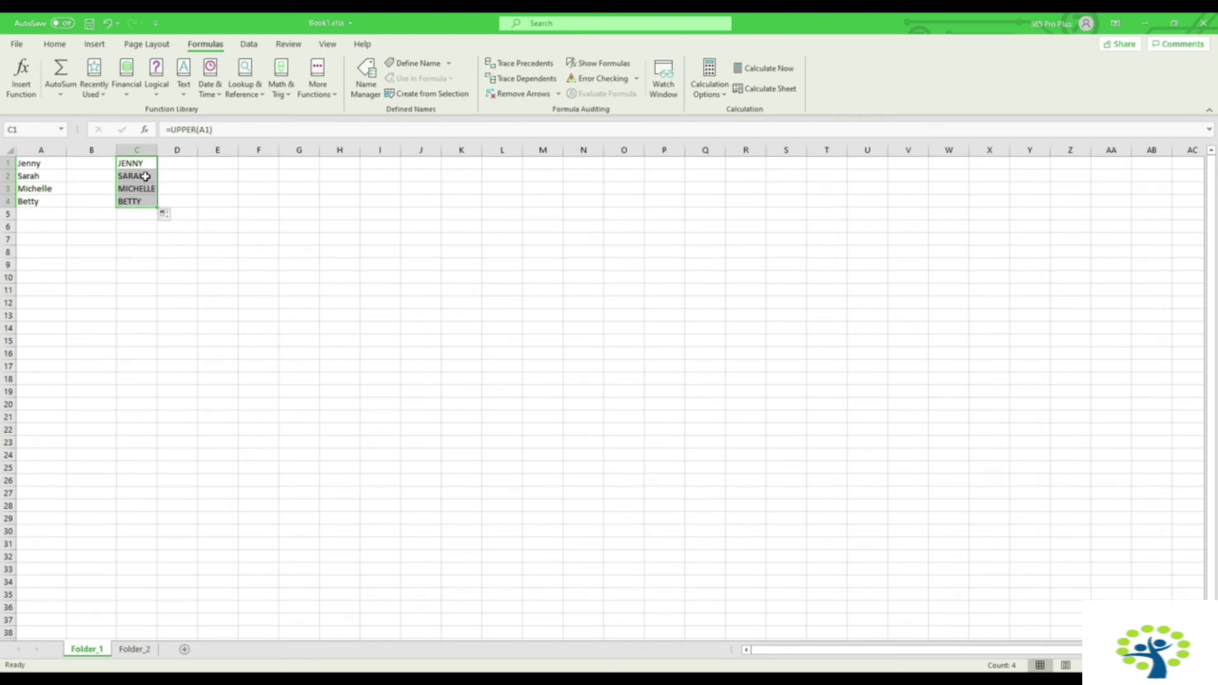
pyautogui.click(144, 165)
pyautogui.click(145, 174)
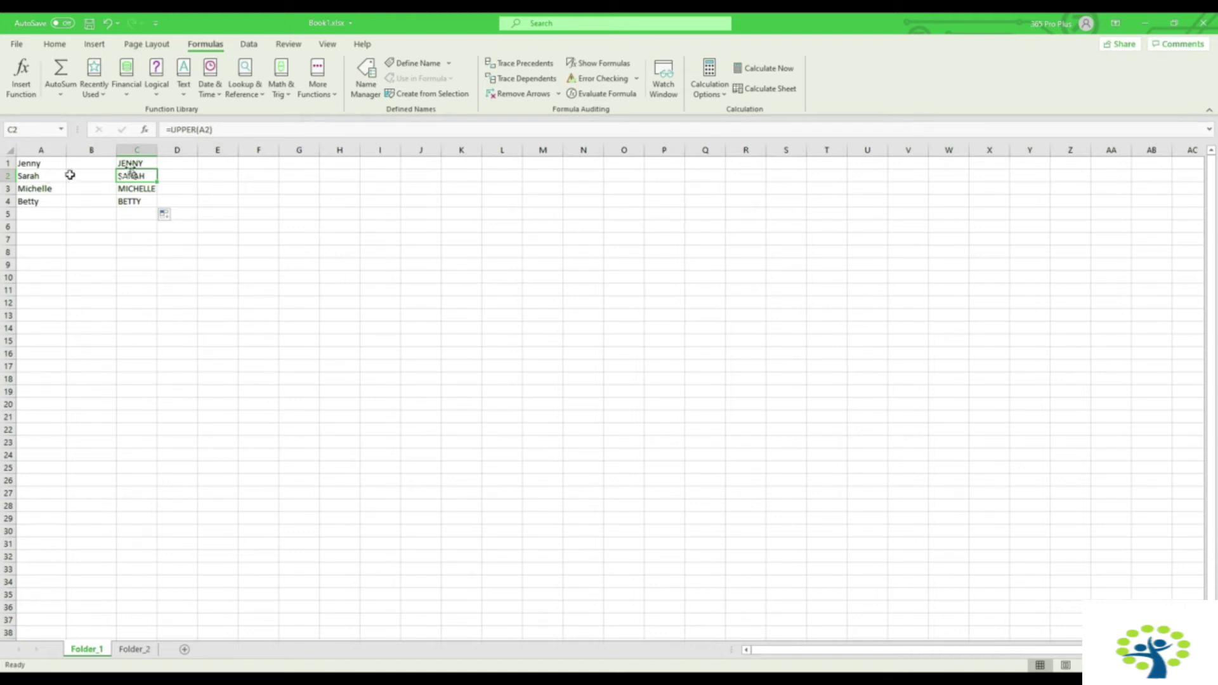
# Step: Replace the formula in cell C1 with =LOWER(A1) to convert the first name to small letters
pyautogui.click(131, 164)
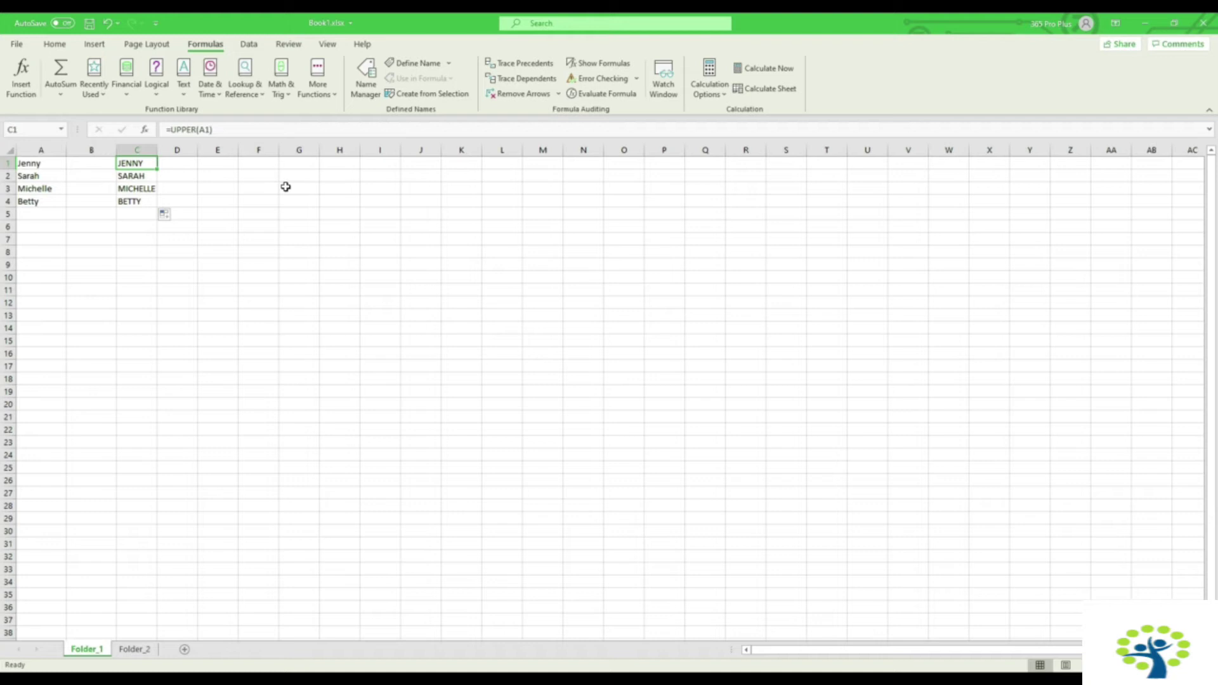
pyautogui.write('=')
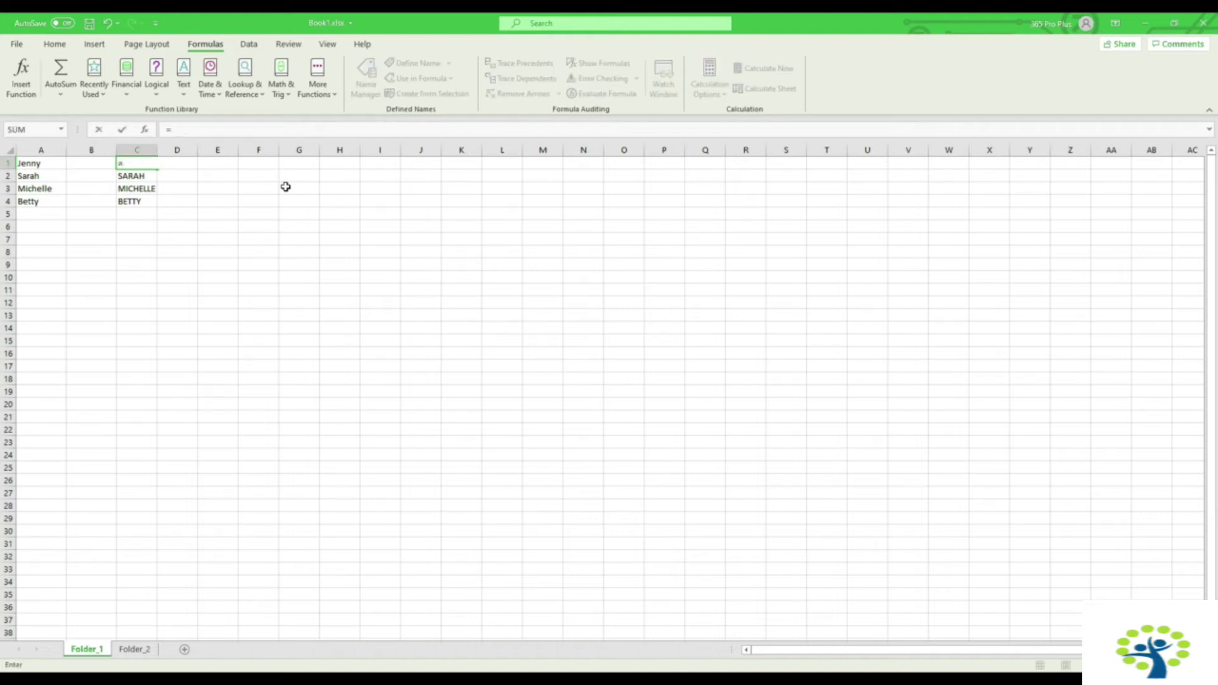
pyautogui.write('lower(')
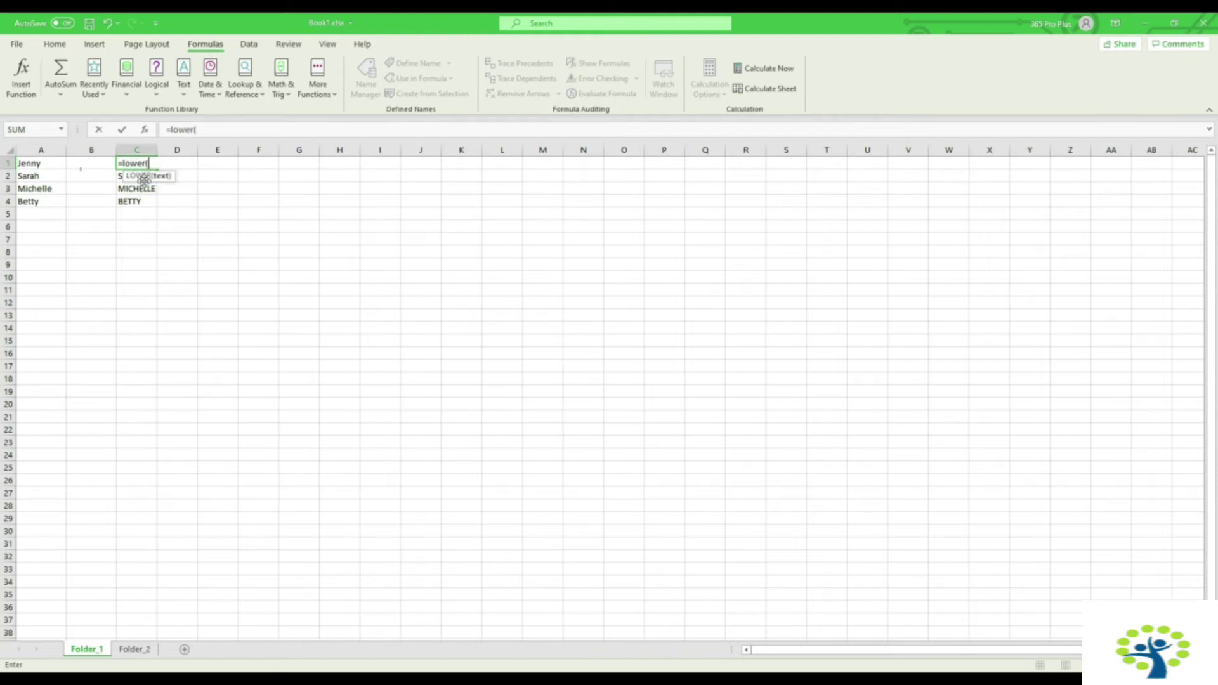
pyautogui.click(55, 164)
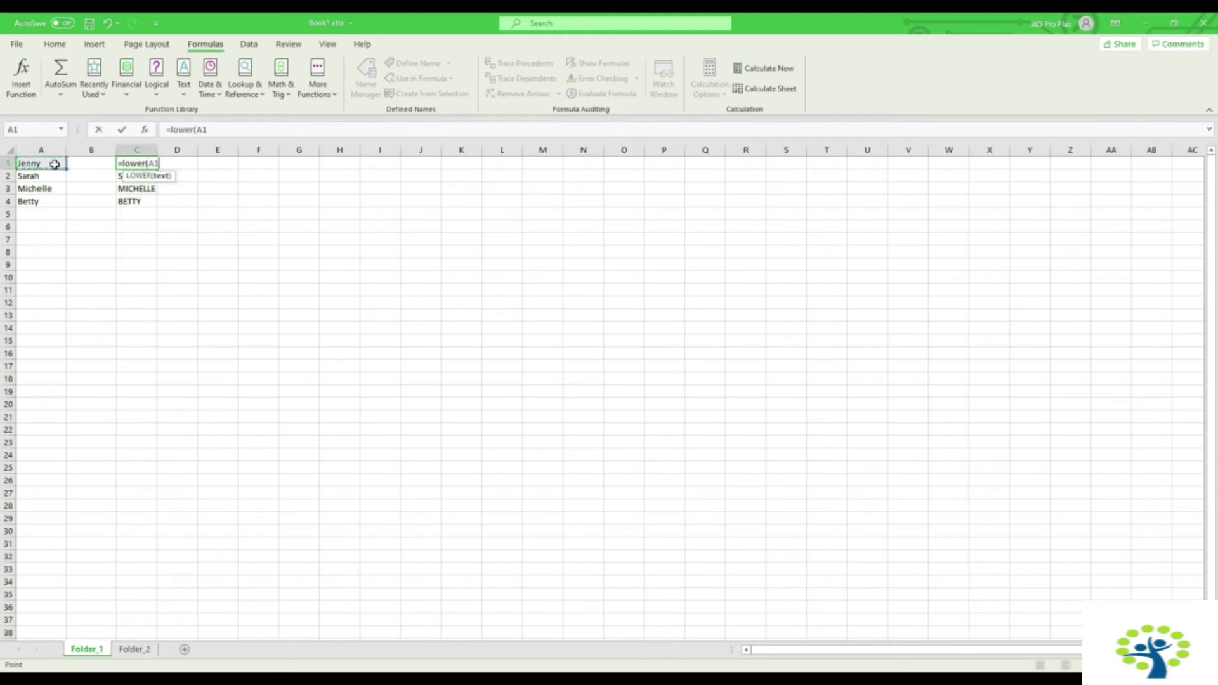
pyautogui.write(')')
pyautogui.press('Return')
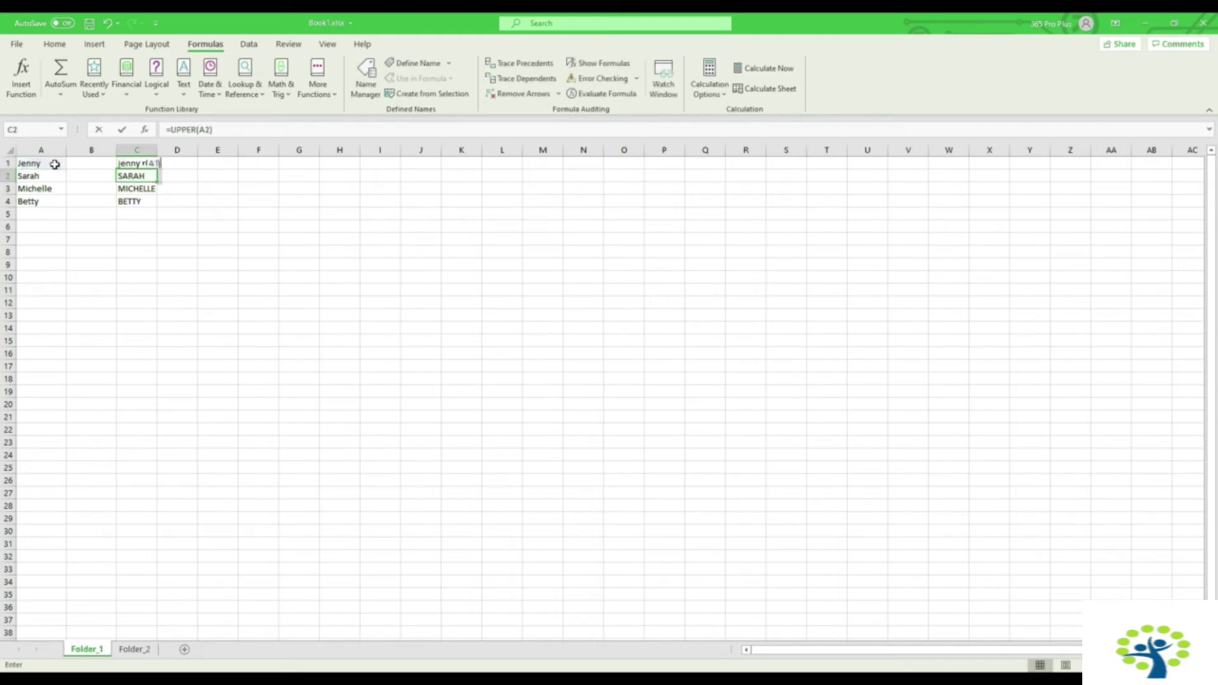
# Step: Fill the LOWER formula from C1 down to C4 and check the cell reference in C3
pyautogui.click(133, 163)
pyautogui.moveTo(157, 169); pyautogui.dragTo(152, 208)
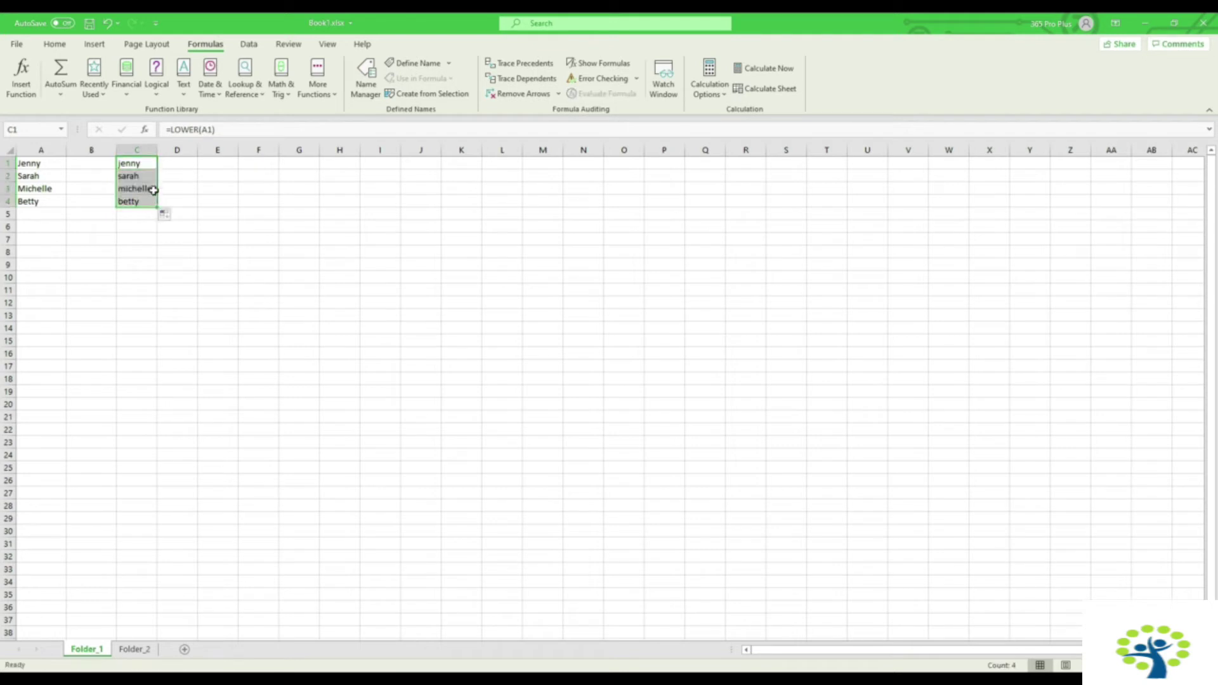
pyautogui.click(139, 188)
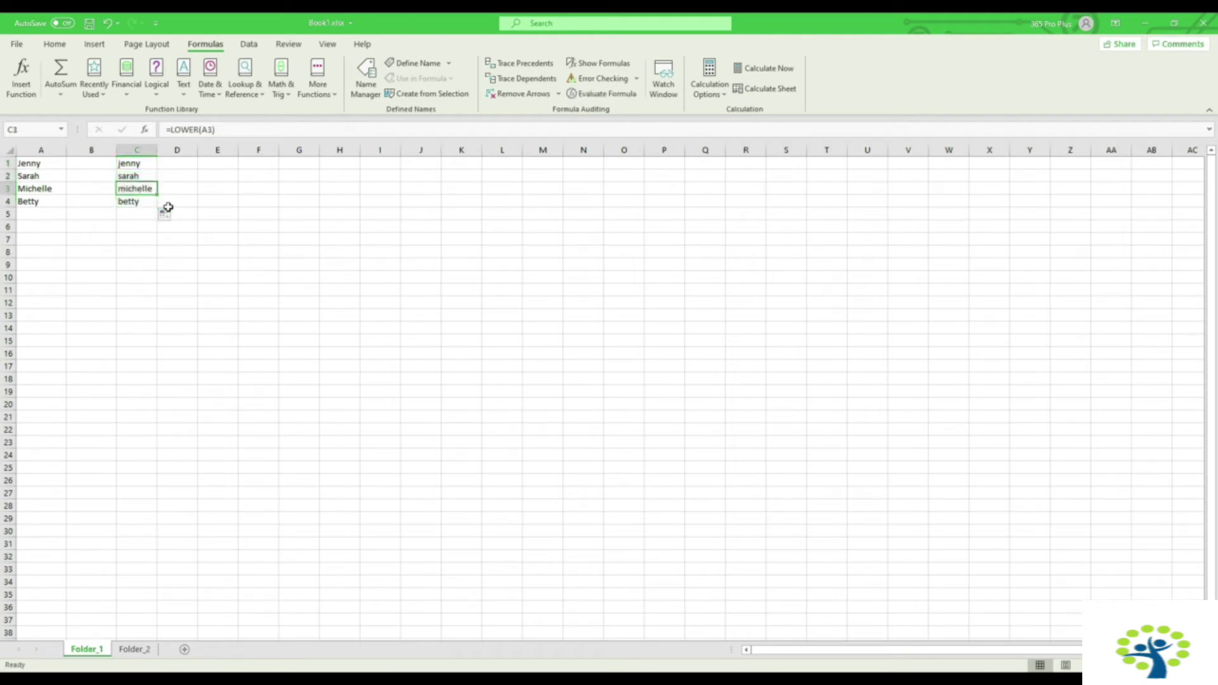
# Step: Enter the formula =PROPER(C1) in cell E1 to capitalize only the initial letter of the lowercase name
pyautogui.click(210, 162)
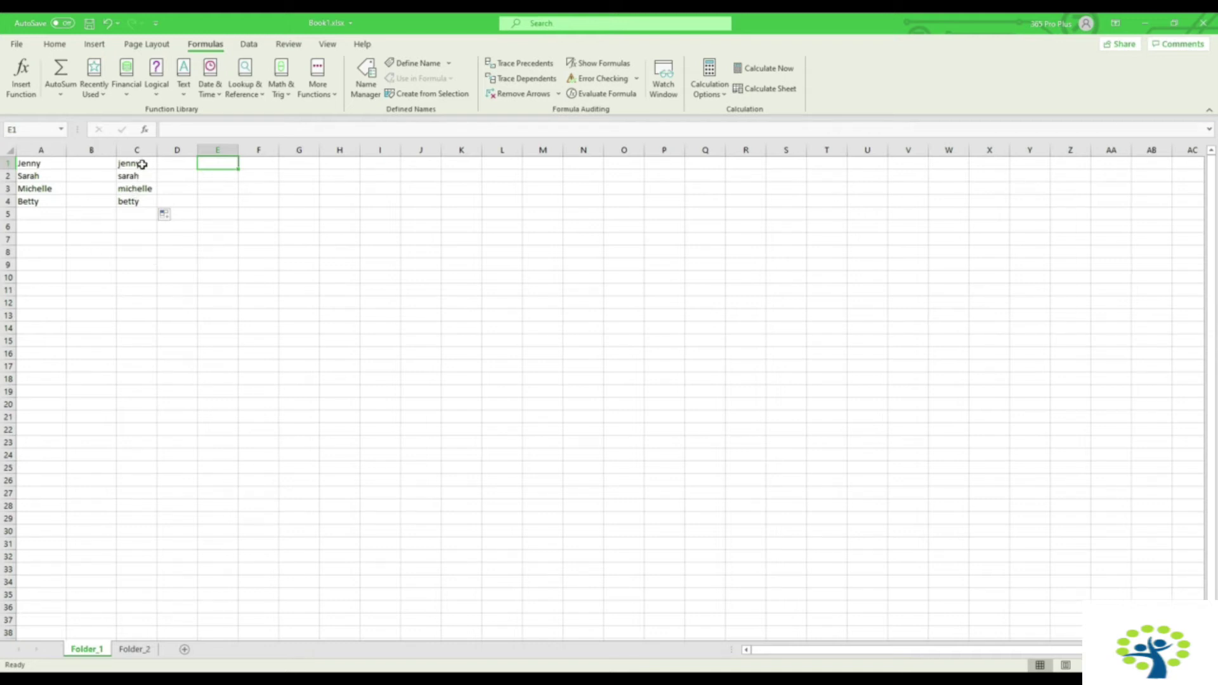
pyautogui.write('=pro')
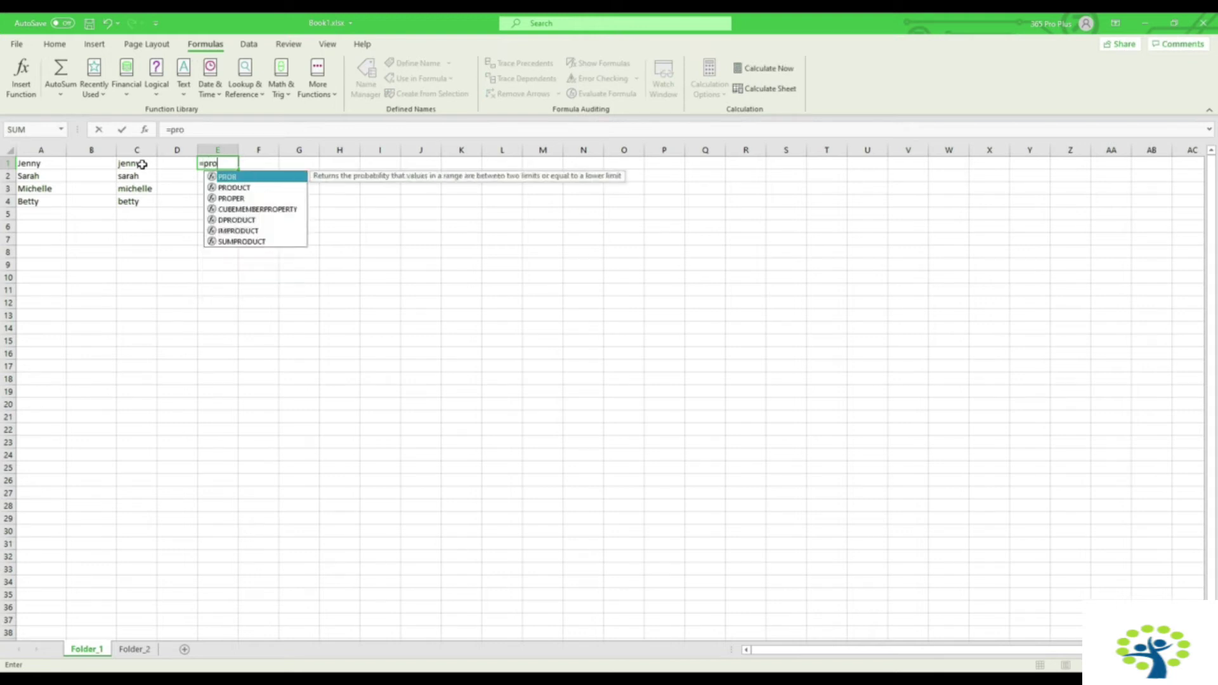
pyautogui.write('per(')
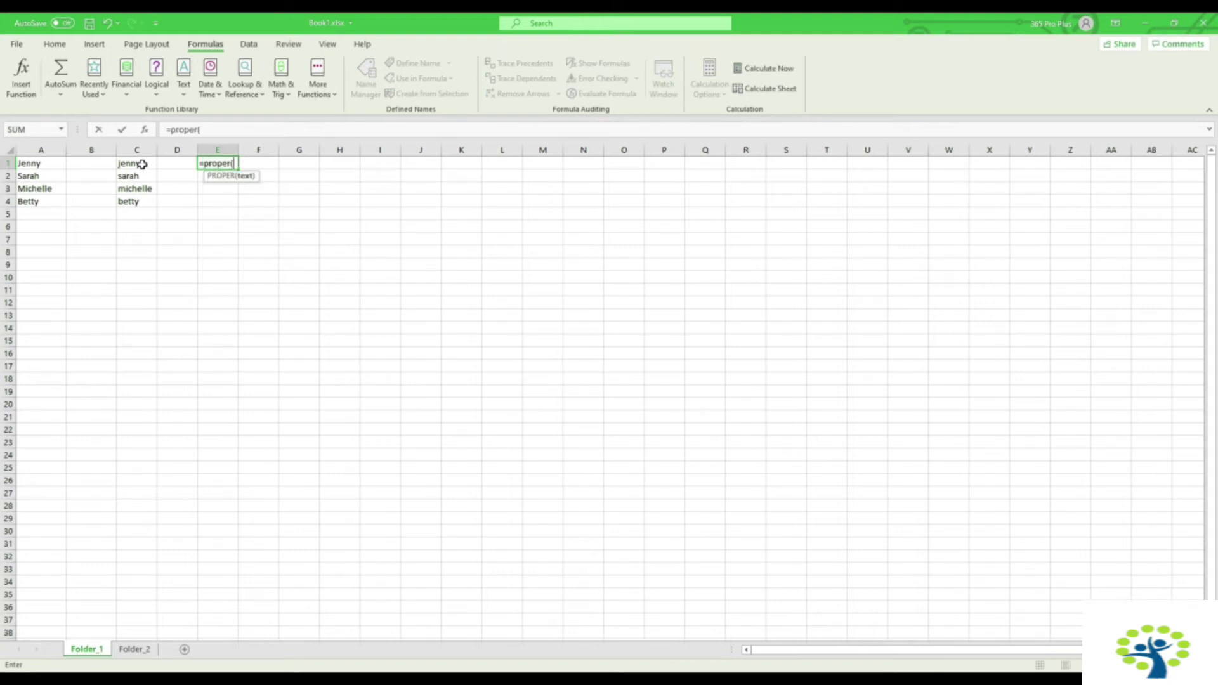
pyautogui.click(142, 165)
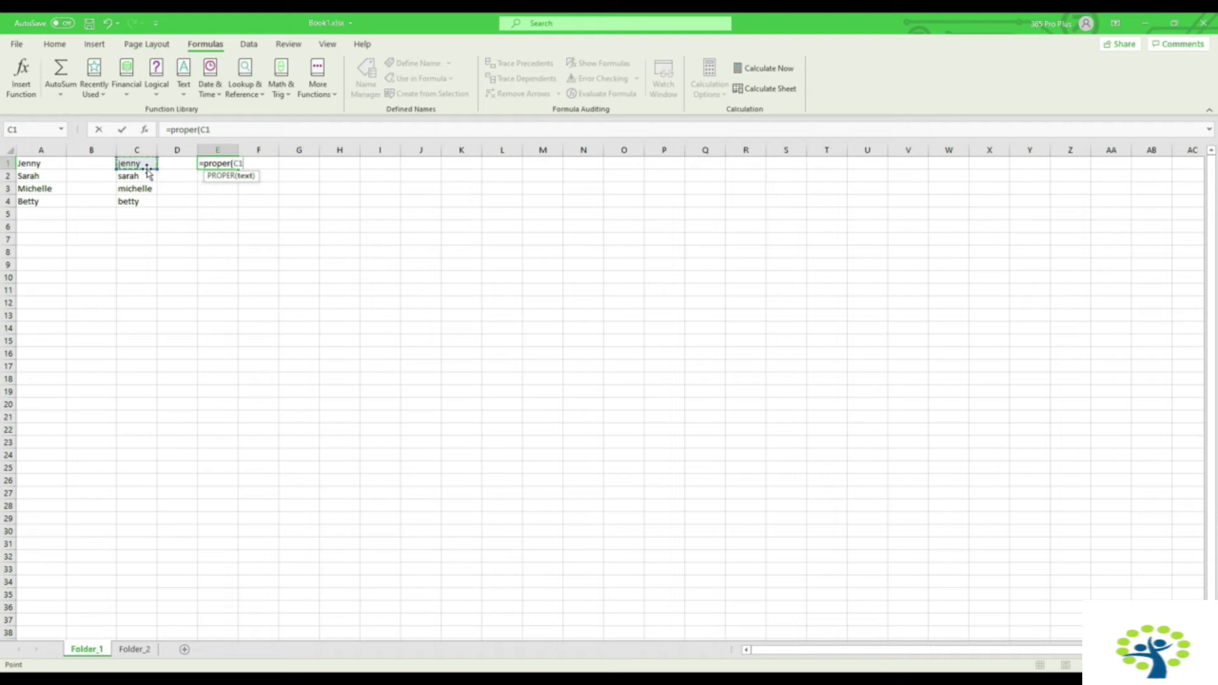
pyautogui.write(')')
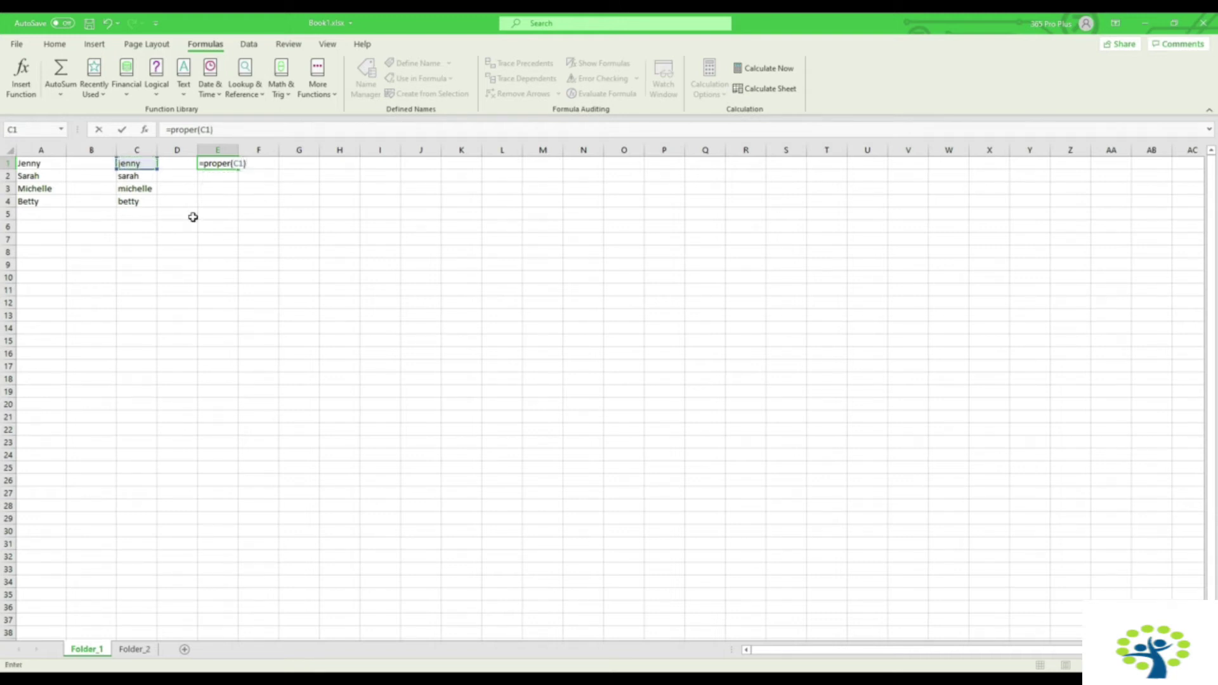
pyautogui.press('Return')
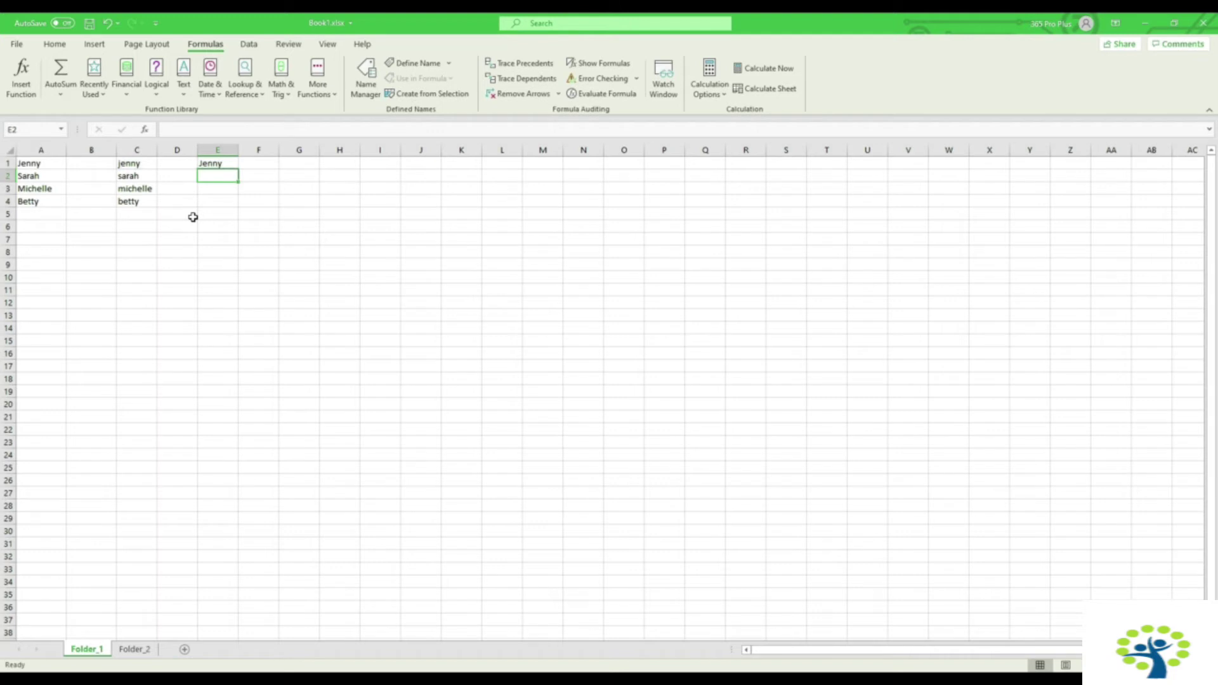
# Step: Fill the PROPER formula from E1 down to E4 and compare it with the LOWER formulas in column C
pyautogui.click(226, 164)
pyautogui.moveTo(238, 169); pyautogui.dragTo(234, 202)
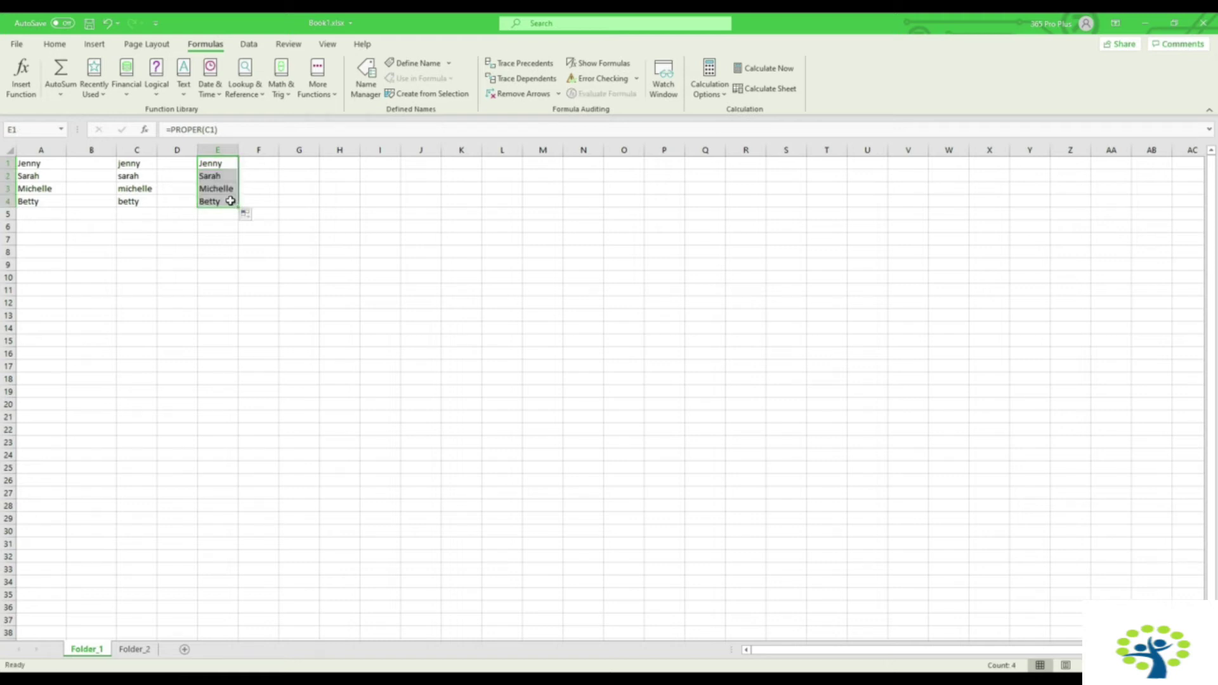
pyautogui.click(229, 199)
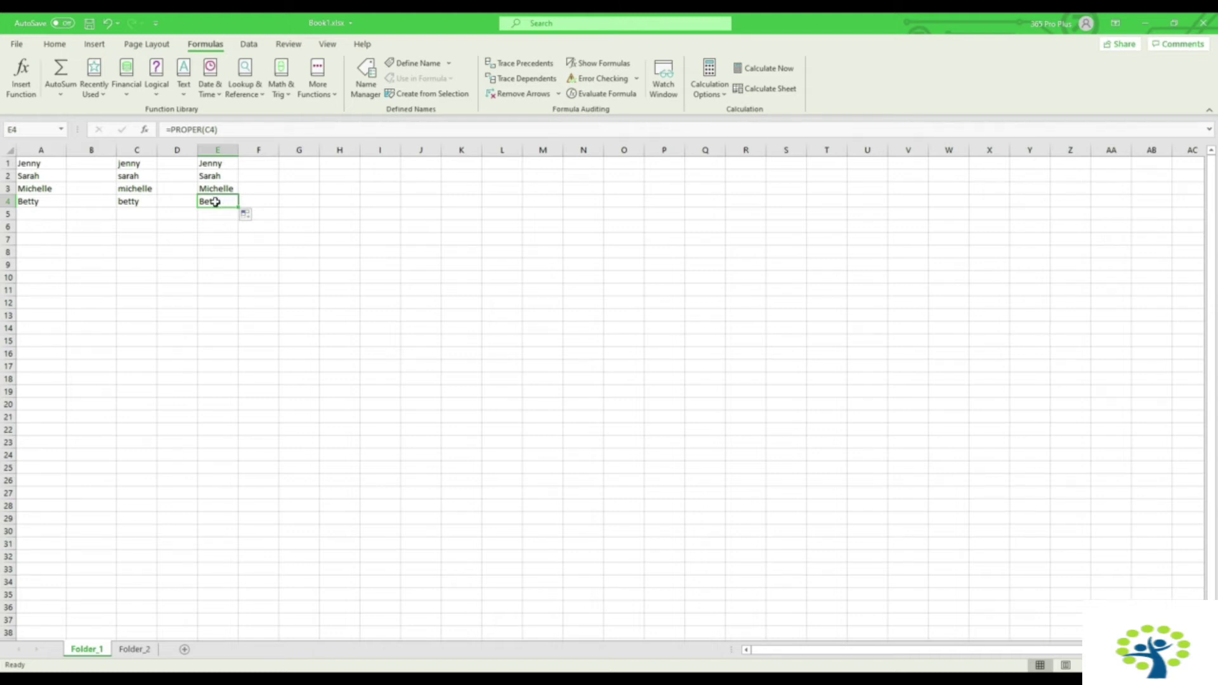
pyautogui.click(146, 201)
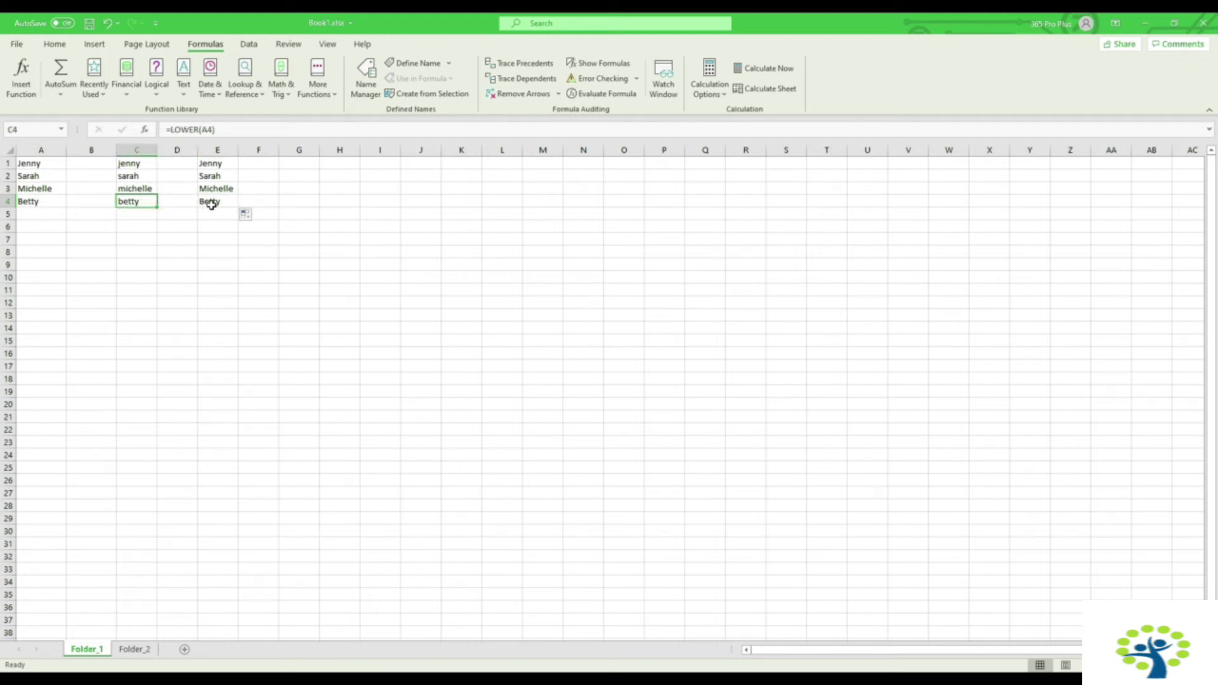
pyautogui.click(141, 189)
pyautogui.click(139, 164)
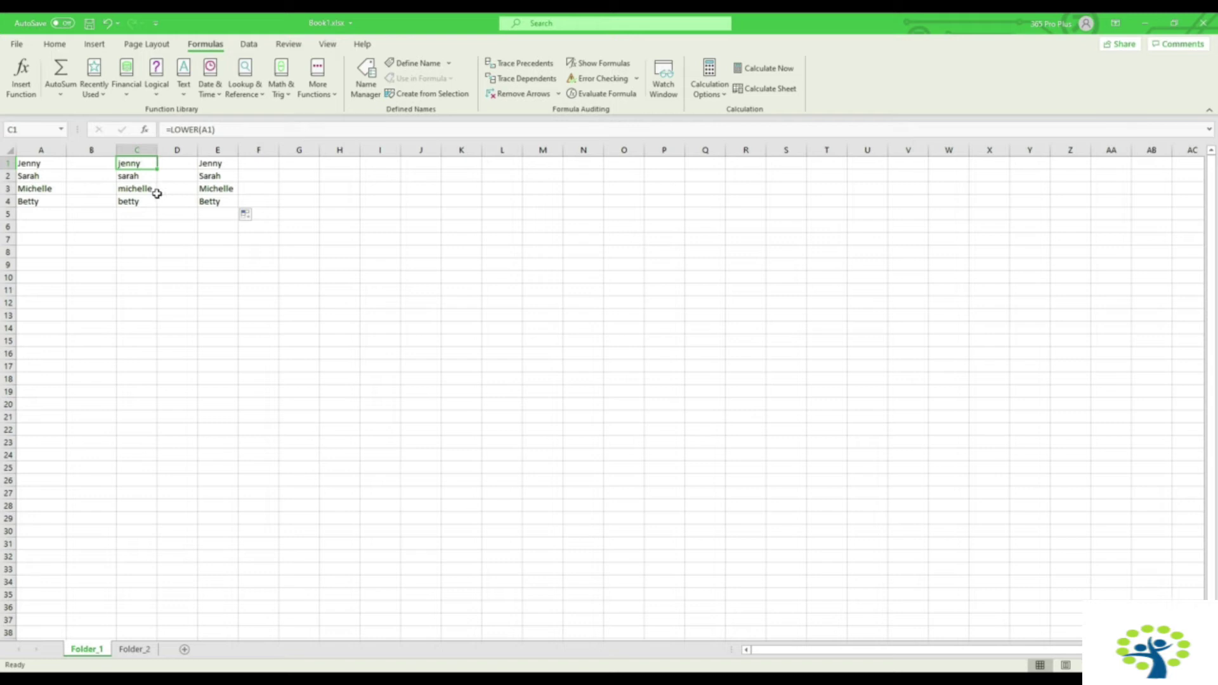
# Step: Change the function in cell E1 from PROPER to UPPER, keeping C1 as its argument
pyautogui.click(218, 163)
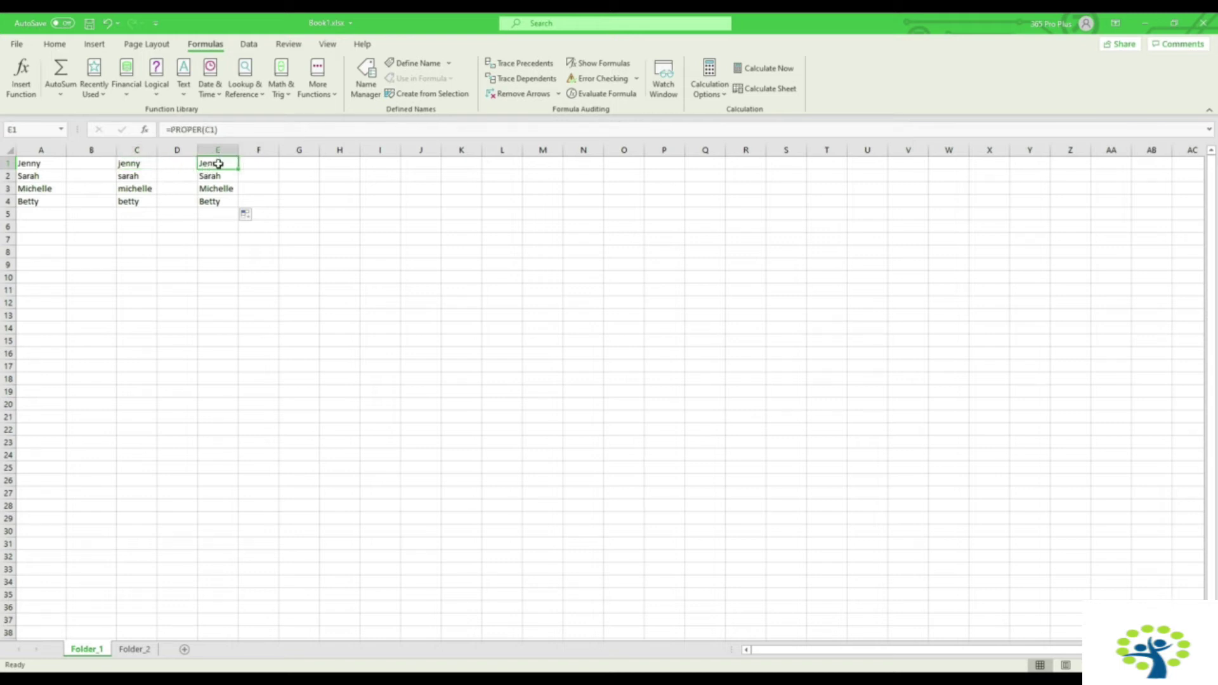
pyautogui.moveTo(202, 130); pyautogui.dragTo(173, 130)
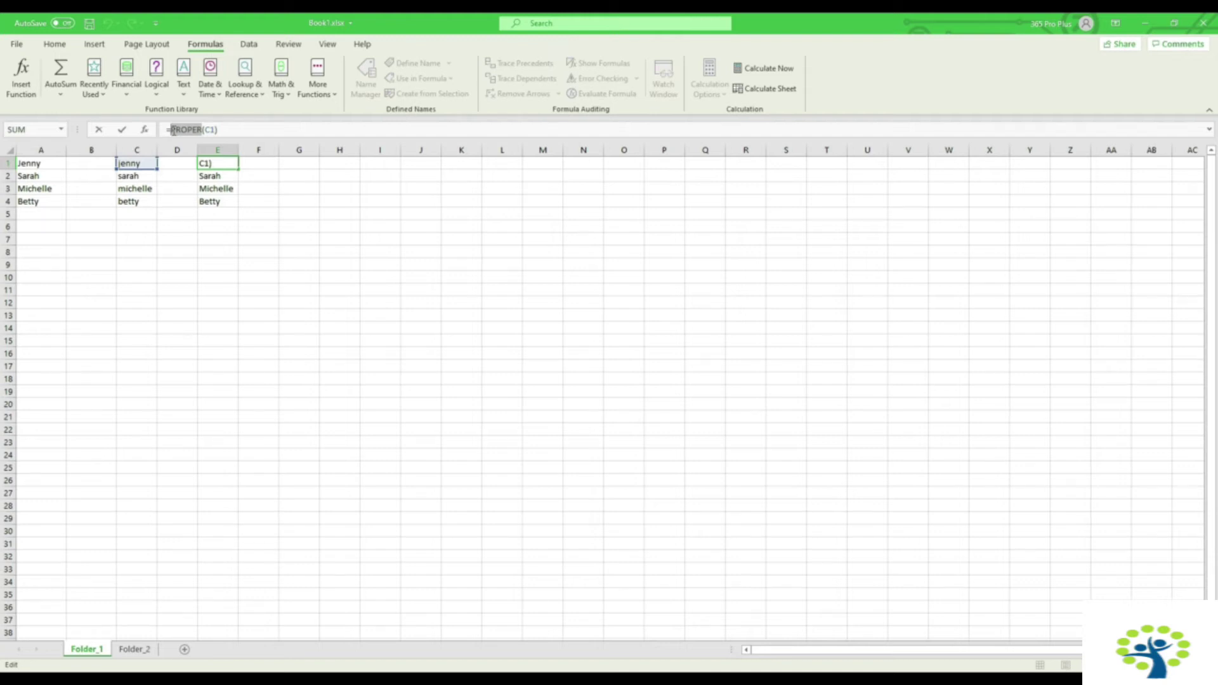
pyautogui.write('UPPE')
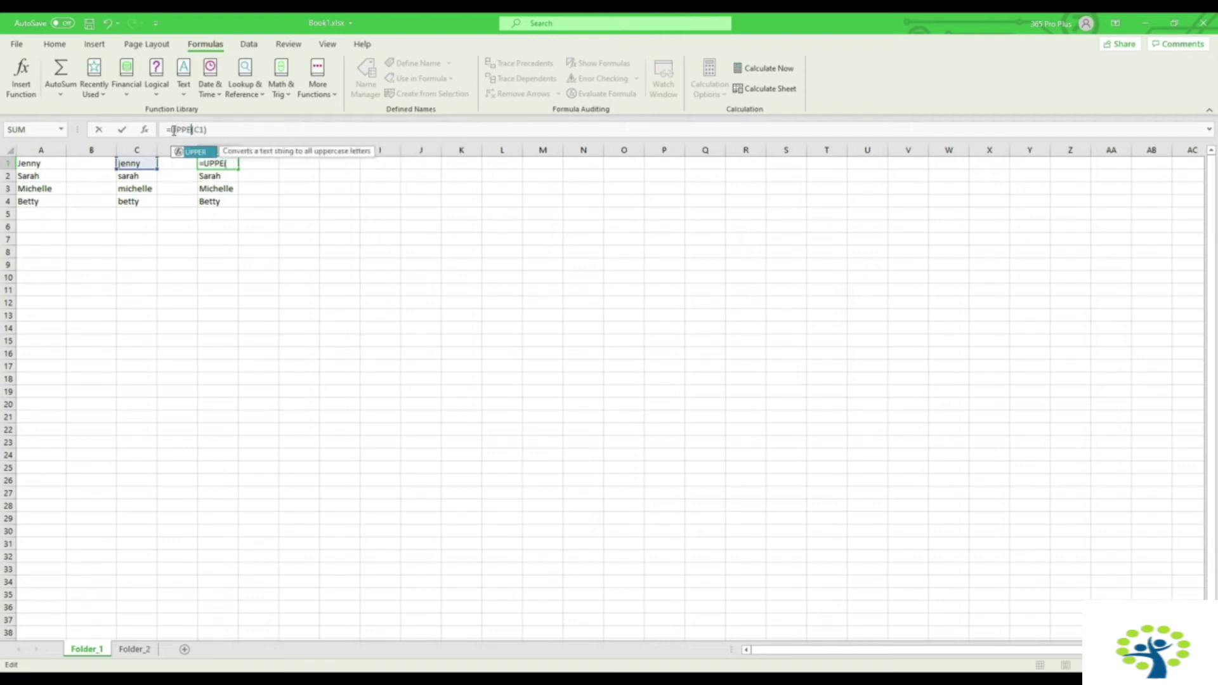
pyautogui.write('R')
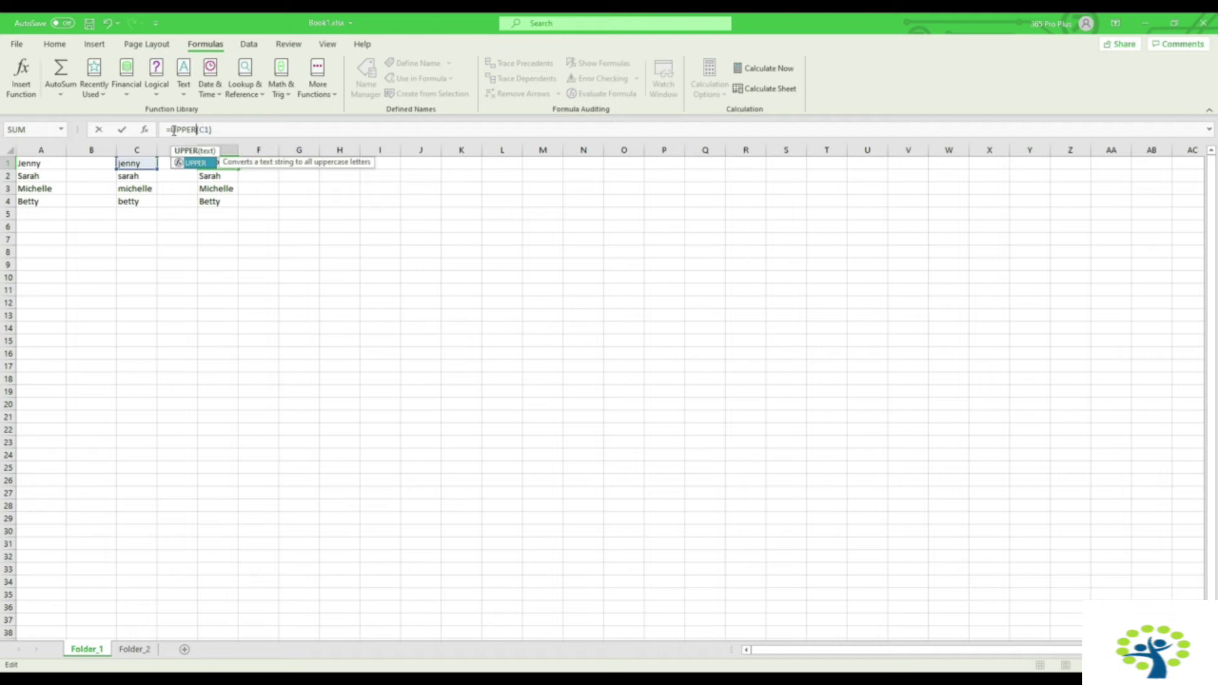
pyautogui.press('Return')
# Step: Copy the UPPER formula from E1 into E3 and check the cell references in both cells
pyautogui.press('Up')
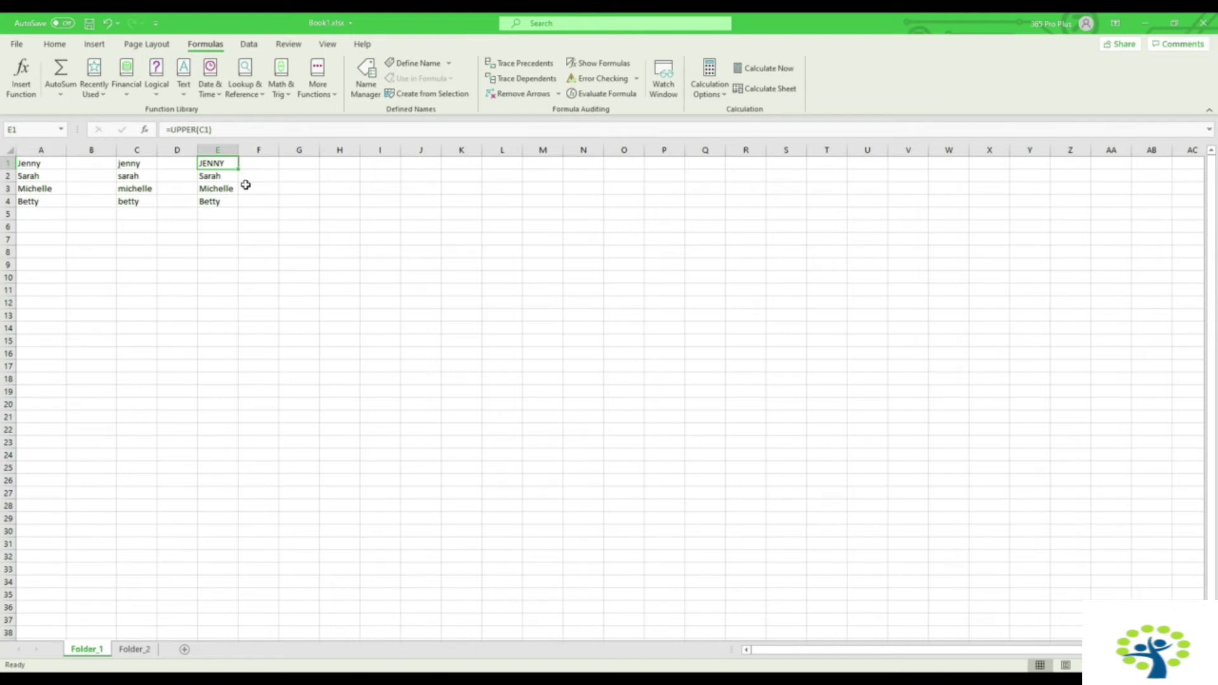
pyautogui.hotkey('ctrl', 'c')
pyautogui.click(233, 188)
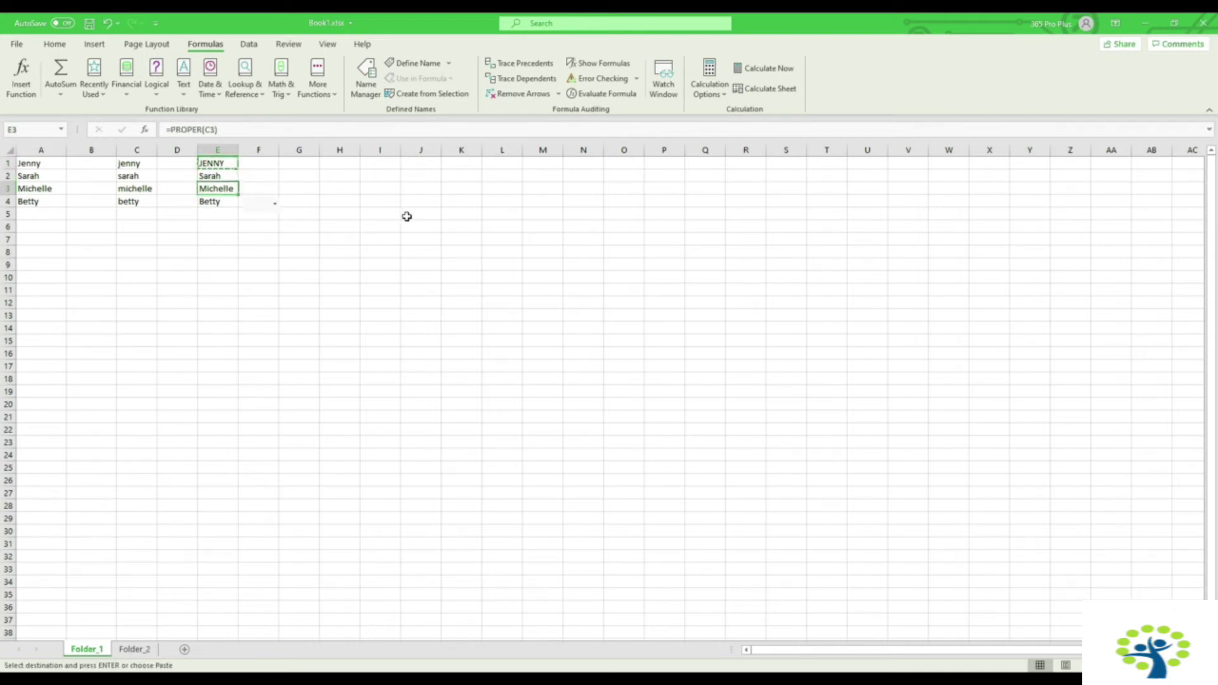
pyautogui.hotkey('ctrl', 'v')
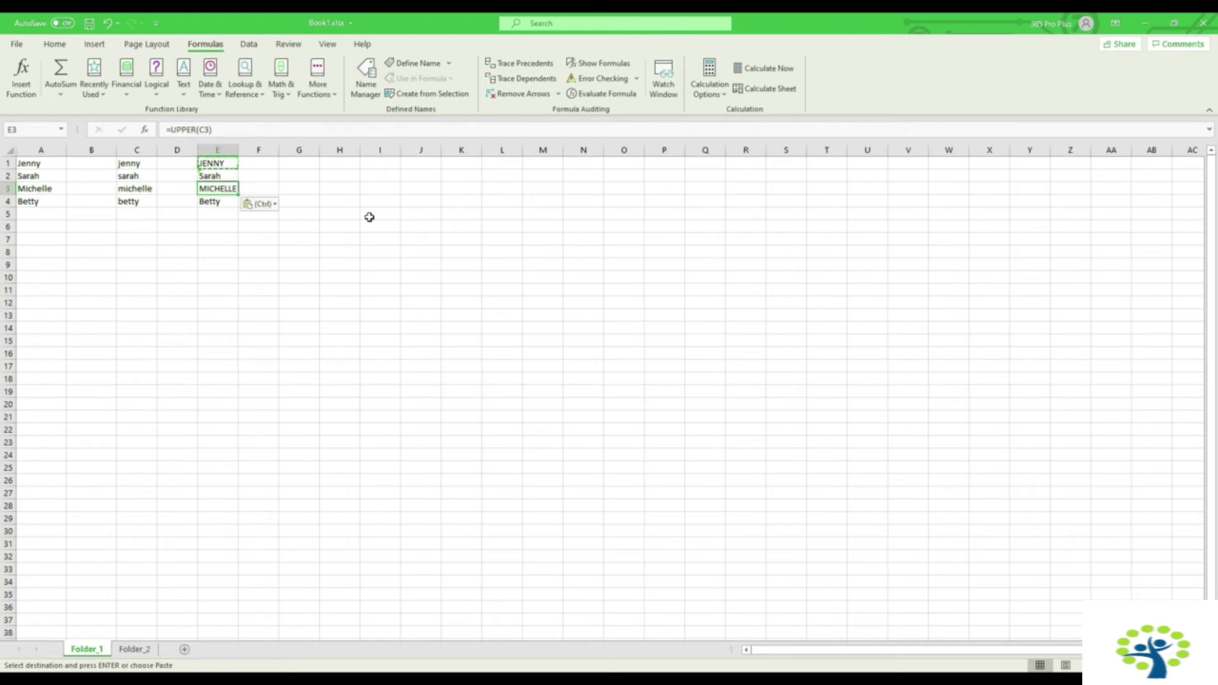
pyautogui.press('Escape')
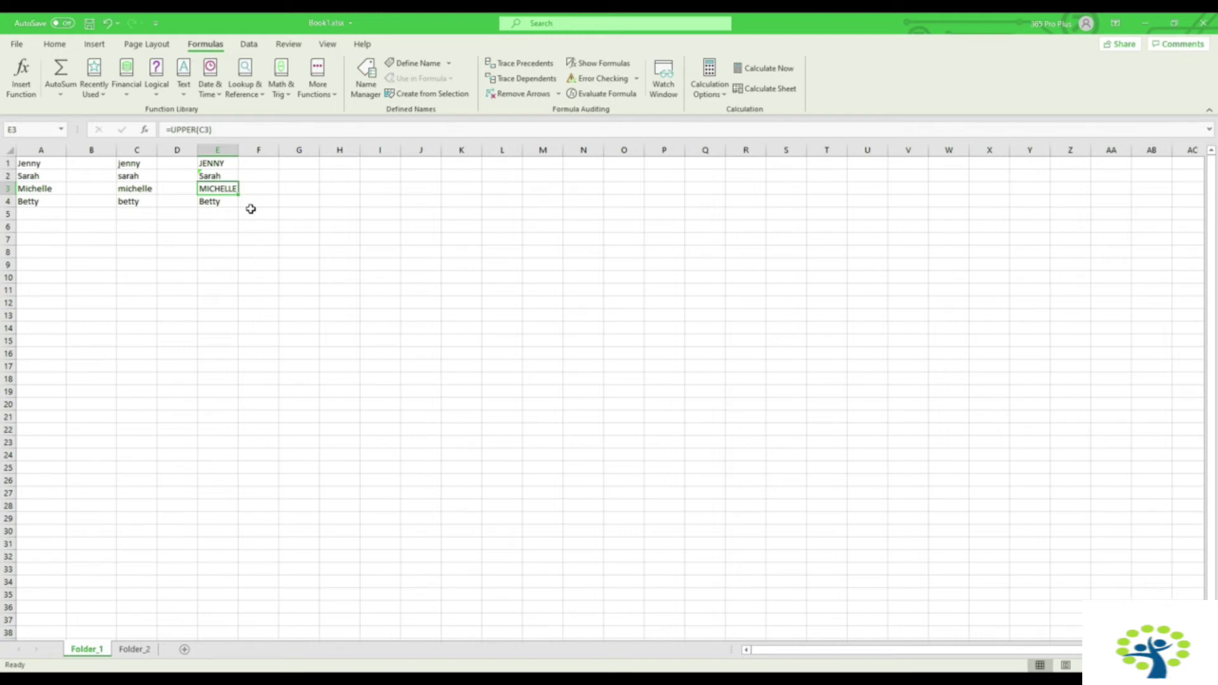
pyautogui.click(233, 164)
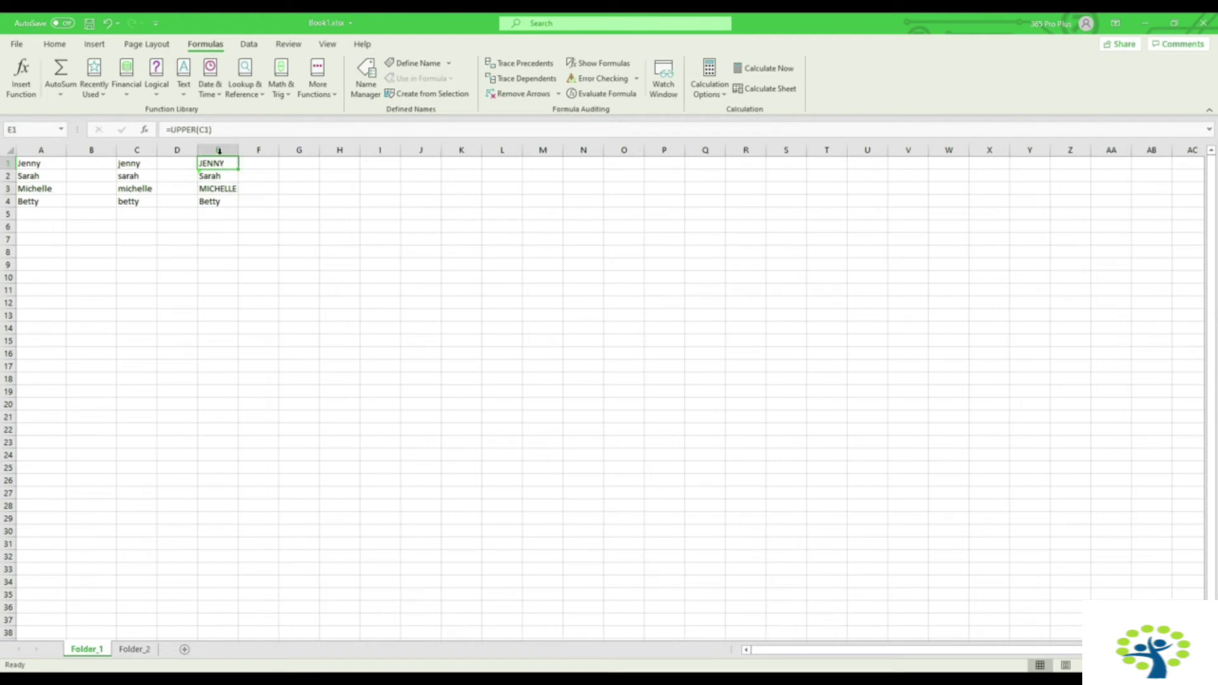
pyautogui.click(209, 131)
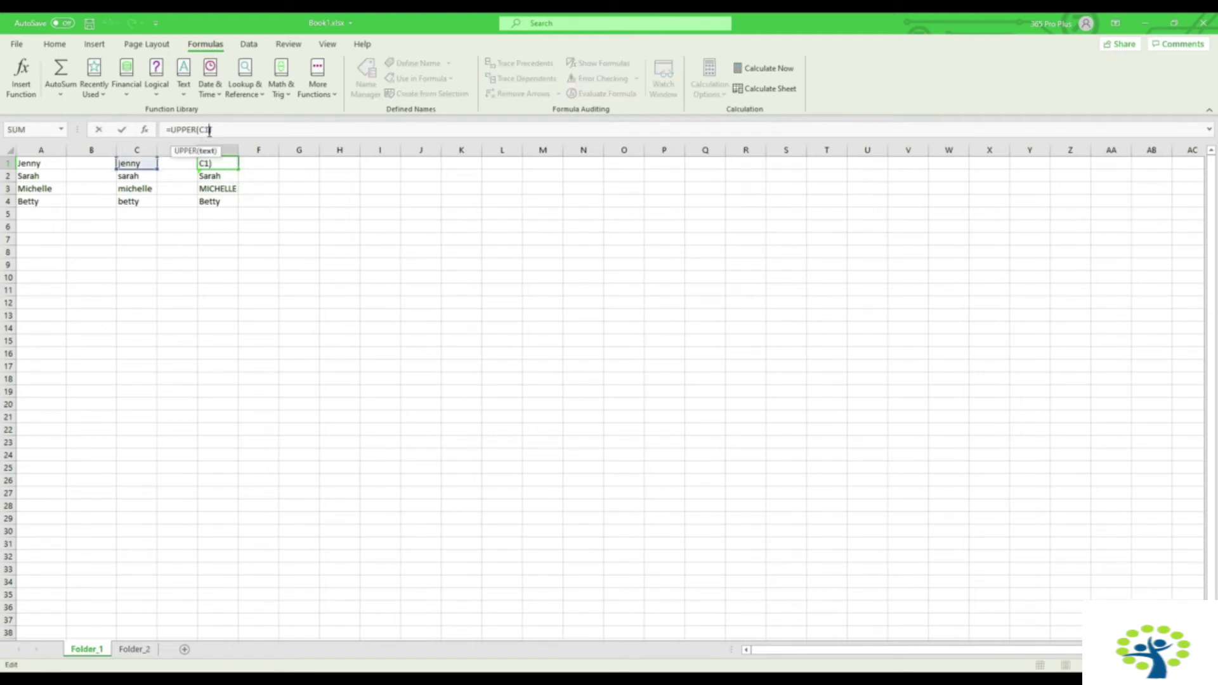
pyautogui.hotkey('ctrl', 'Return')
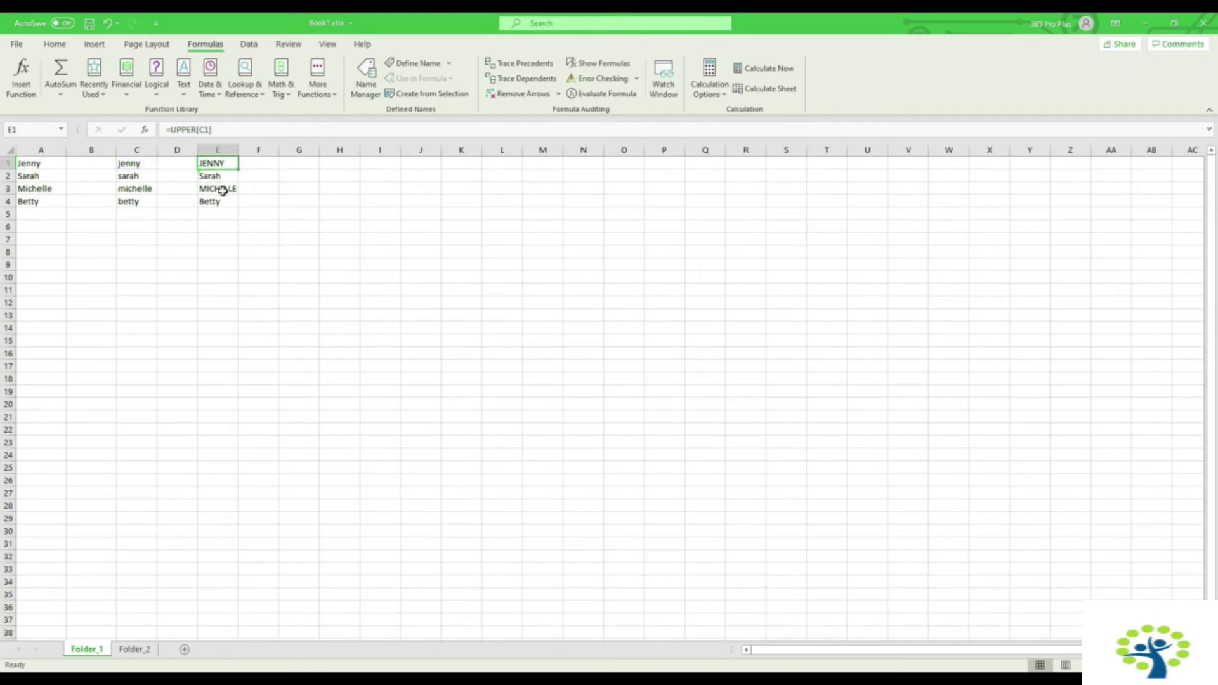
pyautogui.click(222, 191)
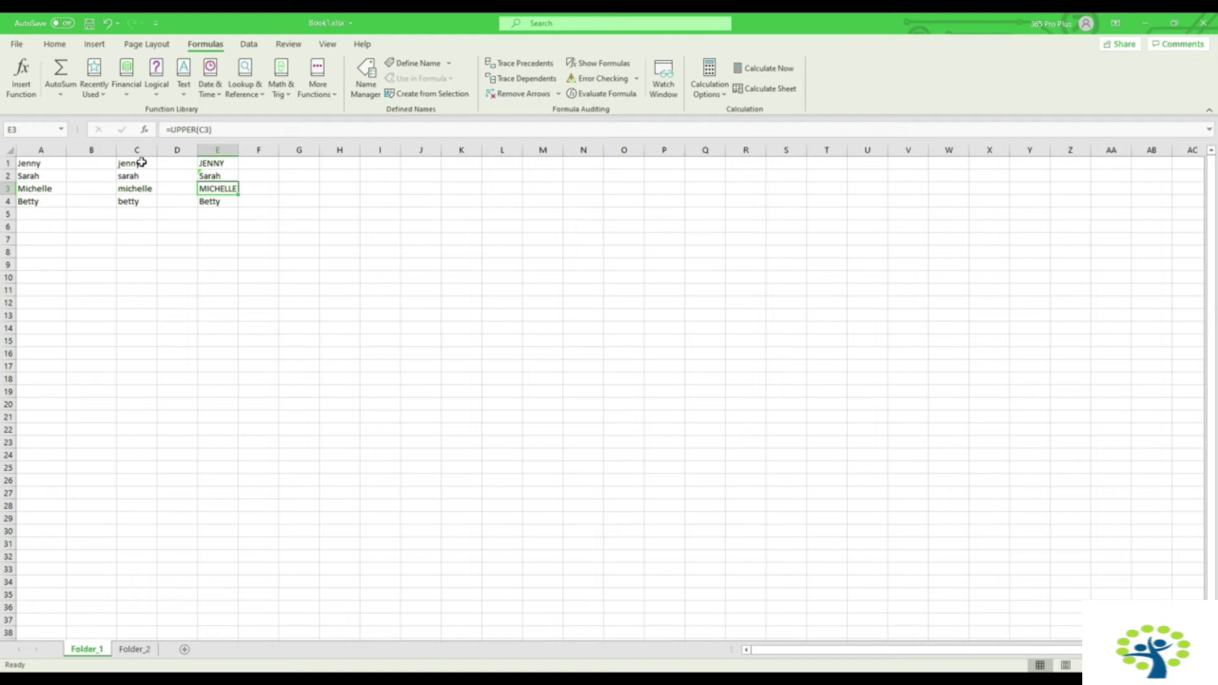
# Step: Copy the UPPER formula from cell E1 into cell G1
pyautogui.click(208, 163)
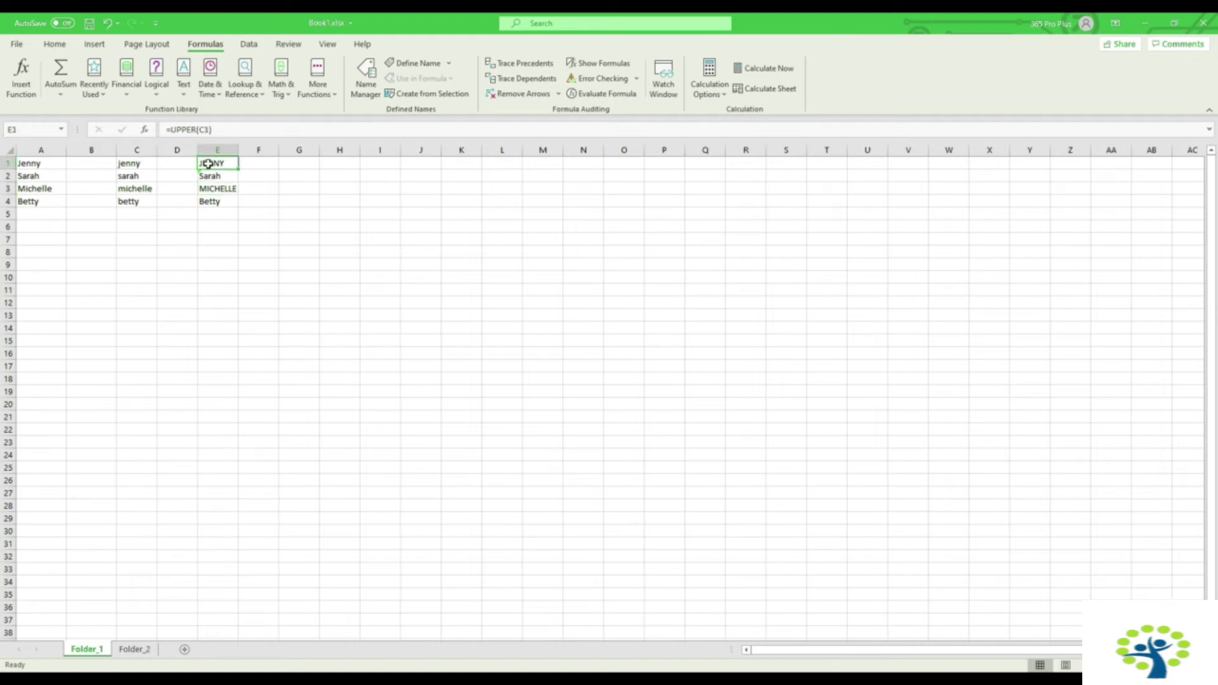
pyautogui.hotkey('ctrl', 'c')
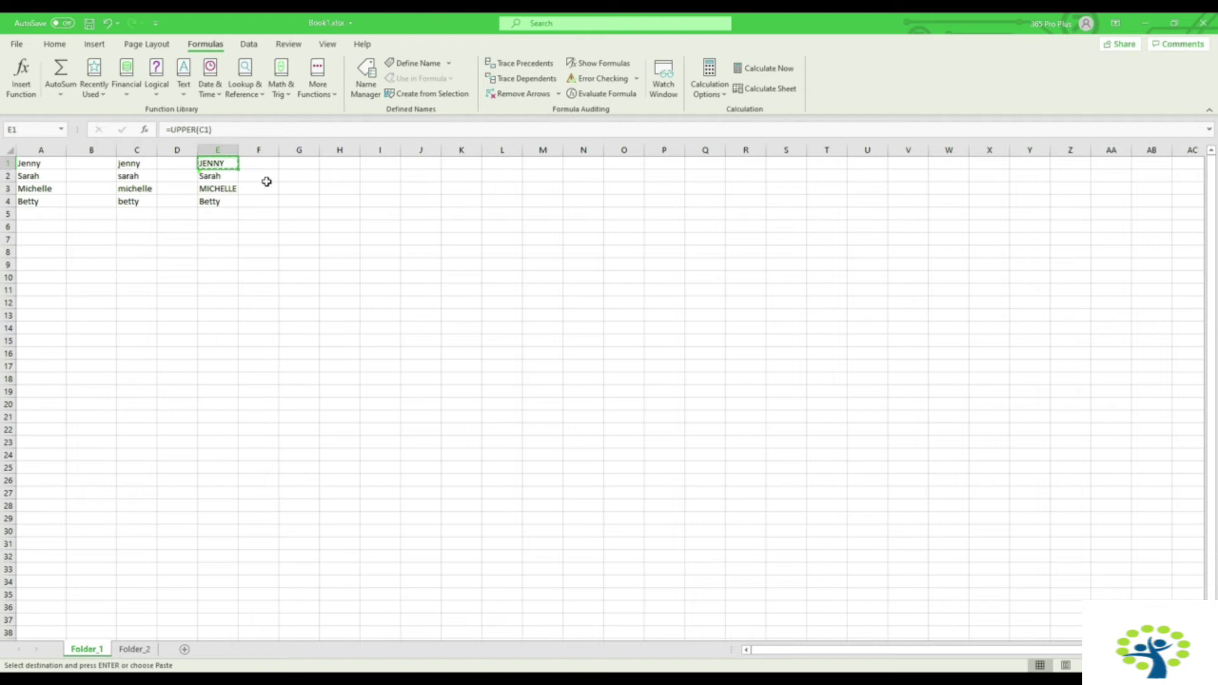
pyautogui.click(291, 166)
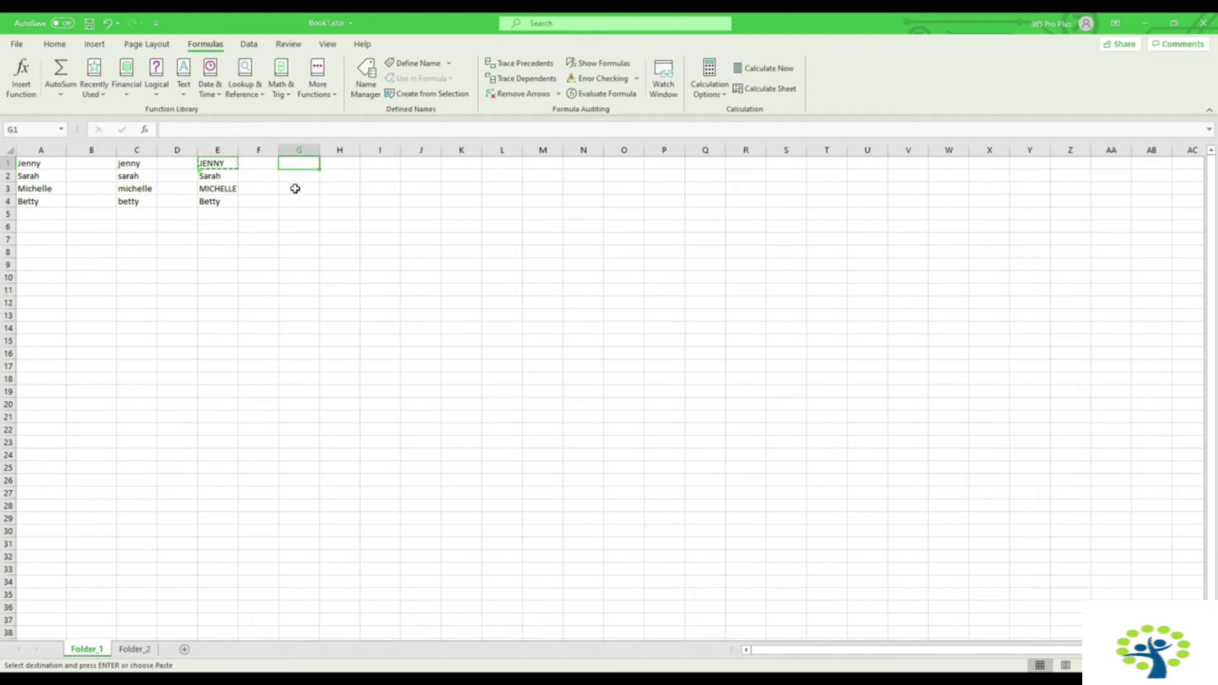
pyautogui.hotkey('ctrl', 'v')
pyautogui.press('Escape')
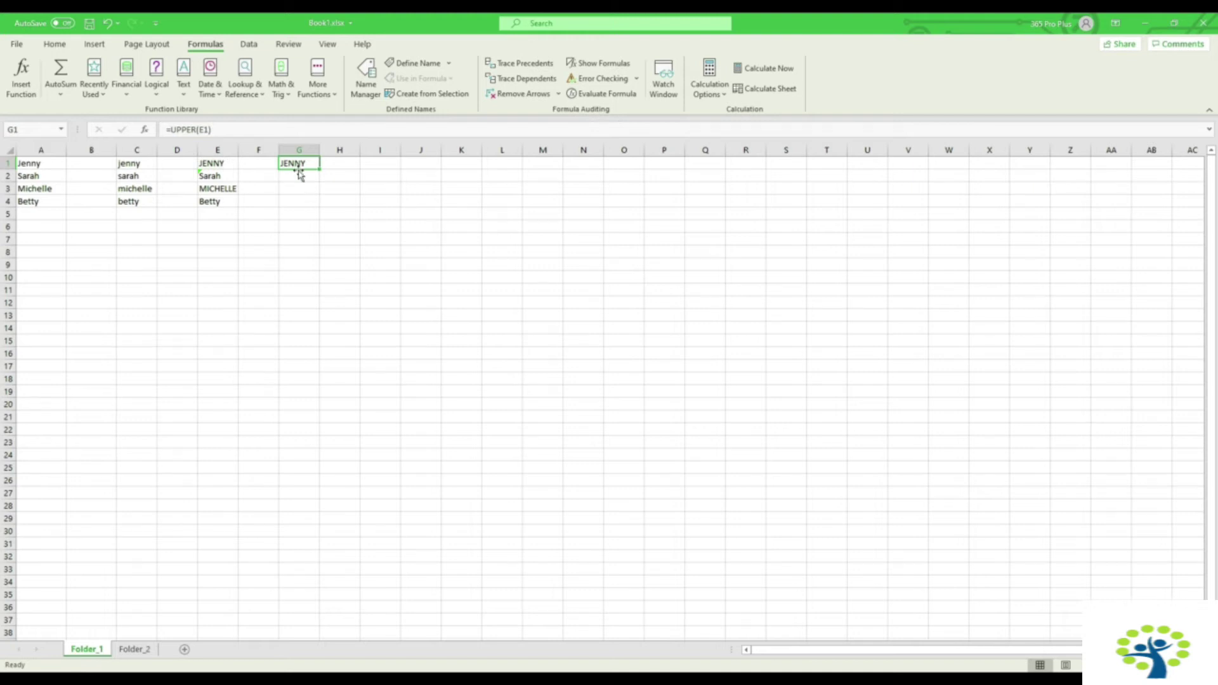
# Step: Change the function in cell G1 from UPPER to PROPER, keeping E1 as its argument
pyautogui.click(204, 130)
pyautogui.press('Escape')
pyautogui.click(184, 130)
pyautogui.doubleClick(184, 130)
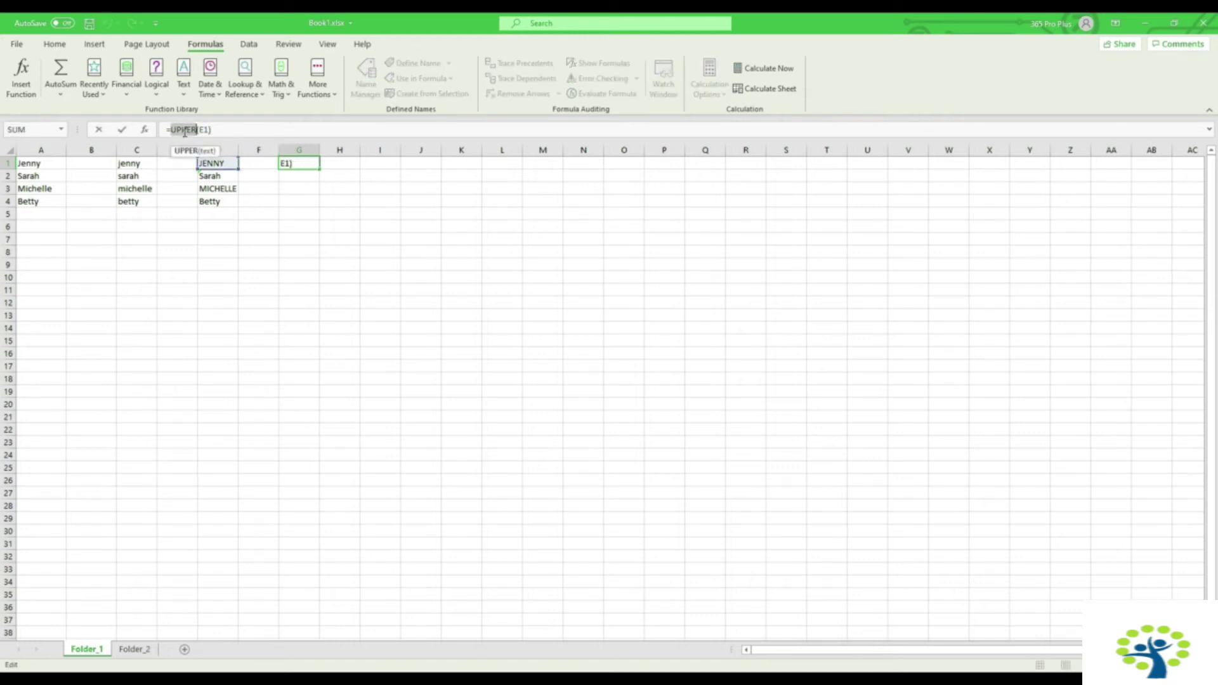
pyautogui.write('prope')
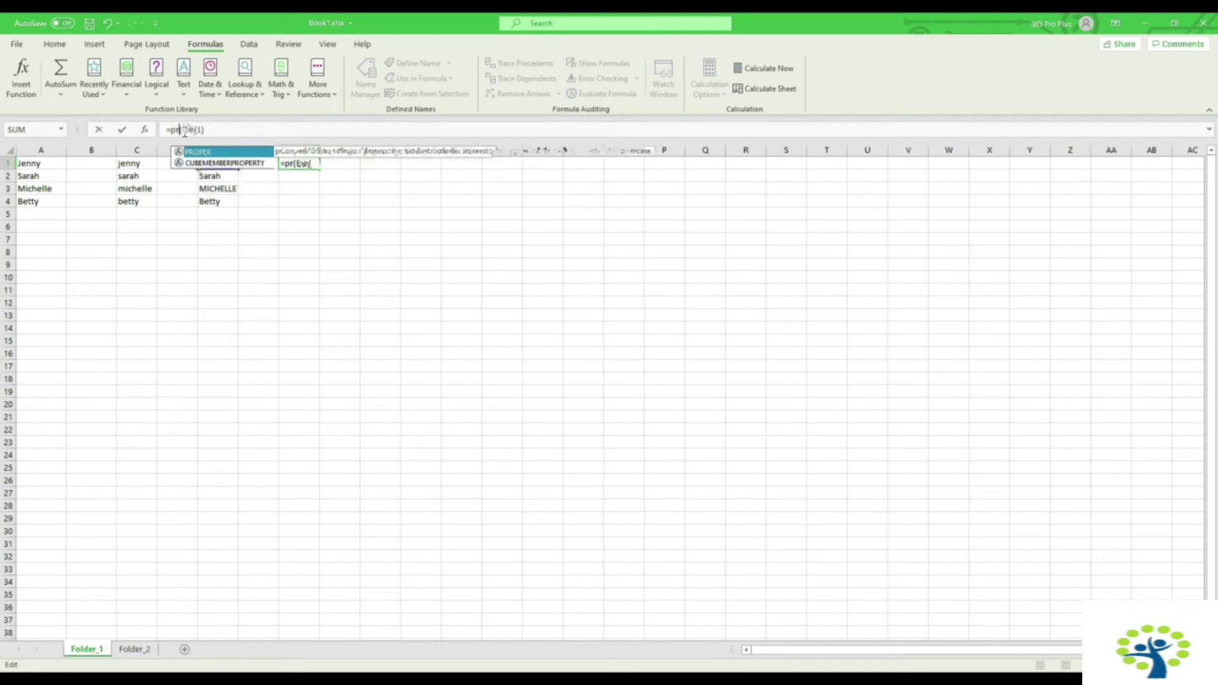
pyautogui.write('r')
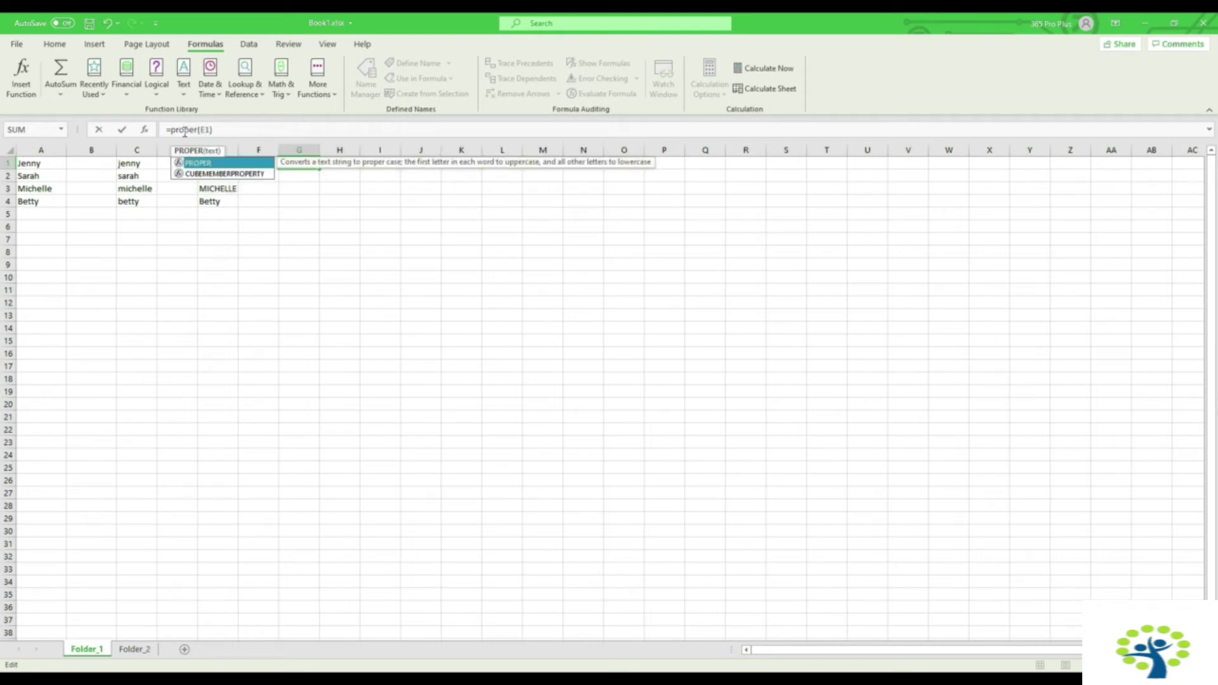
pyautogui.press('Return')
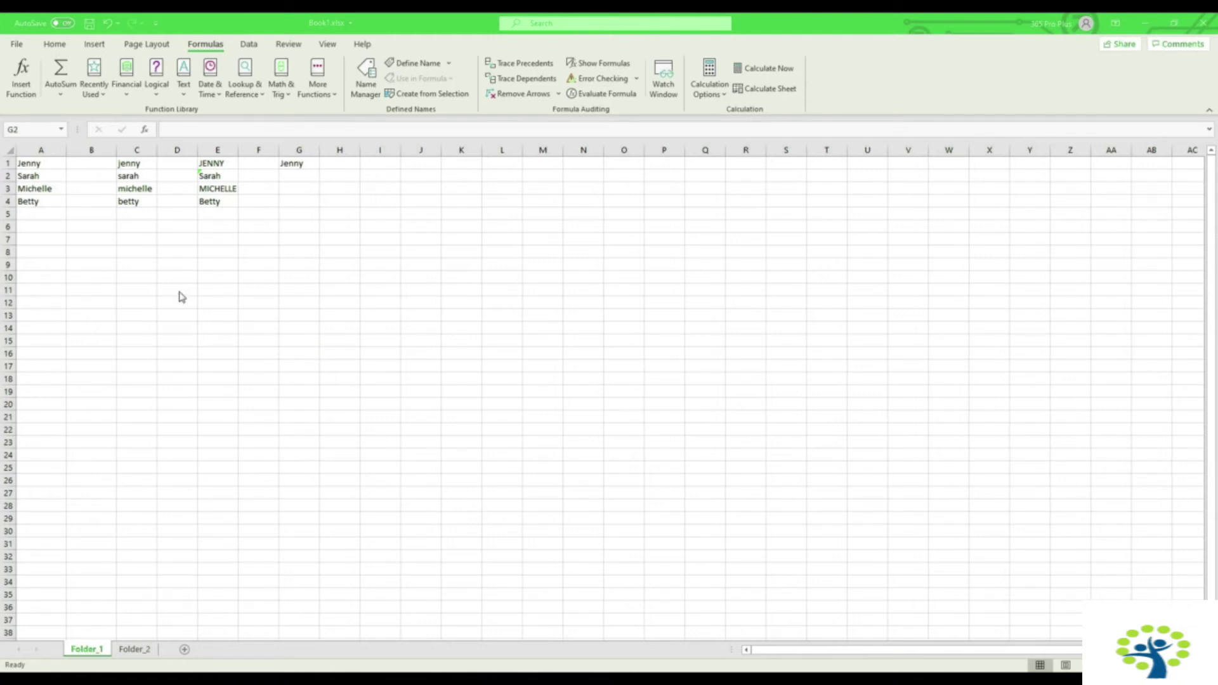
# Step: Delete rows 1 to 4 with the names and text formulas to clear the sheet
pyautogui.click(11, 165)
pyautogui.moveTo(11, 164); pyautogui.dragTo(5, 201)
pyautogui.rightClick(172, 175)
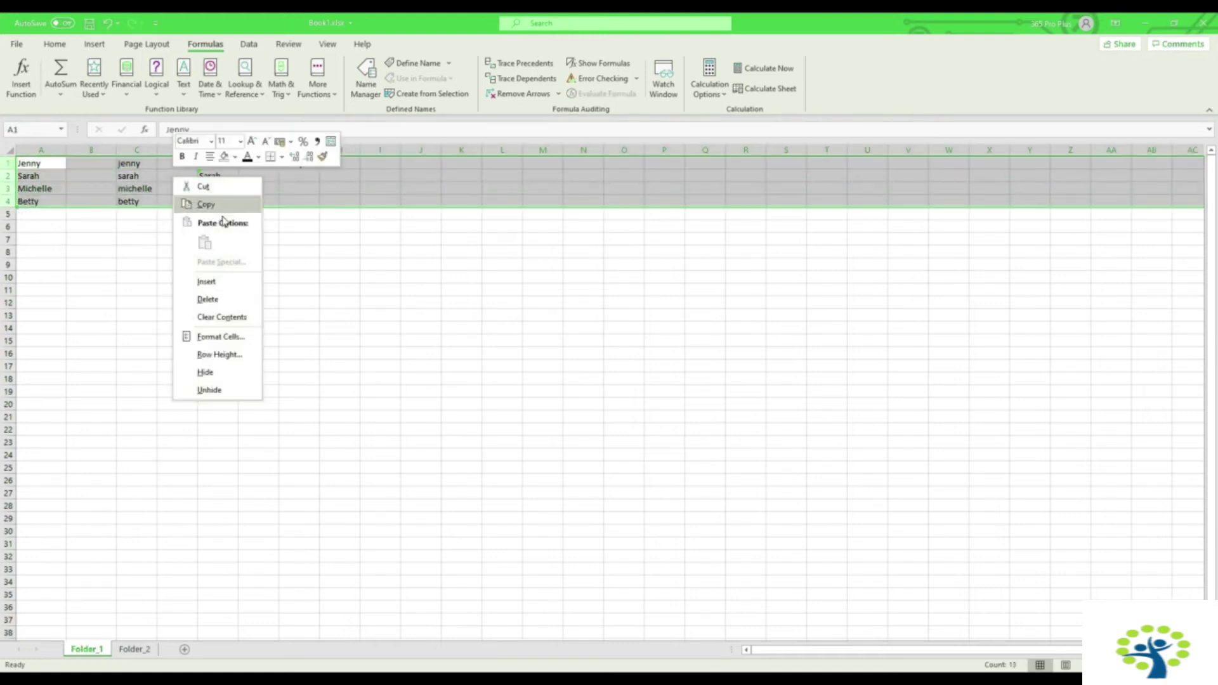
pyautogui.click(221, 299)
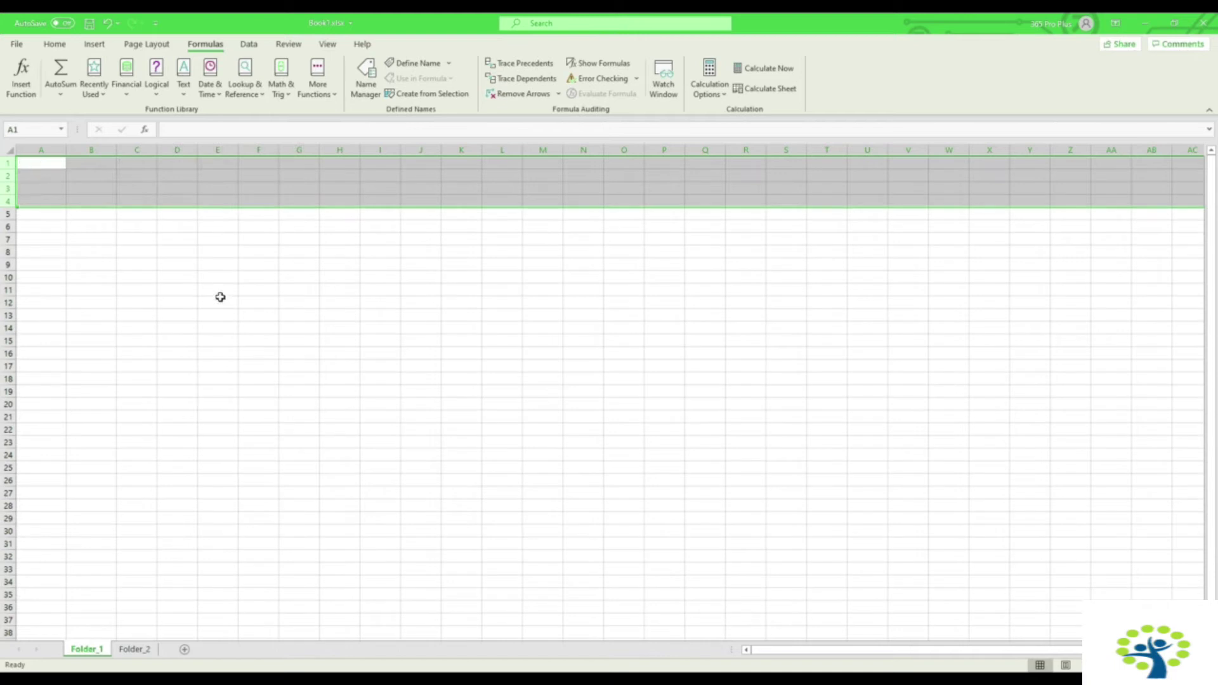
pyautogui.click(145, 219)
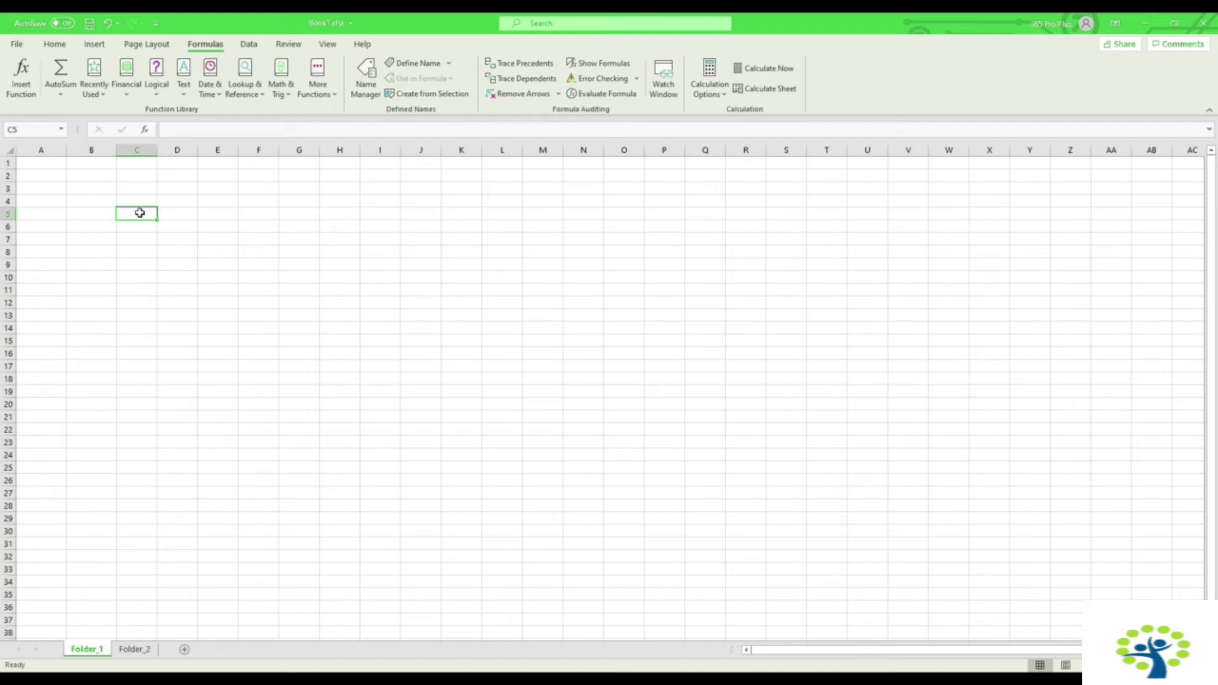
# Step: Enter the numbers 3, 6 and 9 in cells A1, B1 and C1
pyautogui.hotkey('ctrl', 'Home')
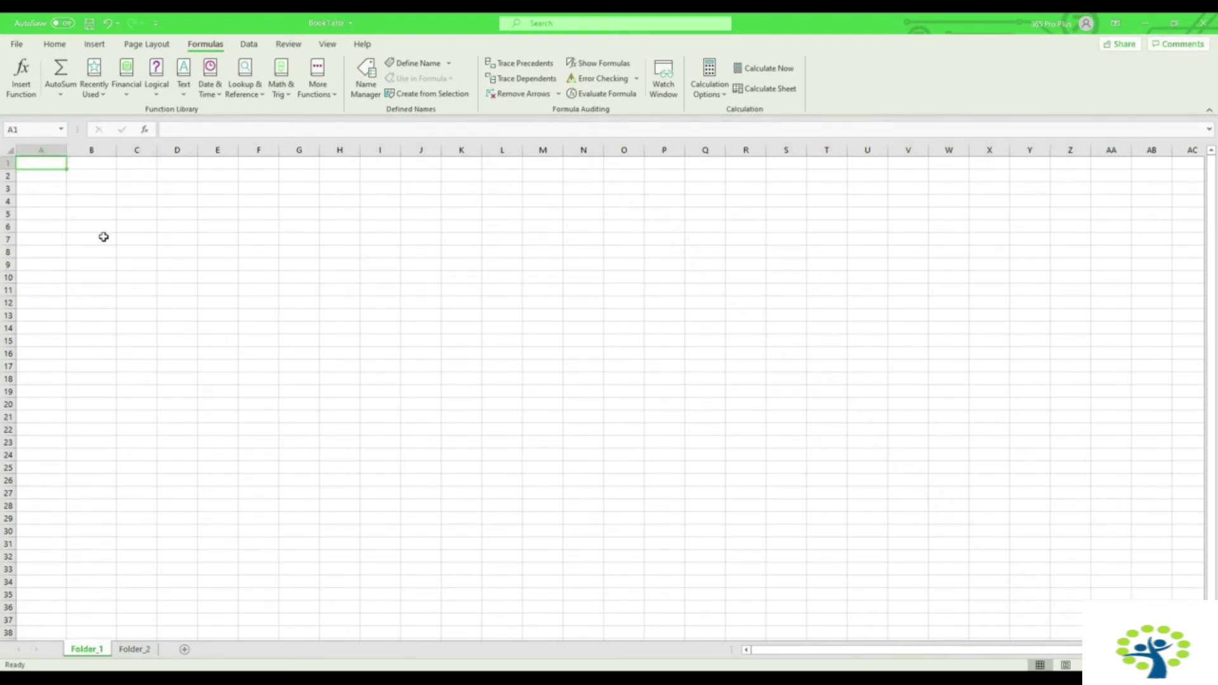
pyautogui.write('3')
pyautogui.press('Tab')
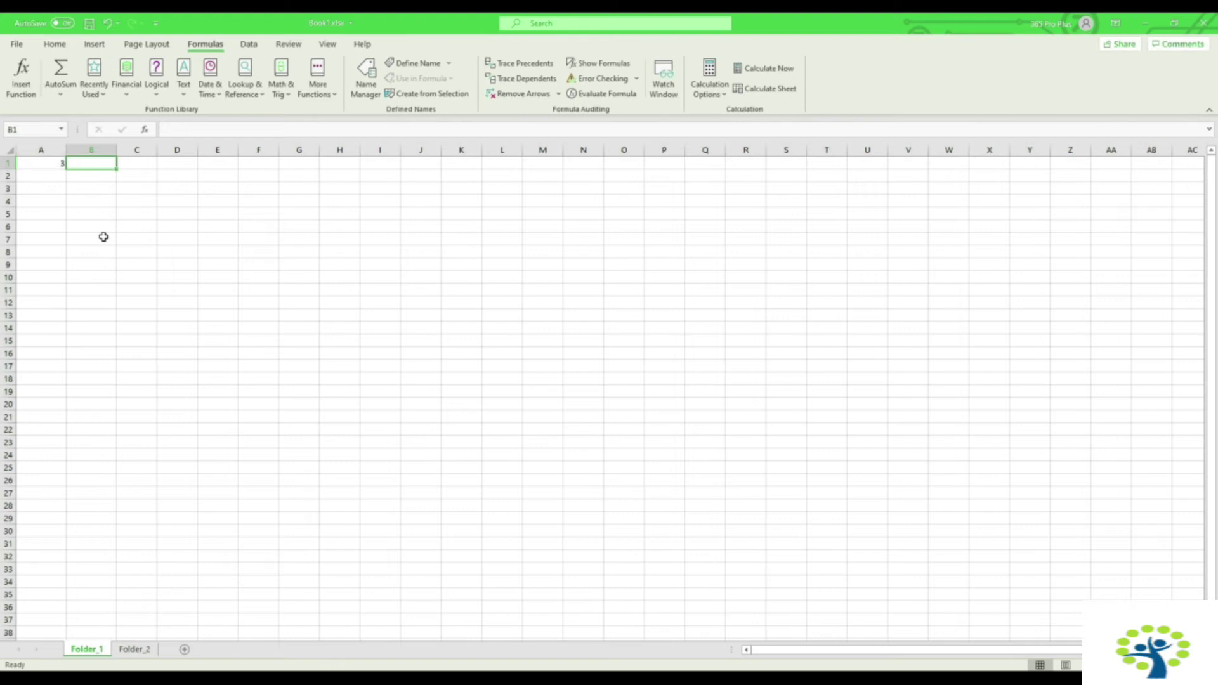
pyautogui.write('6')
pyautogui.press('Tab')
pyautogui.write('9')
pyautogui.press('Tab')
pyautogui.press('Tab')
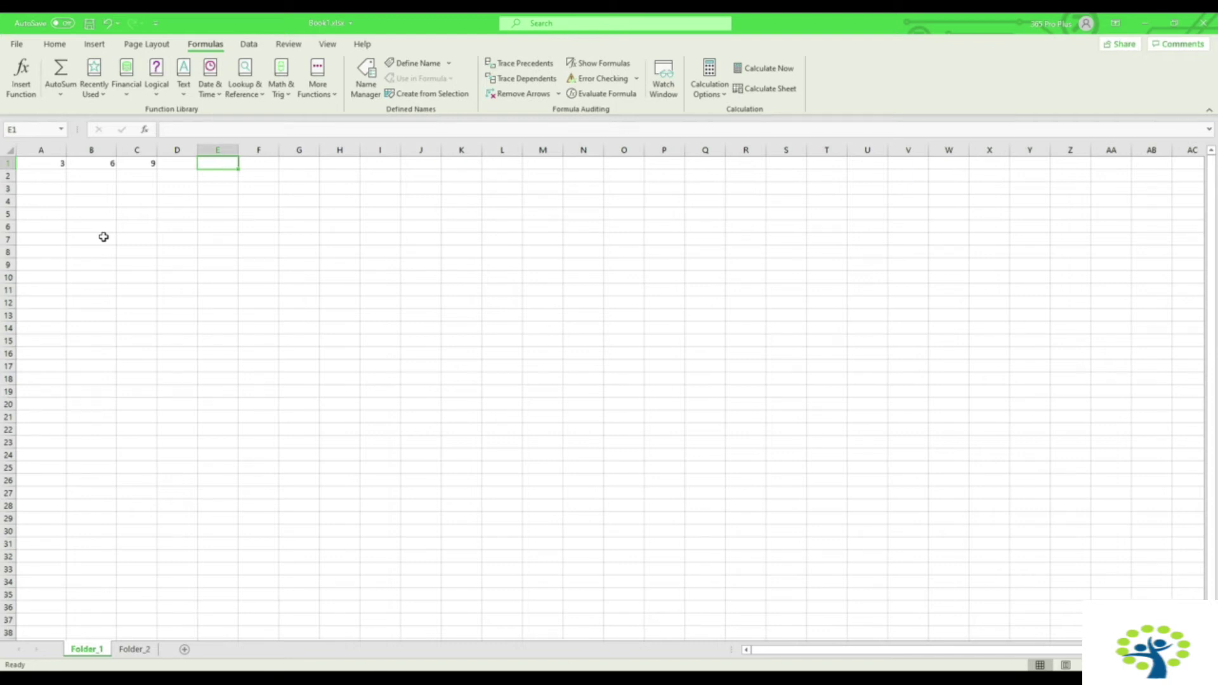
# Step: Enter the addition formula =A1+B1+C1 in cell E1 and reselect the cell to show its formula
pyautogui.write('=')
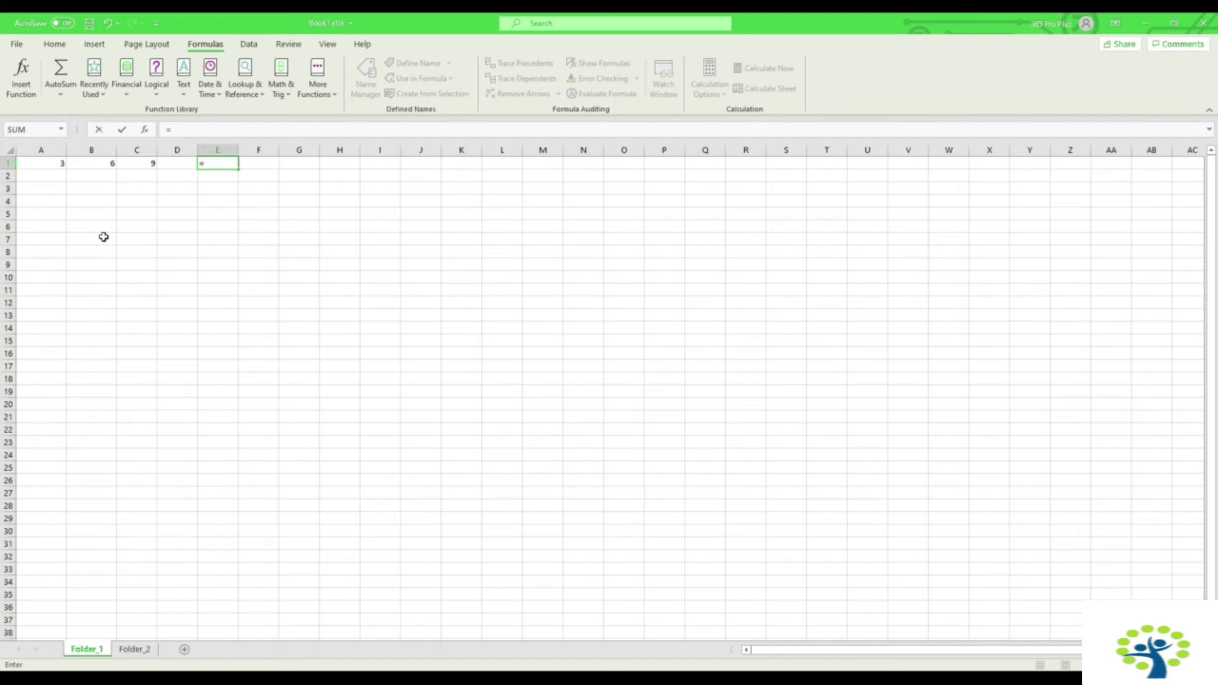
pyautogui.click(59, 164)
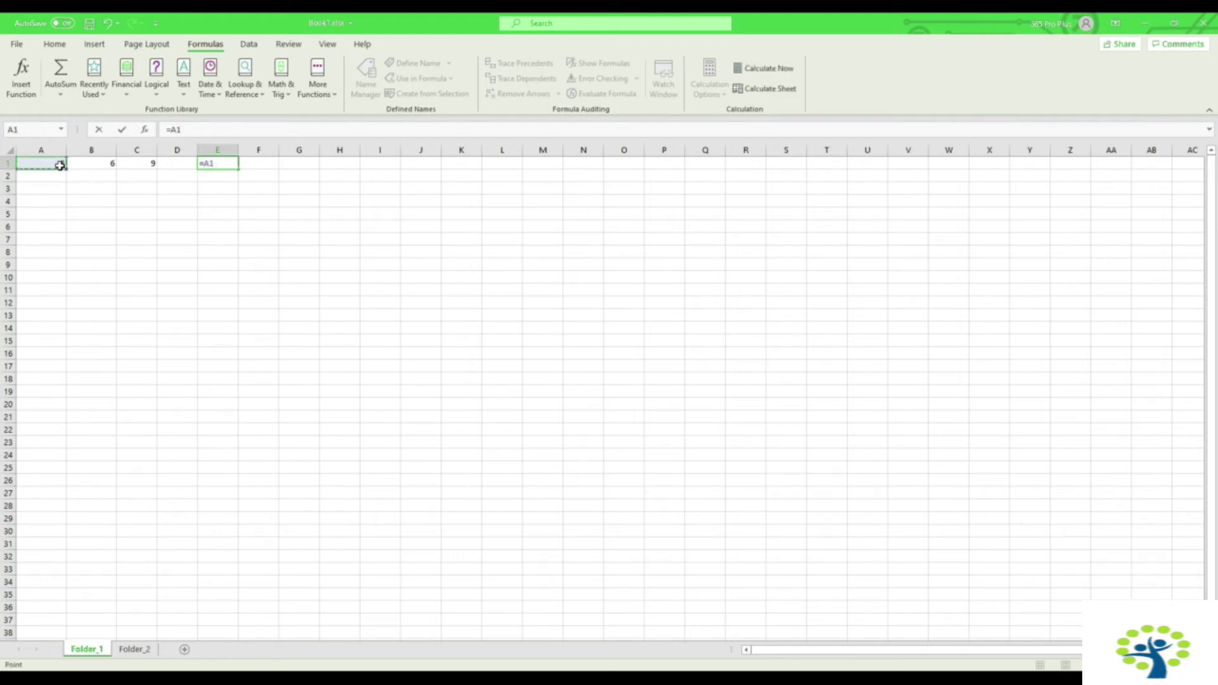
pyautogui.write('+')
pyautogui.click(109, 163)
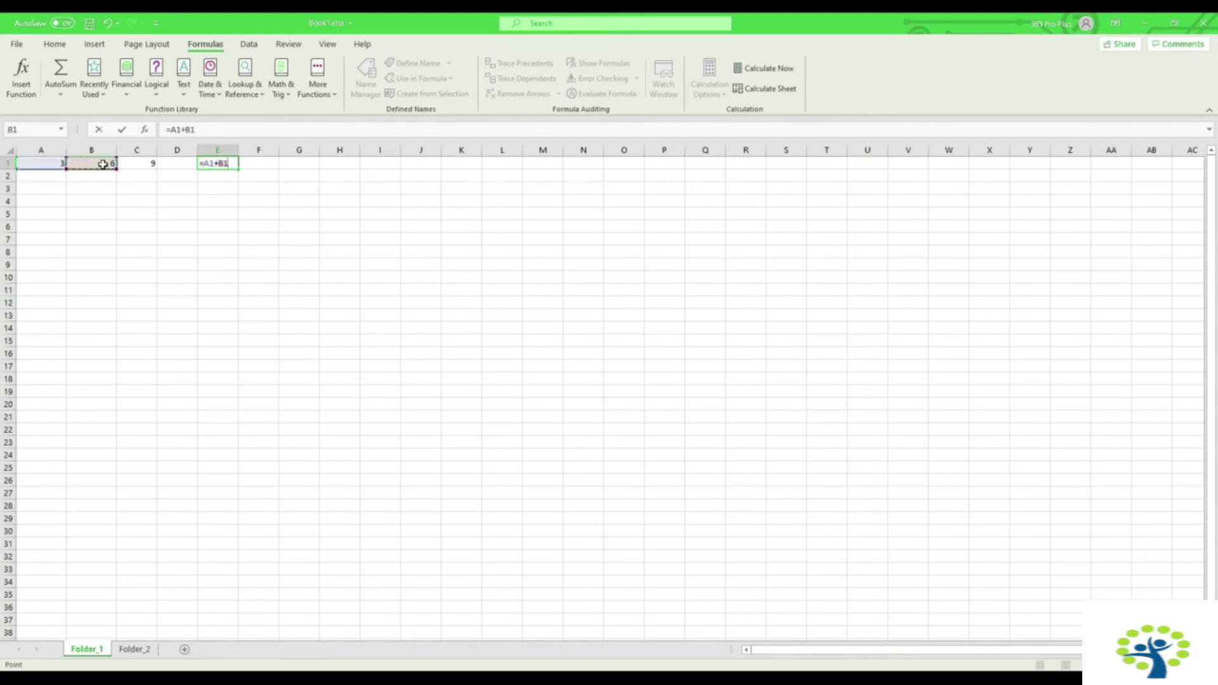
pyautogui.write('+')
pyautogui.click(133, 163)
pyautogui.press('Return')
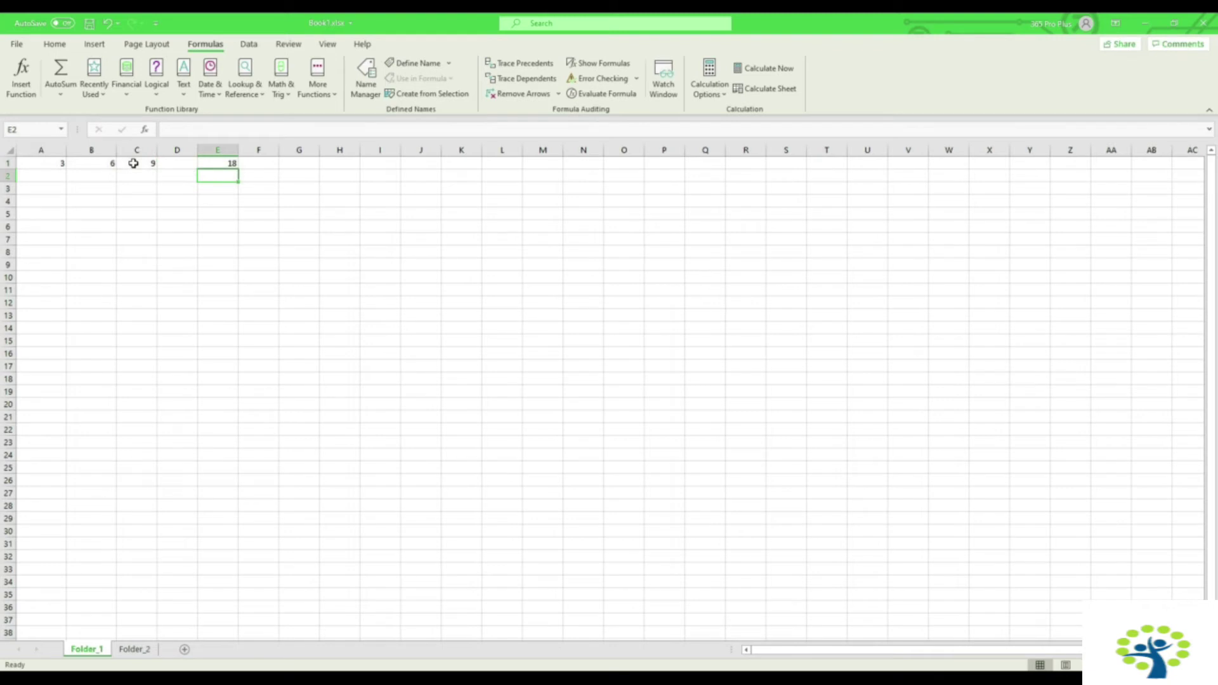
pyautogui.press('Up')
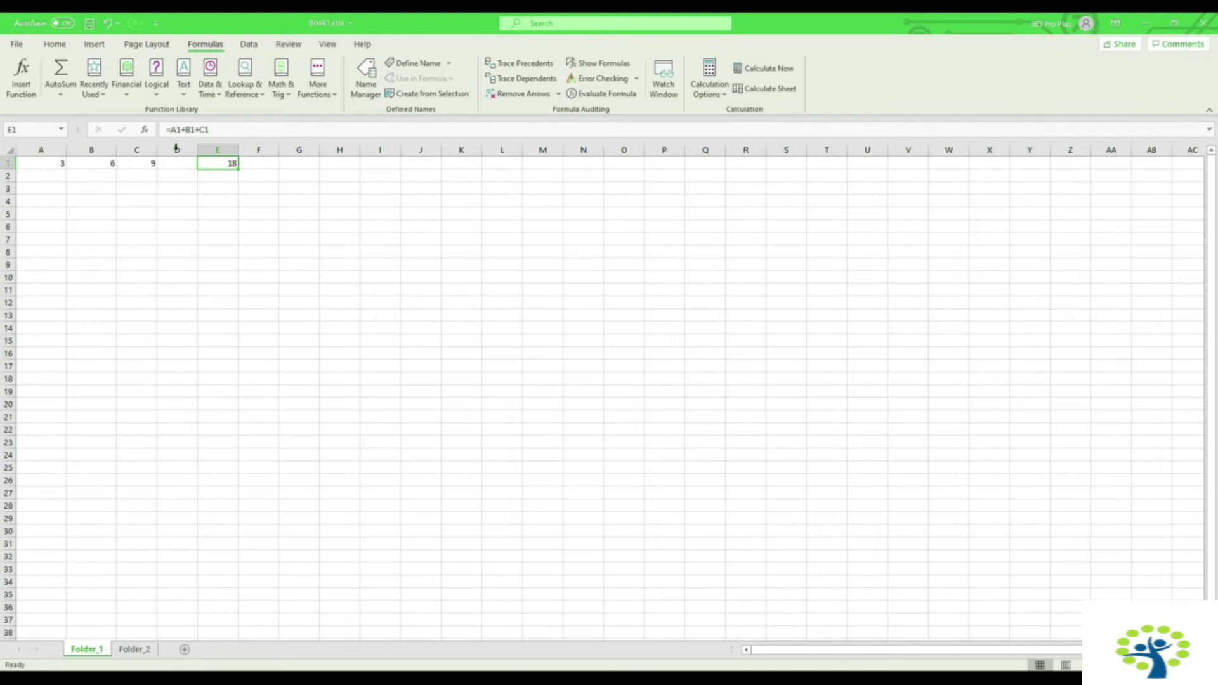
# Step: Change the formula in E1 to the subtraction =A1-B1-C1
pyautogui.click(183, 131)
pyautogui.press('Delete')
pyautogui.write('-')
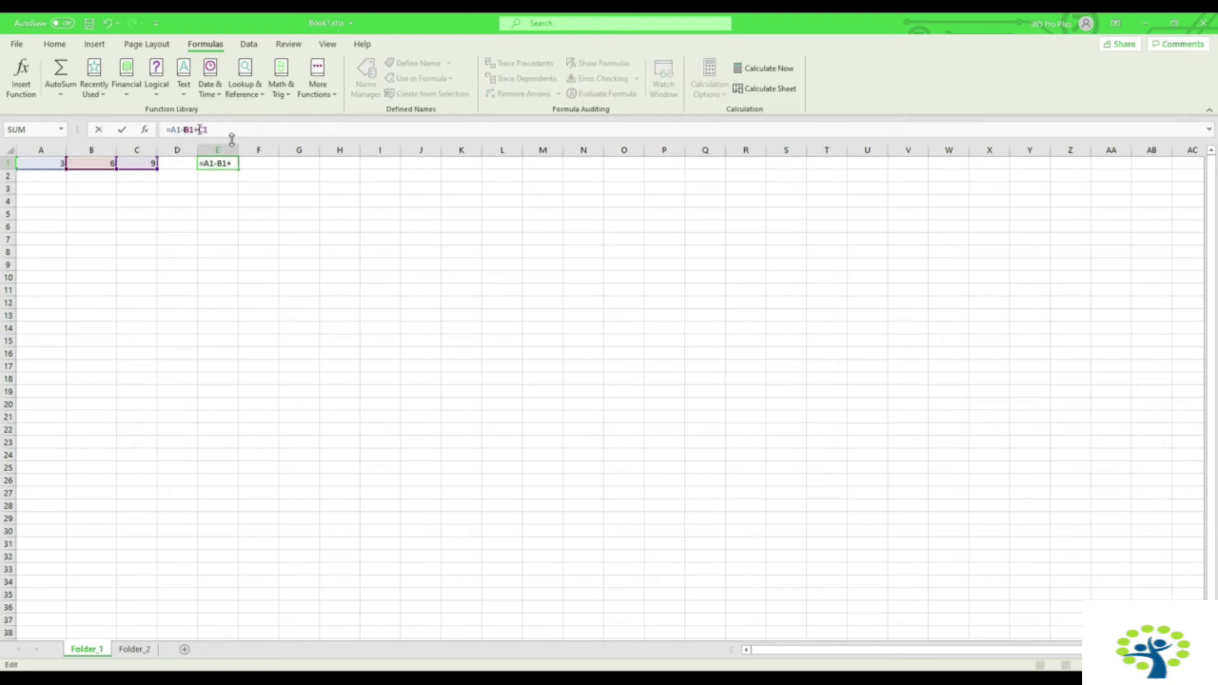
pyautogui.press('Return')
pyautogui.click(216, 164)
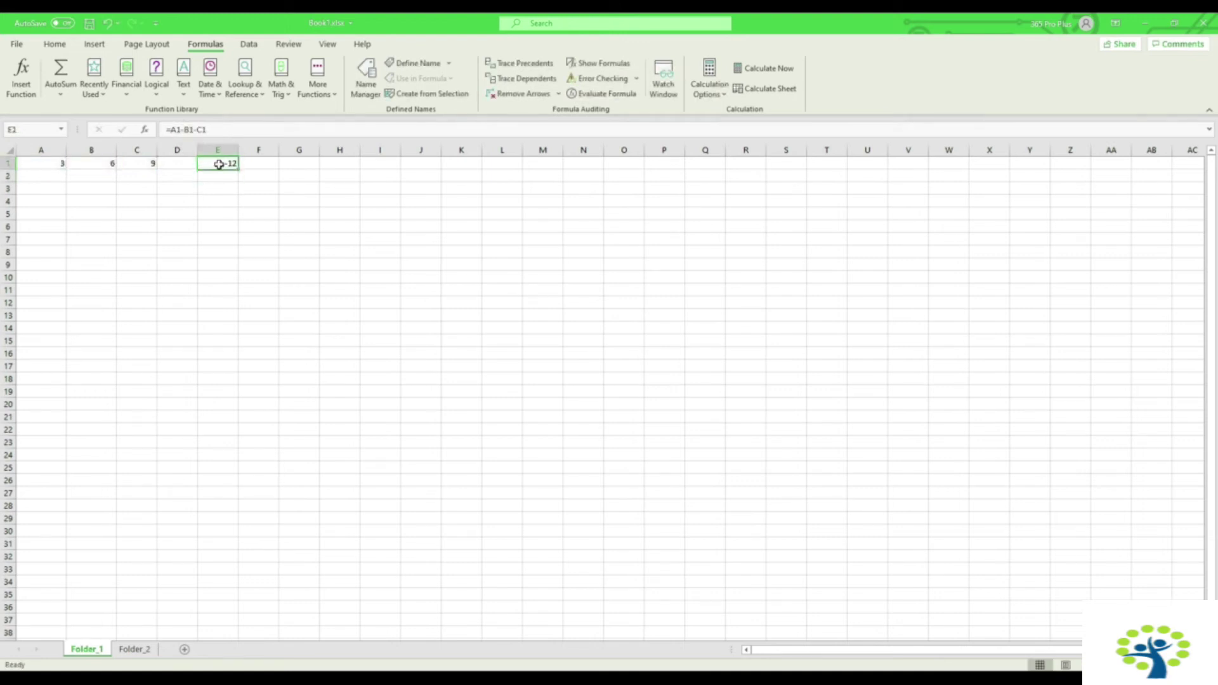
# Step: Change the formula in E1 to the multiplication =A1*B1*C1
pyautogui.click(183, 130)
pyautogui.write('*')
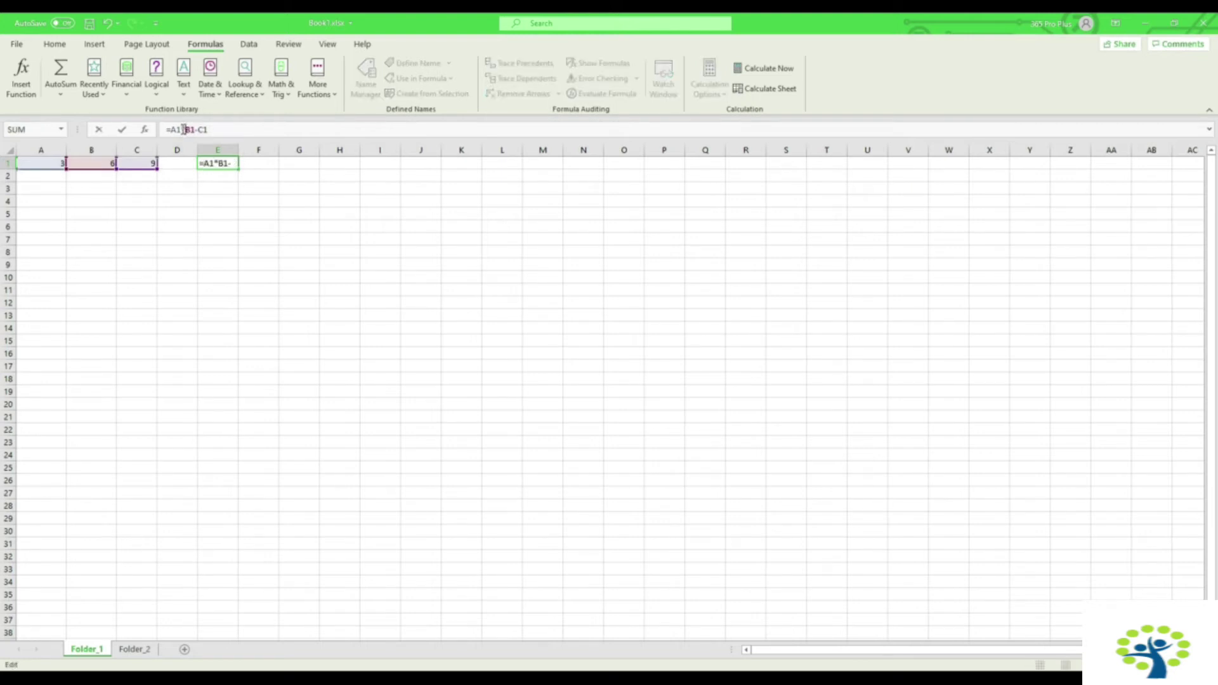
pyautogui.press('BackSpace')
pyautogui.write('*')
pyautogui.hotkey('ctrl', 'Return')
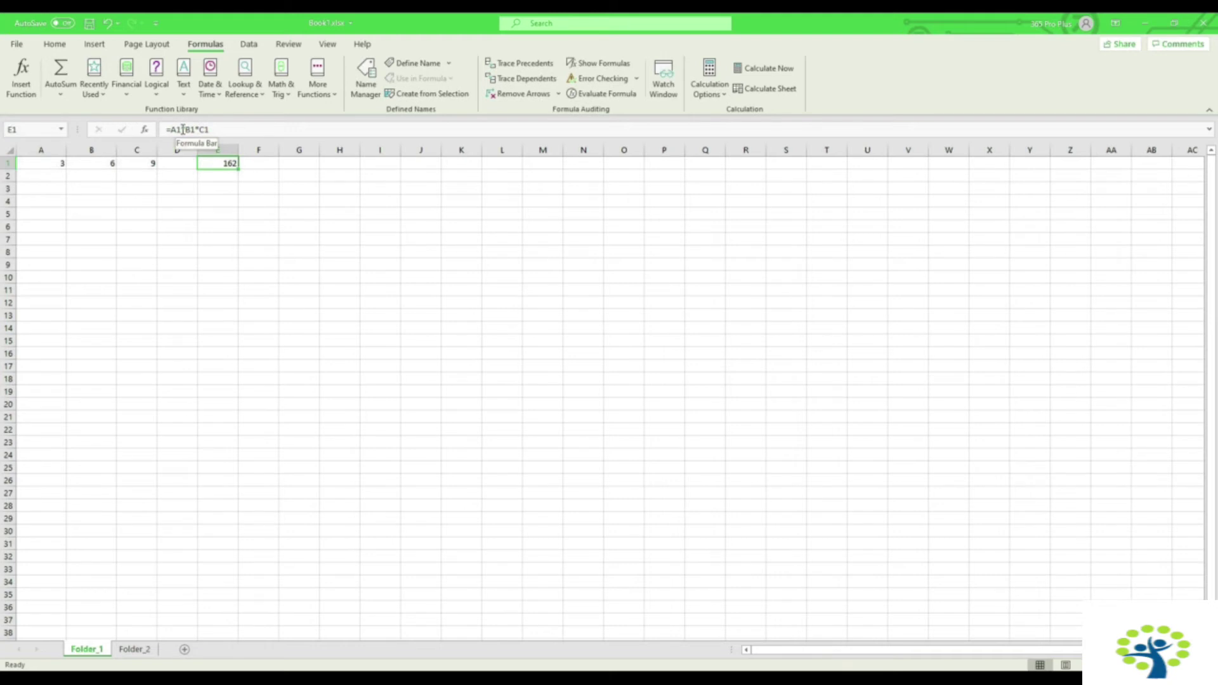
# Step: Change the formula in E1 to the division =A1/B1/C1
pyautogui.click(183, 130)
pyautogui.write('/')
pyautogui.press('Right')
pyautogui.press('Right')
pyautogui.press('Right')
pyautogui.press('BackSpace')
pyautogui.write('/')
pyautogui.press('Return')
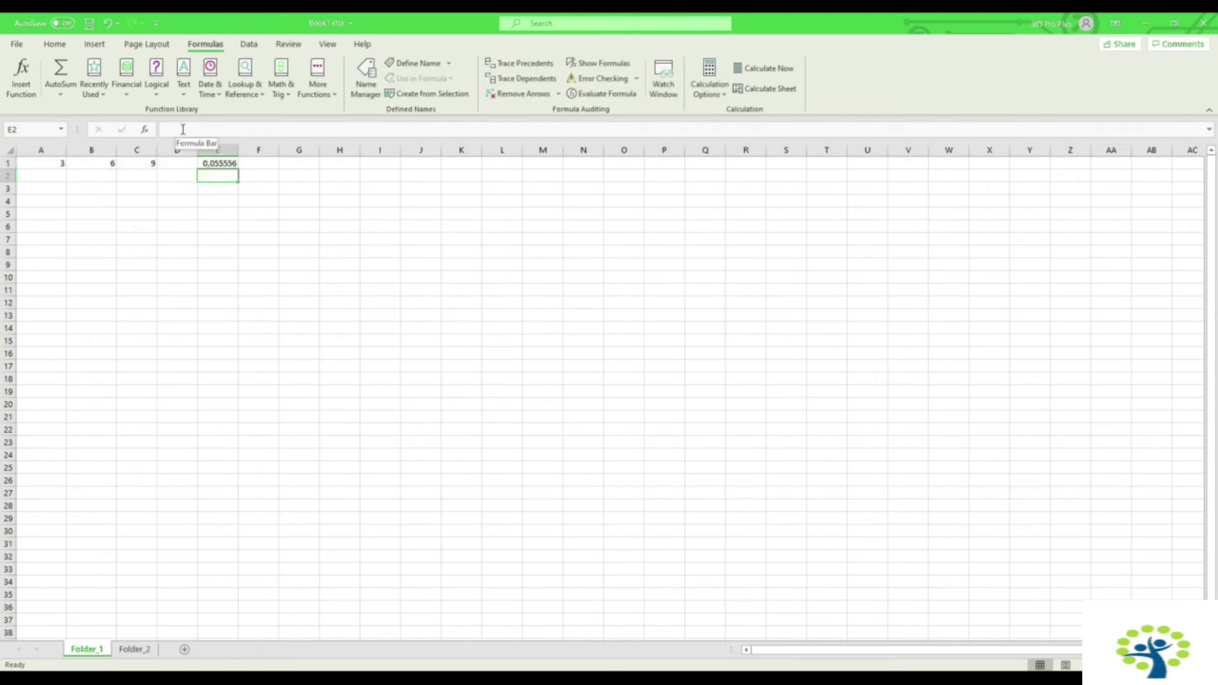
pyautogui.press('Up')
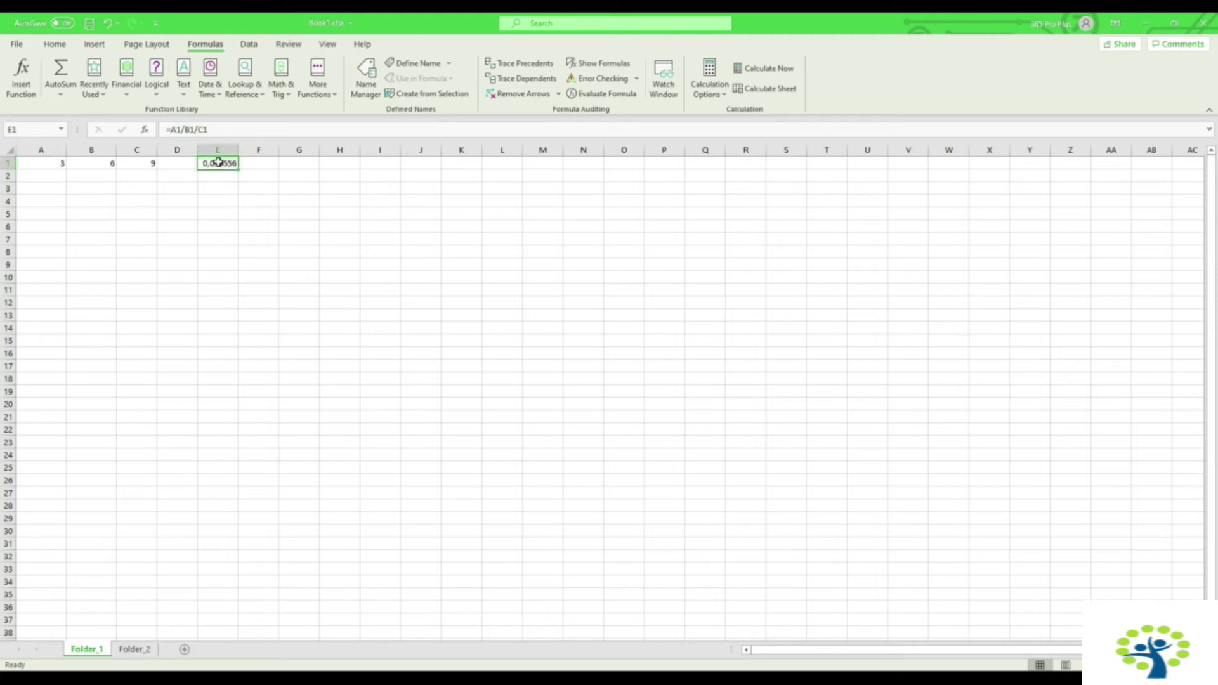
# Step: Replace the first division operator in E1 with a plus so the formula reads =A1+B1/C1
pyautogui.click(188, 129)
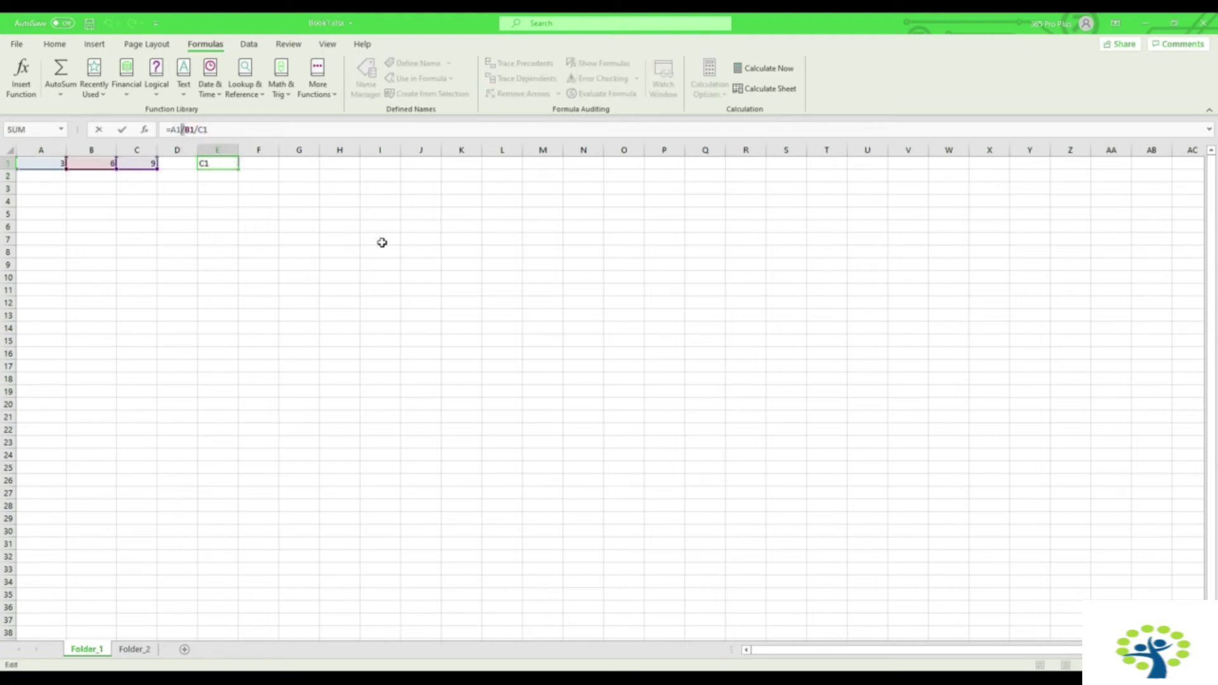
pyautogui.press('Delete')
pyautogui.write('+')
pyautogui.press('Return')
pyautogui.press('Up')
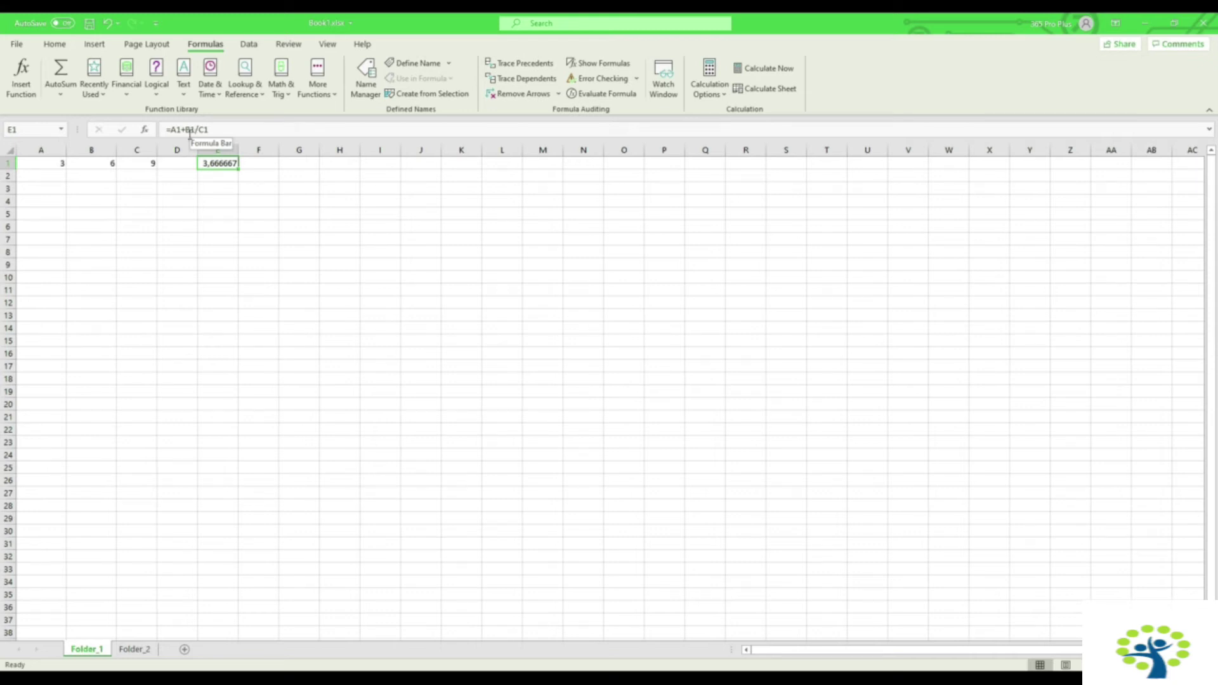
# Step: Put parentheses around the addition in E1 so the formula reads =(A1+B1)/C1
pyautogui.click(169, 129)
pyautogui.write('(')
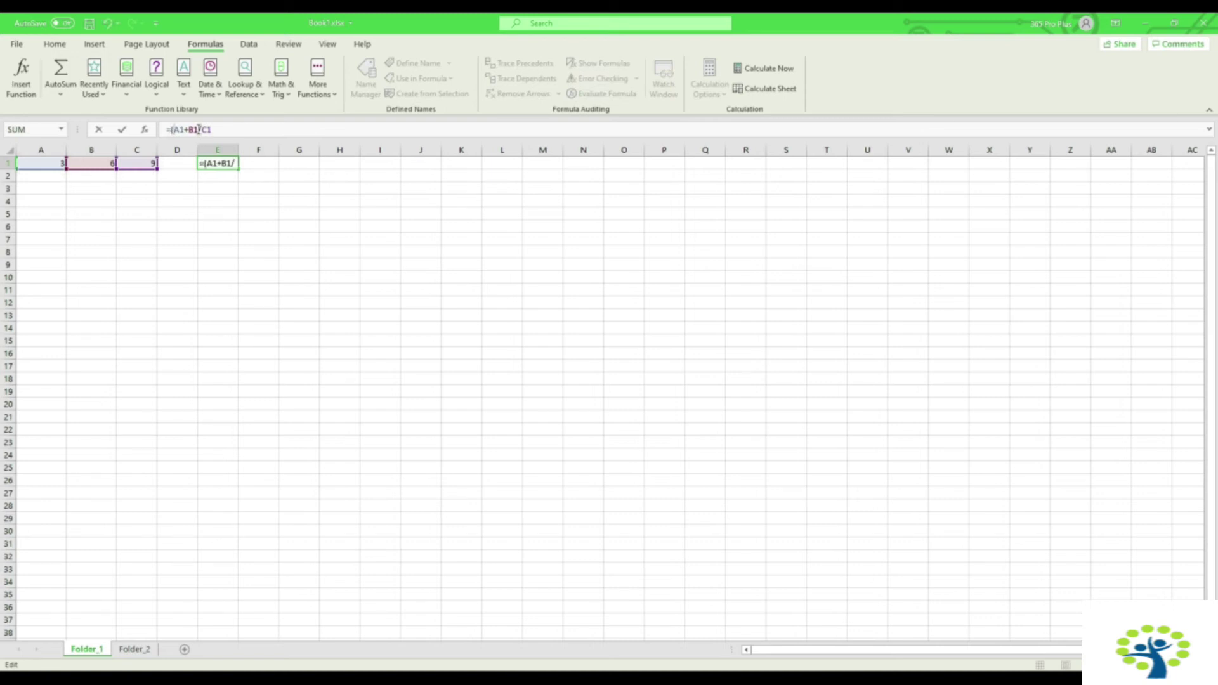
pyautogui.write(')')
pyautogui.press('Return')
pyautogui.press('Up')
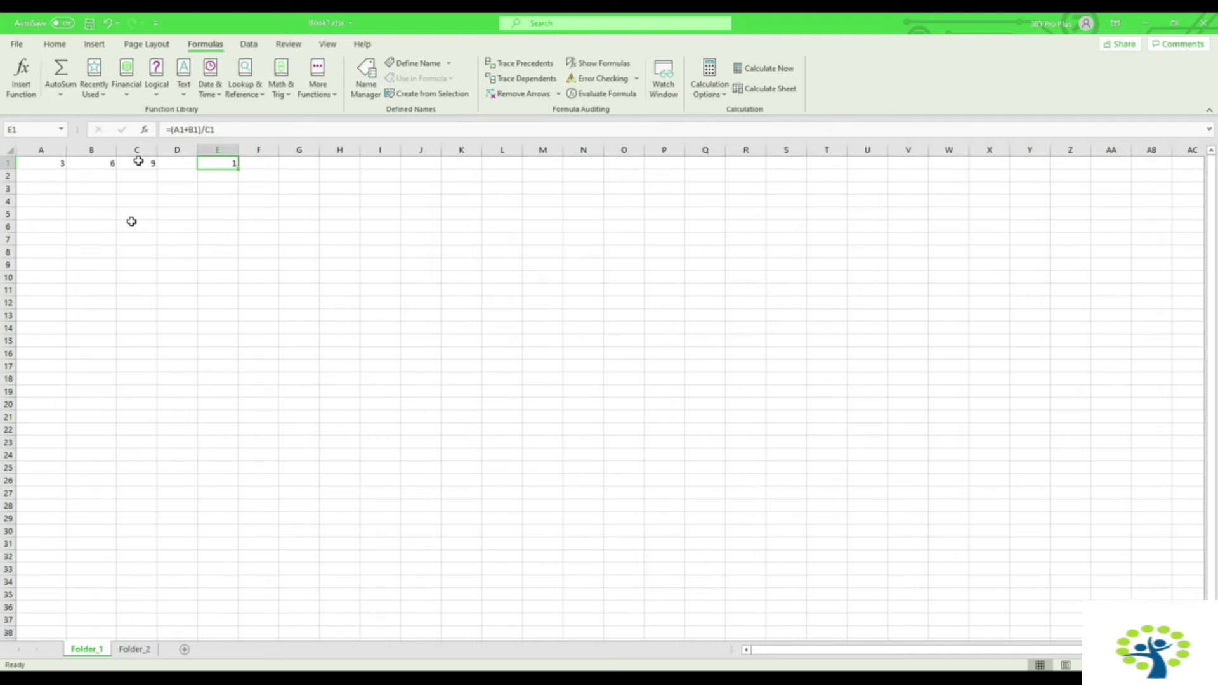
# Step: Extend the divisor in E1 with a bracketed multiplication so the formula reads =(A1+B1)/(C1*B1)
pyautogui.click(219, 132)
pyautogui.write('*')
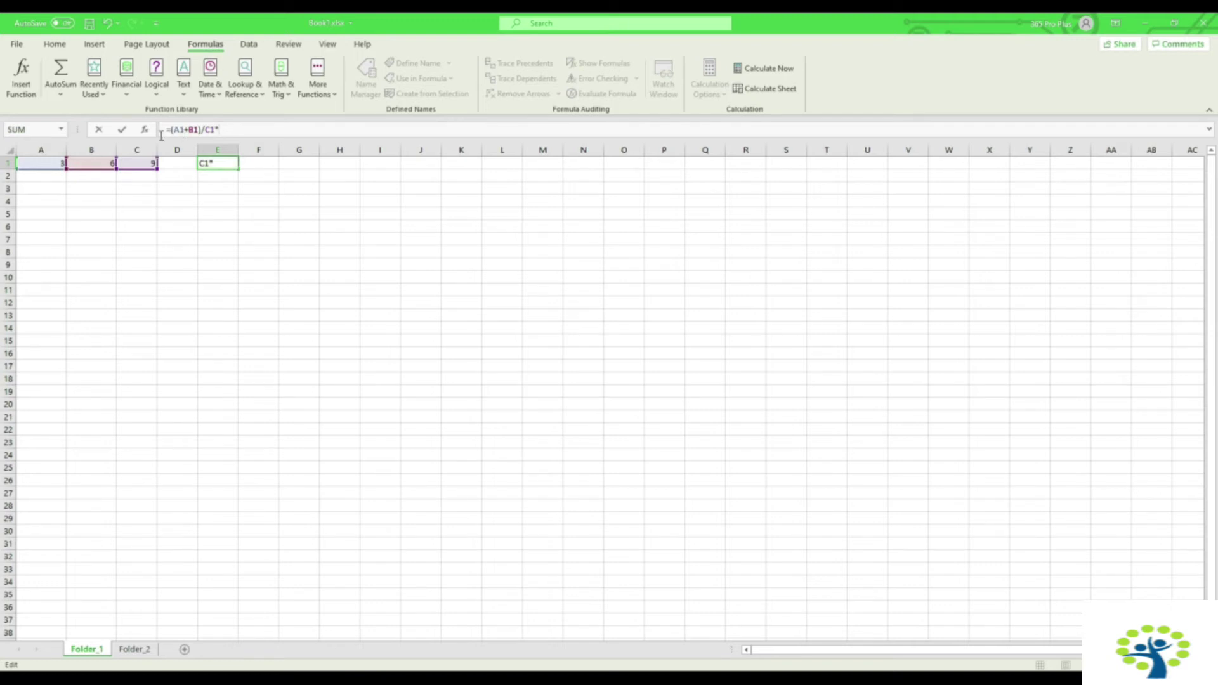
pyautogui.click(104, 166)
pyautogui.write('(')
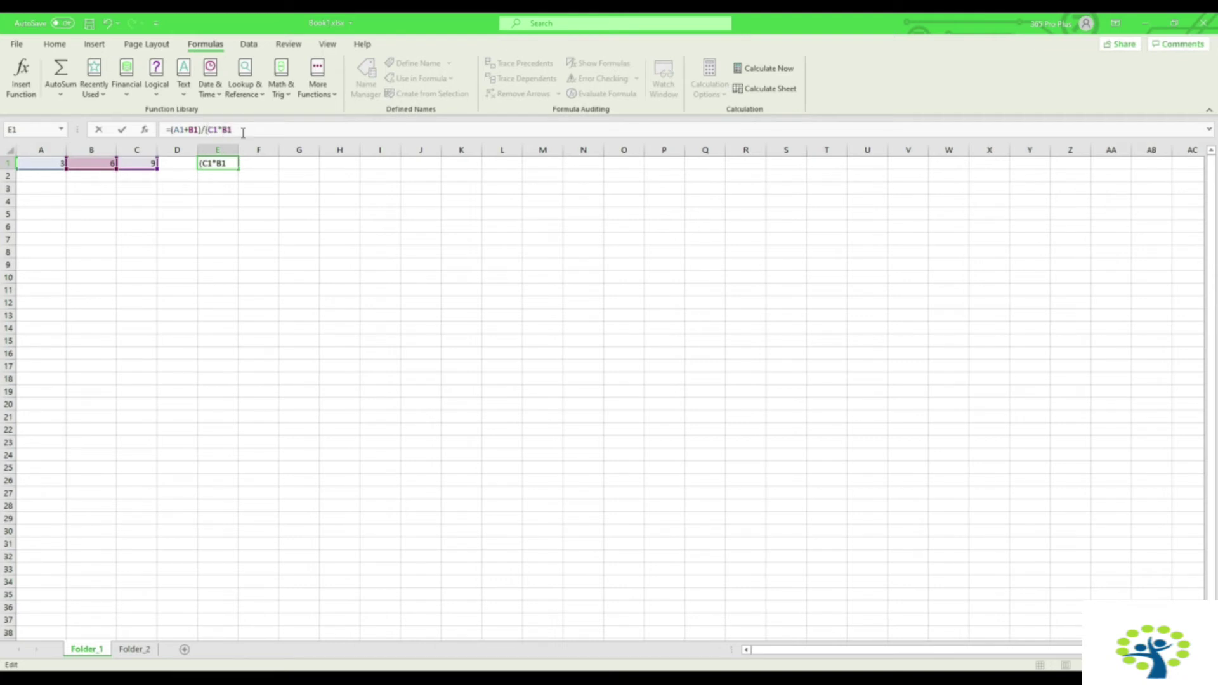
pyautogui.write('9')
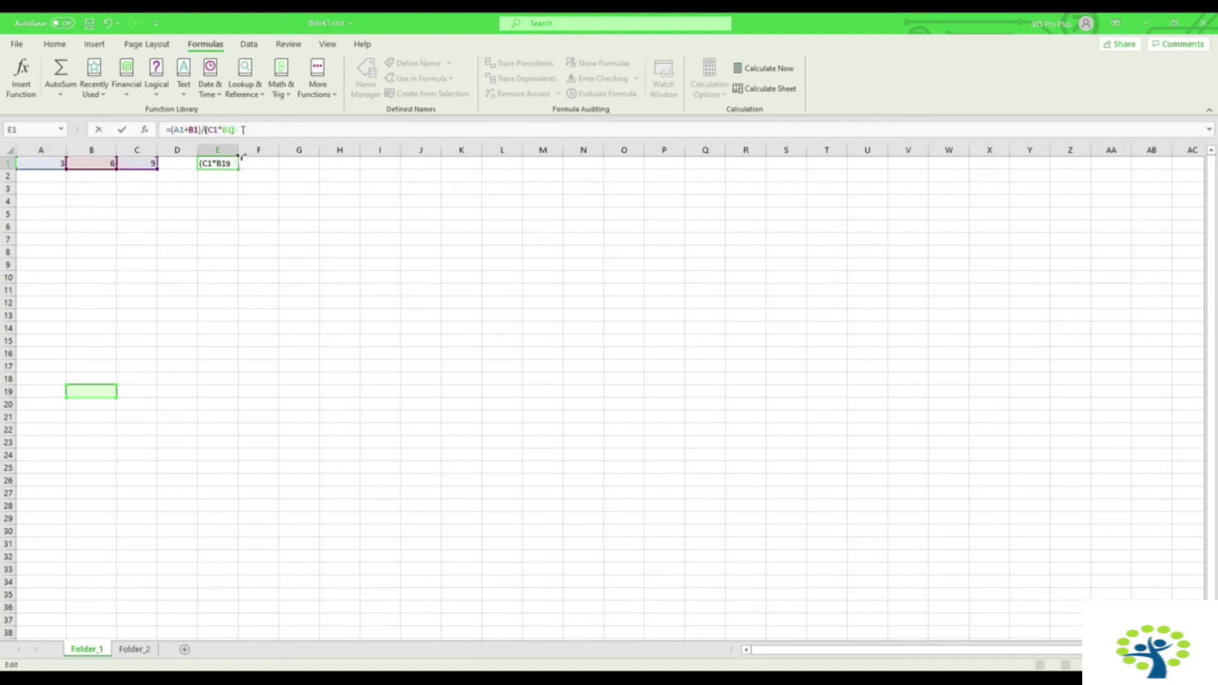
pyautogui.press('Return')
pyautogui.click(232, 164)
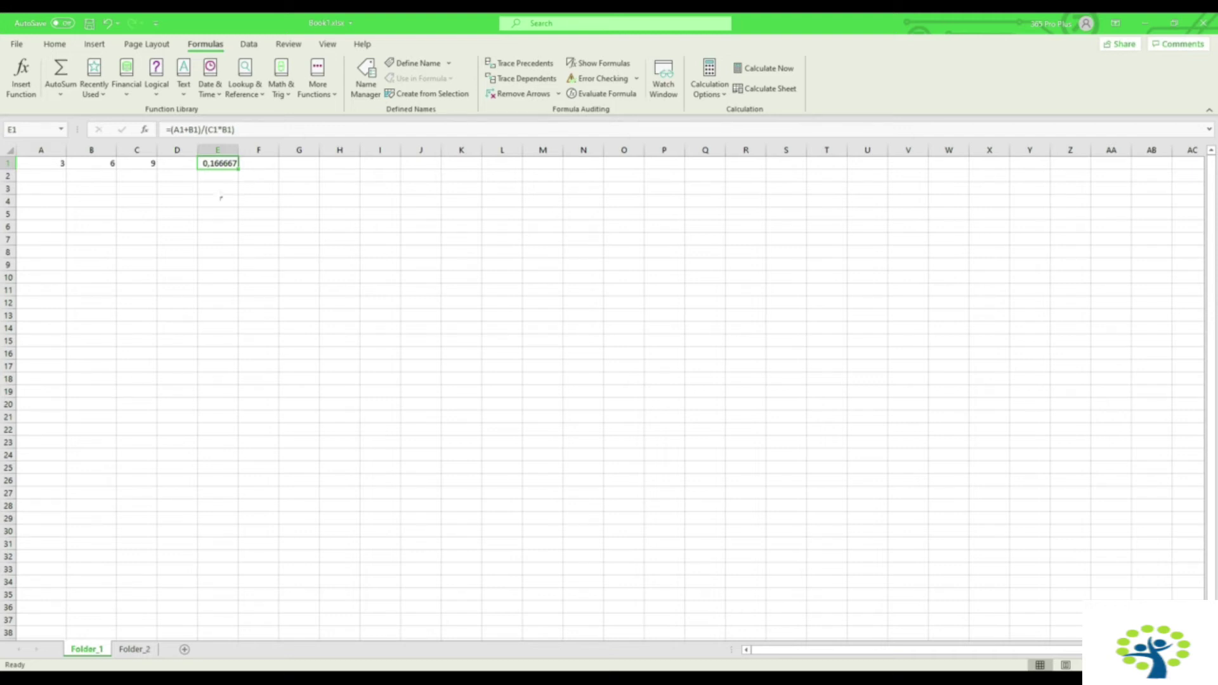
# Step: Enter the formula =3+6+9 in cell A3 using plain numbers instead of cell references
pyautogui.click(60, 187)
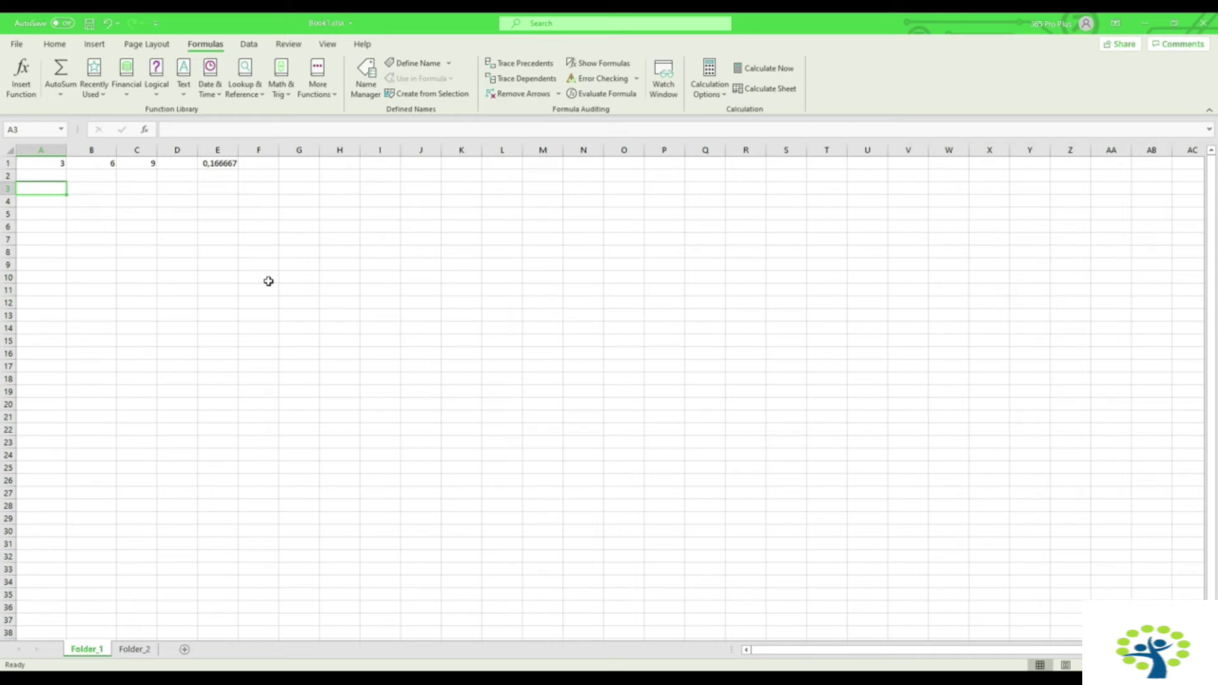
pyautogui.write('=3+6+9')
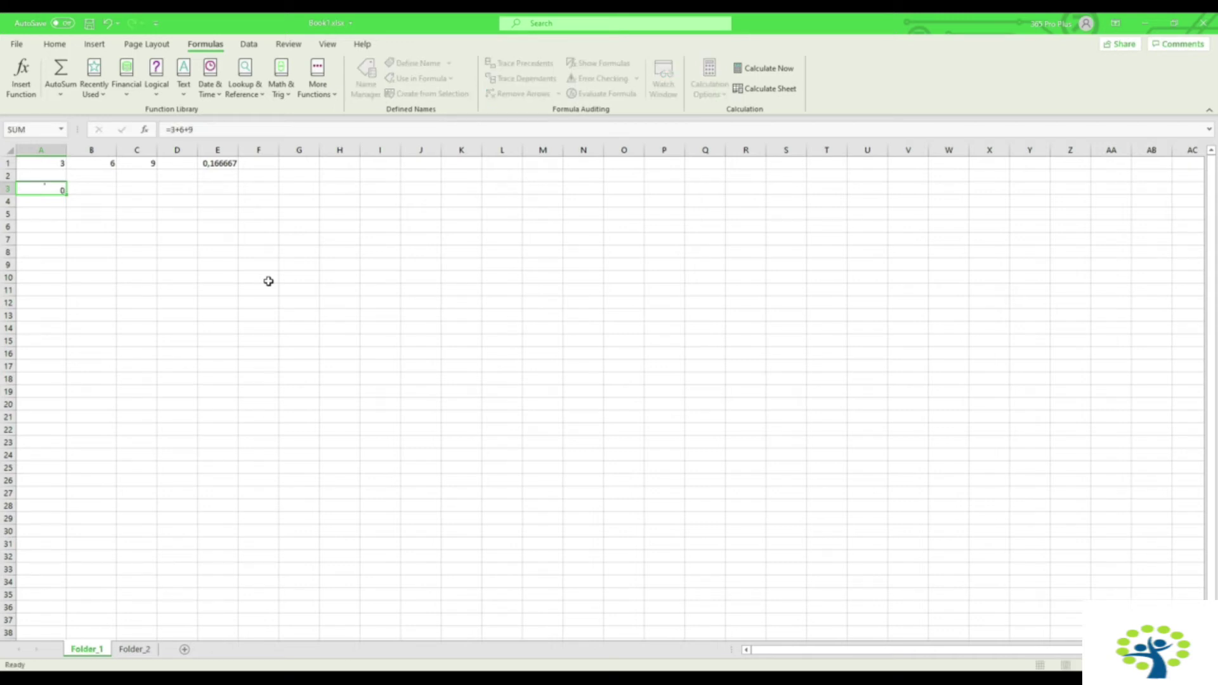
pyautogui.hotkey('ctrl', 'Return')
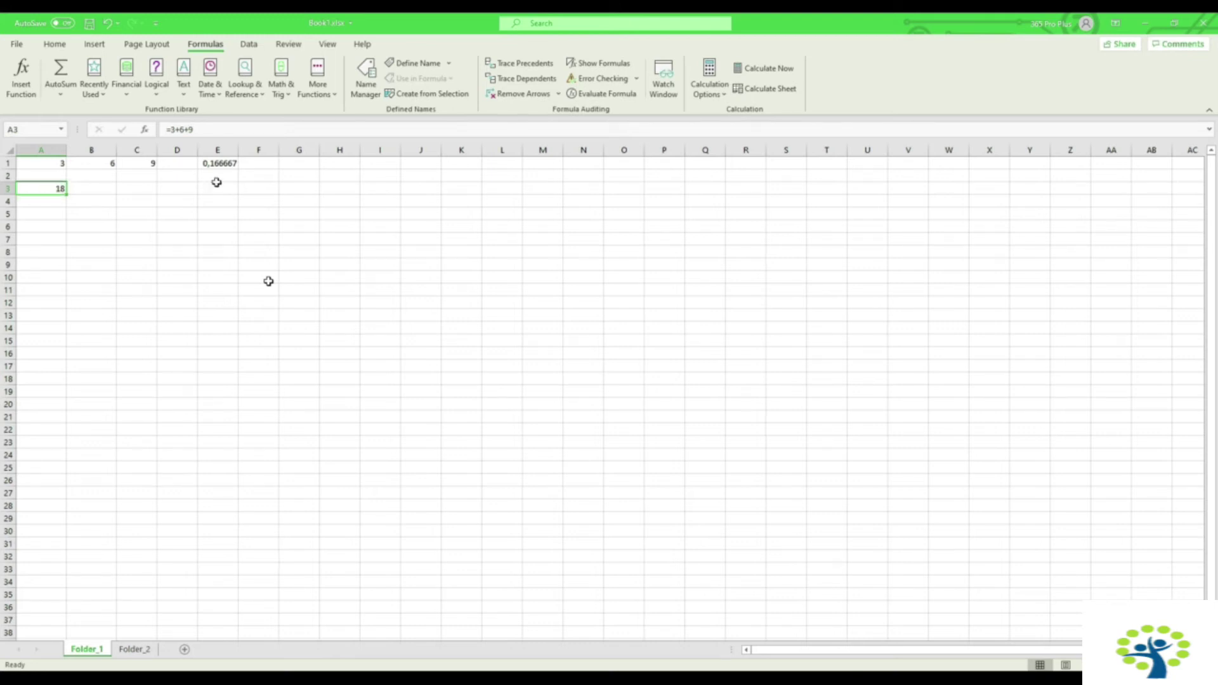
# Step: Change the formula in A3 to =(3+6)/9, and remove its parentheses so the division is calculated first
pyautogui.click(183, 130)
pyautogui.write('(')
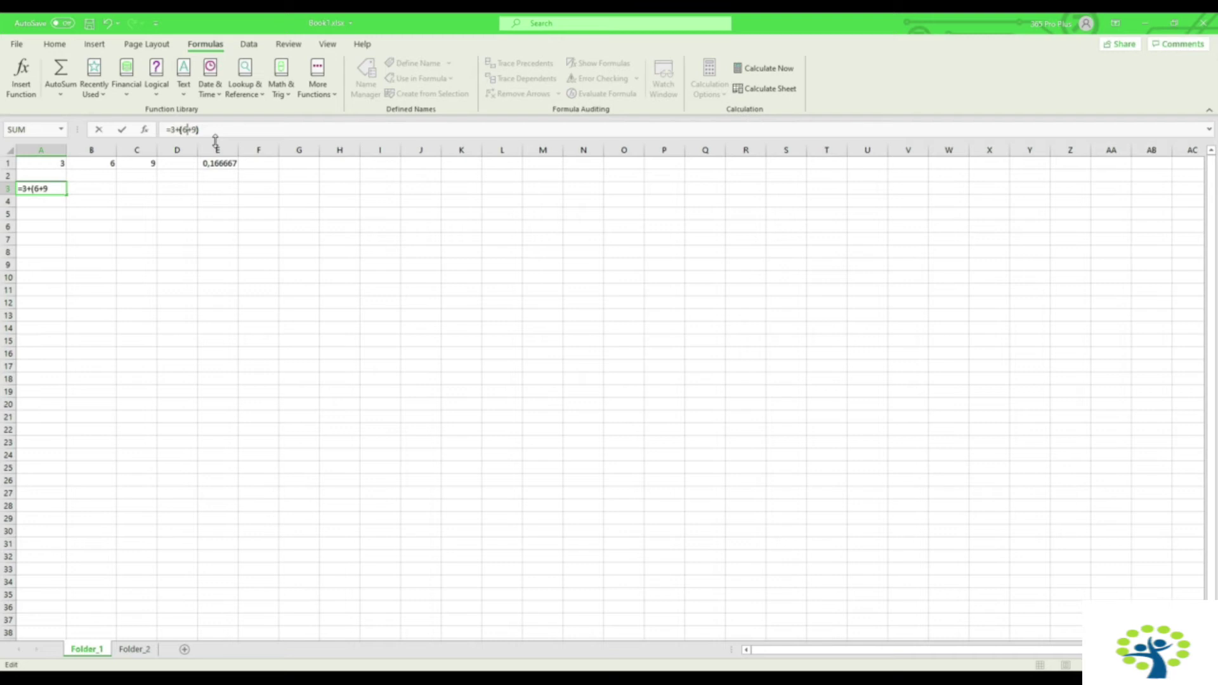
pyautogui.press('Delete')
pyautogui.write('/')
pyautogui.press('Left')
pyautogui.hotkey('shift', 'Right')
pyautogui.hotkey('shift', 'Right')
pyautogui.hotkey('ctrl', 'Return')
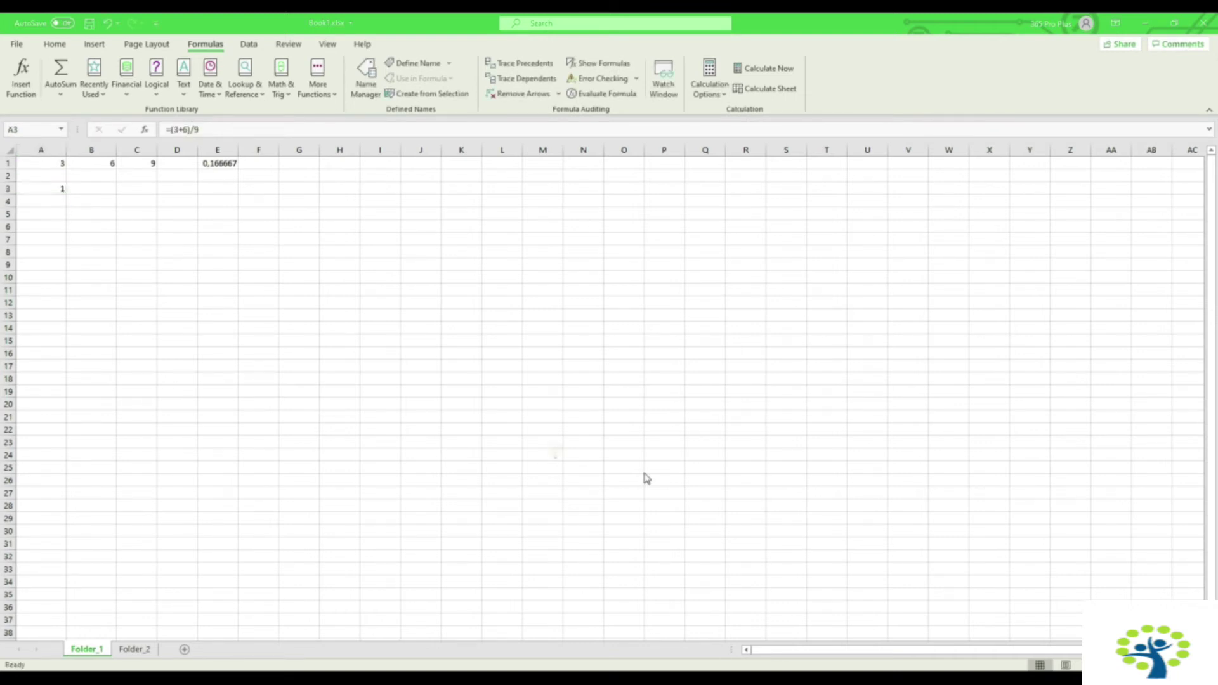
pyautogui.click(59, 186)
pyautogui.press('Delete')
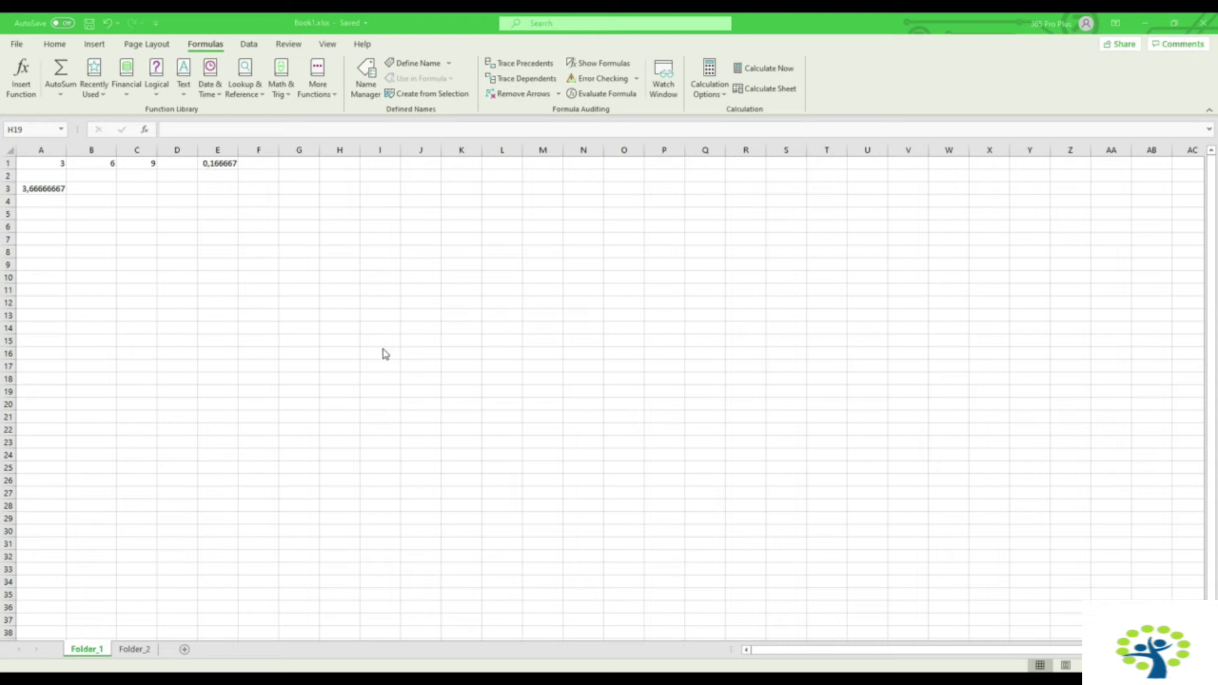
# Step: Enter the formula =TODAY() in cell H1 to insert the current date
pyautogui.click(331, 287)
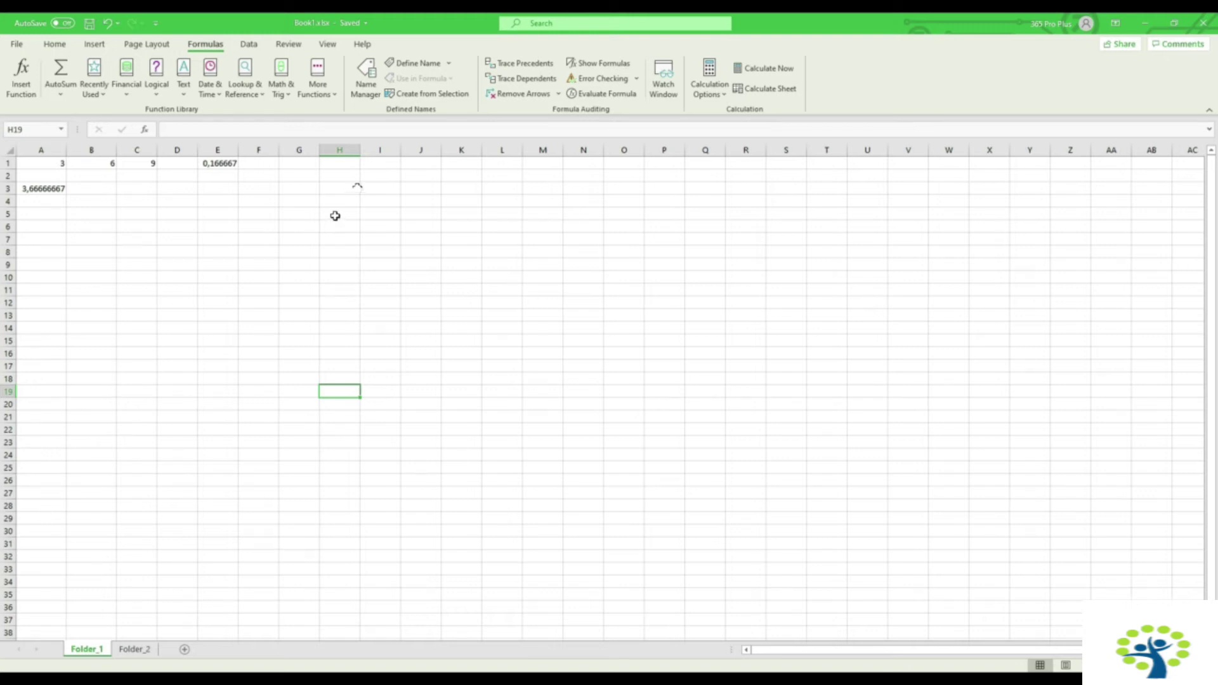
pyautogui.click(347, 165)
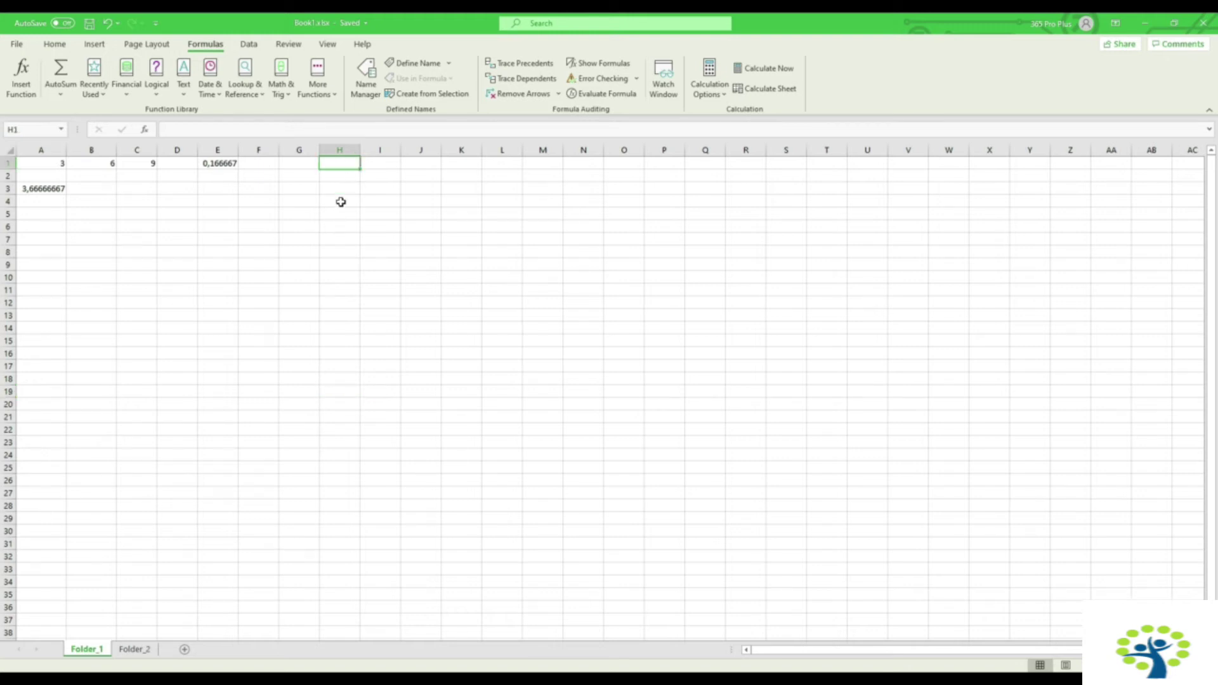
pyautogui.write('=')
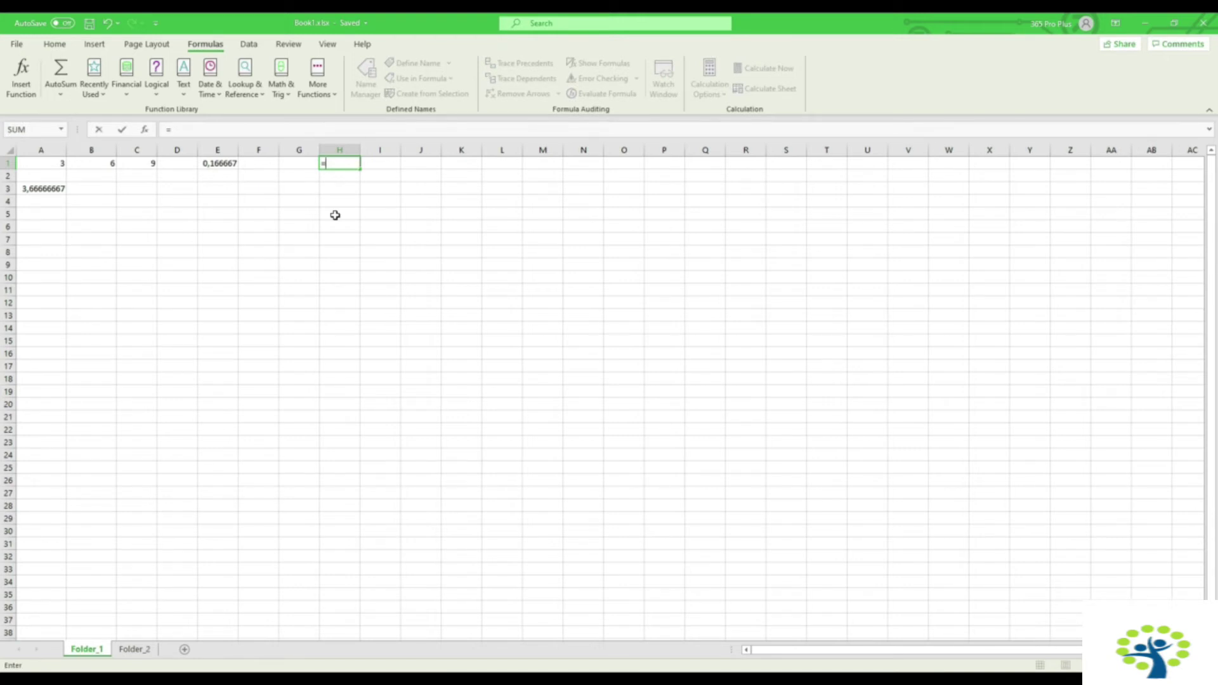
pyautogui.write('today')
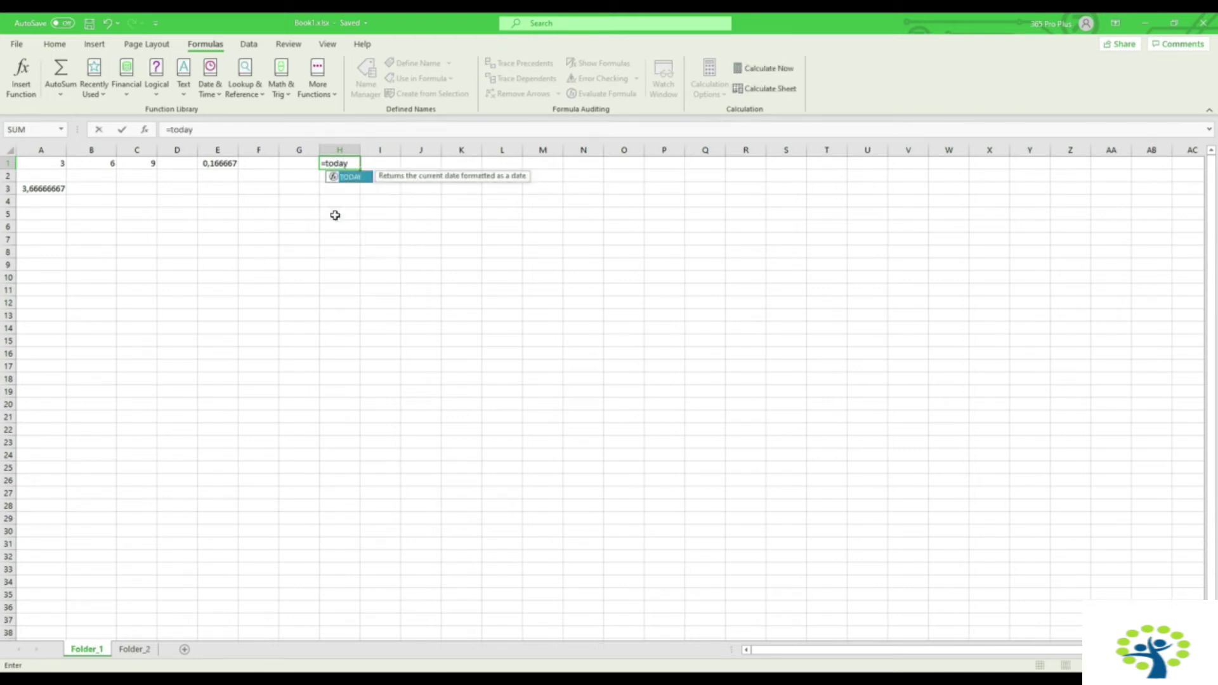
pyautogui.write('()')
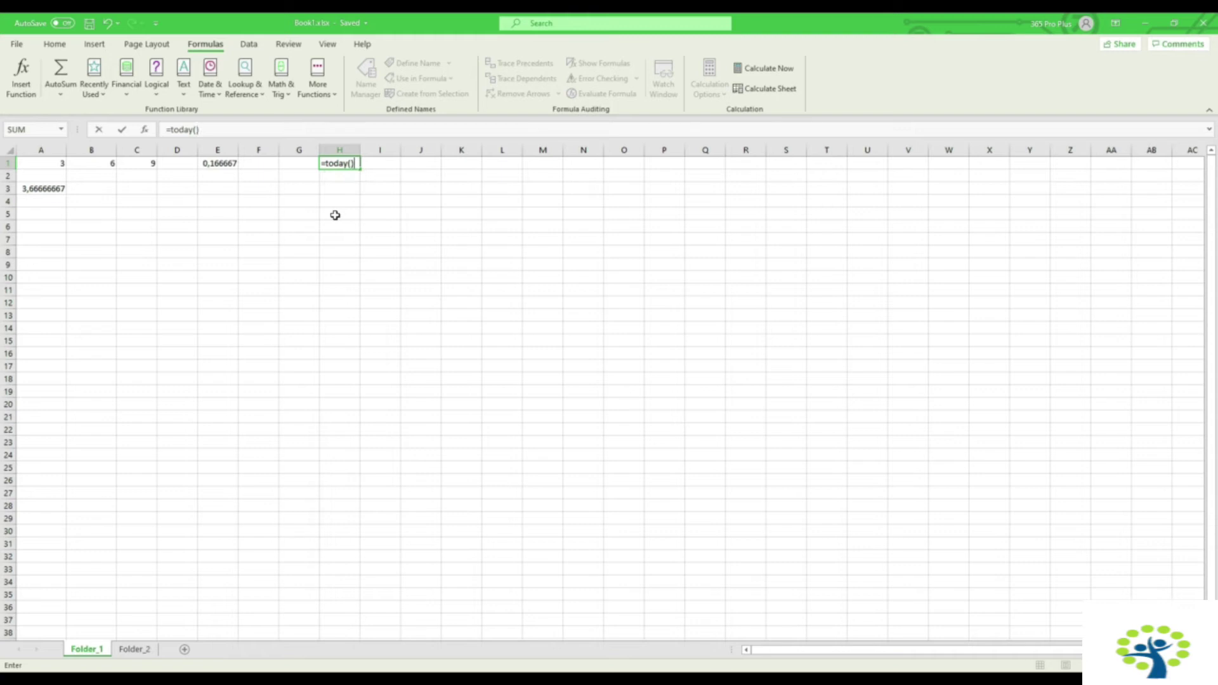
pyautogui.press('Return')
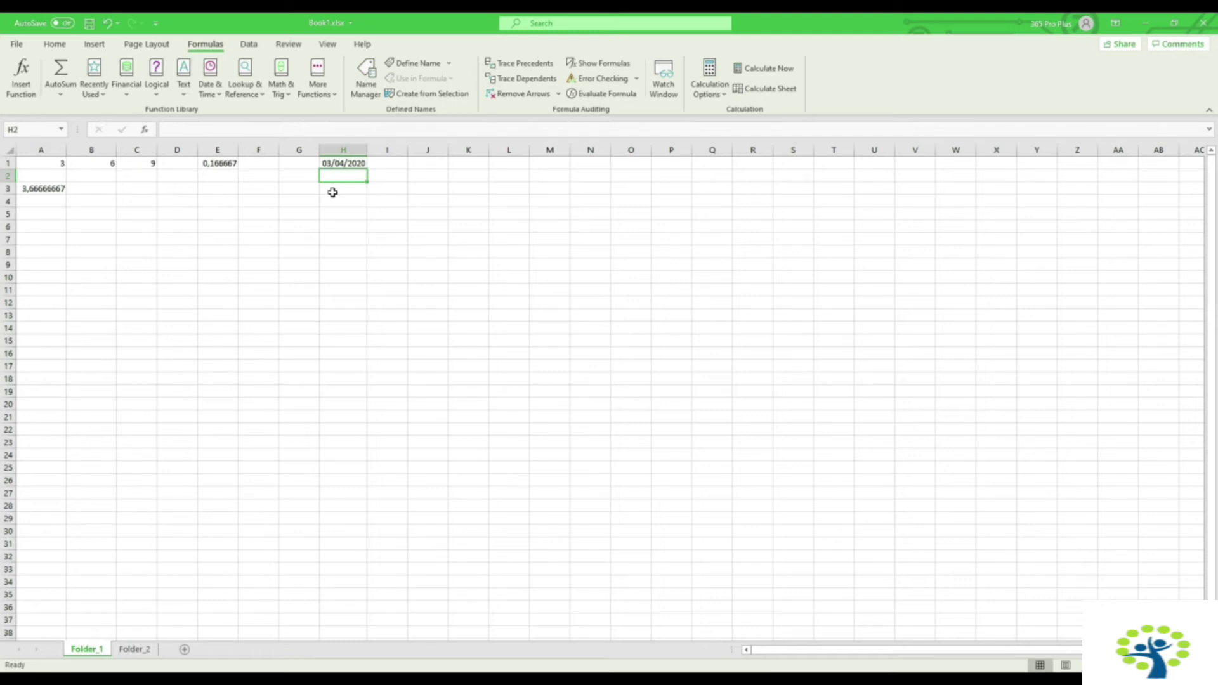
# Step: Enter a week-number formula in cell H3 that refers to C1, reading =WEEKNUM(C1)
pyautogui.click(333, 192)
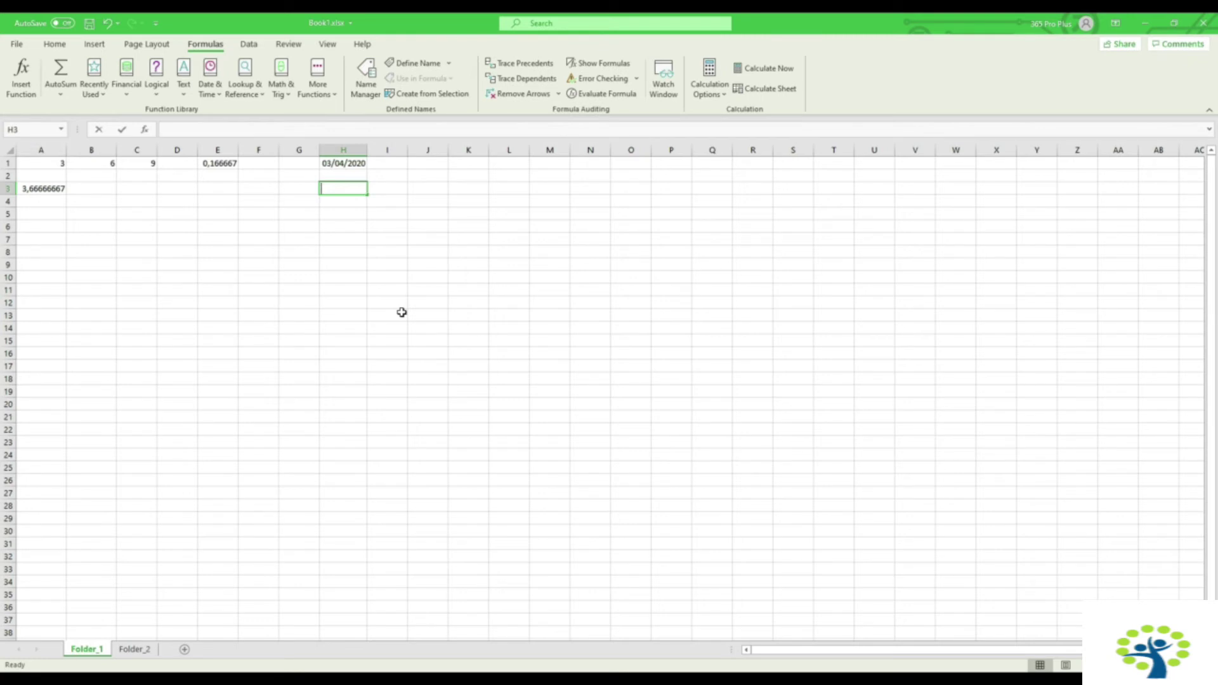
pyautogui.write('=week')
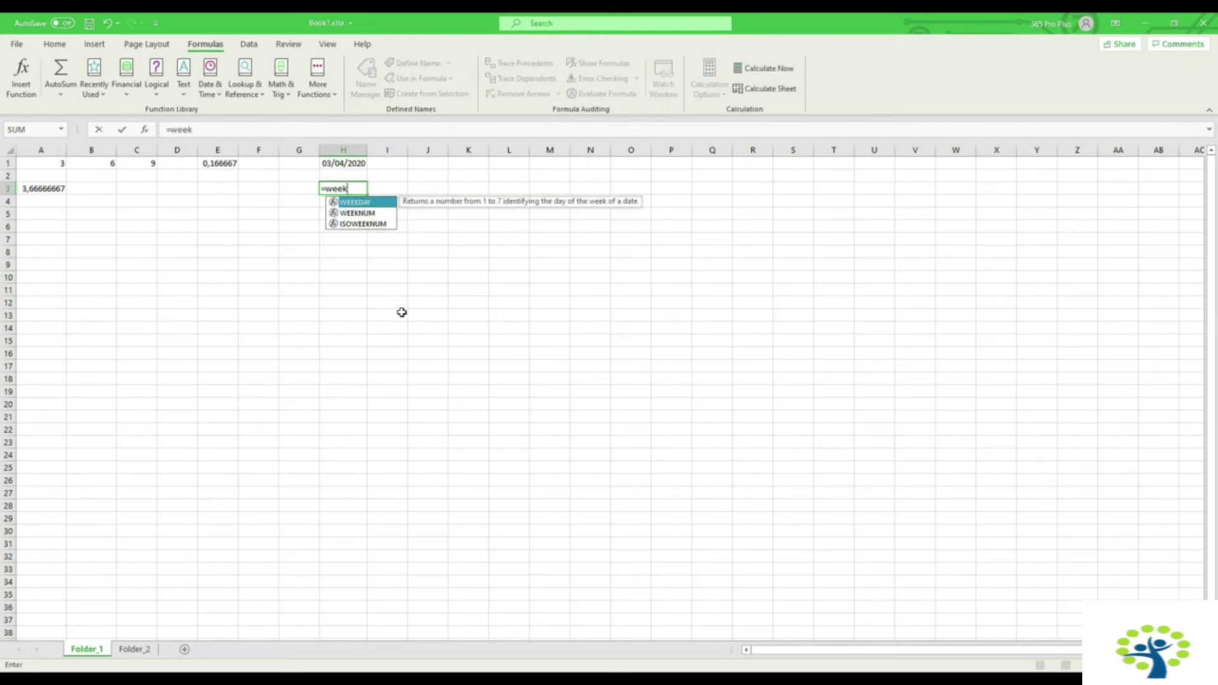
pyautogui.write('num(')
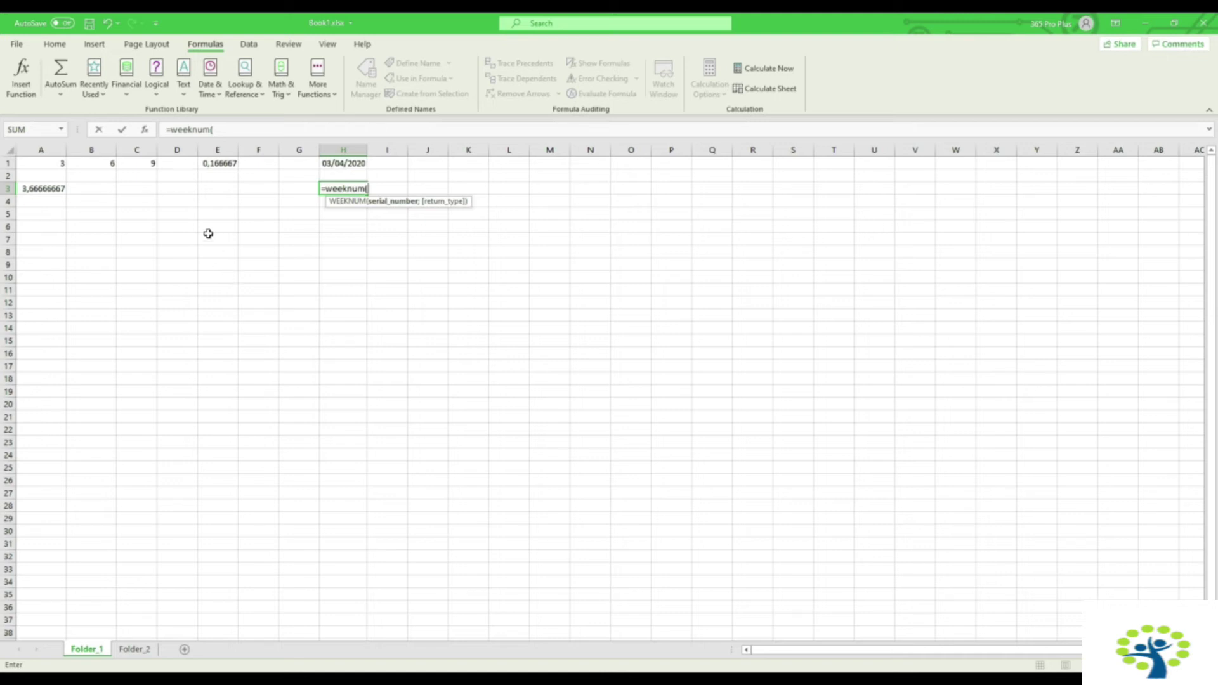
pyautogui.click(142, 164)
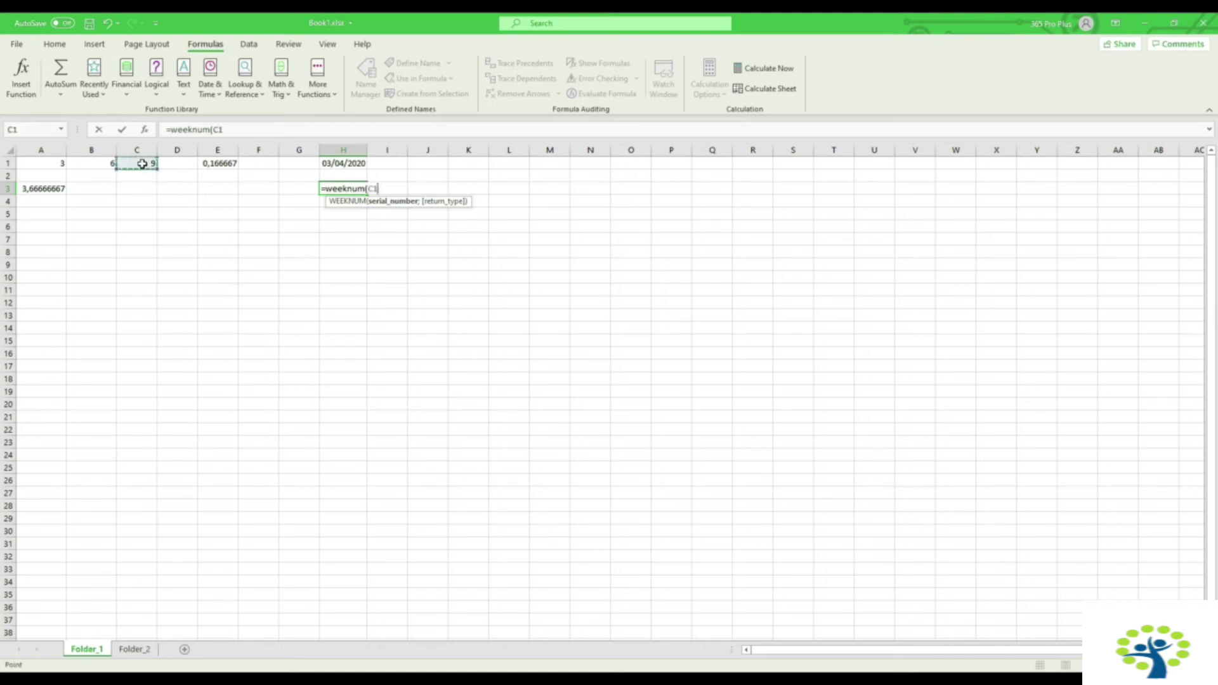
pyautogui.write(')')
pyautogui.press('Return')
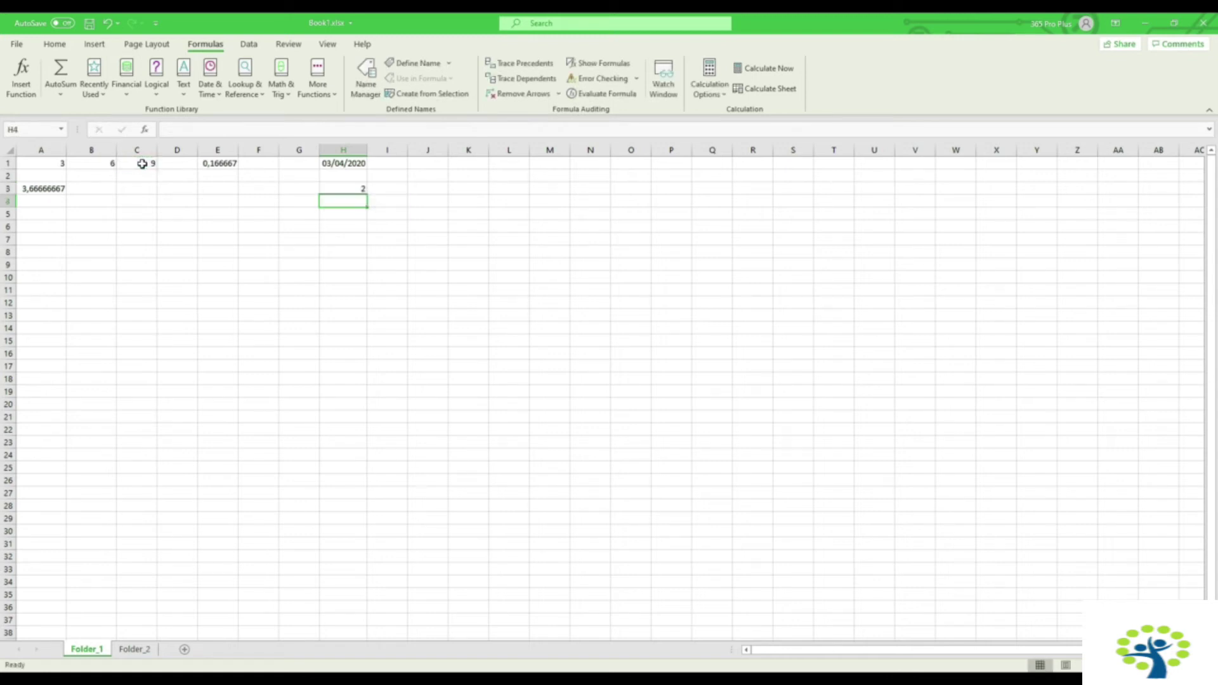
# Step: Change the reference in H3's week-number formula to the date cell so it reads =WEEKNUM(H1)
pyautogui.click(354, 188)
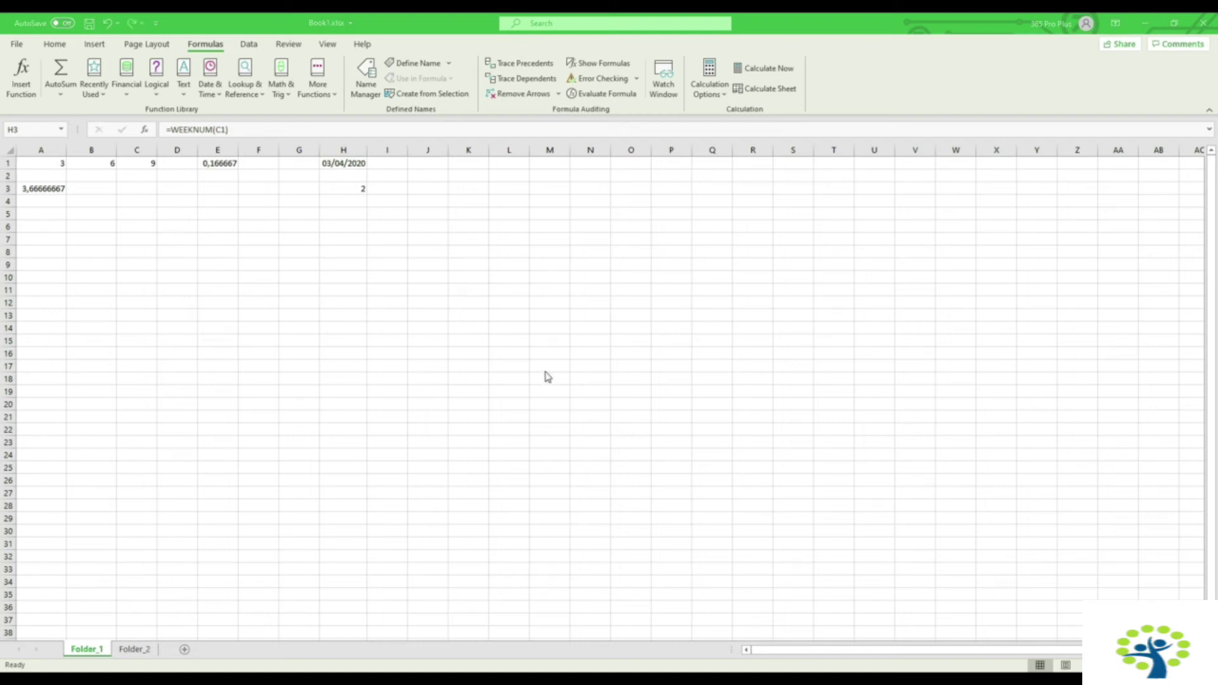
pyautogui.click(354, 192)
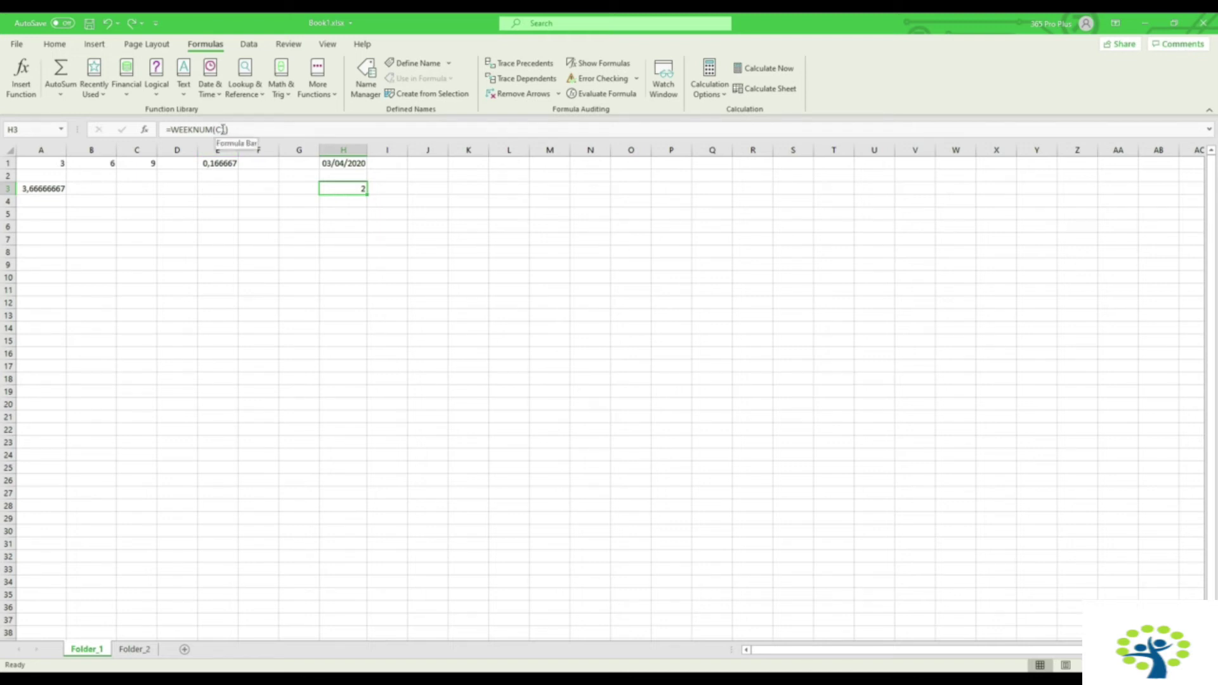
pyautogui.click(222, 130)
pyautogui.press('BackSpace')
pyautogui.press('BackSpace')
pyautogui.click(340, 165)
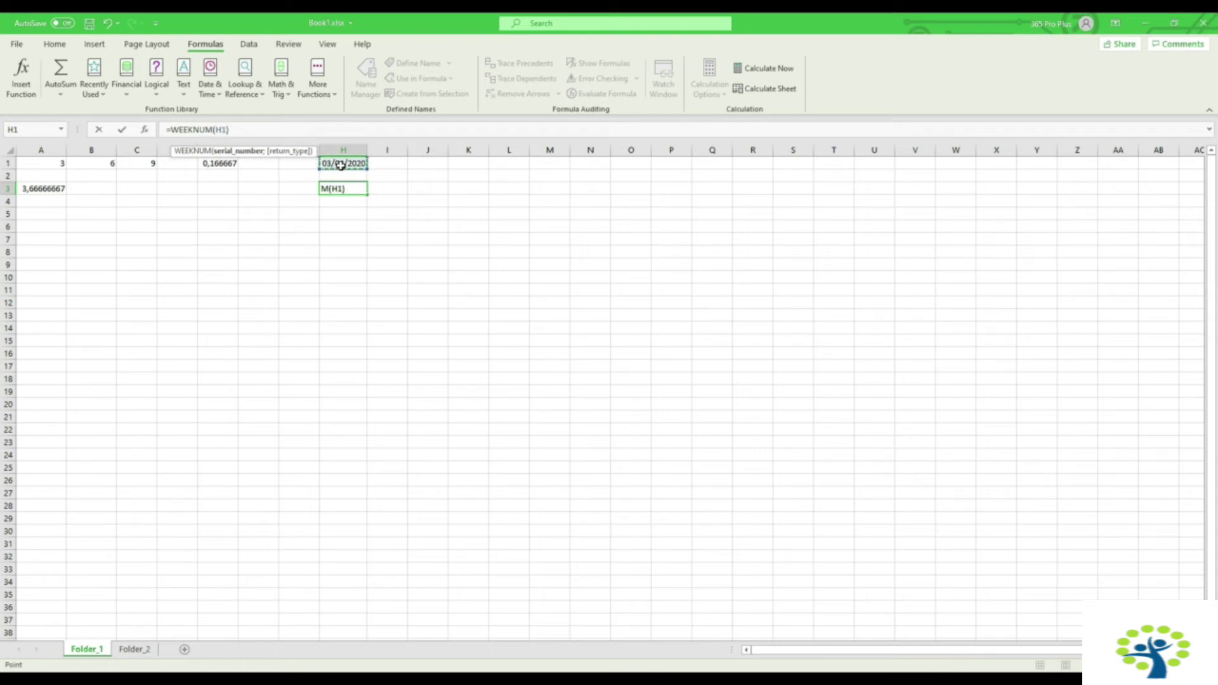
pyautogui.press('Return')
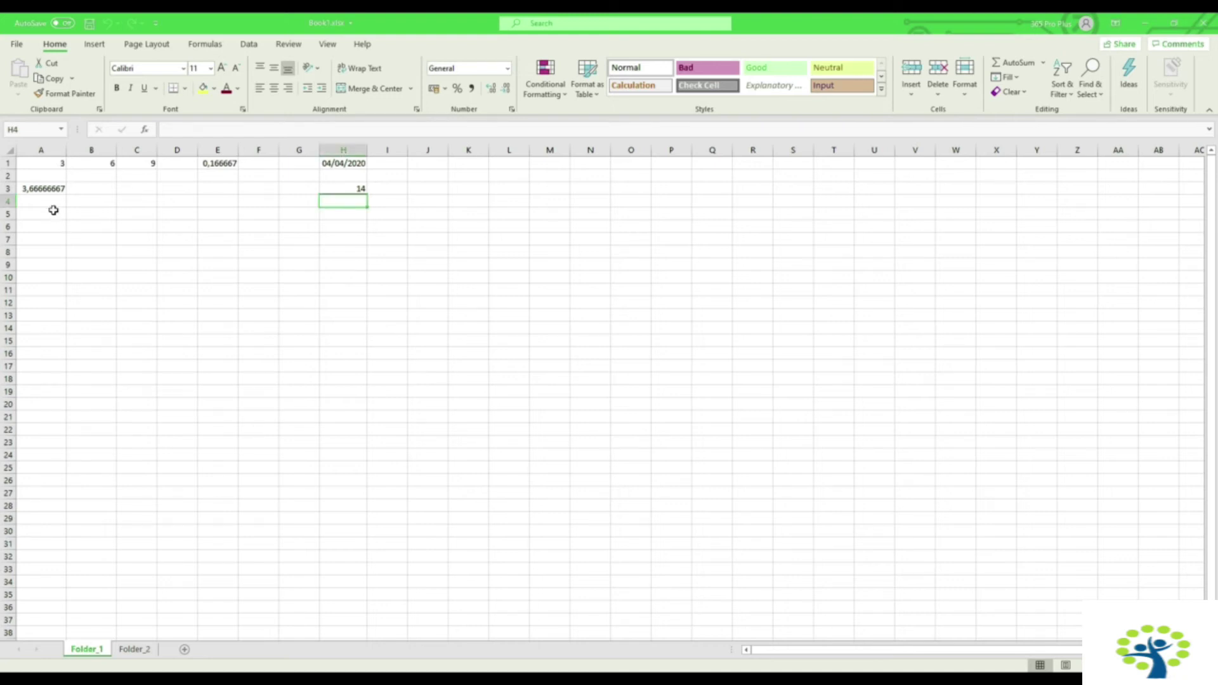
pyautogui.click(47, 165)
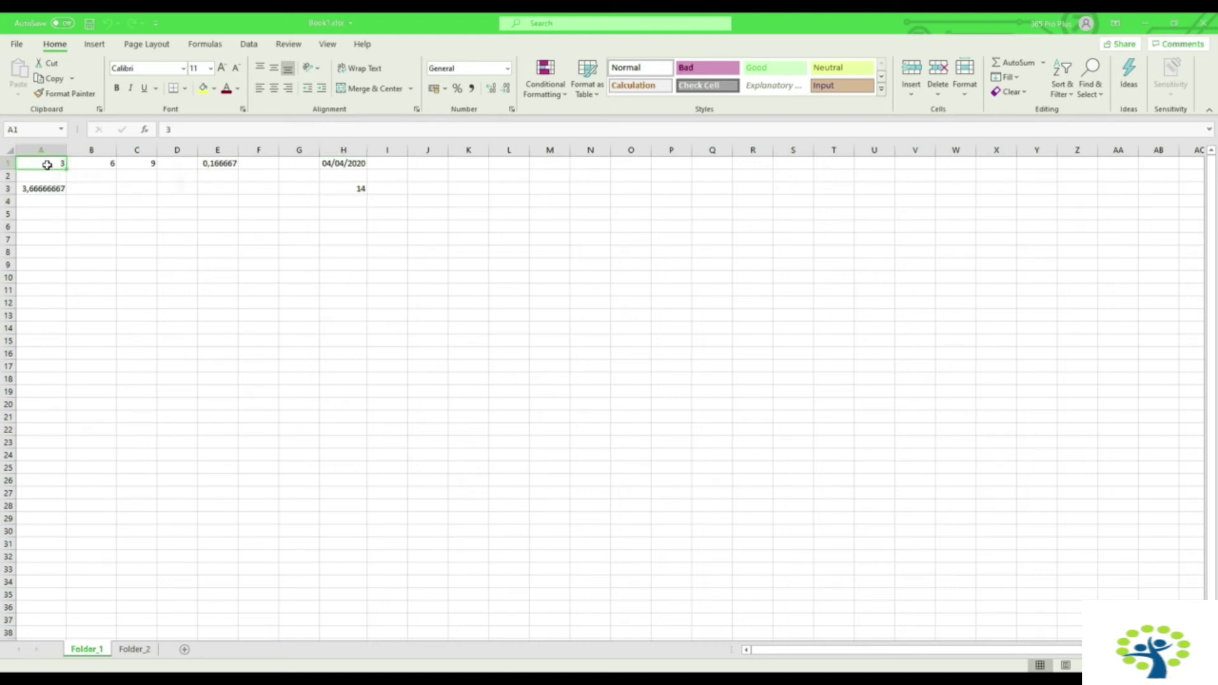
pyautogui.click(140, 649)
pyautogui.click(107, 650)
pyautogui.click(95, 44)
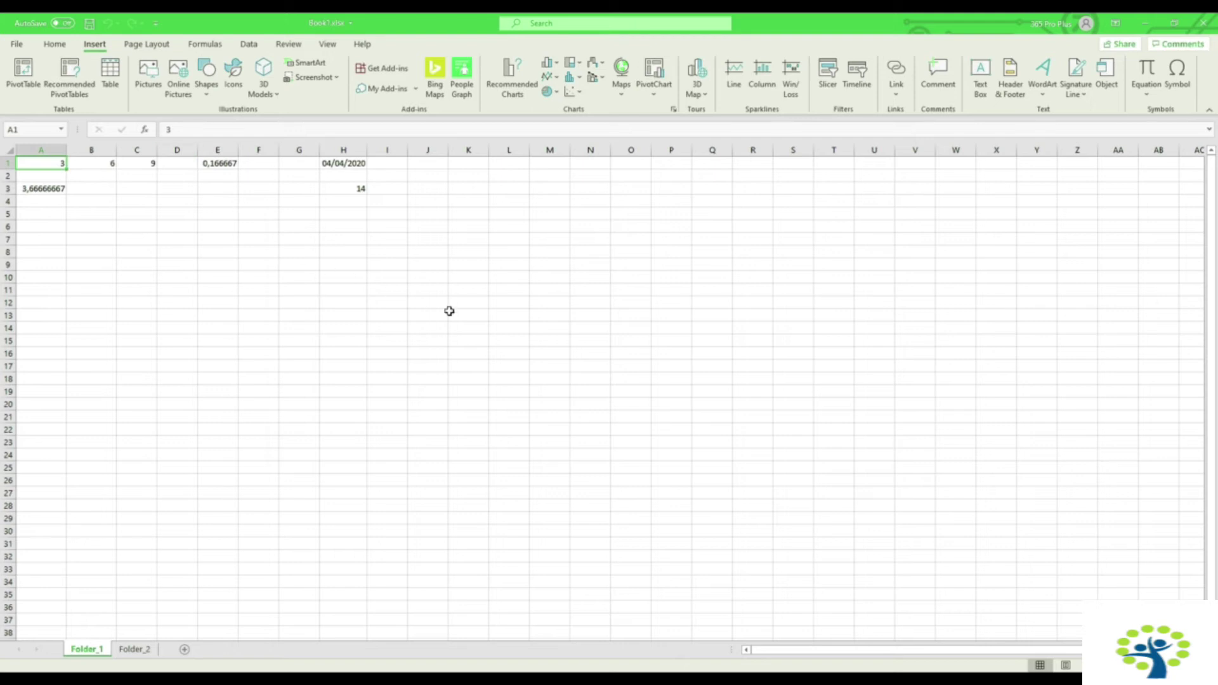
# Step: Add a header to the Folder_1 sheet with "Estasio File" in the centre section and "Report" in the left section
pyautogui.click(1014, 95)
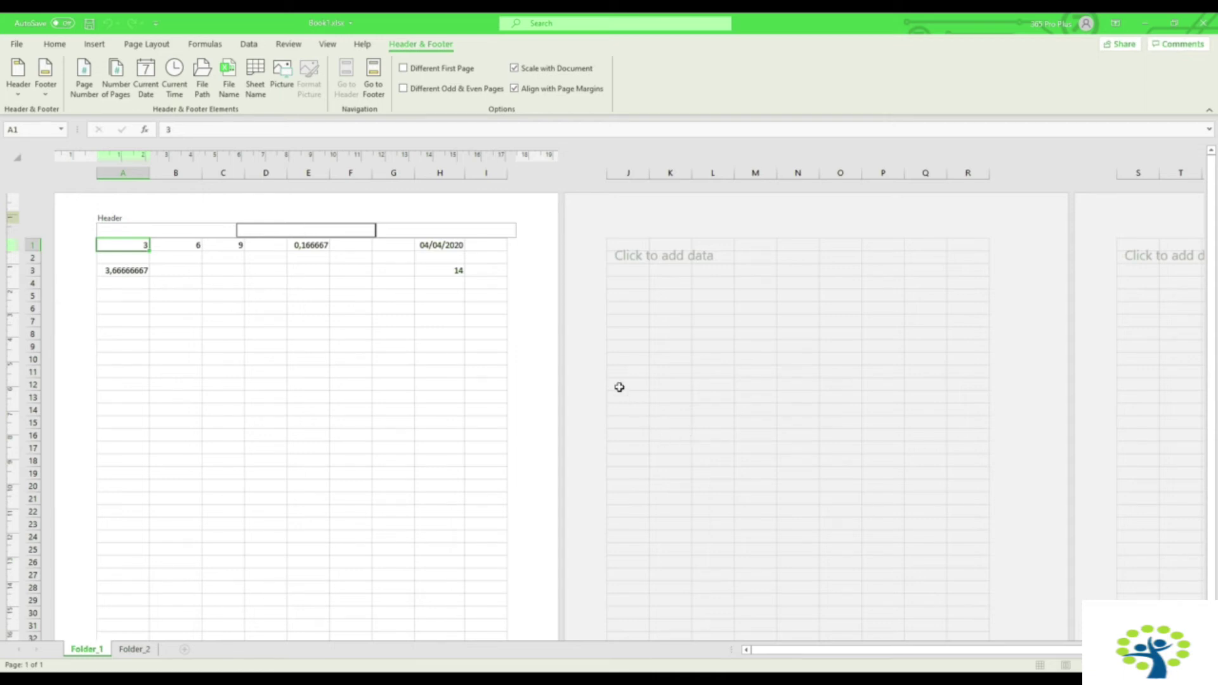
pyautogui.write('Estasio File')
pyautogui.click(159, 230)
pyautogui.write('Report')
pyautogui.click(399, 229)
pyautogui.click(350, 321)
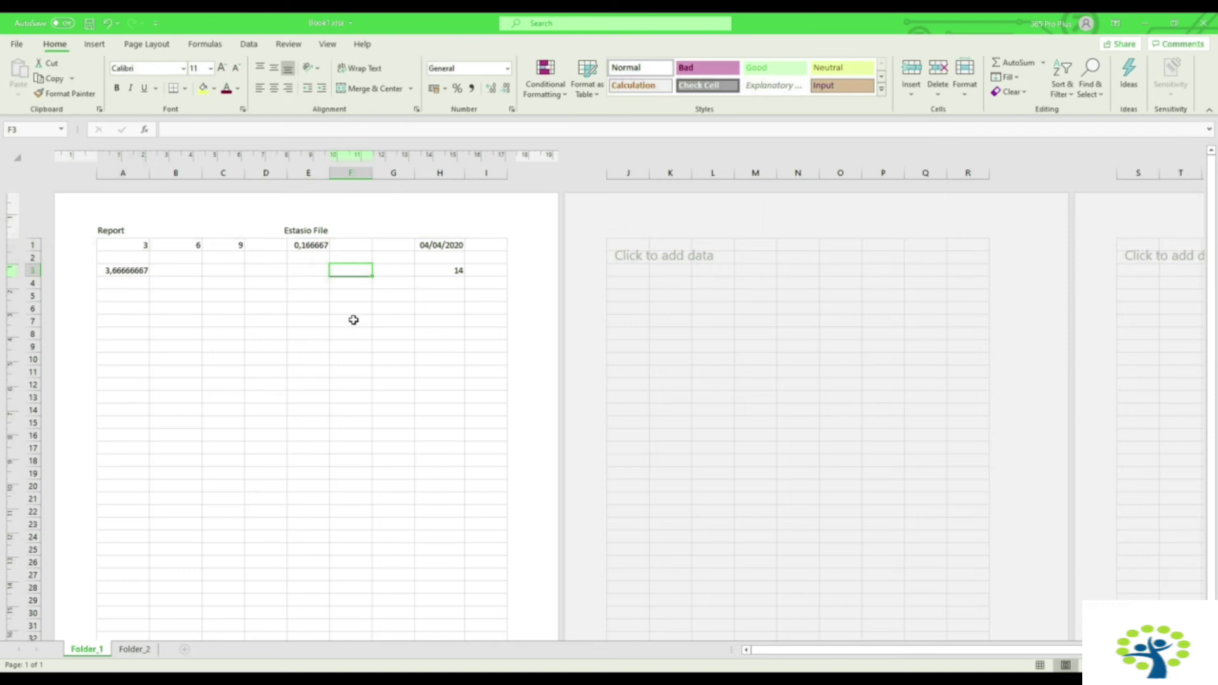
# Step: Add a footer to the first page with "Estasio Footer" in the centre section and "Report End" in the right section
pyautogui.scroll(-11, 351, 321)
pyautogui.click(286, 449)
pyautogui.write('Est')
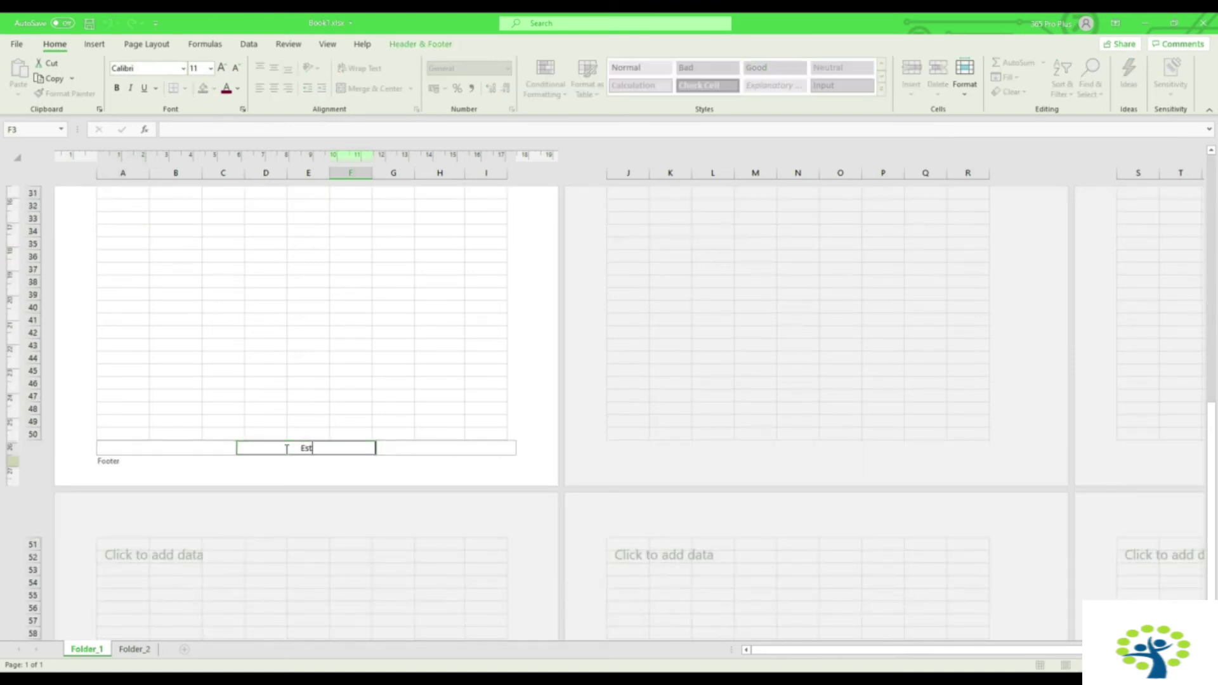
pyautogui.write('asio Footer')
pyautogui.click(407, 455)
pyautogui.write('Re')
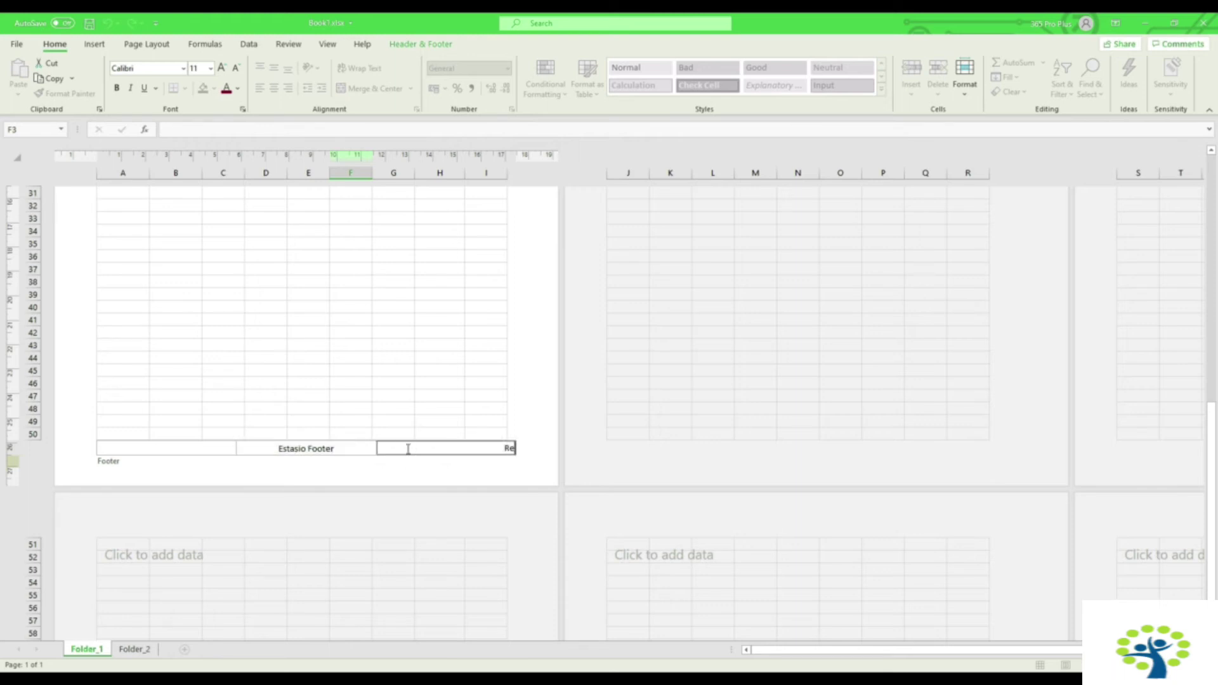
pyautogui.write('mort End')
pyautogui.click(442, 400)
# Step: Review the header and footer on the first page and on the page below it
pyautogui.scroll(10, 447, 403)
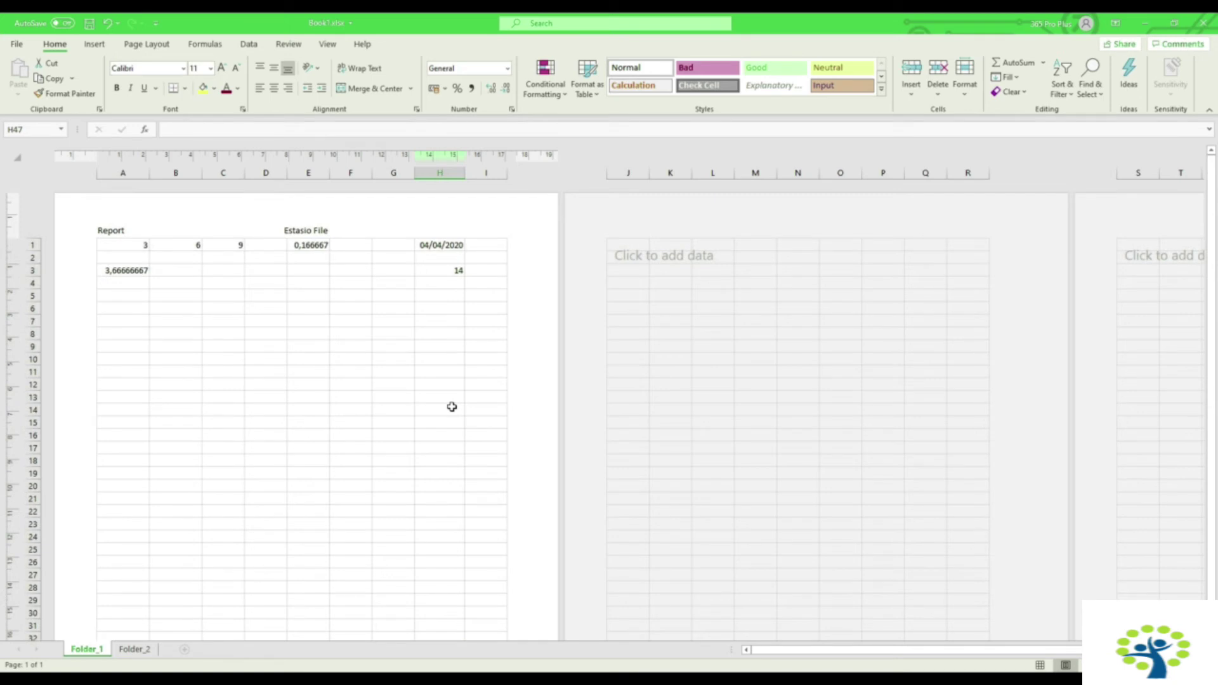
pyautogui.scroll(-8, 452, 406)
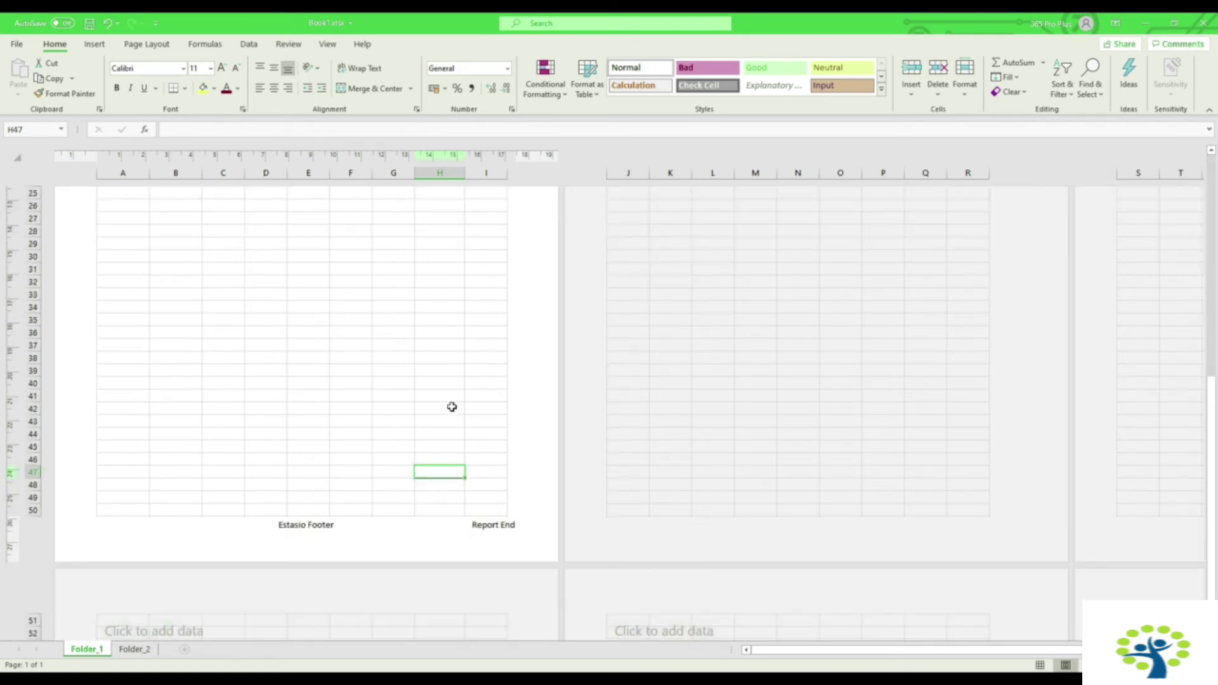
pyautogui.scroll(-3, 451, 407)
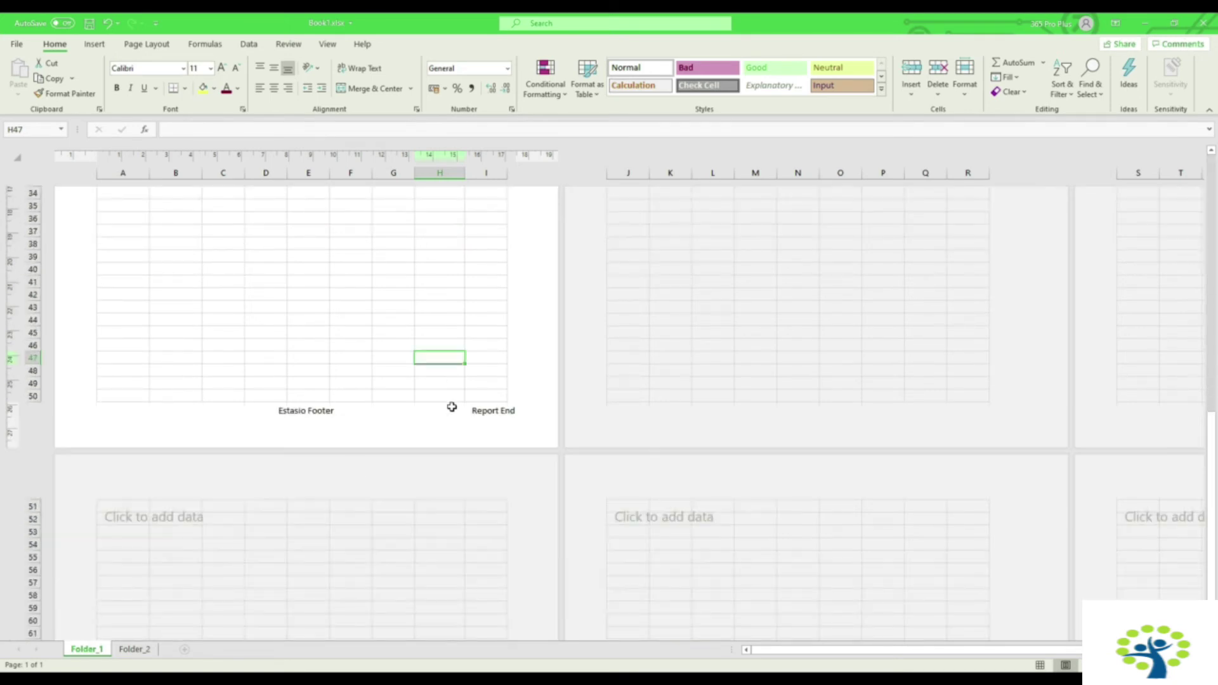
pyautogui.click(323, 494)
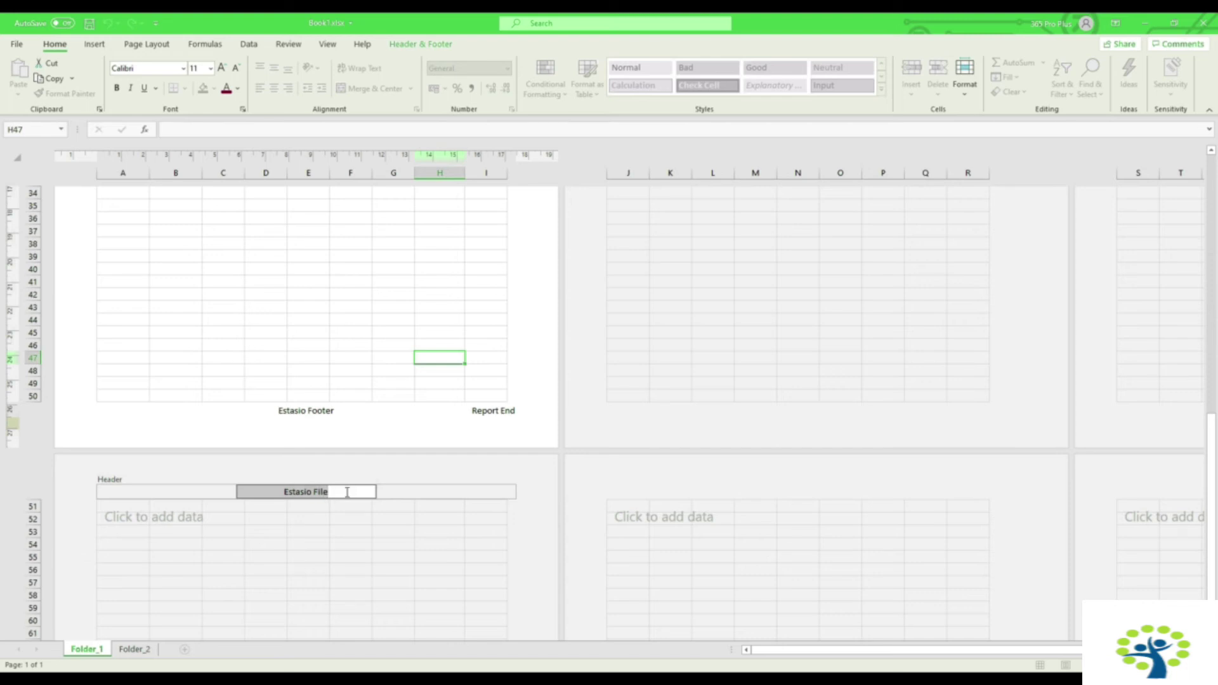
pyautogui.click(351, 492)
pyautogui.click(387, 500)
pyautogui.scroll(-2, 421, 298)
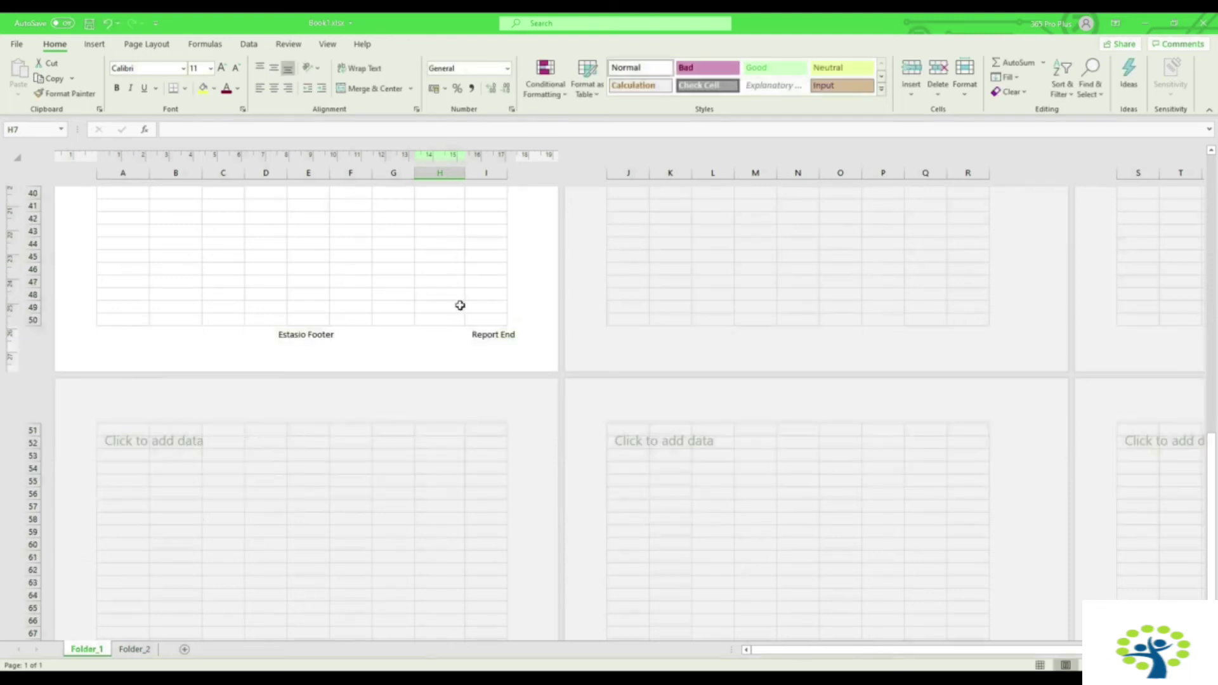
pyautogui.scroll(5, 617, 309)
pyautogui.click(482, 291)
pyautogui.scroll(8, 541, 329)
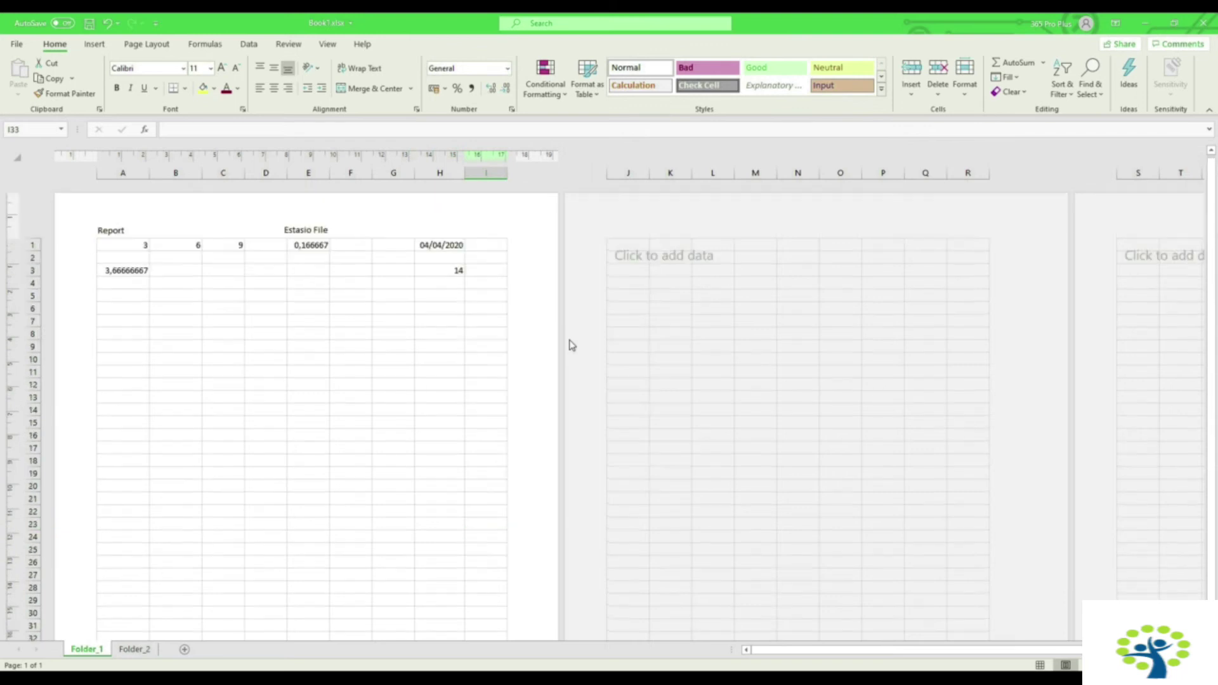
# Step: Change the centre header text on the second page to "Estasio File 2" and check the first page's header
pyautogui.click(799, 245)
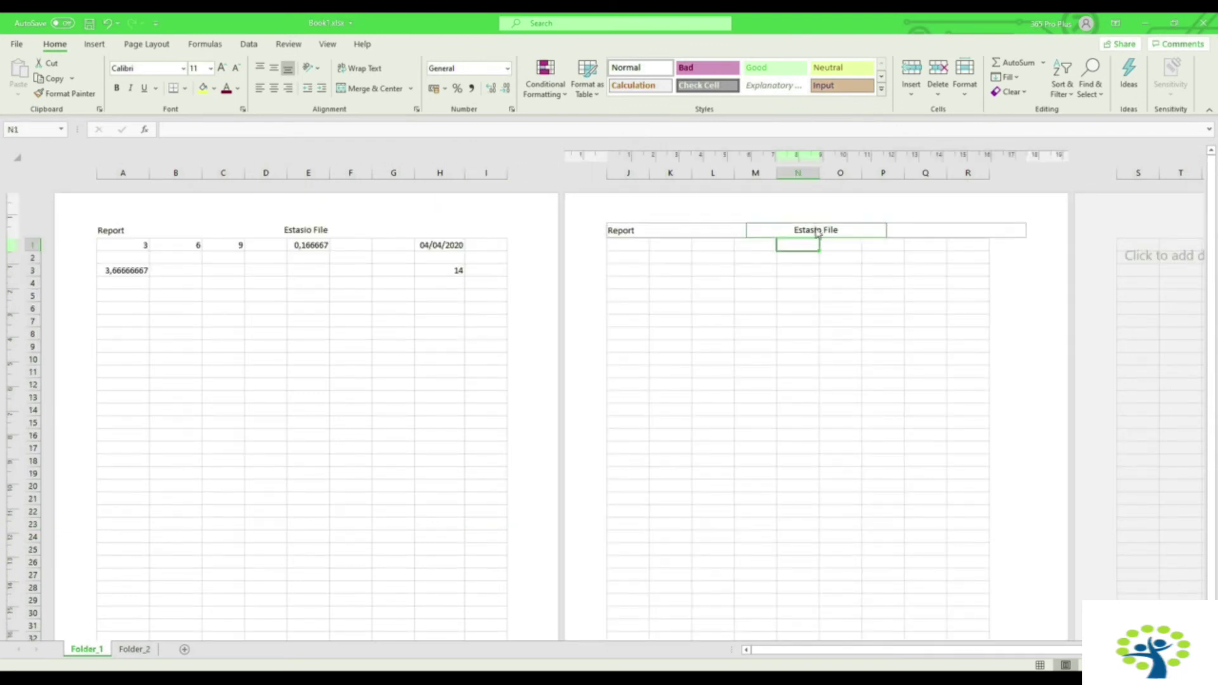
pyautogui.click(836, 231)
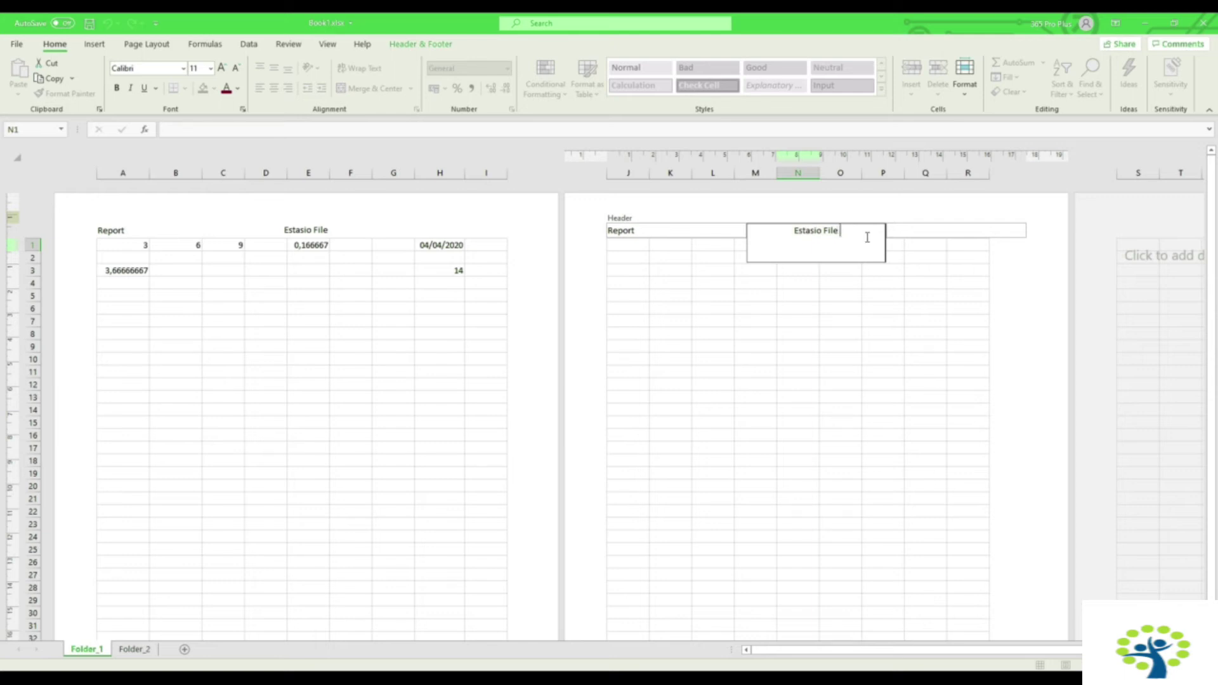
pyautogui.write('2')
pyautogui.click(944, 282)
pyautogui.click(331, 235)
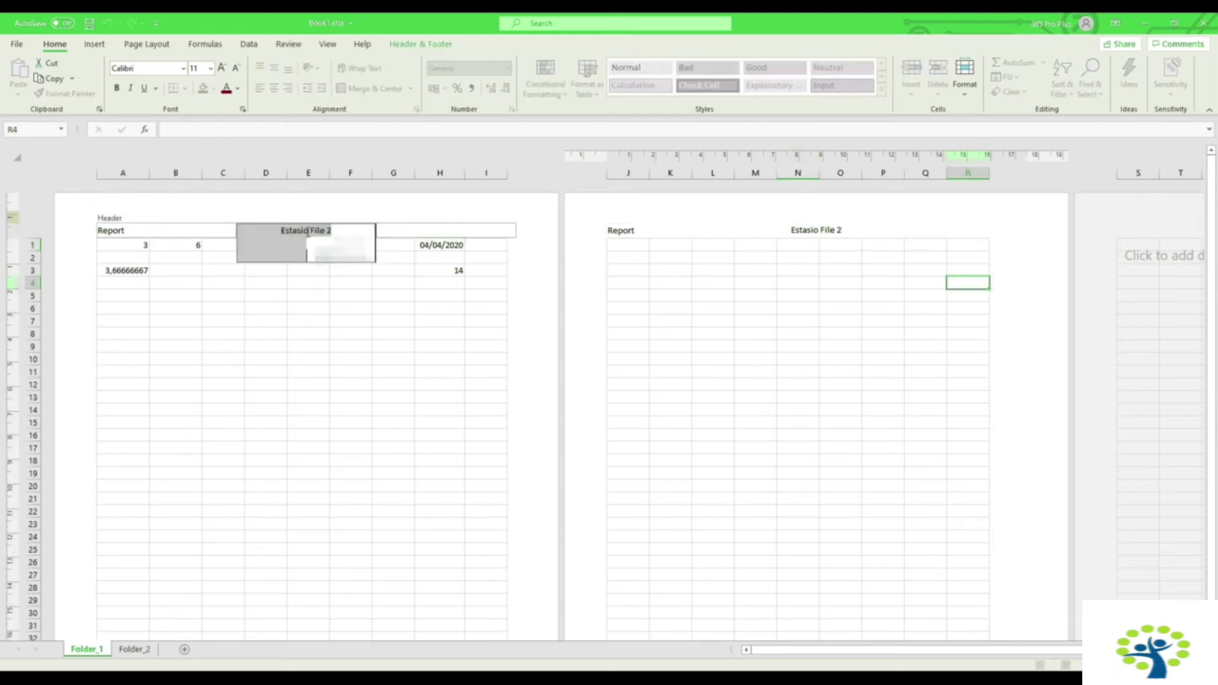
pyautogui.click(400, 233)
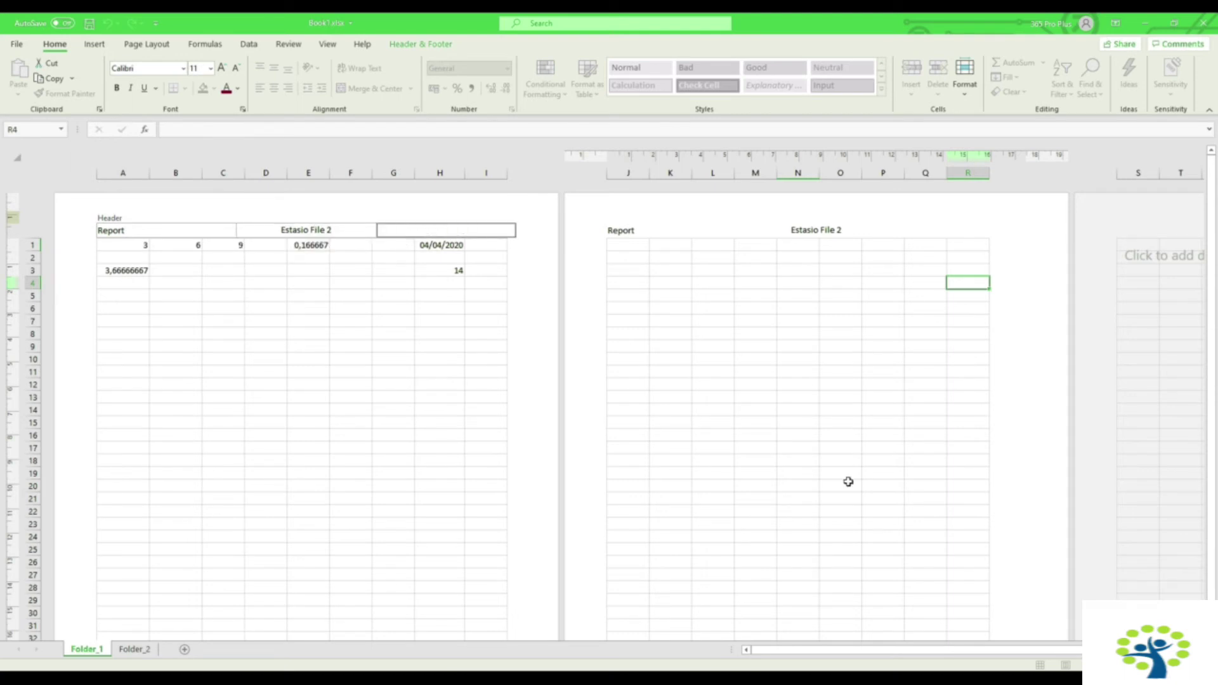
pyautogui.click(389, 423)
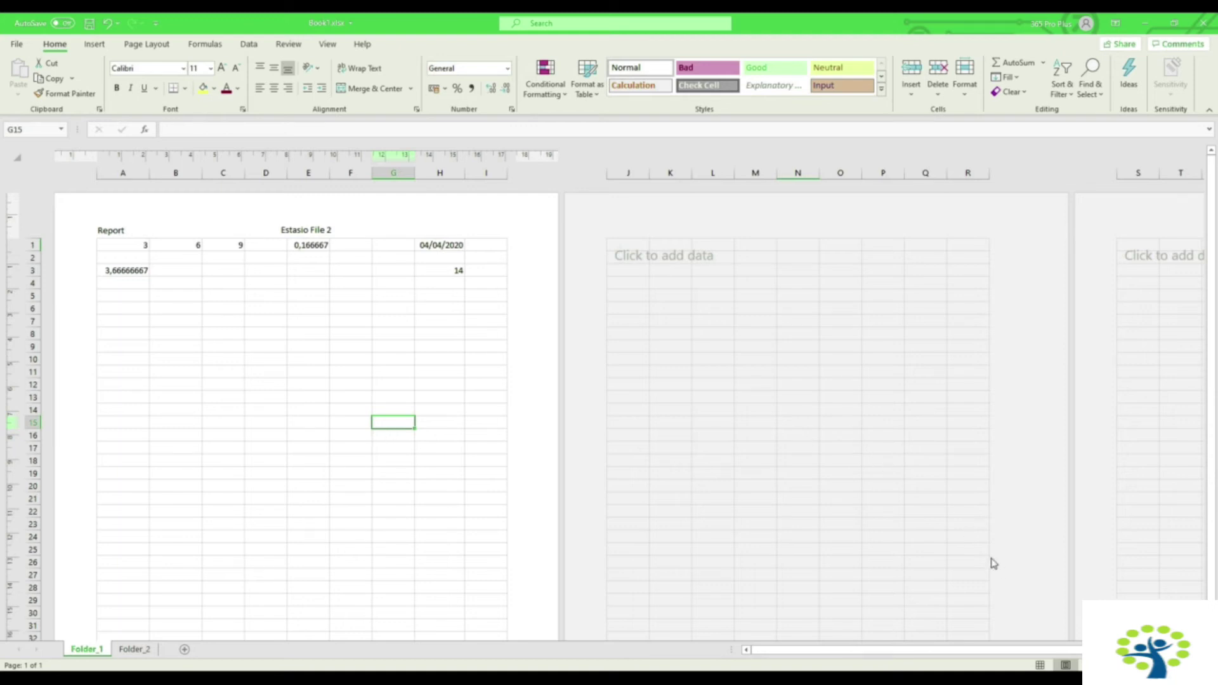
# Step: Return the sheet to Normal view and examine the page break between columns I and J
pyautogui.click(1041, 665)
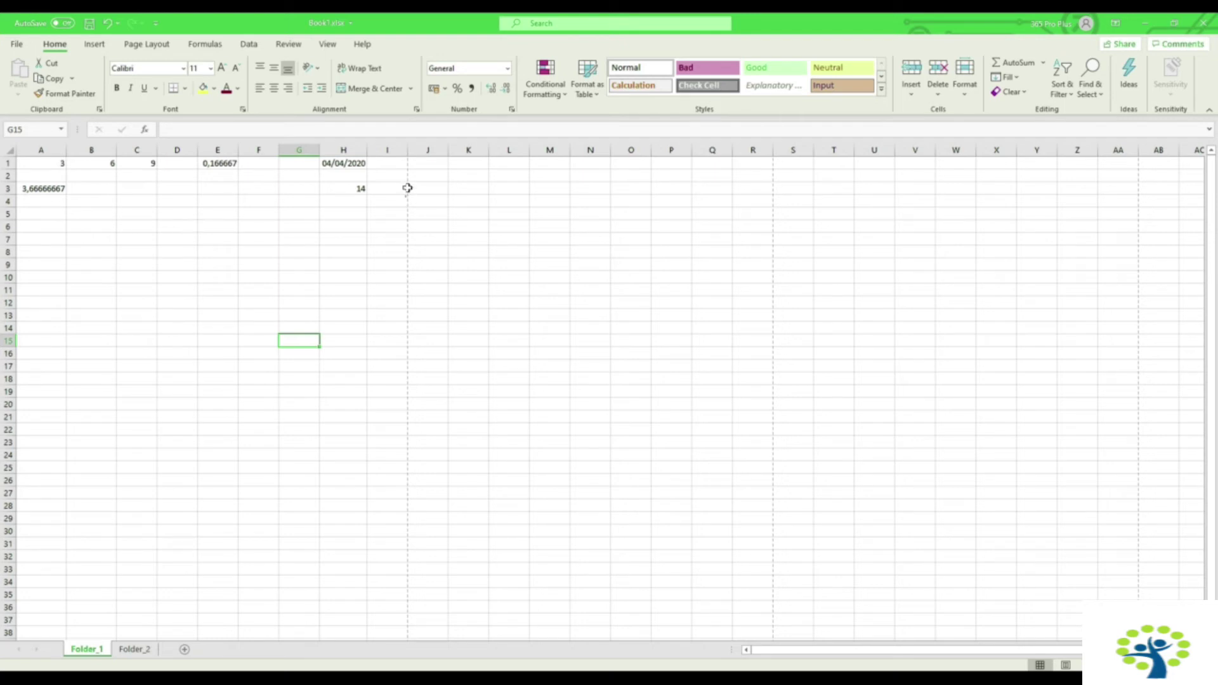
pyautogui.click(392, 151)
pyautogui.moveTo(392, 151); pyautogui.dragTo(432, 153)
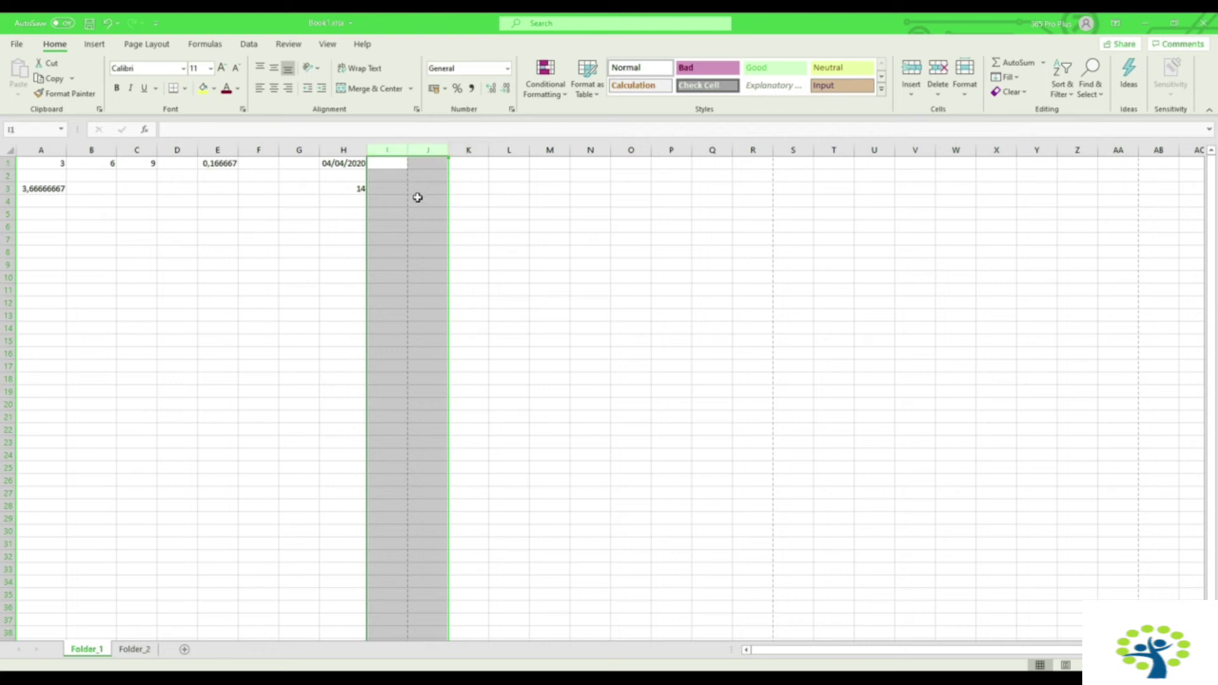
pyautogui.click(389, 188)
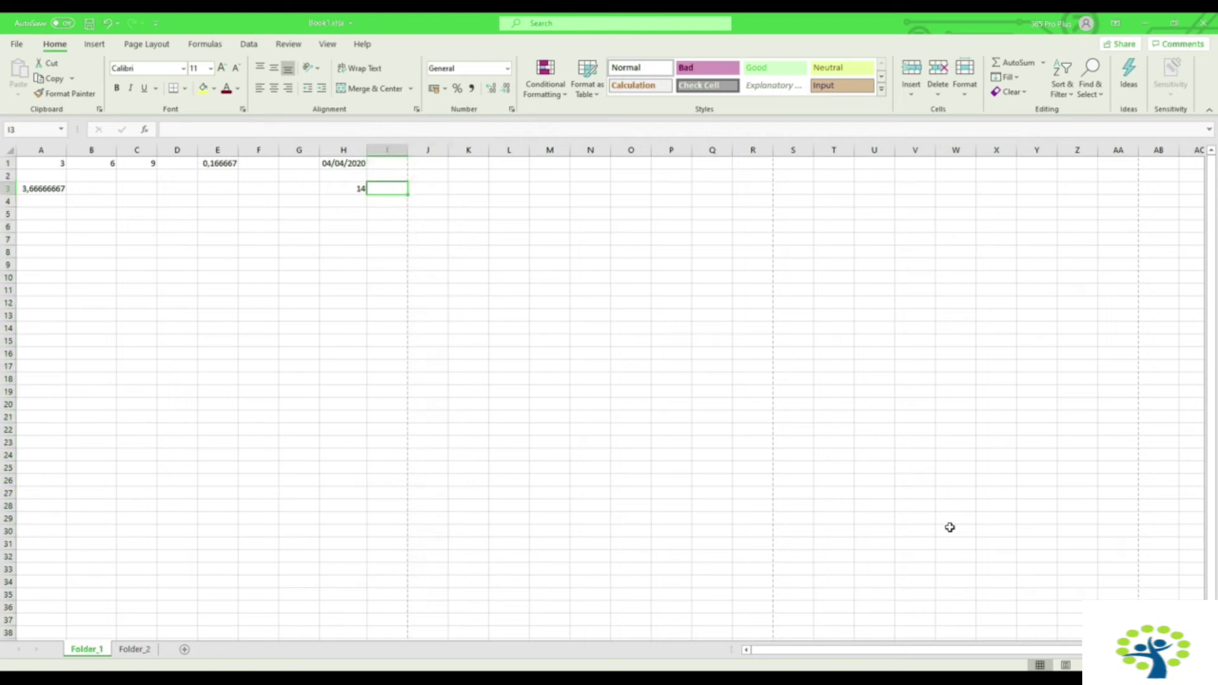
pyautogui.click(1053, 671)
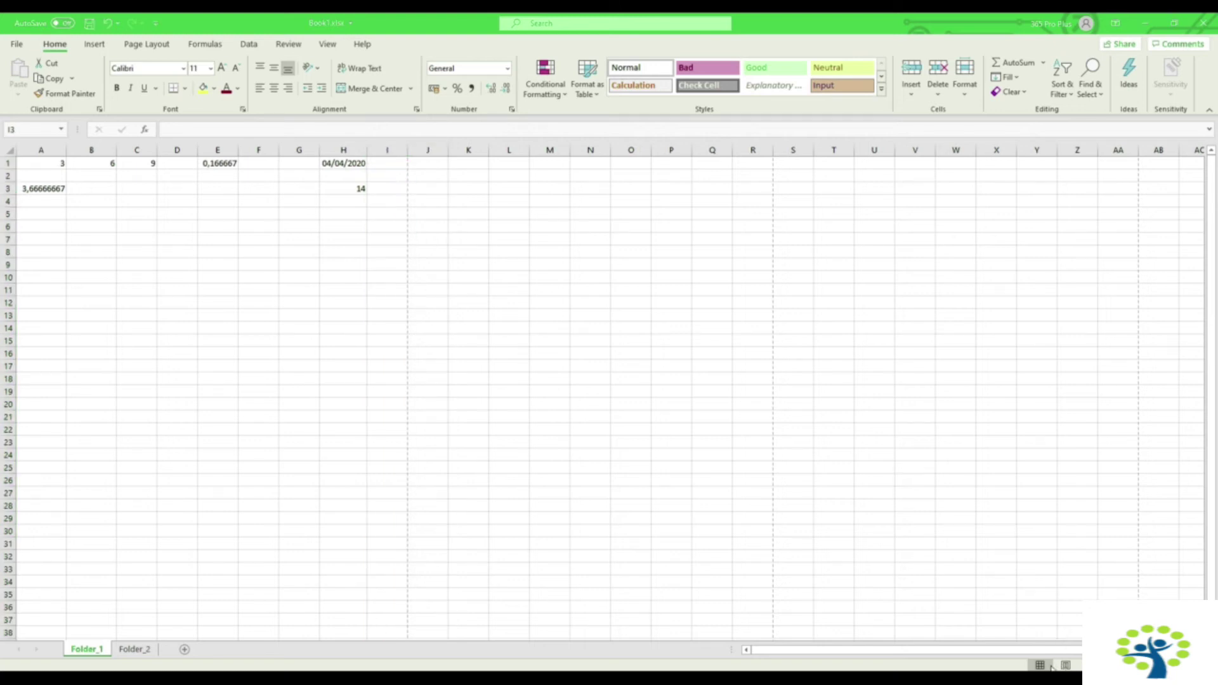
# Step: Clear the right section of the Folder_1 header and return the sheet to Normal view
pyautogui.click(94, 45)
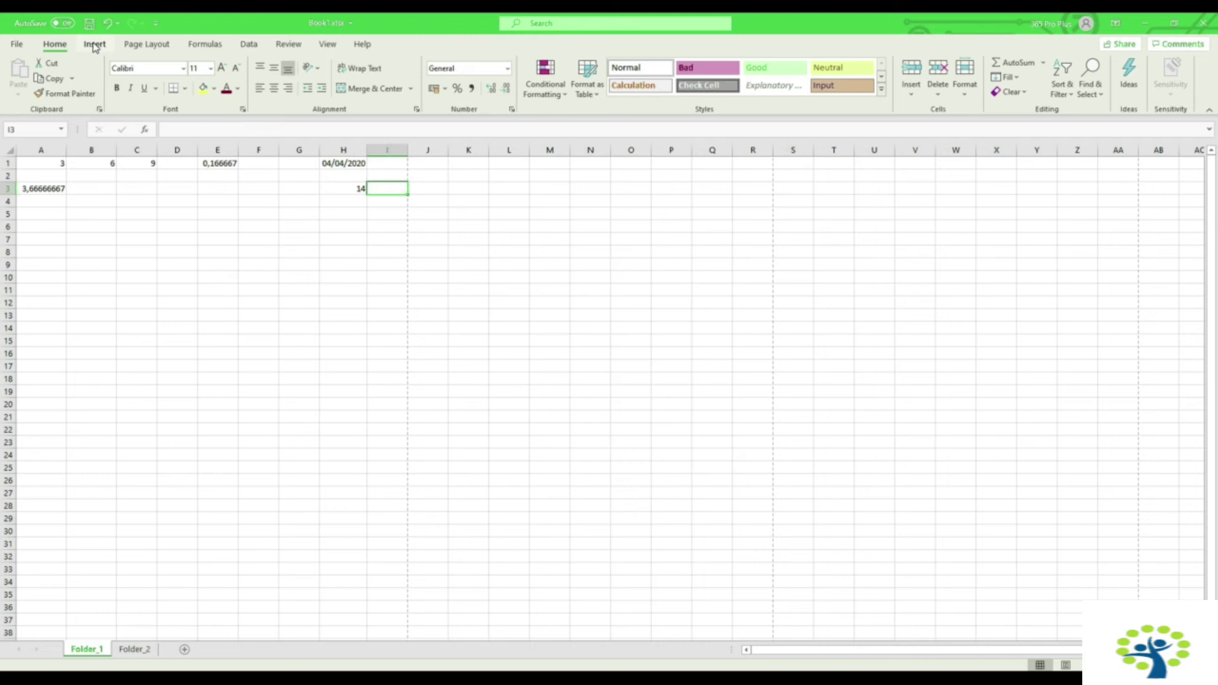
pyautogui.click(1023, 90)
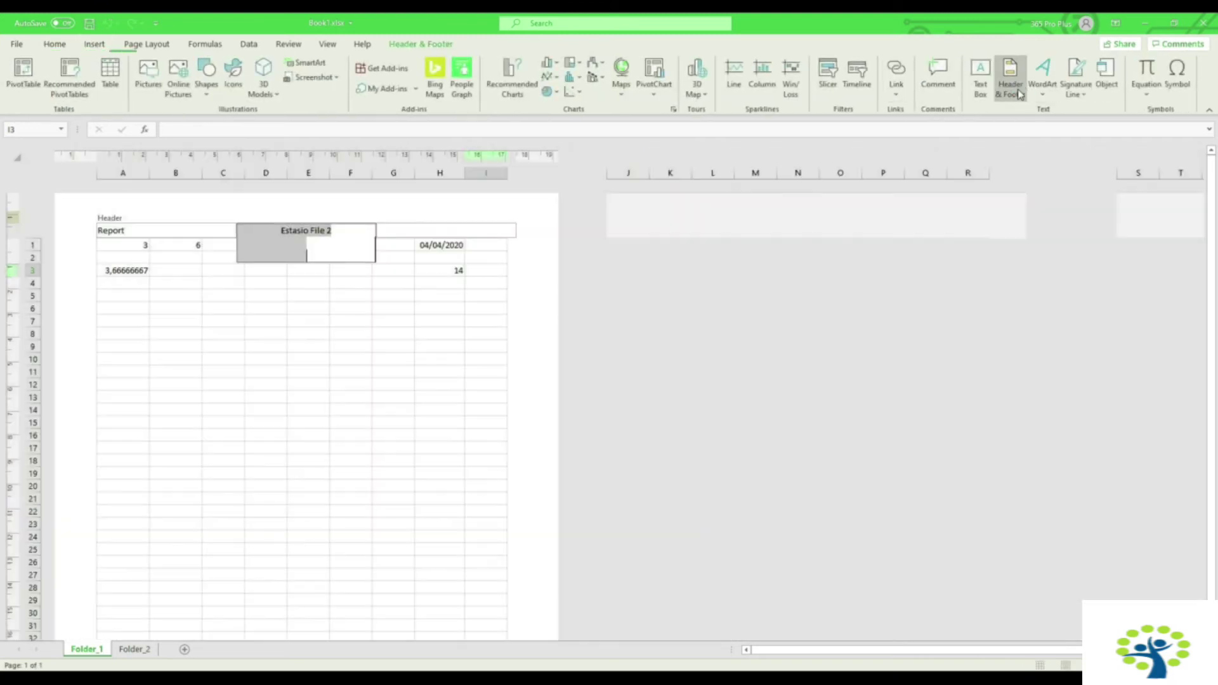
pyautogui.click(455, 229)
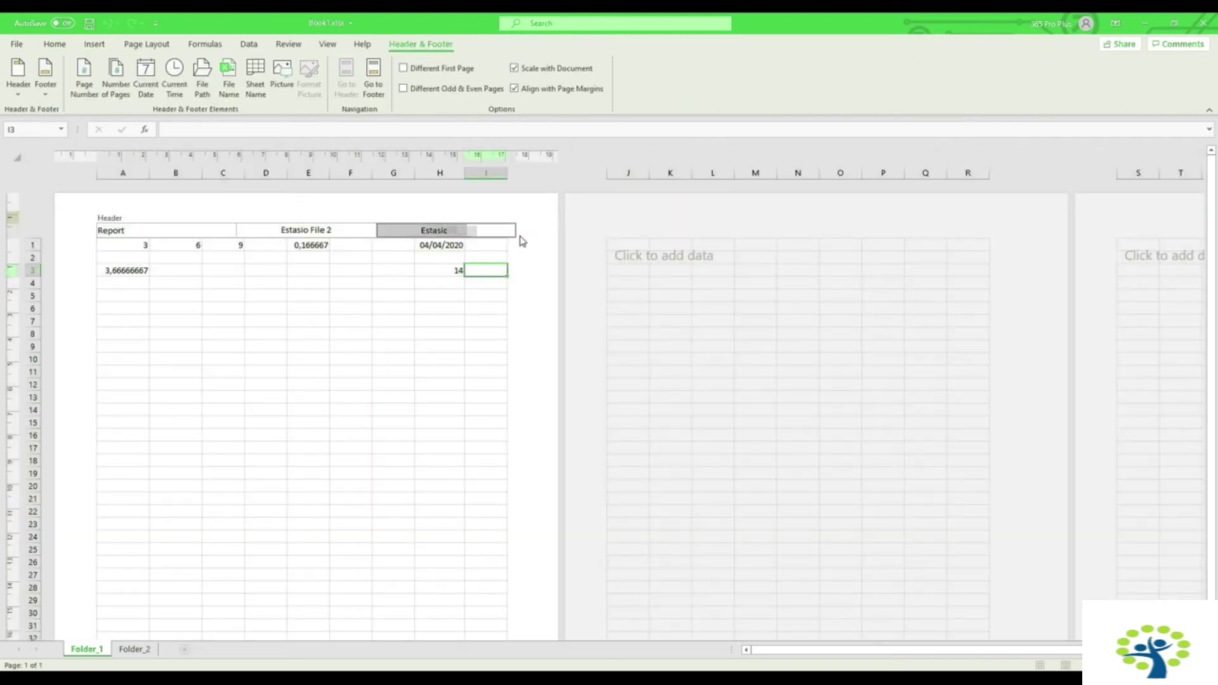
pyautogui.press('Delete')
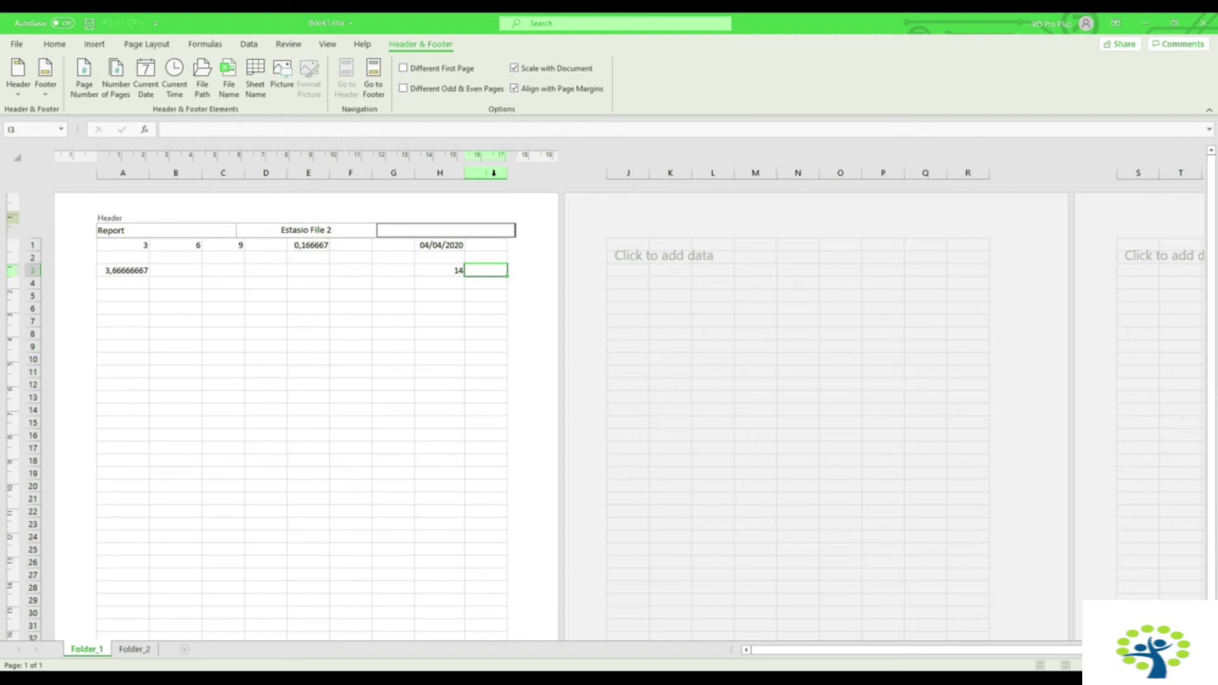
pyautogui.click(625, 172)
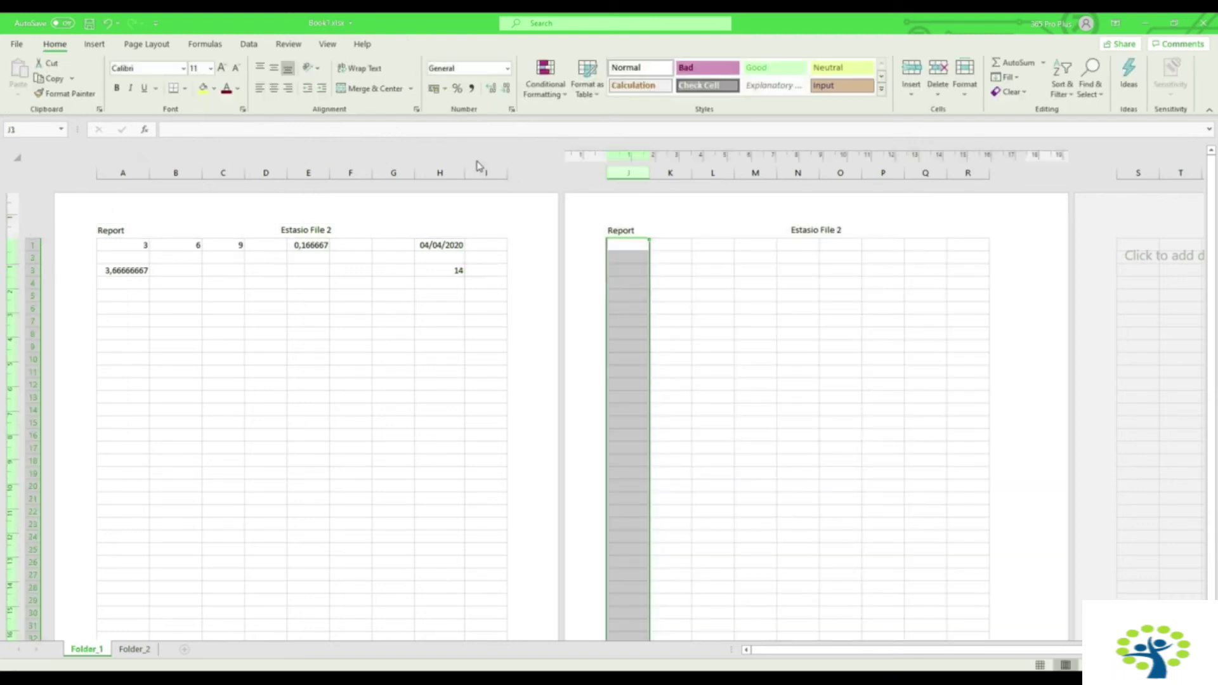
pyautogui.click(1040, 665)
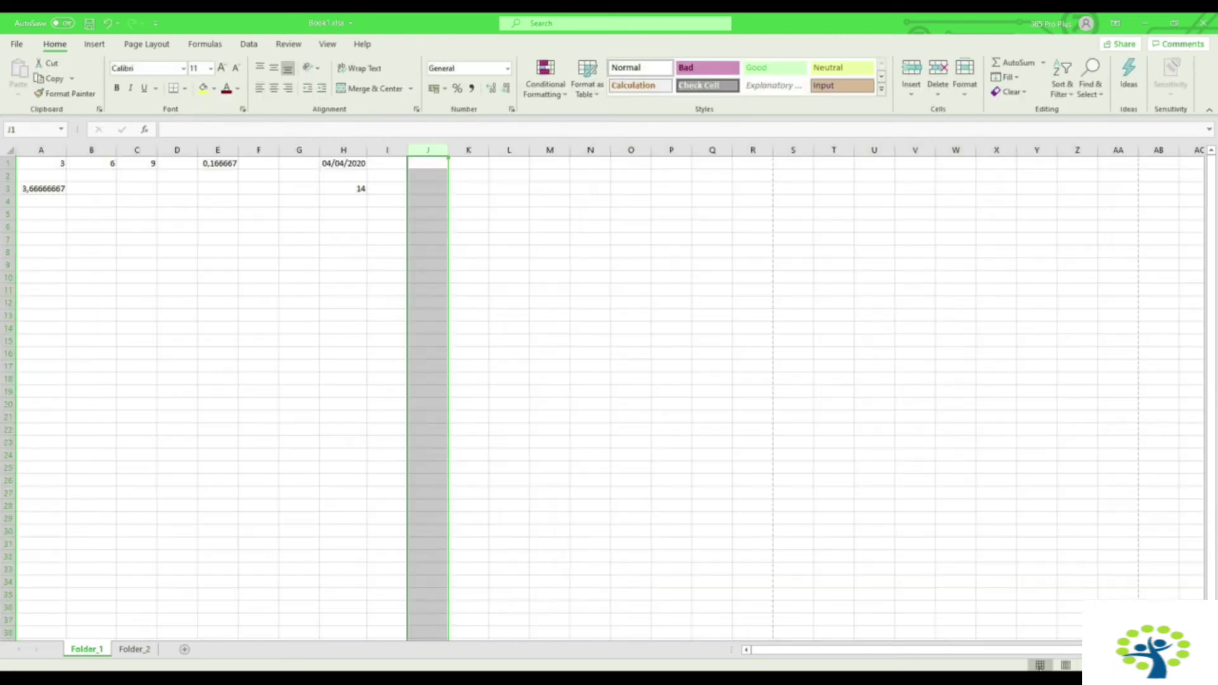
pyautogui.click(292, 276)
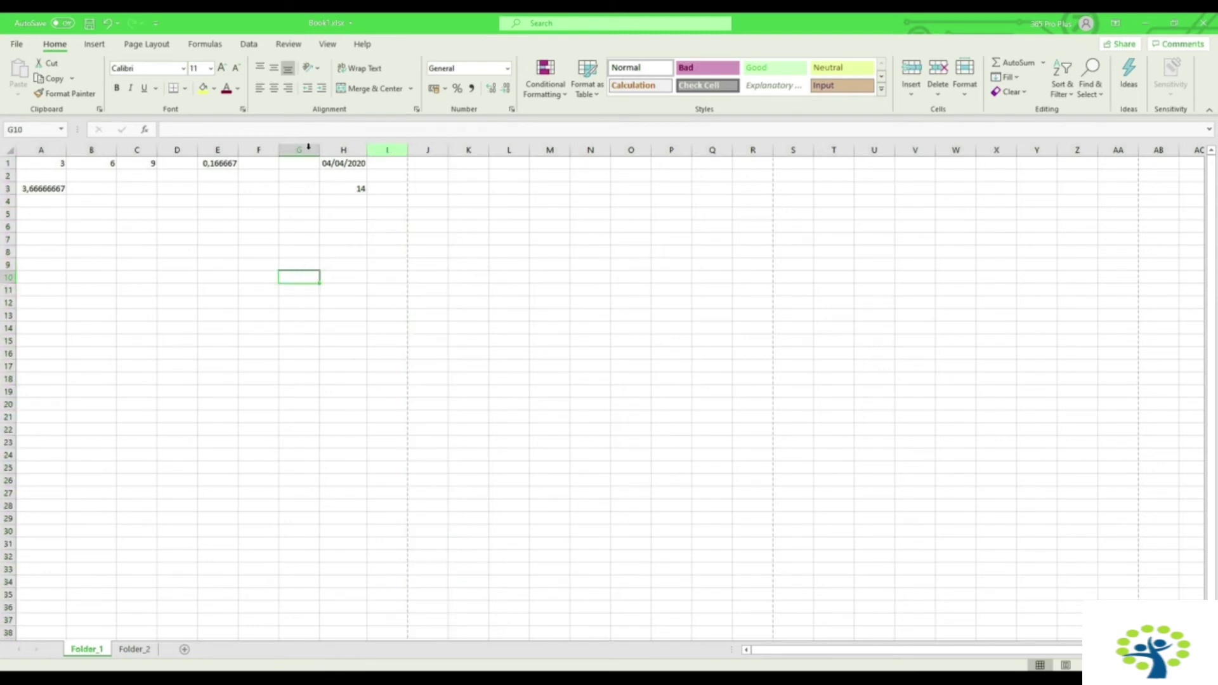
# Step: Preview the sheet for printing, set the printer to Microsoft Print to PDF, and return to the worksheet
pyautogui.click(14, 46)
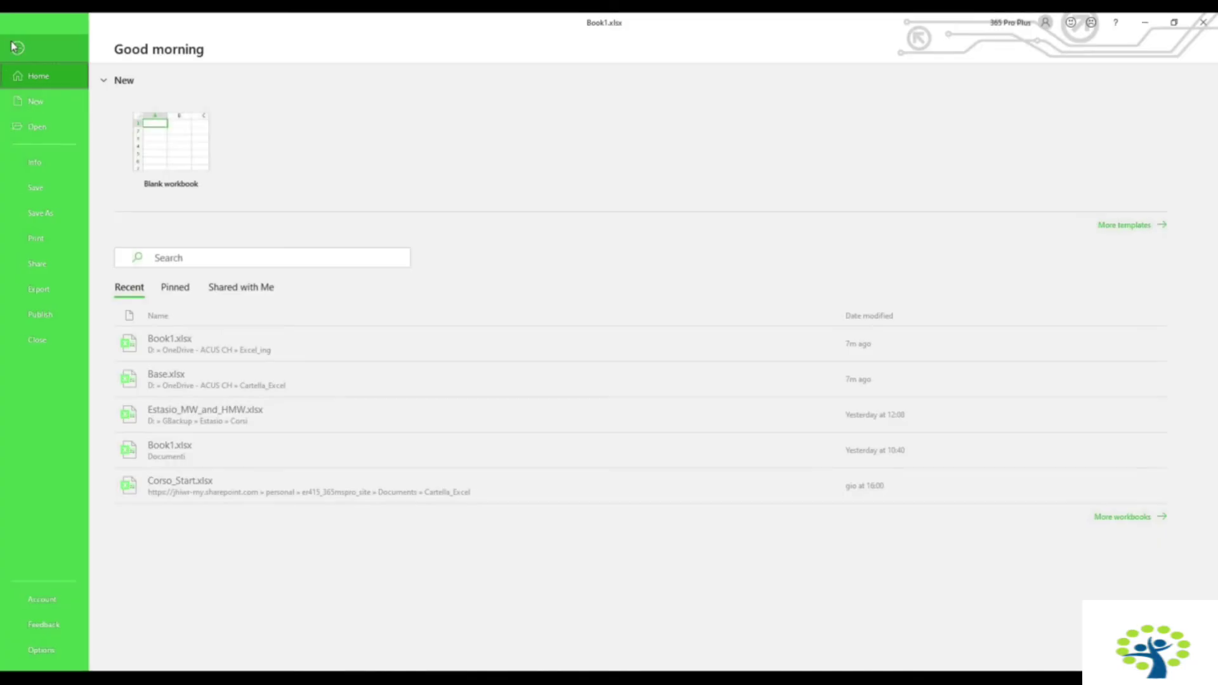
pyautogui.click(38, 245)
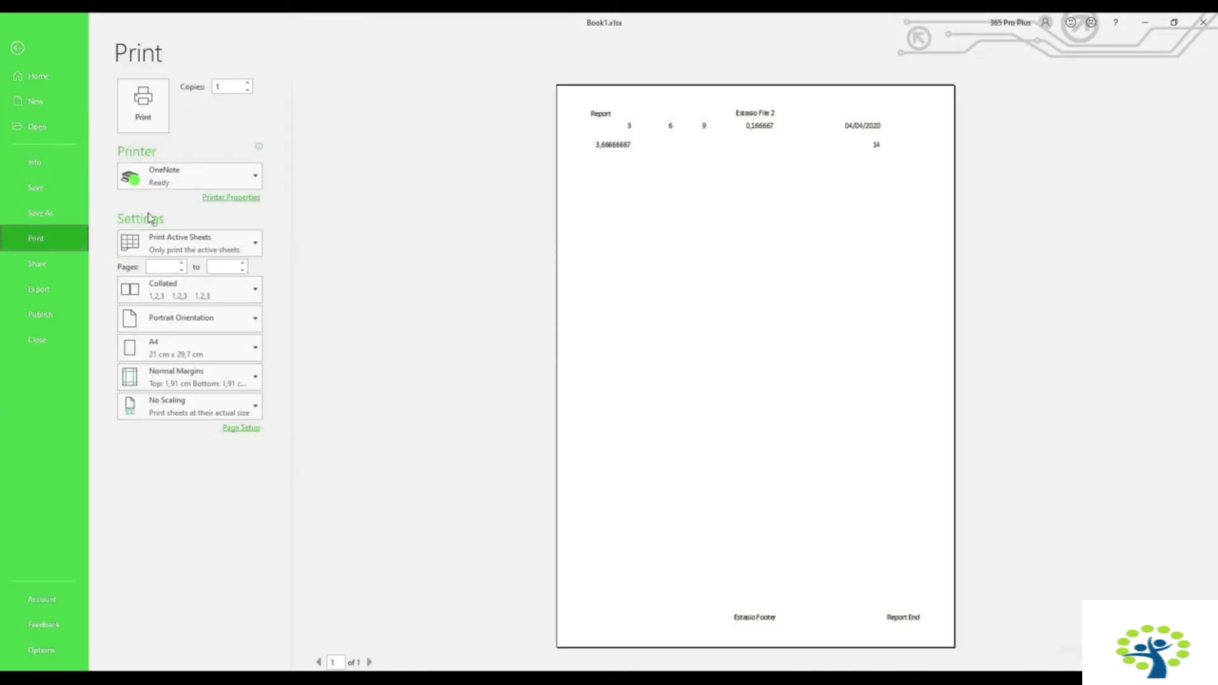
pyautogui.click(179, 183)
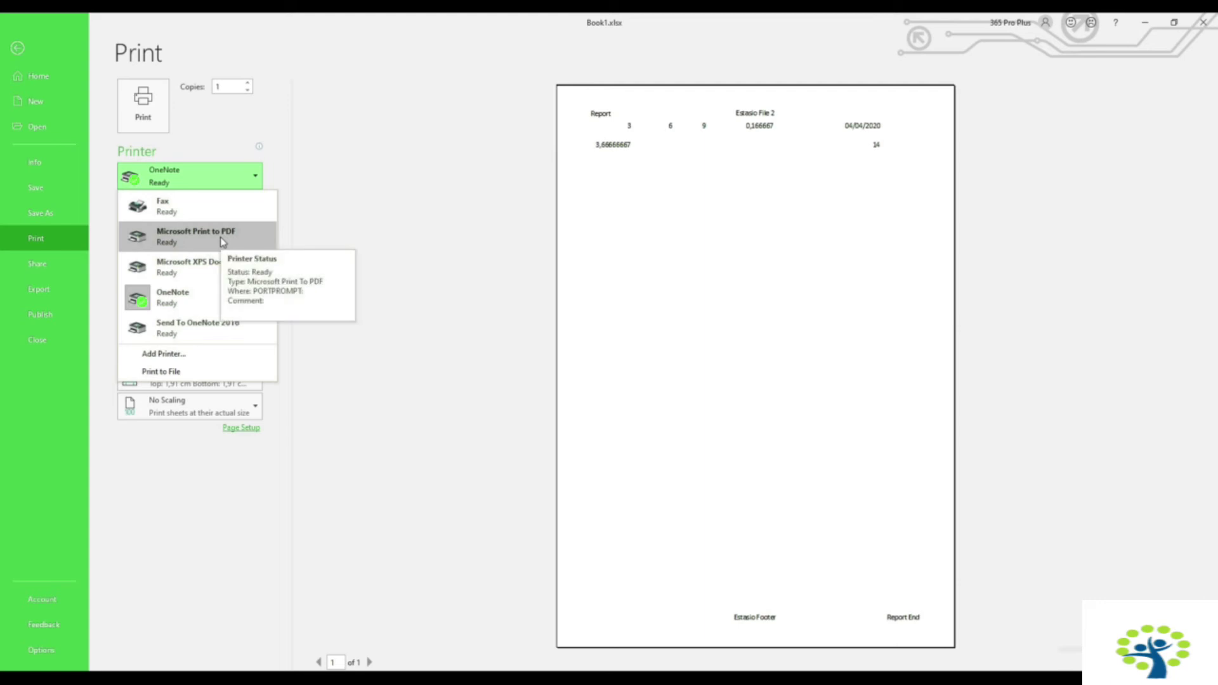
pyautogui.click(222, 240)
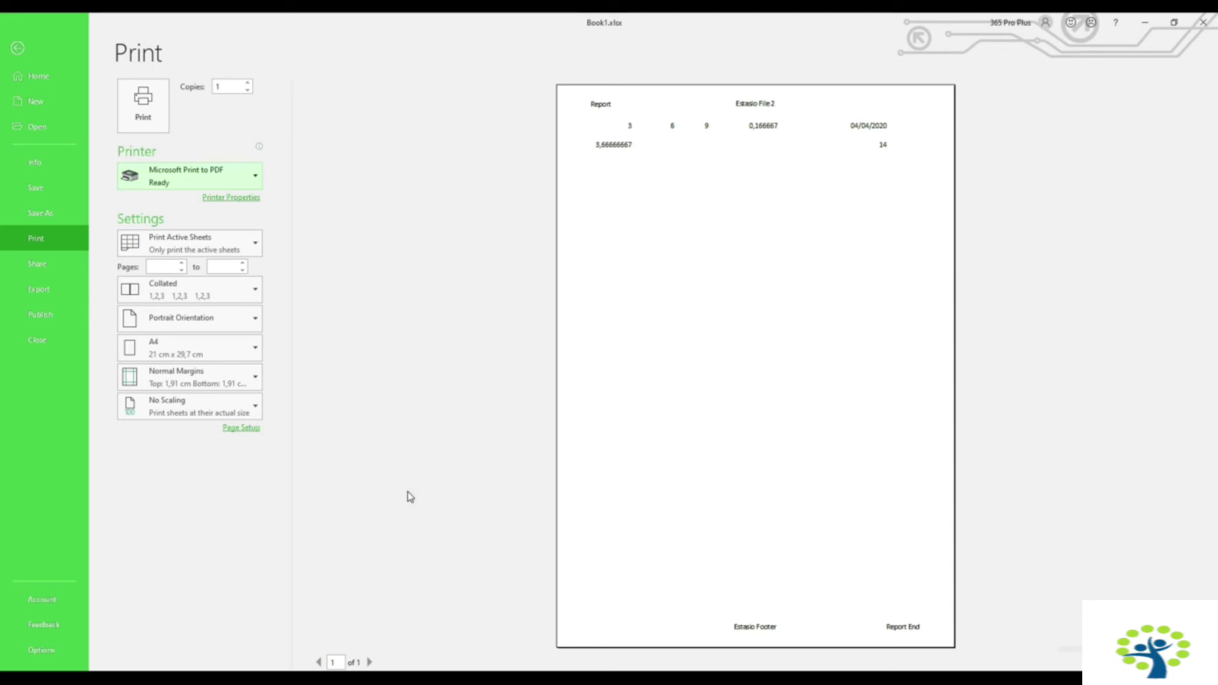
pyautogui.click(16, 51)
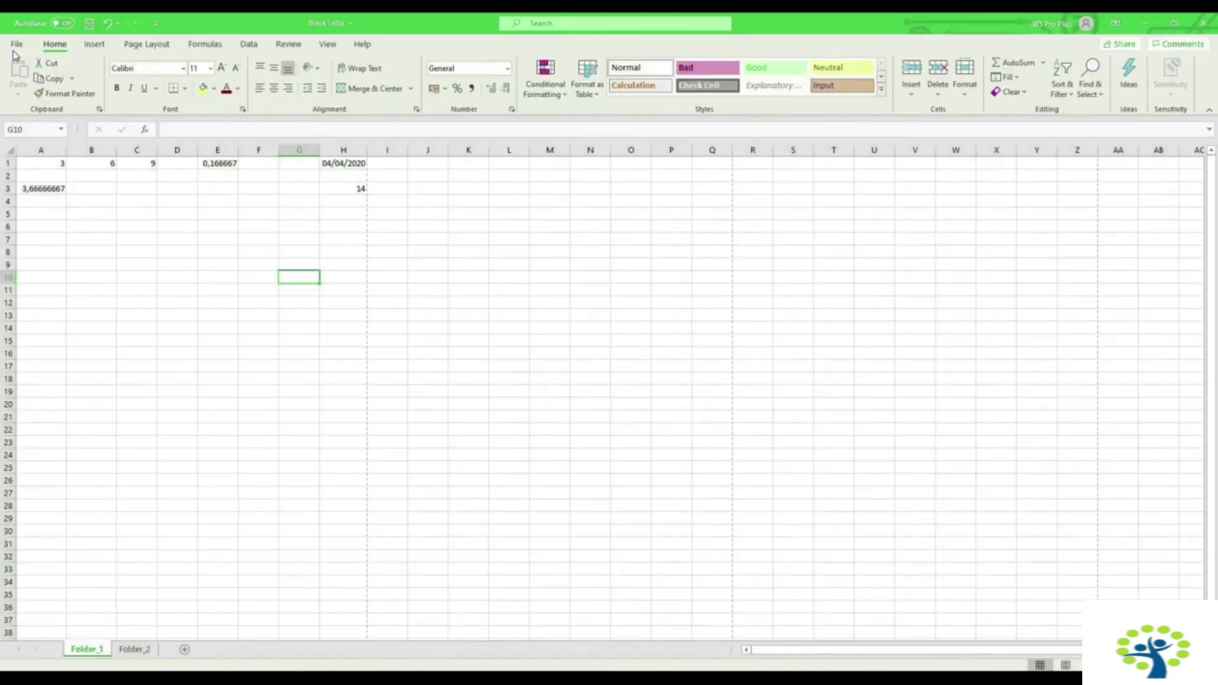
# Step: Add the centre header text "Estasio File File File" to the Folder_2 sheet
pyautogui.click(139, 651)
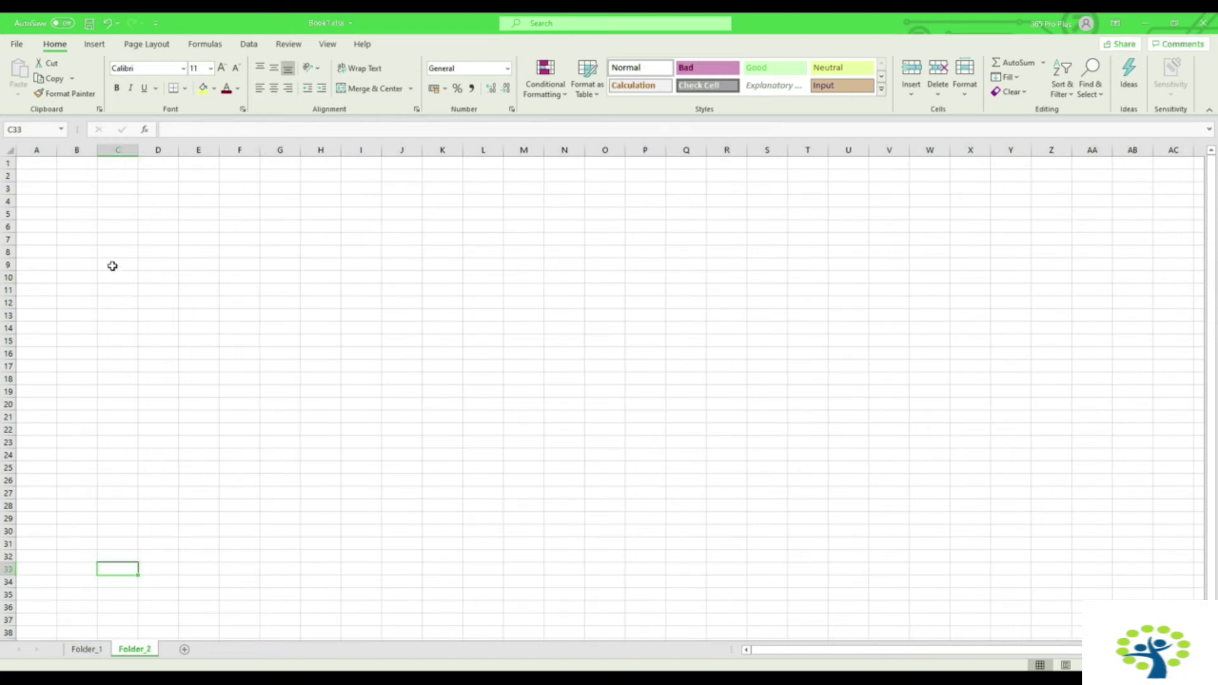
pyautogui.click(44, 163)
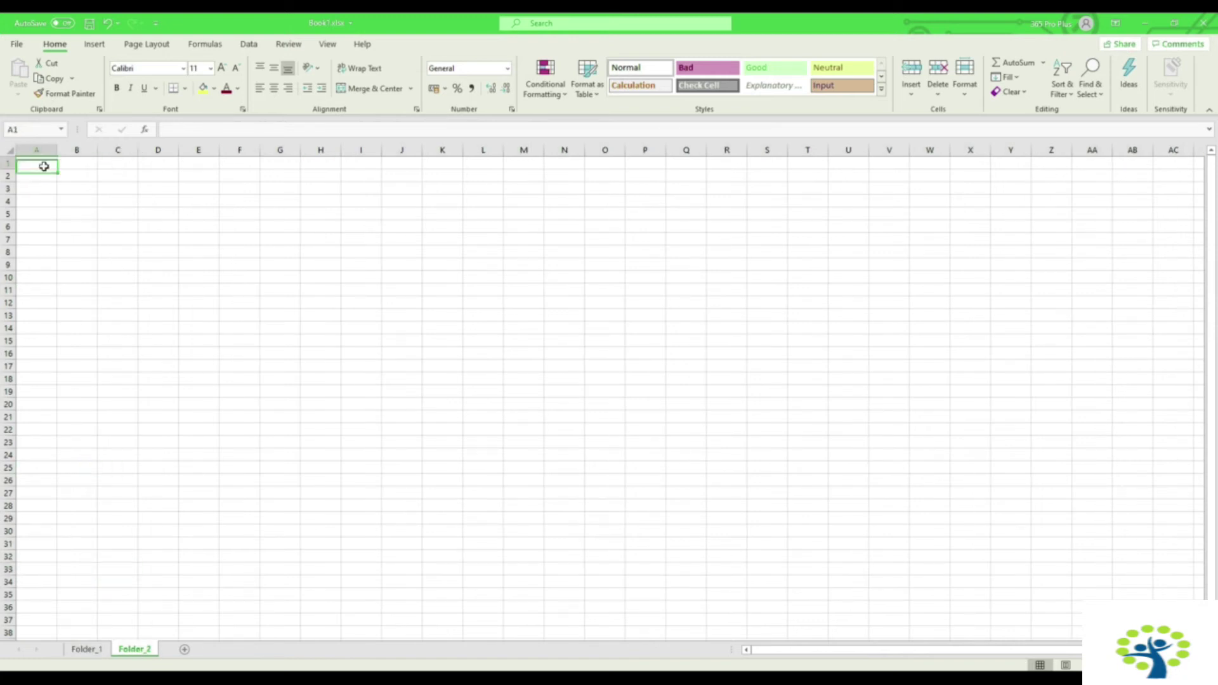
pyautogui.click(93, 45)
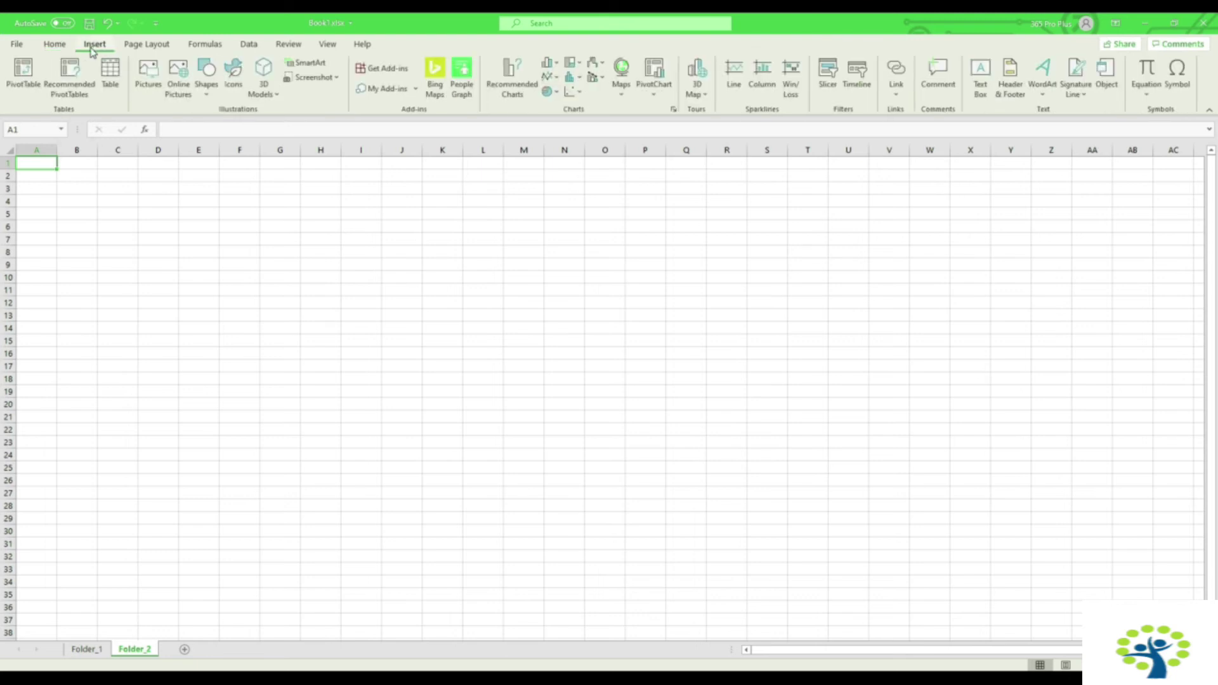
pyautogui.click(1017, 95)
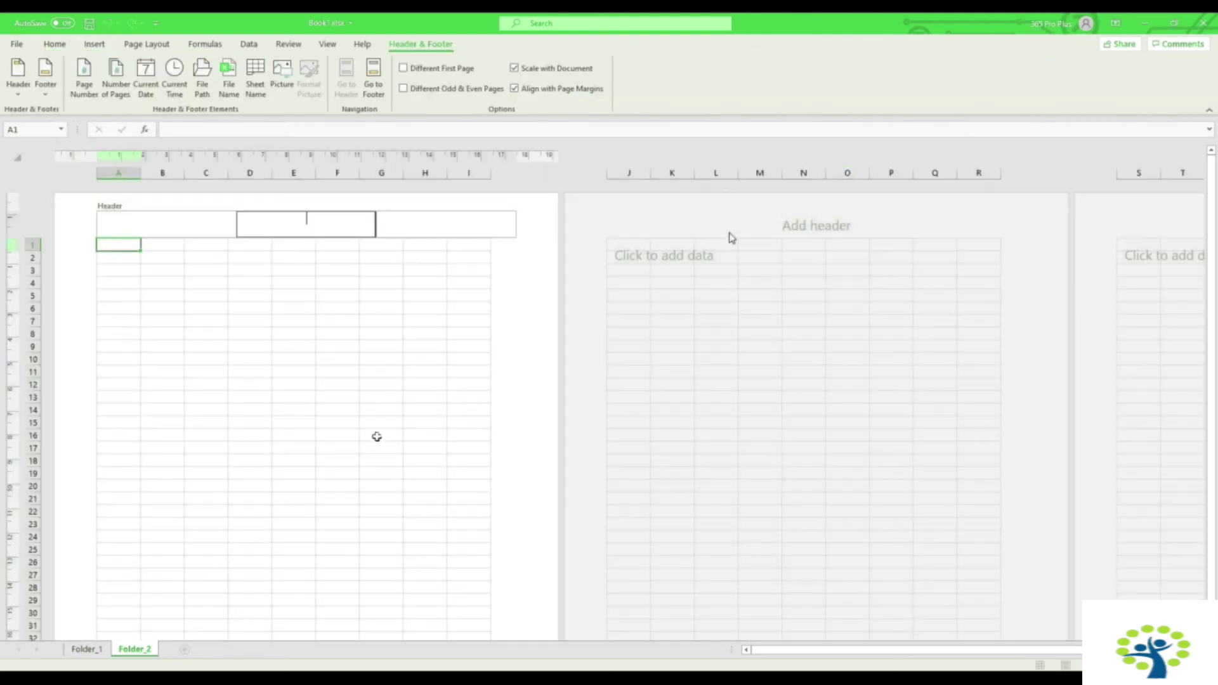
pyautogui.click(291, 276)
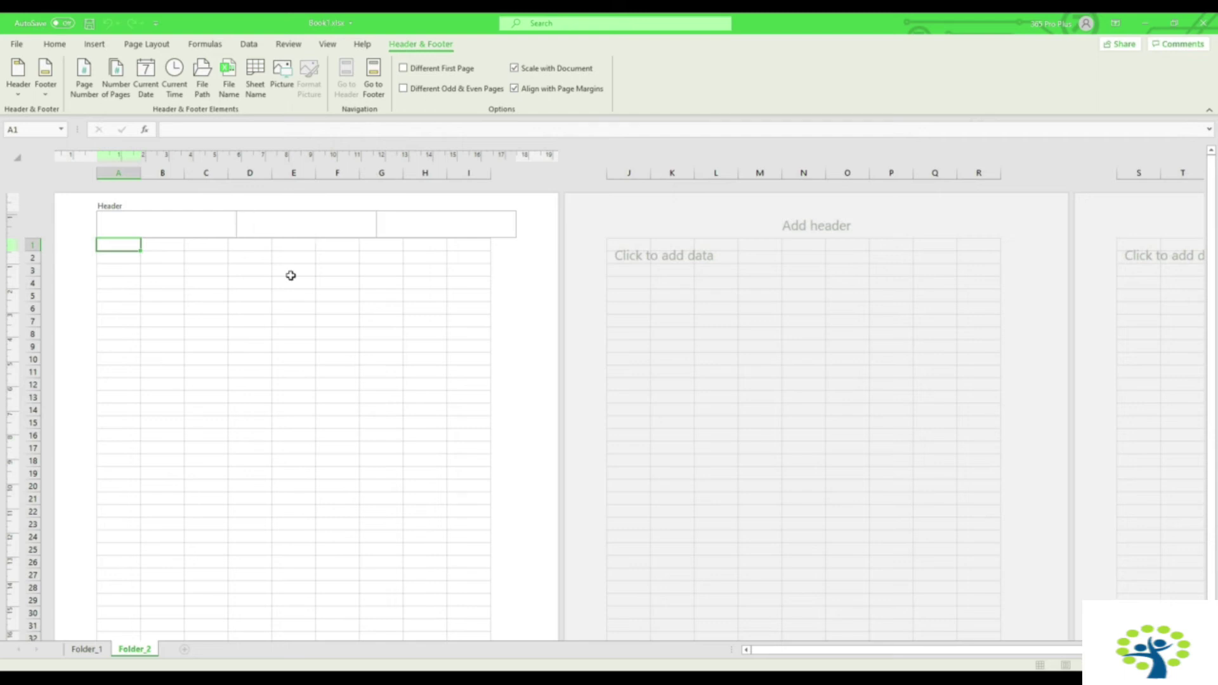
pyautogui.click(319, 223)
pyautogui.write('Est')
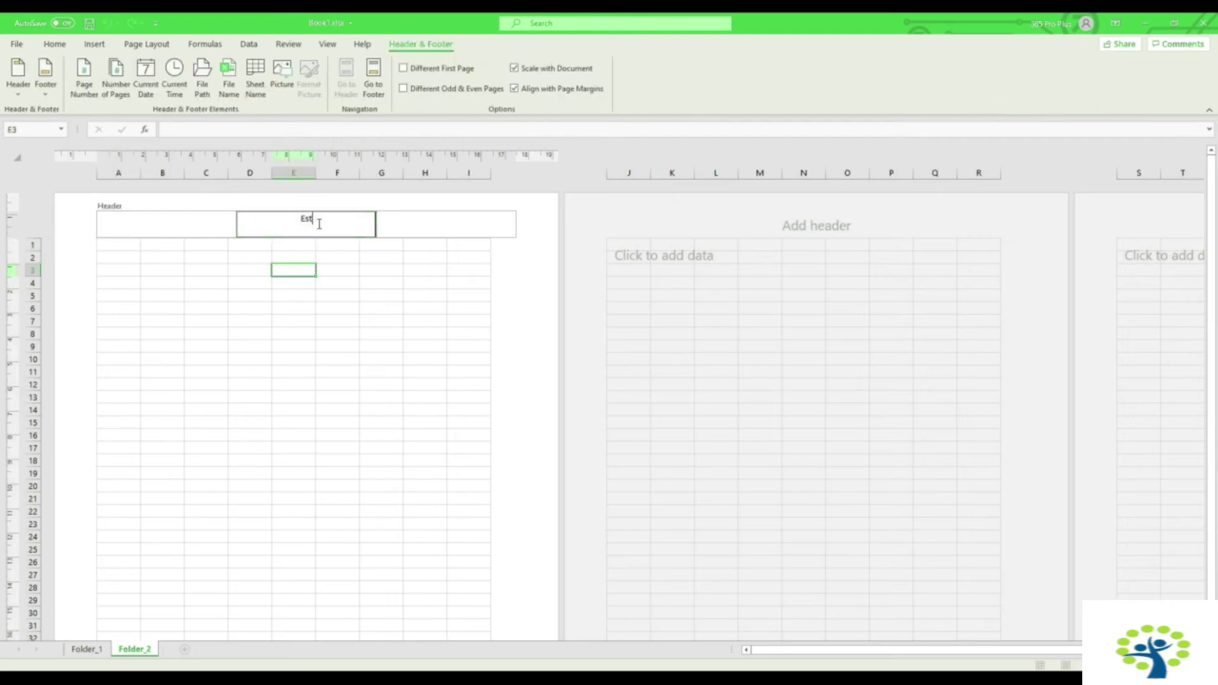
pyautogui.write('asio File File File')
pyautogui.click(437, 370)
# Step: Add the centre footer text "Estasio Footer Footer" to the first page of Folder_2 and check the page's header
pyautogui.scroll(-9, 307, 400)
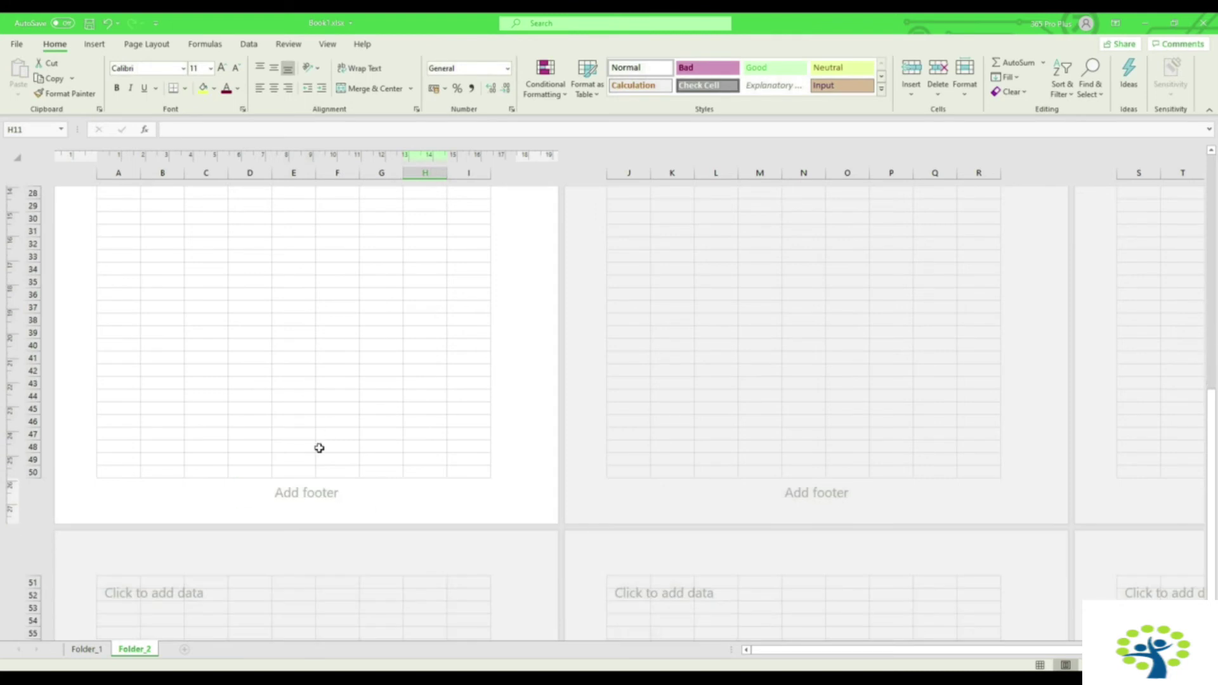
pyautogui.click(313, 493)
pyautogui.write('Estasio')
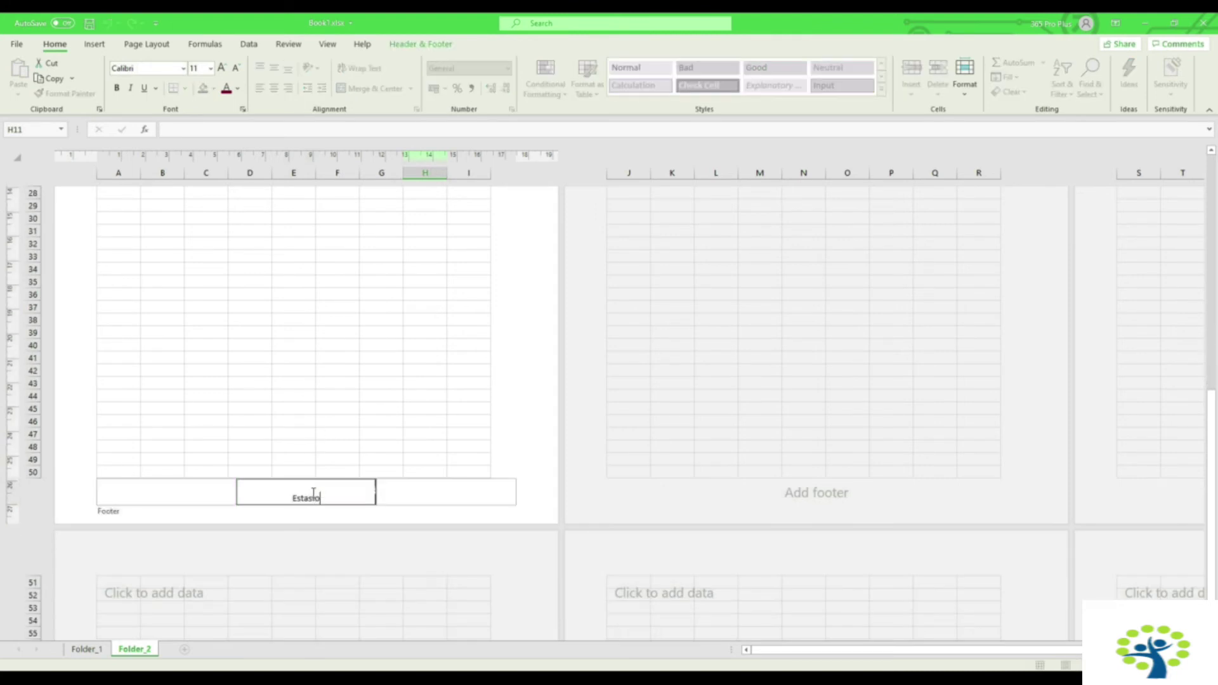
pyautogui.write(' Footer Footer')
pyautogui.click(737, 397)
pyautogui.click(437, 332)
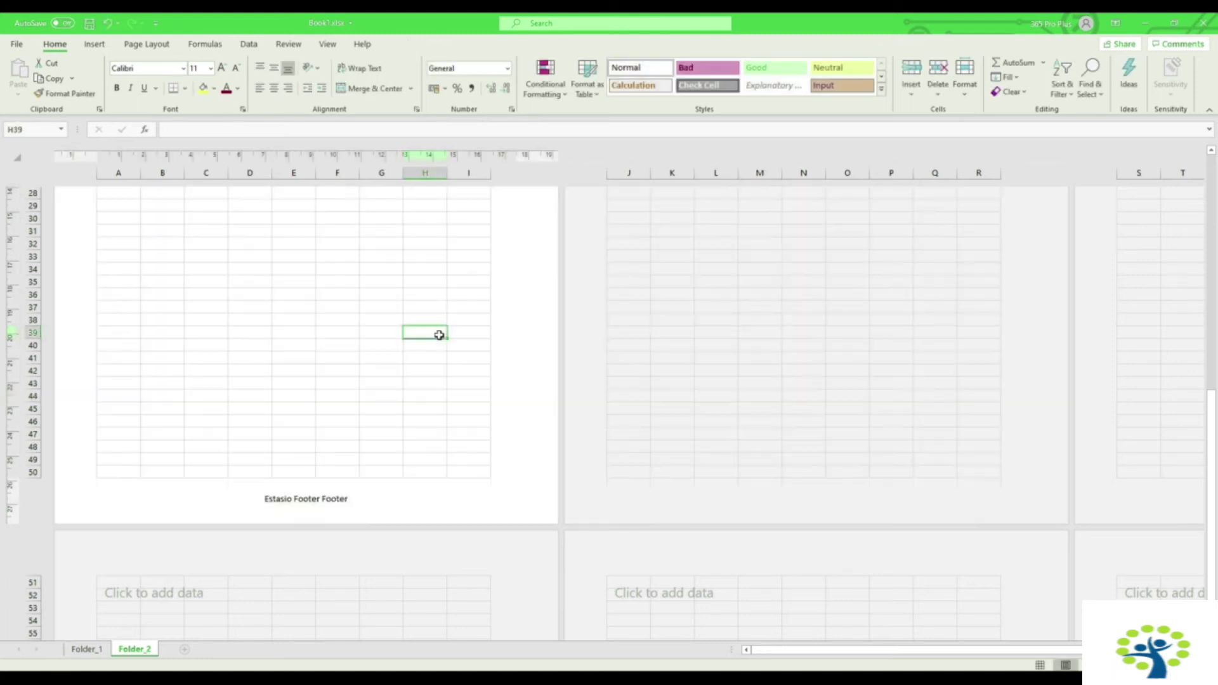
pyautogui.scroll(10, 434, 342)
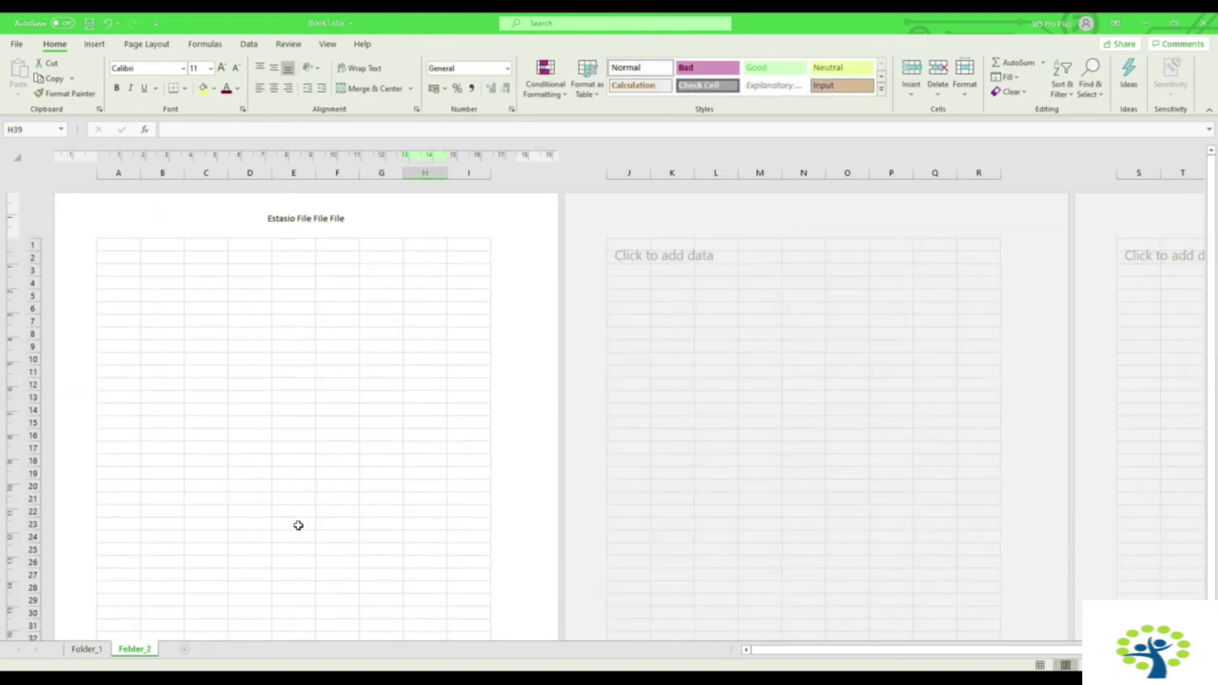
# Step: Show the header of the Folder_1 sheet and compare it with the Folder_2 sheet
pyautogui.click(87, 649)
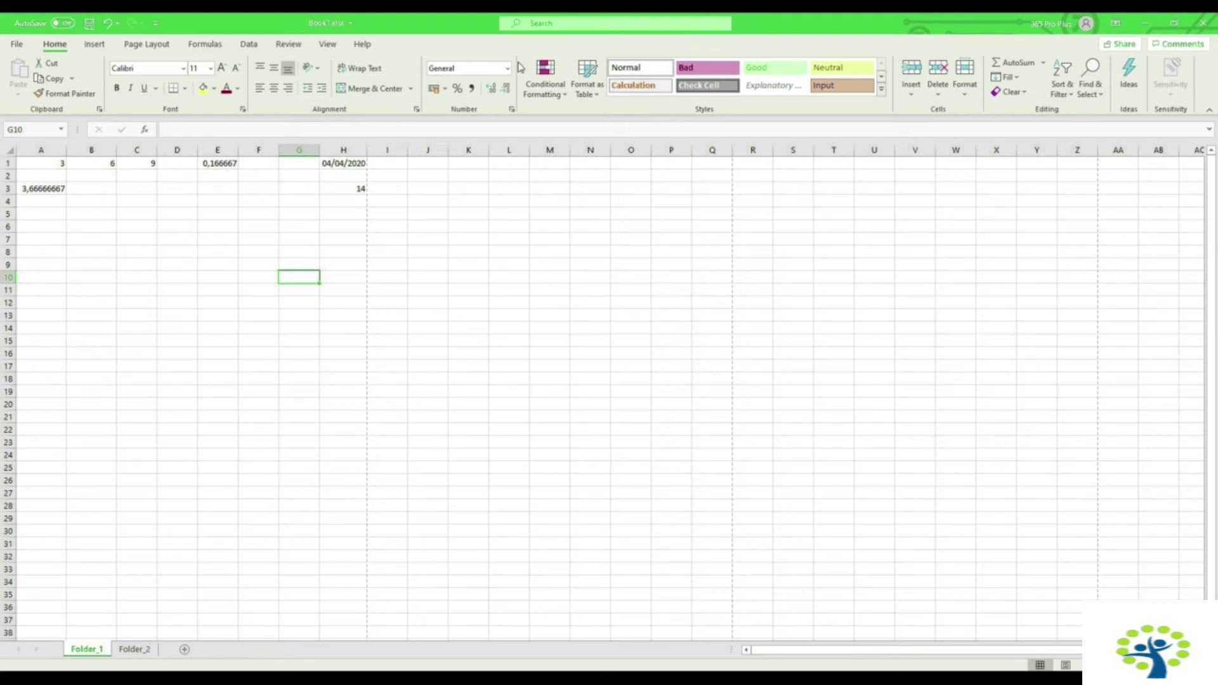
pyautogui.click(249, 46)
pyautogui.click(95, 45)
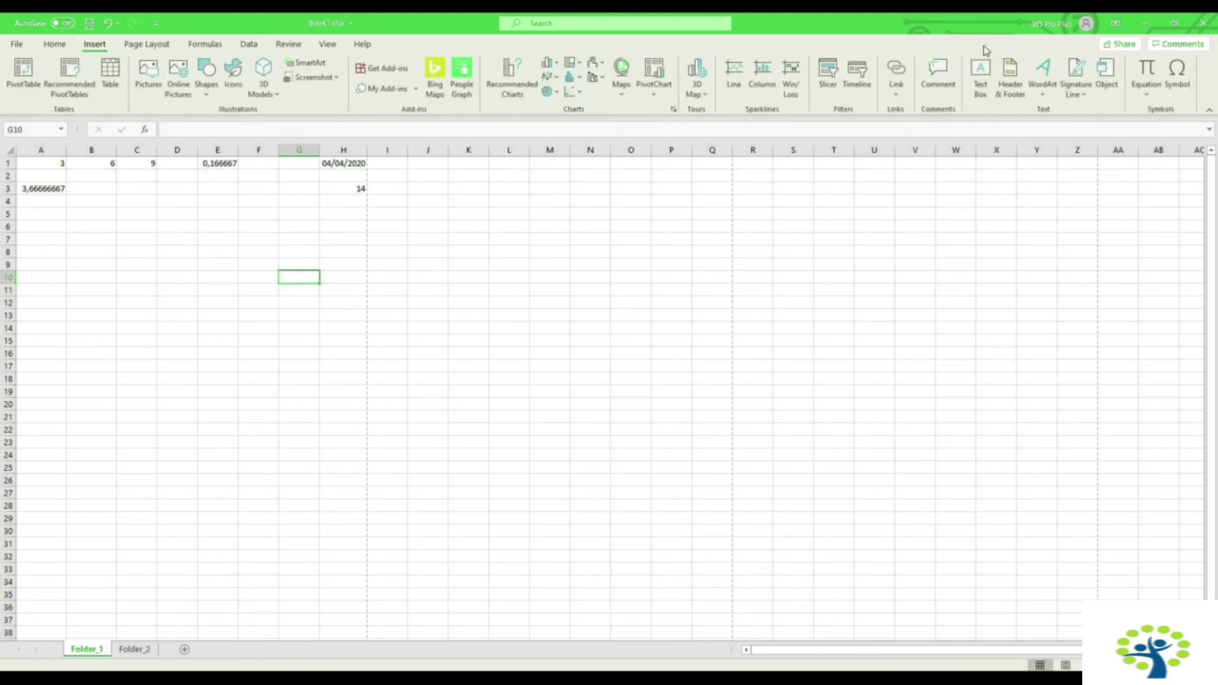
pyautogui.click(1001, 92)
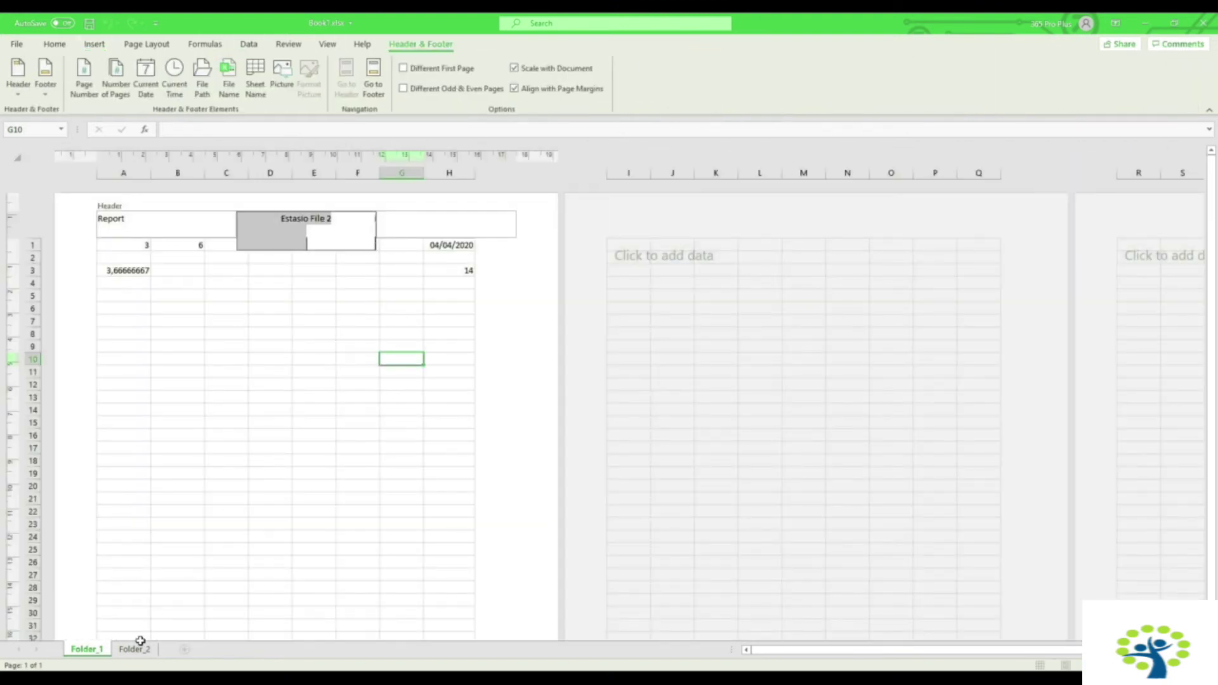
pyautogui.click(140, 648)
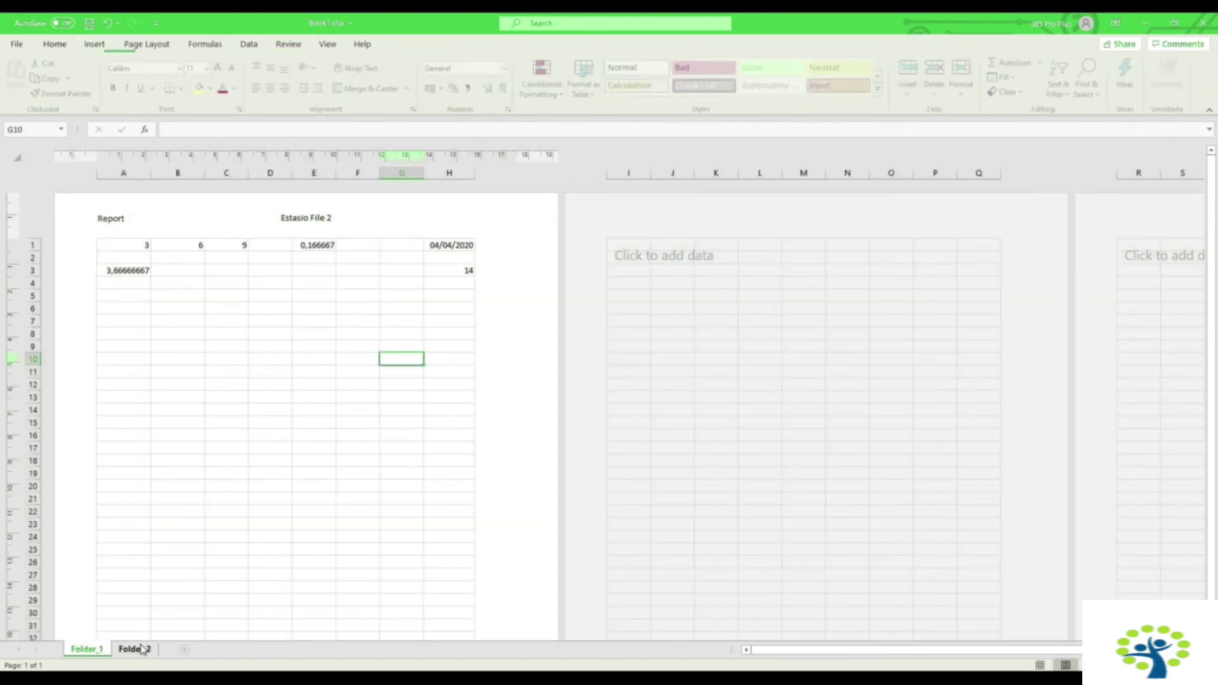
pyautogui.click(99, 650)
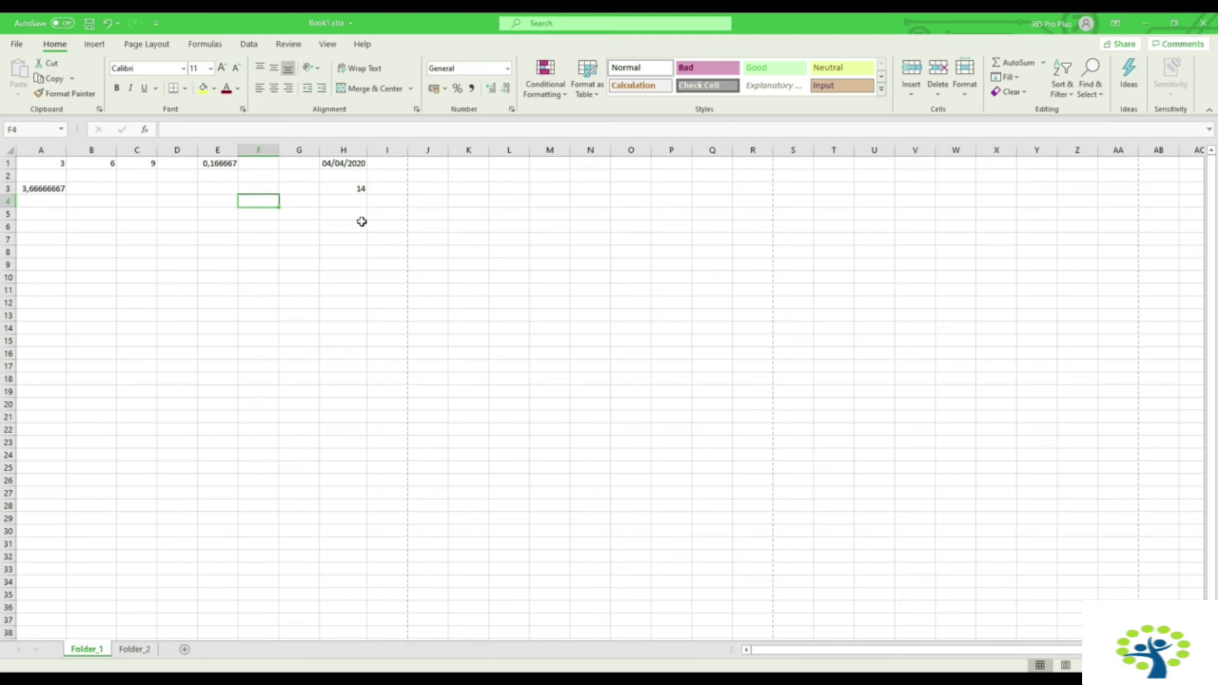
# Step: Clear the contents of cells A1:H6 on the Folder_1 sheet
pyautogui.moveTo(362, 221); pyautogui.dragTo(29, 169)
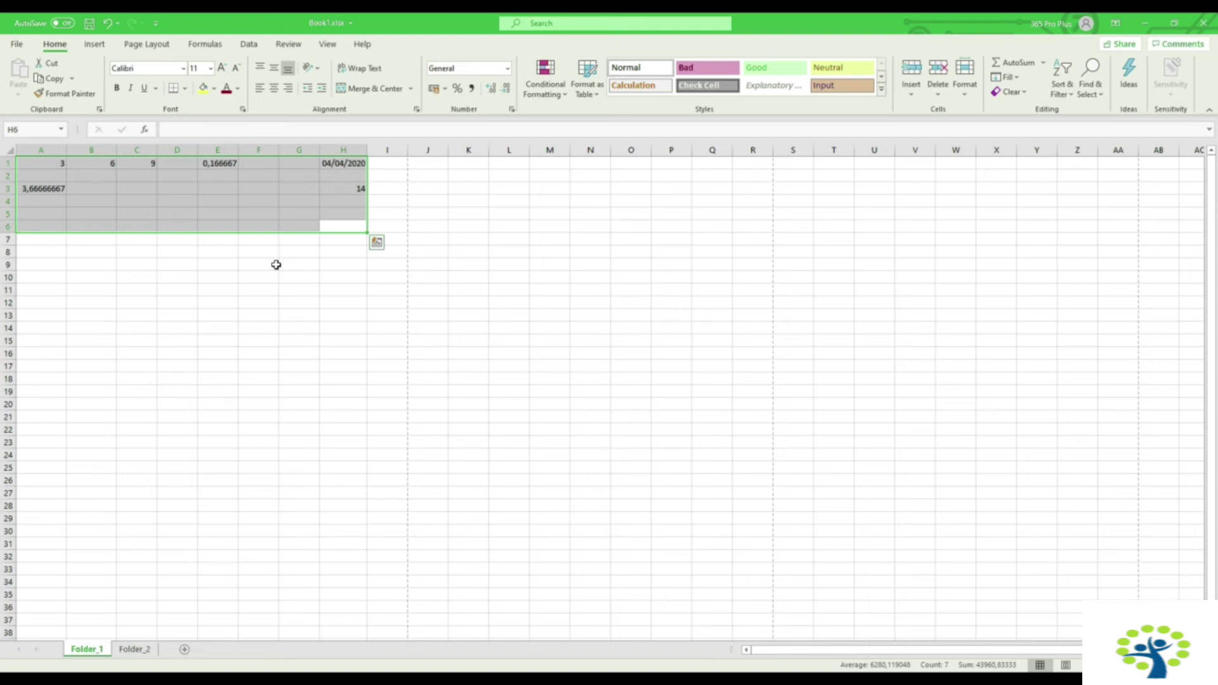
pyautogui.press('Delete')
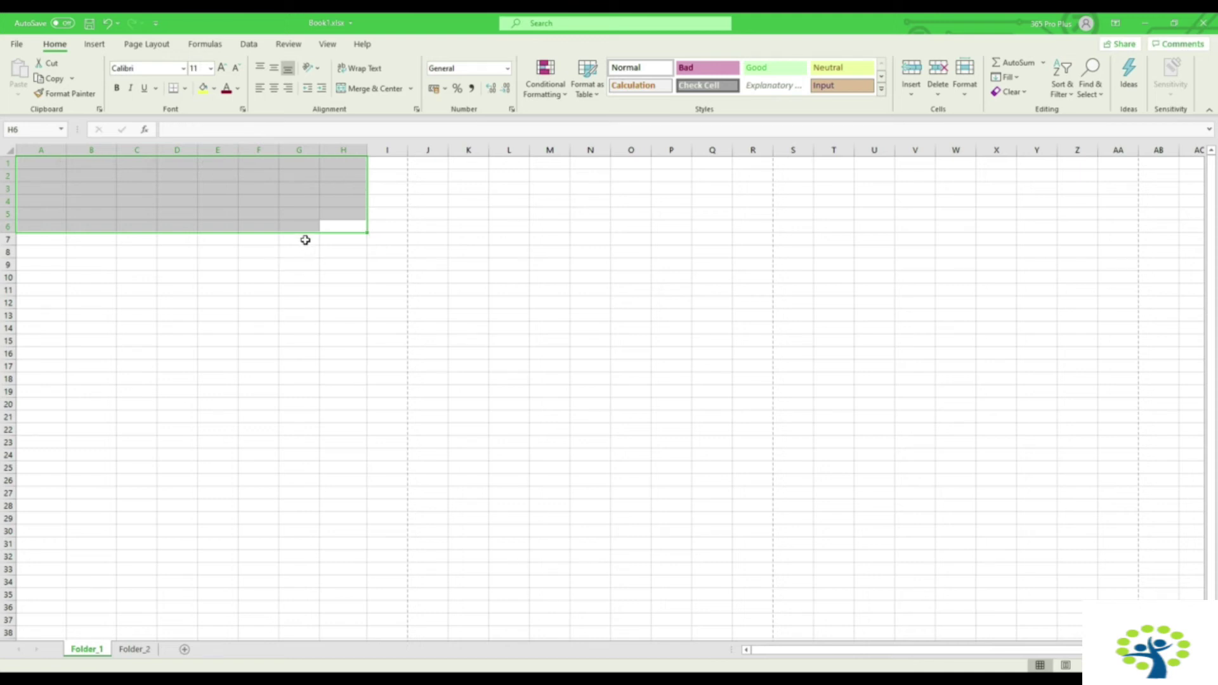
pyautogui.click(280, 226)
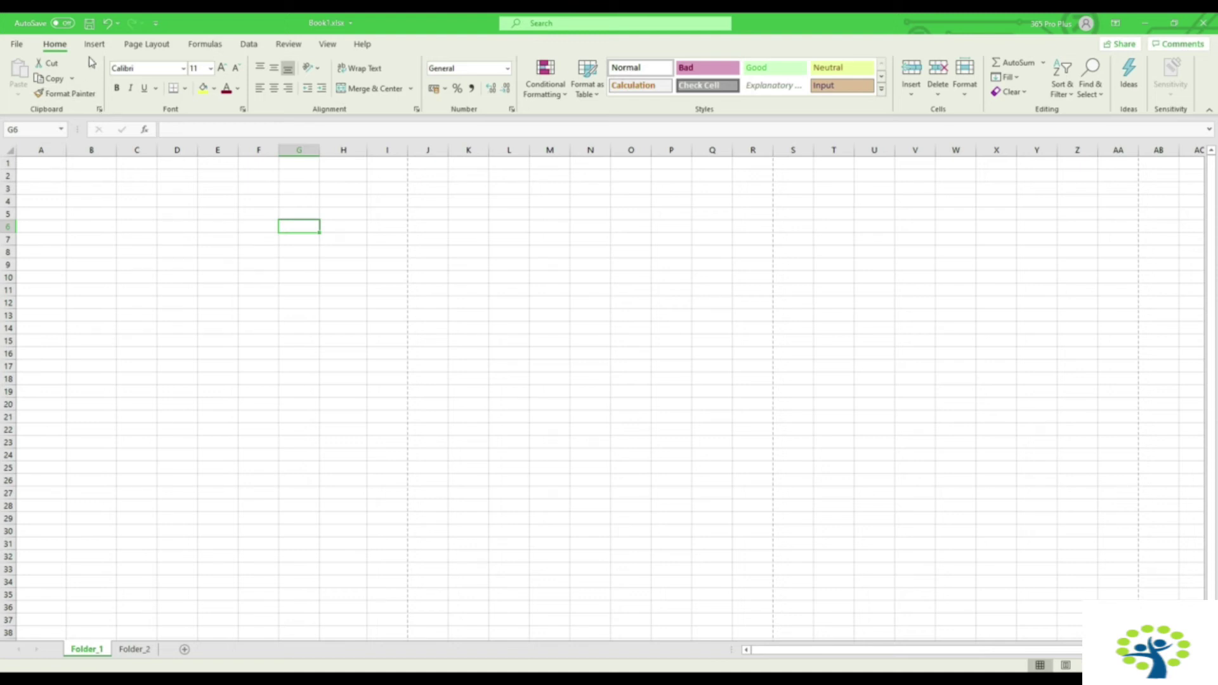
# Step: Enter the cities Milan, Florence, Rome, Turin and Venice in cells A1 to A5 of Folder_1
pyautogui.click(49, 161)
pyautogui.write('000')
pyautogui.press('BackSpace')
pyautogui.press('BackSpace')
pyautogui.press('BackSpace')
pyautogui.write('Milan')
pyautogui.press('Return')
pyautogui.write('Flore')
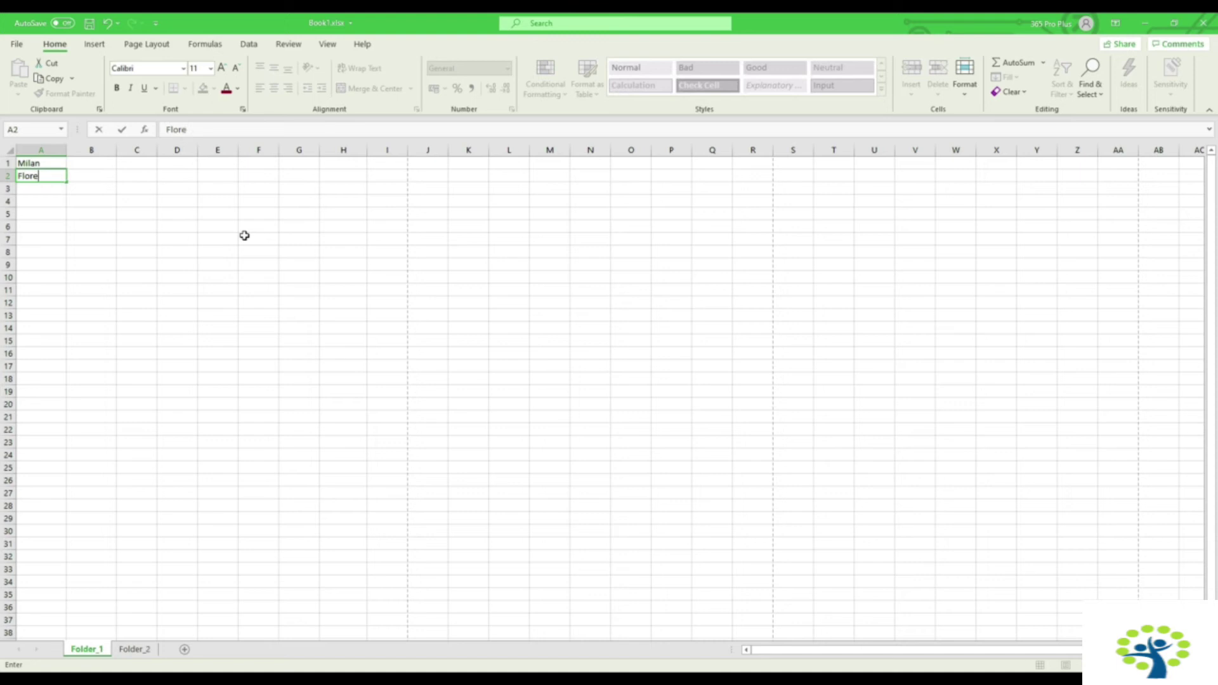
pyautogui.write('nce')
pyautogui.press('Return')
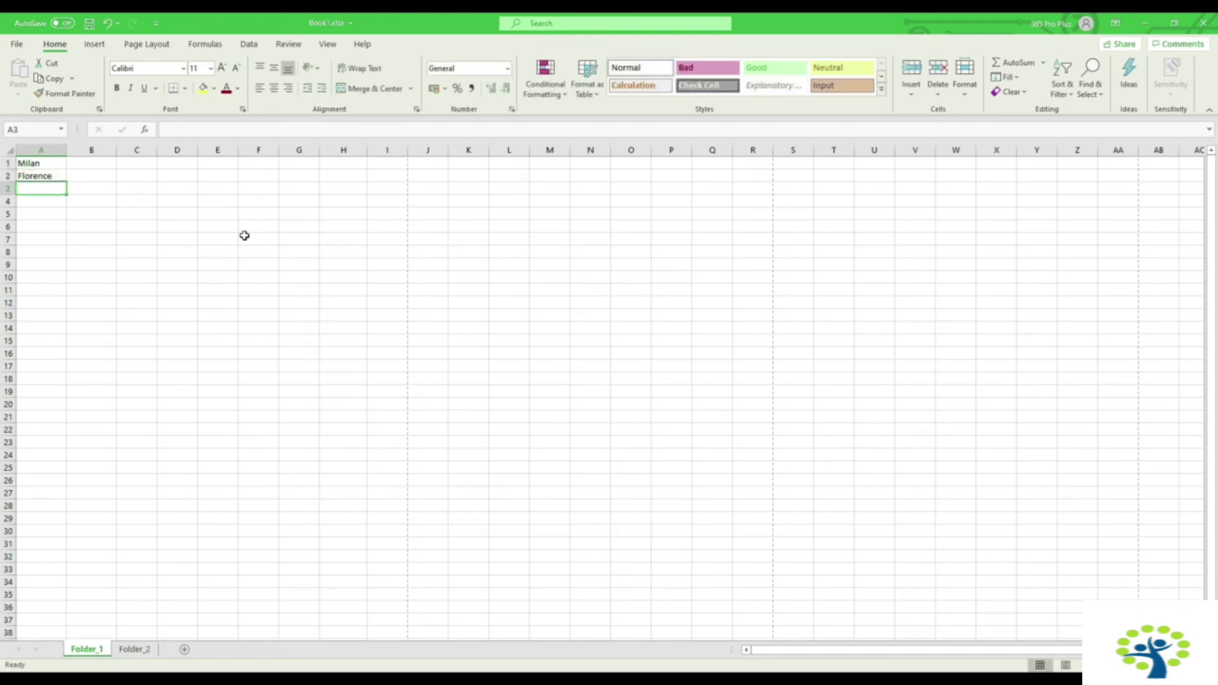
pyautogui.write('Ro')
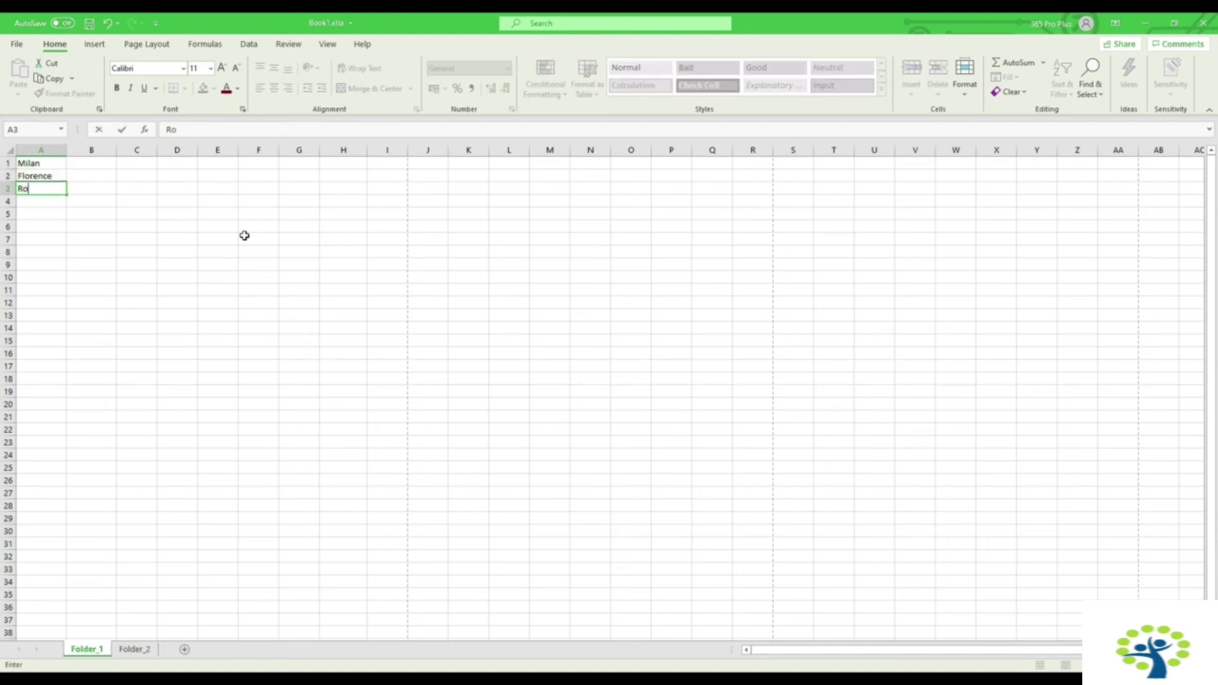
pyautogui.write('me')
pyautogui.press('Return')
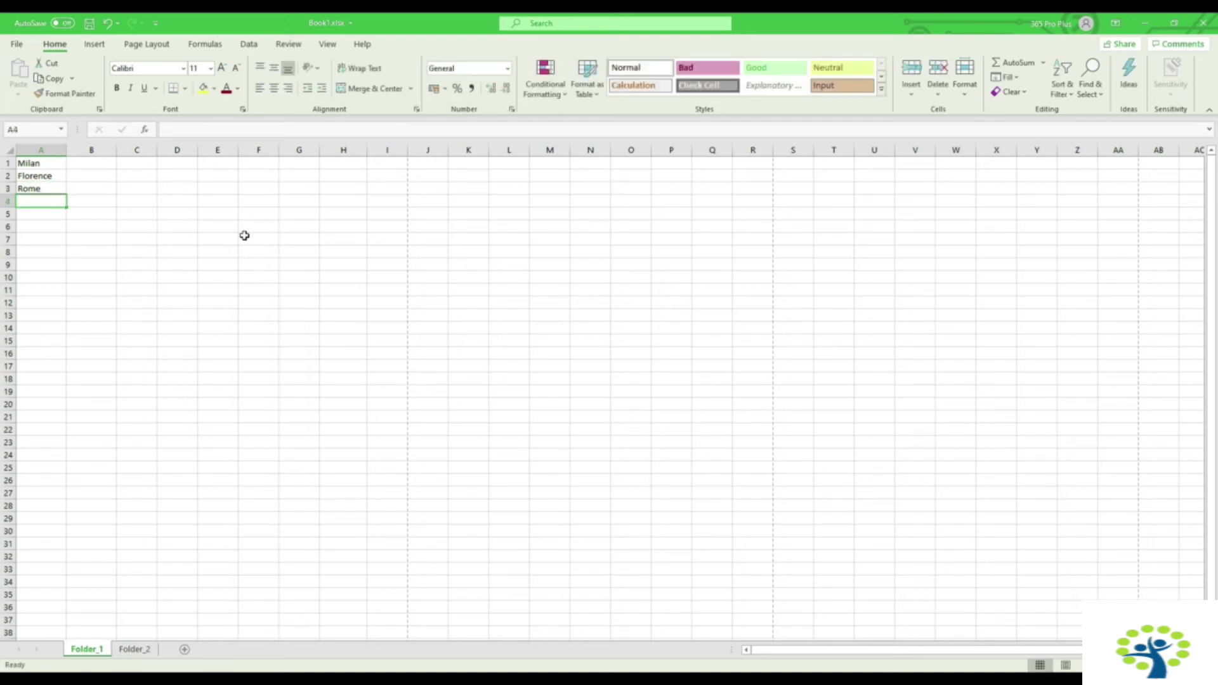
pyautogui.write('Turin')
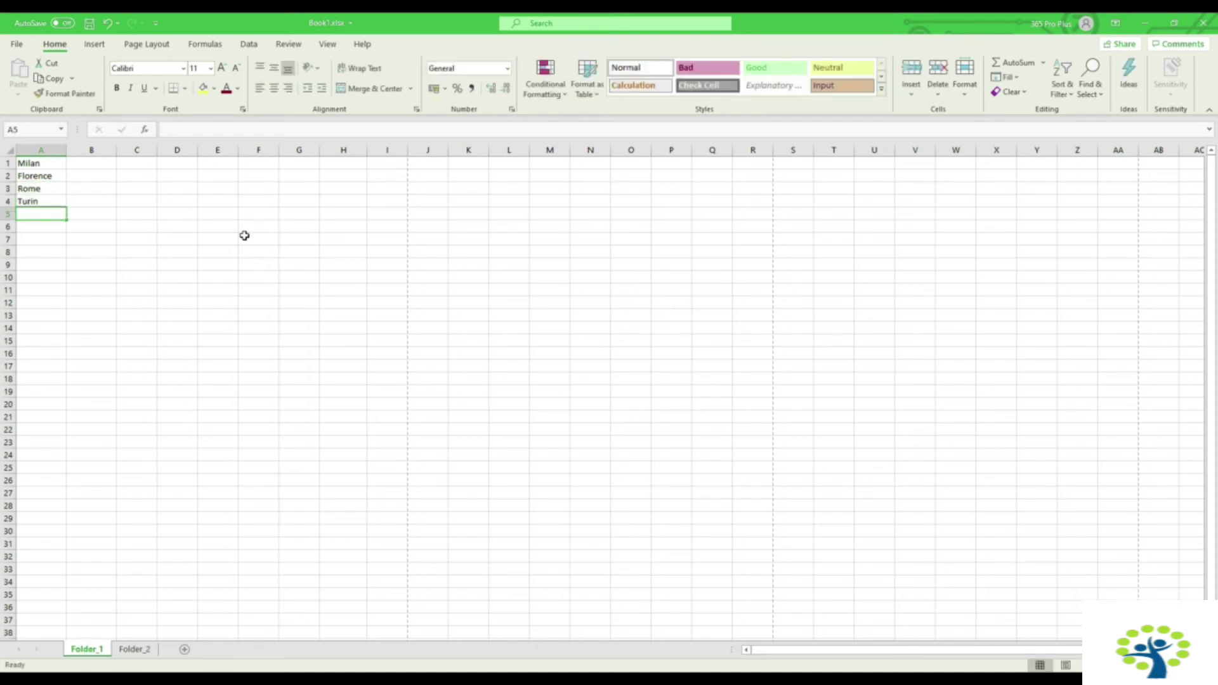
pyautogui.write('Venice')
pyautogui.press('Return')
# Step: Enter the cities Berlin, Munich, Stuttgart, Hamburg and Cologne in cells B1 to B5
pyautogui.press('Up')
pyautogui.press('Up')
pyautogui.press('Up')
pyautogui.press('Up')
pyautogui.press('Up')
pyautogui.press('Right')
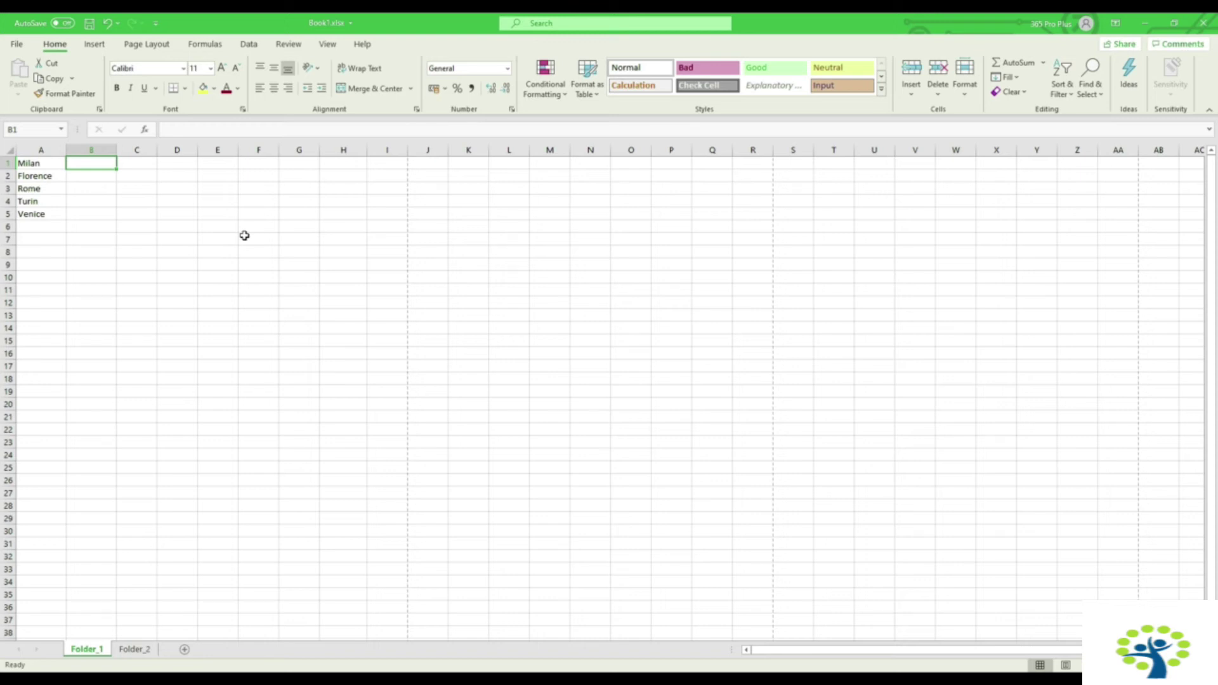
pyautogui.write('Berlin')
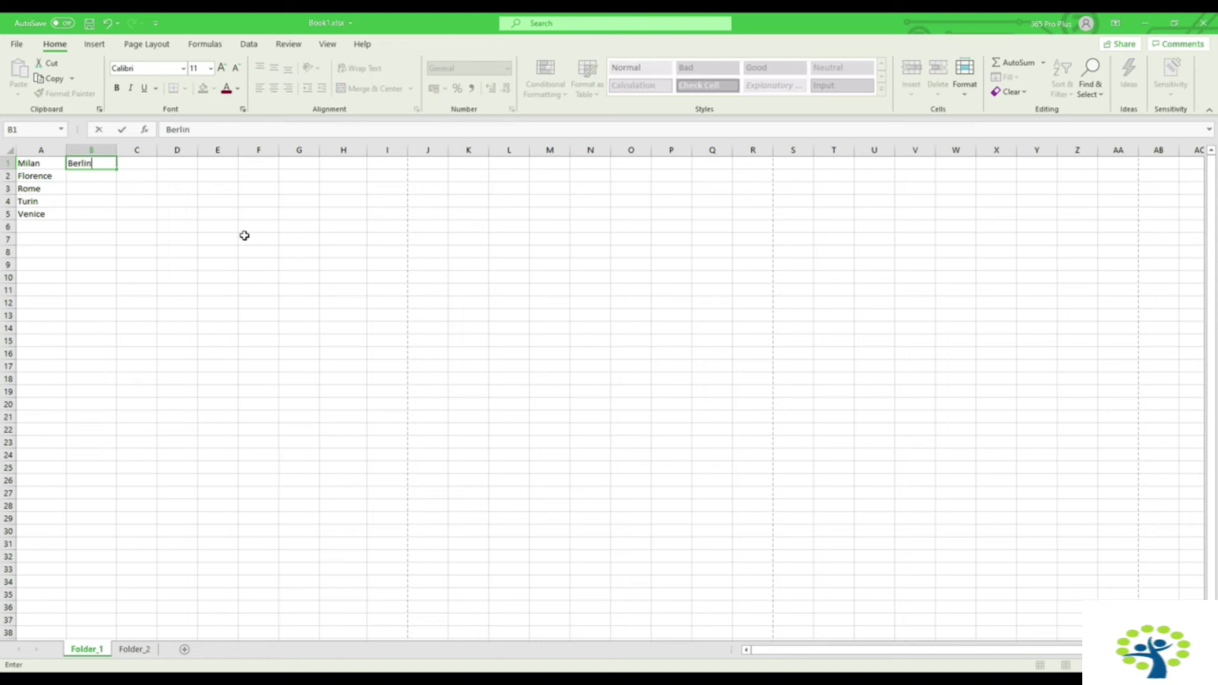
pyautogui.press('Return')
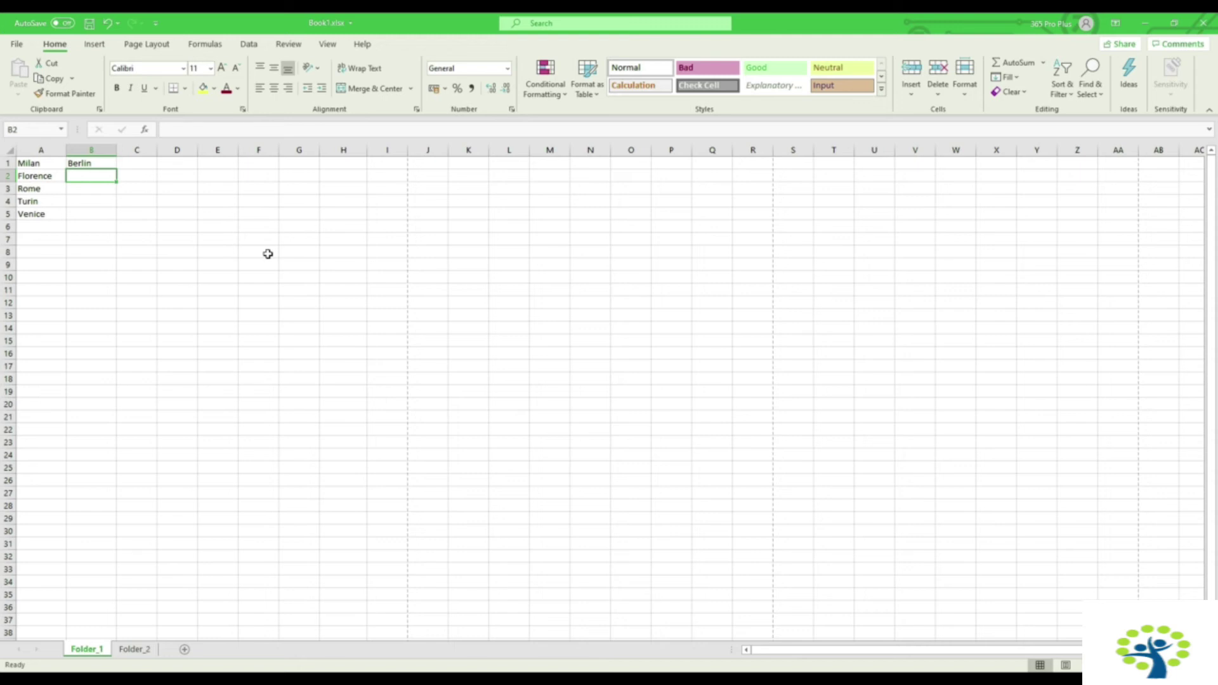
pyautogui.write('Munich')
pyautogui.press('Return')
pyautogui.write('St')
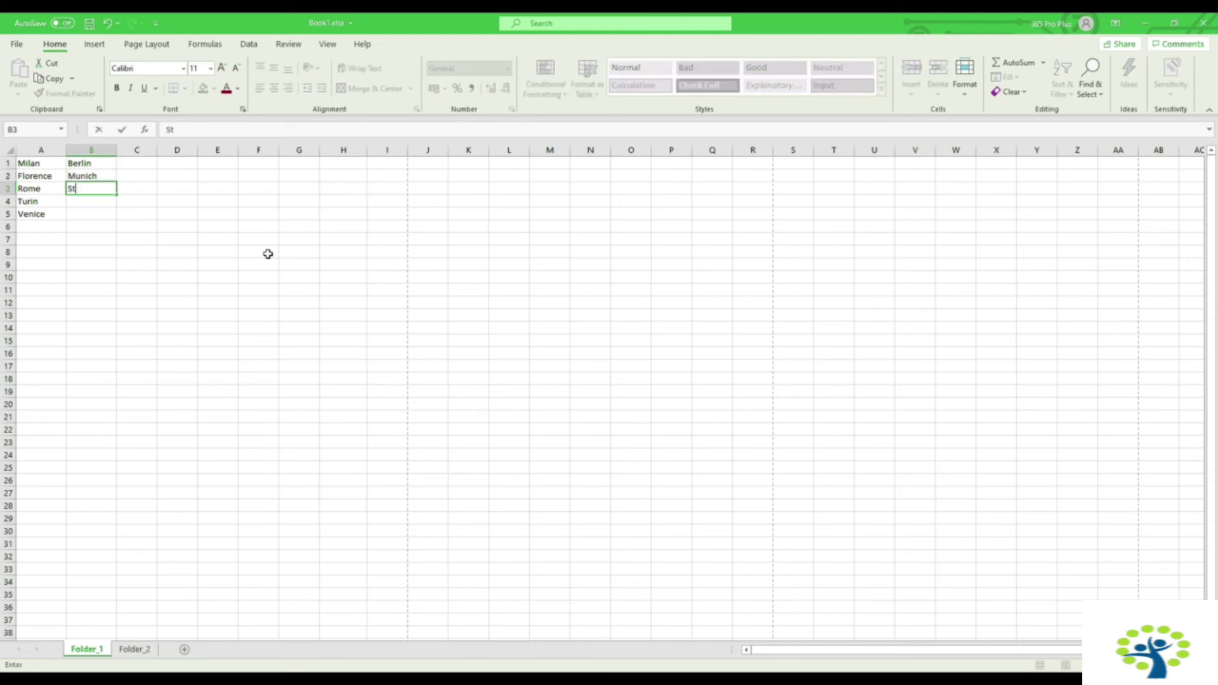
pyautogui.write('uttgart')
pyautogui.press('Return')
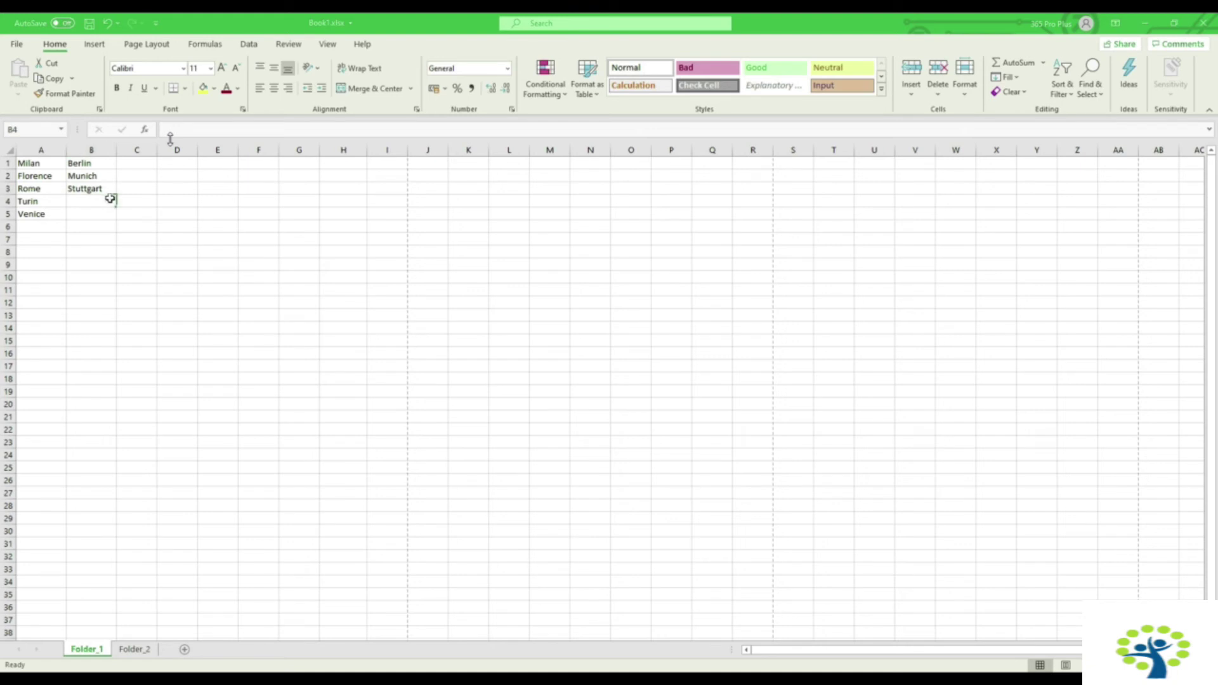
pyautogui.write('Hamburg')
pyautogui.press('Return')
pyautogui.write('Cologne')
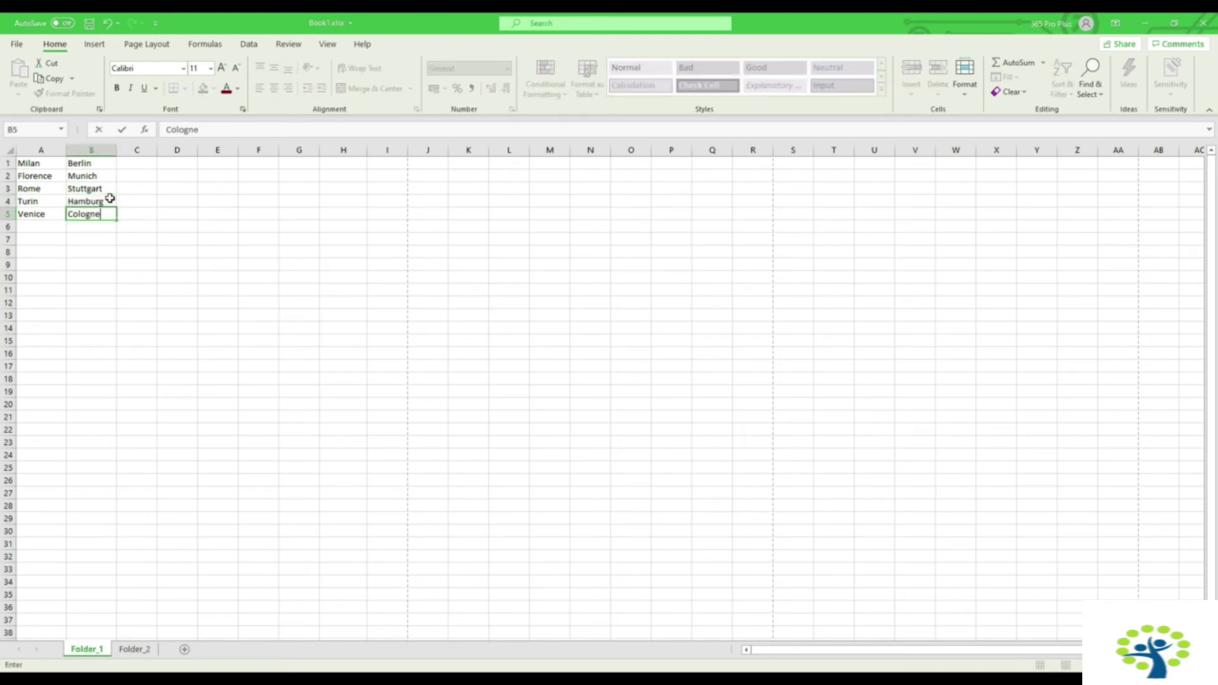
pyautogui.hotkey('ctrl', 'Return')
# Step: Enter the cities New York, Washington, Phoenix, Miami and Philadelphia in cells C1 to C5
pyautogui.press('Up')
pyautogui.press('Up')
pyautogui.press('Up')
pyautogui.press('Up')
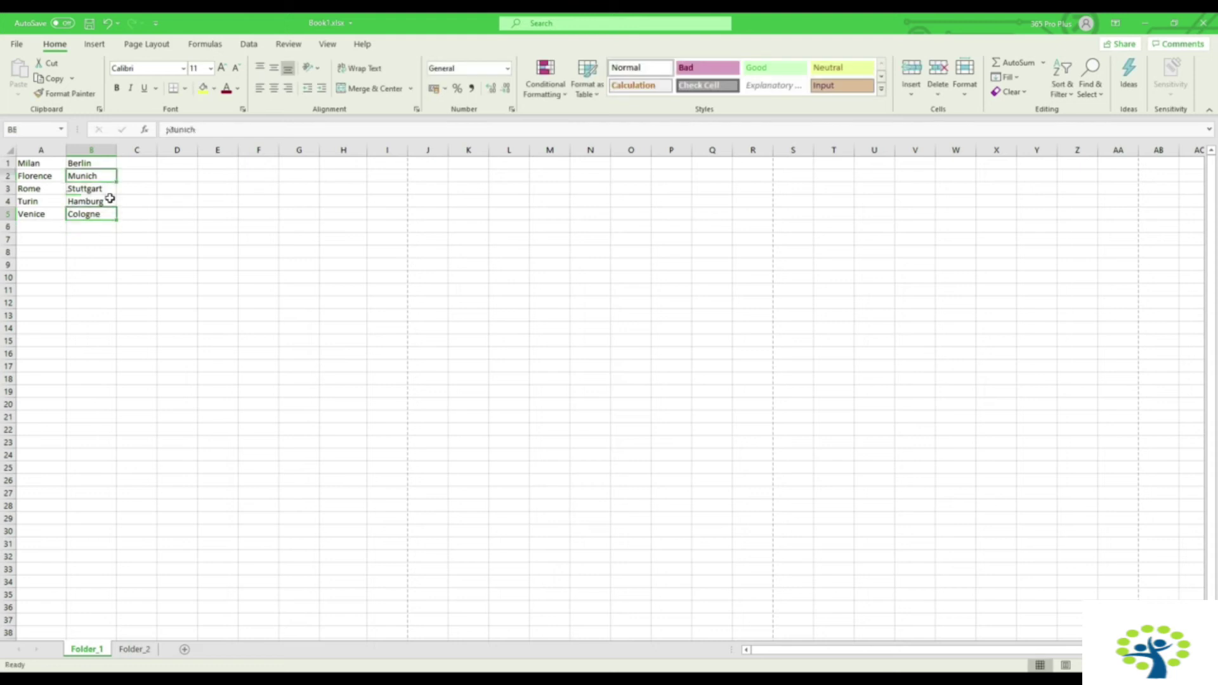
pyautogui.press('Right')
pyautogui.write('N')
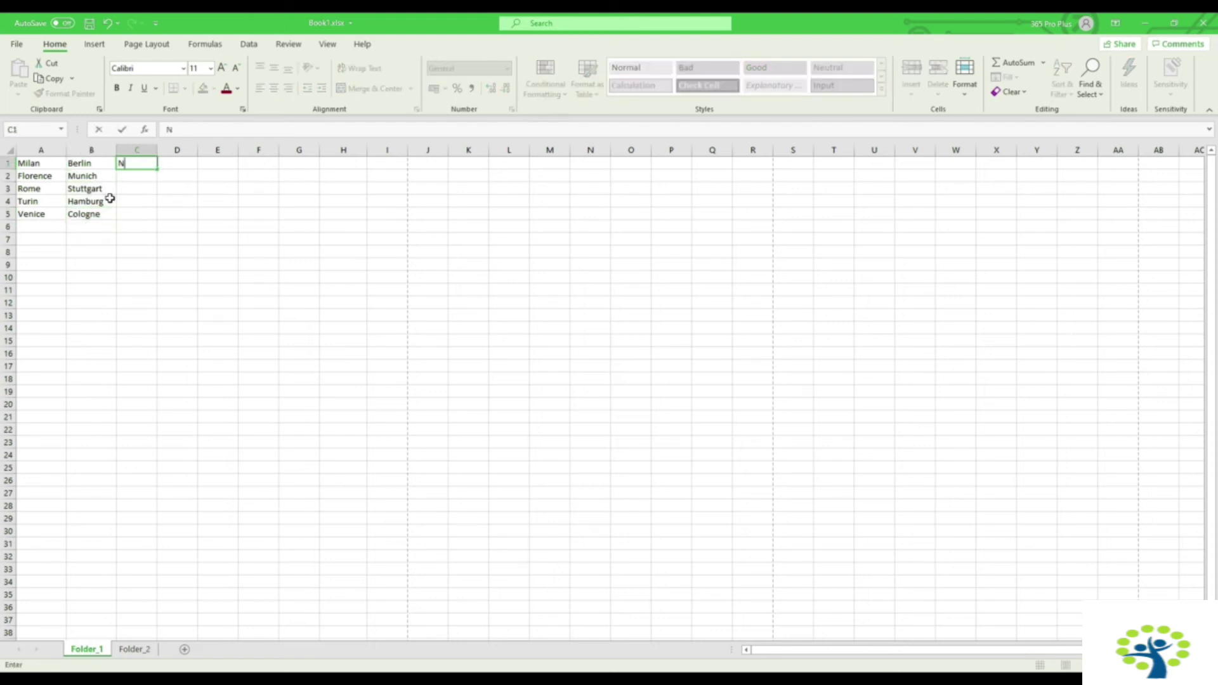
pyautogui.write('ew York')
pyautogui.press('Return')
pyautogui.write('Washington')
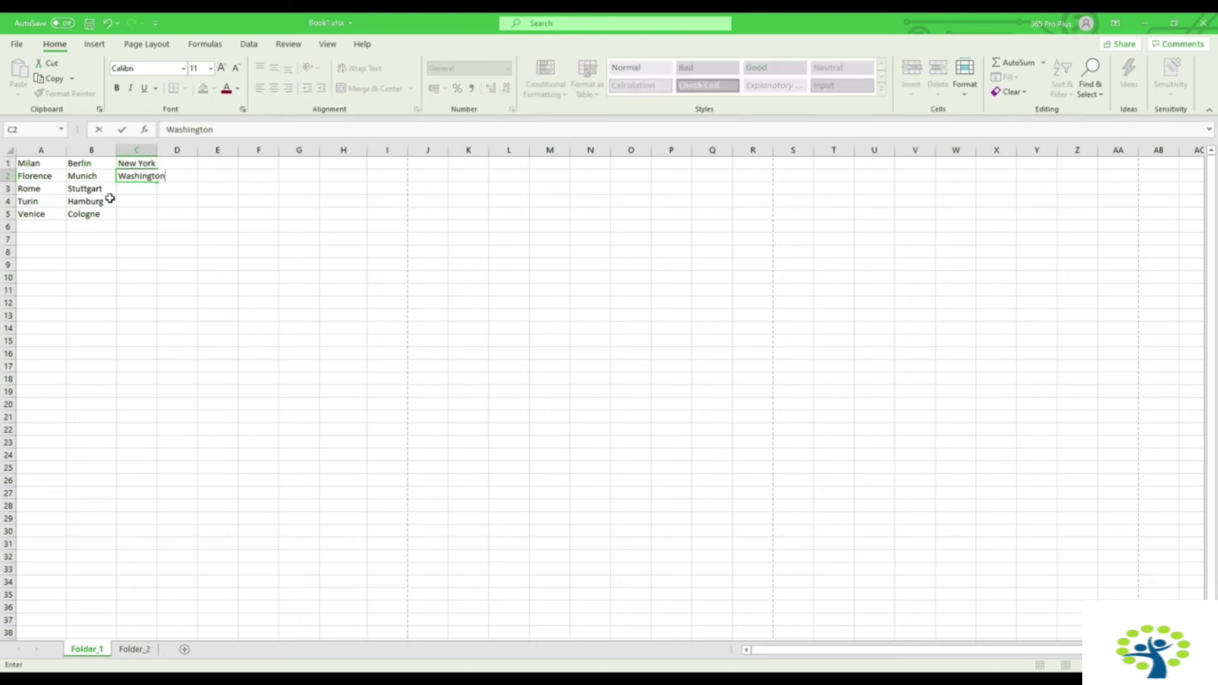
pyautogui.press('Return')
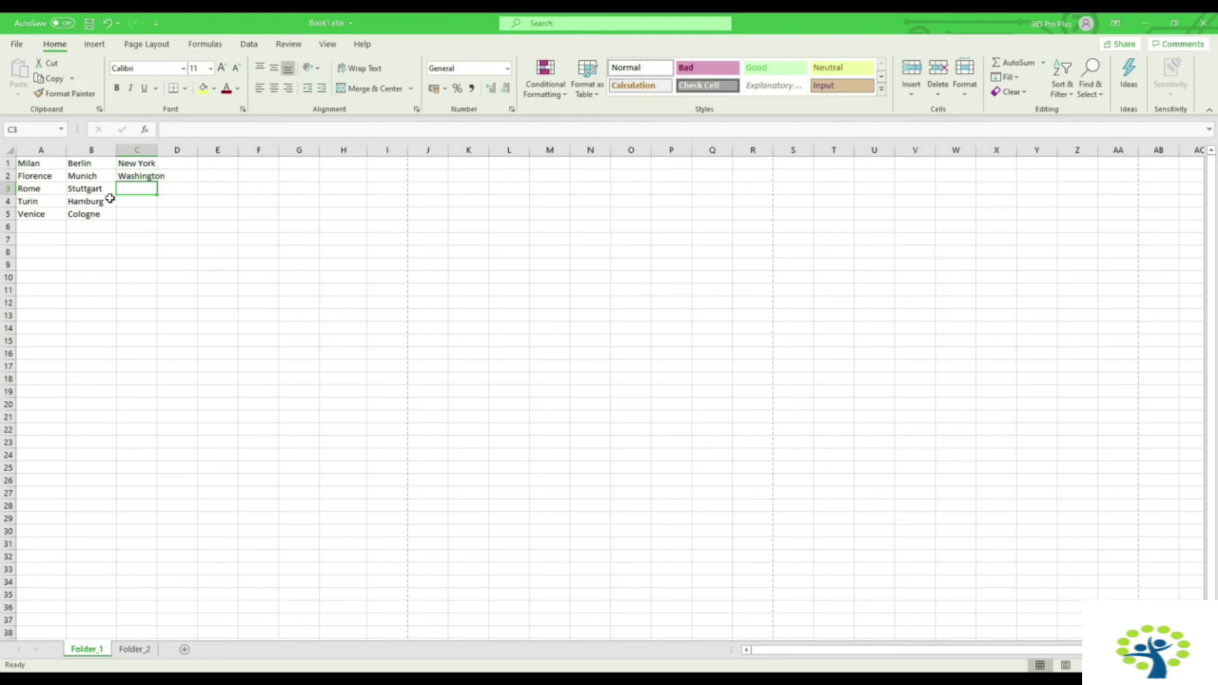
pyautogui.write('Phioe')
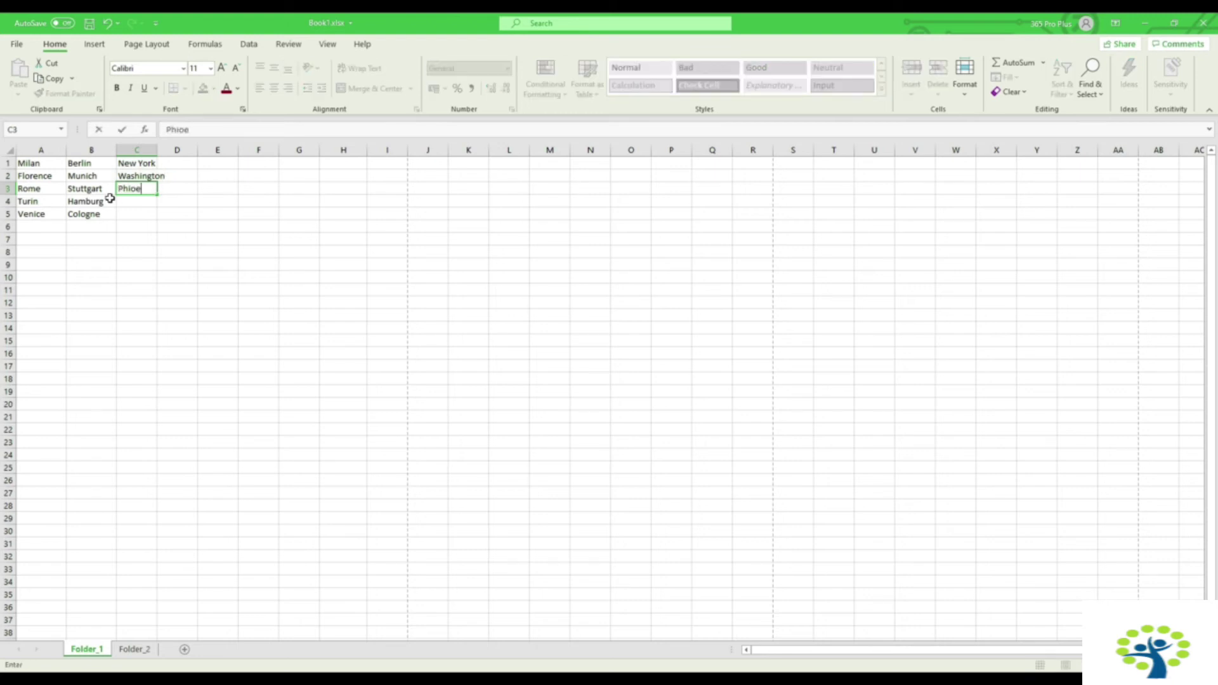
pyautogui.write('nix')
pyautogui.press('Return')
pyautogui.write('Miami')
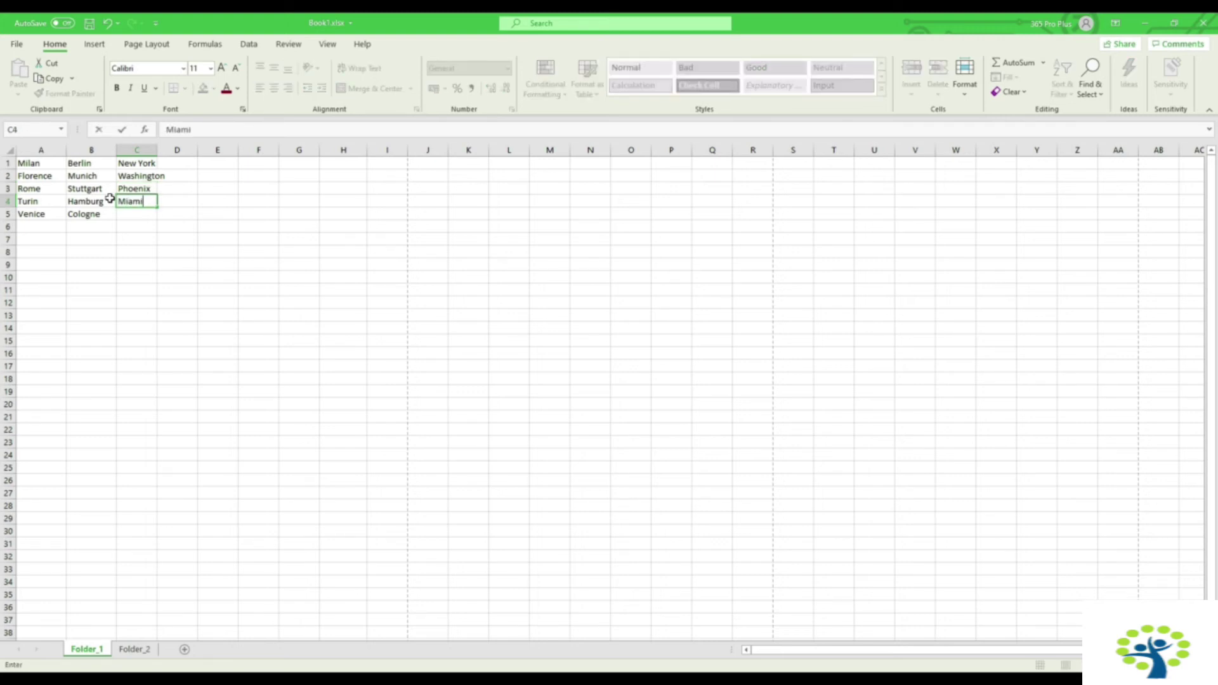
pyautogui.press('Return')
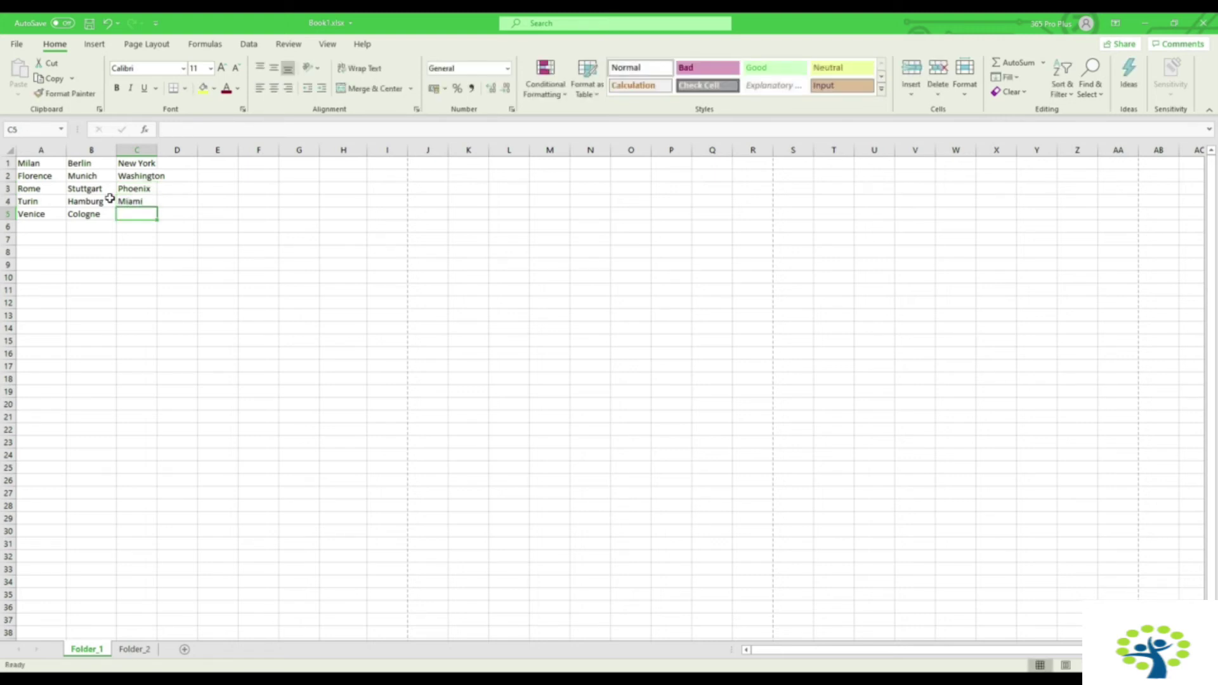
pyautogui.write('Philadelphia')
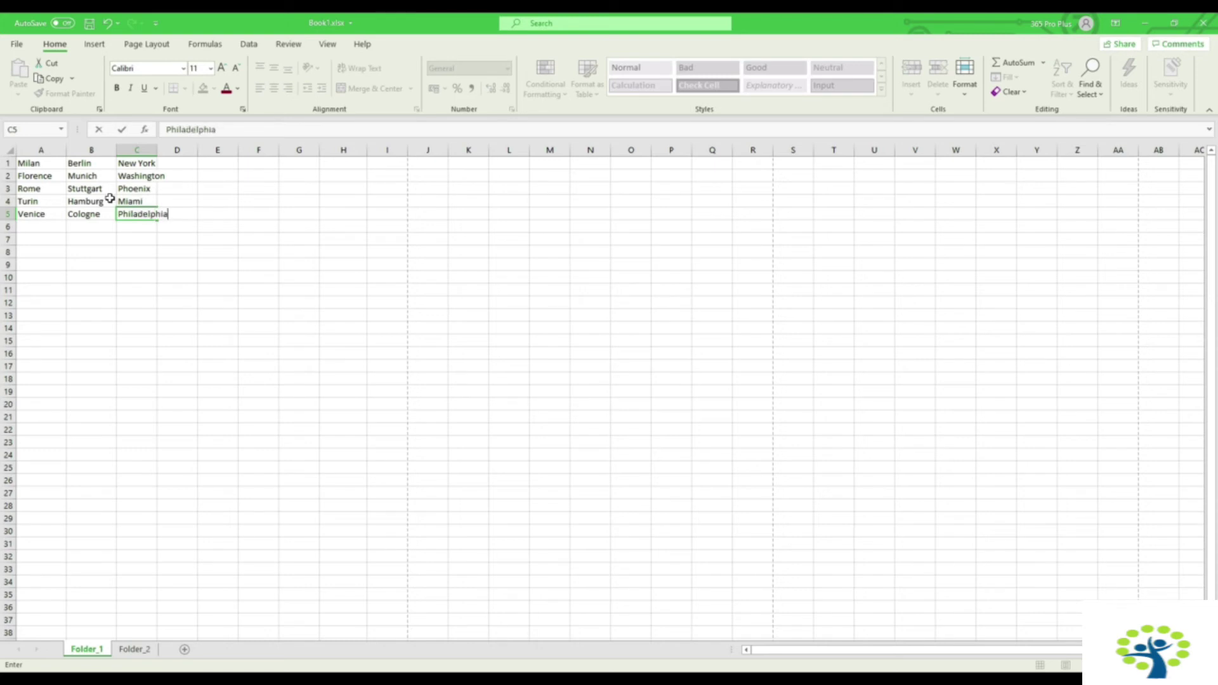
pyautogui.press('Return')
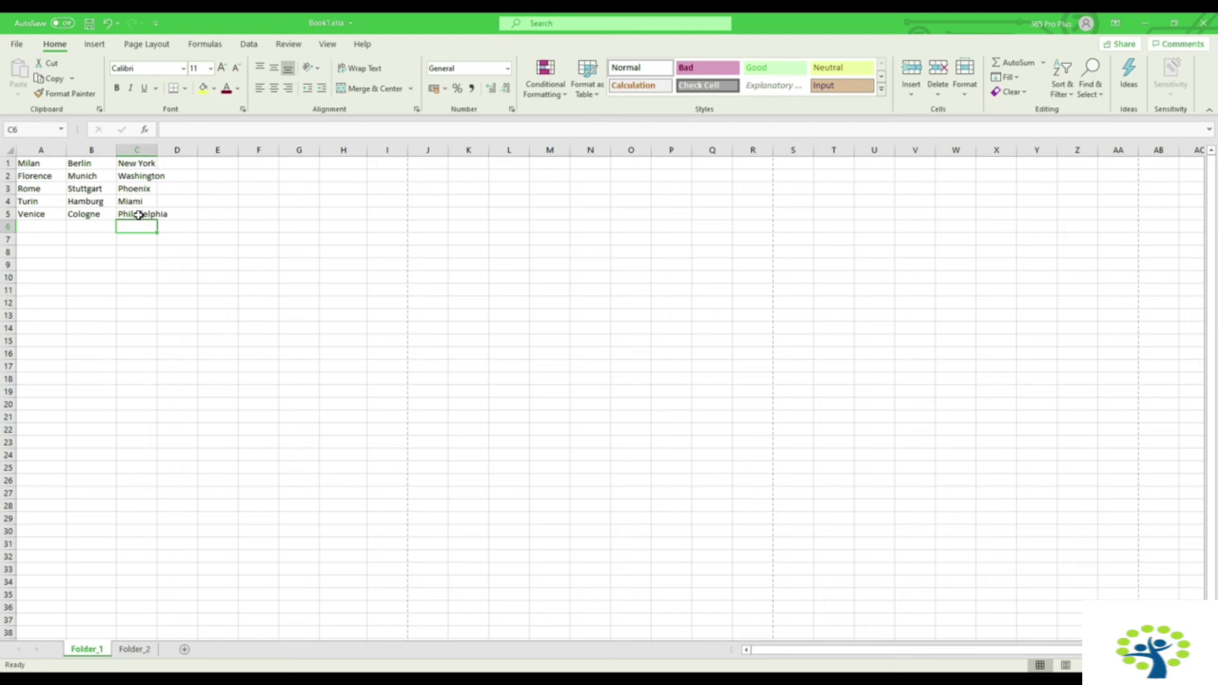
# Step: Convert the city range A1:C5 into a table without marking its first row as headers, and dismiss the data ideas suggestion
pyautogui.moveTo(138, 214); pyautogui.dragTo(50, 166)
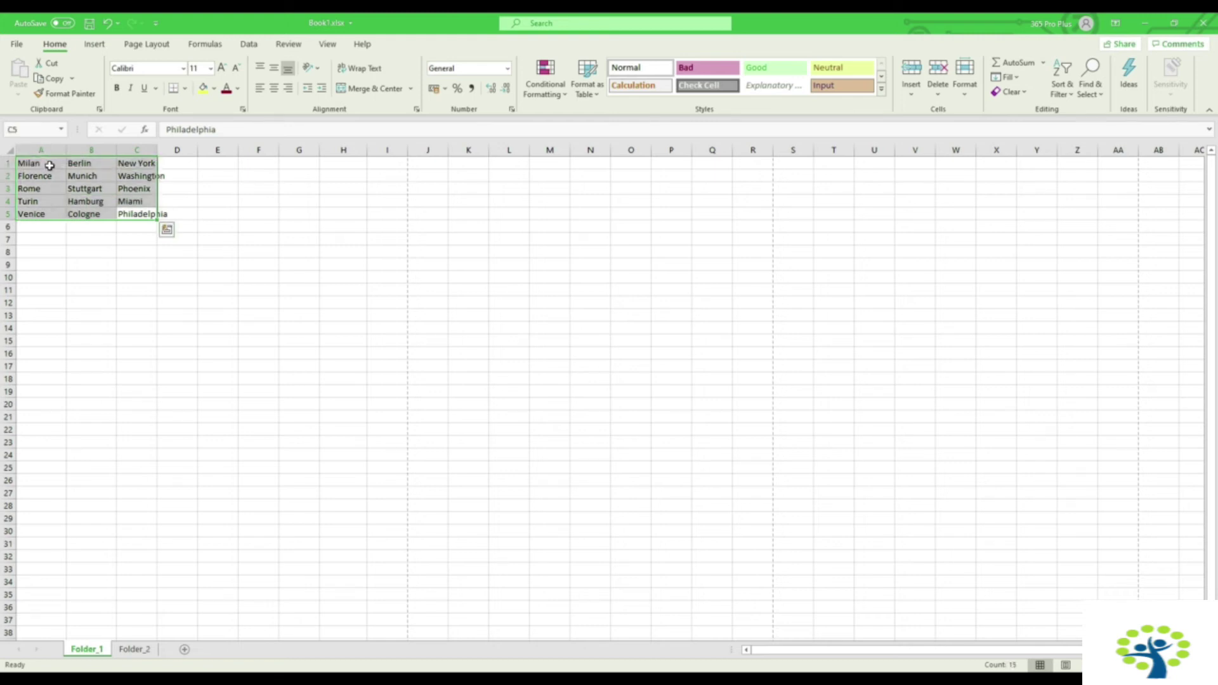
pyautogui.click(95, 44)
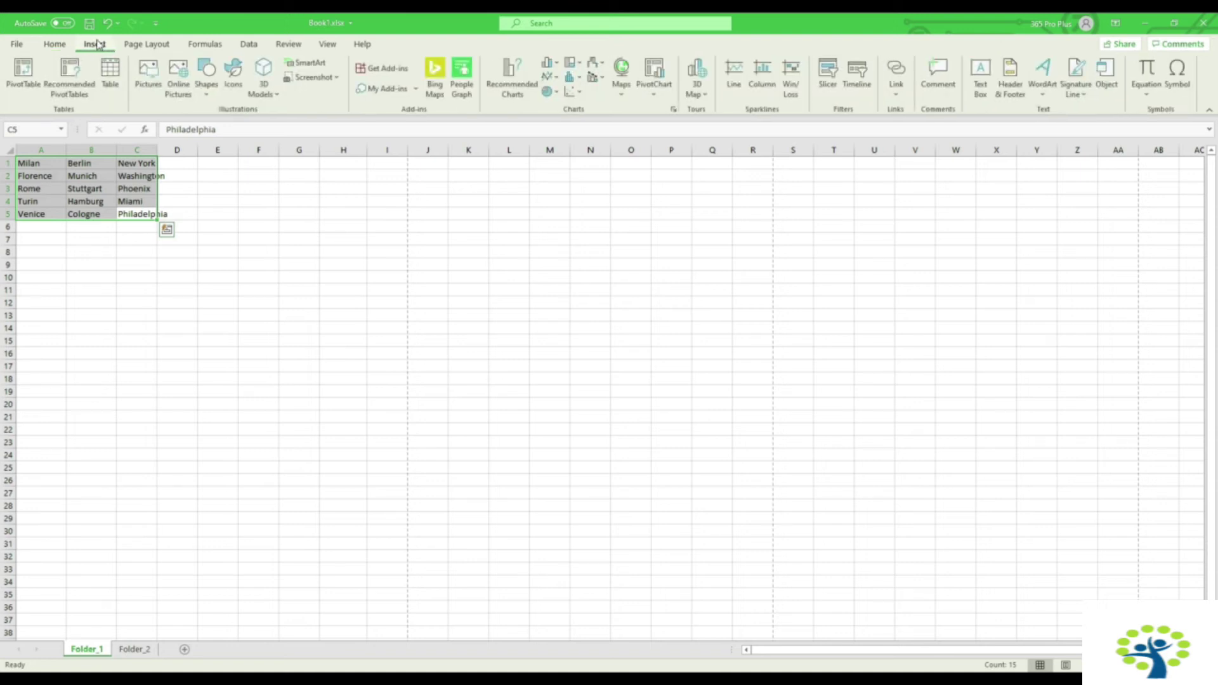
pyautogui.click(112, 76)
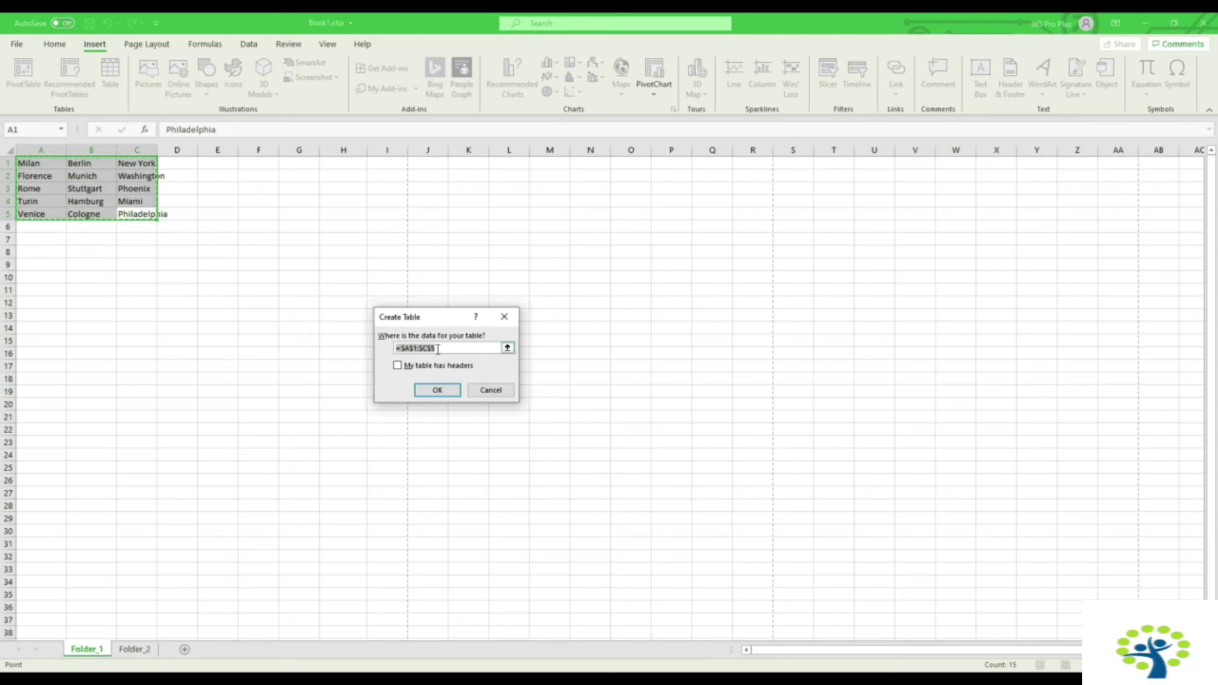
pyautogui.click(455, 391)
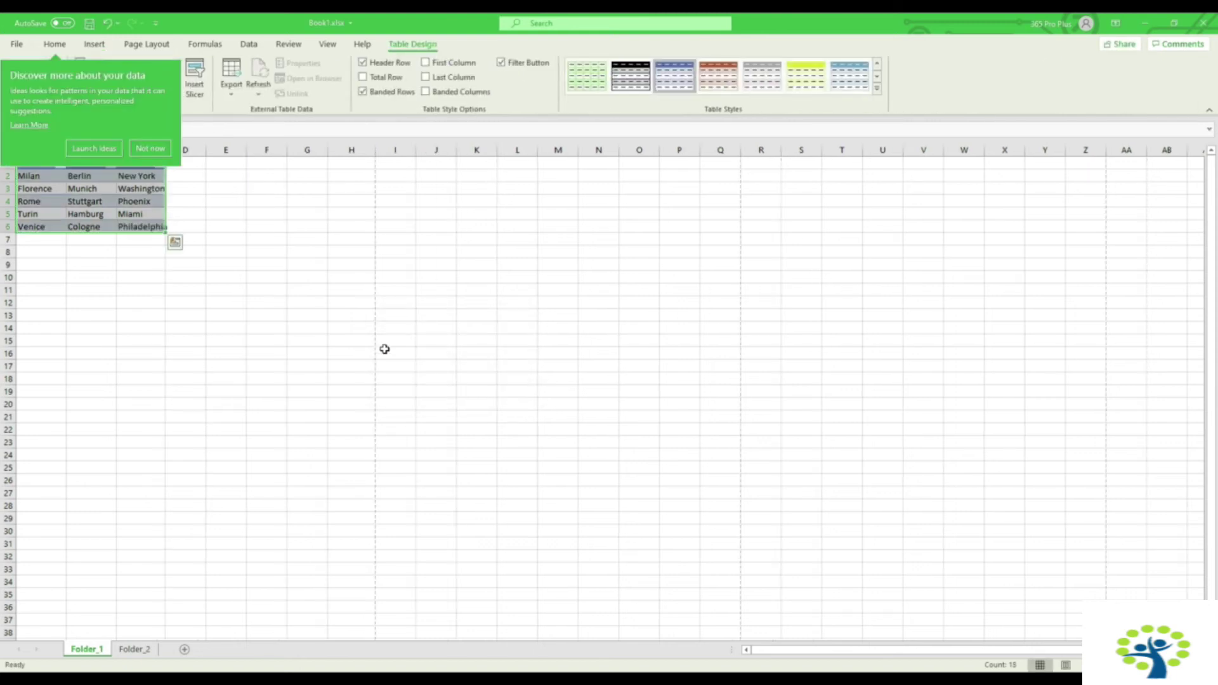
pyautogui.click(150, 149)
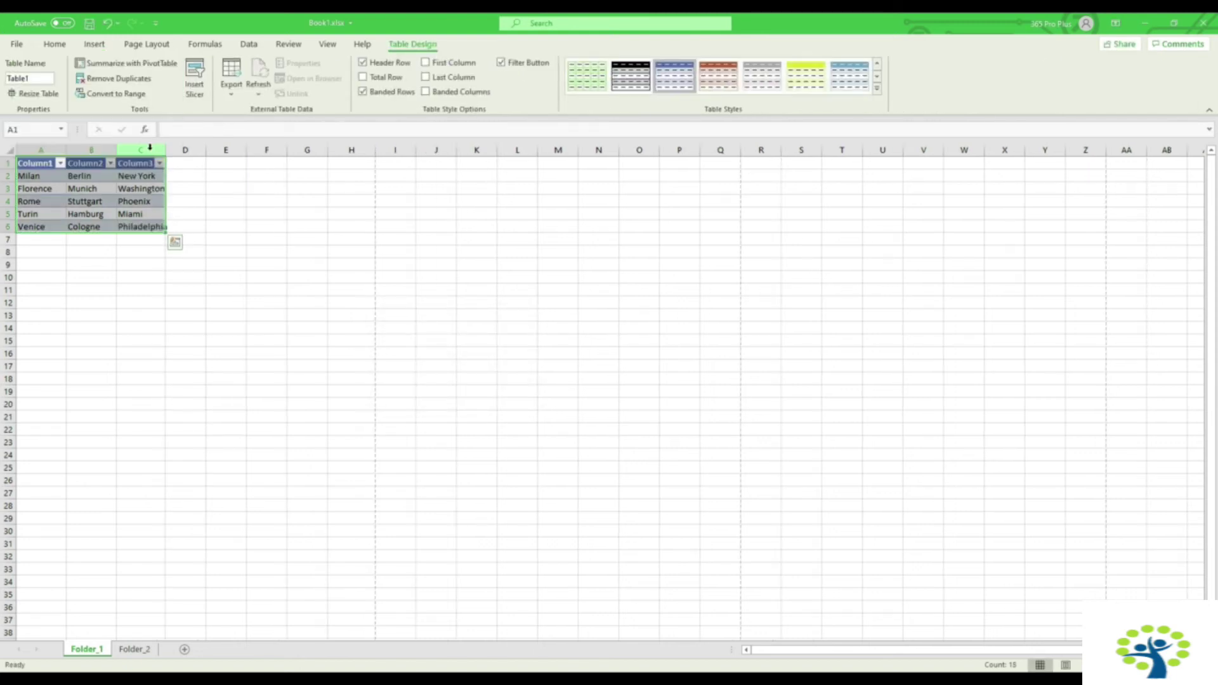
pyautogui.click(160, 214)
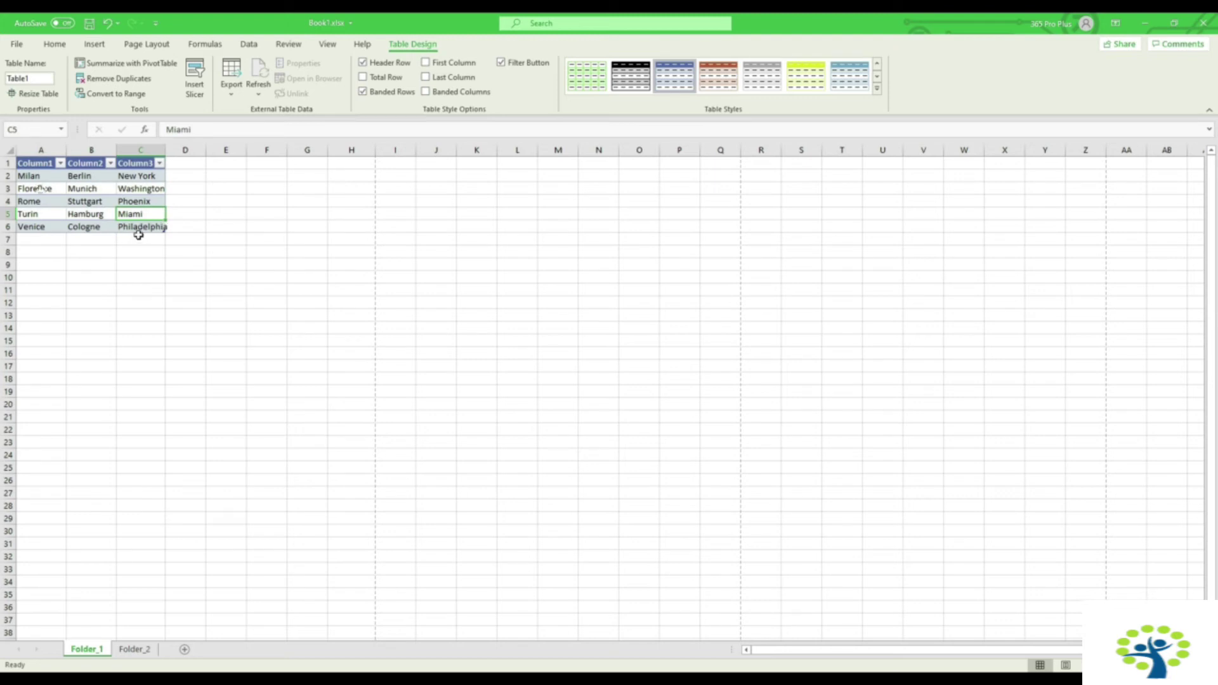
# Step: Rename the first two table column headers as Italy and Deutschland
pyautogui.click(36, 165)
pyautogui.write('It')
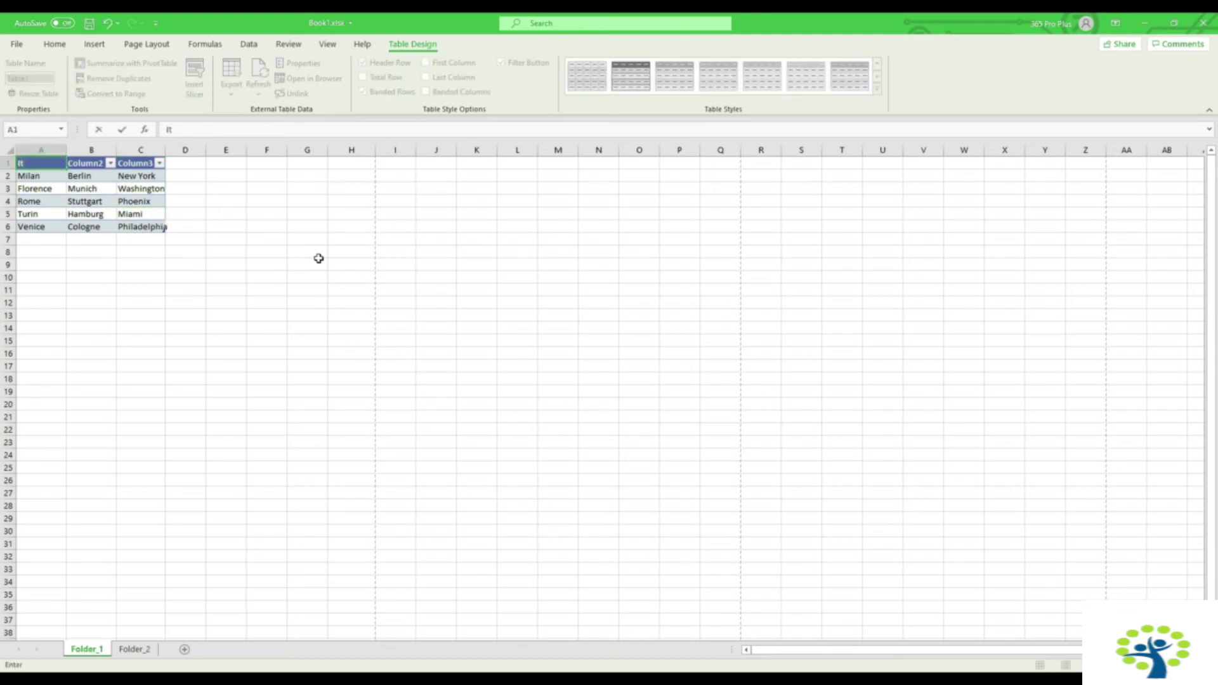
pyautogui.write('aly')
pyautogui.press('Return')
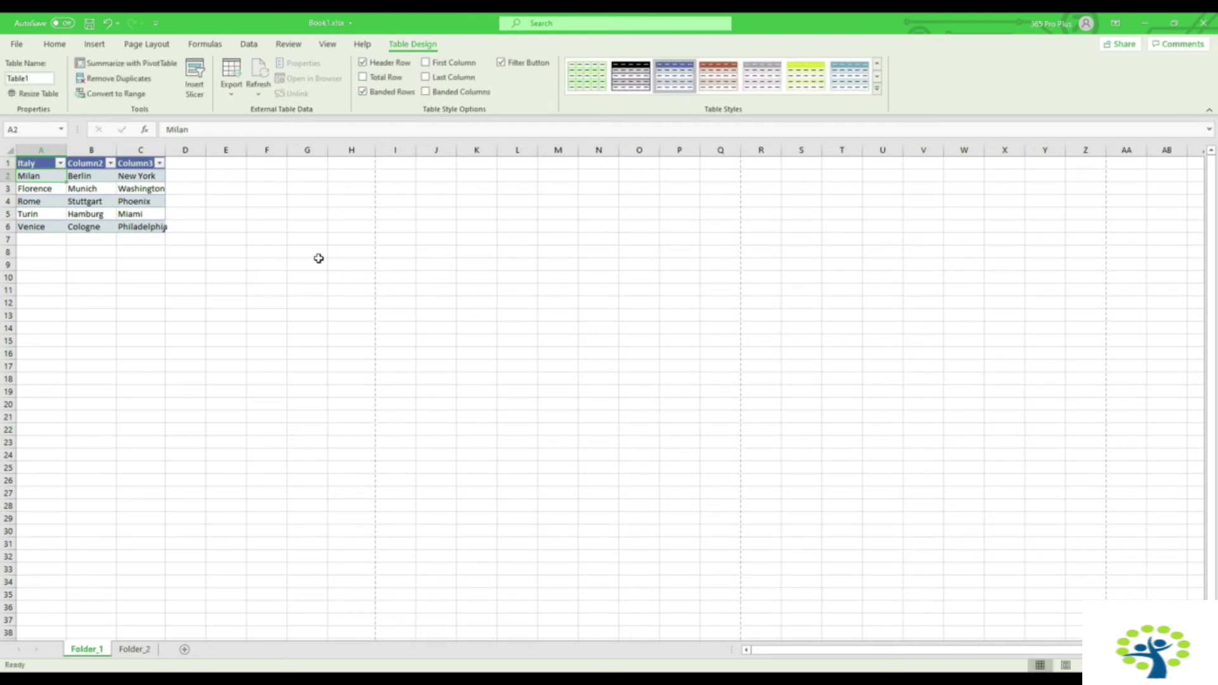
pyautogui.press('Up')
pyautogui.press('Right')
pyautogui.write('De')
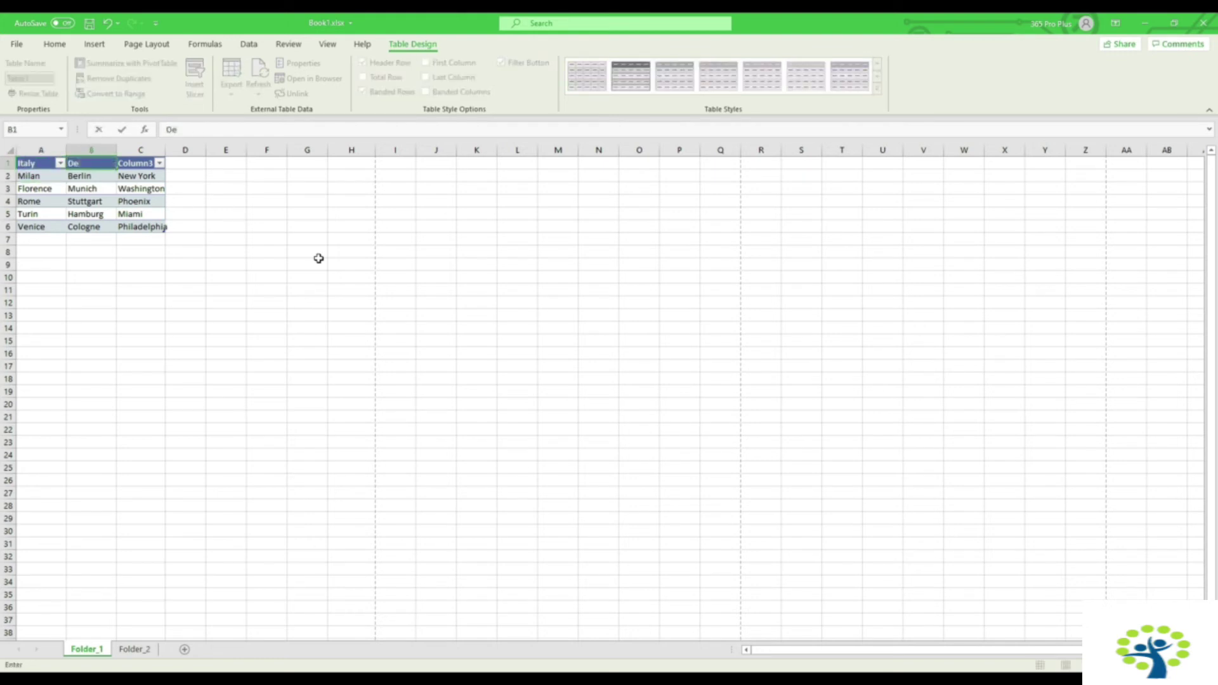
pyautogui.write('uts')
pyautogui.press('BackSpace')
pyautogui.write('tschland')
pyautogui.press('Tab')
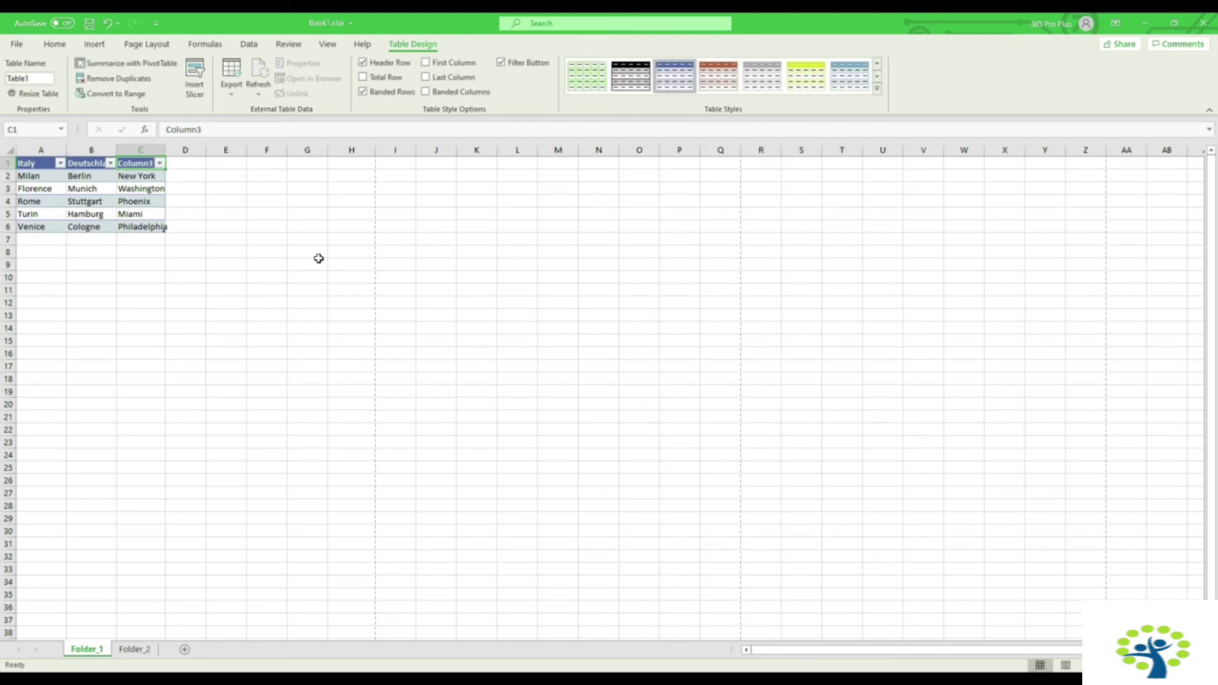
# Step: Rename the third table column header as U.S.A. and fit column B's width to its contents
pyautogui.write('U.S.A')
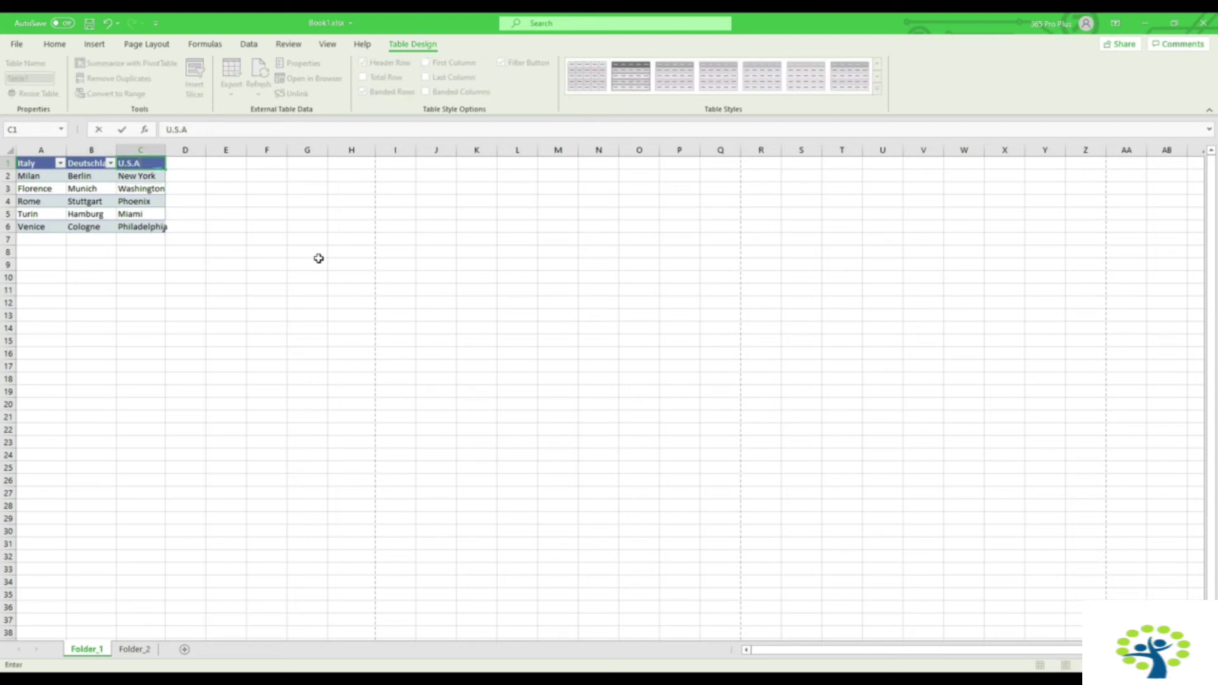
pyautogui.press('Return')
pyautogui.click(145, 166)
pyautogui.write('.')
pyautogui.press('Return')
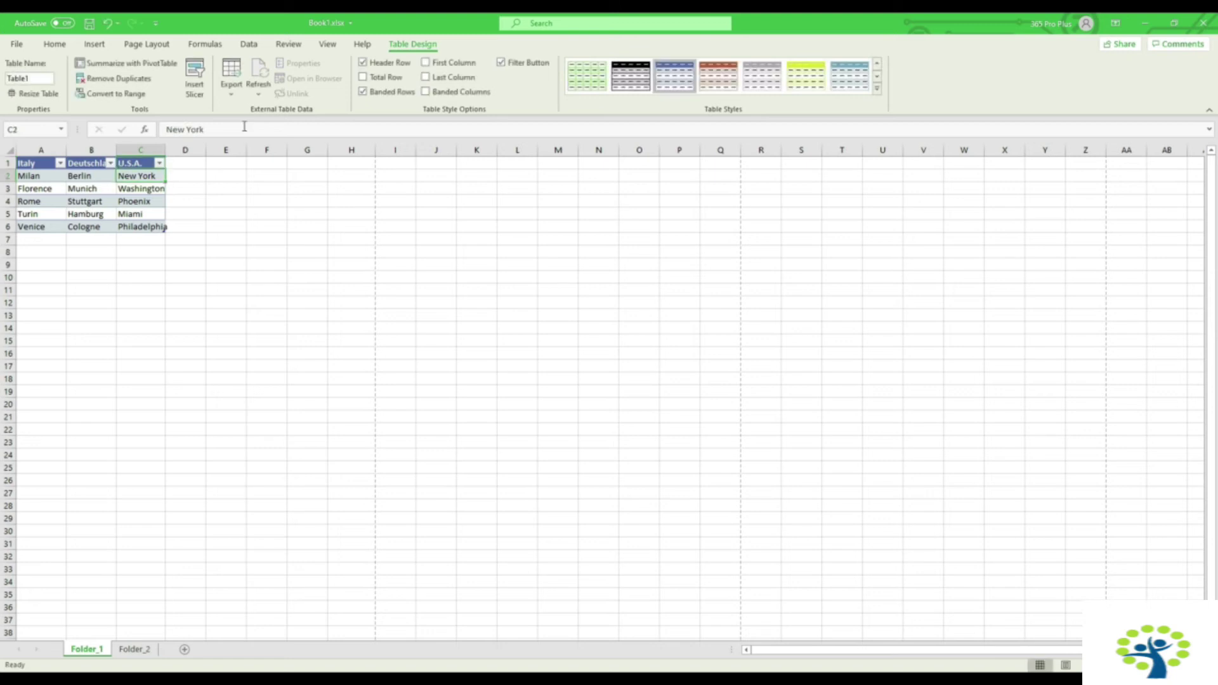
pyautogui.doubleClick(117, 148)
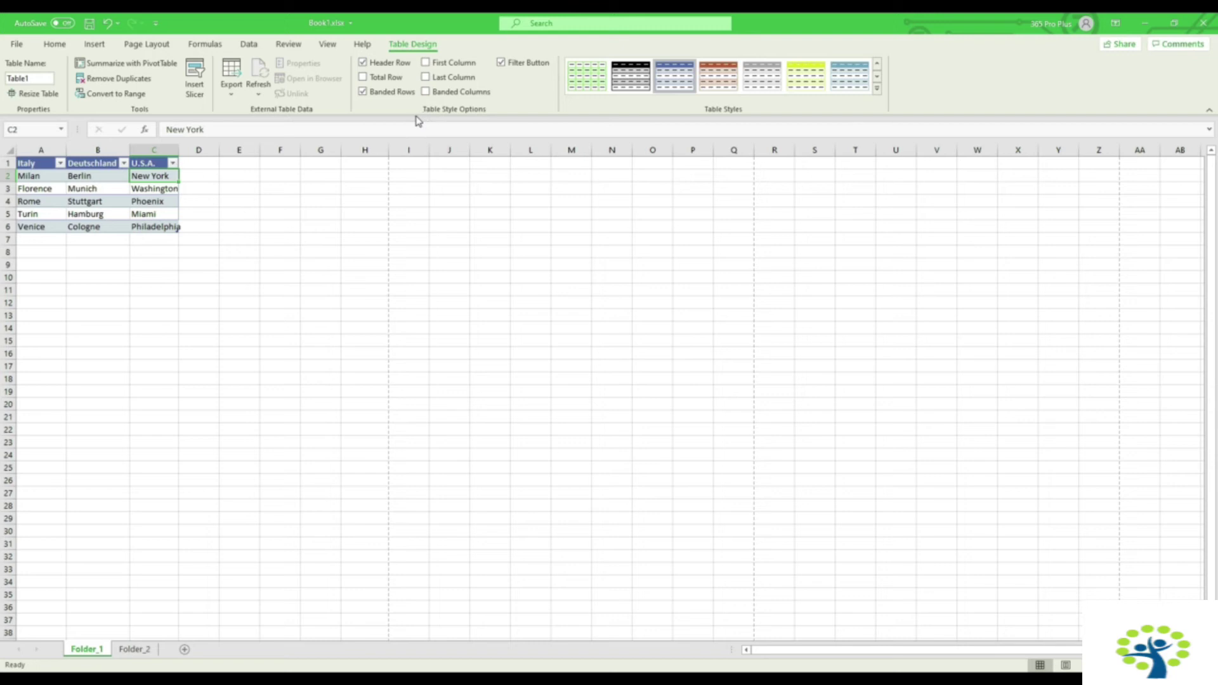
# Step: Apply the dark blue table style with a black header row to the city table
pyautogui.click(56, 46)
pyautogui.click(85, 46)
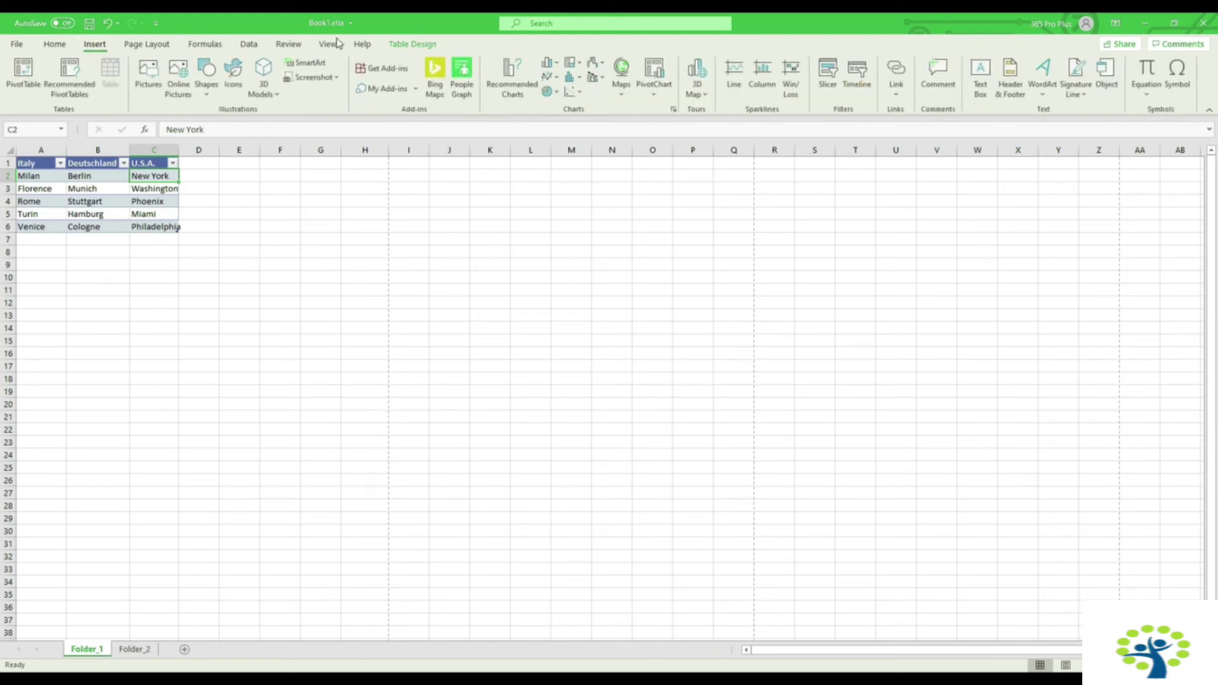
pyautogui.click(412, 46)
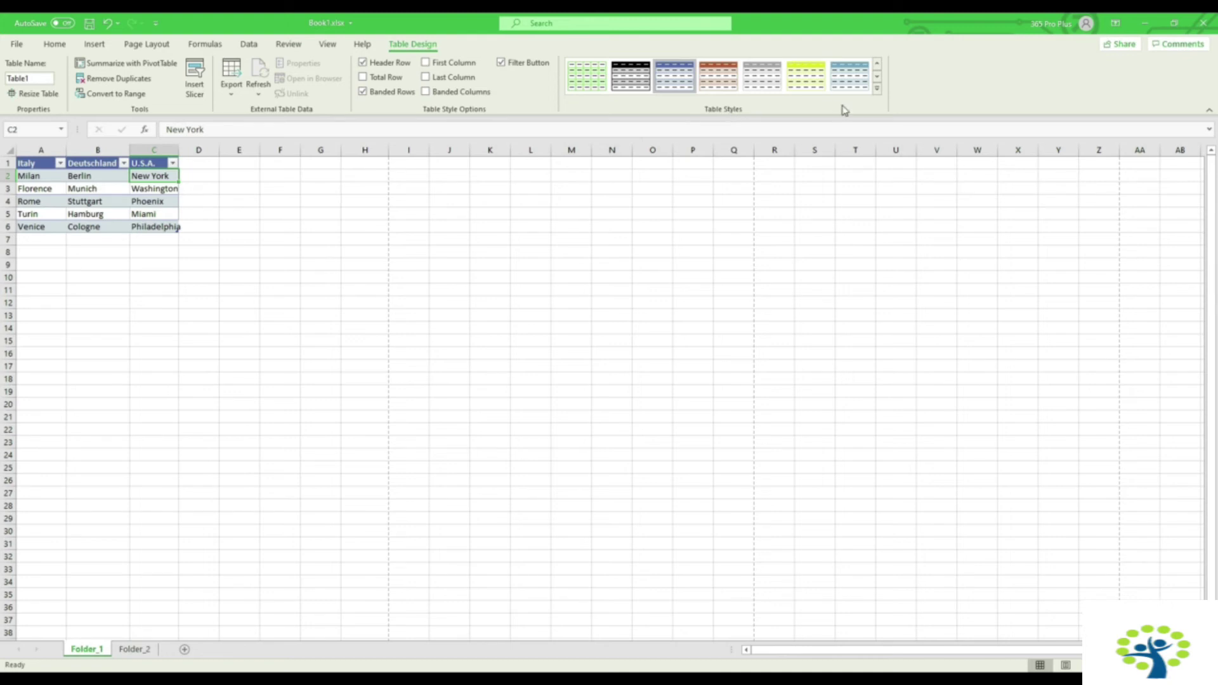
pyautogui.click(877, 88)
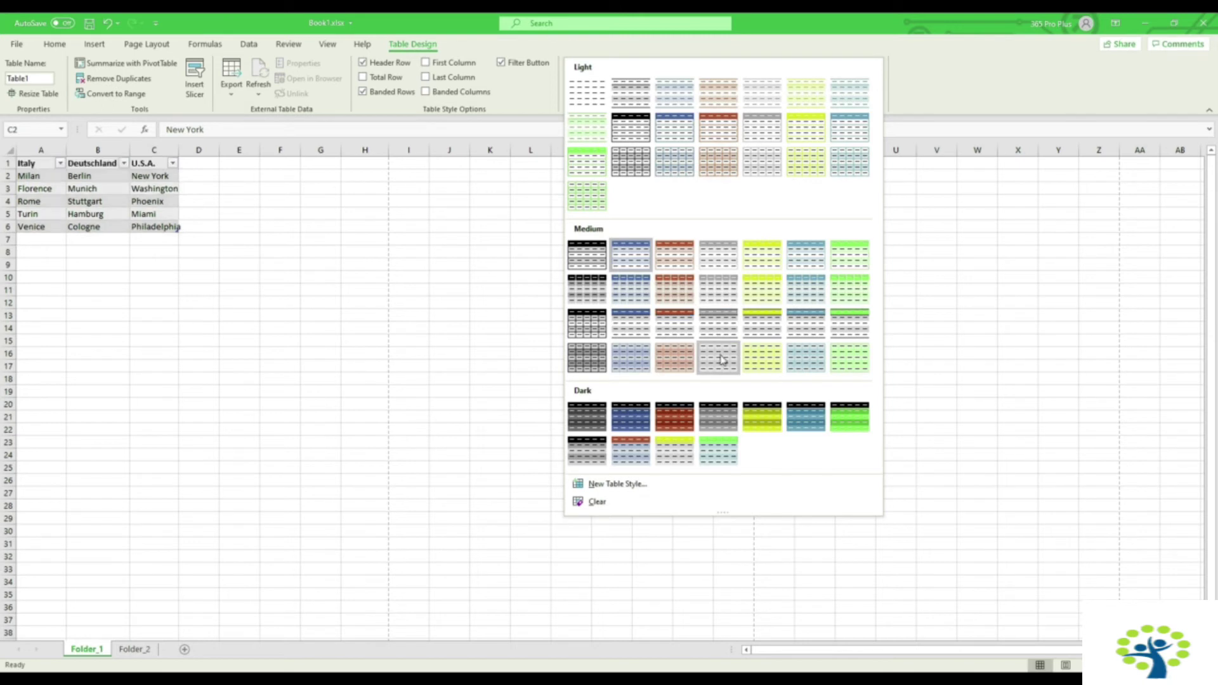
pyautogui.click(632, 416)
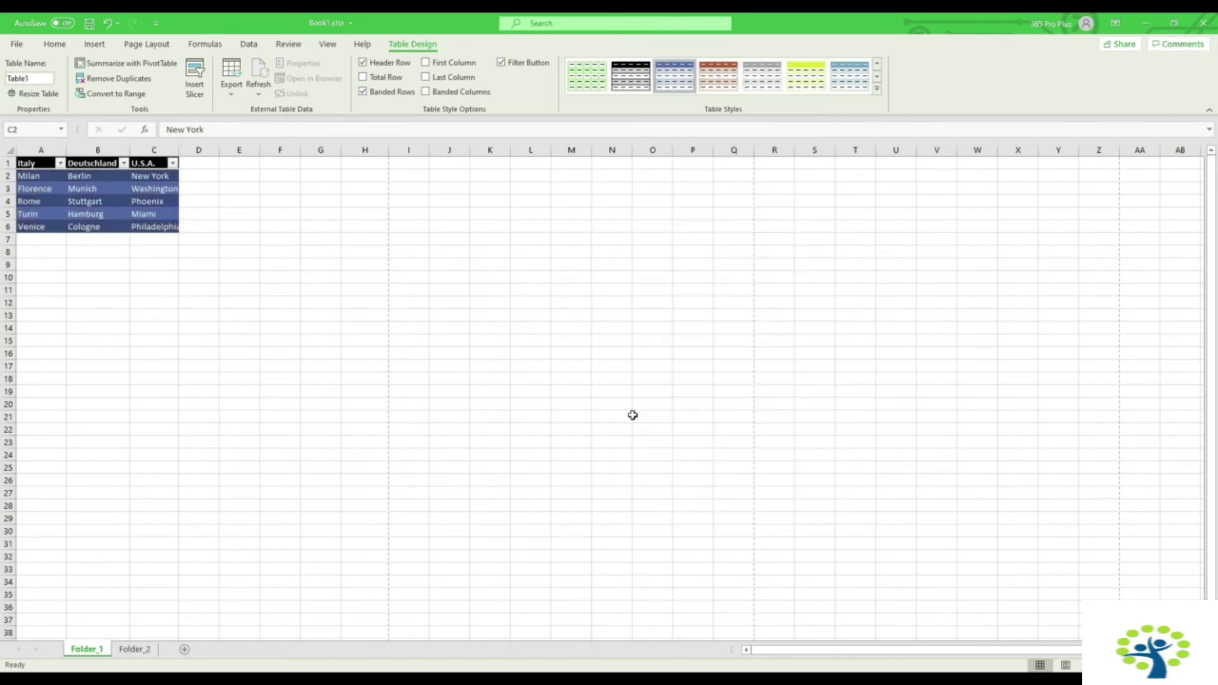
# Step: Add Chicago in cell C7, directly below Philadelphia, to extend the table by one row
pyautogui.click(128, 216)
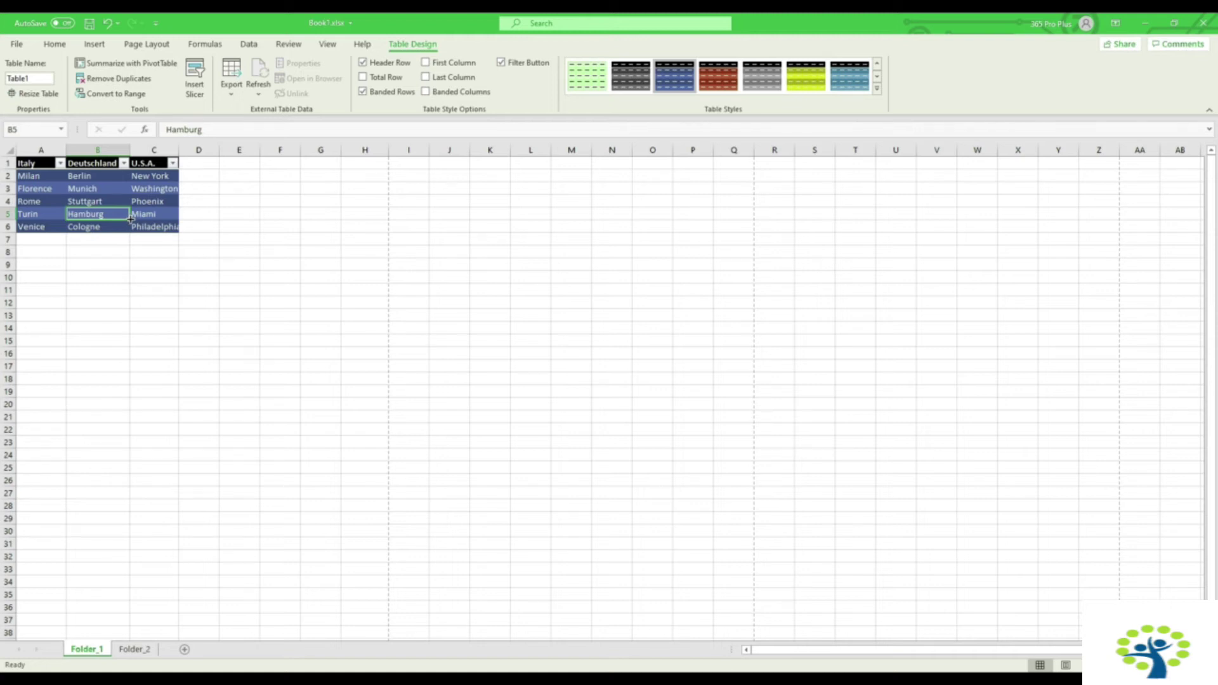
pyautogui.click(40, 232)
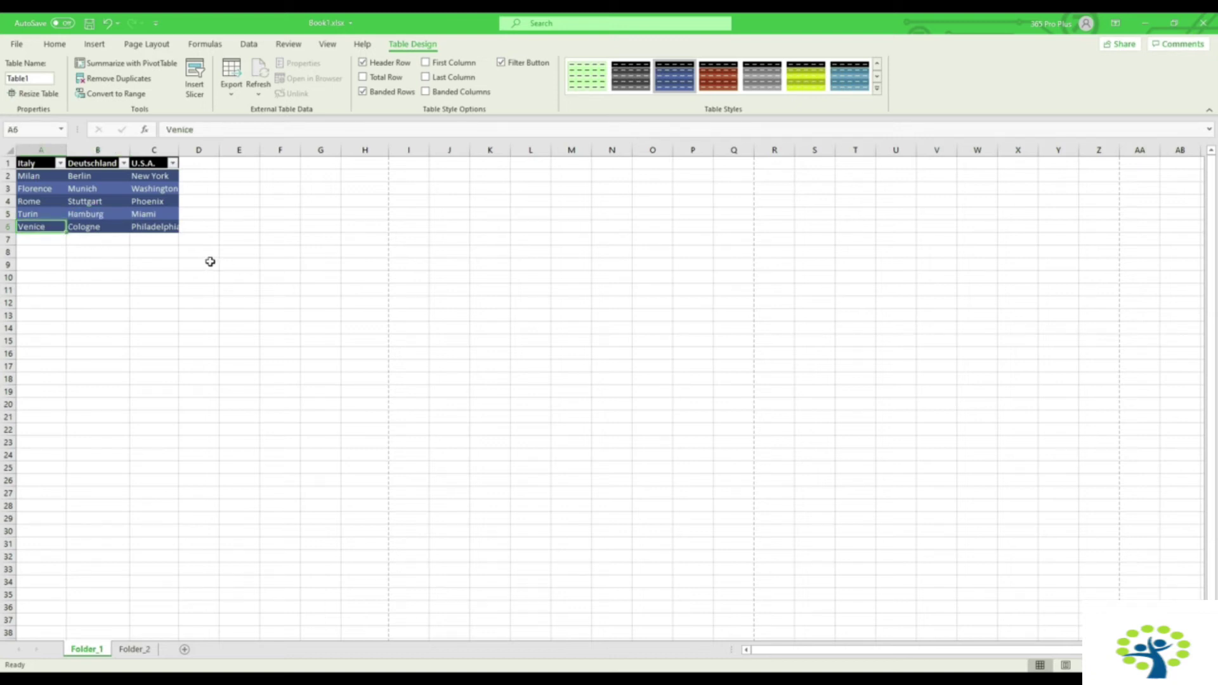
pyautogui.click(163, 227)
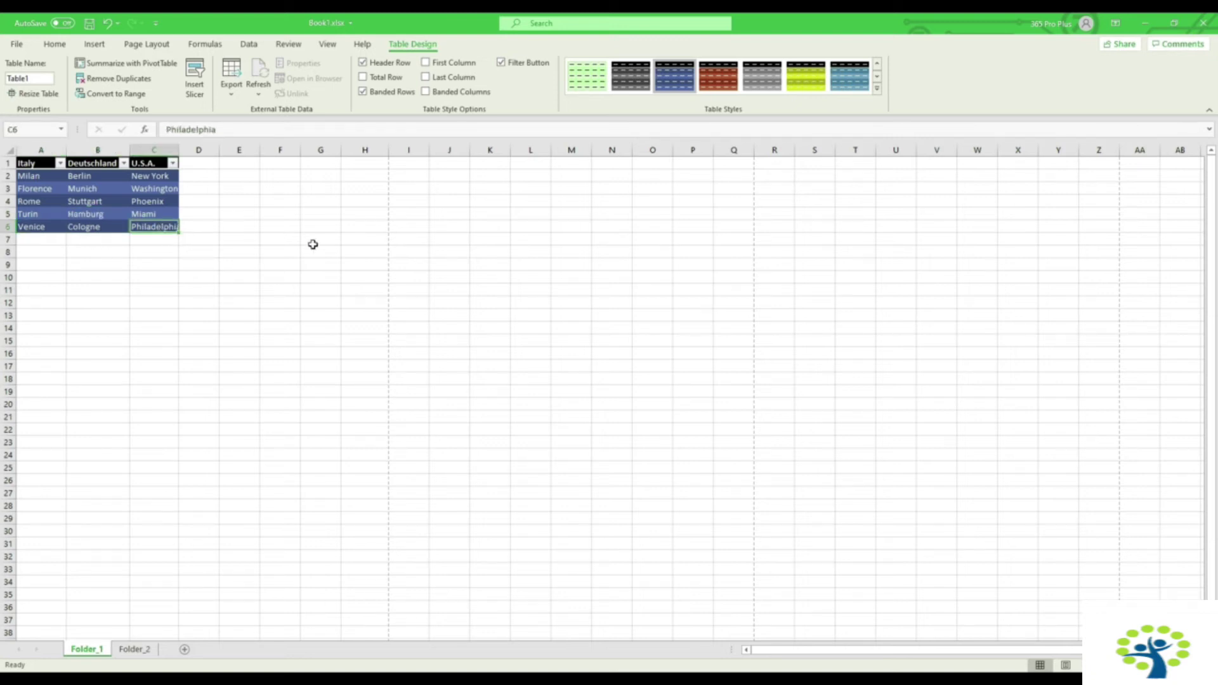
pyautogui.press('Down')
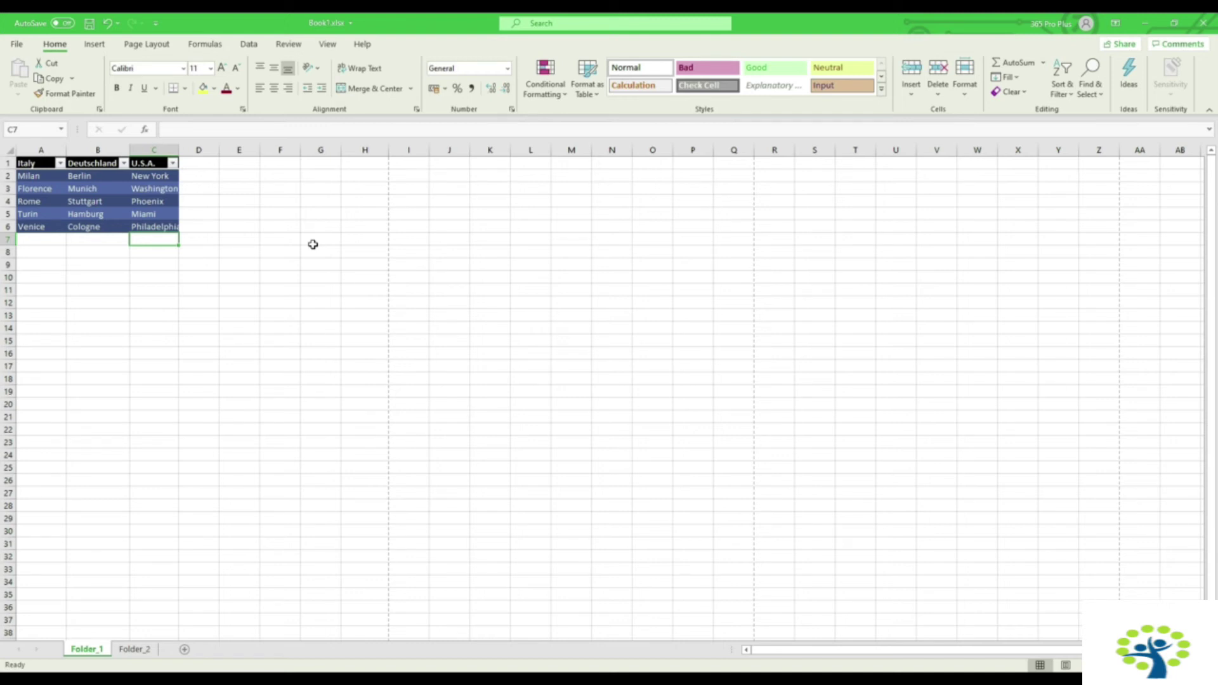
pyautogui.write('Chicago')
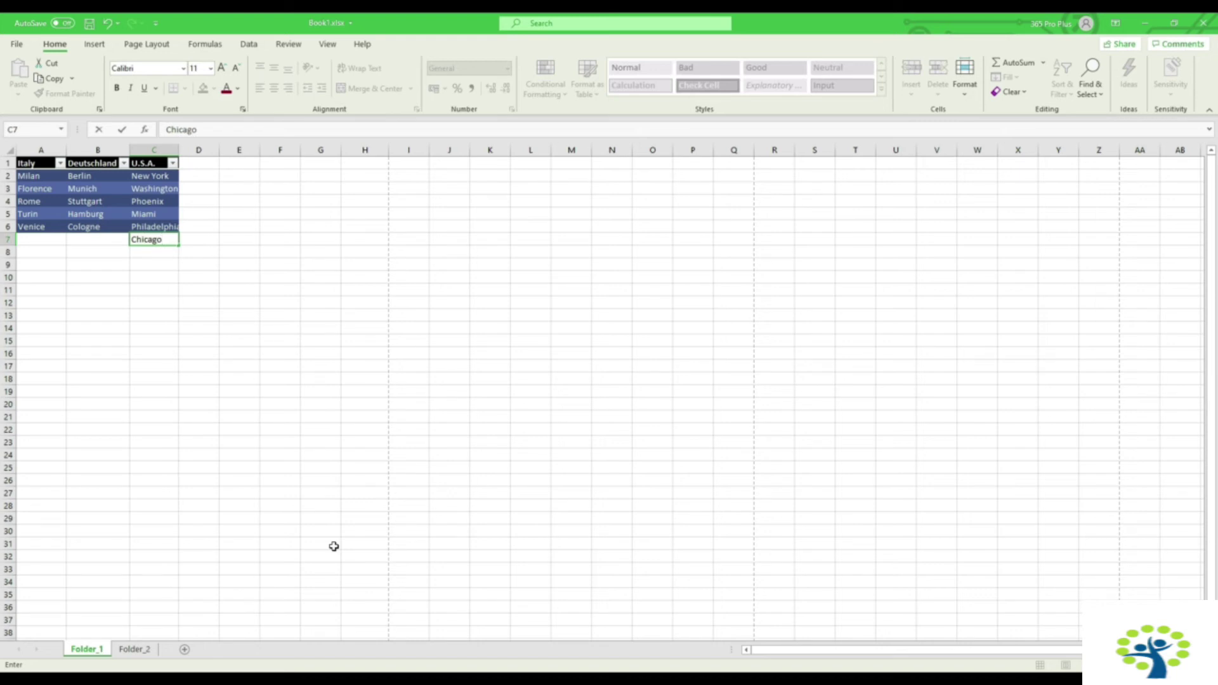
pyautogui.press('Return')
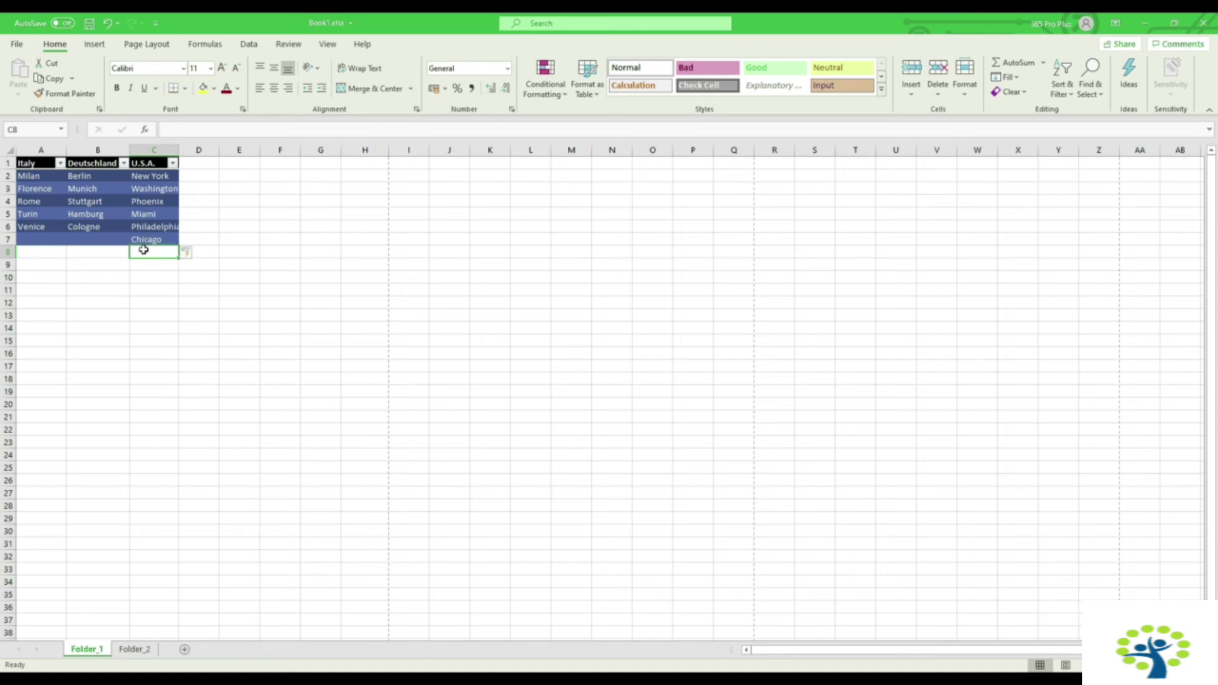
pyautogui.click(164, 235)
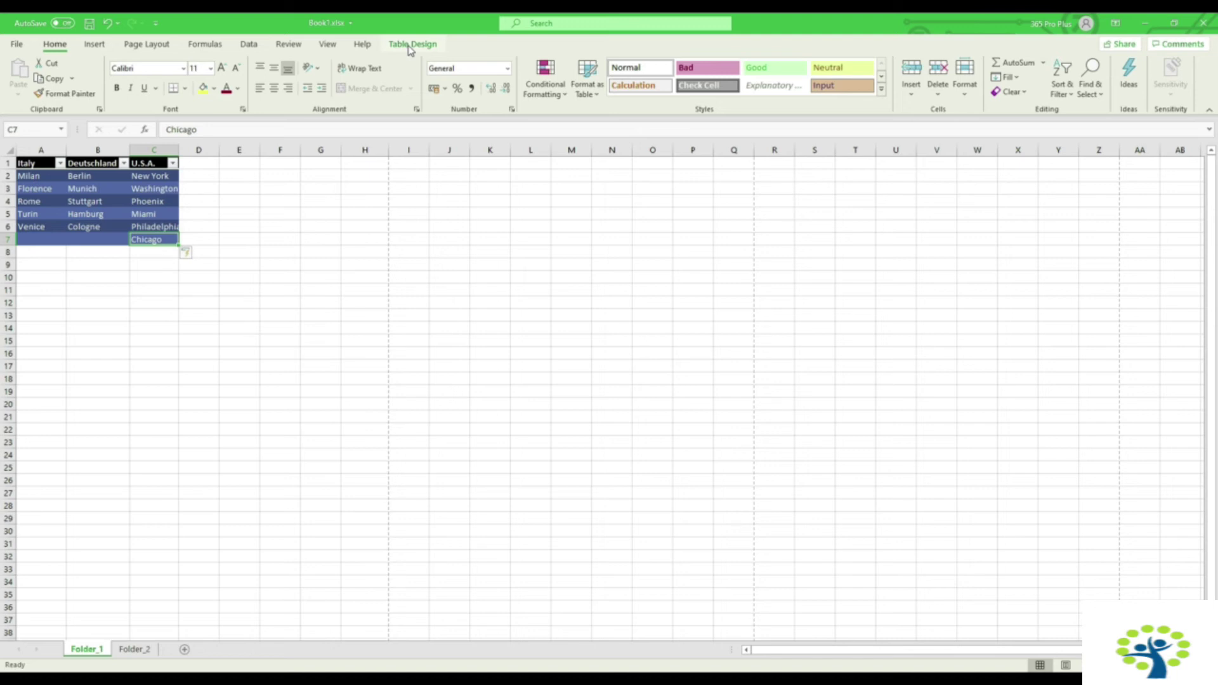
pyautogui.click(163, 189)
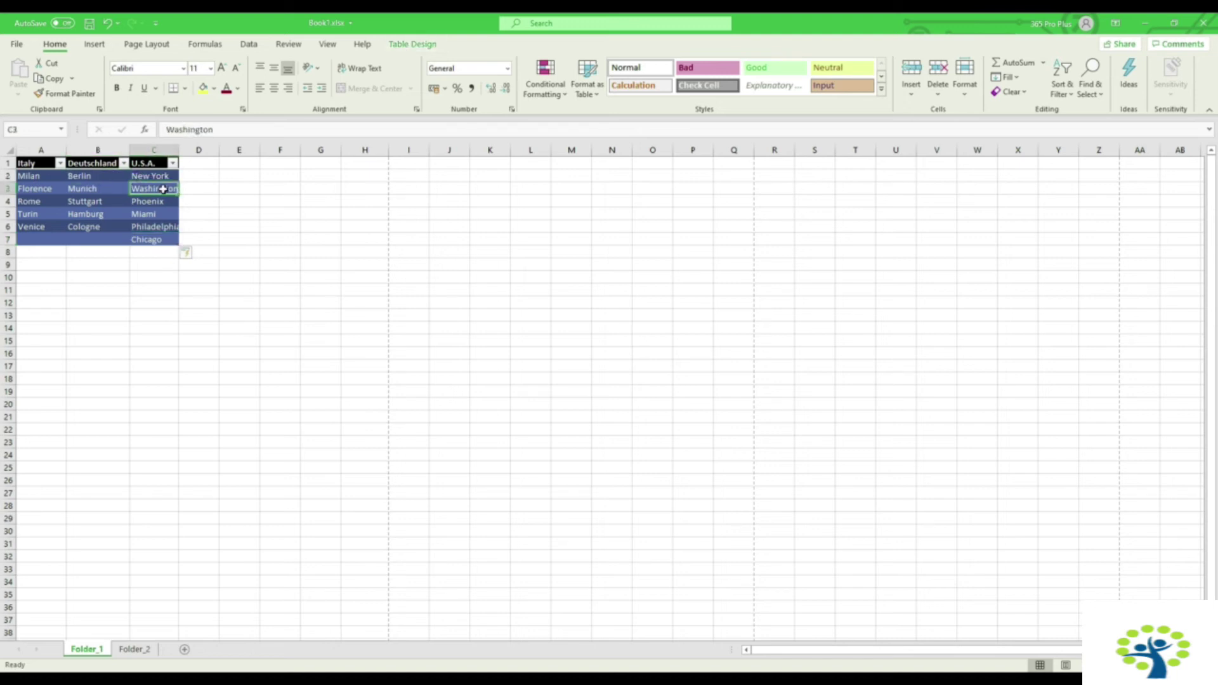
pyautogui.click(217, 193)
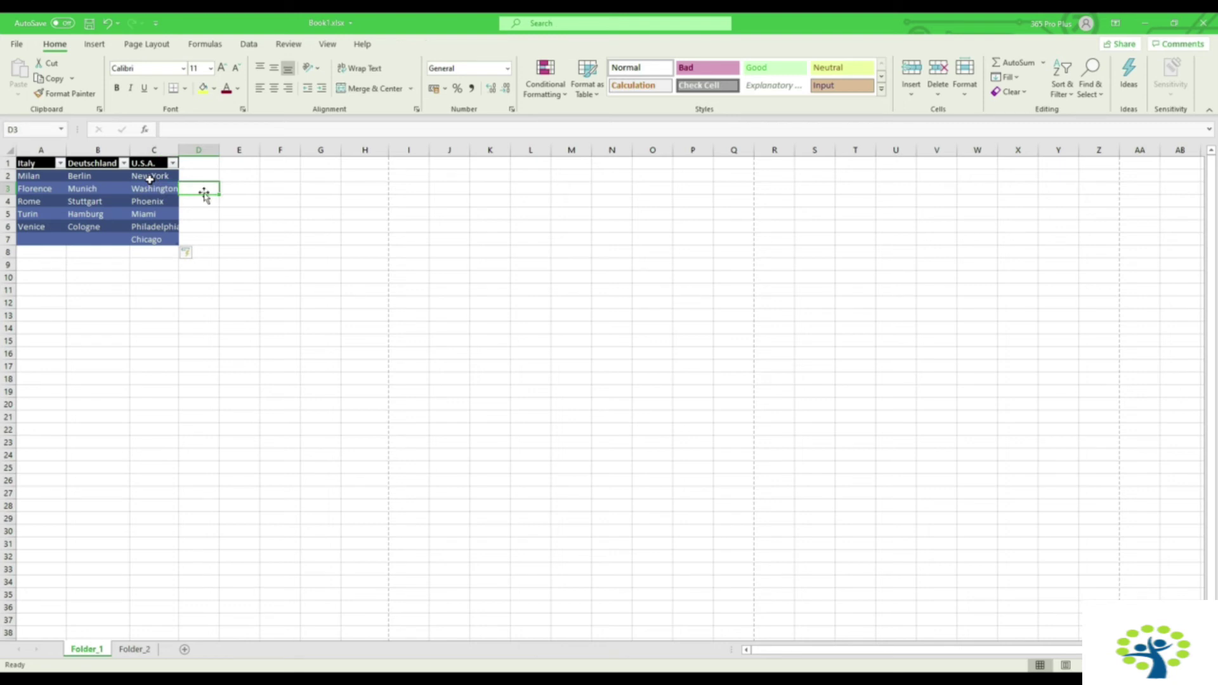
# Step: Start a new custom table style for the city table and name it estasio
pyautogui.click(150, 177)
pyautogui.click(406, 45)
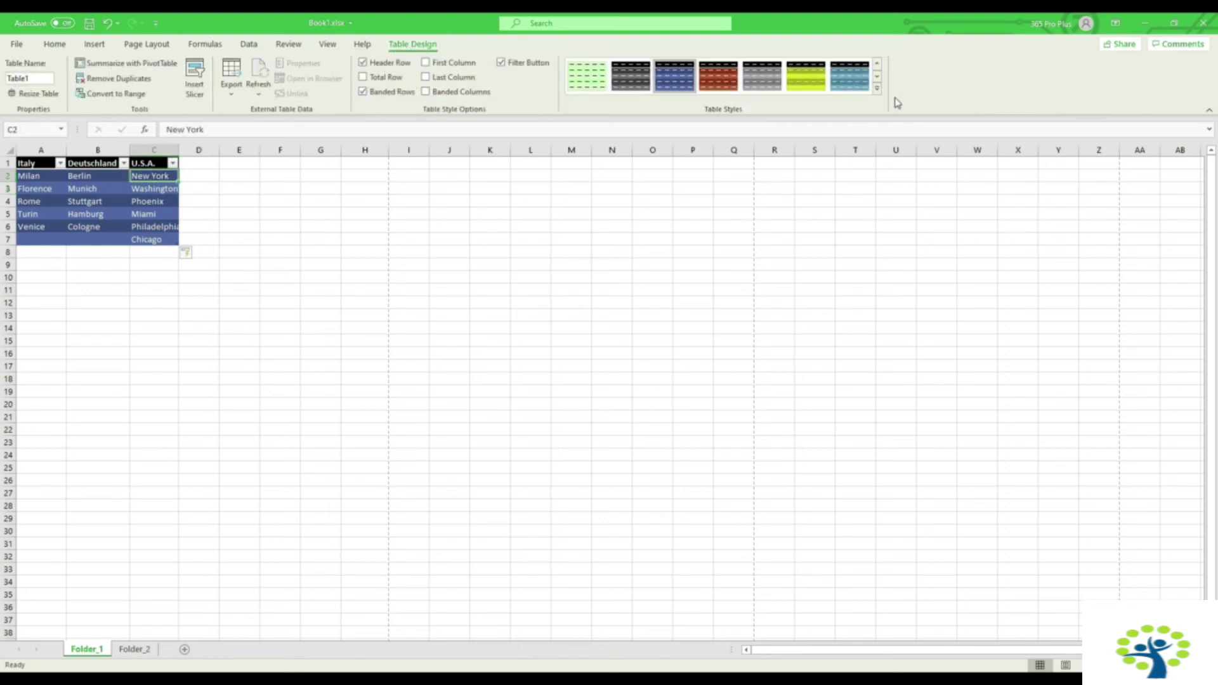
pyautogui.click(881, 96)
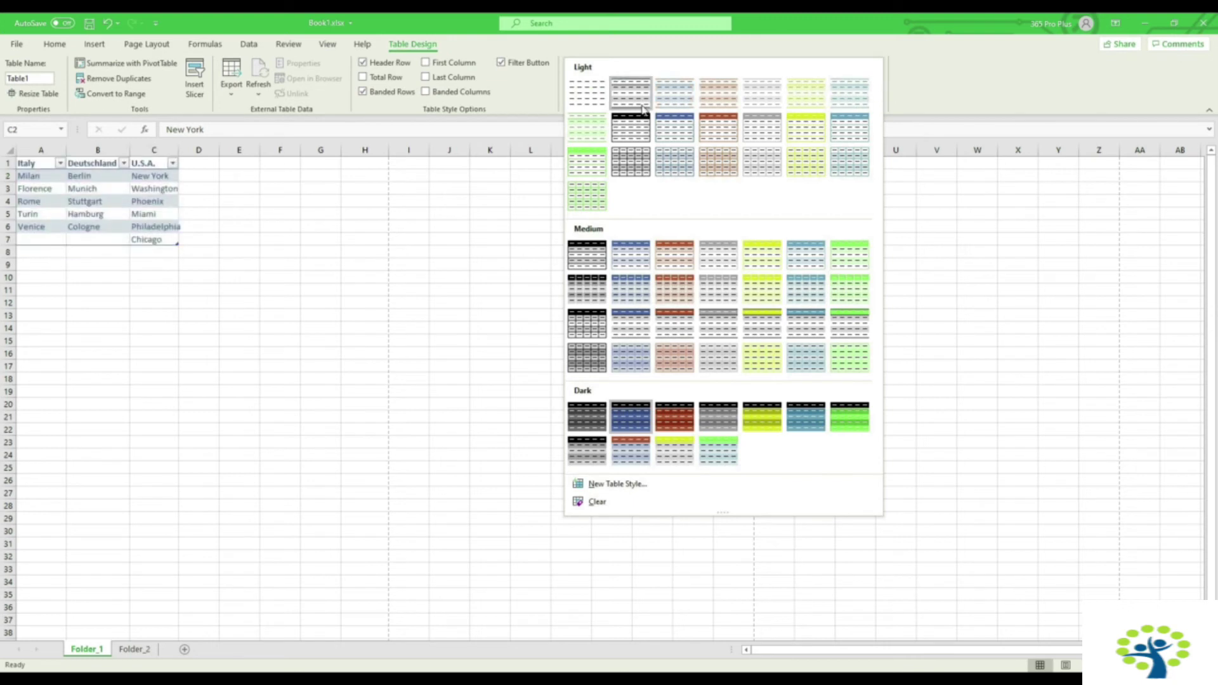
pyautogui.click(641, 486)
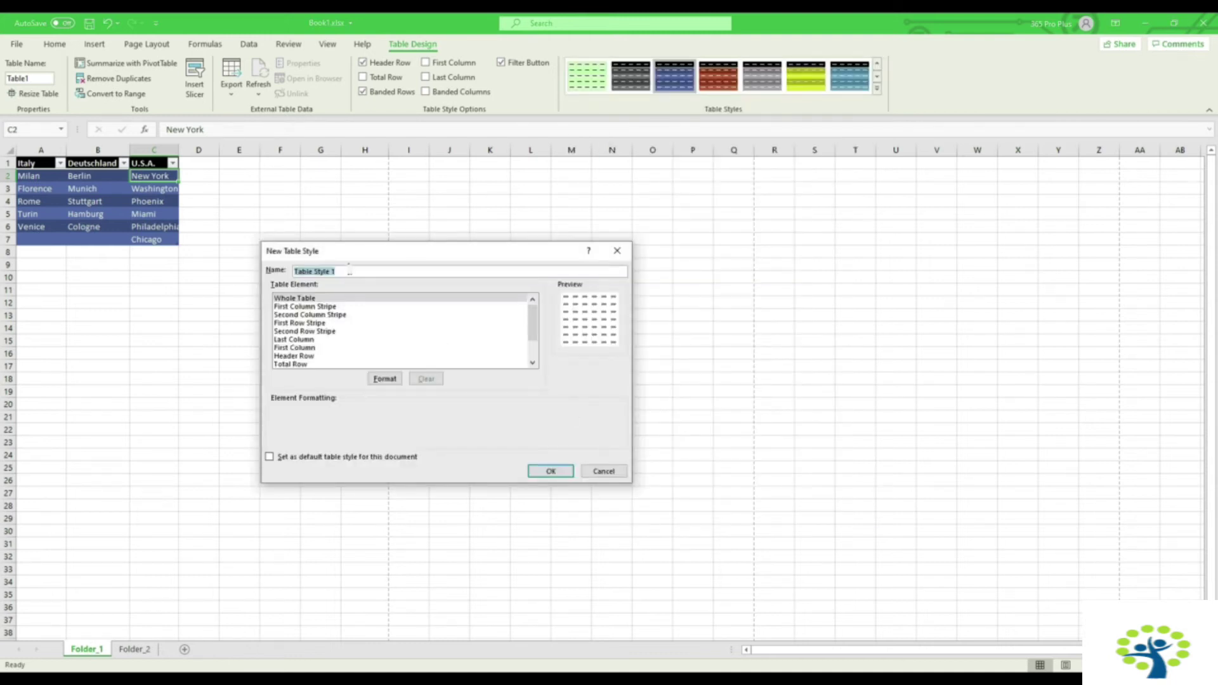
pyautogui.write('estasio')
pyautogui.press('Tab')
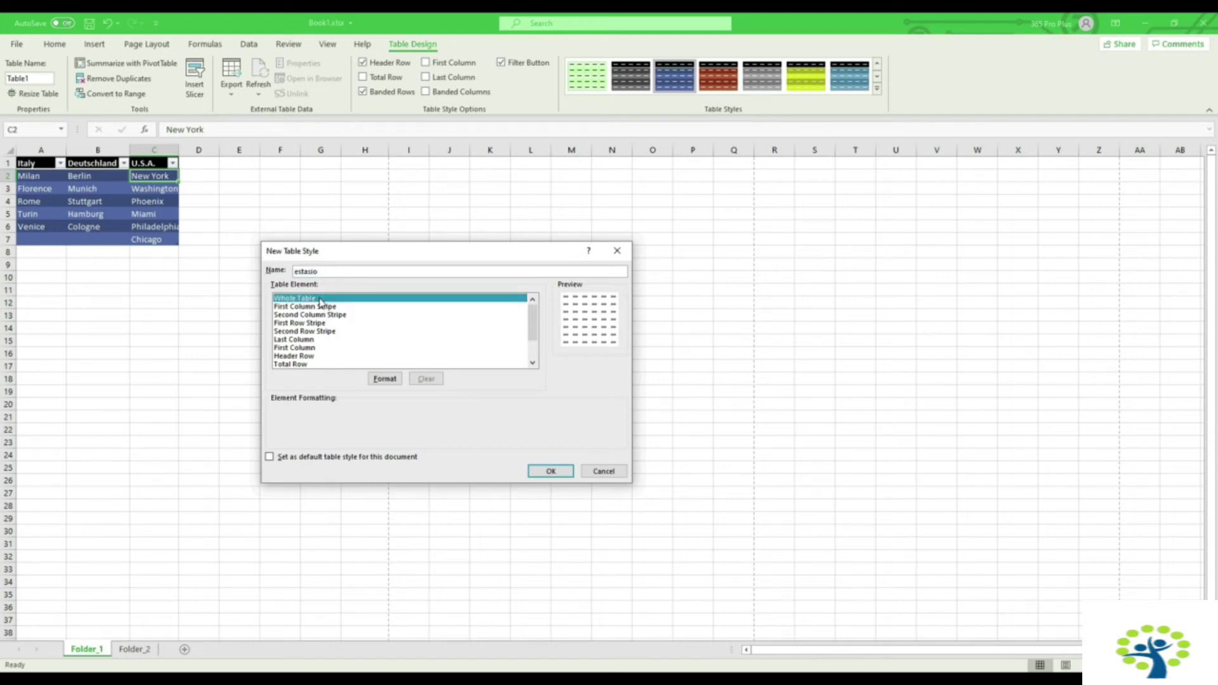
# Step: Give the Whole Table element of the new style thick dash-dot outline and inside borders
pyautogui.click(385, 379)
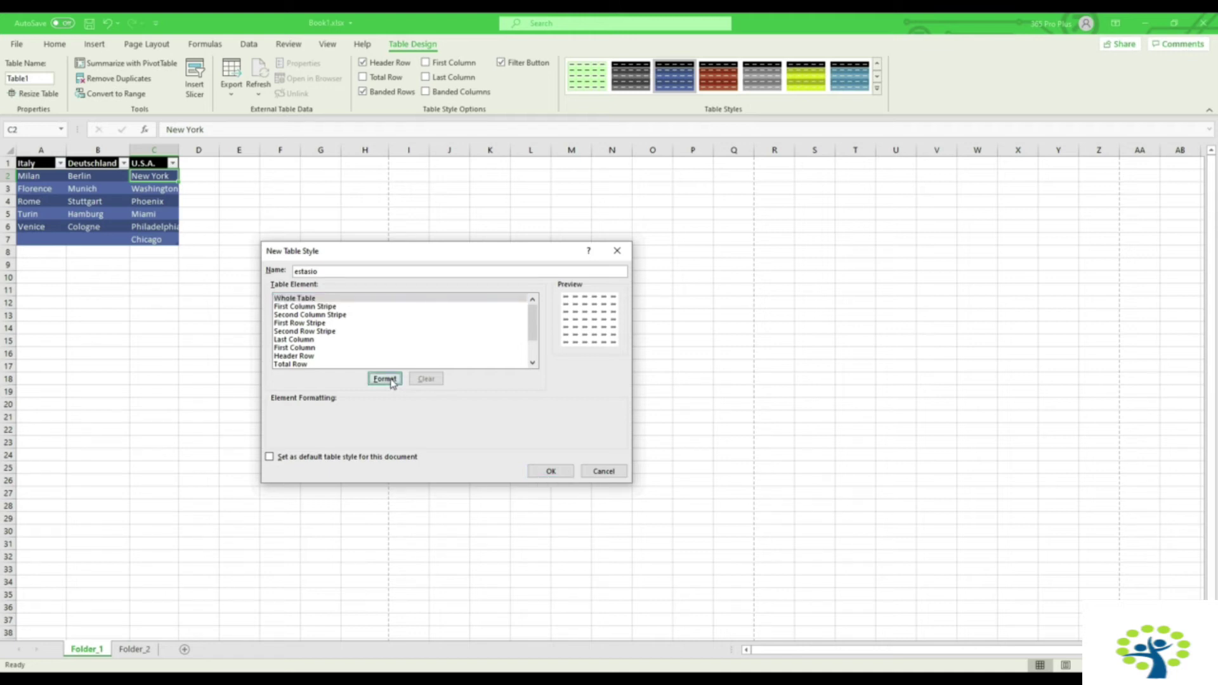
pyautogui.click(334, 223)
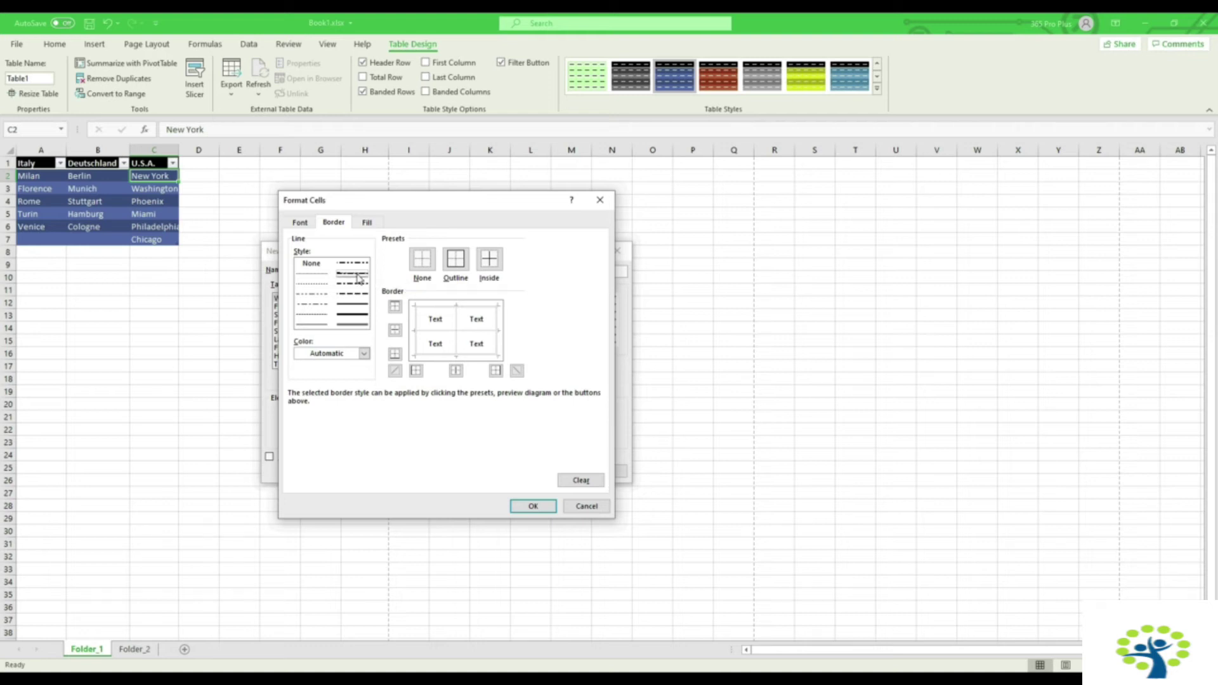
pyautogui.click(457, 260)
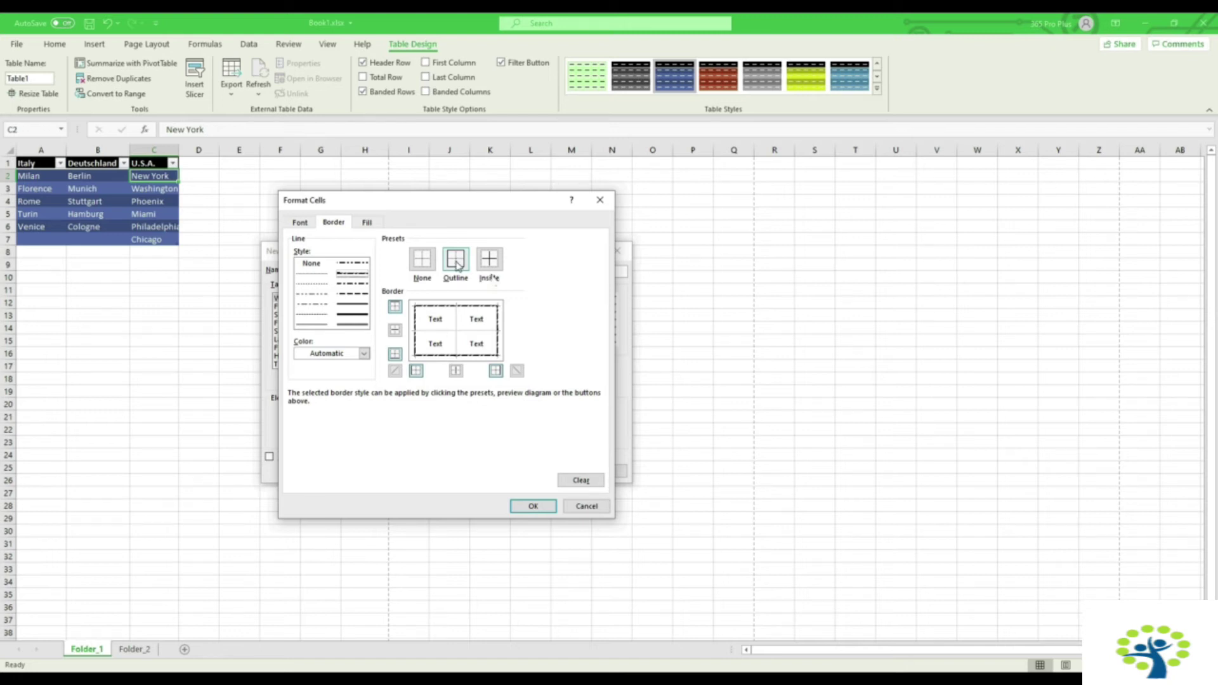
pyautogui.click(489, 260)
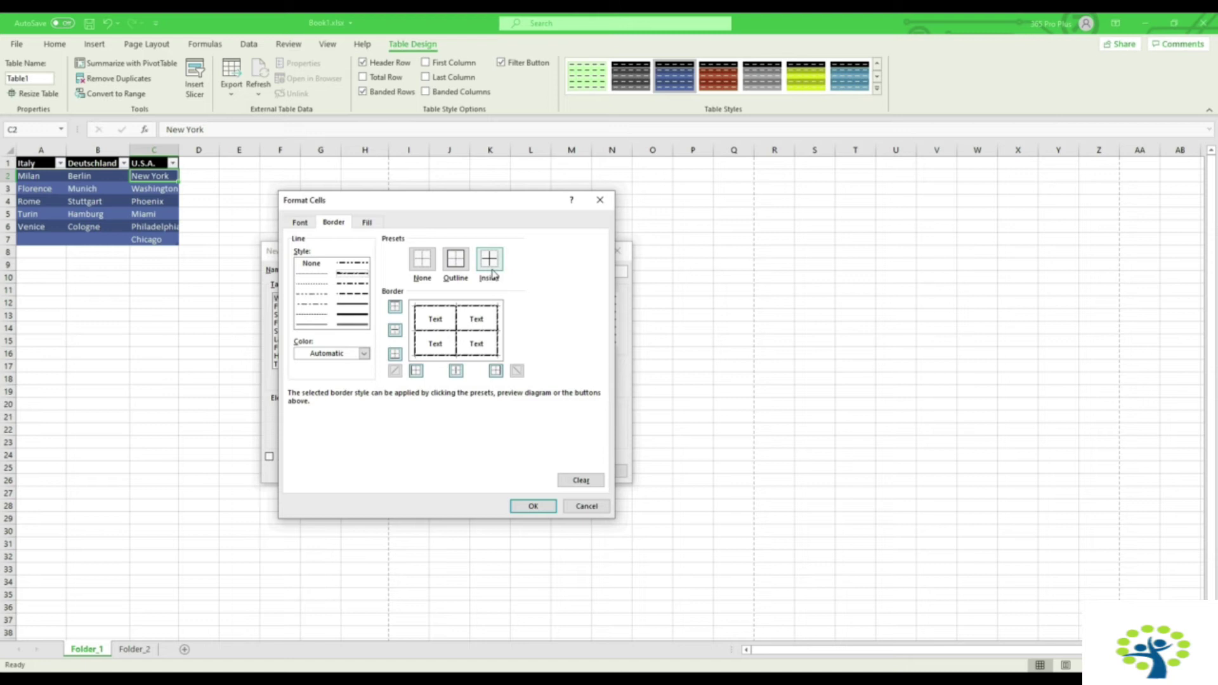
# Step: Recolor the inside borders of the Whole Table element gray
pyautogui.click(365, 353)
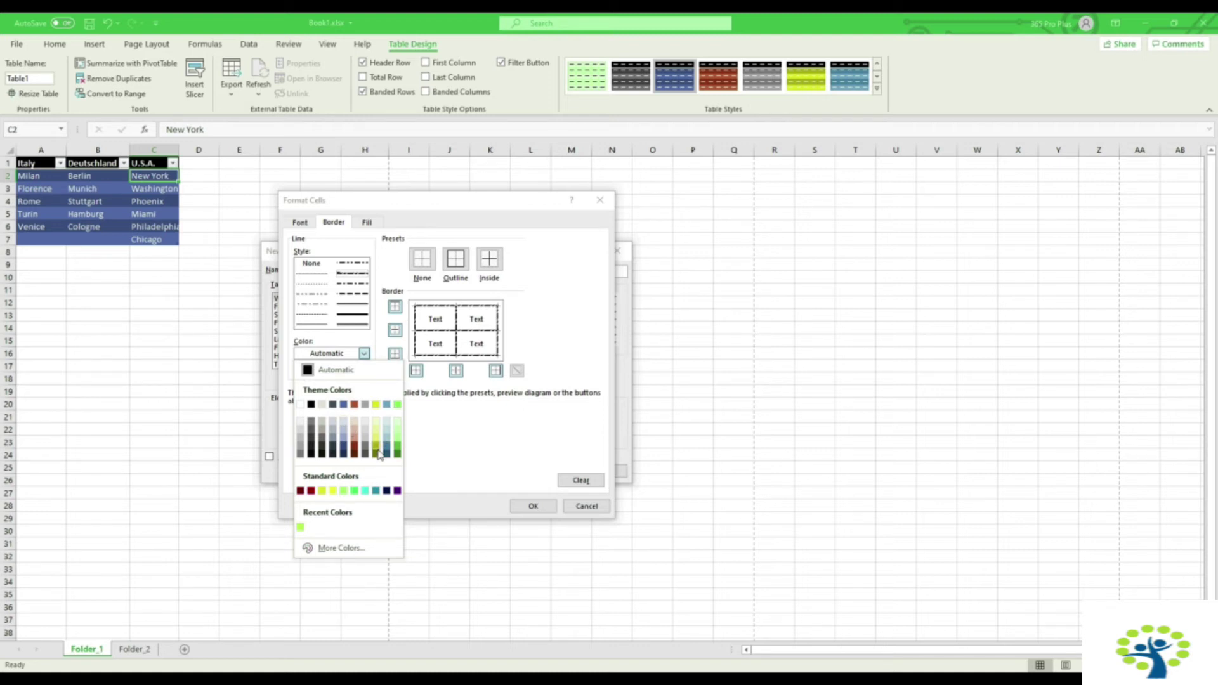
pyautogui.click(368, 447)
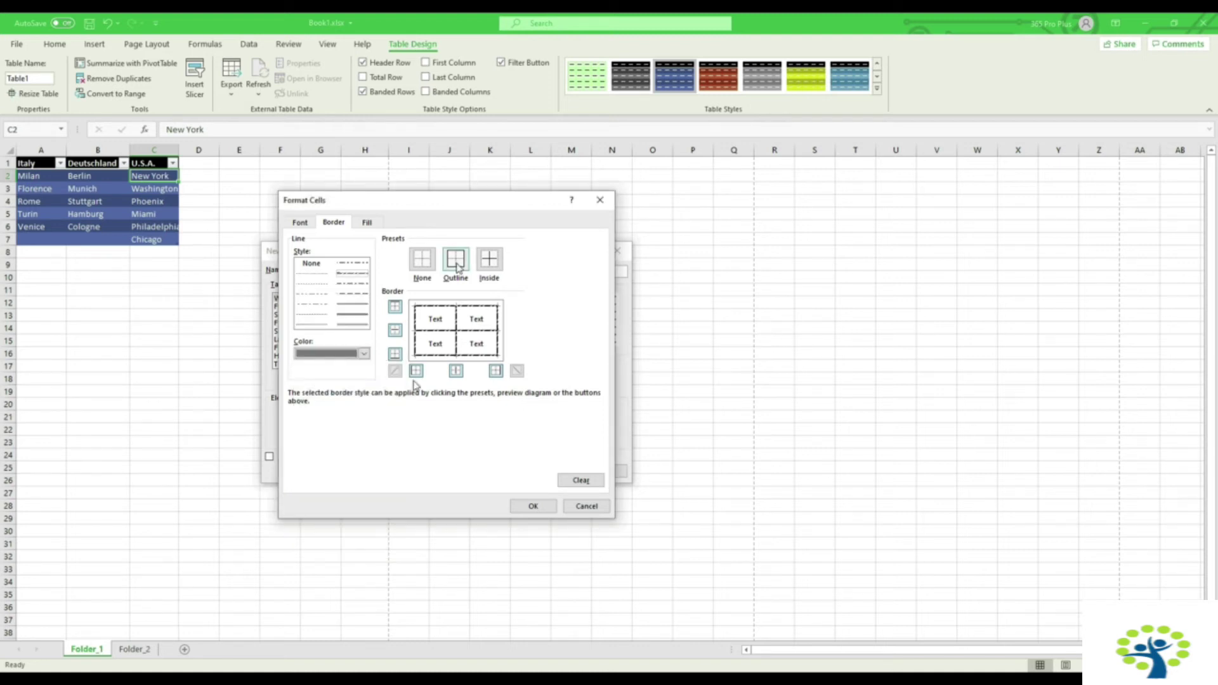
pyautogui.click(486, 262)
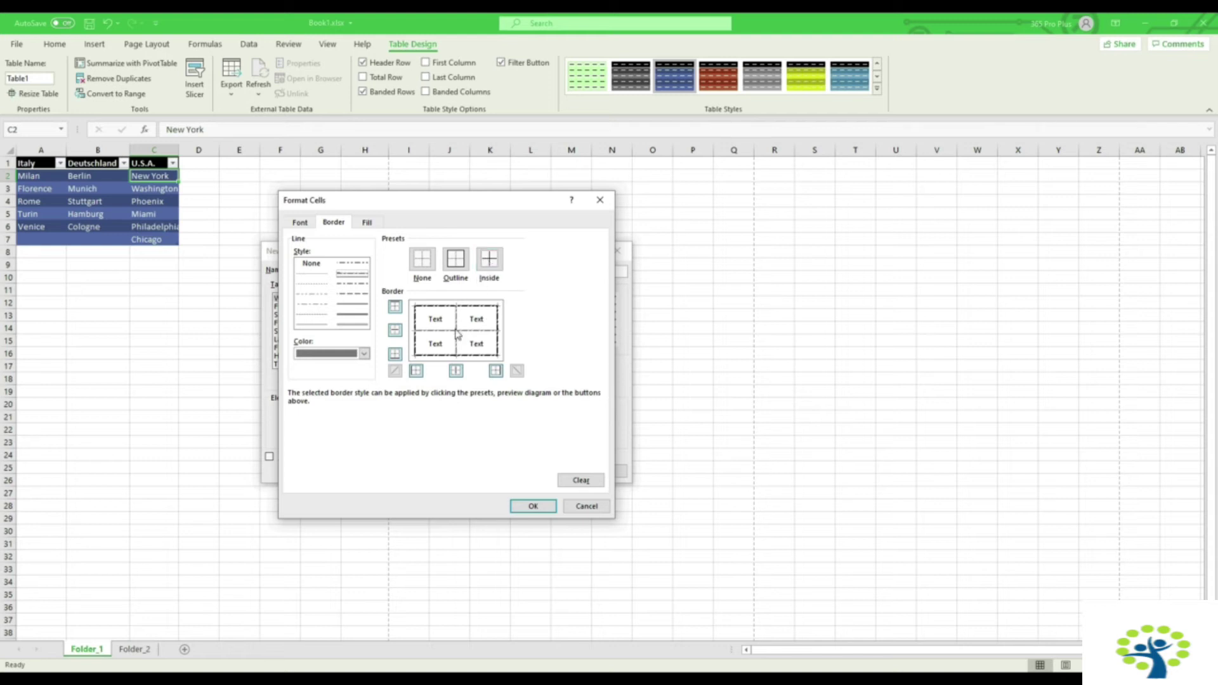
# Step: Change the Whole Table element's inside borders to a solid green line and accept the border formatting
pyautogui.click(365, 355)
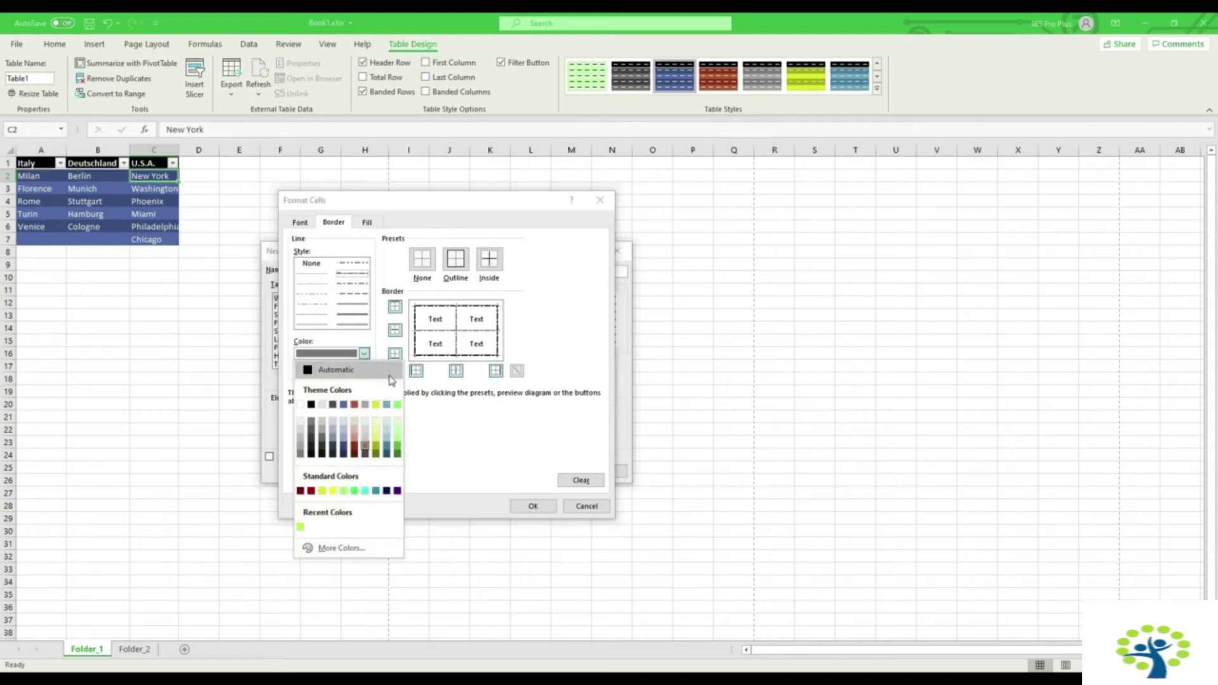
pyautogui.click(397, 404)
pyautogui.click(489, 266)
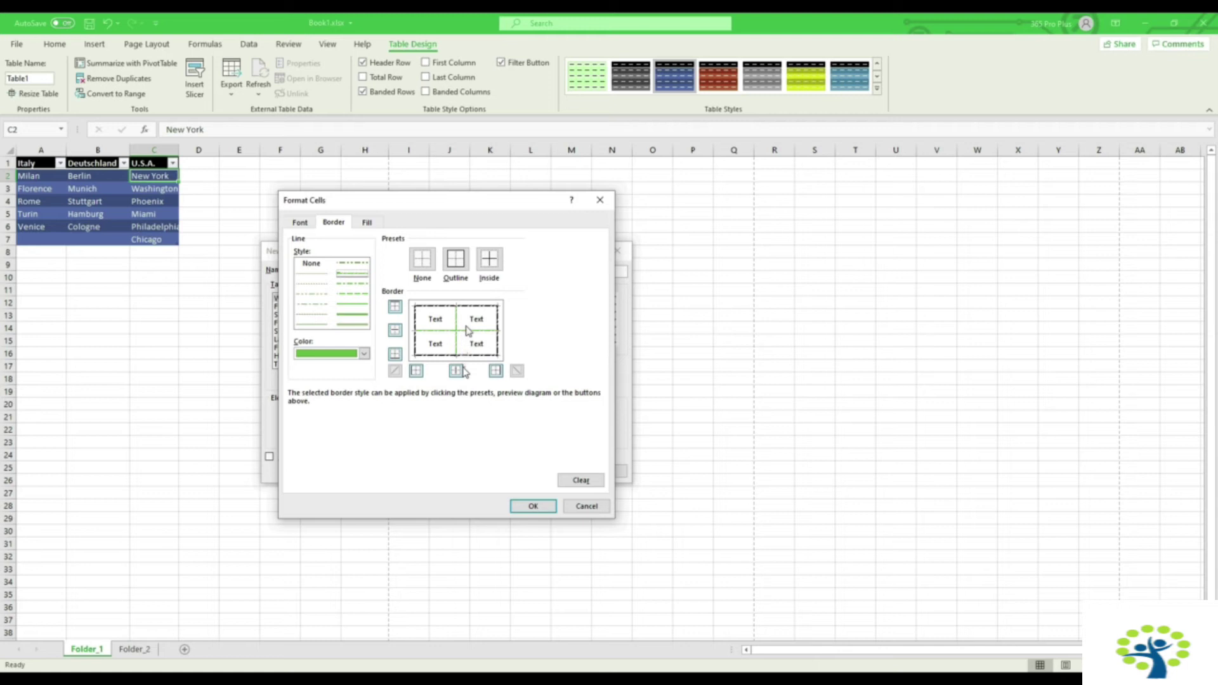
pyautogui.click(359, 307)
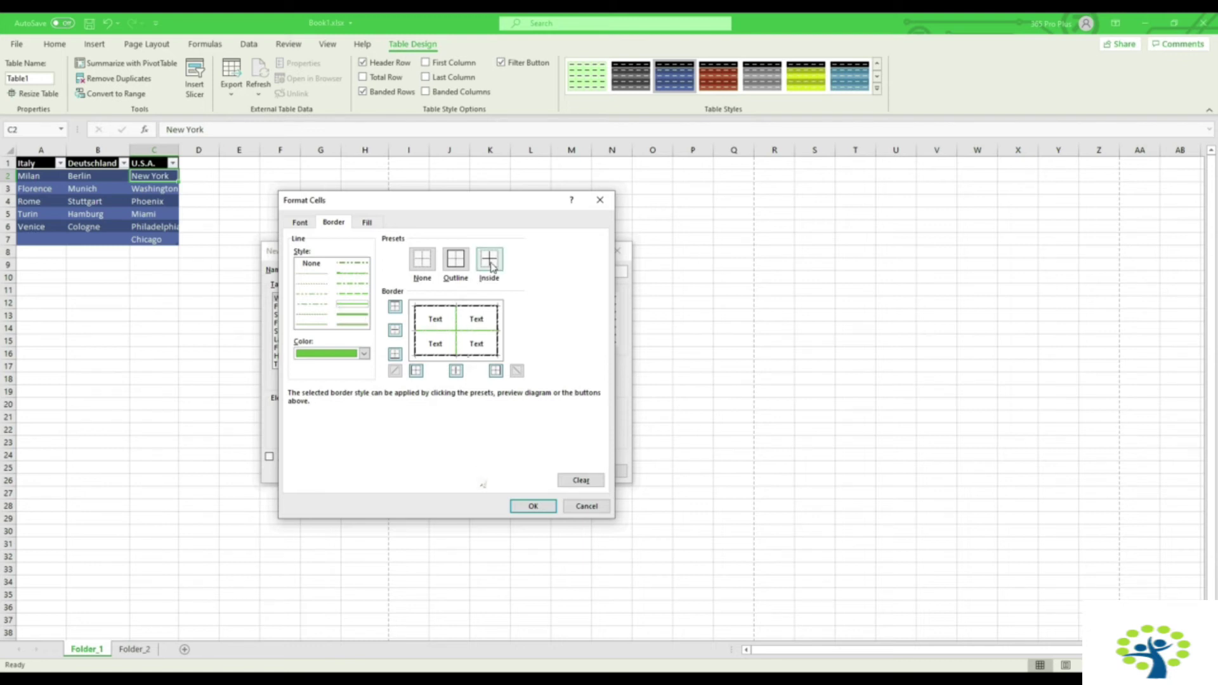
pyautogui.click(532, 506)
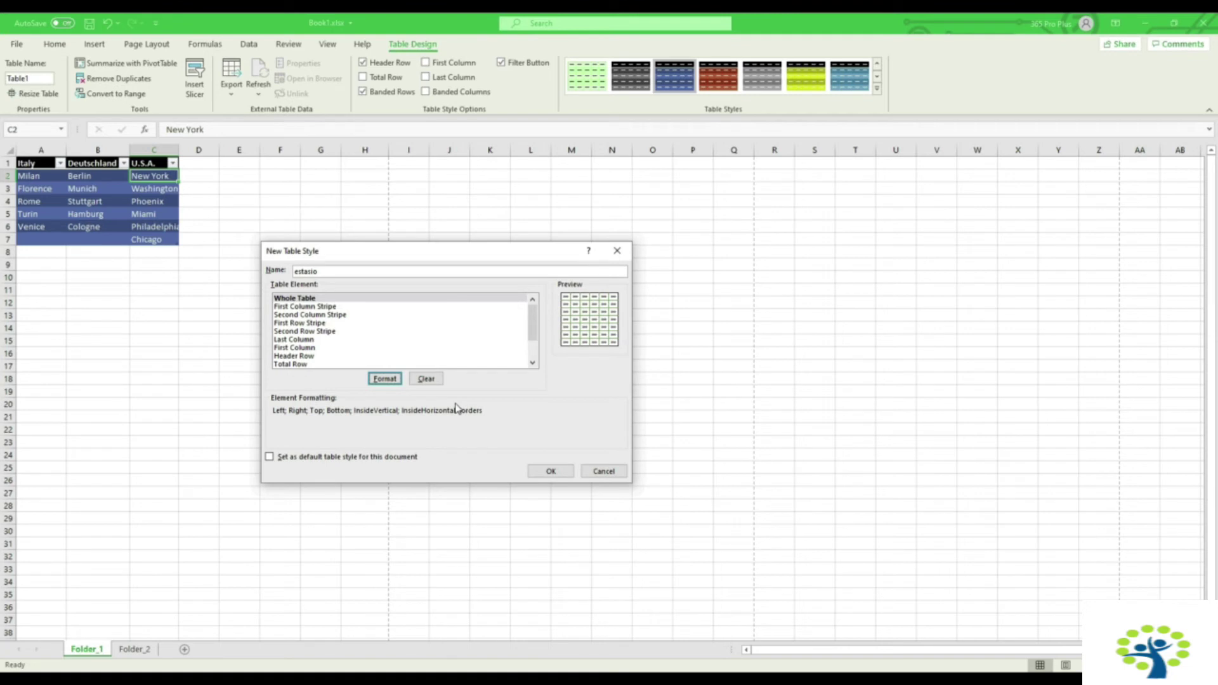
# Step: Set the First Row Stripe element to stripe size 2 with a light green fill and save the table style
pyautogui.click(307, 325)
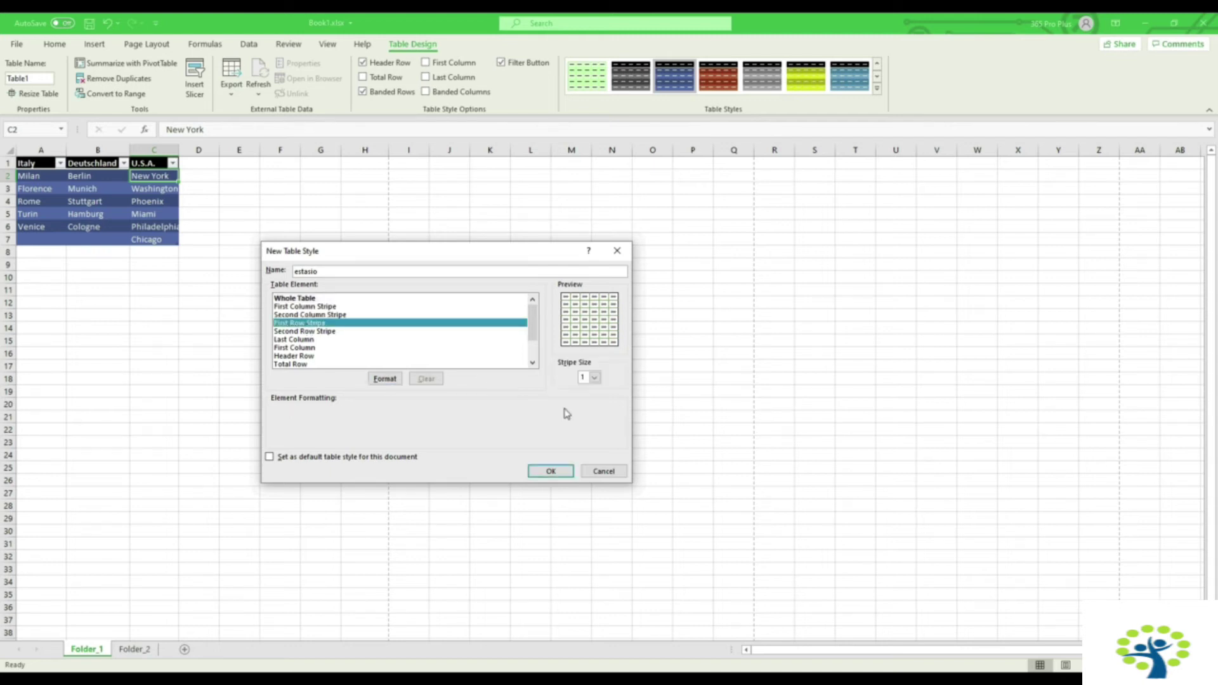
pyautogui.click(594, 378)
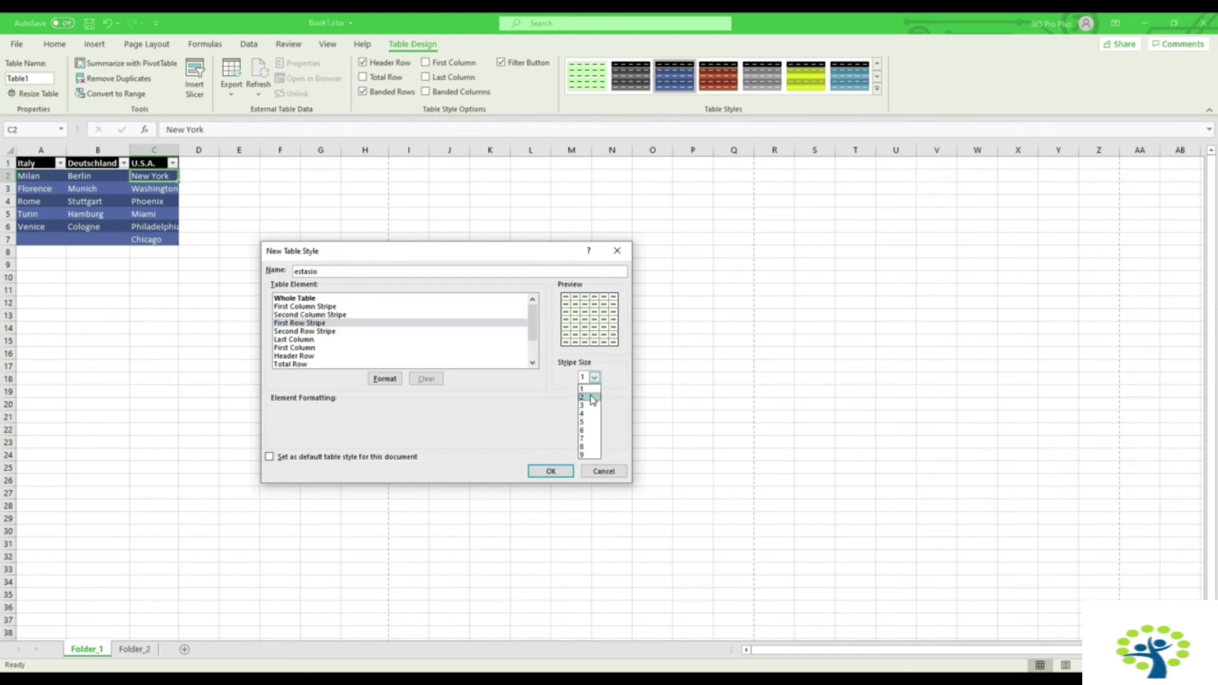
pyautogui.click(592, 398)
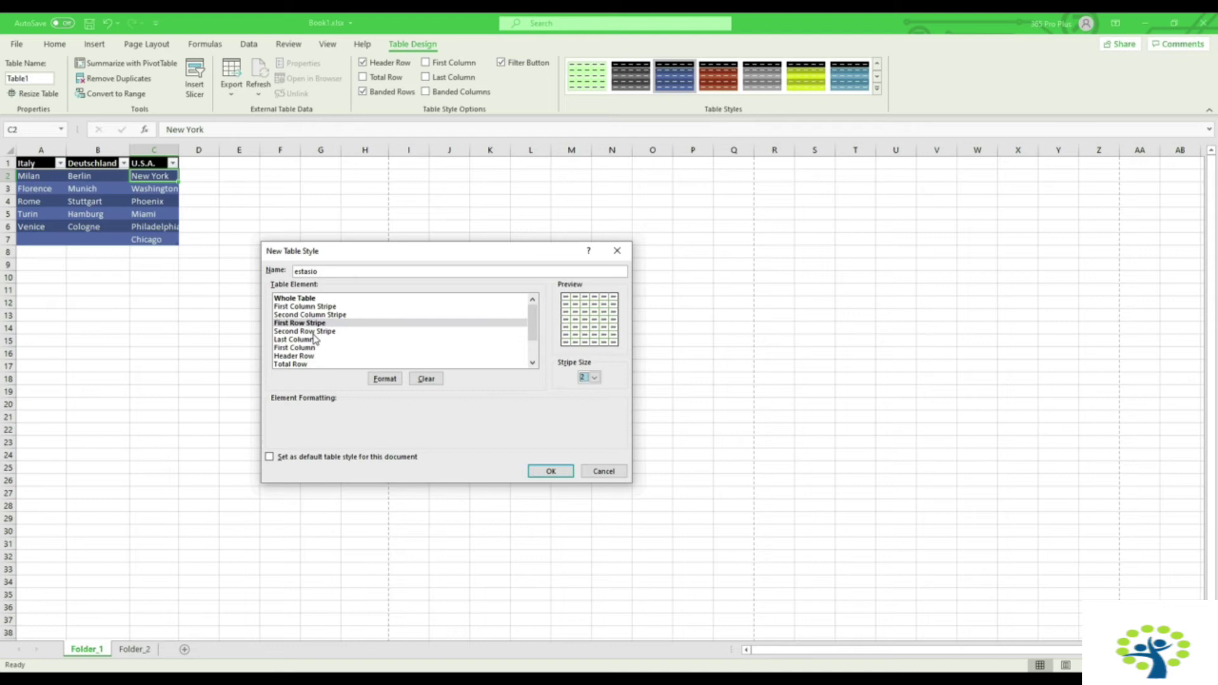
pyautogui.click(384, 378)
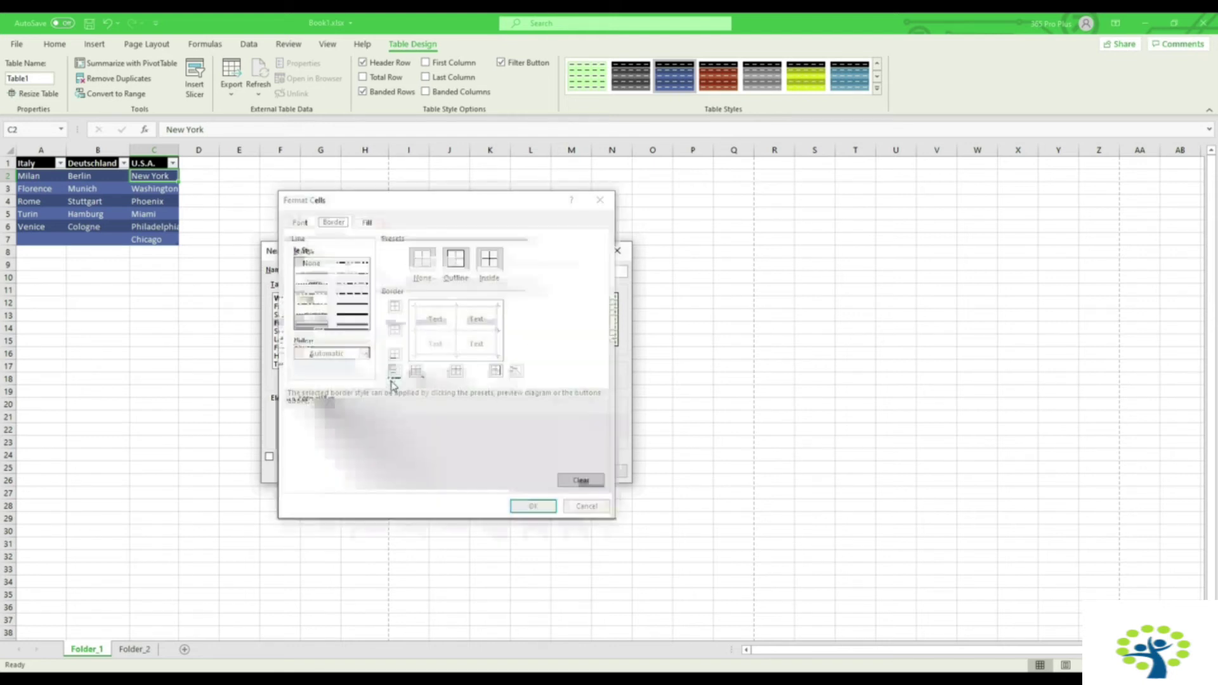
pyautogui.click(368, 222)
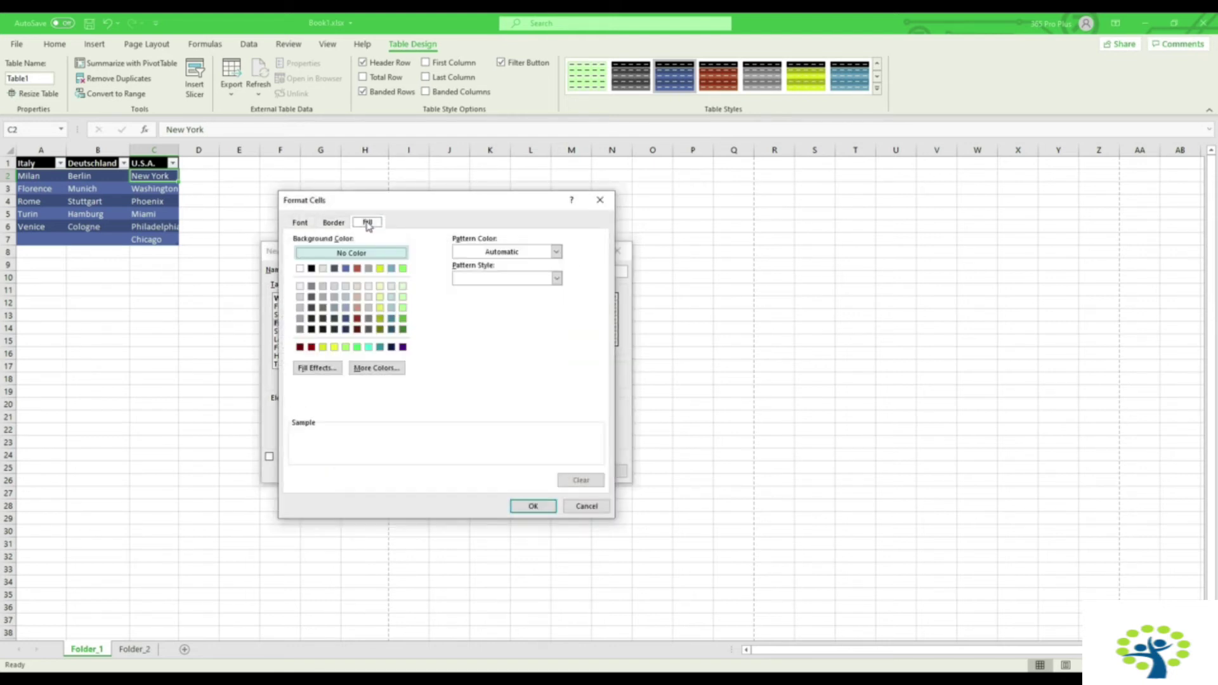
pyautogui.click(403, 298)
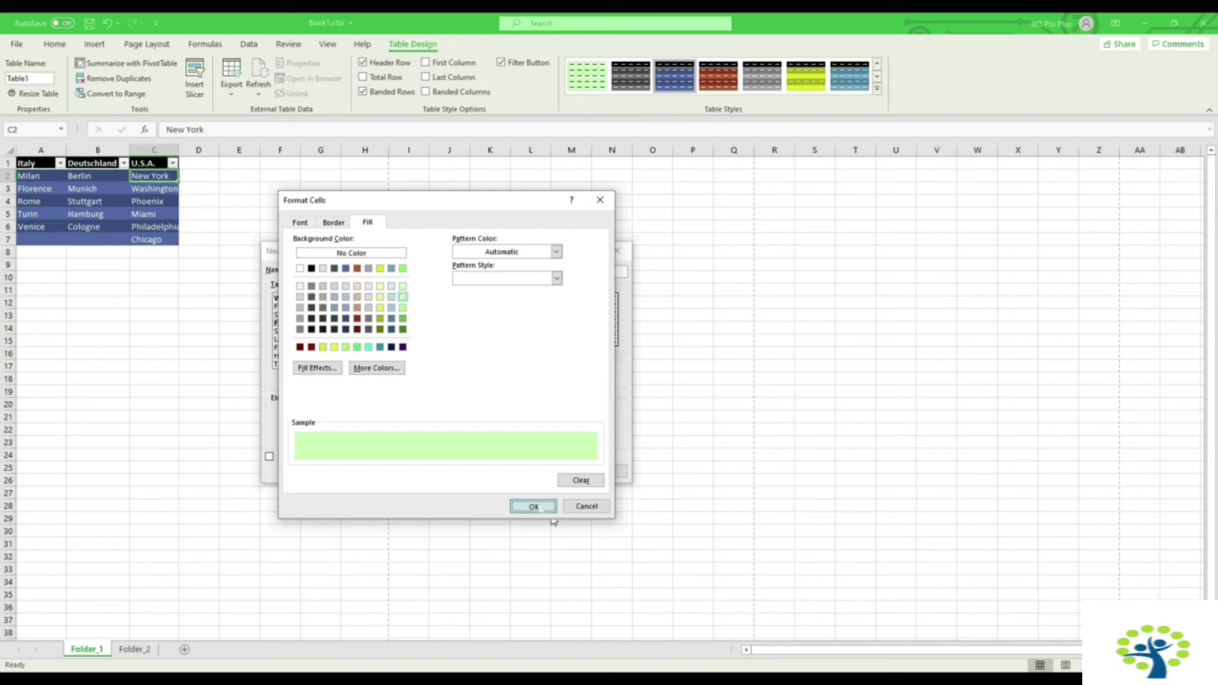
pyautogui.click(550, 510)
pyautogui.click(553, 472)
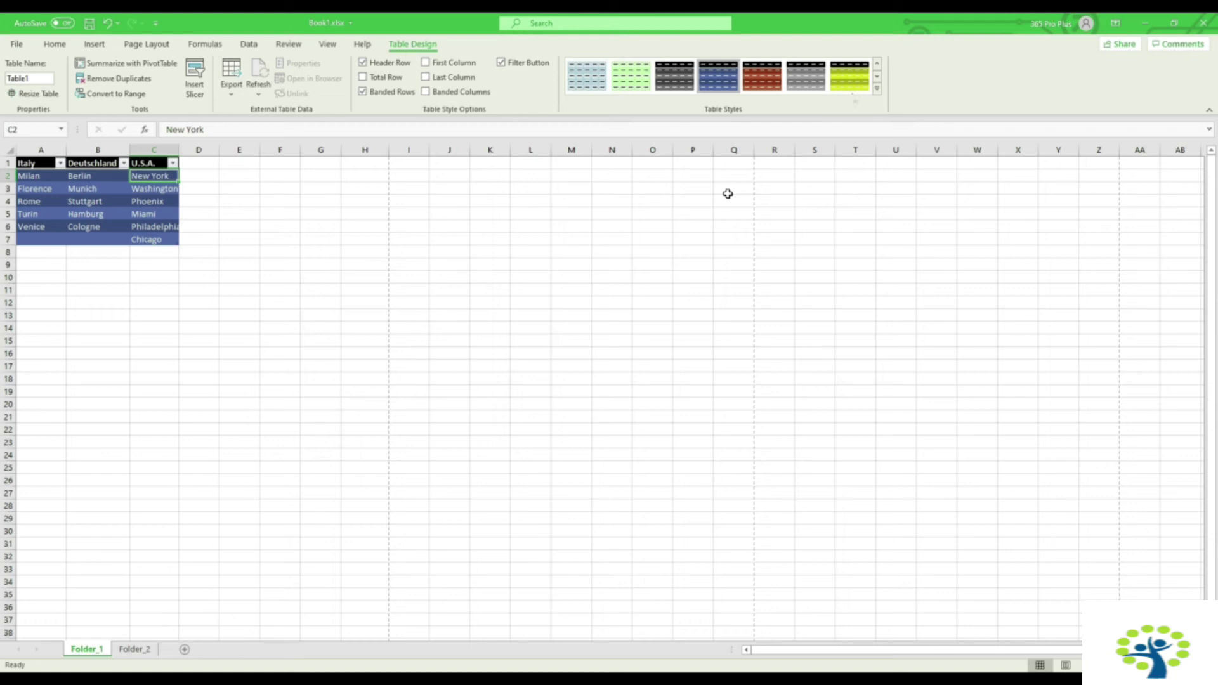
# Step: Apply the custom estasio style to the city table
pyautogui.click(877, 88)
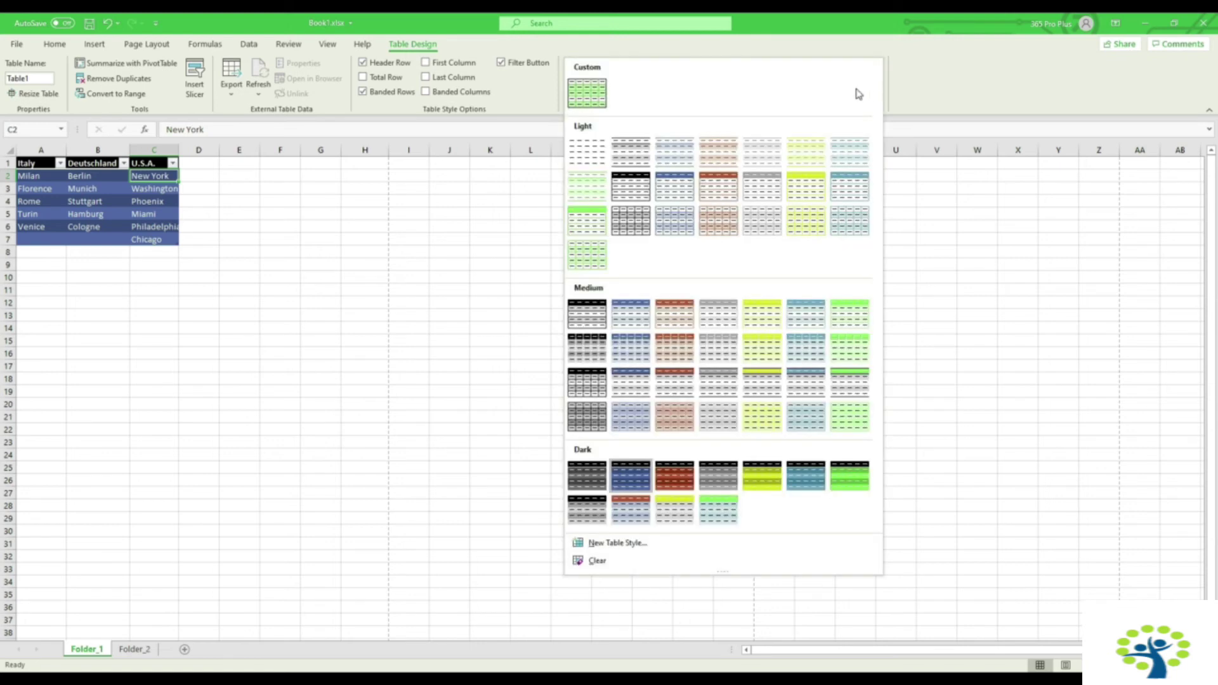
pyautogui.click(587, 96)
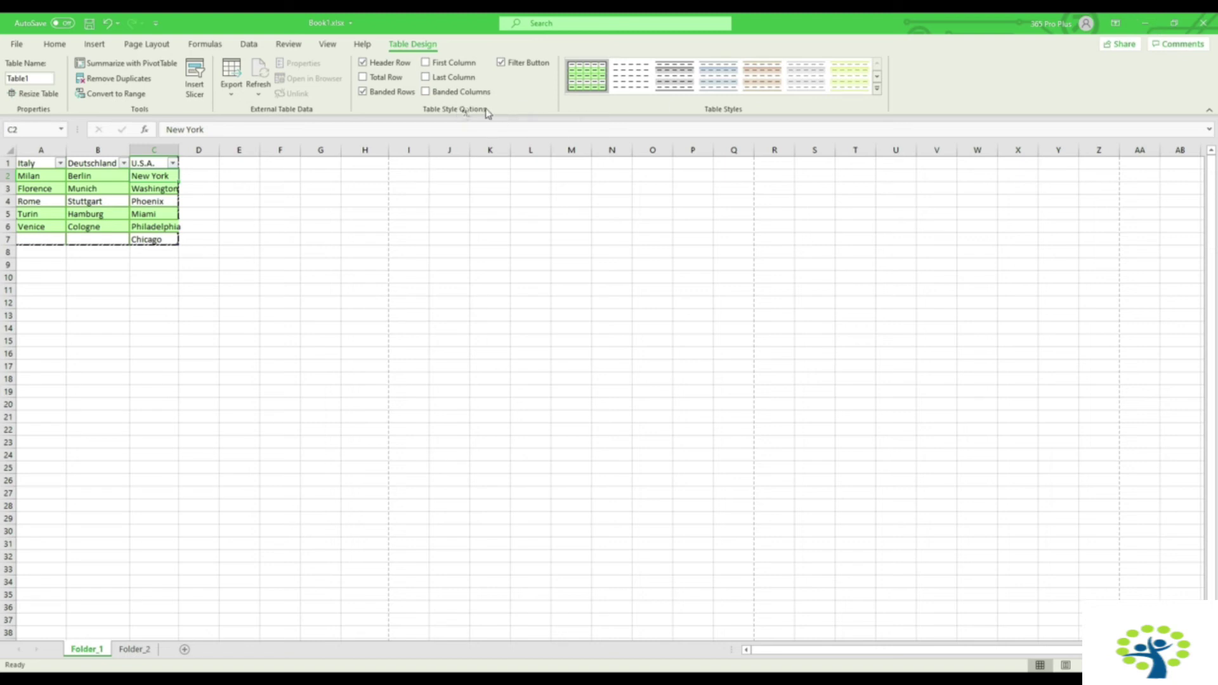
# Step: Turn on banded columns for the city table and apply the dark blue style with a black header row
pyautogui.click(449, 96)
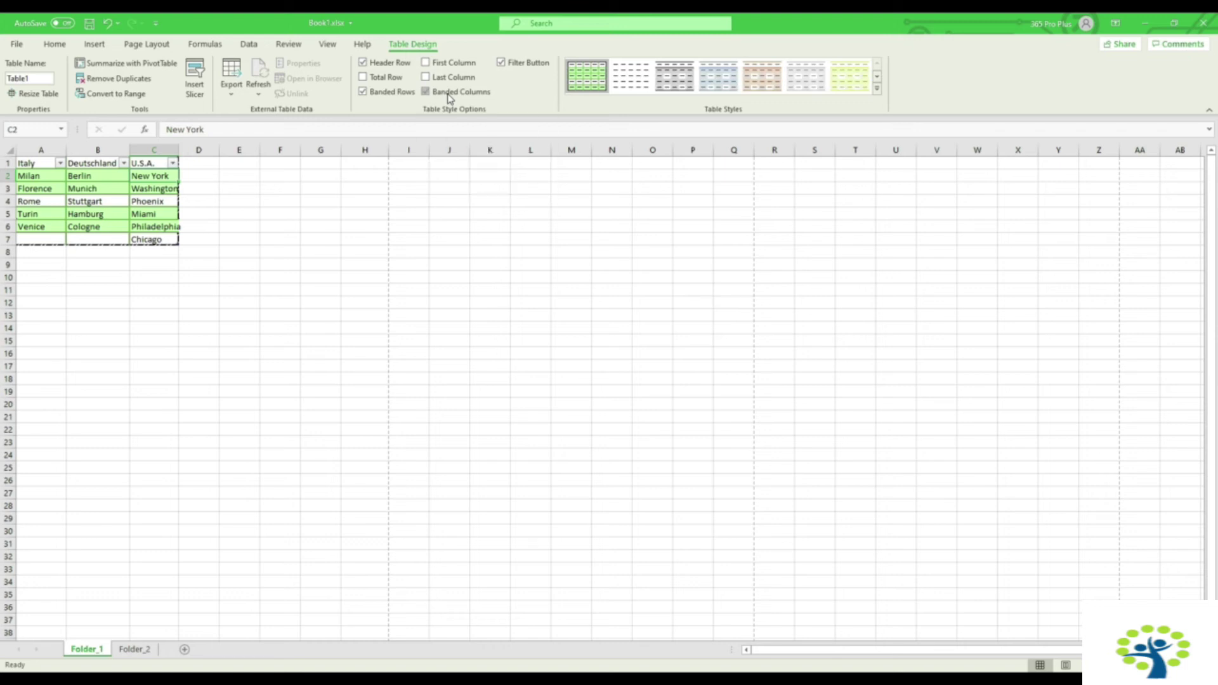
pyautogui.click(877, 88)
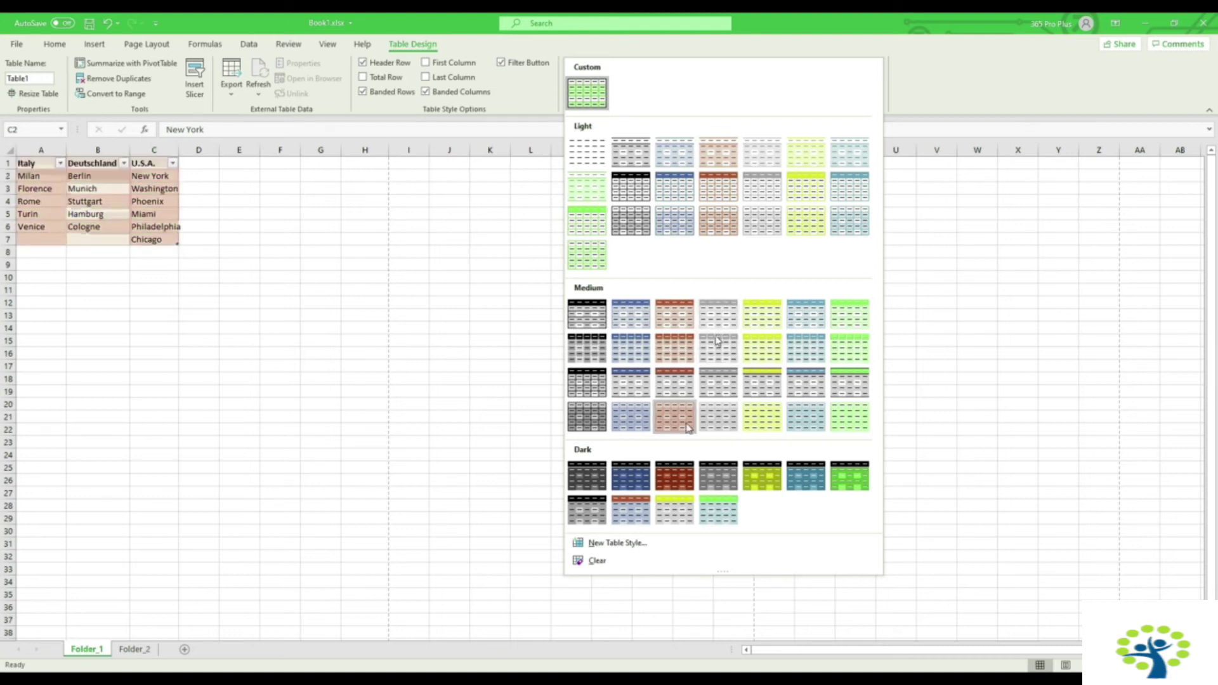
pyautogui.click(641, 484)
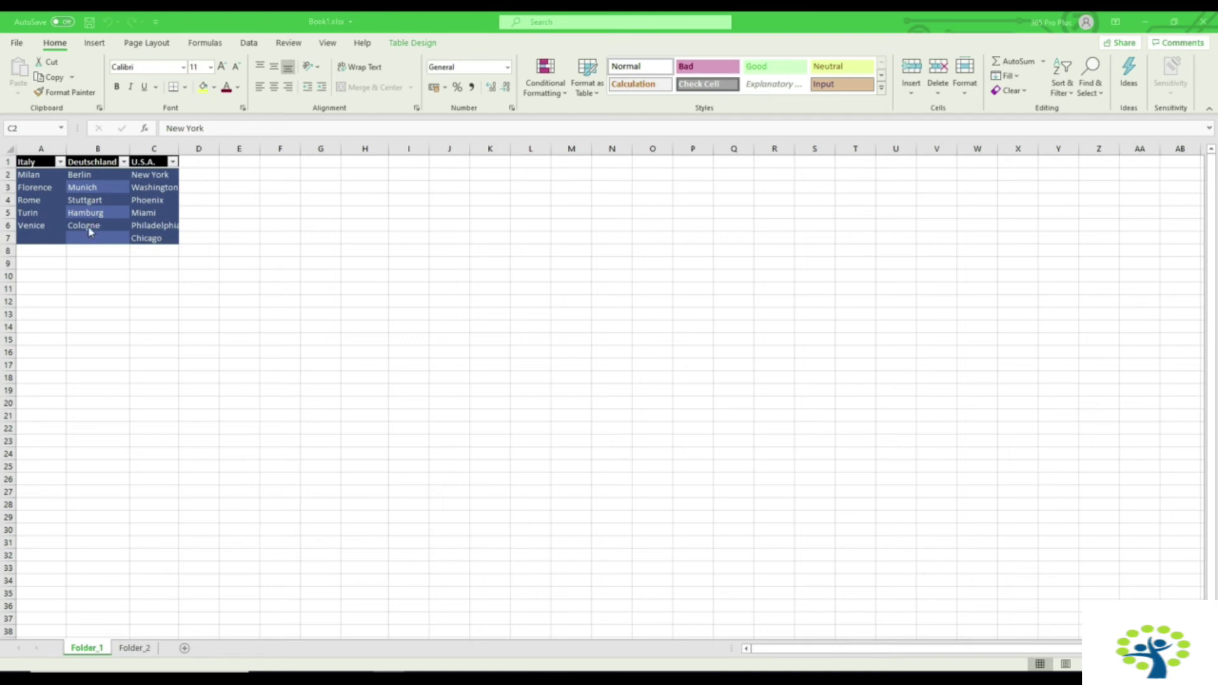
# Step: Create a new workbook from the Seasonal illustrated any year calendar template
pyautogui.click(18, 44)
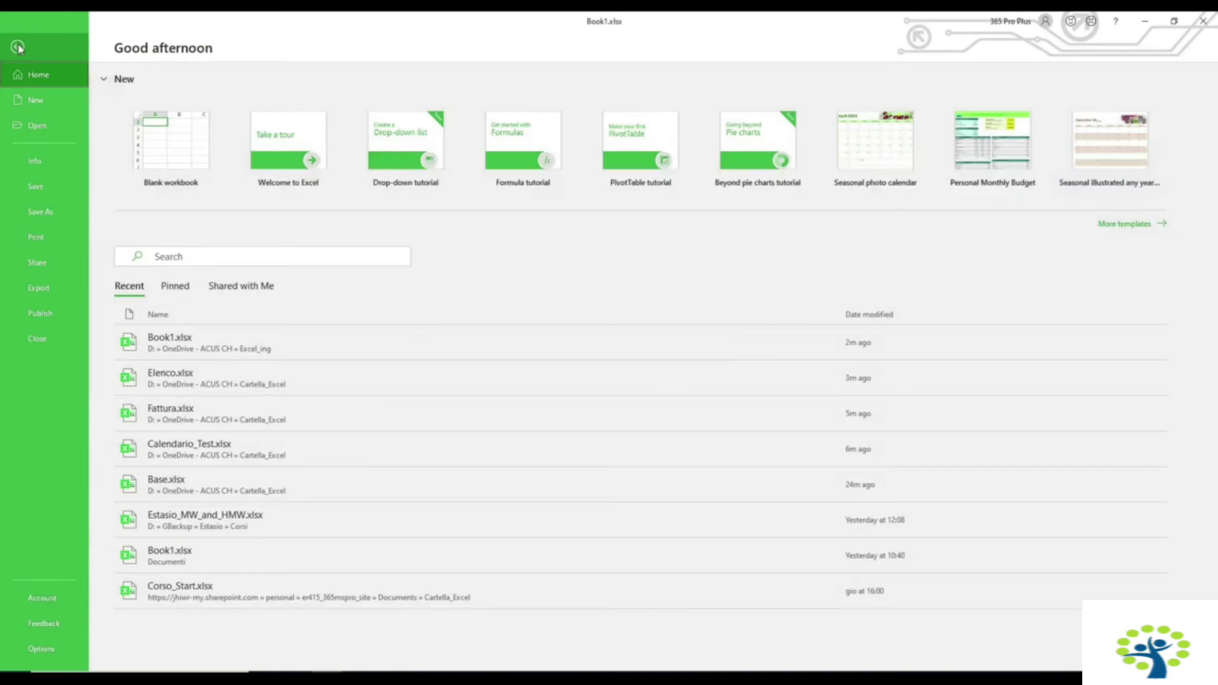
pyautogui.click(36, 102)
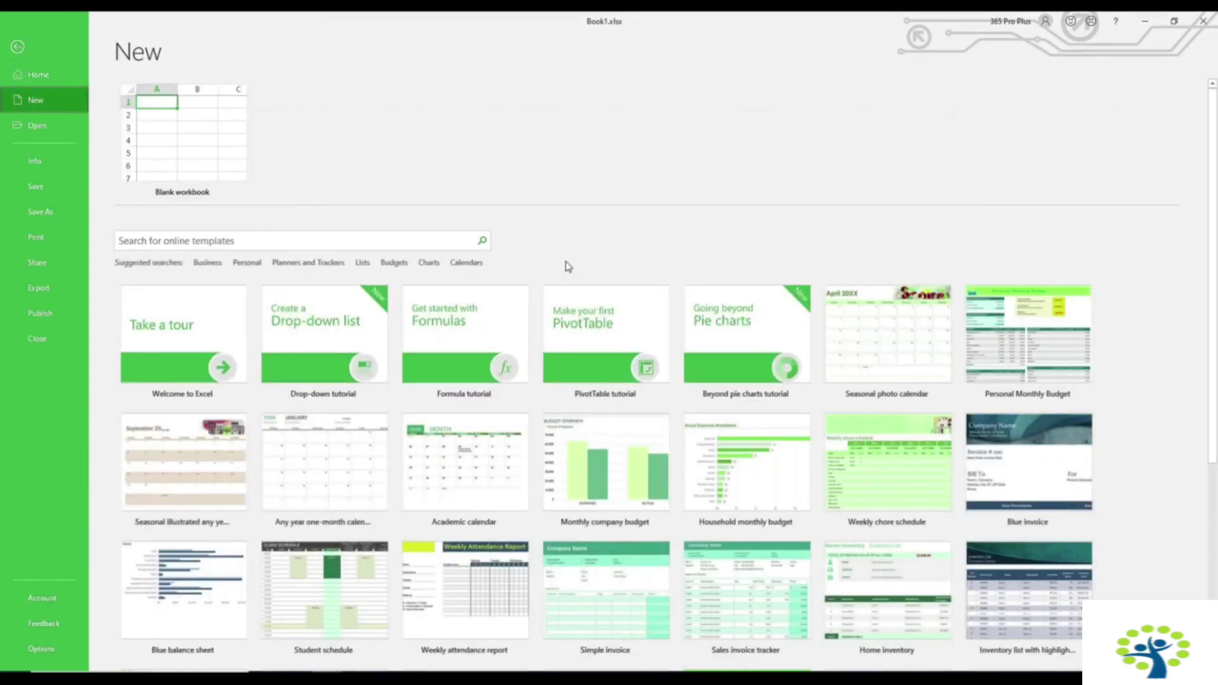
pyautogui.scroll(-6, 567, 265)
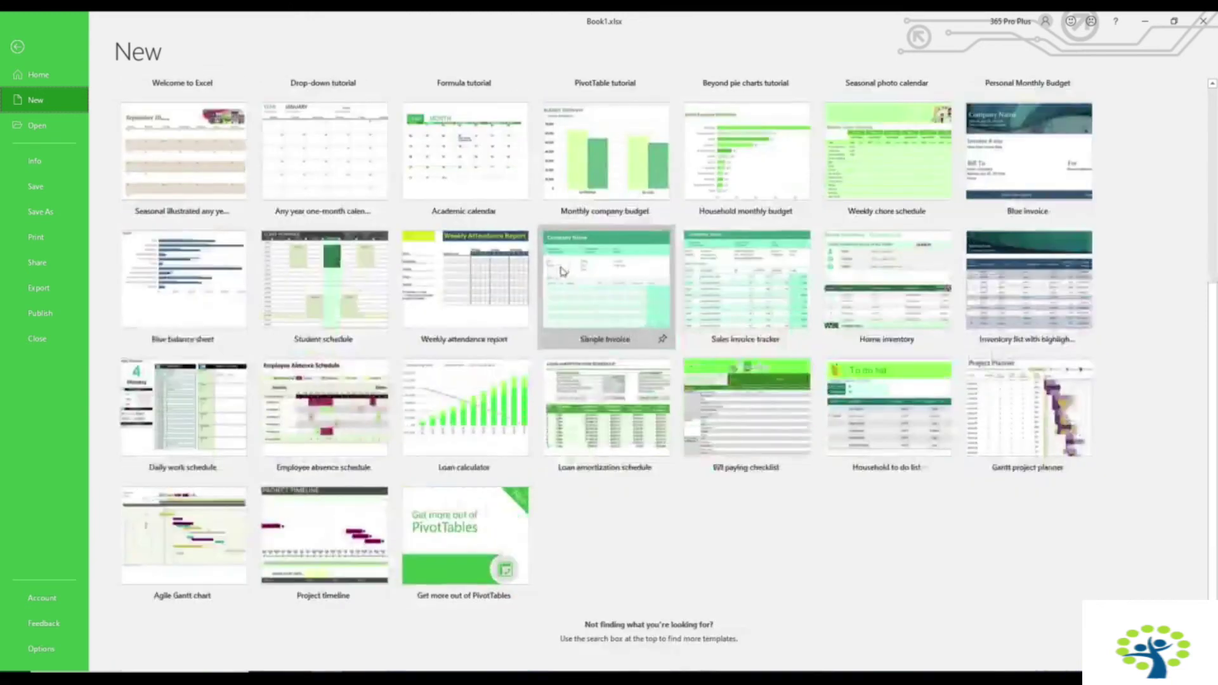
pyautogui.scroll(4, 560, 273)
pyautogui.scroll(2, 560, 273)
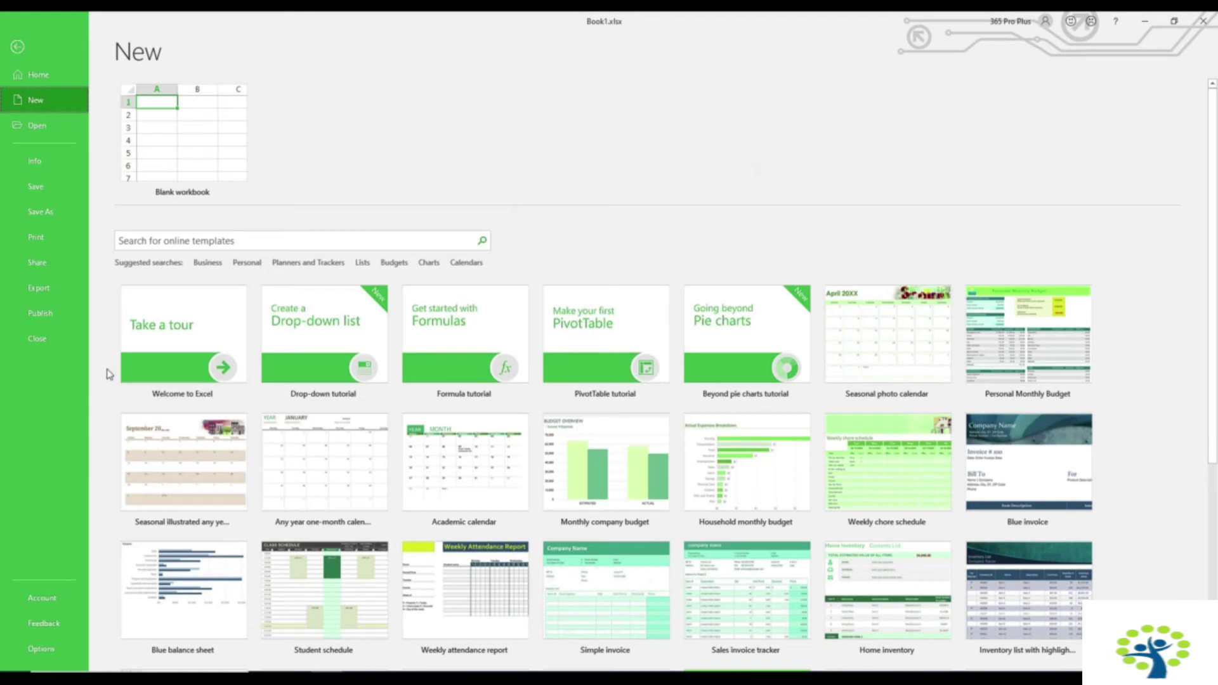
pyautogui.click(173, 454)
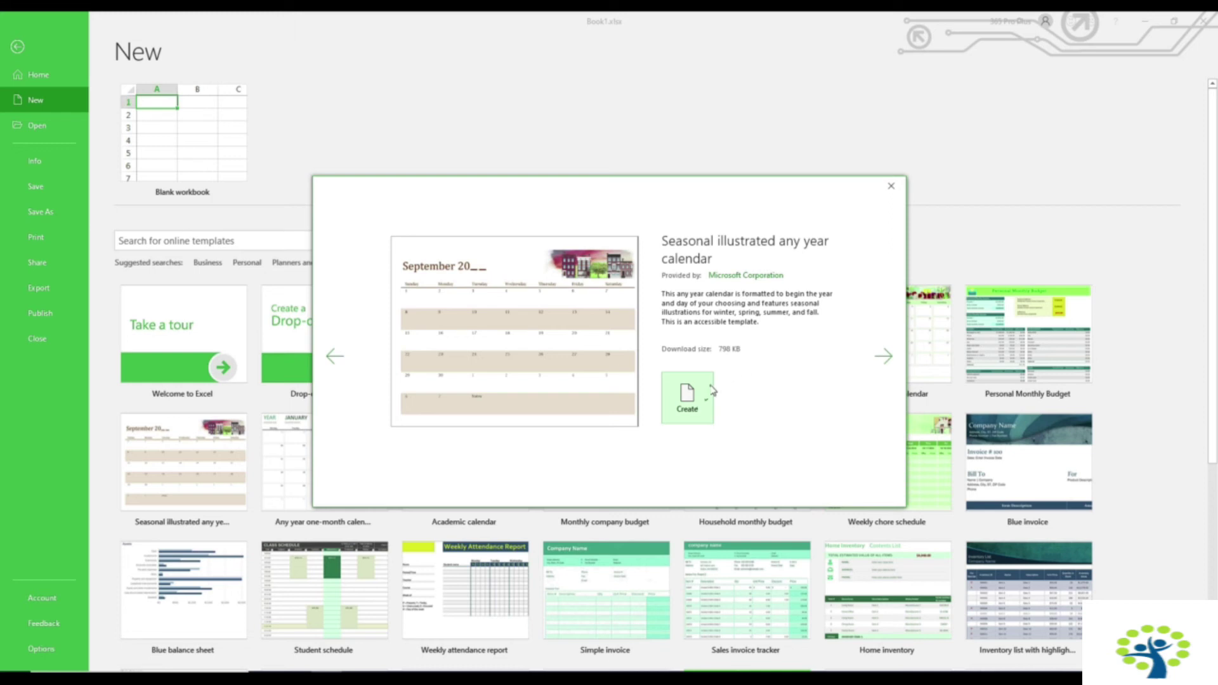
pyautogui.click(692, 401)
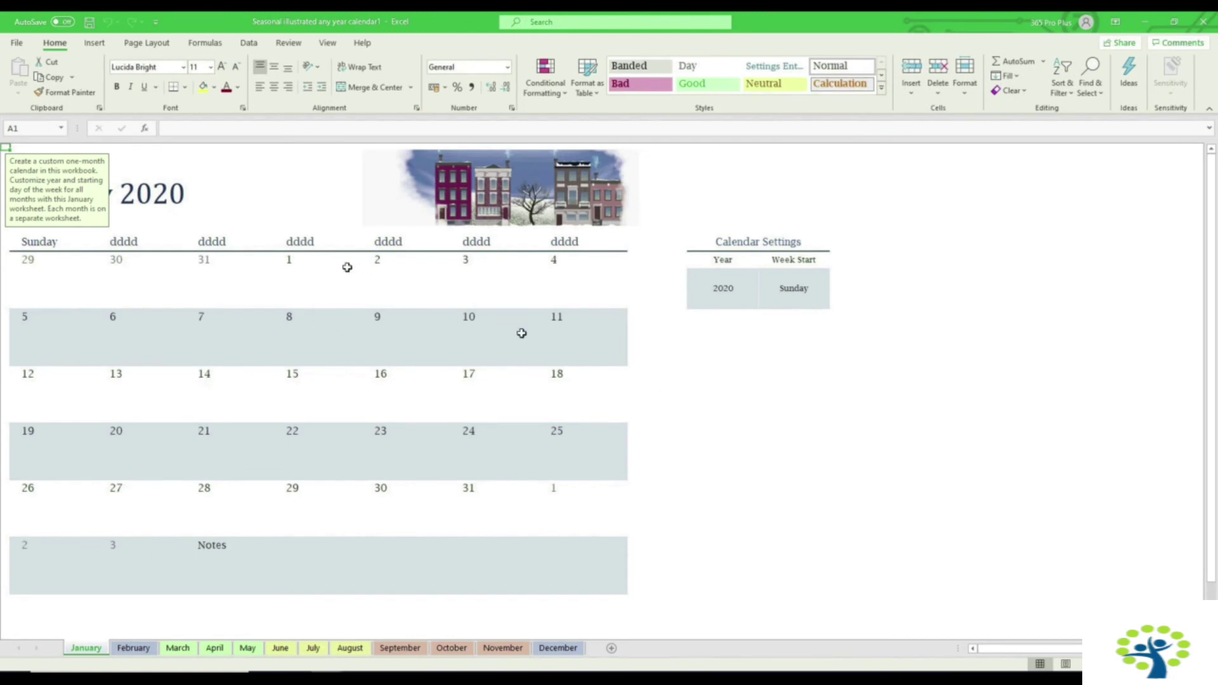
pyautogui.click(271, 225)
pyautogui.click(933, 291)
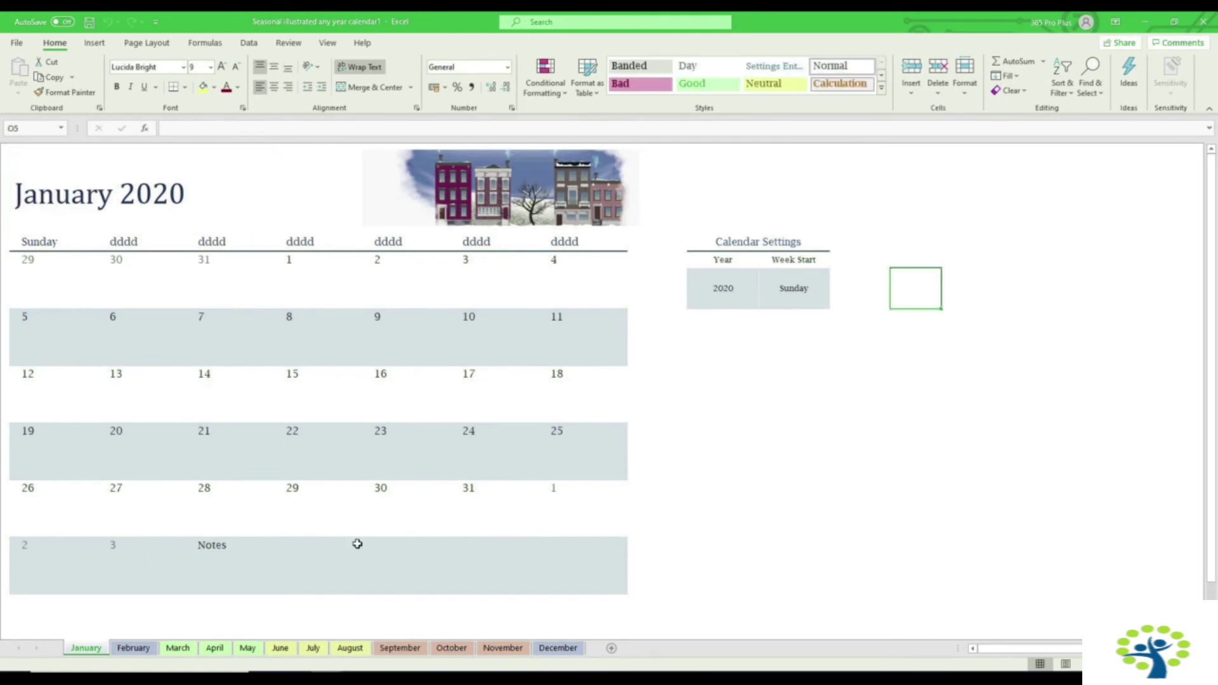
pyautogui.click(307, 483)
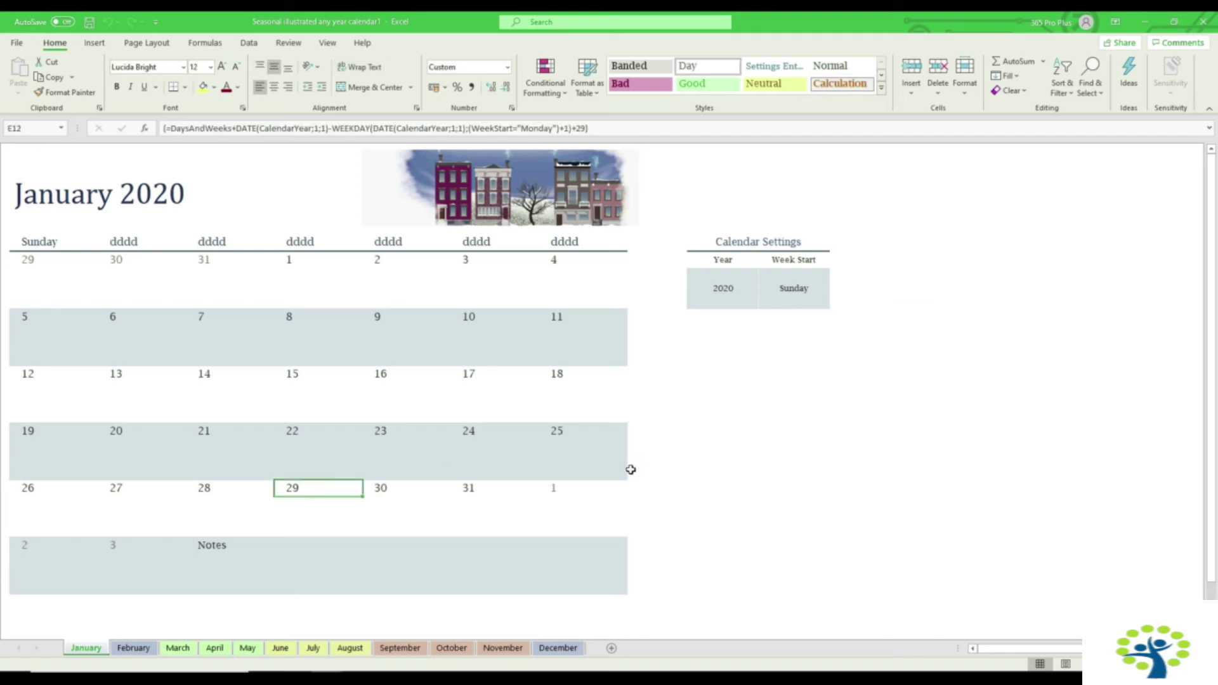
pyautogui.click(300, 348)
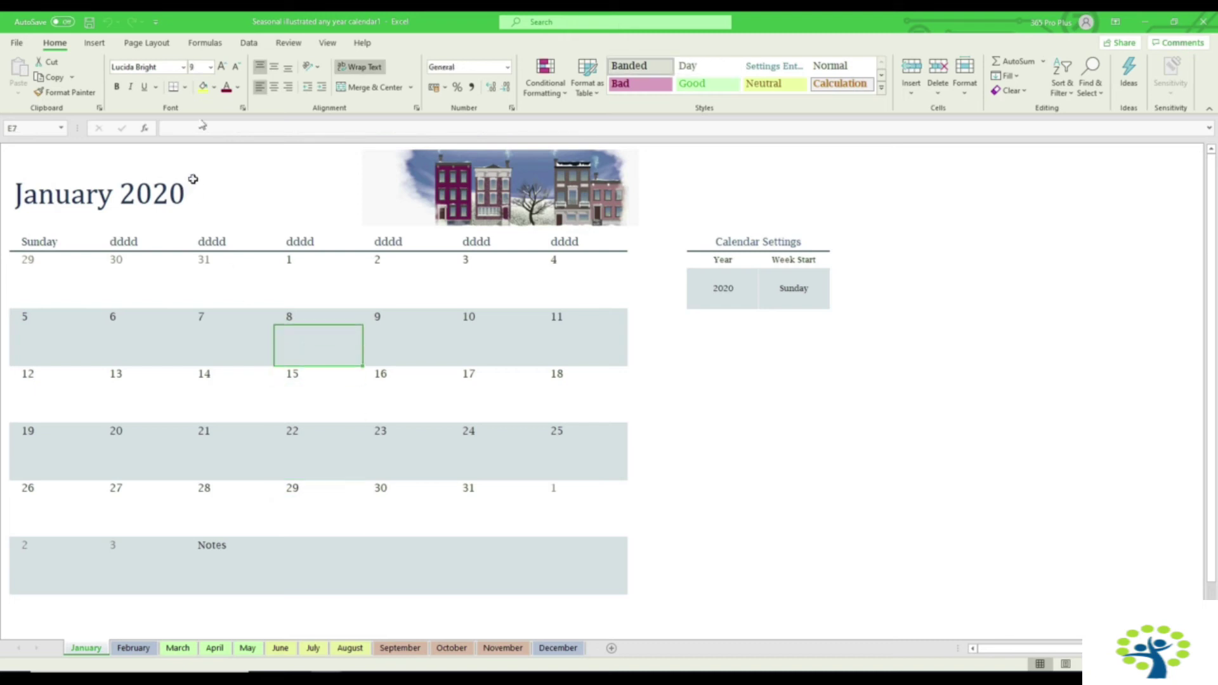
pyautogui.click(203, 87)
pyautogui.hotkey('ctrl', 'z')
pyautogui.click(326, 396)
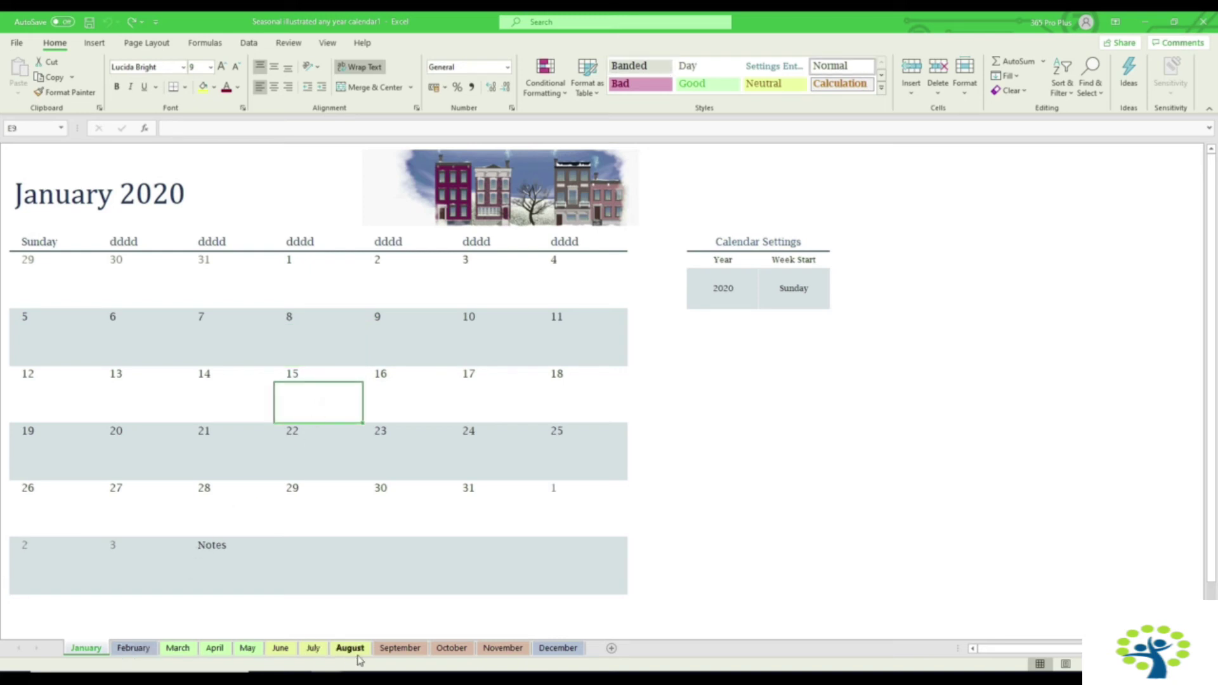
# Step: Look through the monthly sheets from February to December to compare their seasonal colours and illustrations
pyautogui.click(139, 652)
pyautogui.click(172, 651)
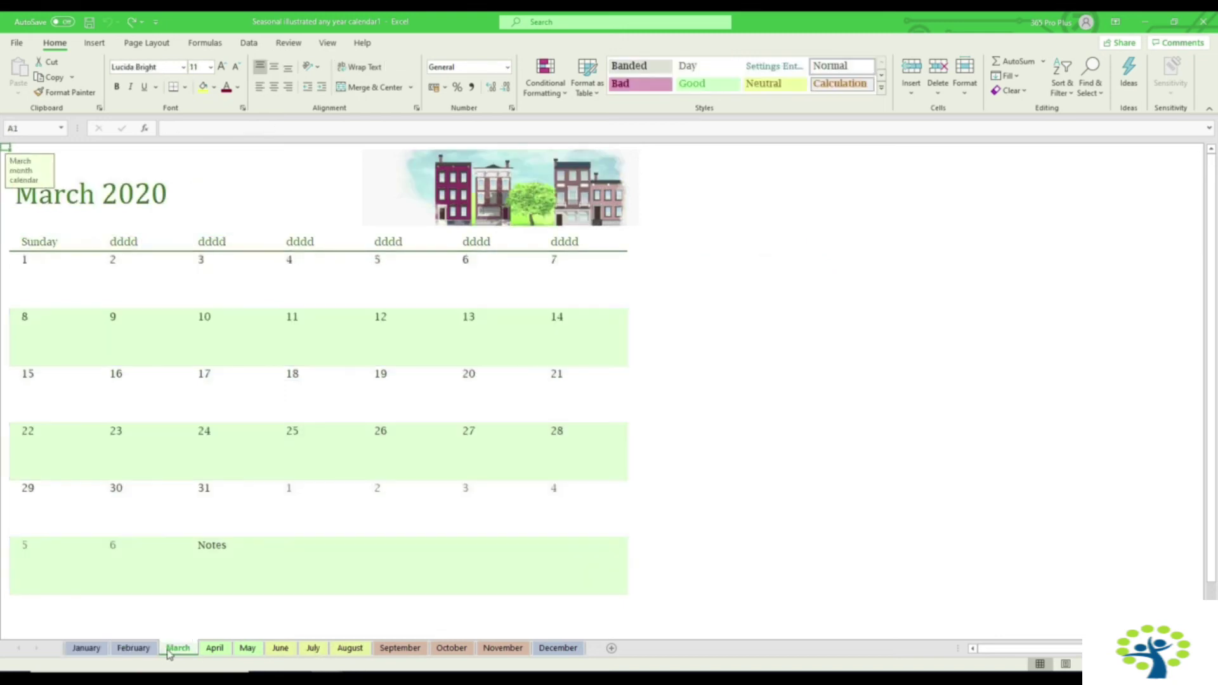
pyautogui.click(209, 651)
pyautogui.click(246, 651)
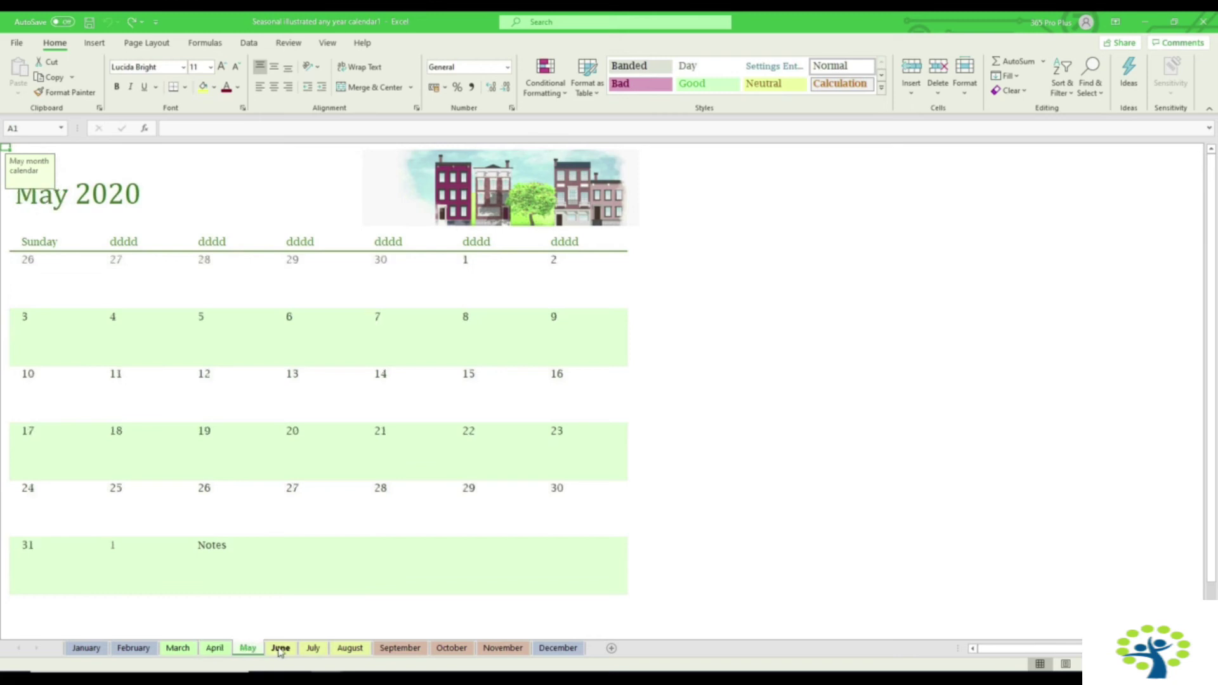
pyautogui.click(280, 651)
pyautogui.click(313, 651)
pyautogui.click(350, 651)
pyautogui.click(394, 651)
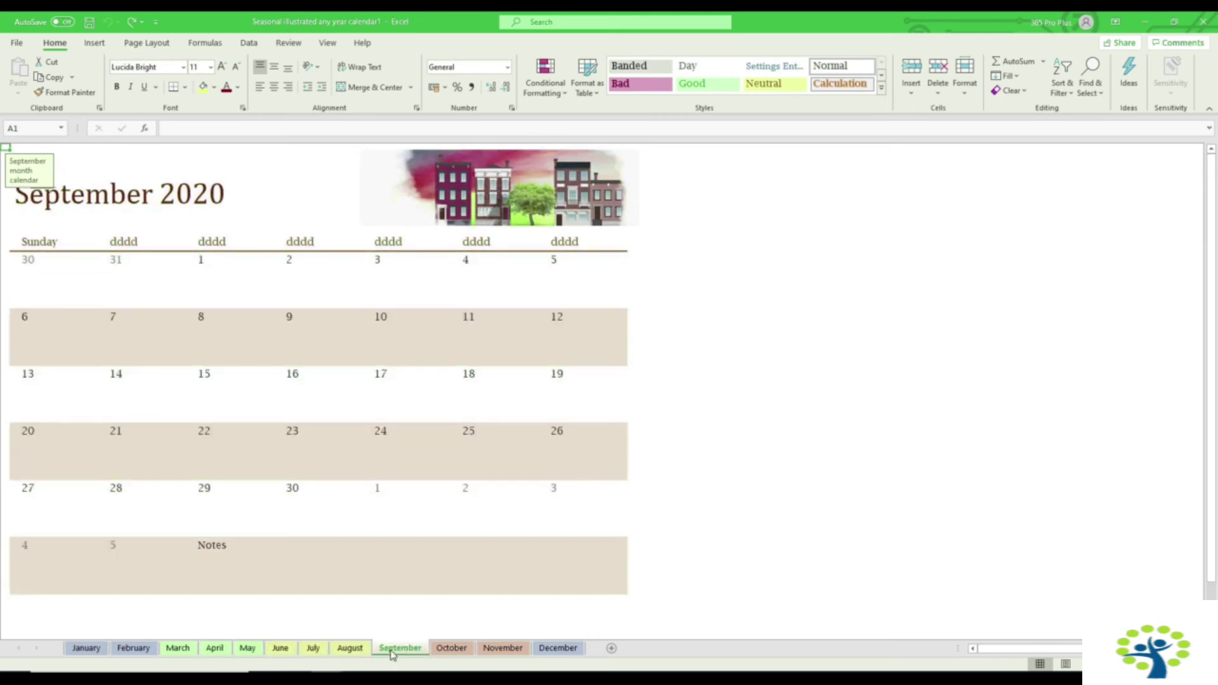
pyautogui.click(504, 648)
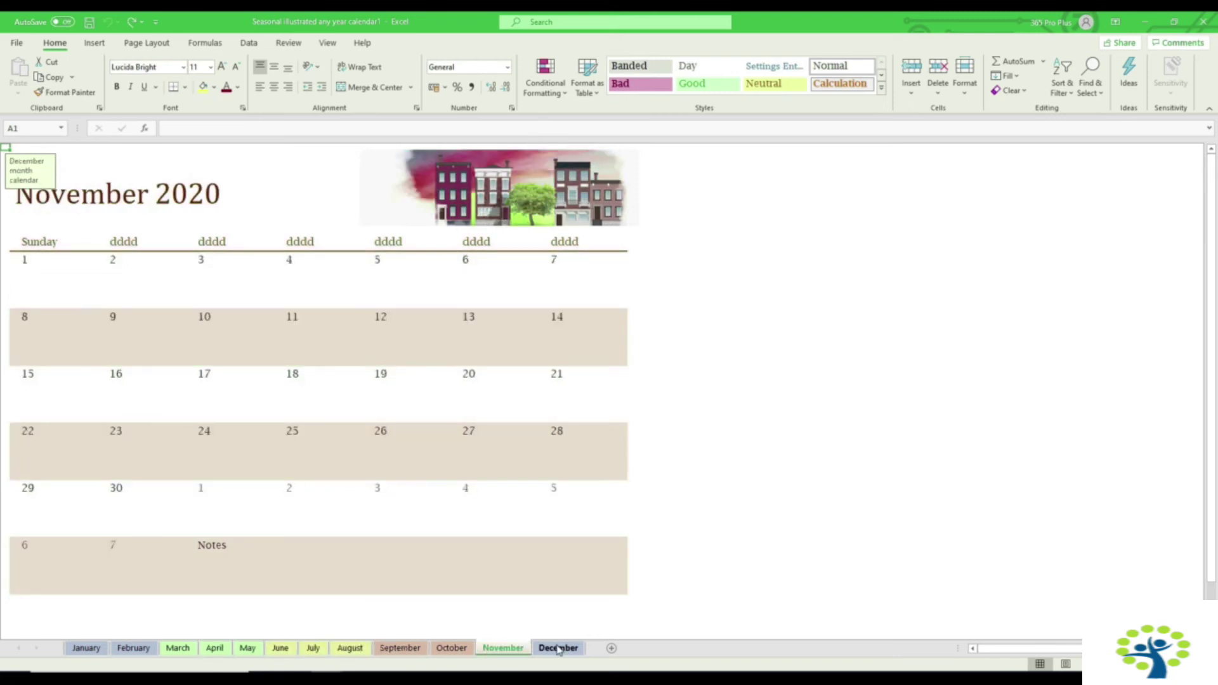
pyautogui.click(558, 649)
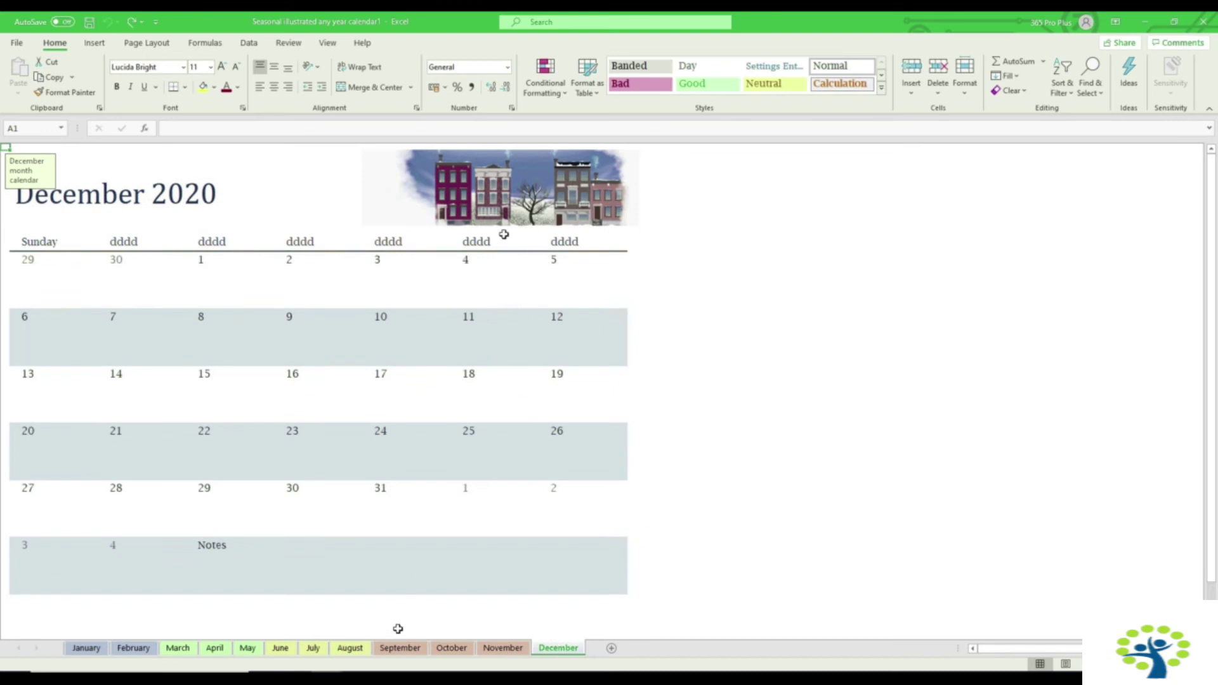
pyautogui.click(399, 649)
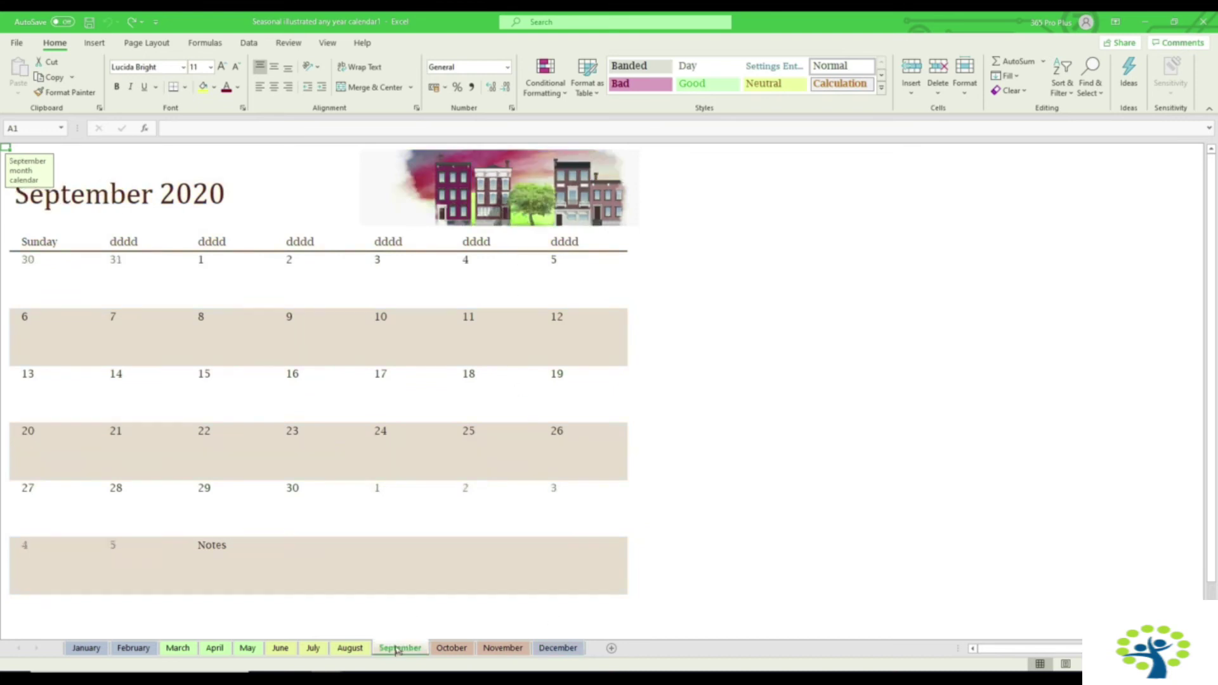
# Step: Apply the Badge theme to the calendar workbook from the May sheet
pyautogui.click(248, 649)
pyautogui.click(246, 417)
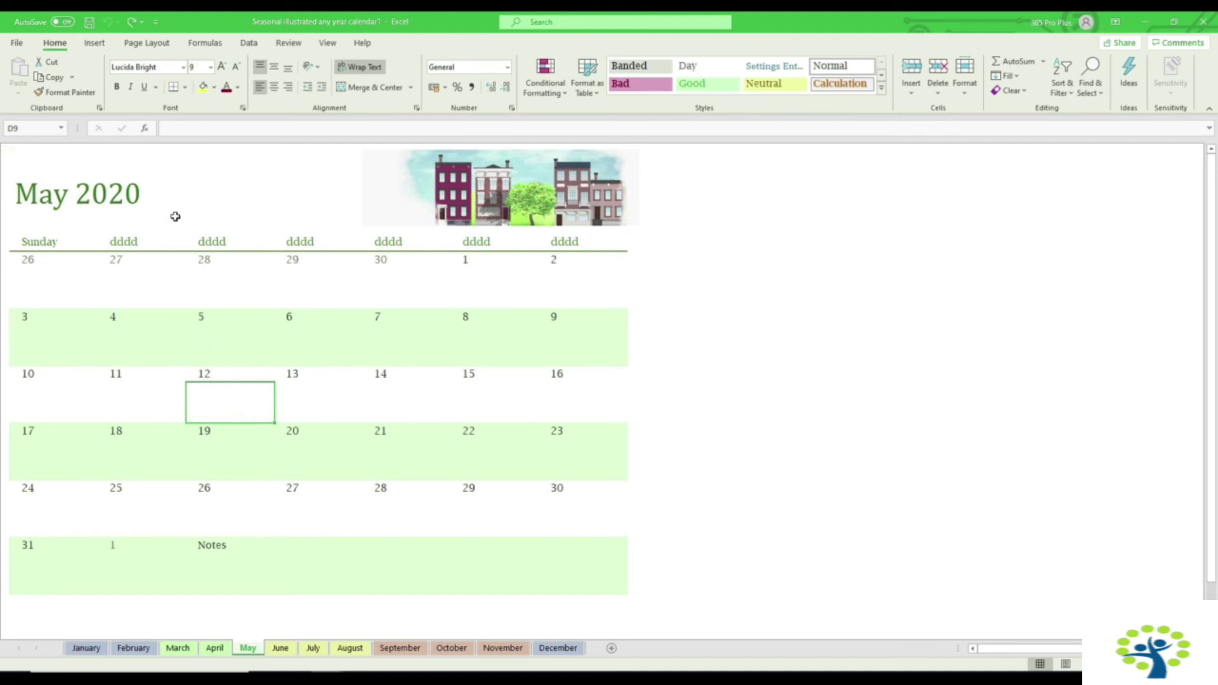
pyautogui.click(167, 44)
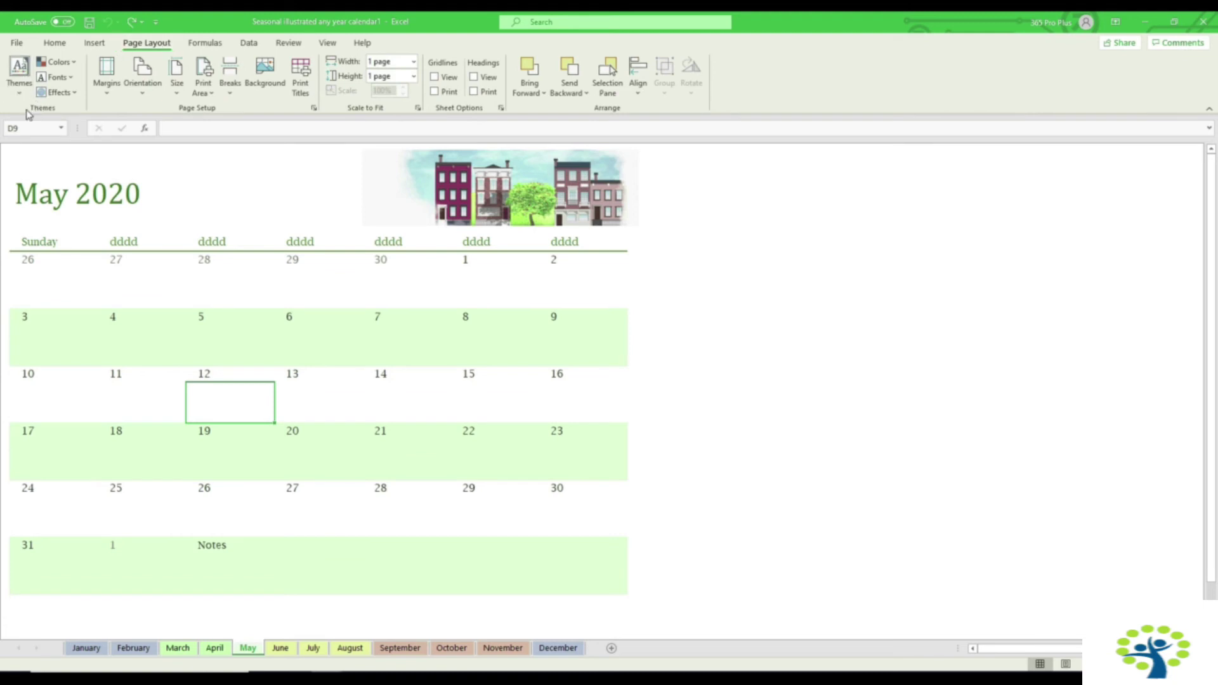
pyautogui.click(21, 92)
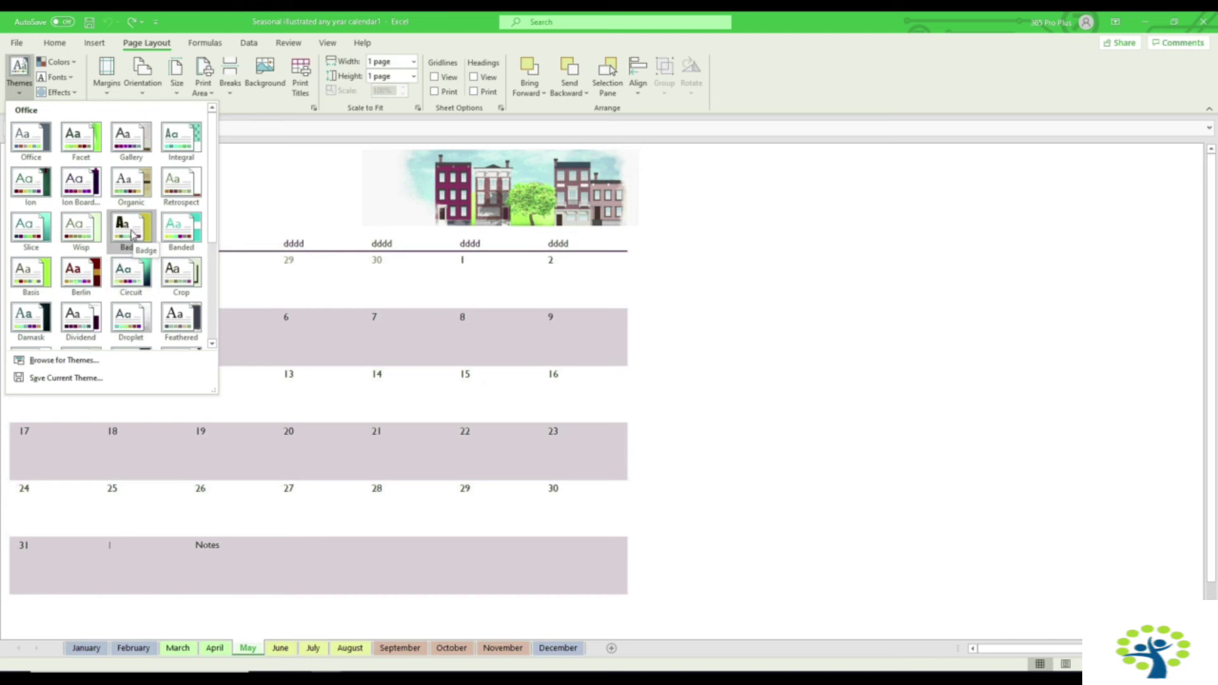
pyautogui.click(138, 238)
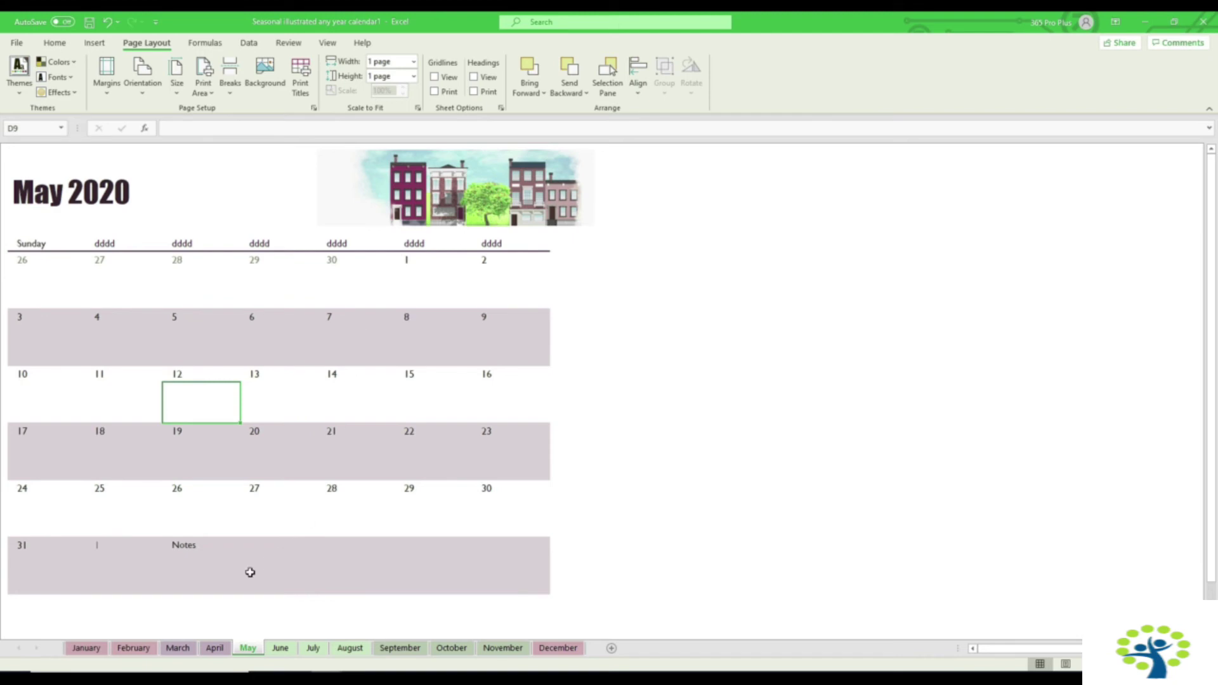
# Step: Review the rethemed February, March, June, August and October sheets and inspect the weekday and date cells in October
pyautogui.click(131, 649)
pyautogui.click(177, 648)
pyautogui.click(281, 649)
pyautogui.click(351, 648)
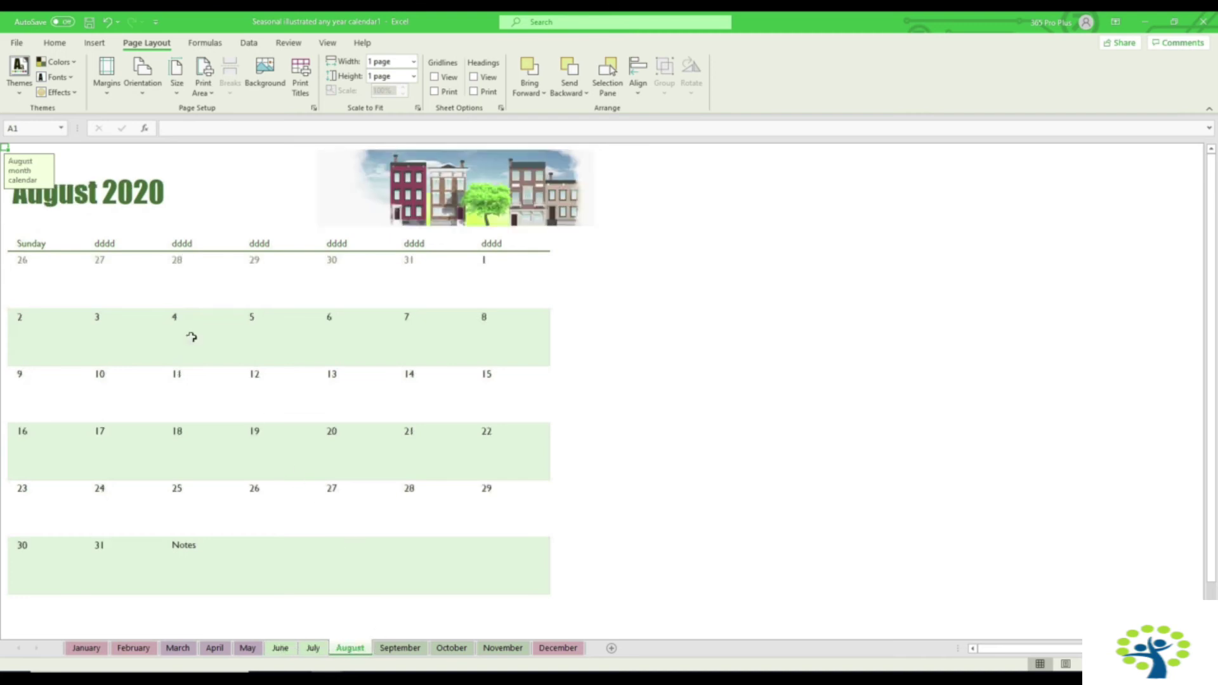
pyautogui.click(190, 338)
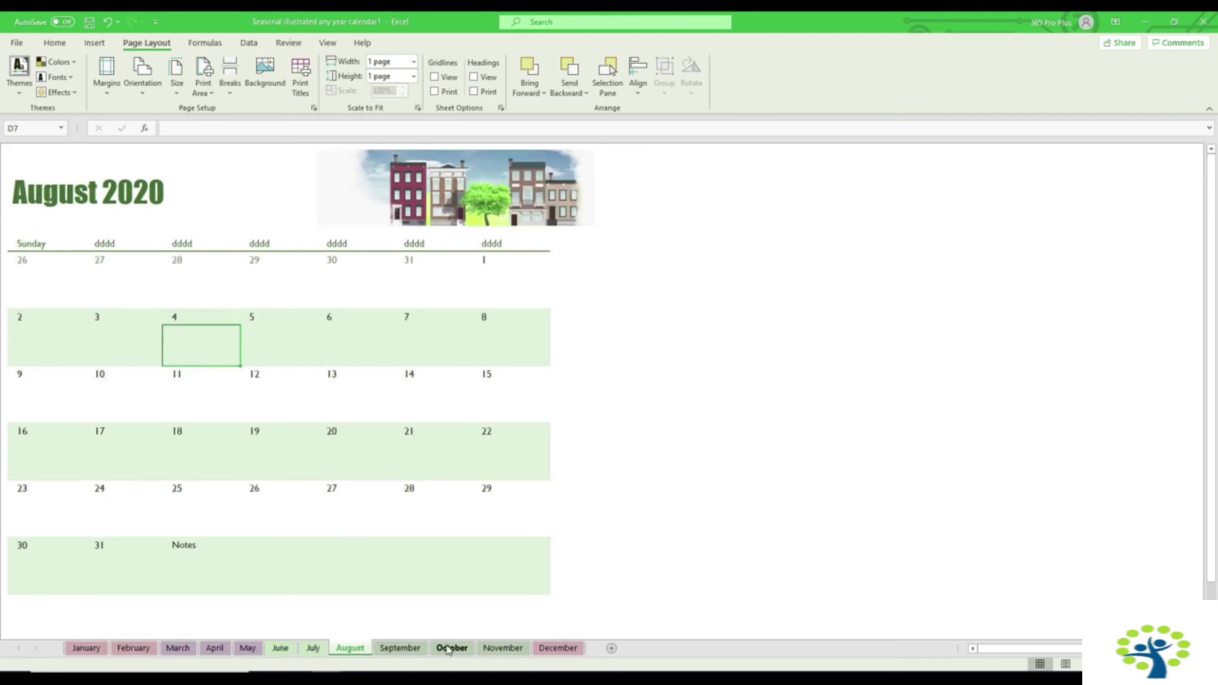
pyautogui.hotkey('ctrl', 'pagedown')
pyautogui.hotkey('ctrl', 'pagedown')
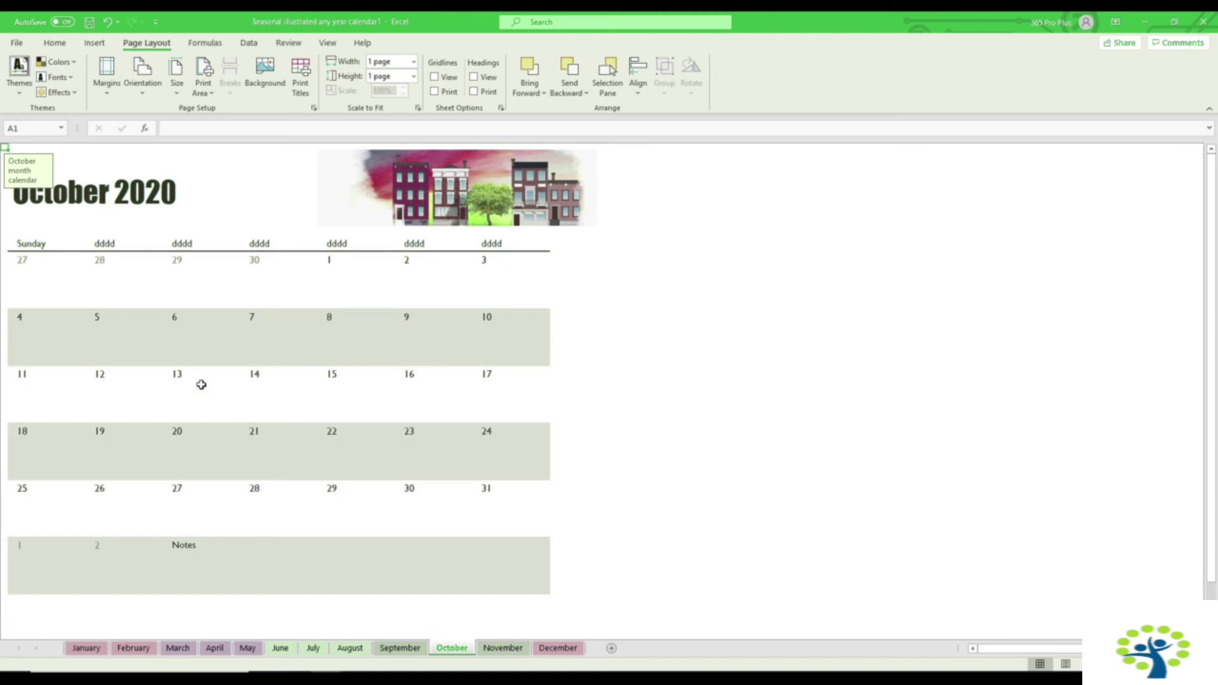
pyautogui.click(190, 242)
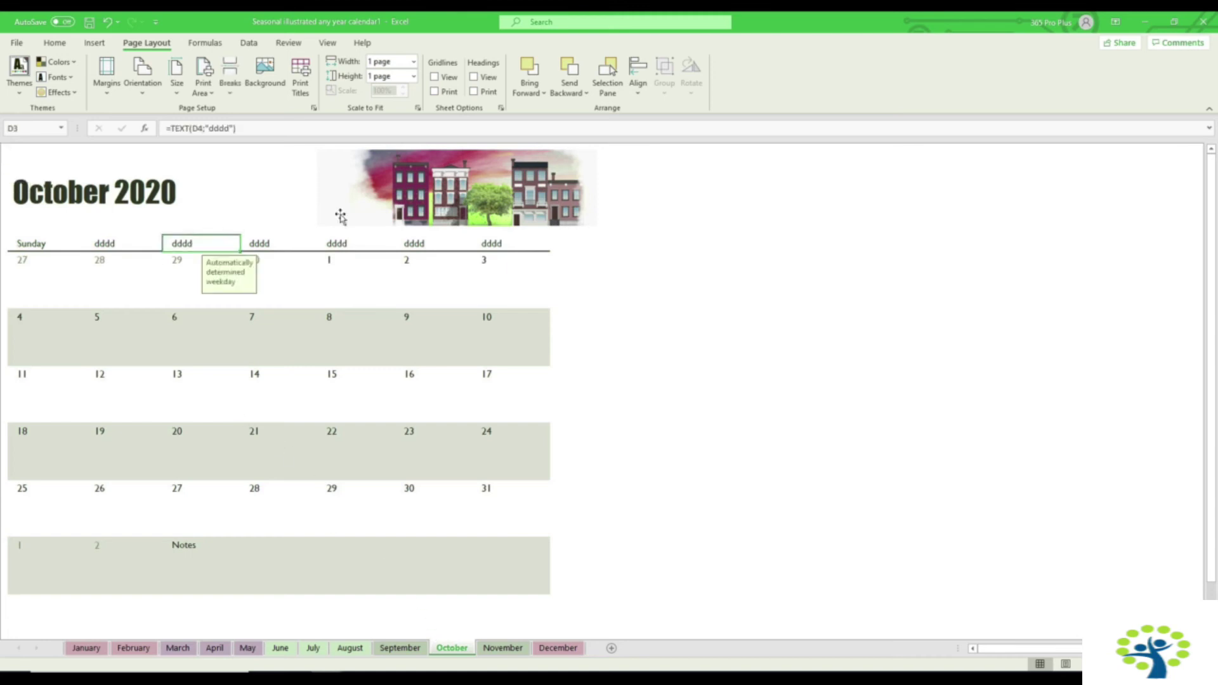
pyautogui.click(426, 429)
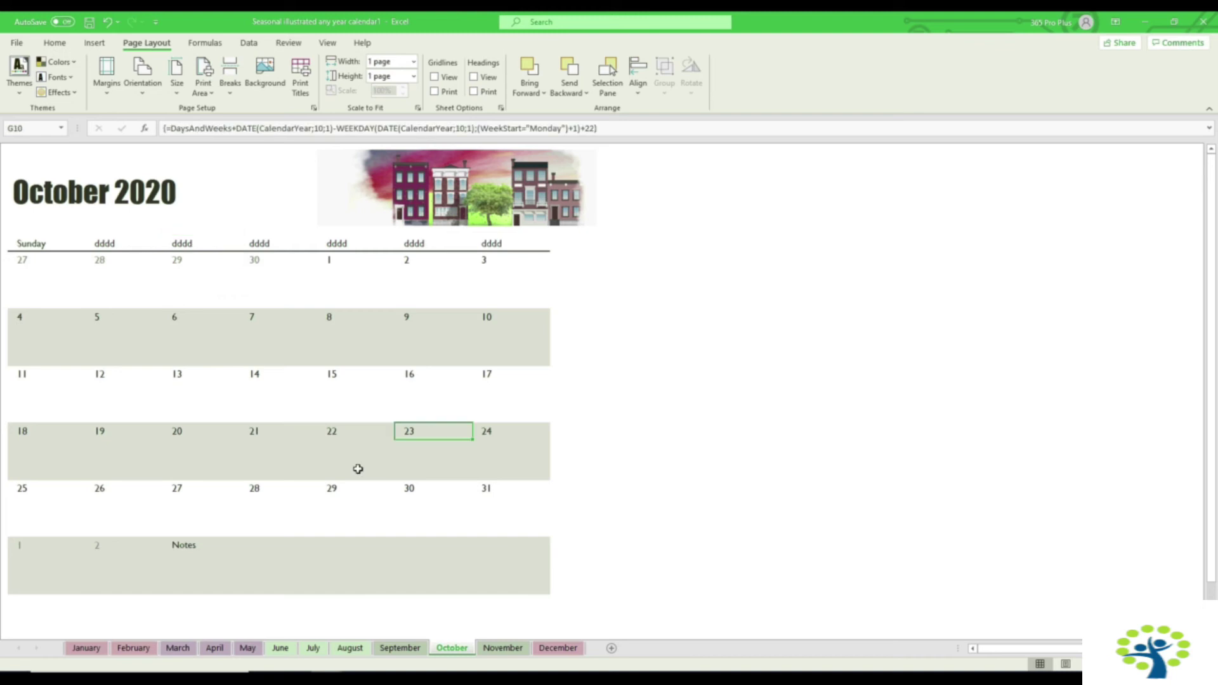
pyautogui.click(257, 438)
pyautogui.click(180, 434)
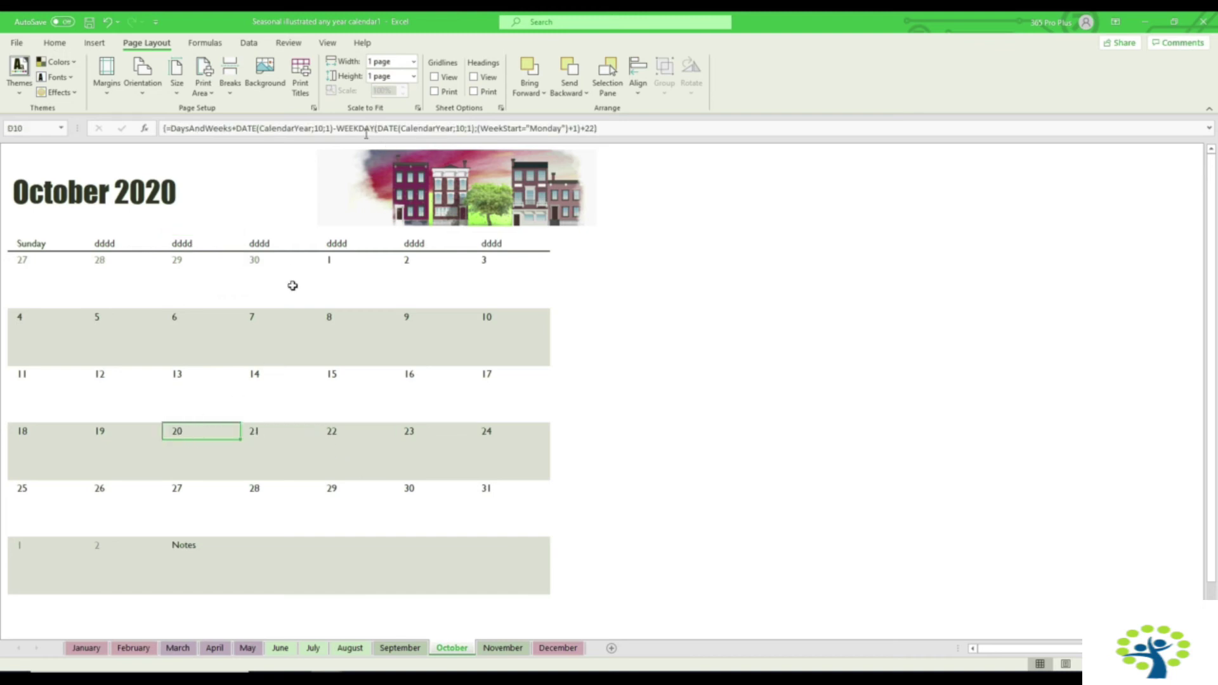
pyautogui.click(414, 354)
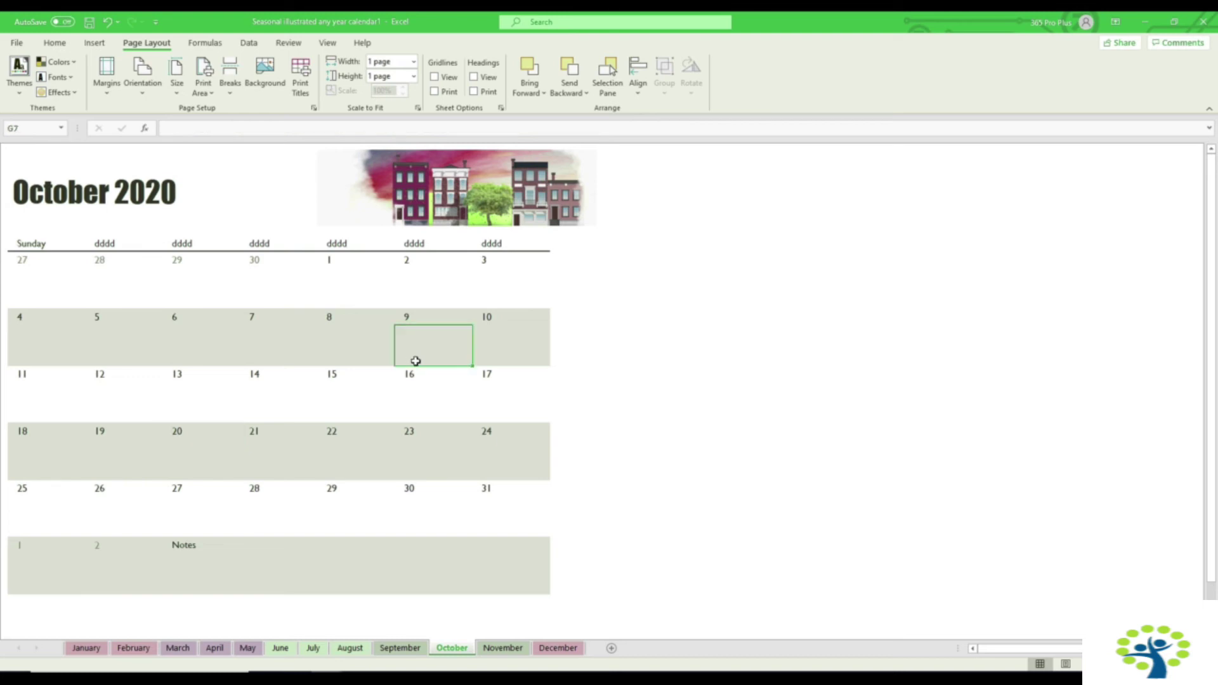
# Step: Save the calendar workbook as Calendar in the Excel_ing folder and close it
pyautogui.click(21, 45)
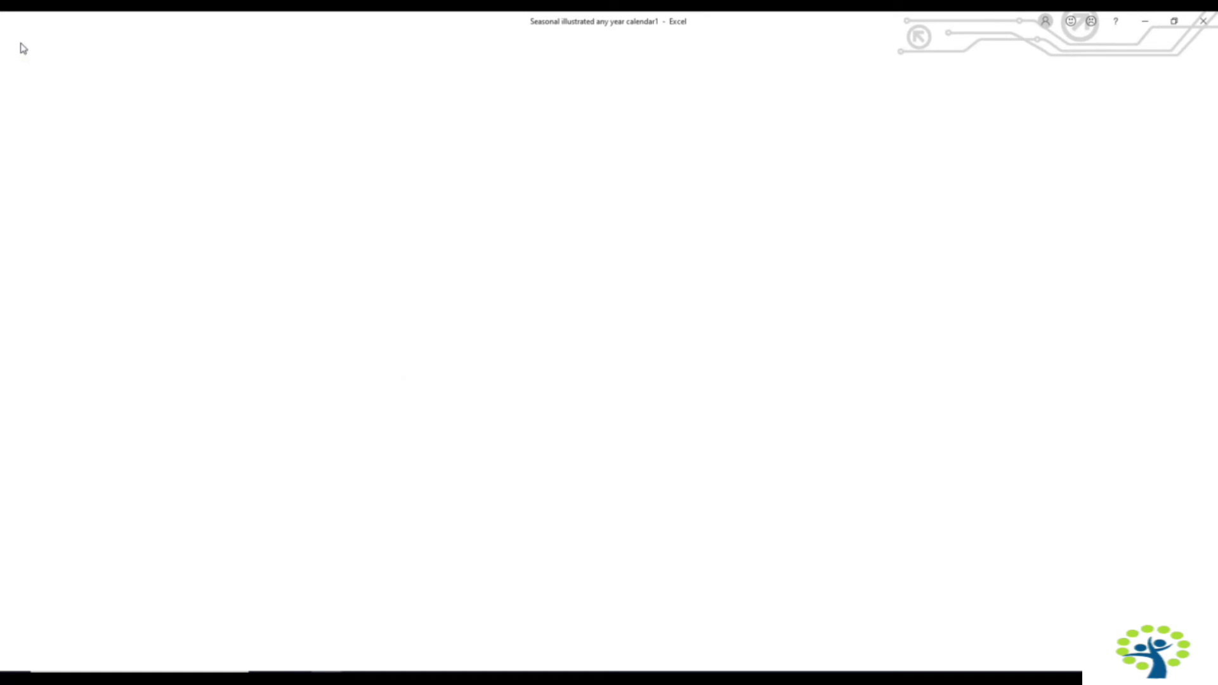
pyautogui.click(59, 216)
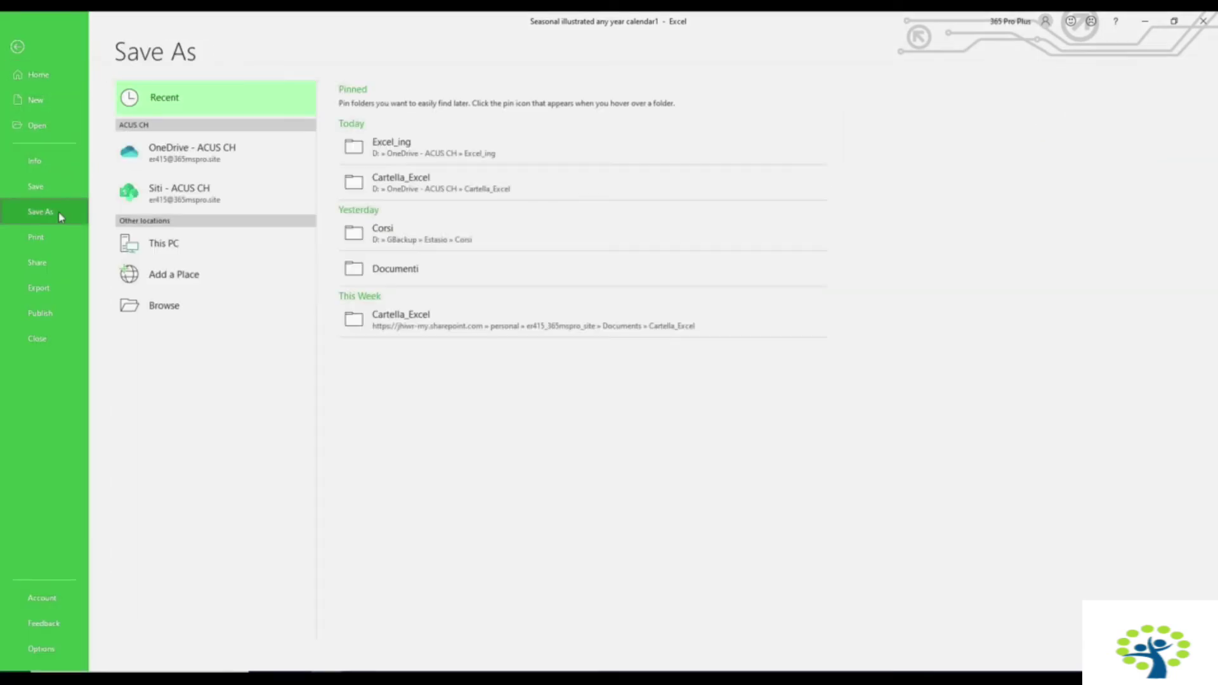
pyautogui.click(395, 154)
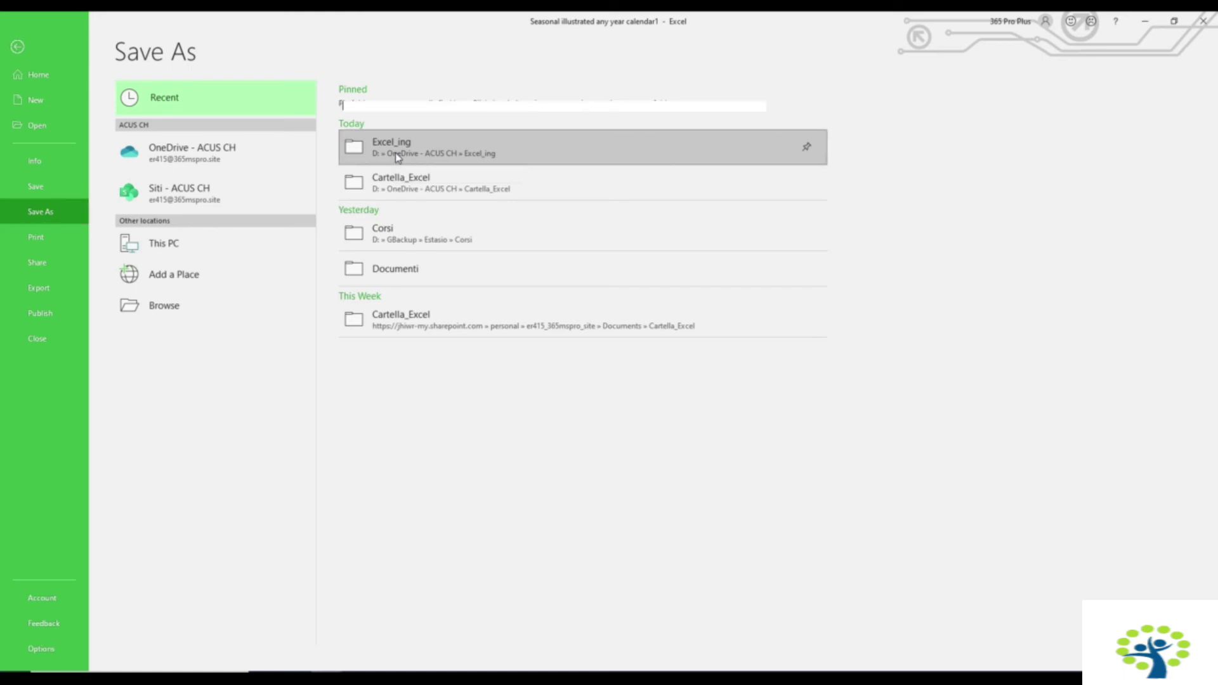
pyautogui.click(397, 105)
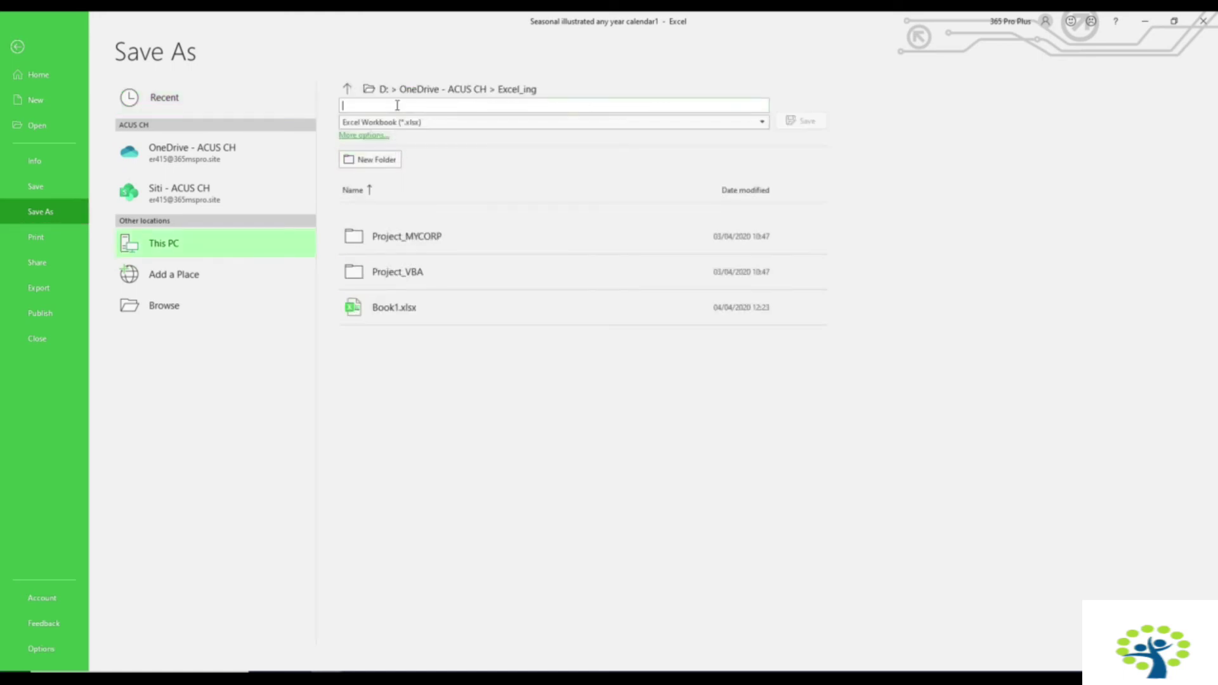
pyautogui.write('Calendar')
pyautogui.click(808, 120)
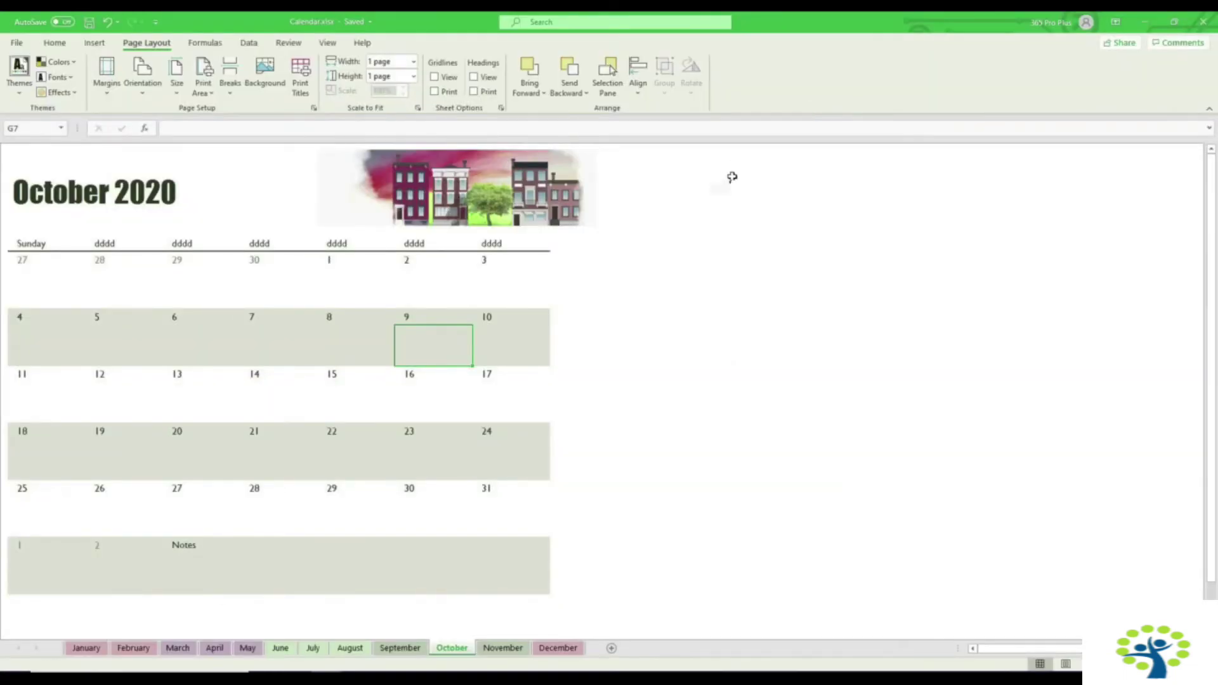
pyautogui.click(1212, 24)
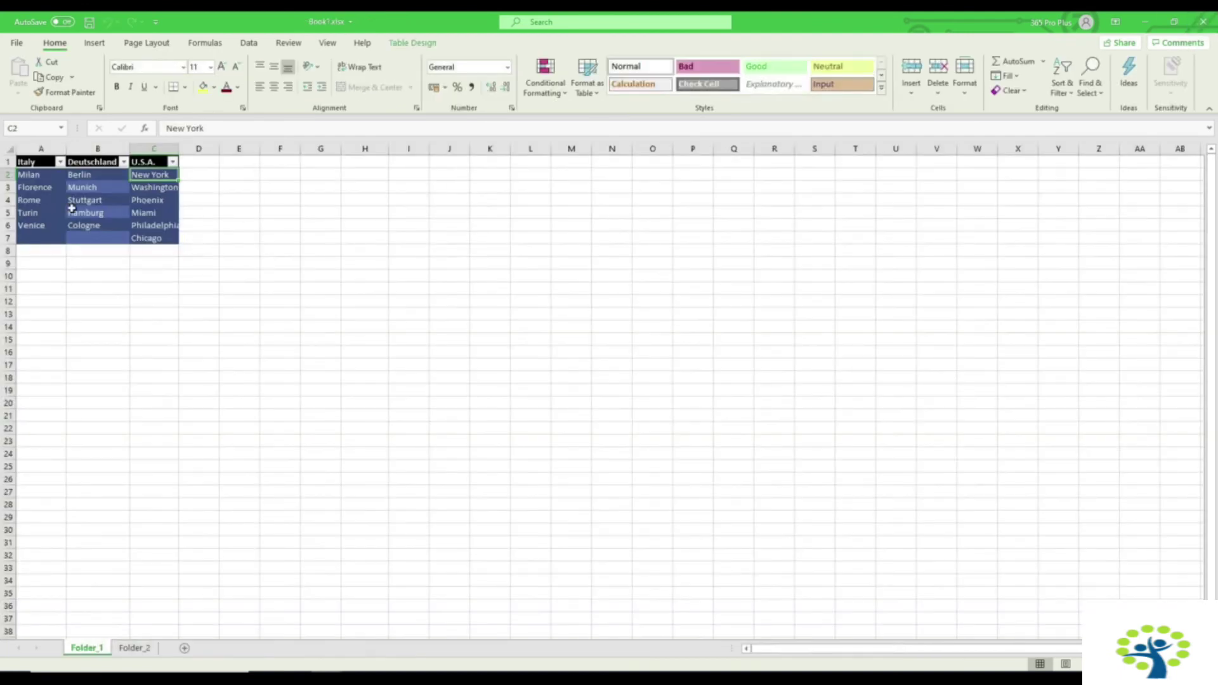
# Step: Create a new workbook from the Simple invoice template
pyautogui.click(19, 44)
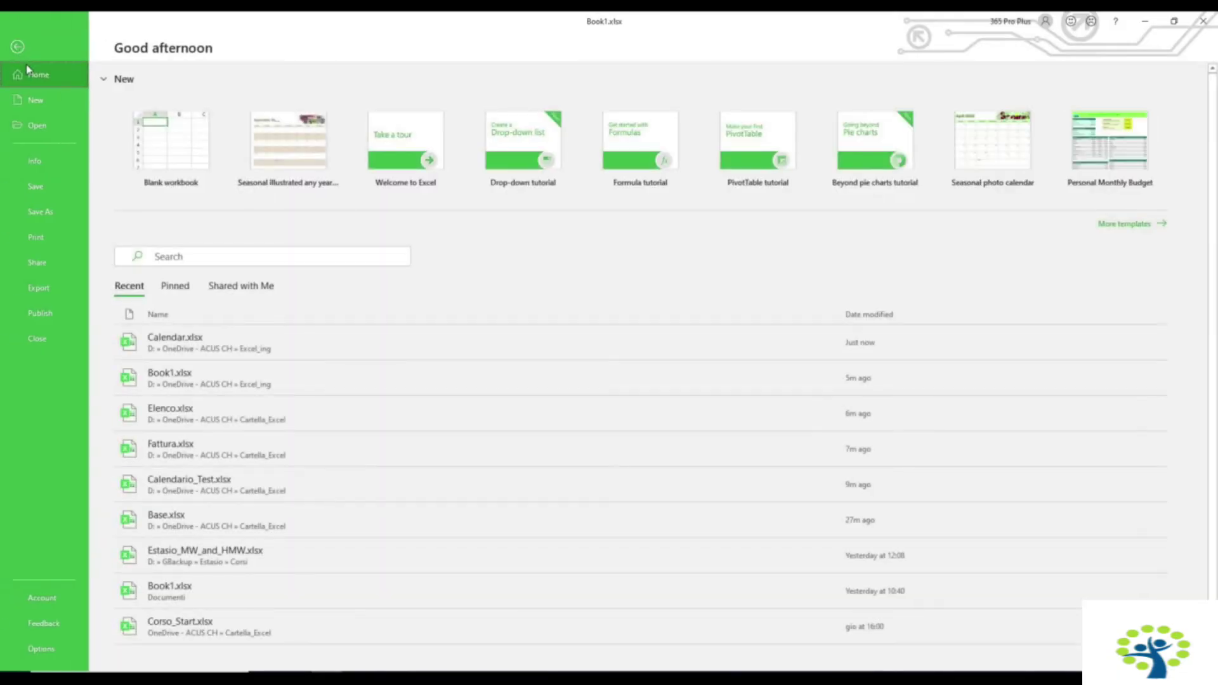
pyautogui.click(36, 100)
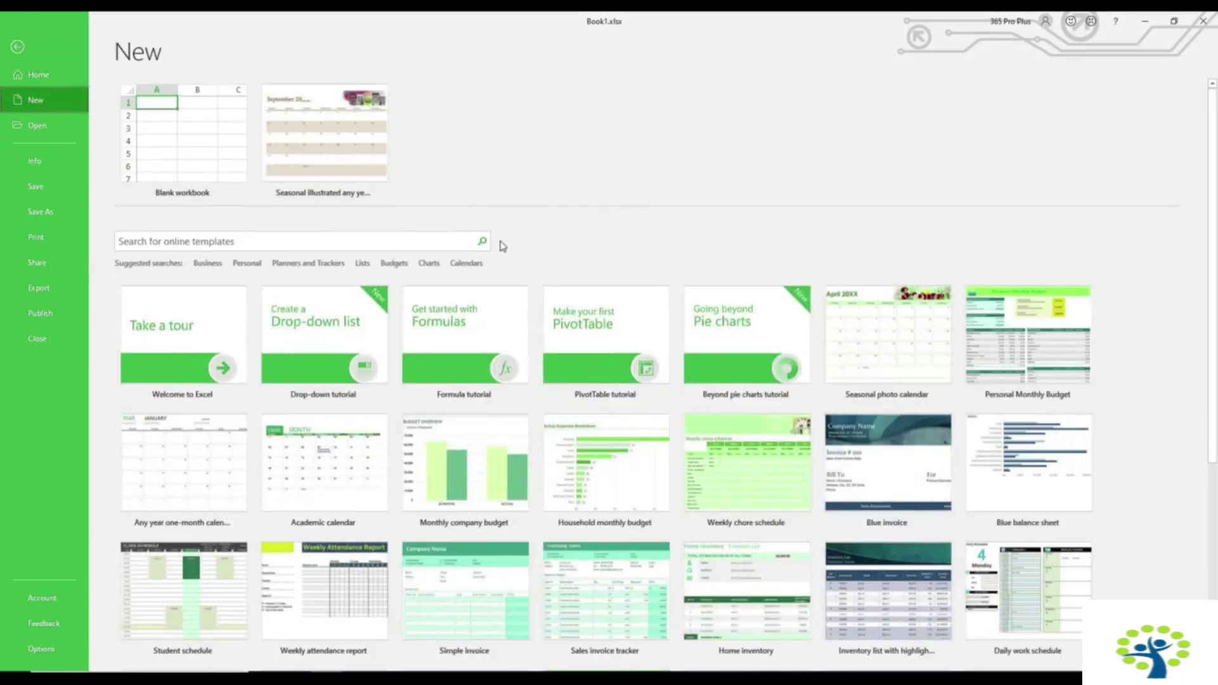
pyautogui.click(485, 593)
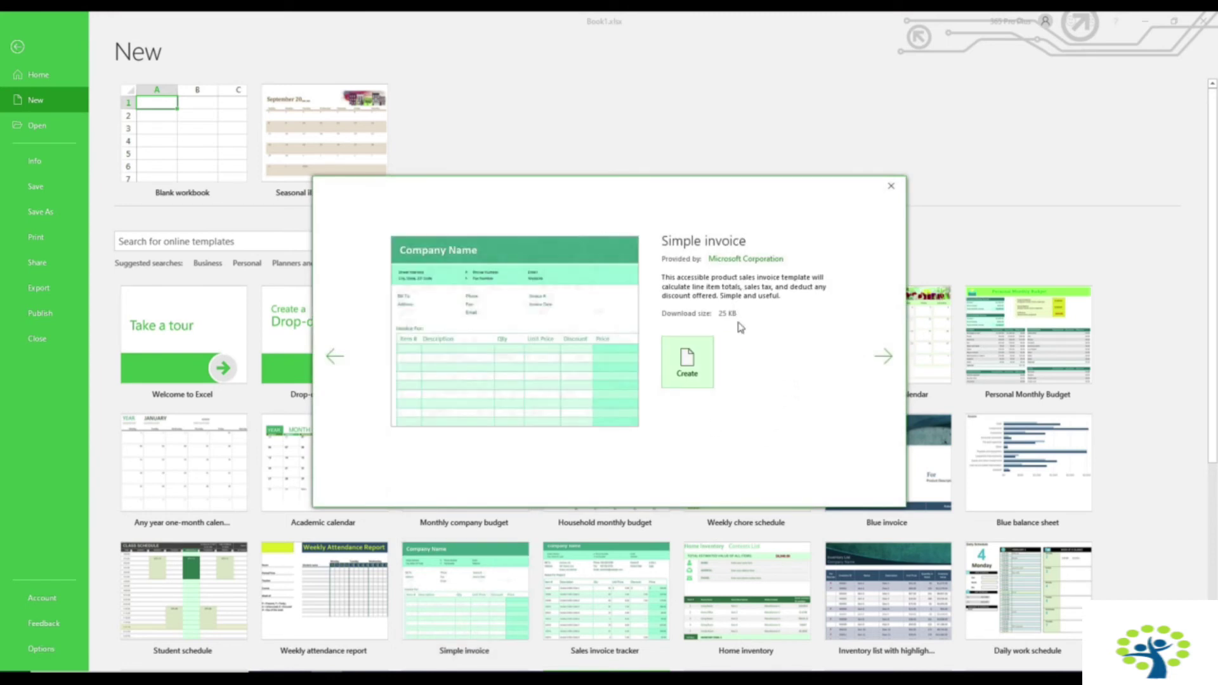
pyautogui.click(699, 371)
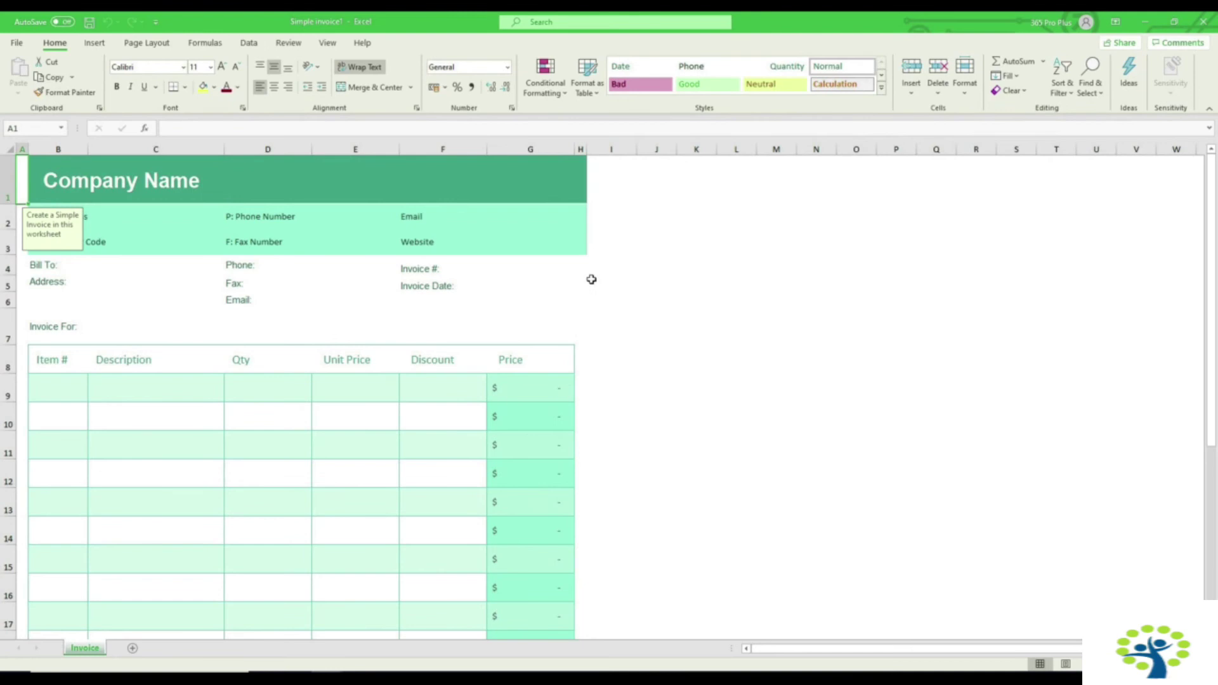
# Step: Look over the invoice down to its total and apply the Facet theme to it
pyautogui.click(275, 289)
pyautogui.scroll(-5, 272, 295)
pyautogui.scroll(-3, 283, 330)
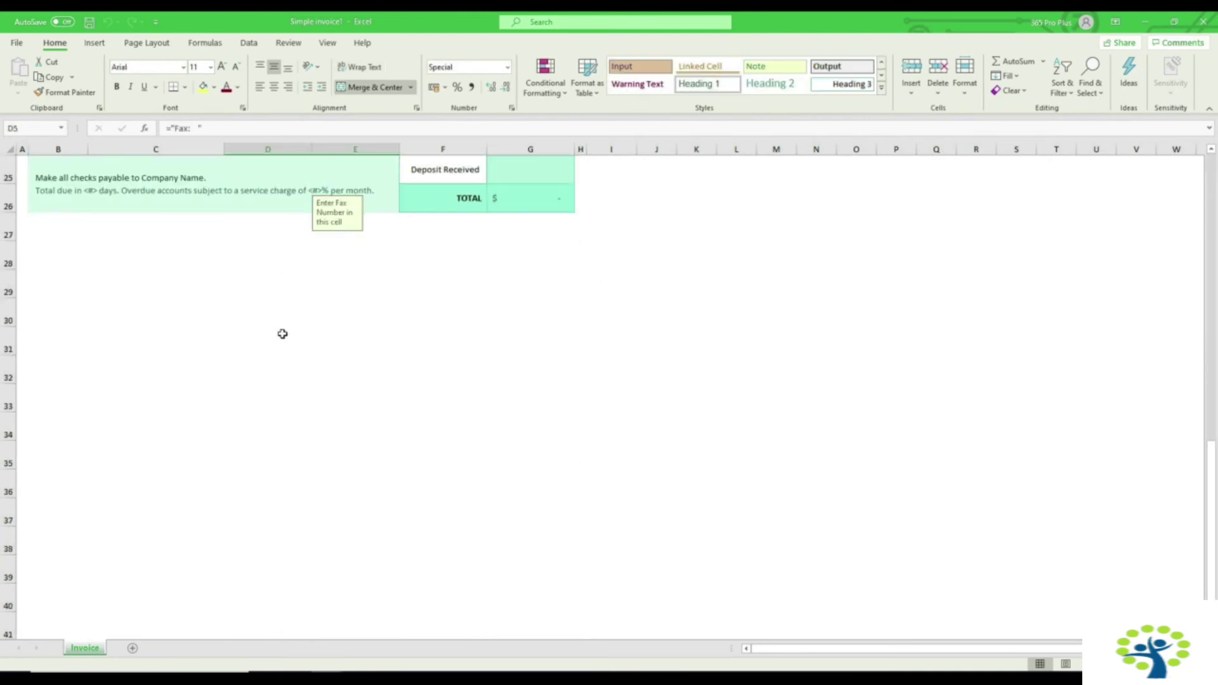
pyautogui.scroll(8, 454, 399)
pyautogui.click(495, 416)
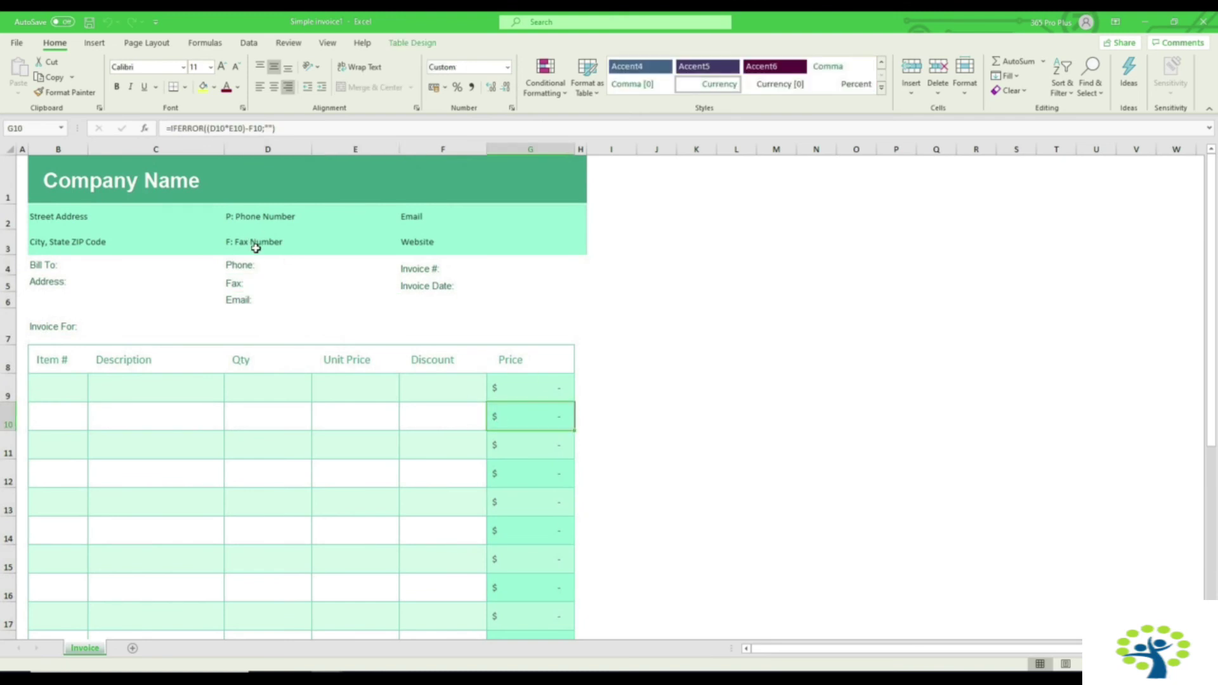
pyautogui.click(151, 45)
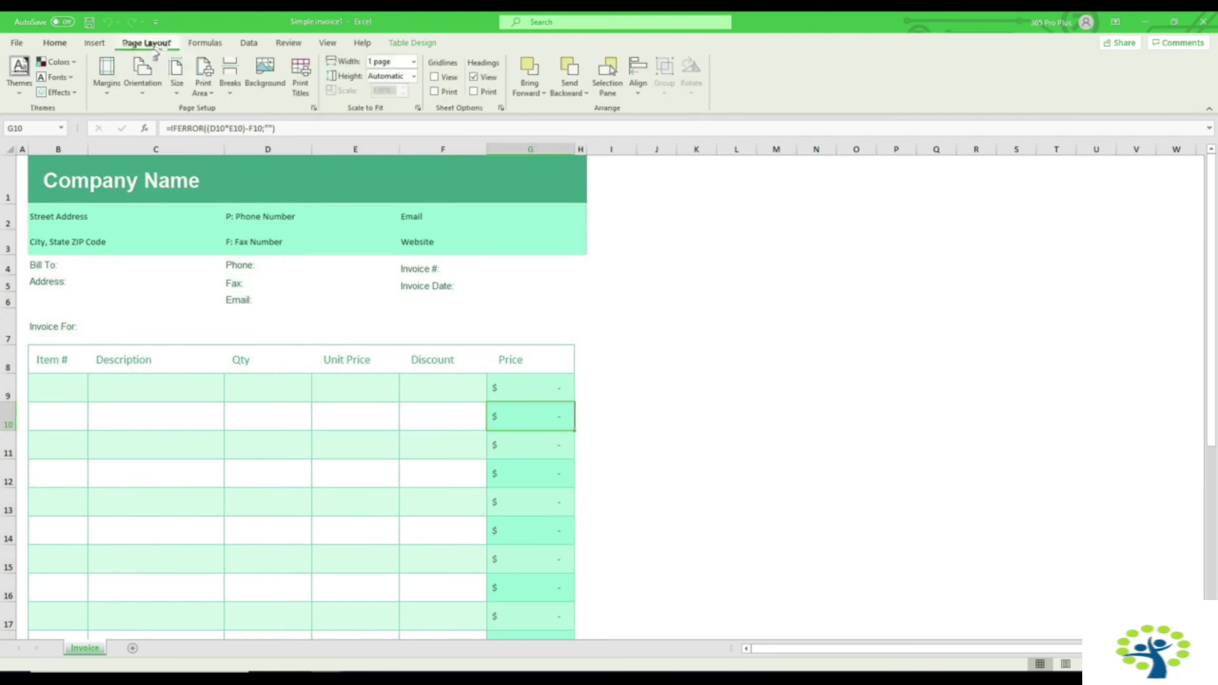
pyautogui.click(19, 76)
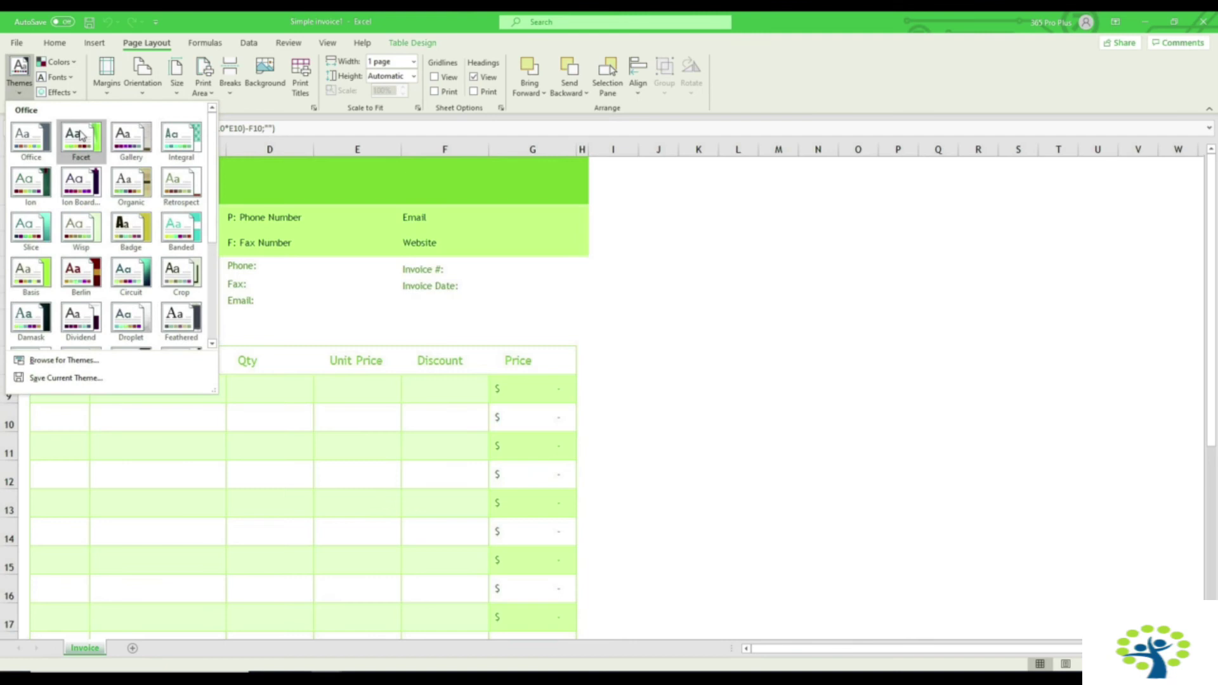
pyautogui.click(81, 135)
# Step: Inspect the rethemed invoice's contact cells, item rows and the summary labels from Invoice Subtotal to Deposit Received
pyautogui.click(392, 217)
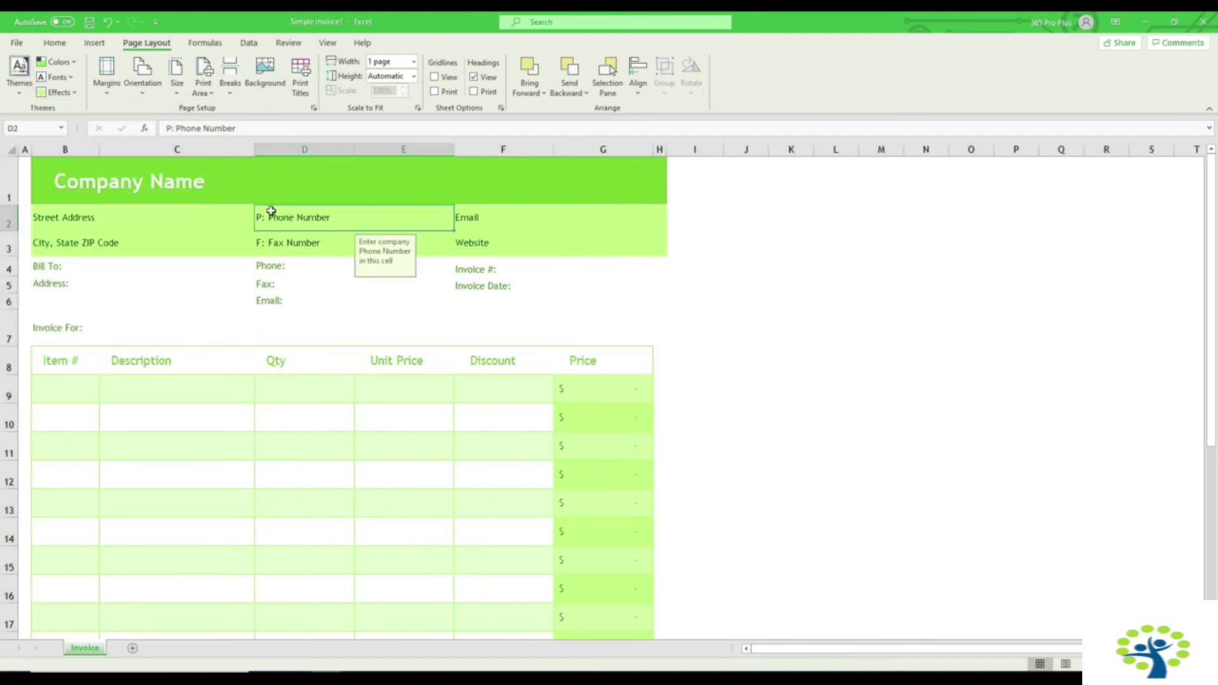
pyautogui.click(62, 43)
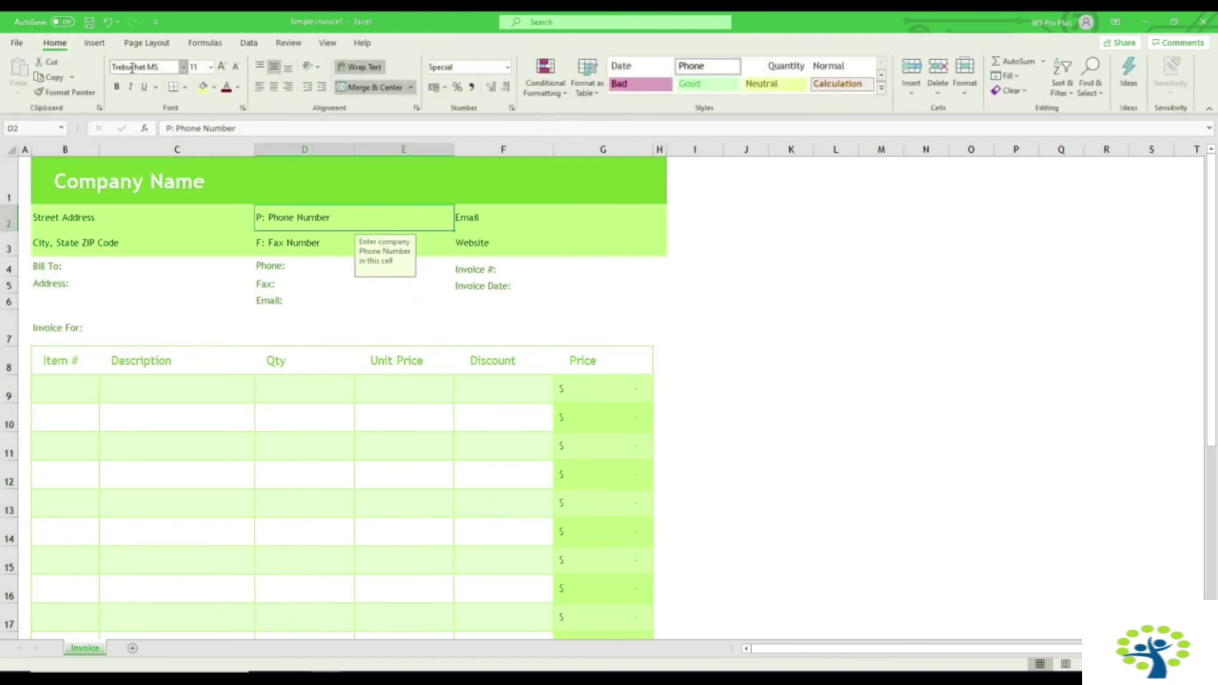
pyautogui.click(323, 251)
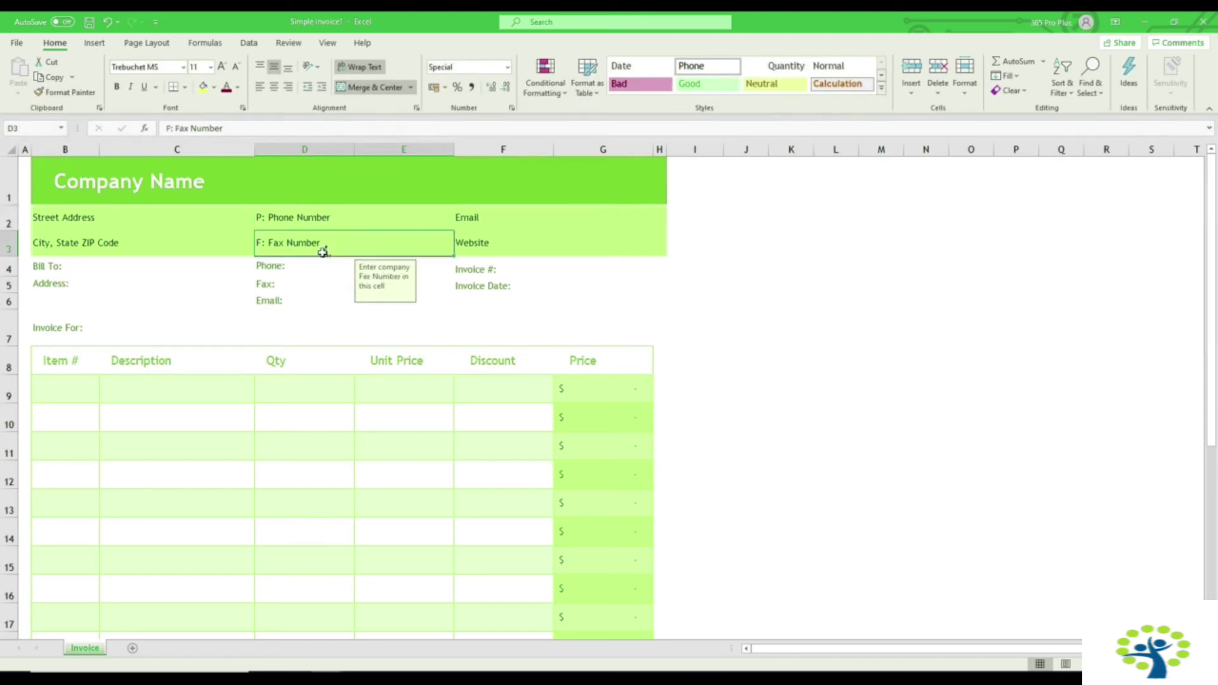
pyautogui.click(340, 393)
pyautogui.scroll(-4, 340, 393)
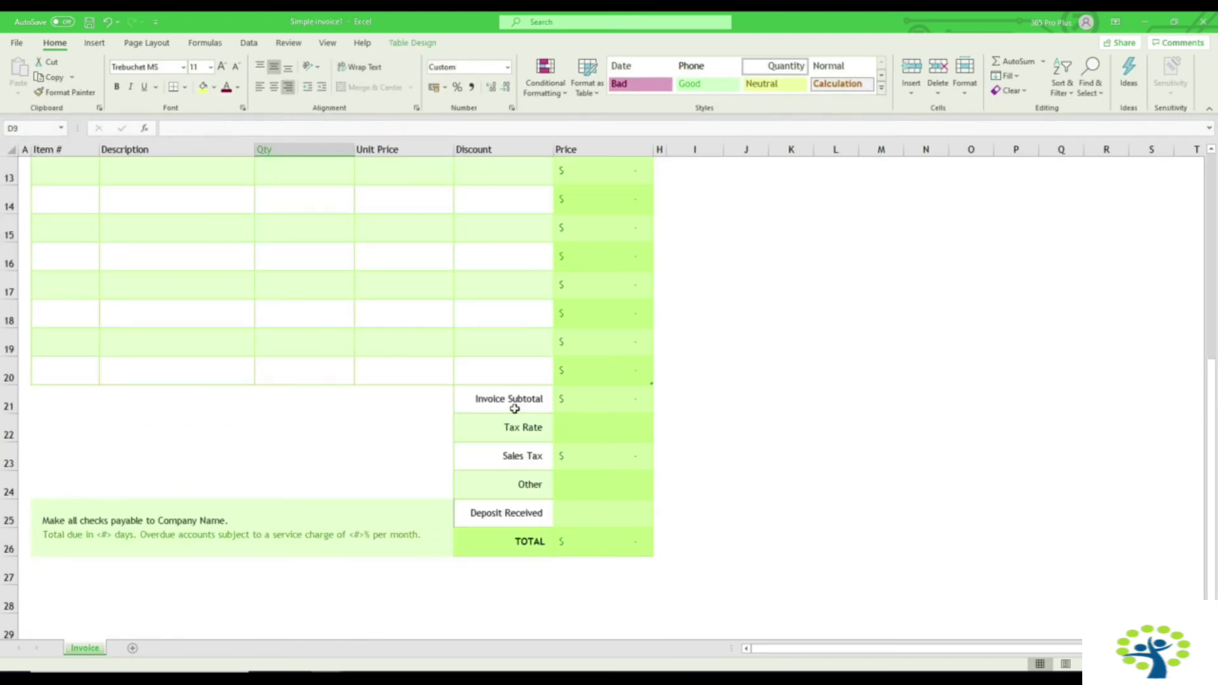
pyautogui.click(507, 413)
pyautogui.click(508, 424)
pyautogui.click(512, 458)
pyautogui.click(516, 483)
pyautogui.click(511, 512)
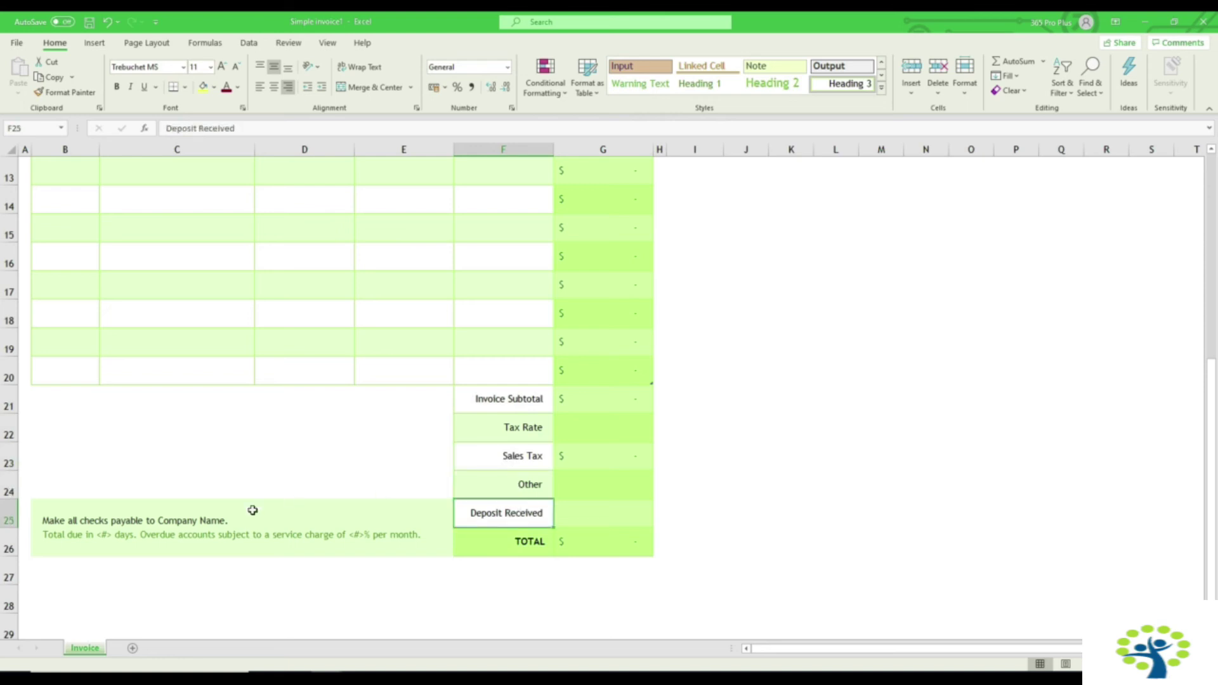
pyautogui.scroll(4, 248, 454)
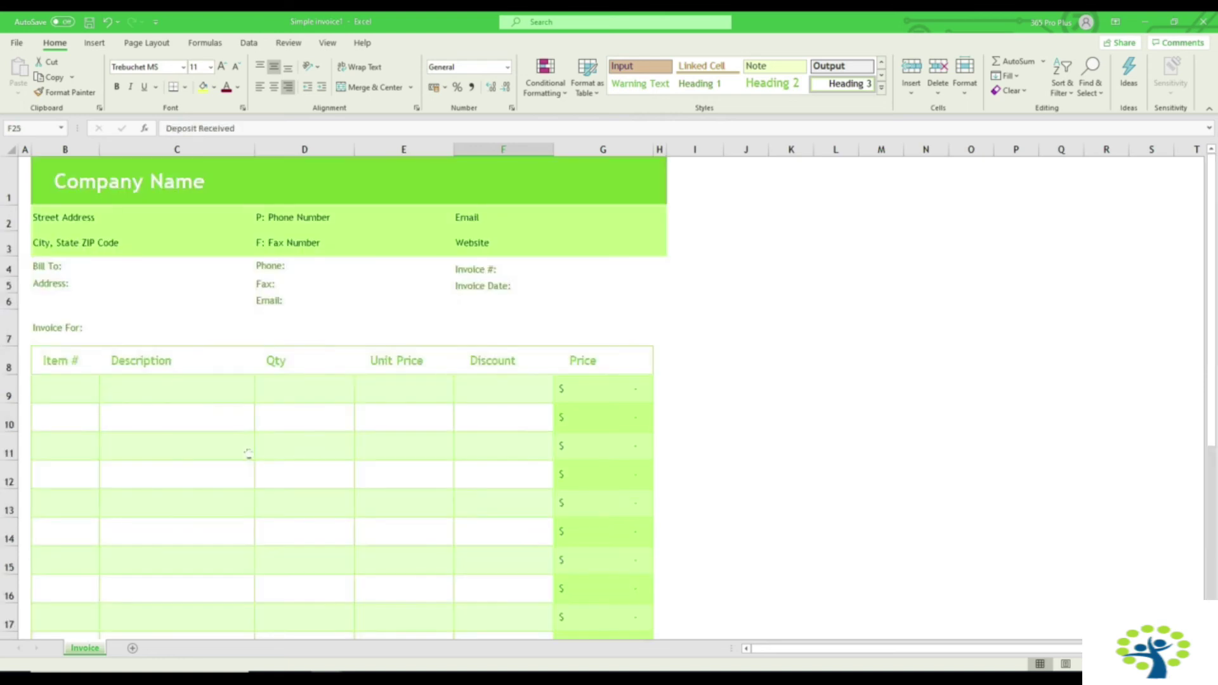
pyautogui.click(283, 424)
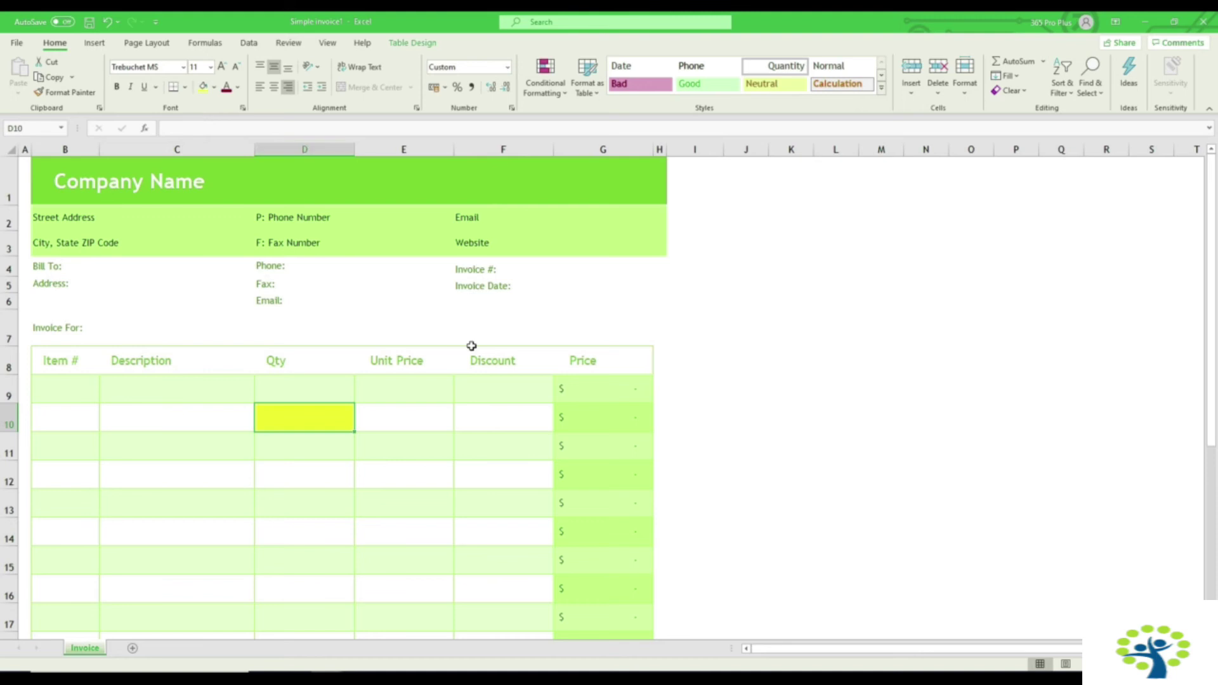
pyautogui.click(435, 329)
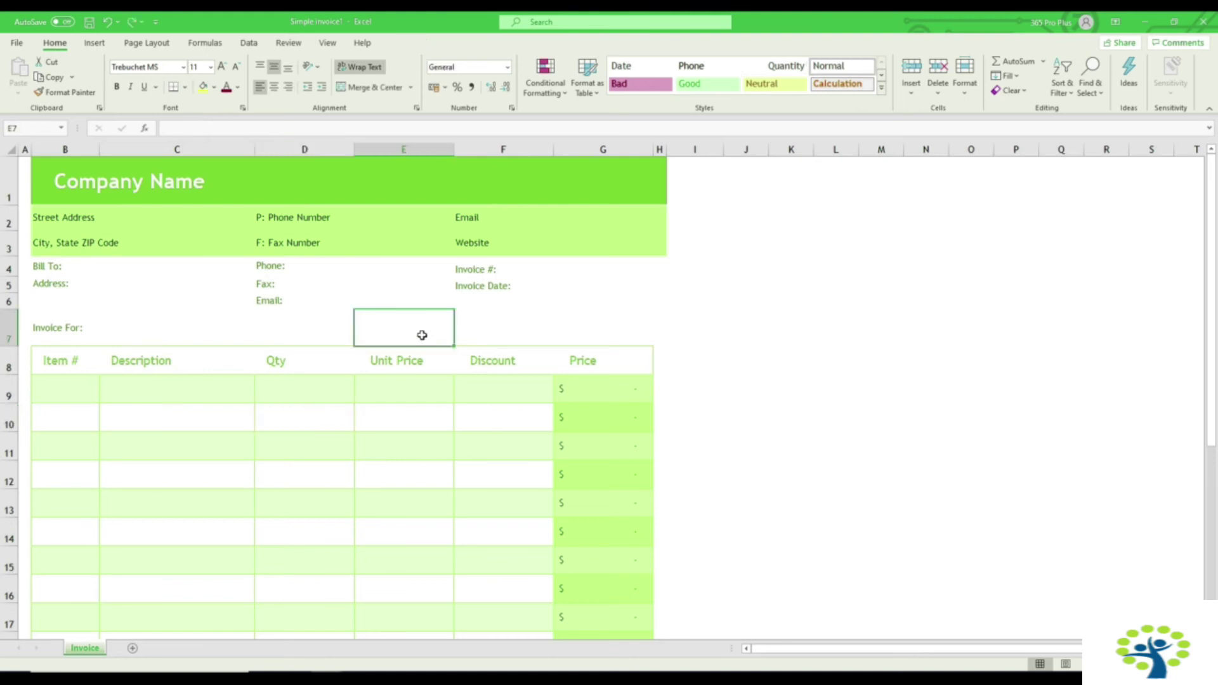
# Step: Save the invoice workbook as Invoice in the Excel_ing folder and close it
pyautogui.click(17, 44)
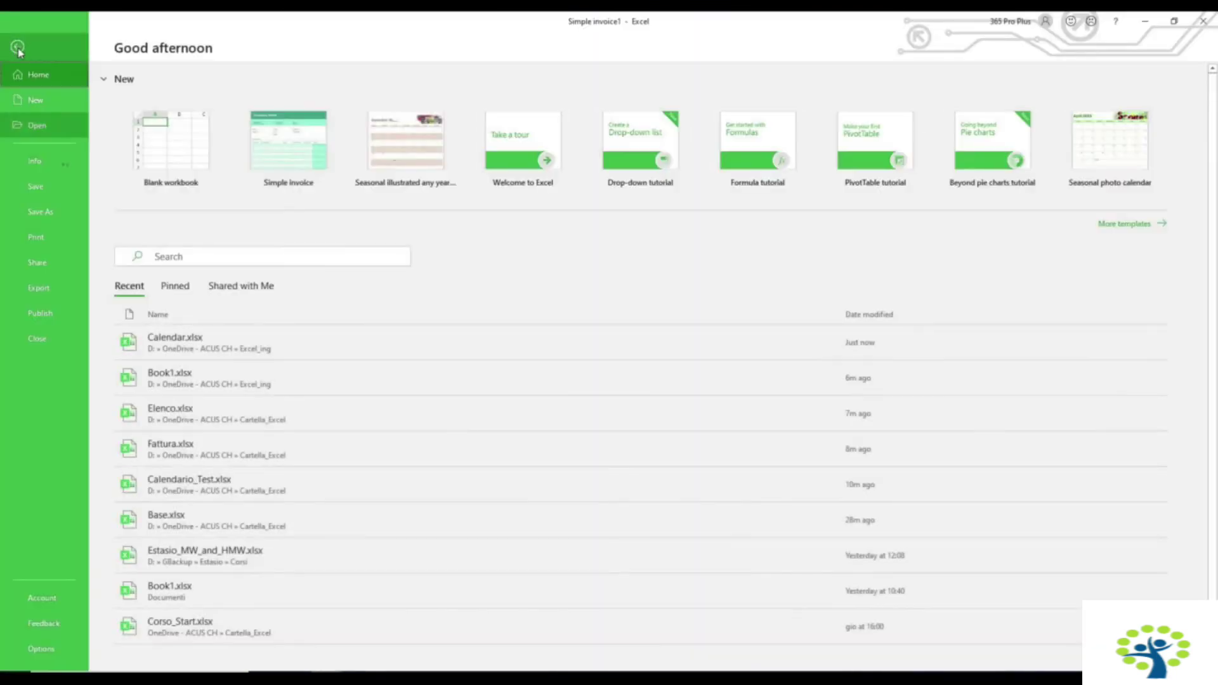
pyautogui.click(38, 211)
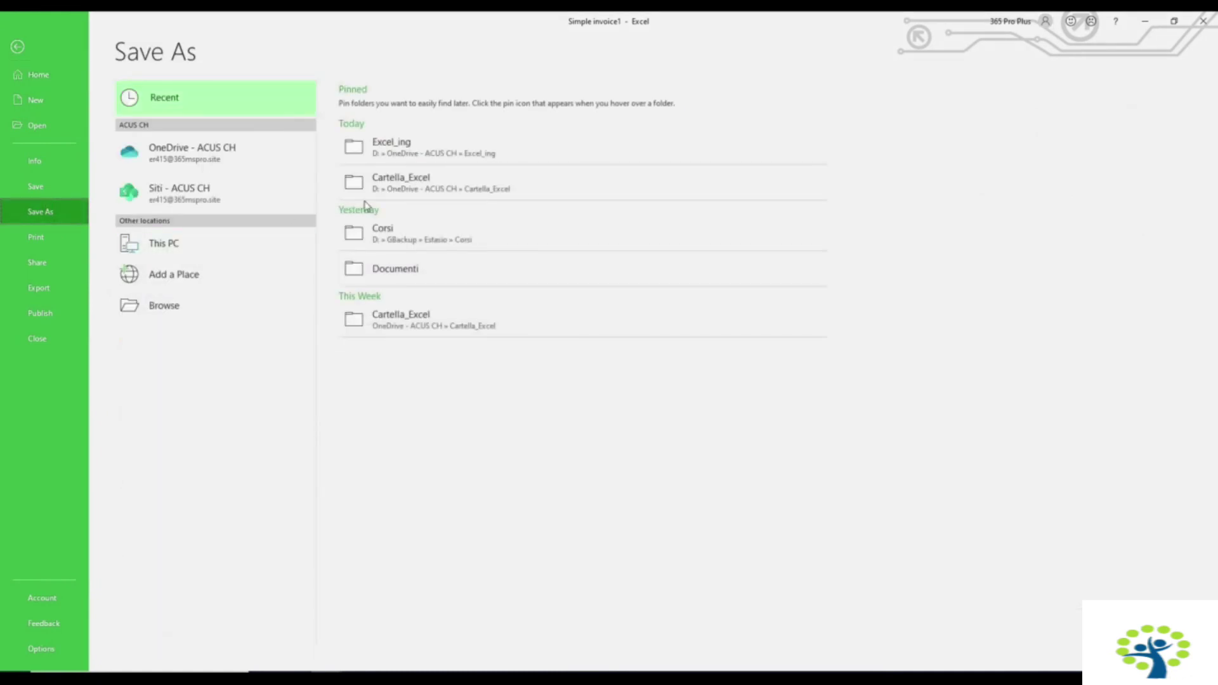
pyautogui.click(435, 150)
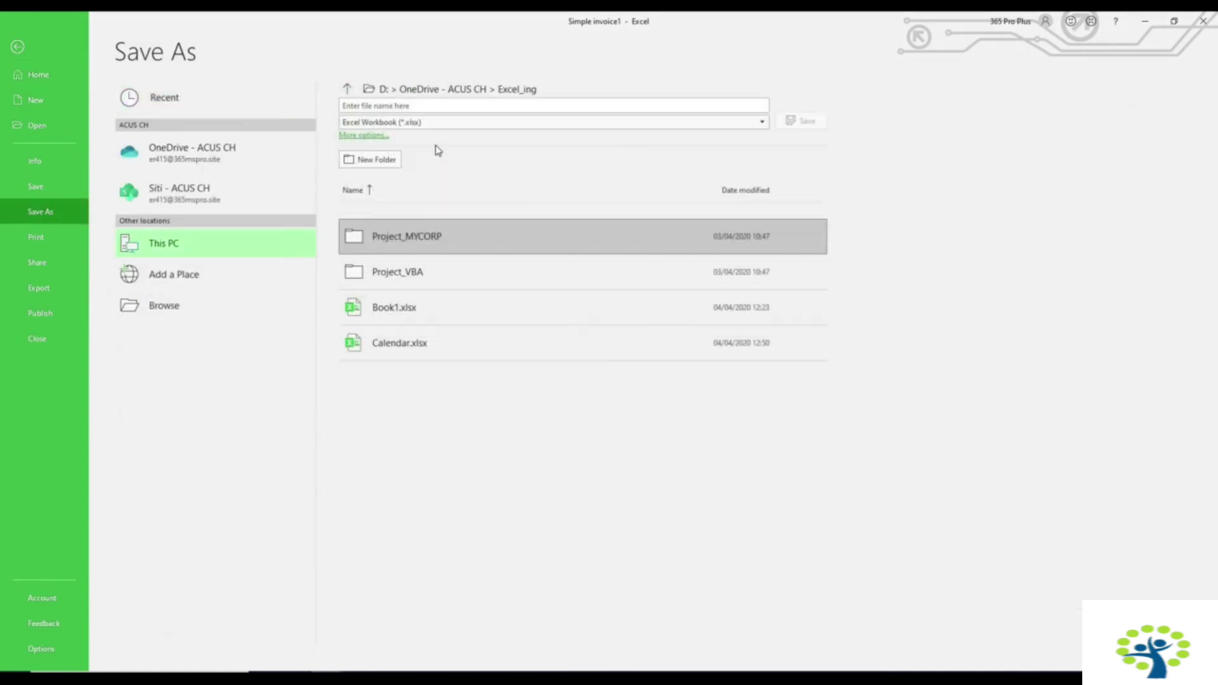
pyautogui.click(424, 107)
pyautogui.write('Invoice')
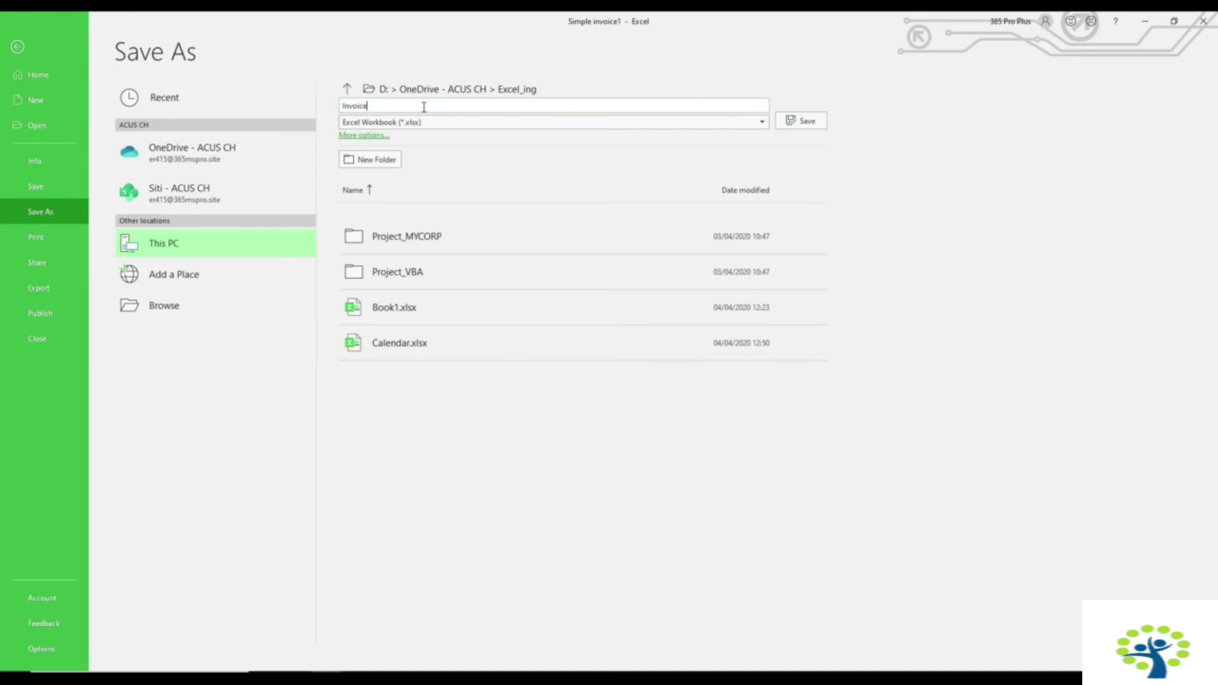
pyautogui.click(793, 126)
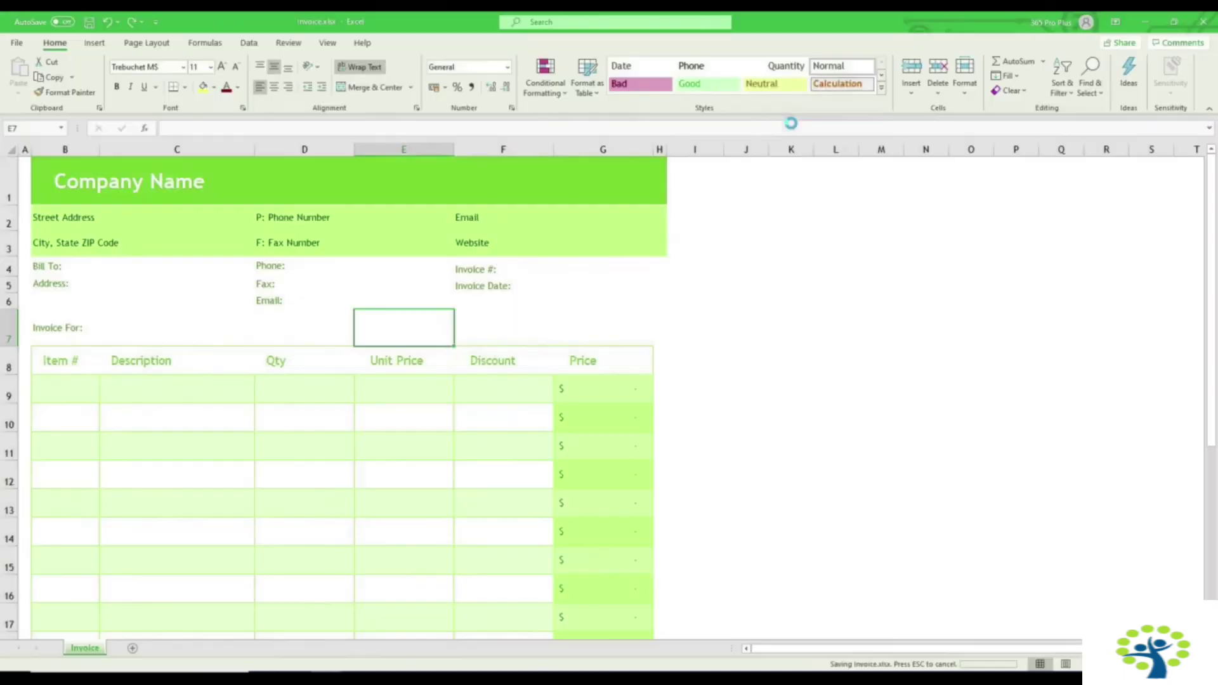
pyautogui.click(281, 302)
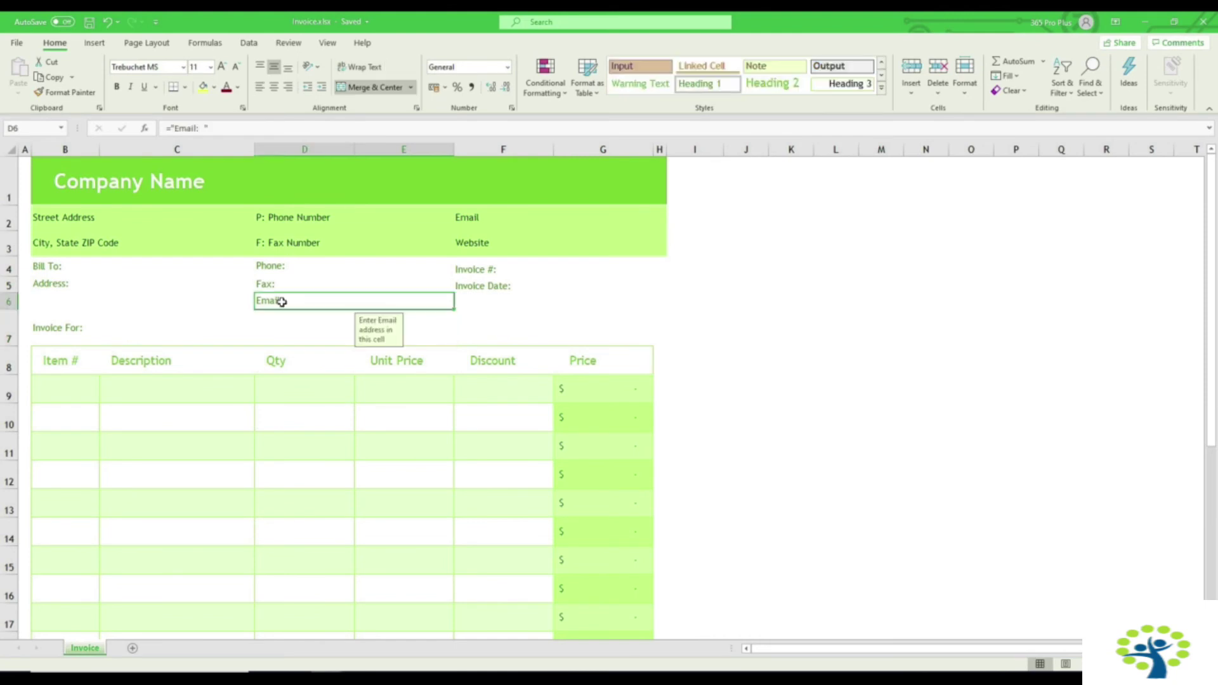
pyautogui.click(282, 325)
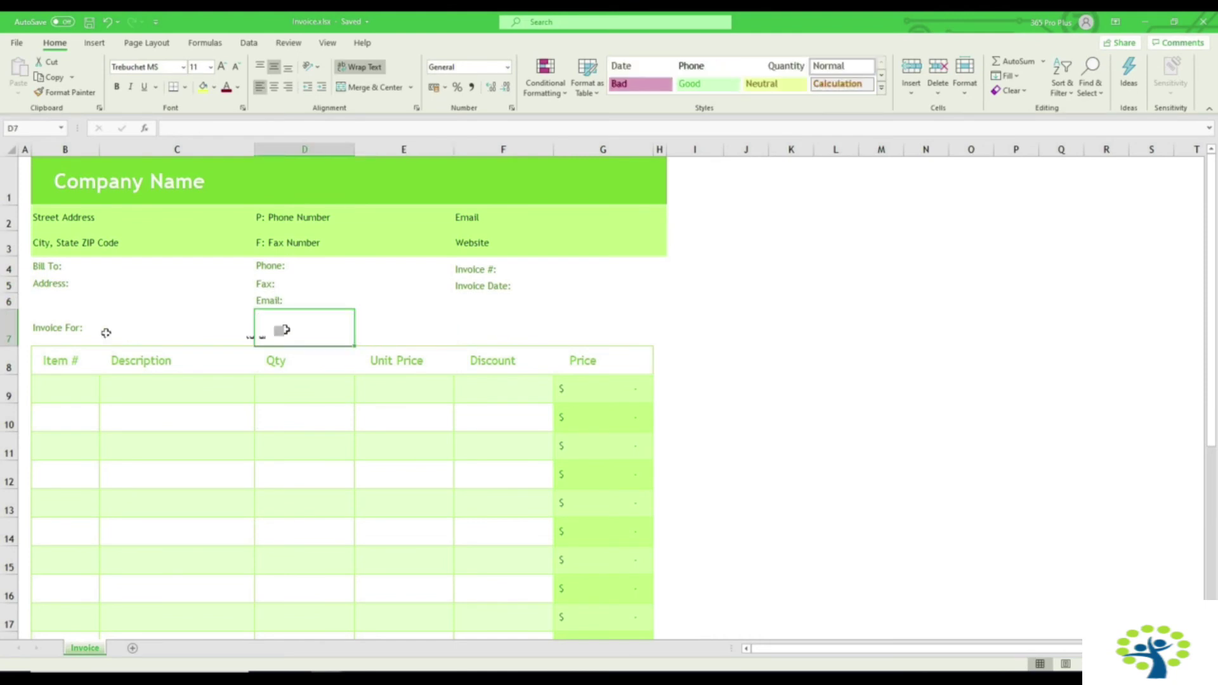
pyautogui.click(69, 292)
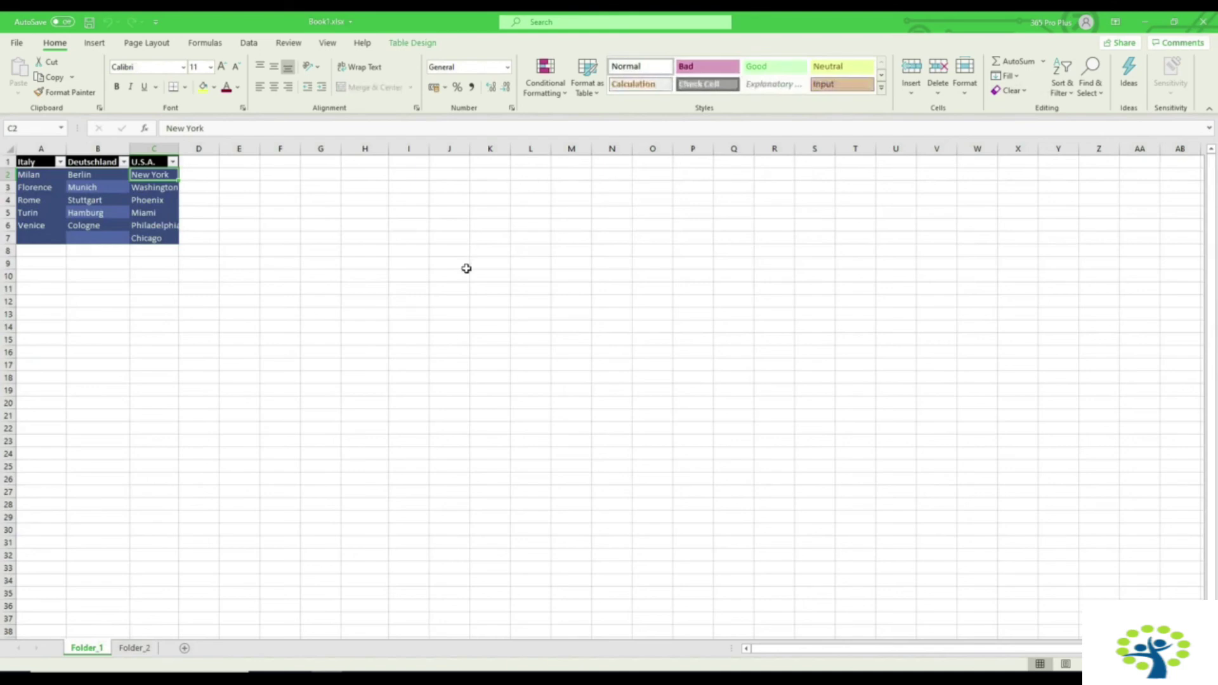
# Step: Create a new workbook from the Movie list template in the Lists category
pyautogui.click(9, 47)
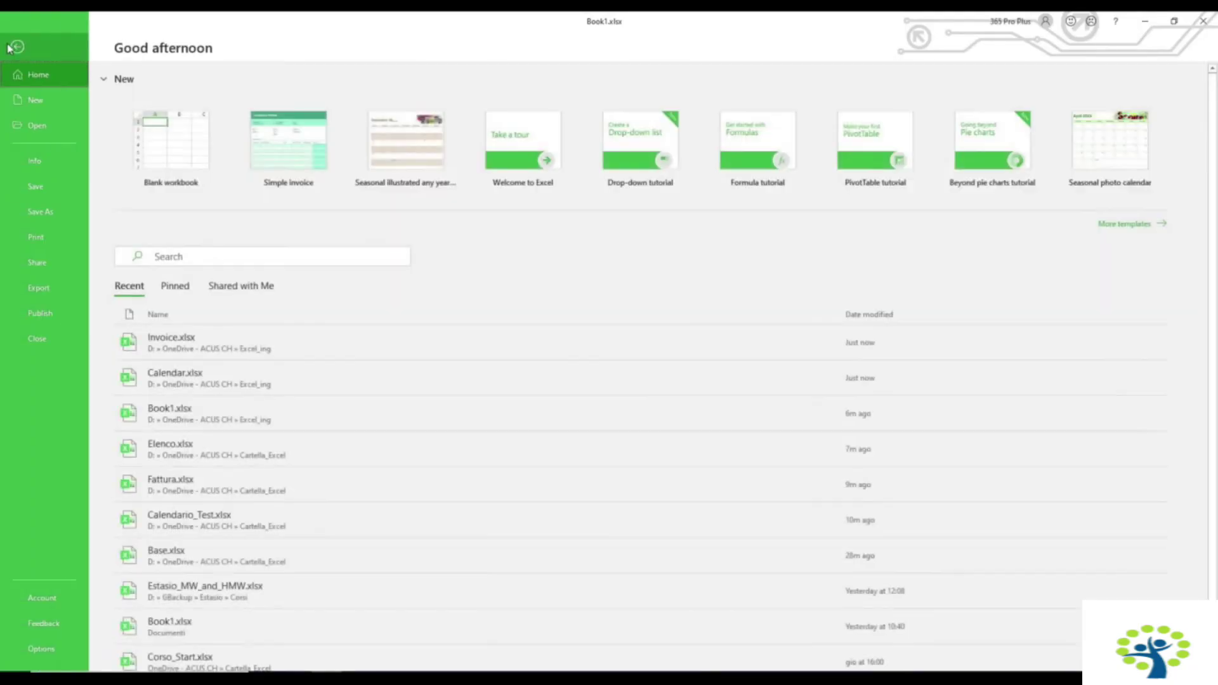
pyautogui.click(36, 99)
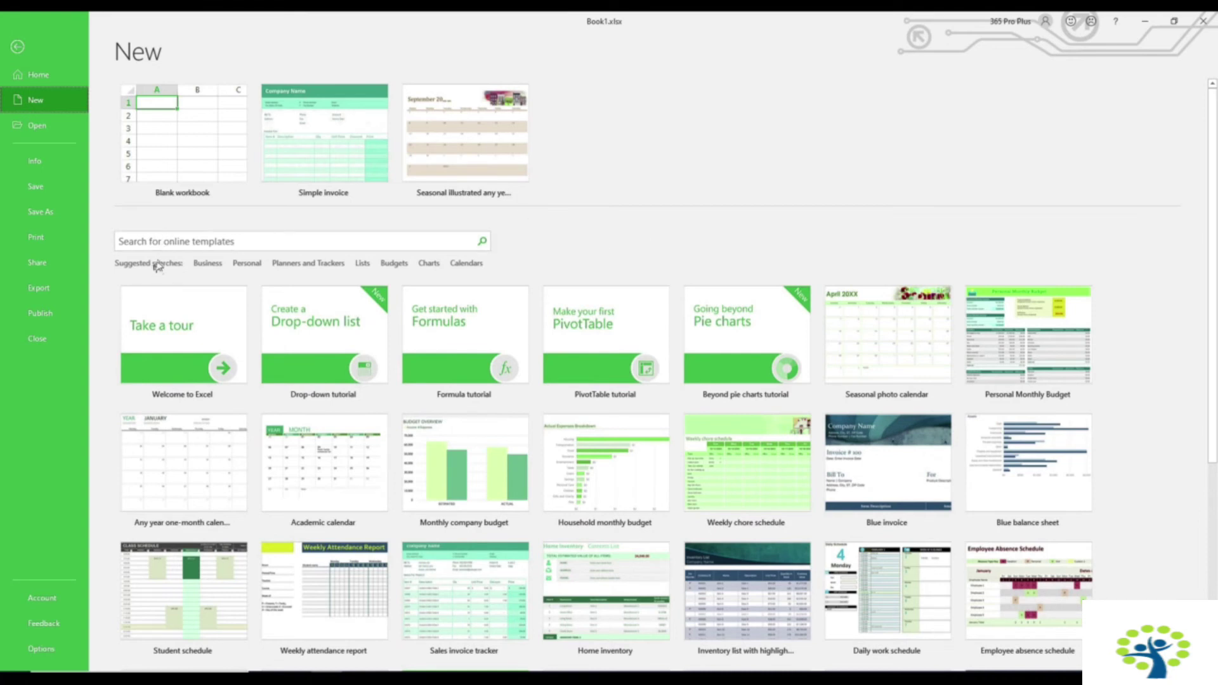
pyautogui.click(363, 264)
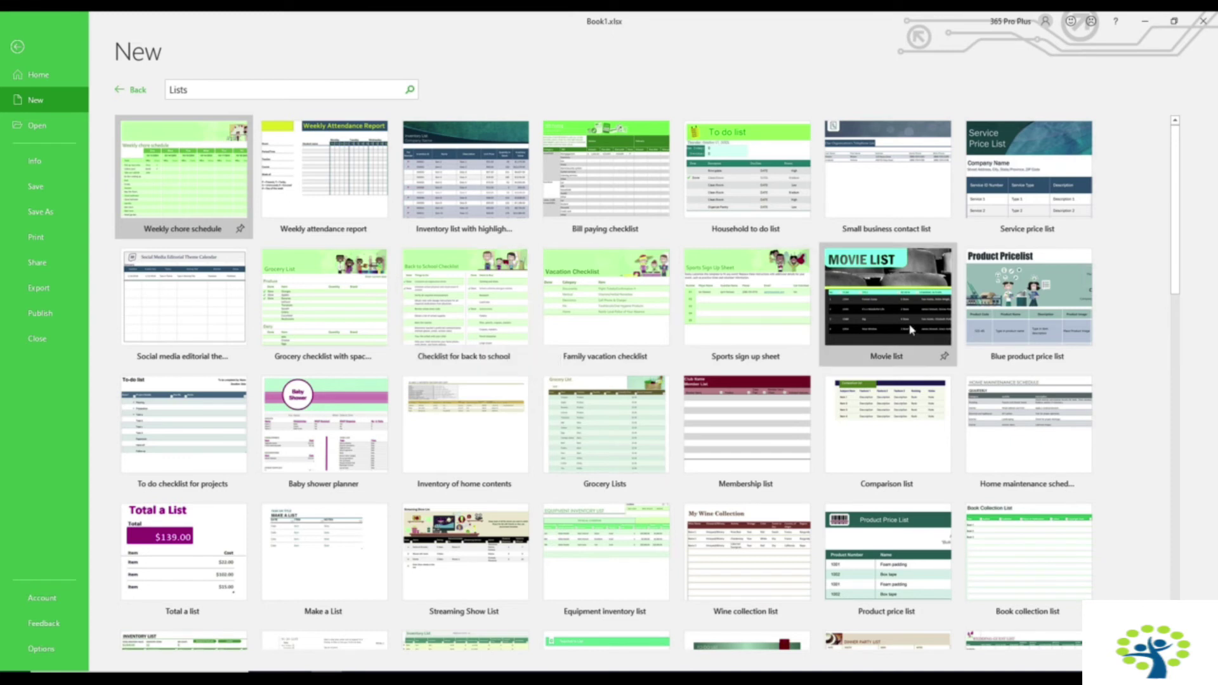
pyautogui.click(882, 314)
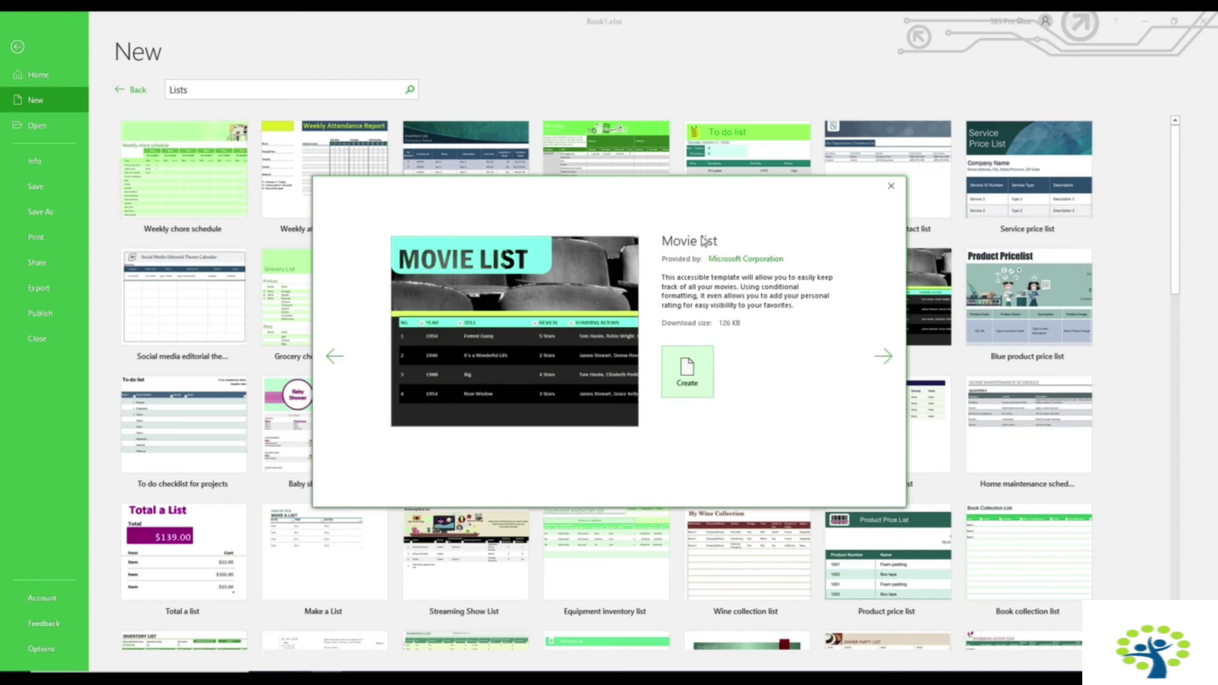
pyautogui.click(691, 380)
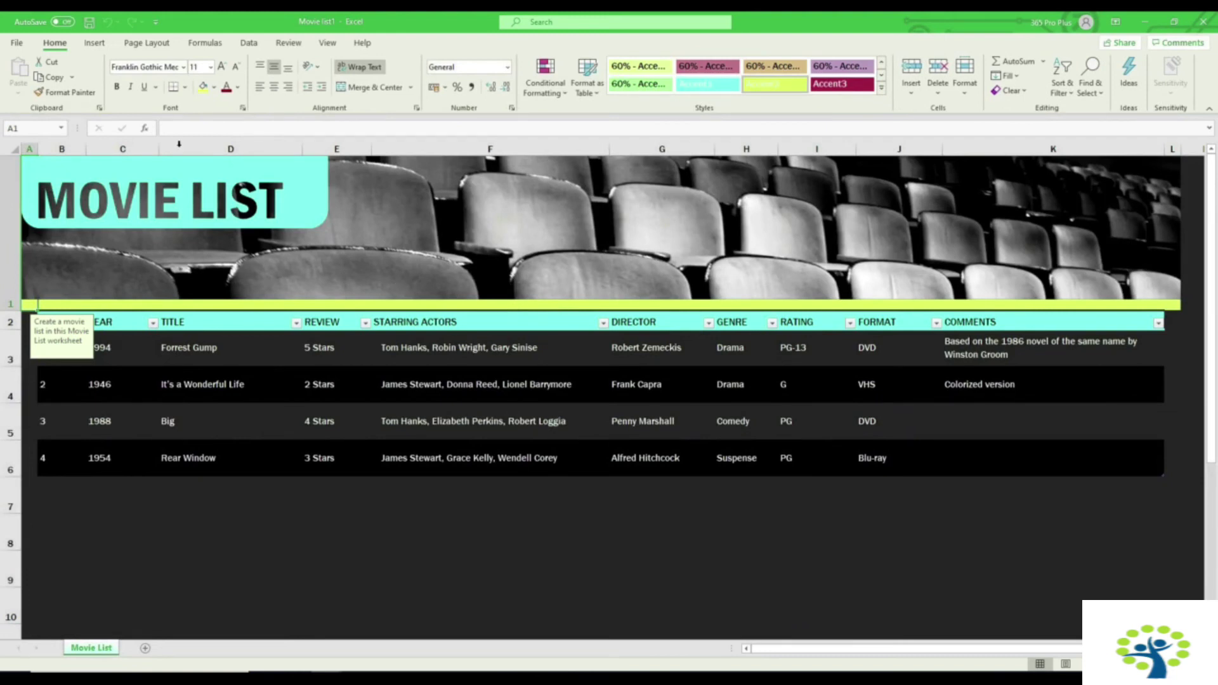
# Step: Apply the Gallery theme to the movie list and set its theme fonts to Century Gothic
pyautogui.click(146, 43)
pyautogui.click(19, 73)
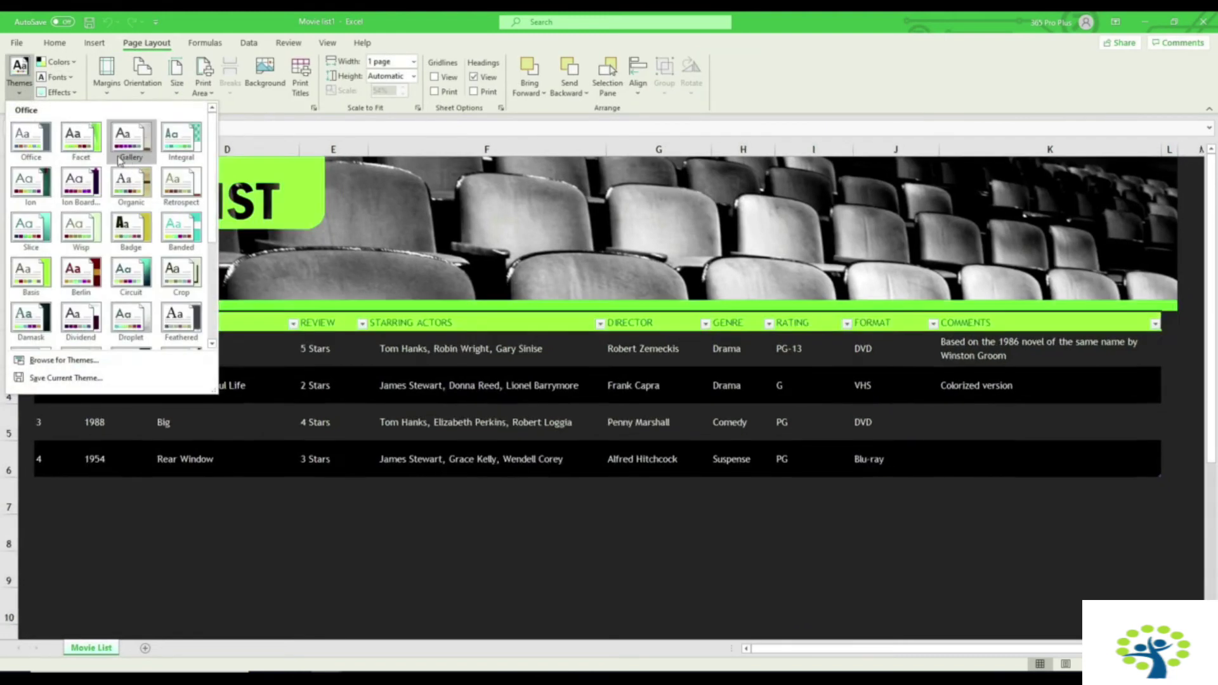
pyautogui.click(127, 160)
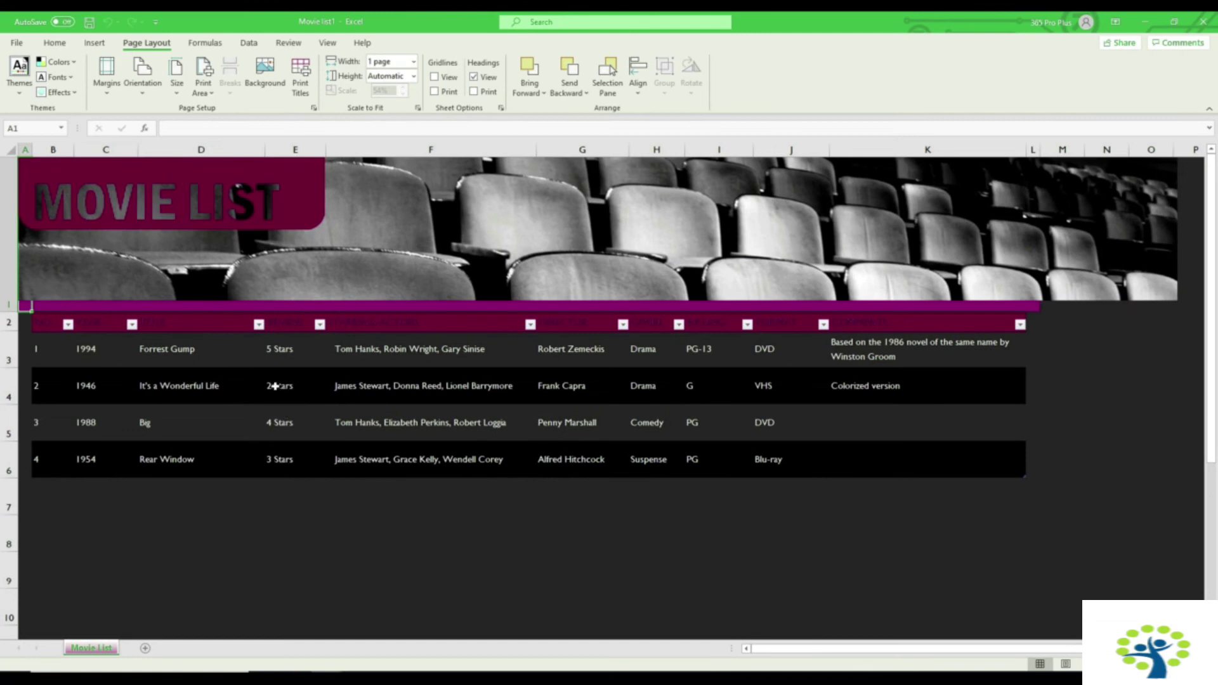
pyautogui.click(56, 77)
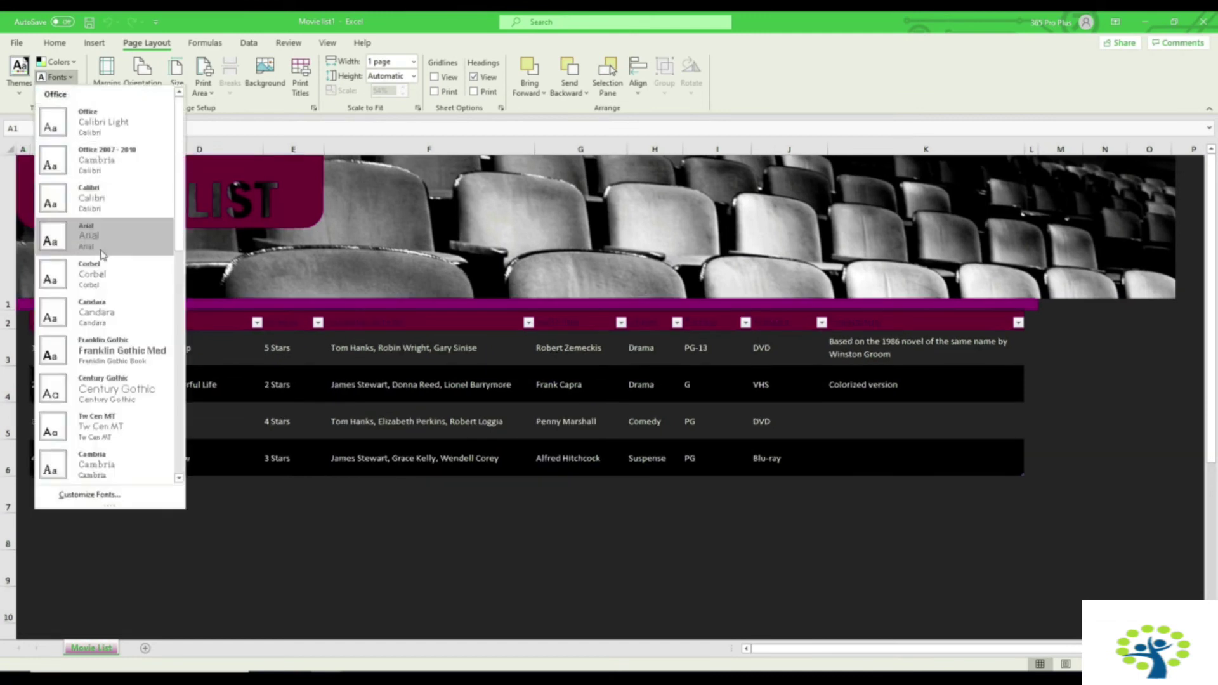
pyautogui.click(104, 394)
pyautogui.click(251, 411)
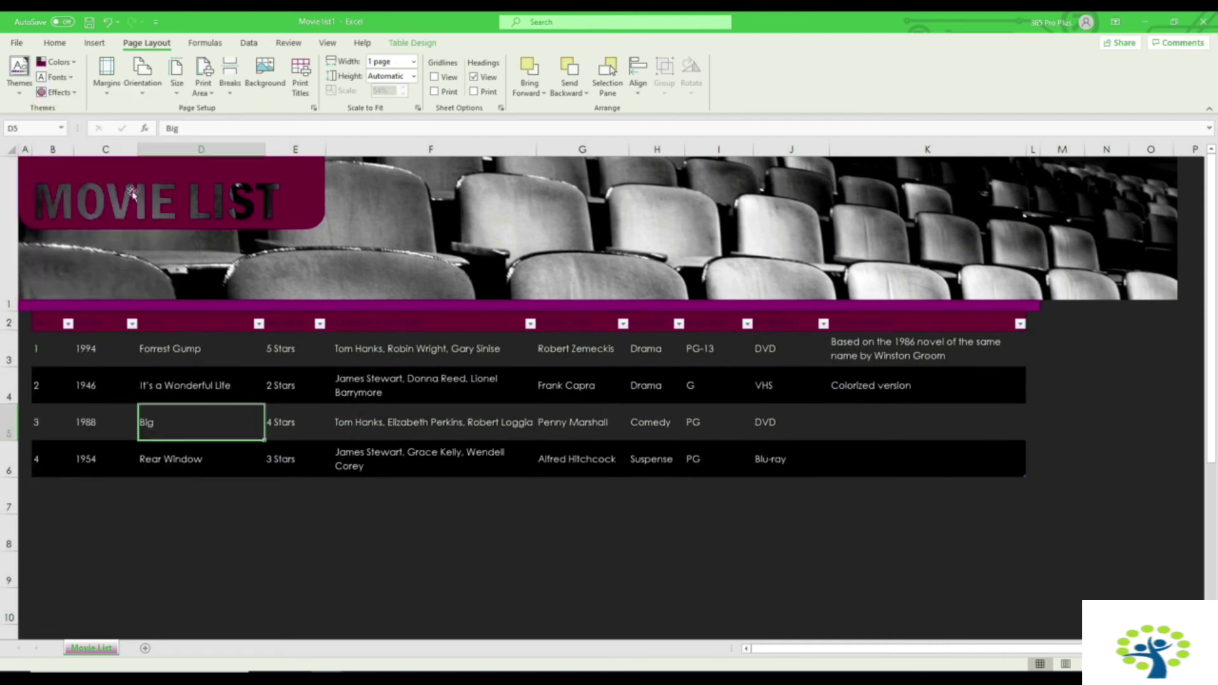
# Step: Save the movie list workbook as List in the Excel_ing folder and close it
pyautogui.click(89, 30)
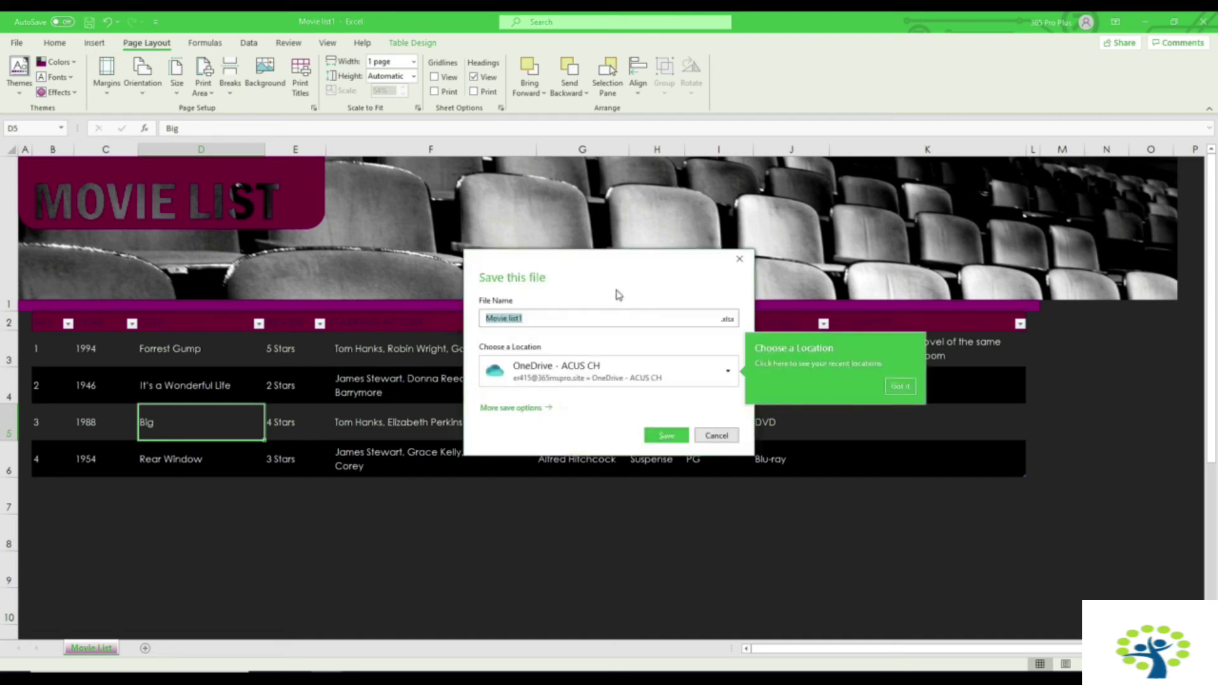
pyautogui.click(531, 412)
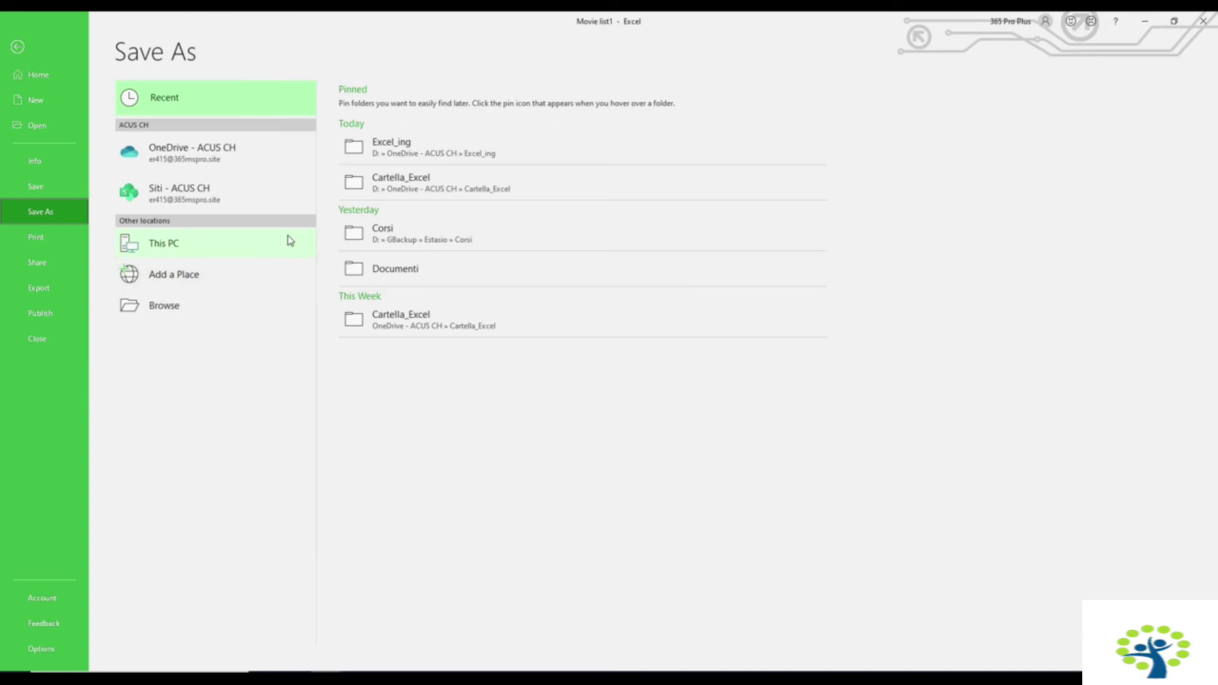
pyautogui.click(395, 155)
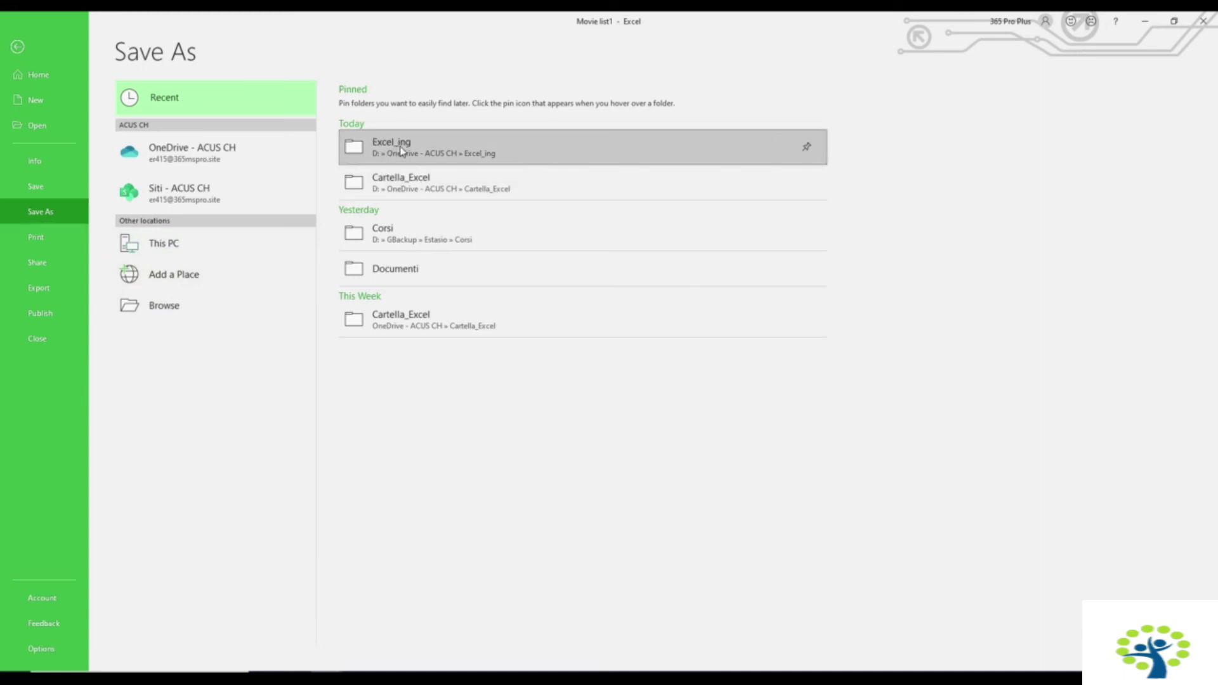
pyautogui.click(395, 105)
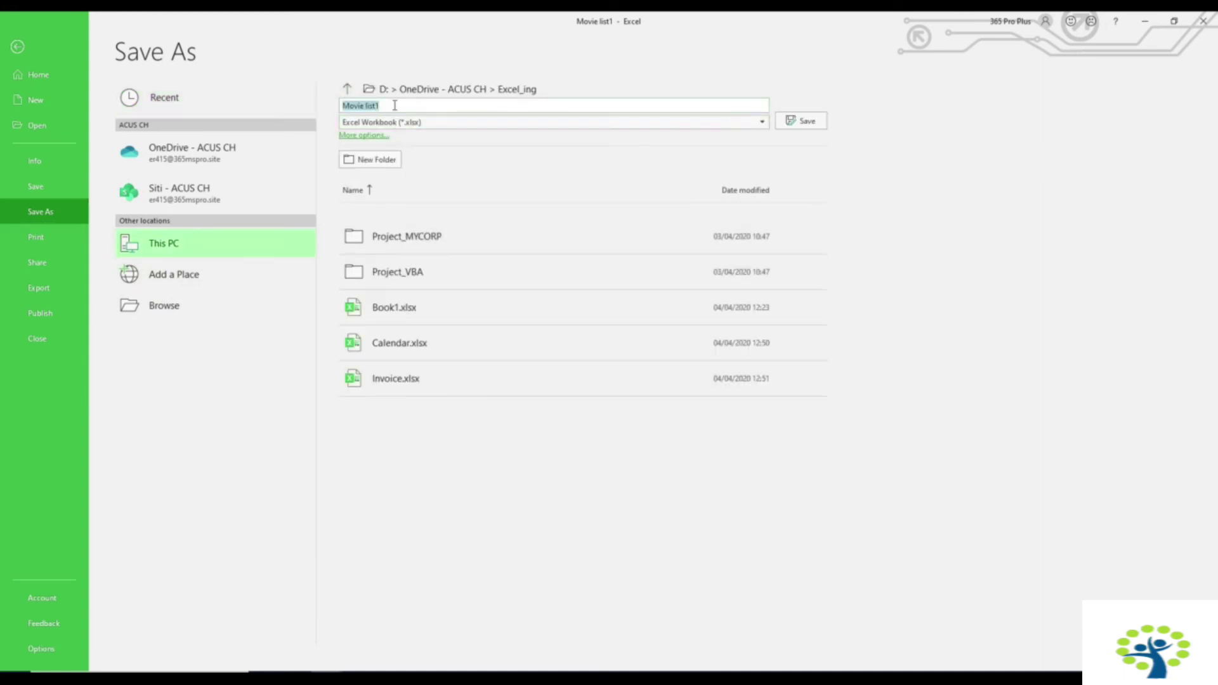
pyautogui.write('List')
pyautogui.click(800, 122)
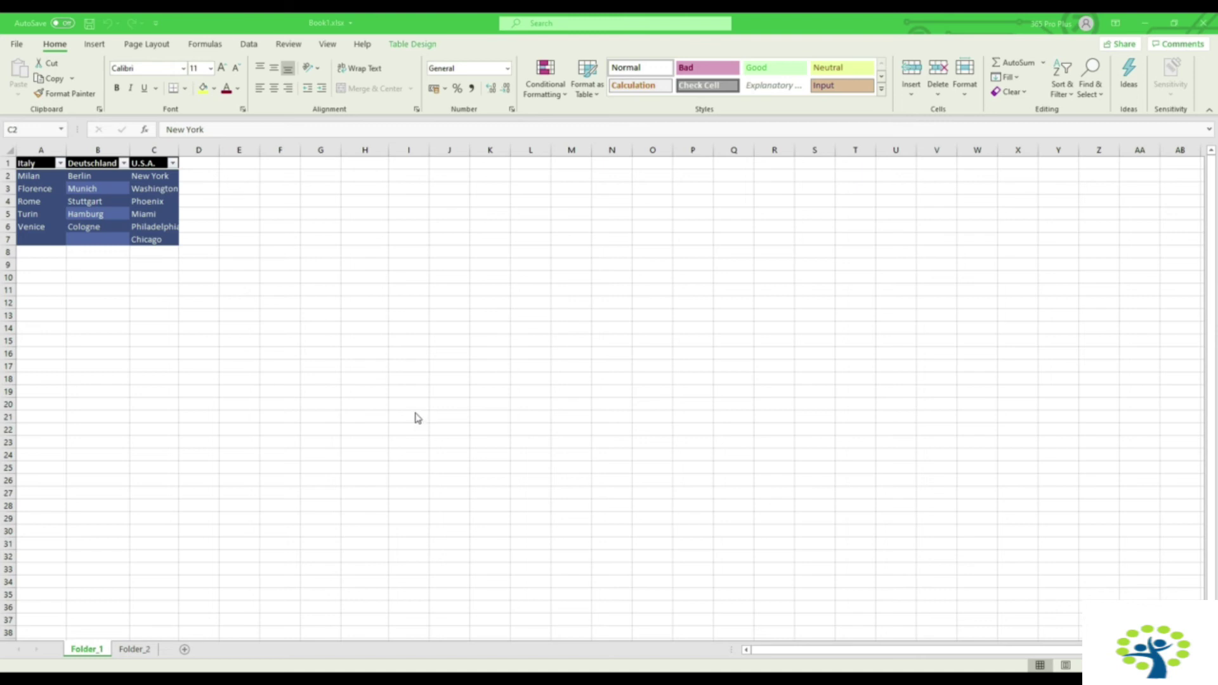
pyautogui.click(264, 373)
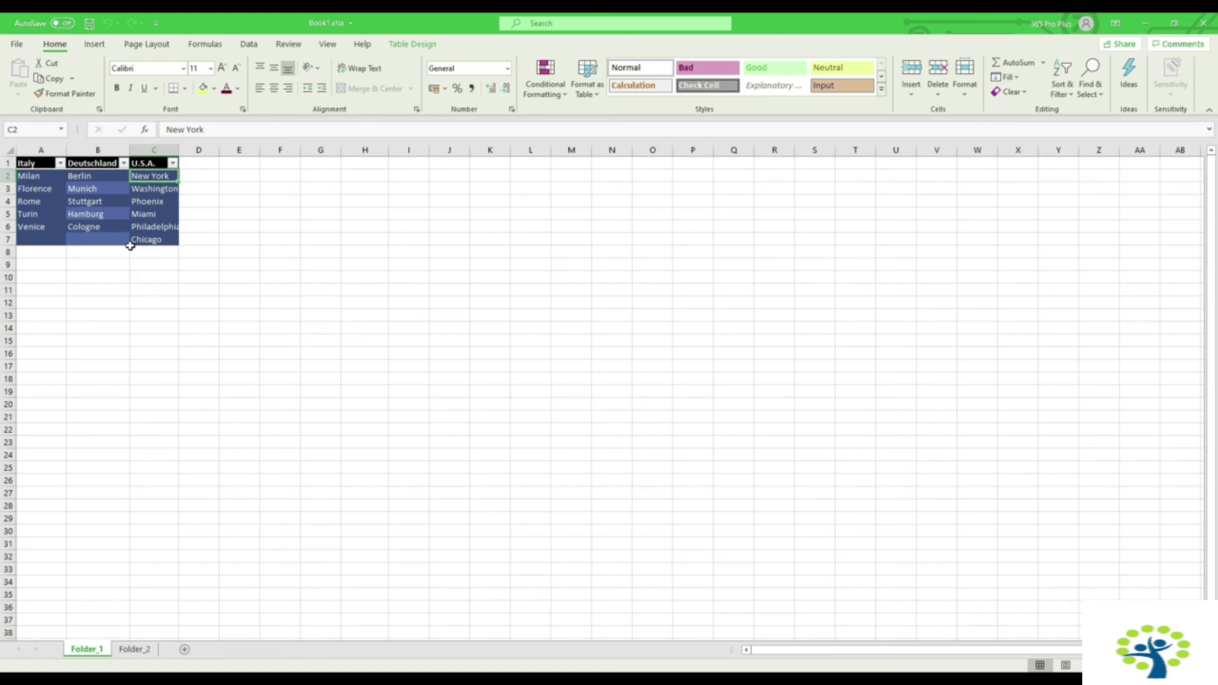
pyautogui.click(46, 177)
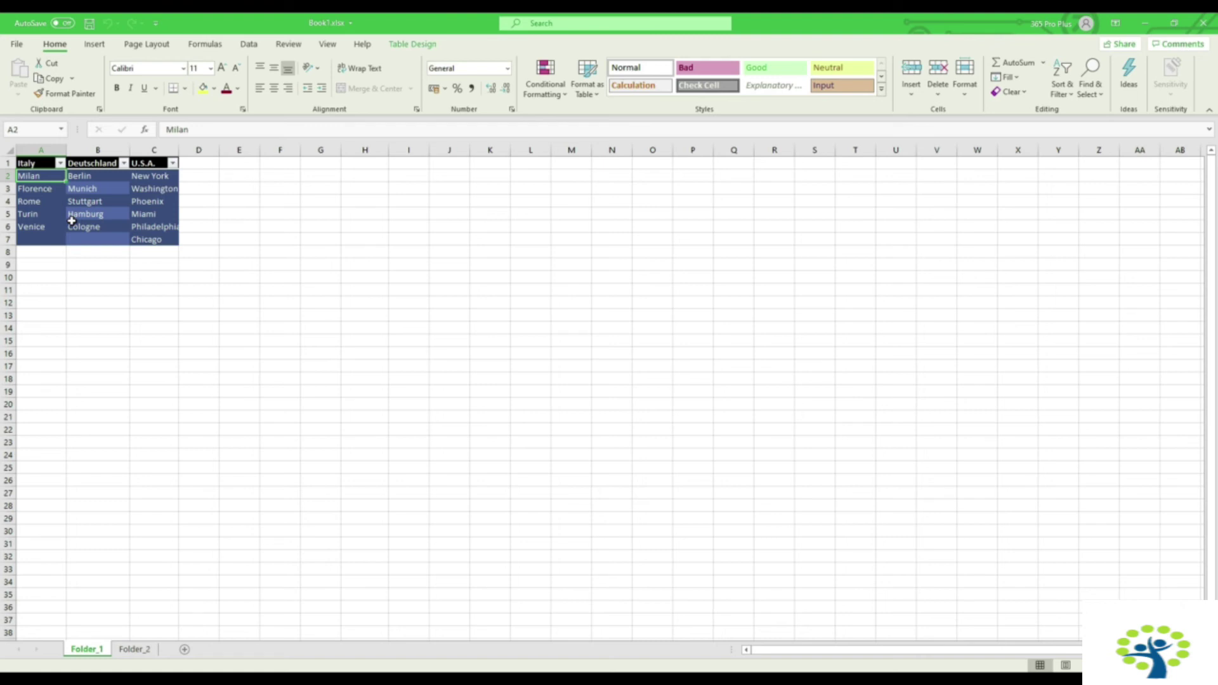
pyautogui.click(93, 46)
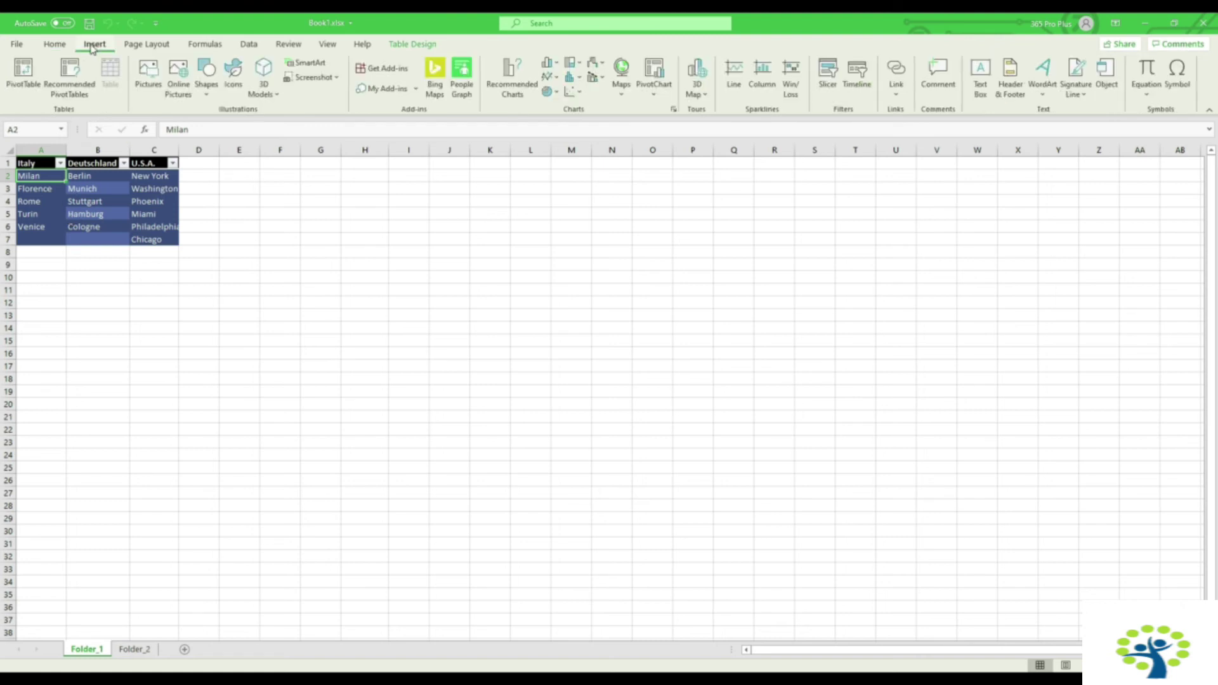
pyautogui.click(905, 76)
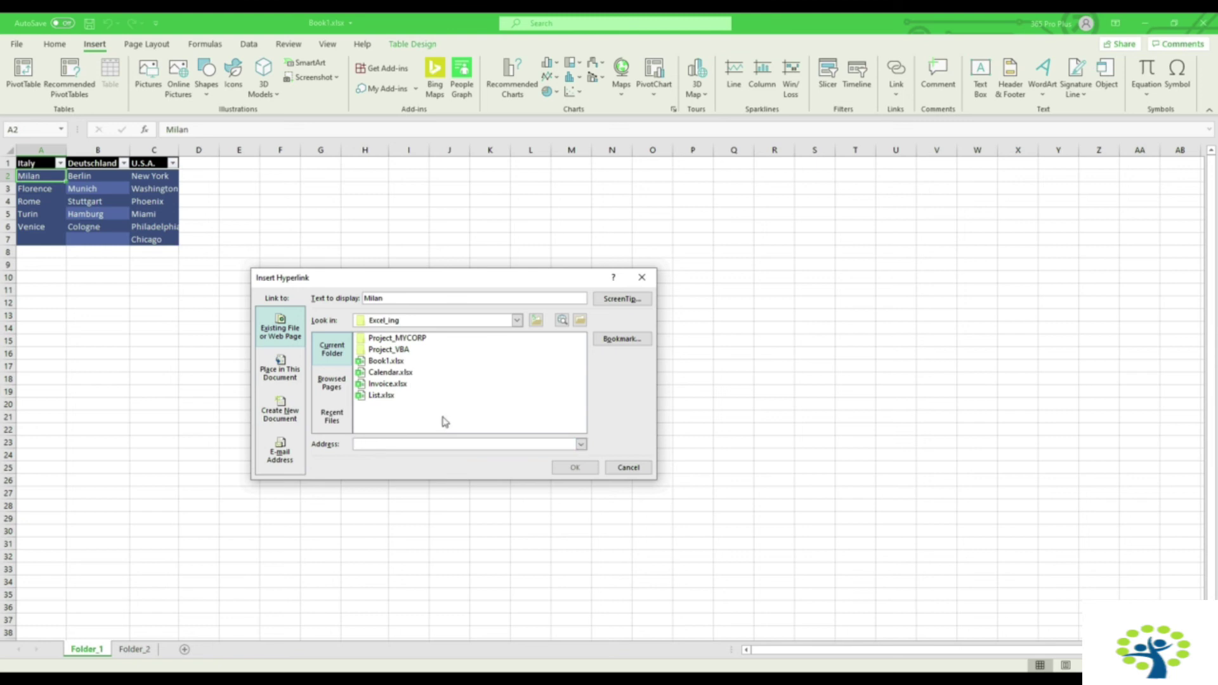
pyautogui.write('https:')
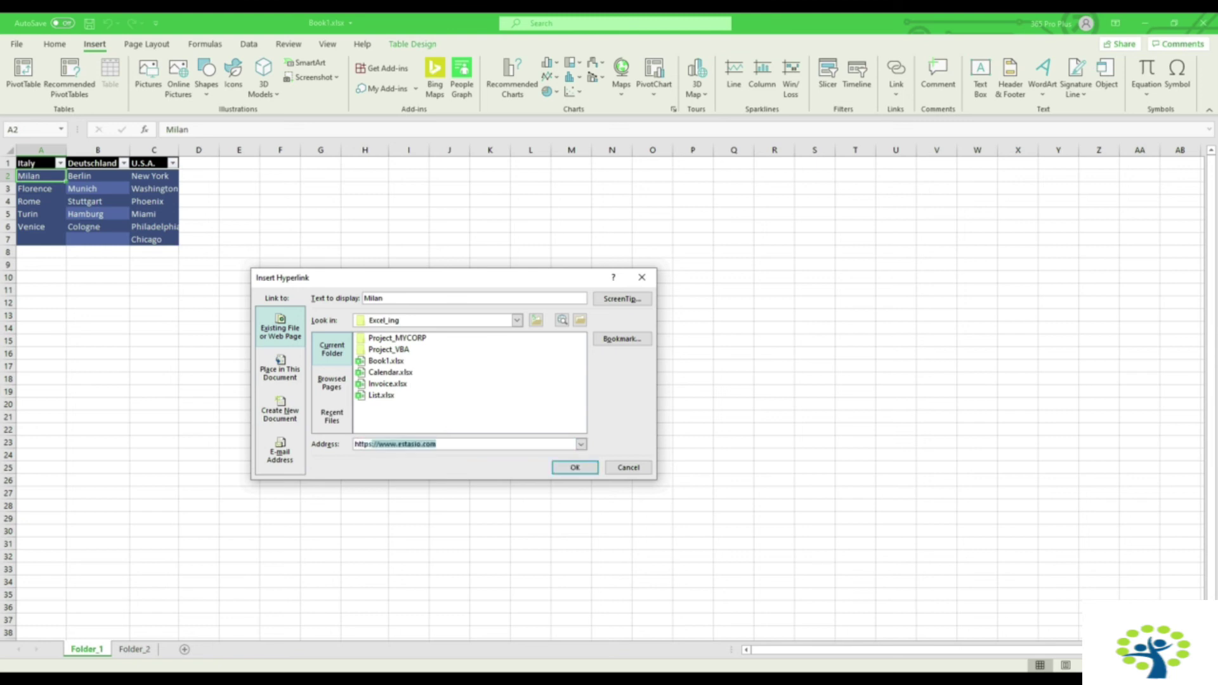
pyautogui.write('//www.google.com')
pyautogui.click(580, 470)
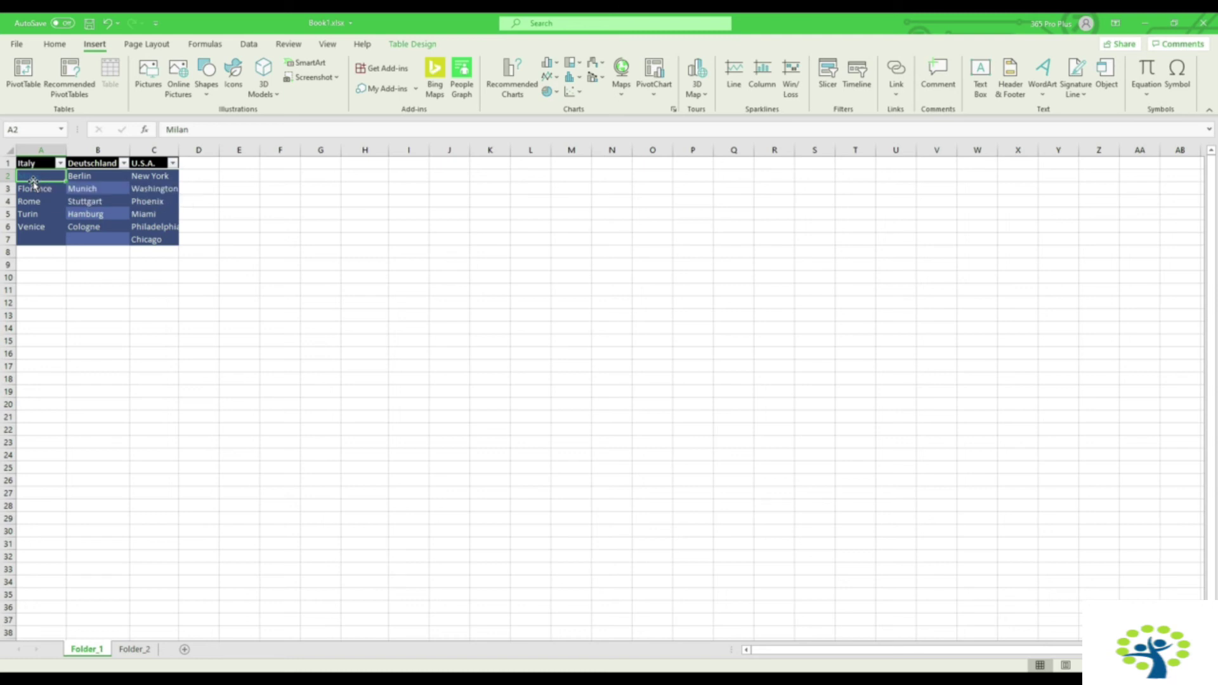
# Step: Format the Milan link with a light, non-underlined font and open the link to test it
pyautogui.click(55, 44)
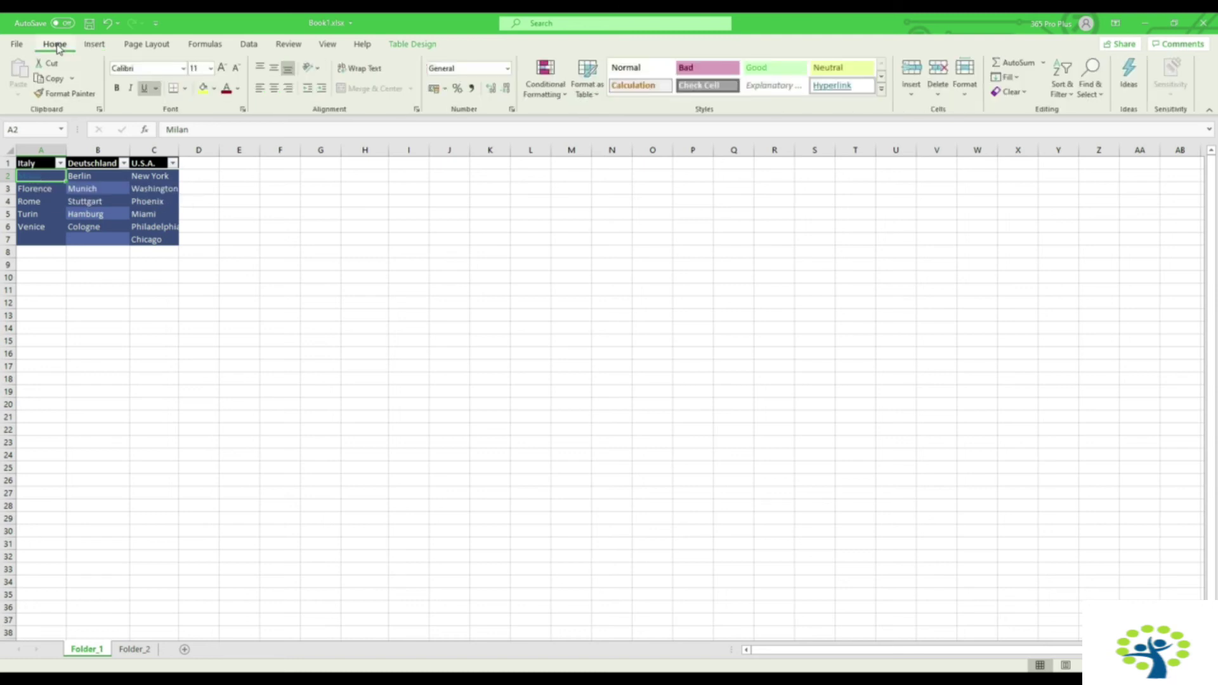
pyautogui.click(215, 89)
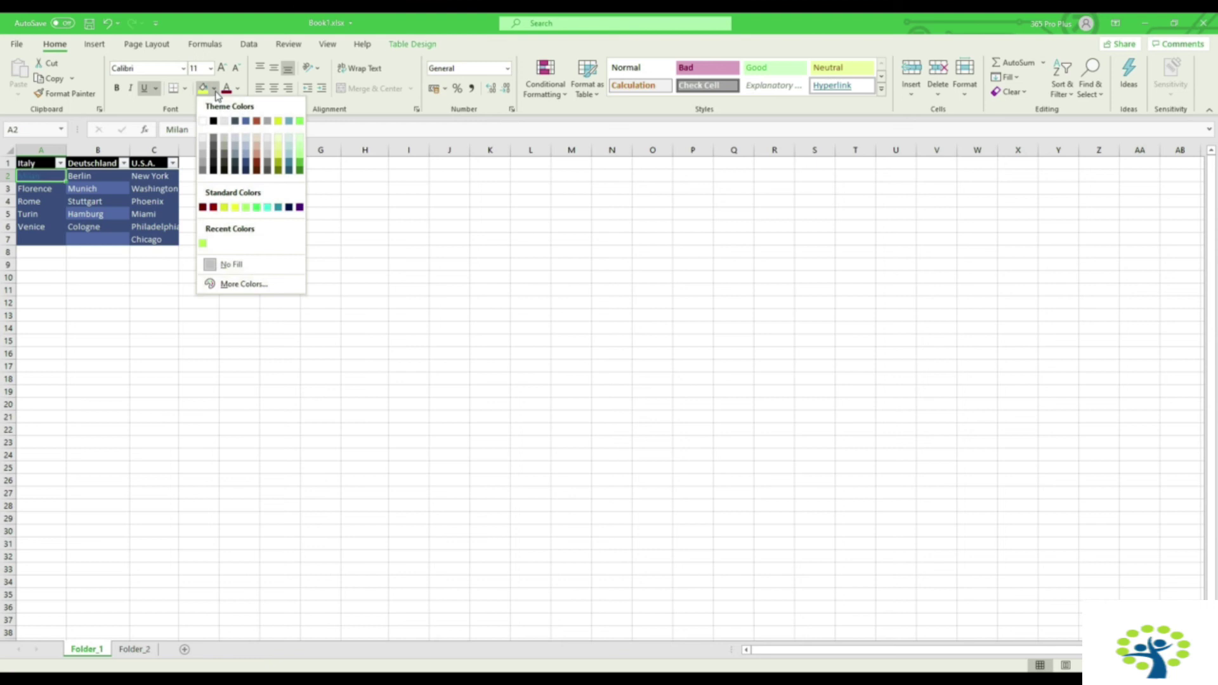
pyautogui.click(236, 89)
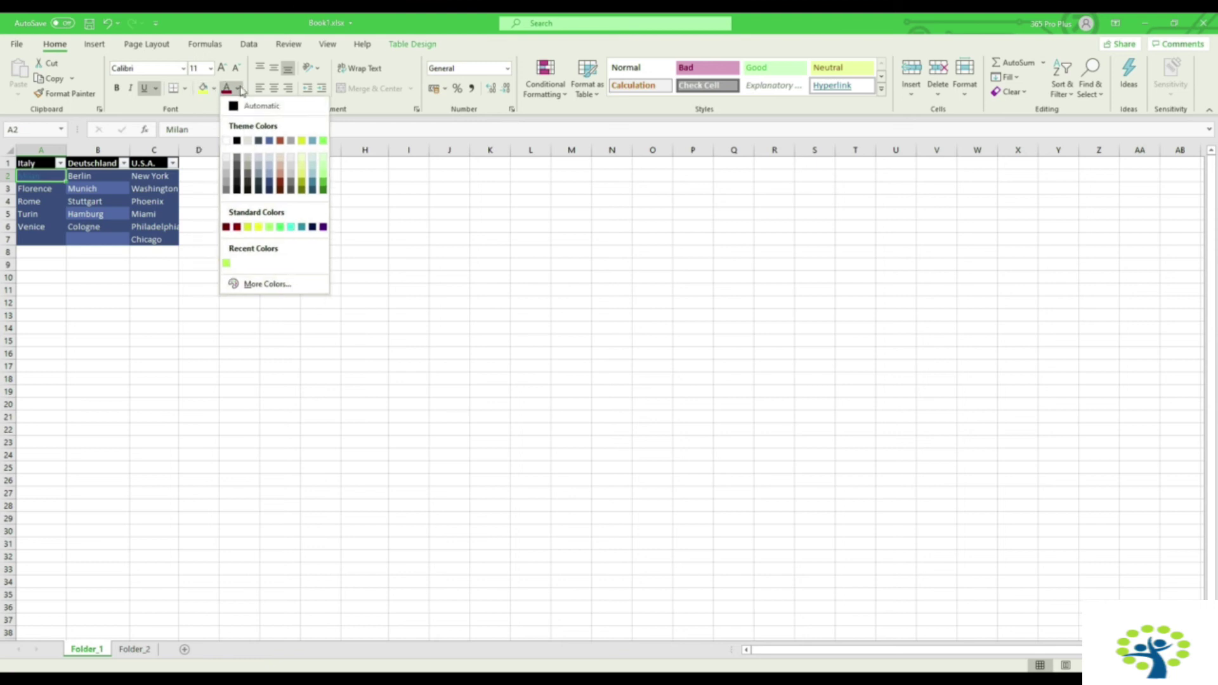
pyautogui.click(225, 156)
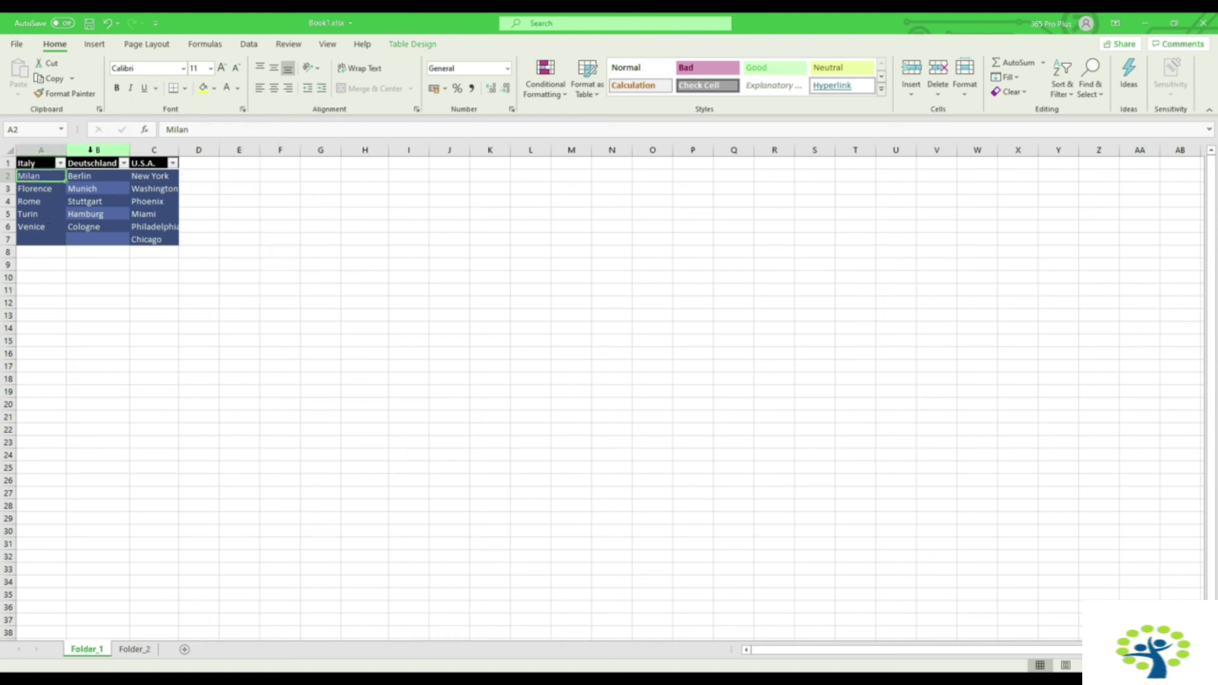
pyautogui.click(33, 179)
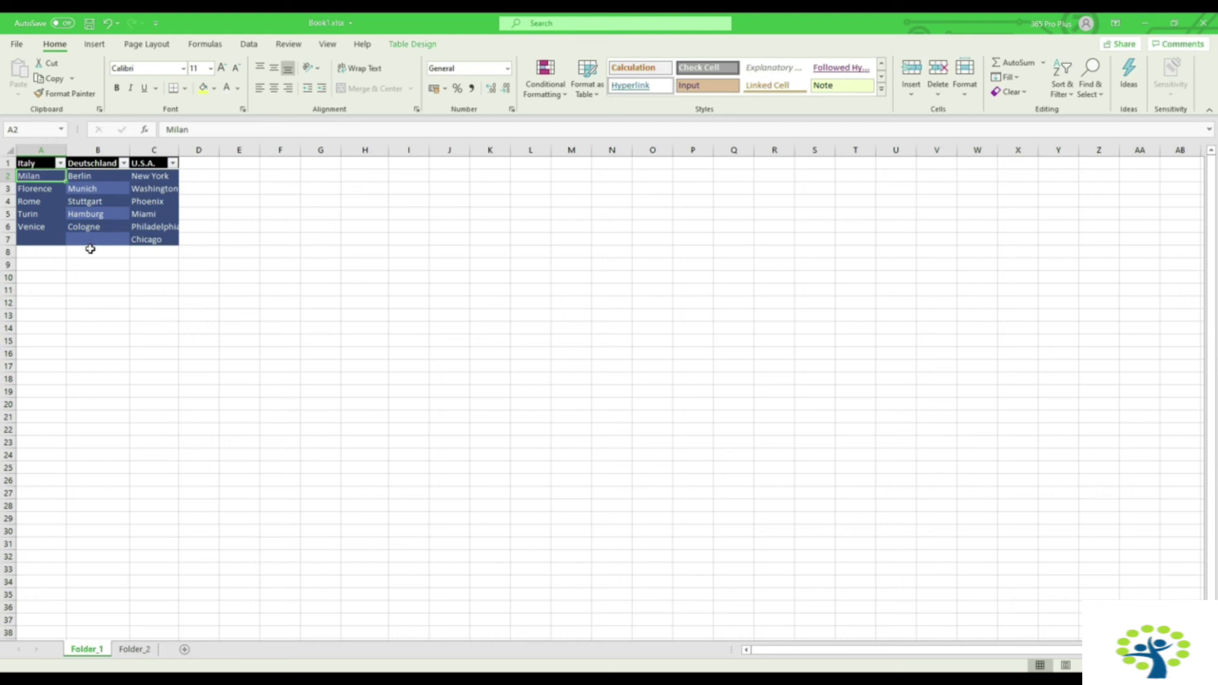
# Step: Add a hyperlink from the Florence cell to Calendar.xlsx in the Excel_ing folder
pyautogui.click(43, 191)
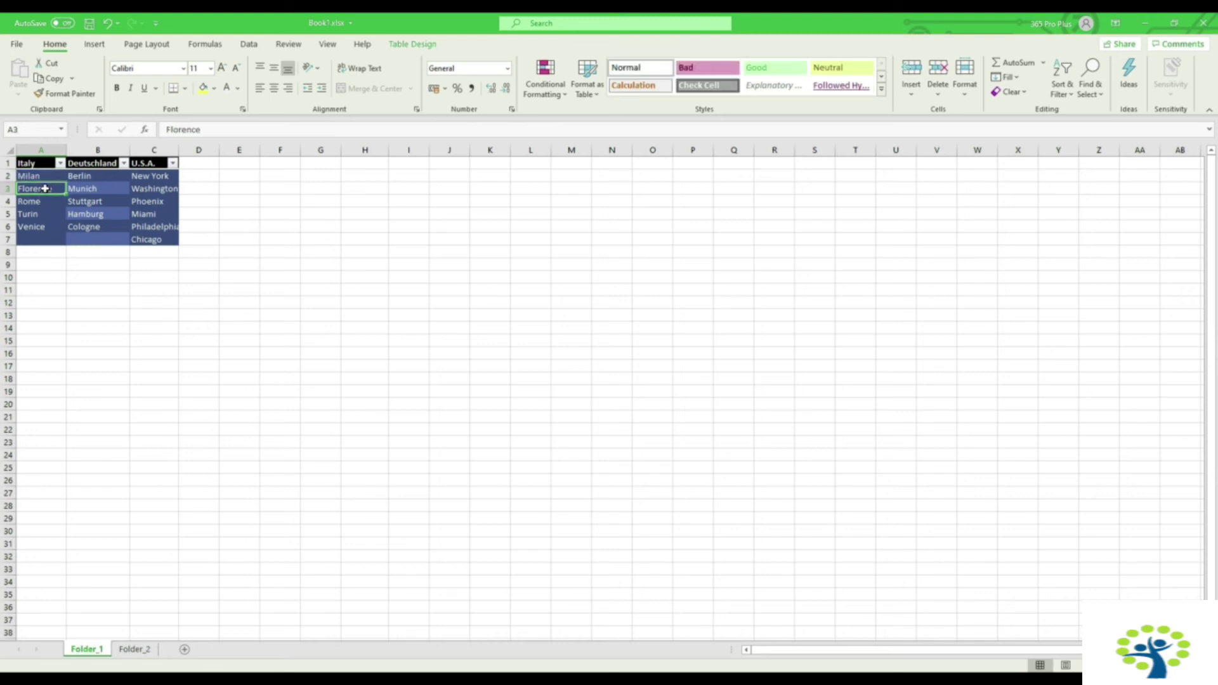
pyautogui.rightClick(45, 188)
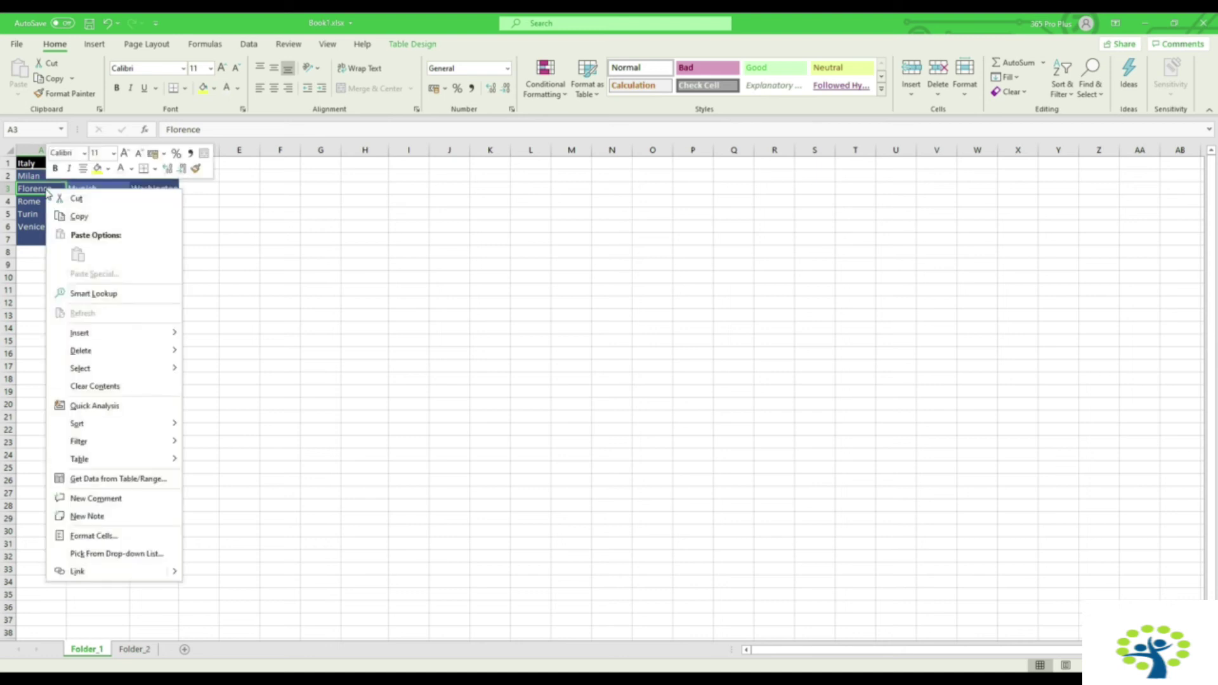
pyautogui.click(89, 572)
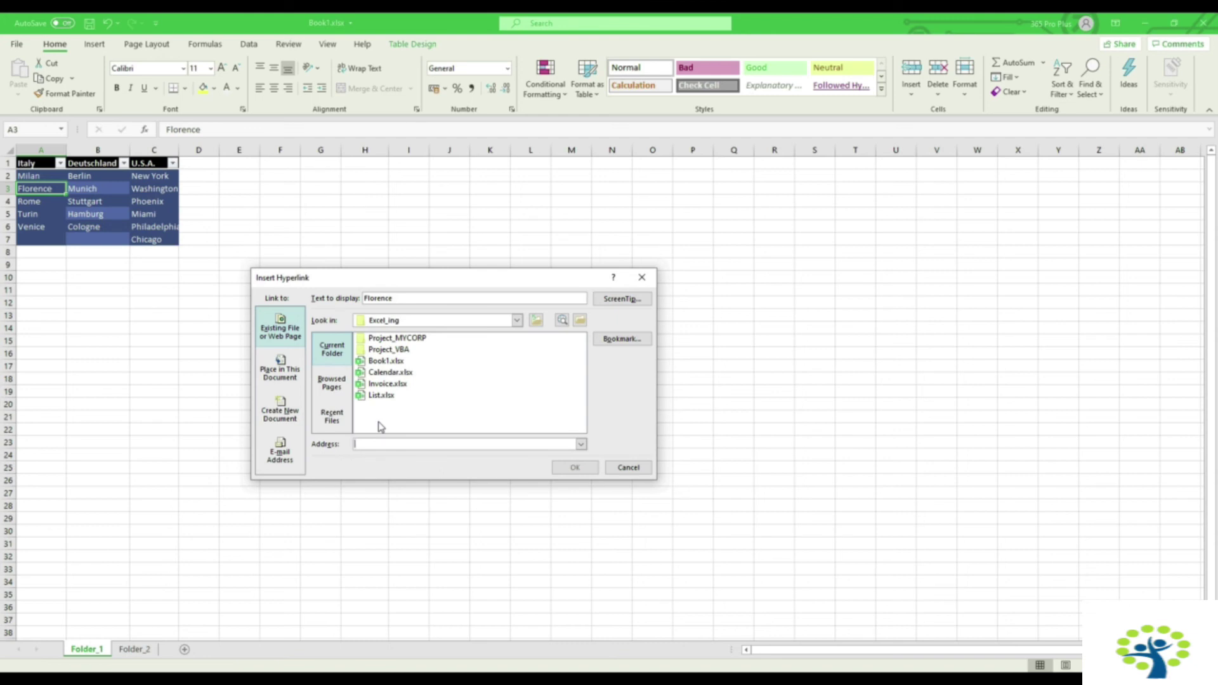
pyautogui.click(404, 374)
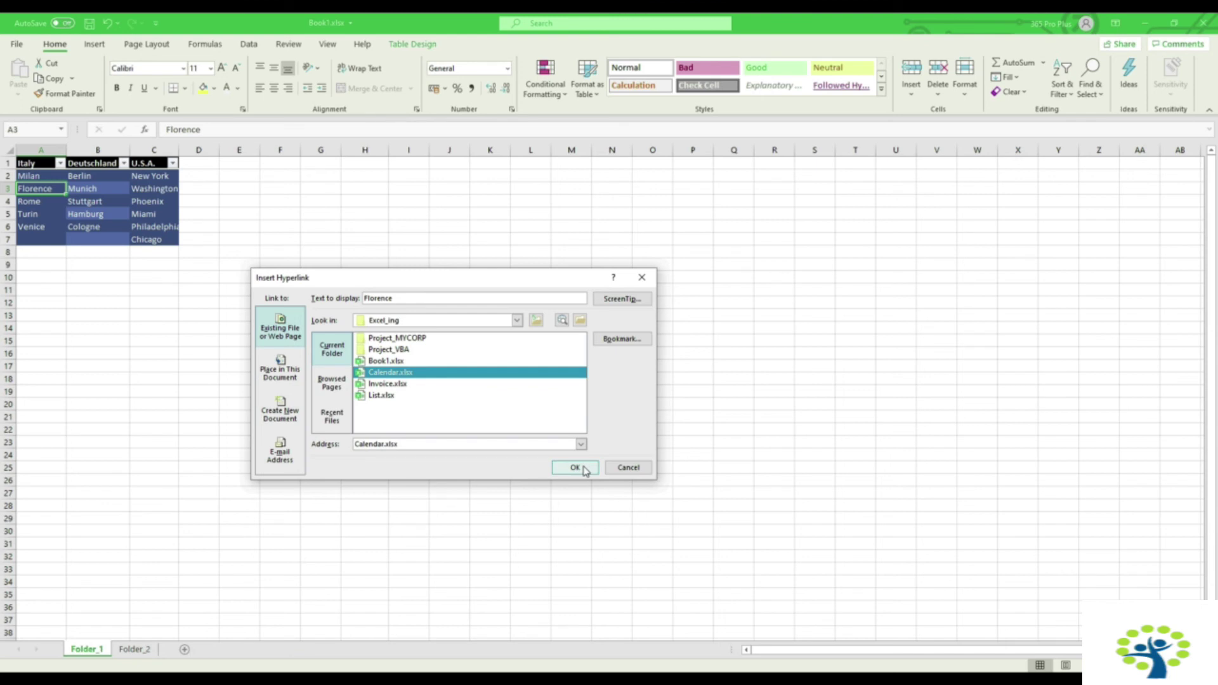
pyautogui.click(584, 470)
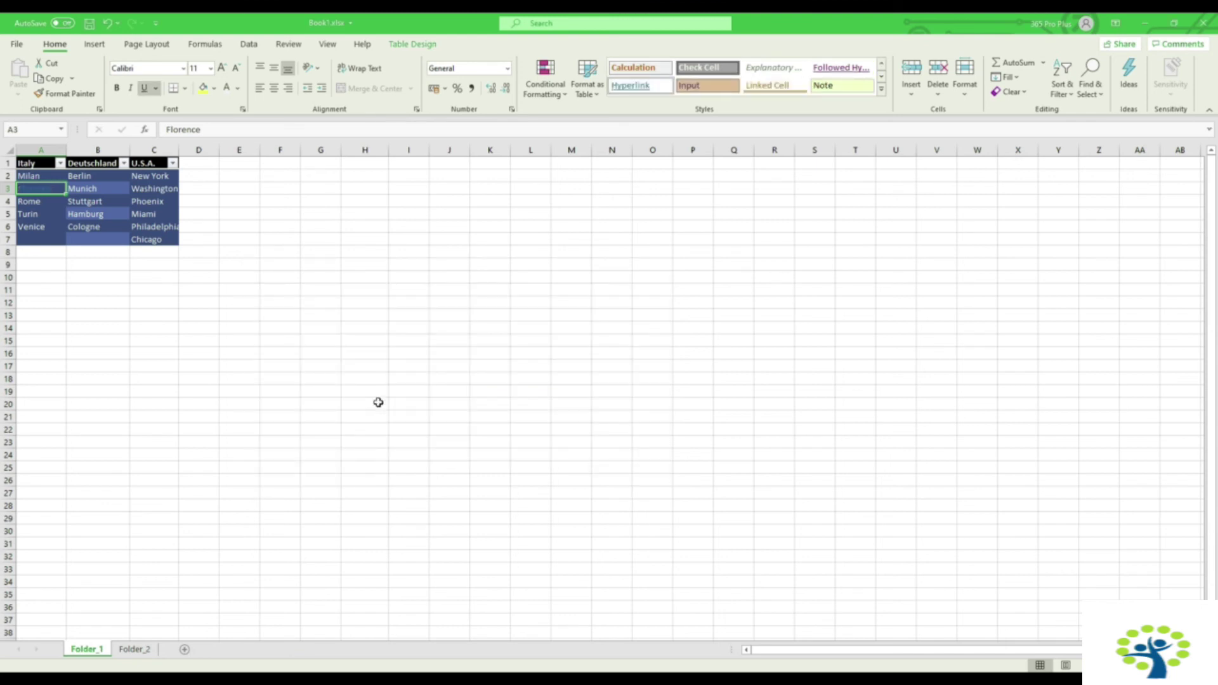
# Step: Give the Florence link the same light, non-underlined font, then test it and close the calendar workbook it opens
pyautogui.click(144, 90)
pyautogui.click(226, 91)
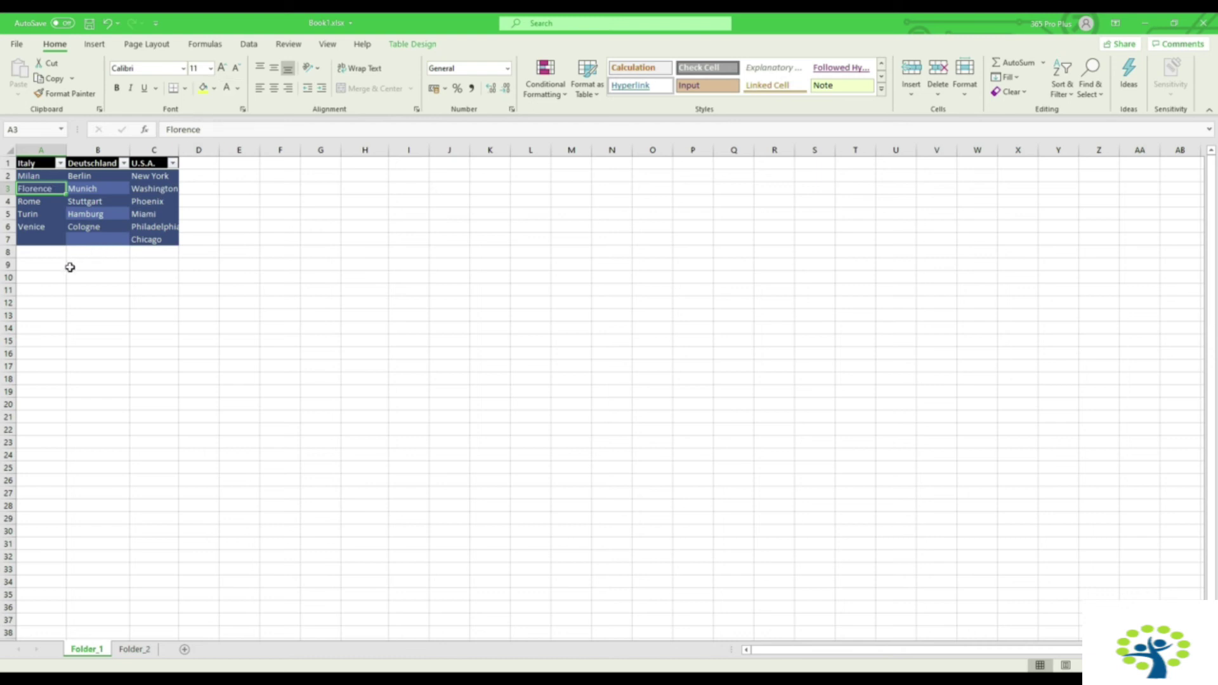
pyautogui.click(47, 189)
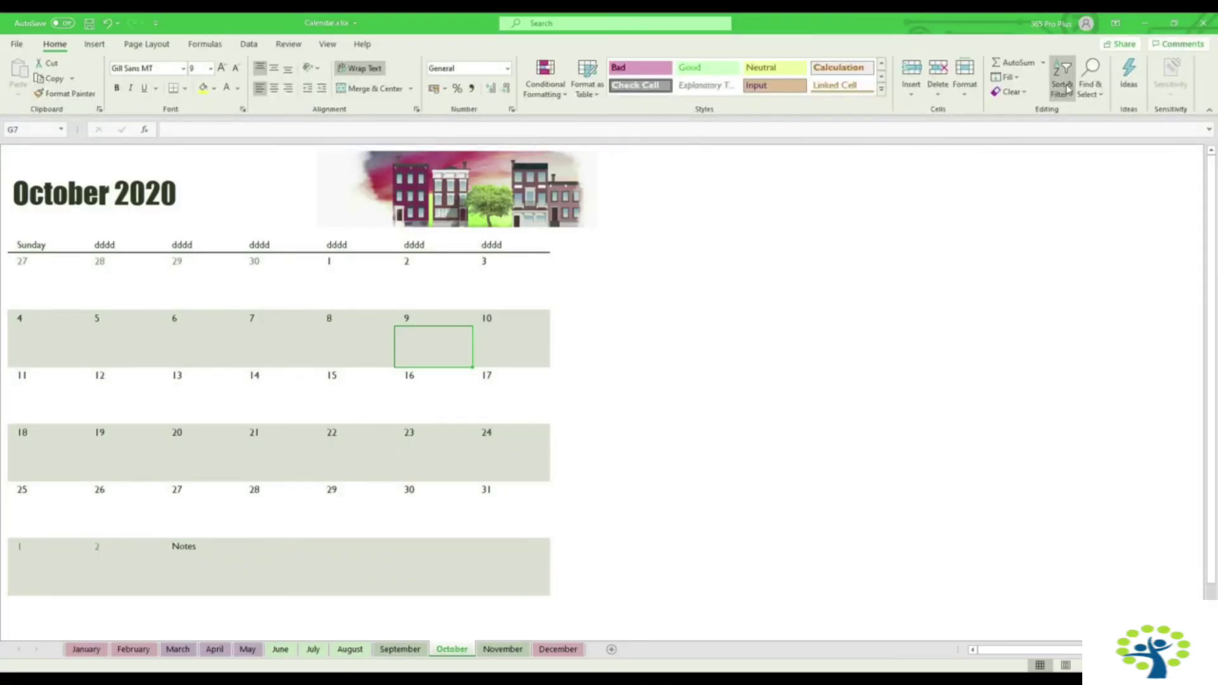
pyautogui.click(1204, 23)
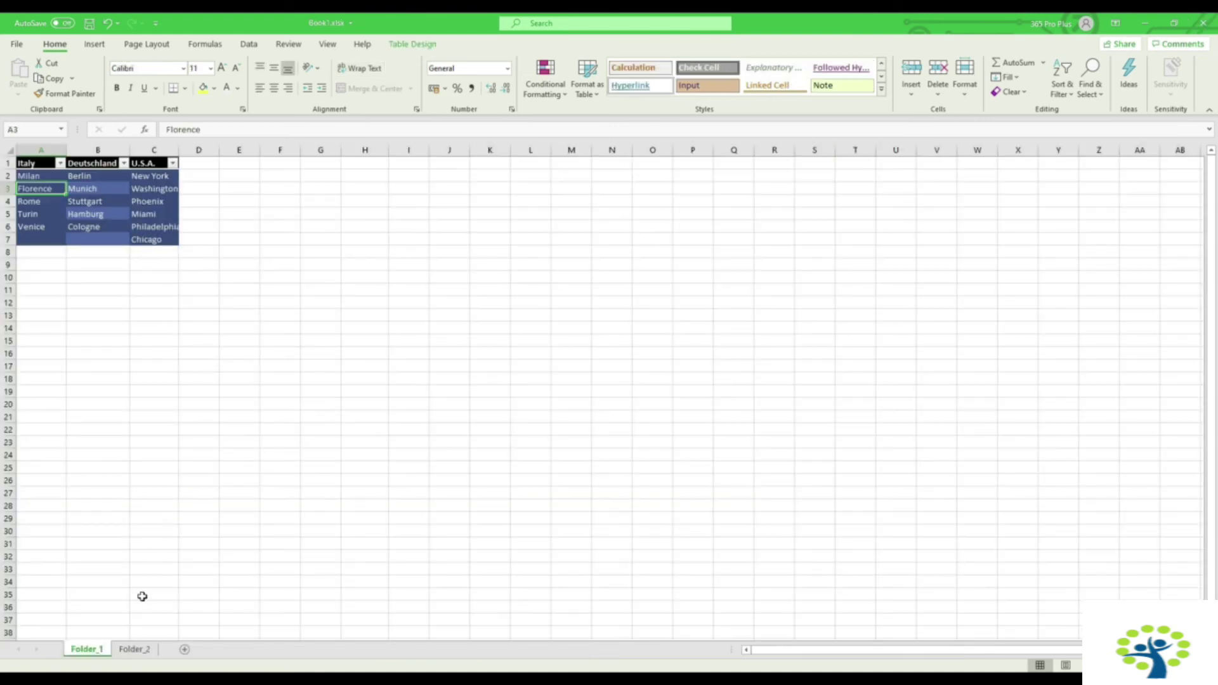
# Step: Switch the Folder_2 sheet to Normal view and return to Folder_1
pyautogui.click(133, 649)
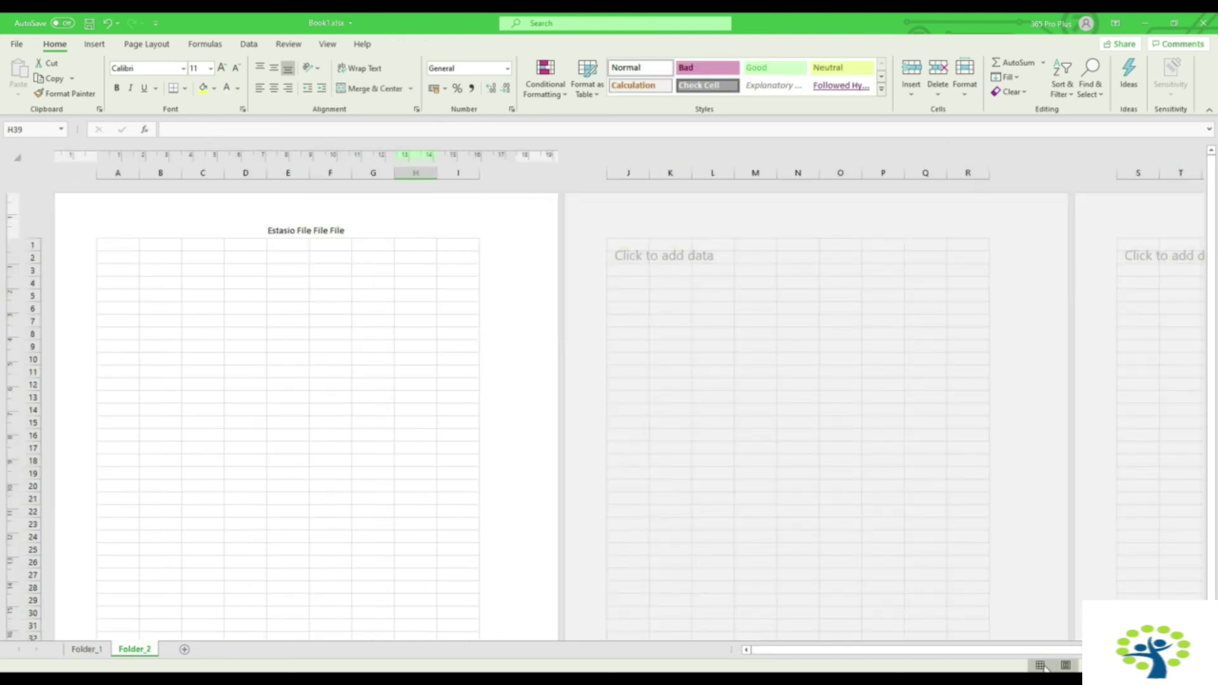
pyautogui.click(1040, 666)
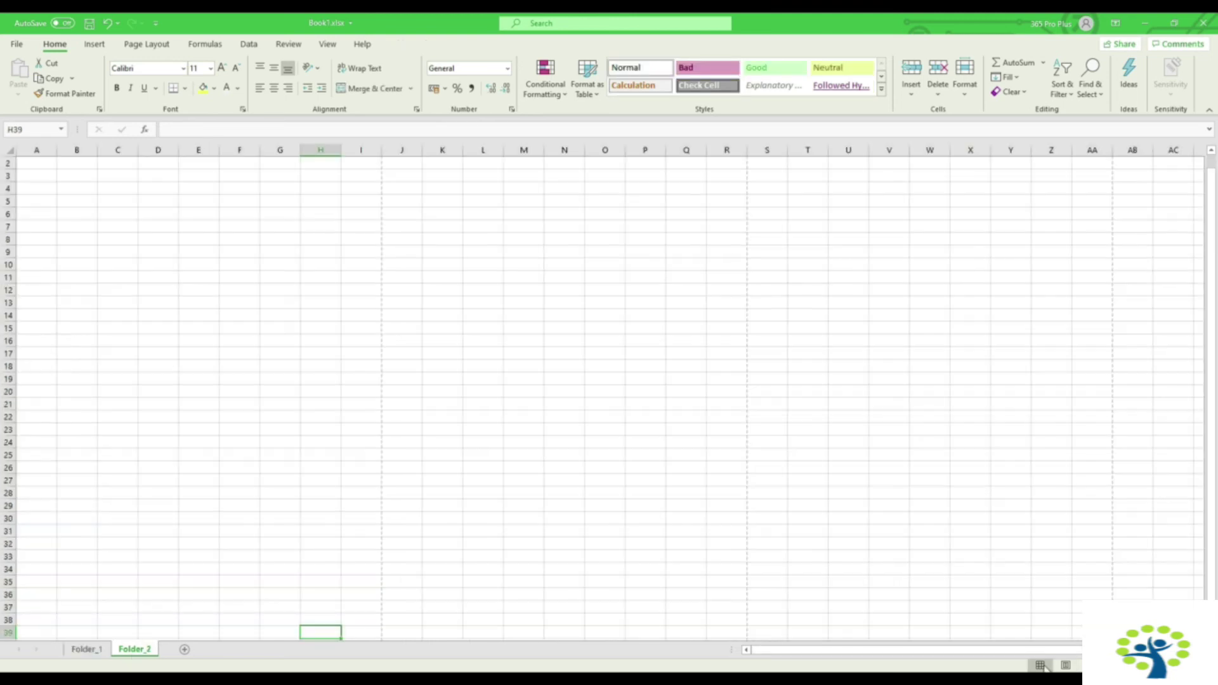
pyautogui.click(96, 649)
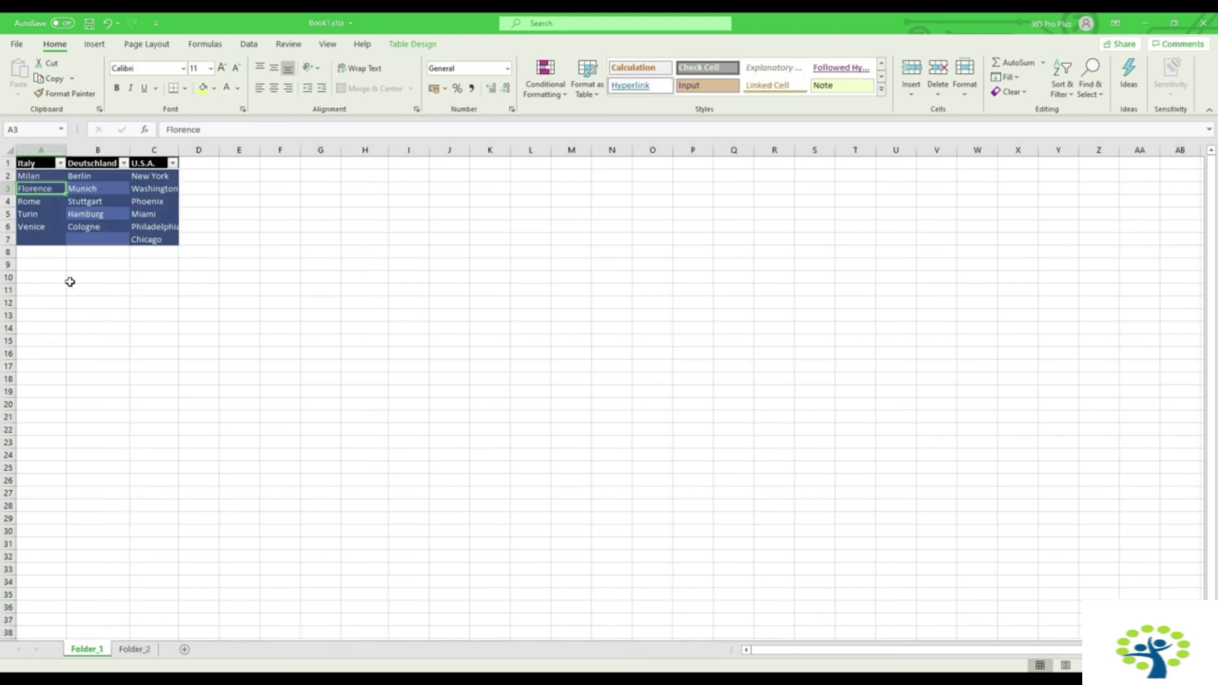
# Step: Add a hyperlink from the Rome cell to cell A1 of Folder_2, test it and return to Folder_1
pyautogui.click(41, 203)
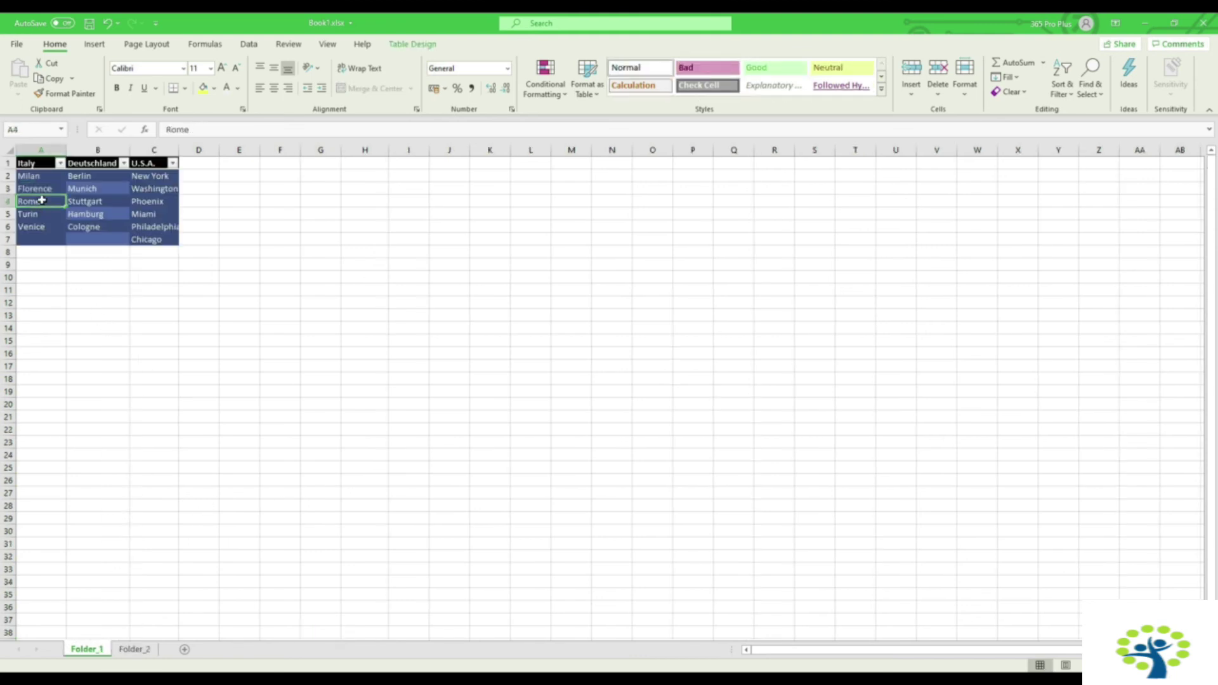
pyautogui.rightClick(41, 201)
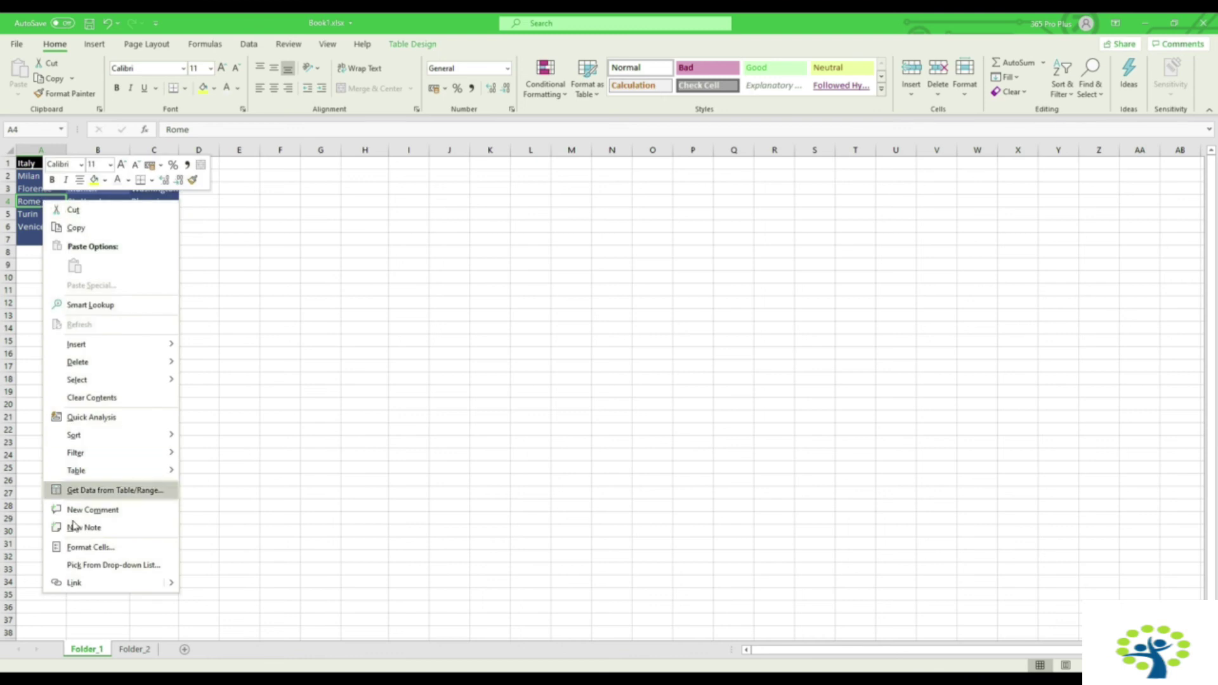
pyautogui.click(64, 582)
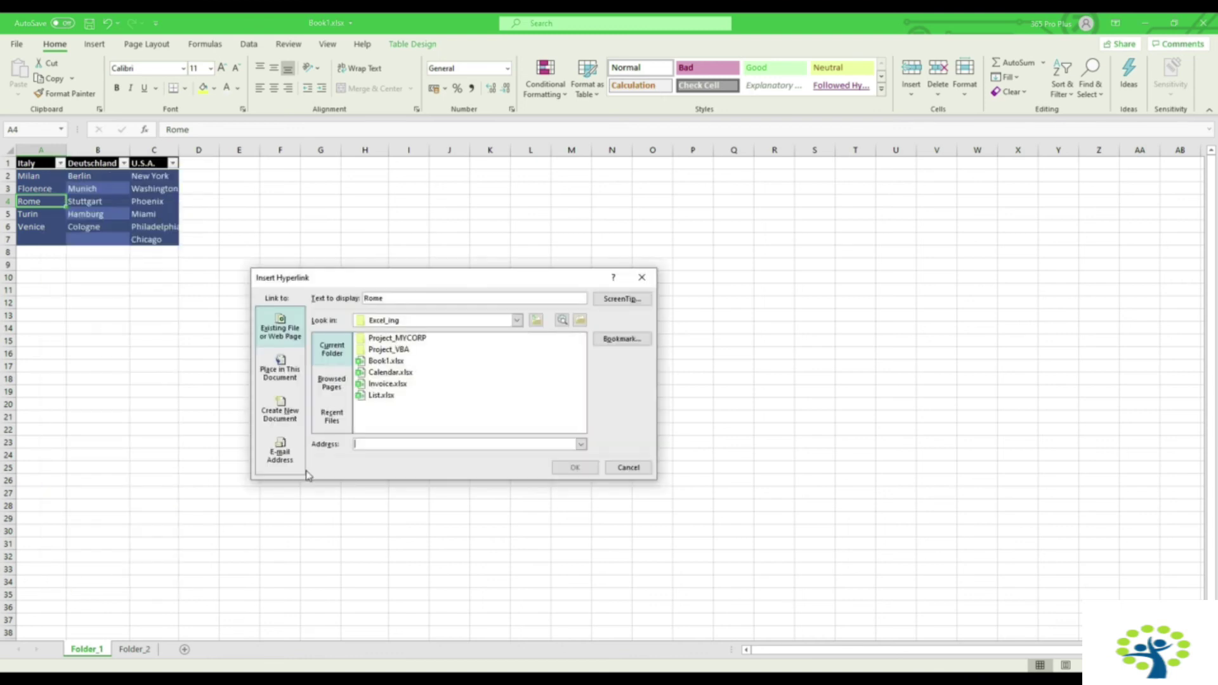
pyautogui.click(623, 339)
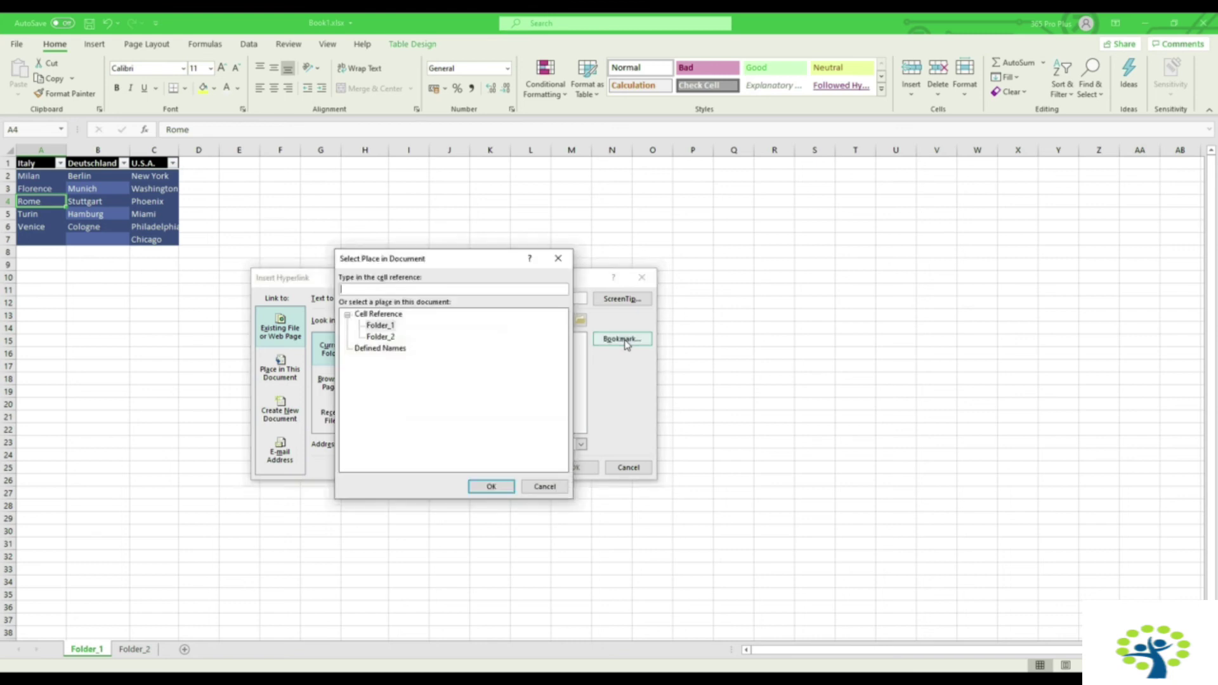
pyautogui.click(381, 326)
pyautogui.click(384, 337)
pyautogui.click(492, 487)
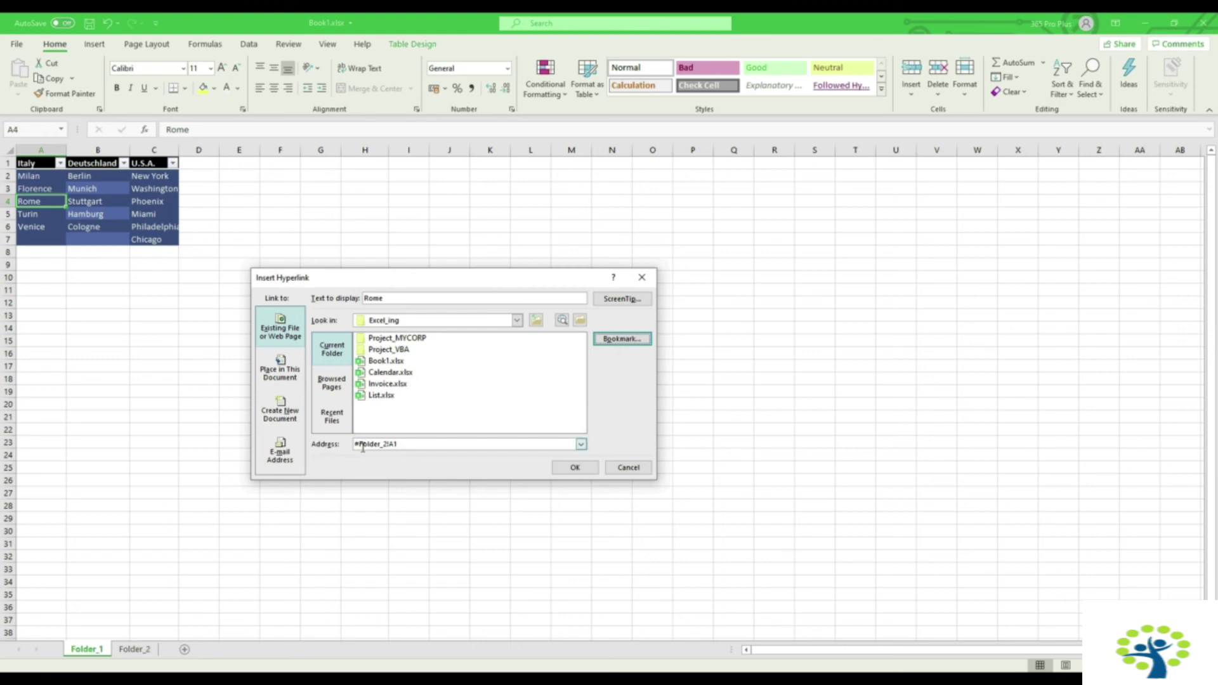
pyautogui.moveTo(399, 444); pyautogui.dragTo(364, 444)
pyautogui.click(395, 444)
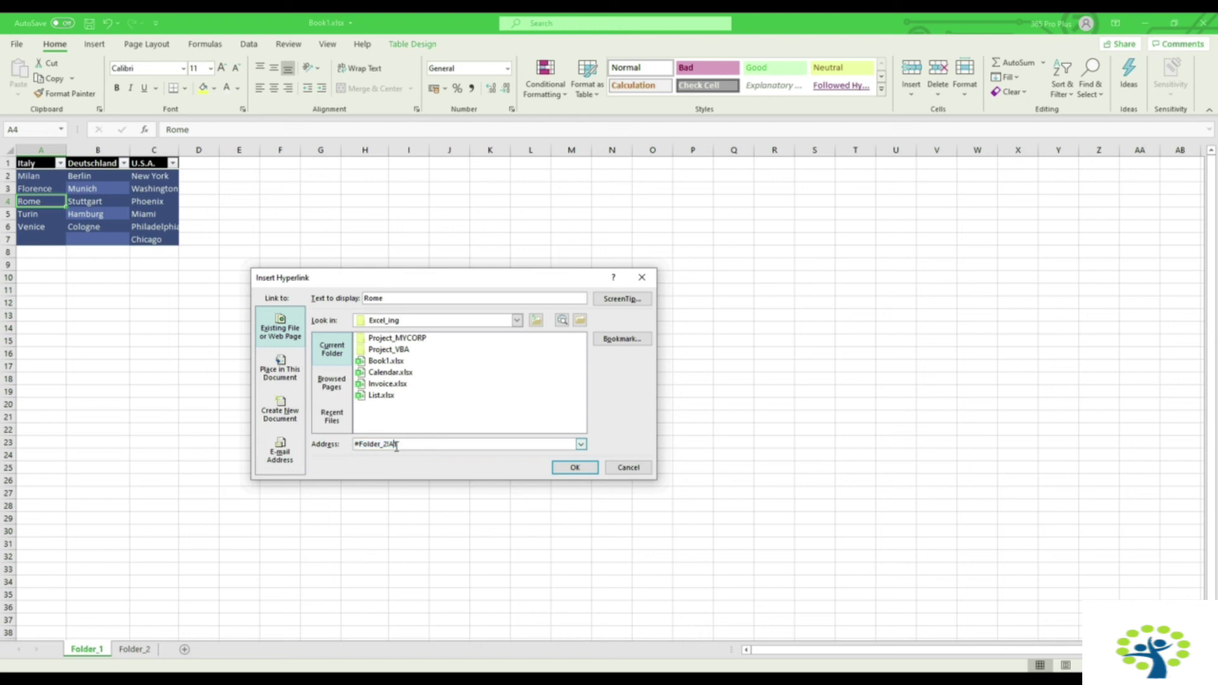
pyautogui.click(574, 467)
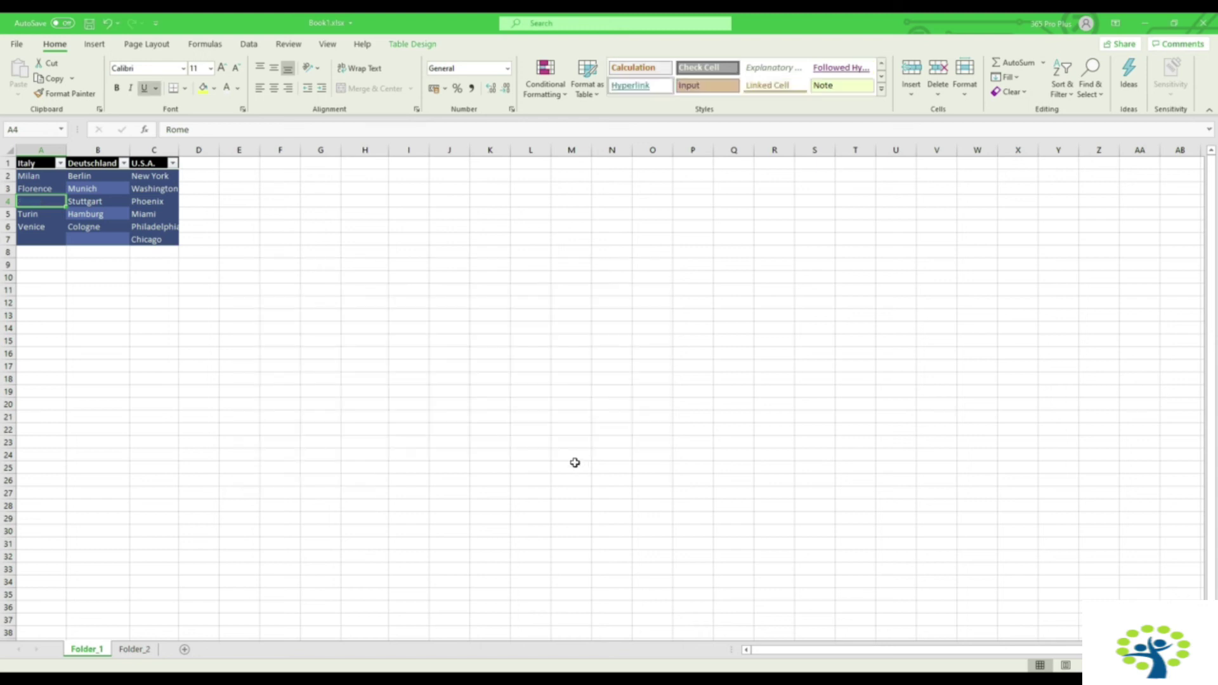
pyautogui.click(33, 210)
pyautogui.click(97, 650)
# Step: Remove the hyperlinks from the Milan, Florence and Rome cells
pyautogui.moveTo(49, 201); pyautogui.dragTo(52, 178)
pyautogui.rightClick(46, 193)
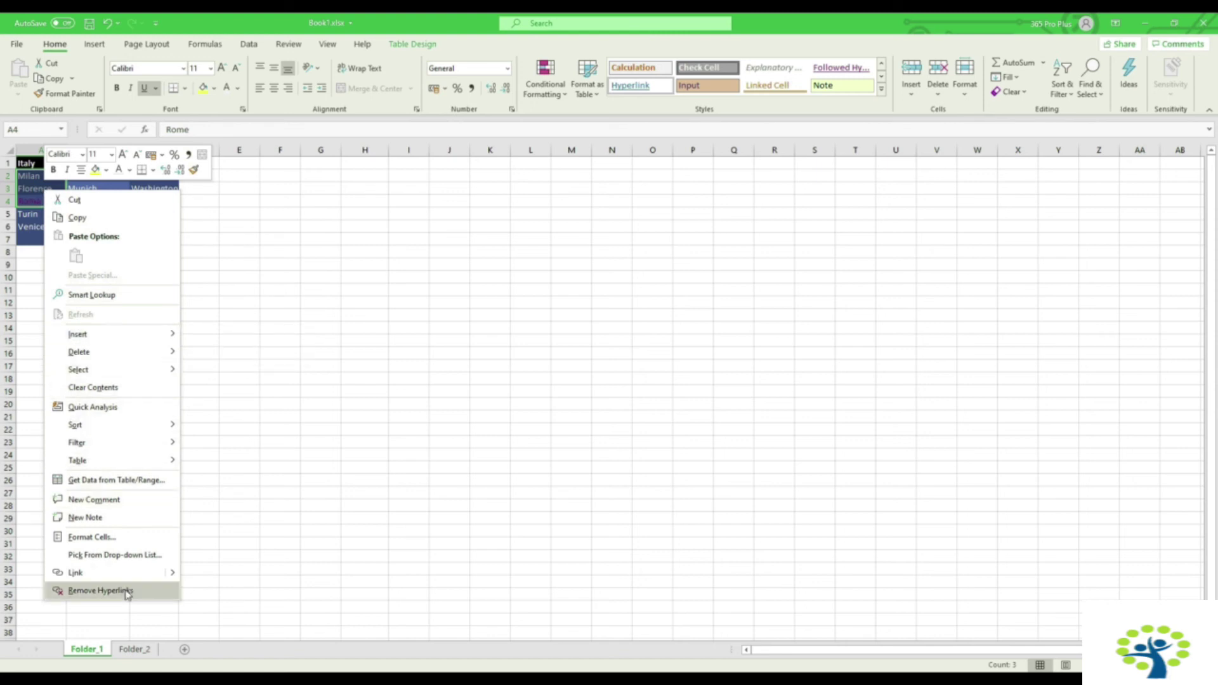
pyautogui.click(127, 594)
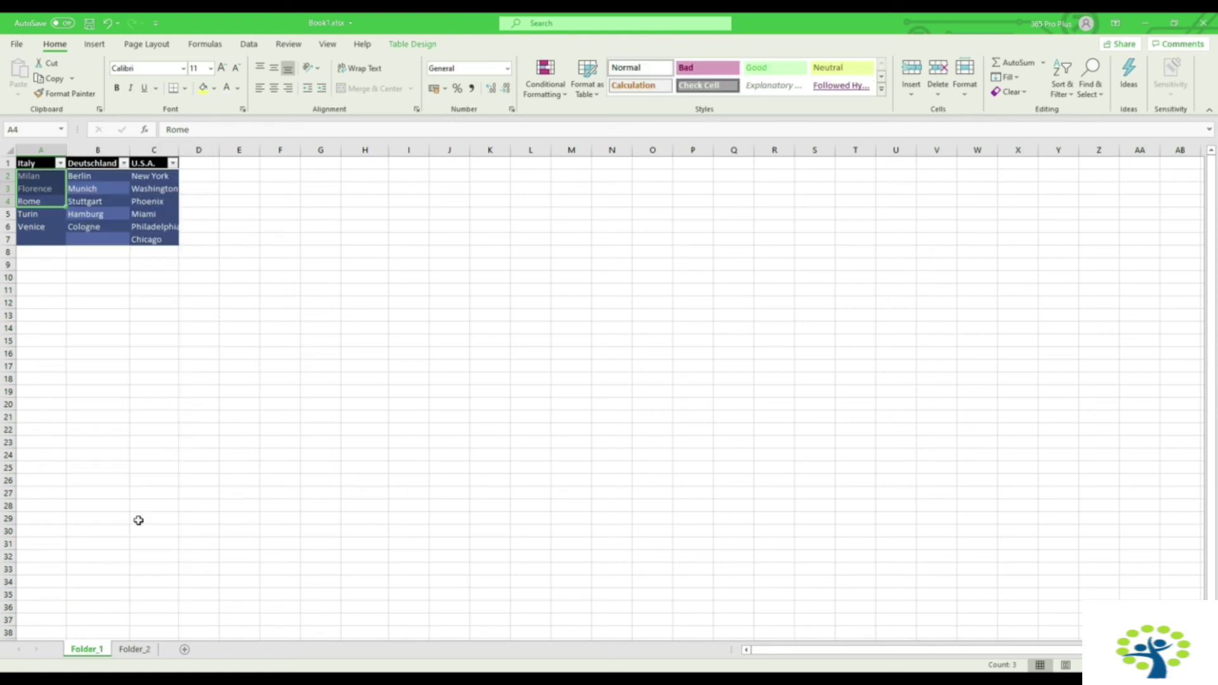
pyautogui.click(127, 306)
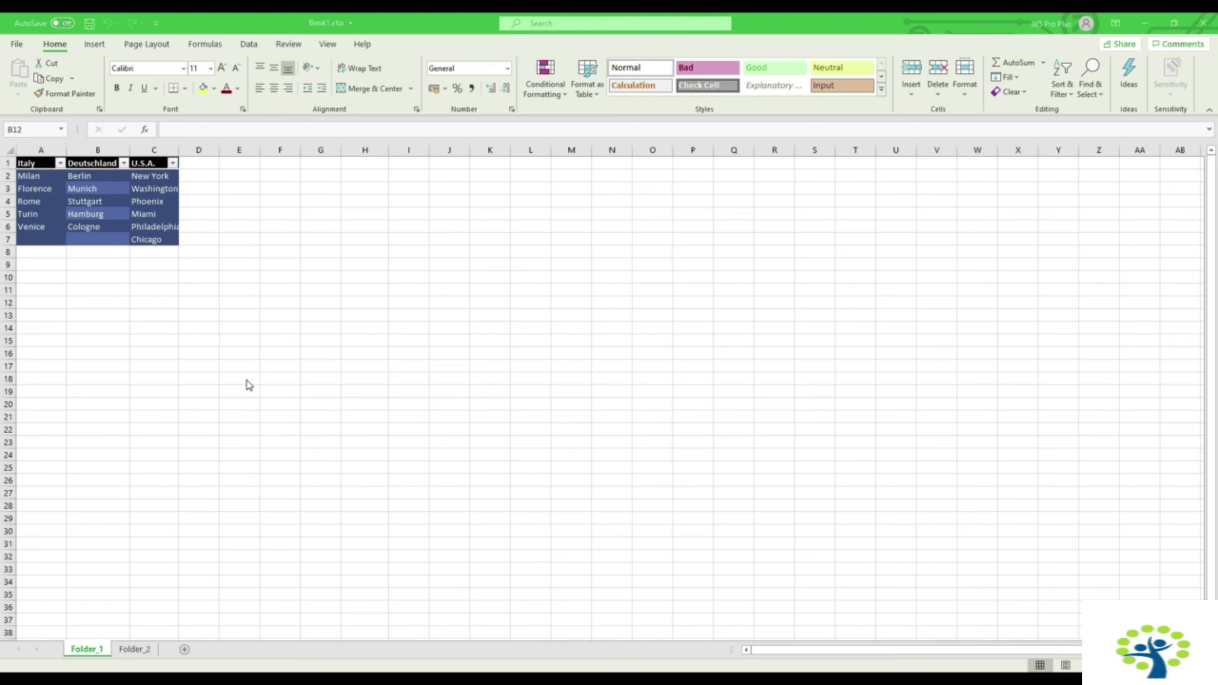
# Step: Widen columns A to C of the city table equally so that all city names fit
pyautogui.click(218, 312)
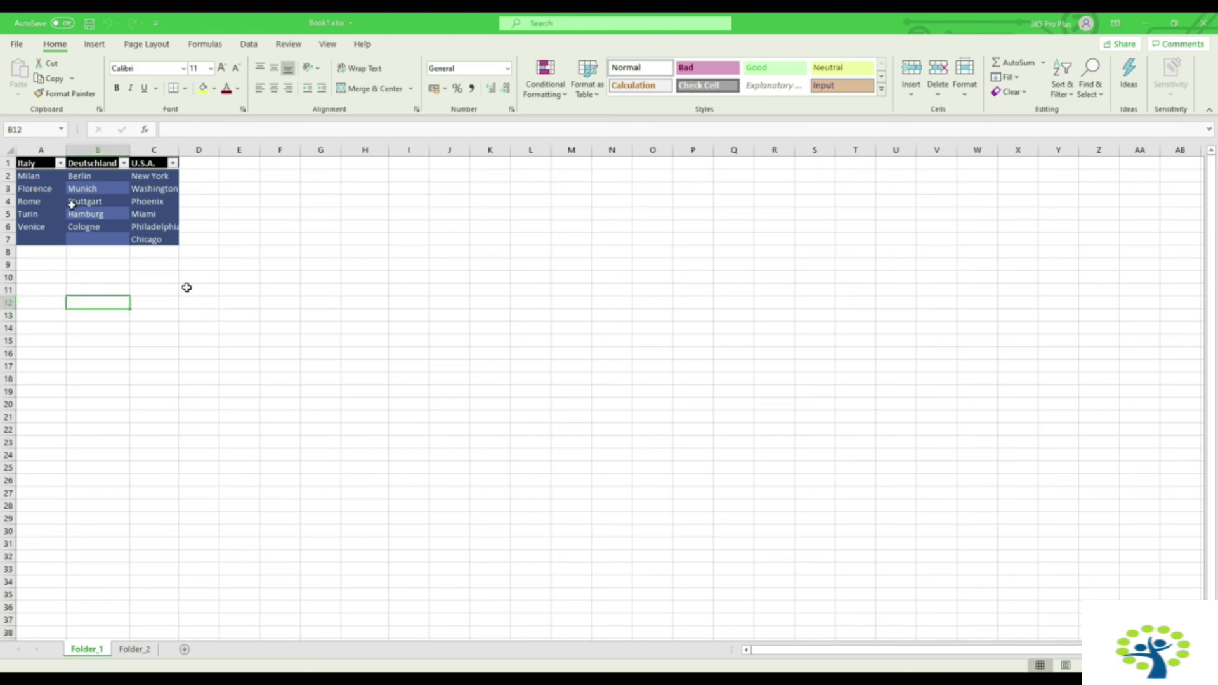
pyautogui.moveTo(56, 151); pyautogui.dragTo(282, 159)
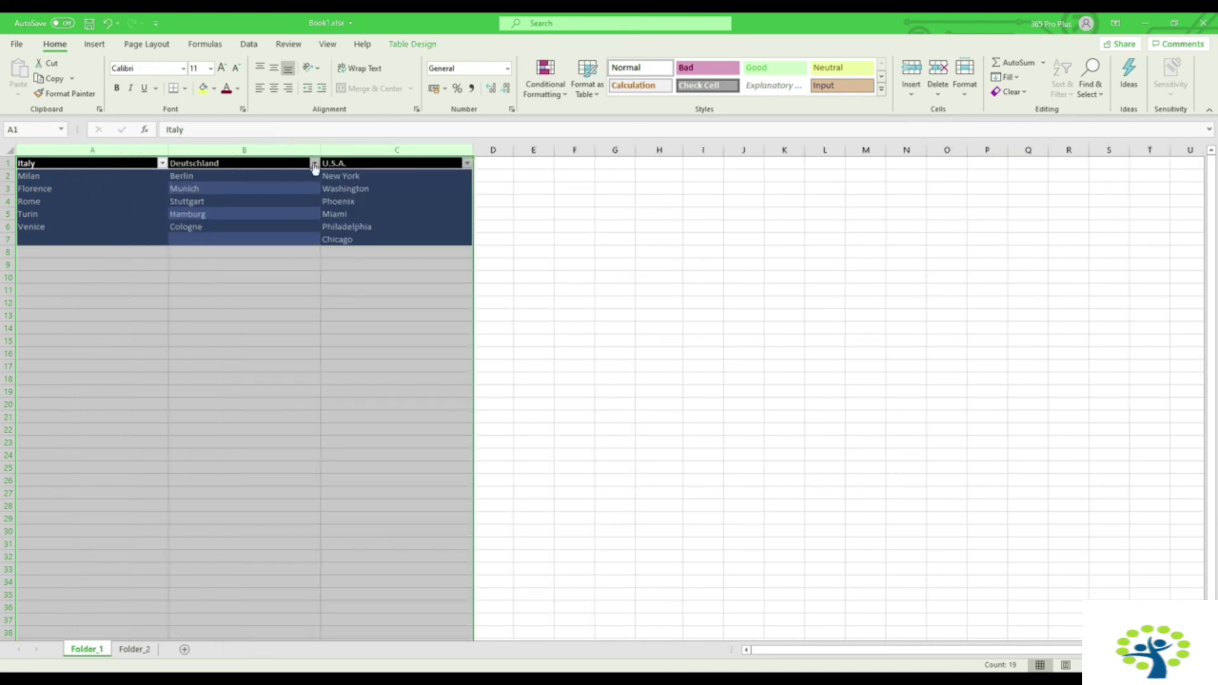
pyautogui.click(650, 250)
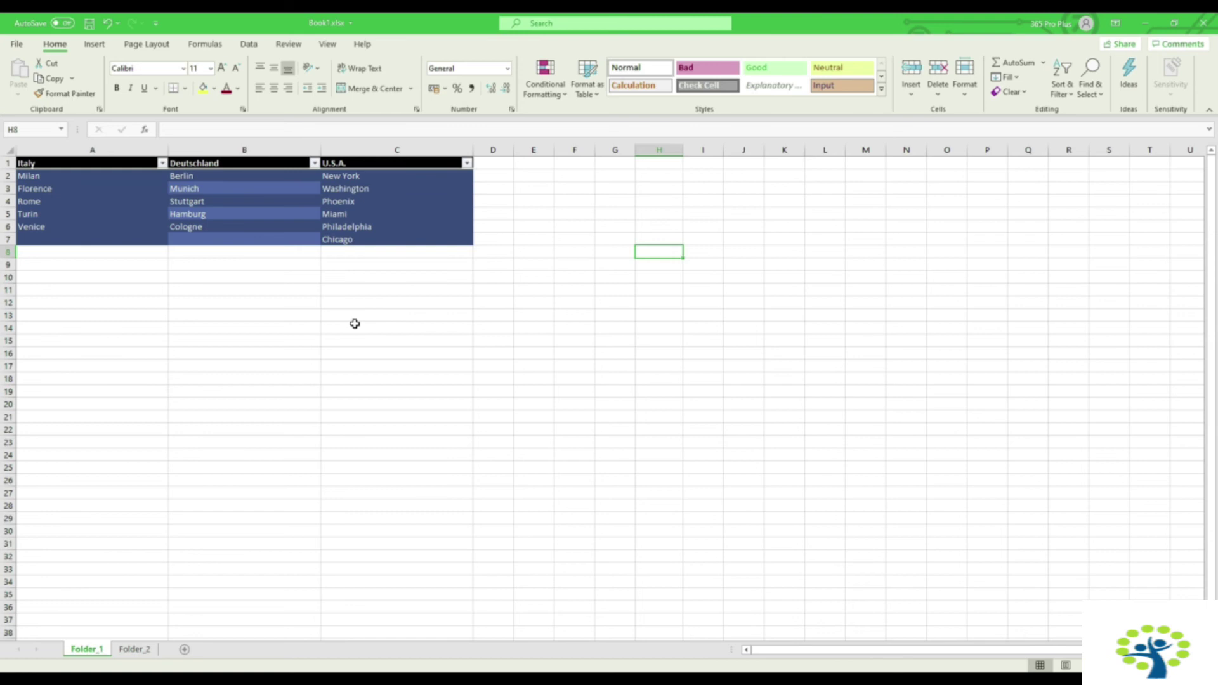
# Step: Open the print preview of the Folder_1 sheet and check how the city table is split across the pages
pyautogui.click(17, 44)
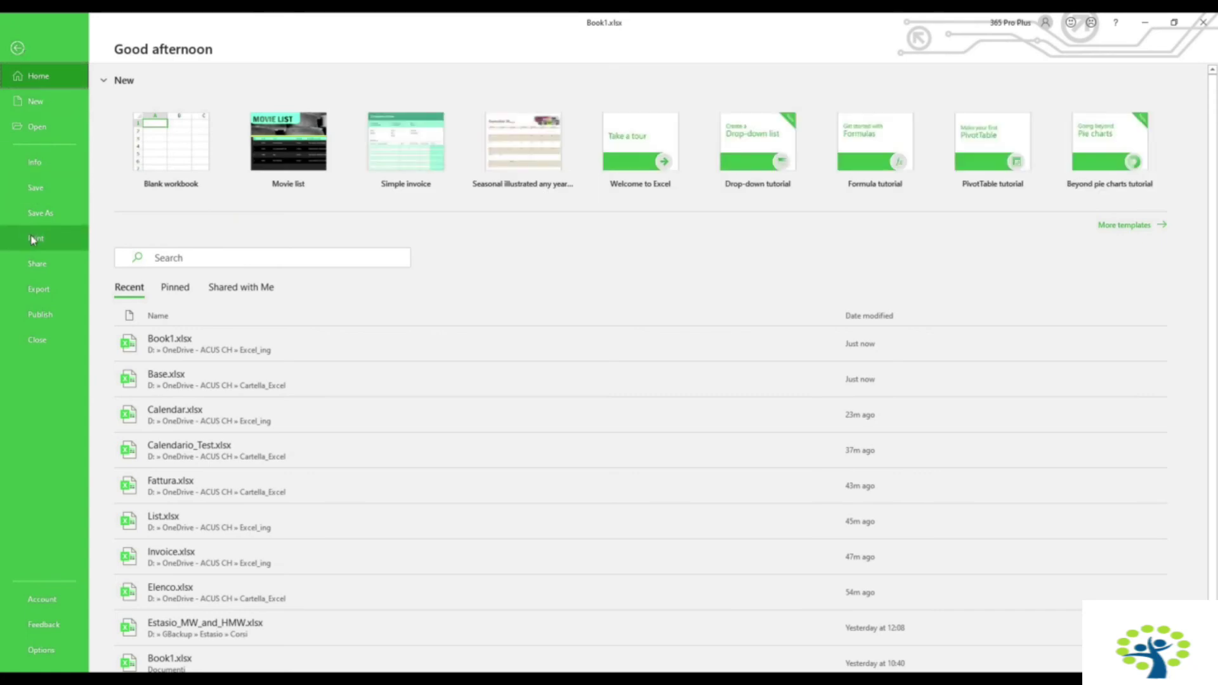
pyautogui.click(31, 237)
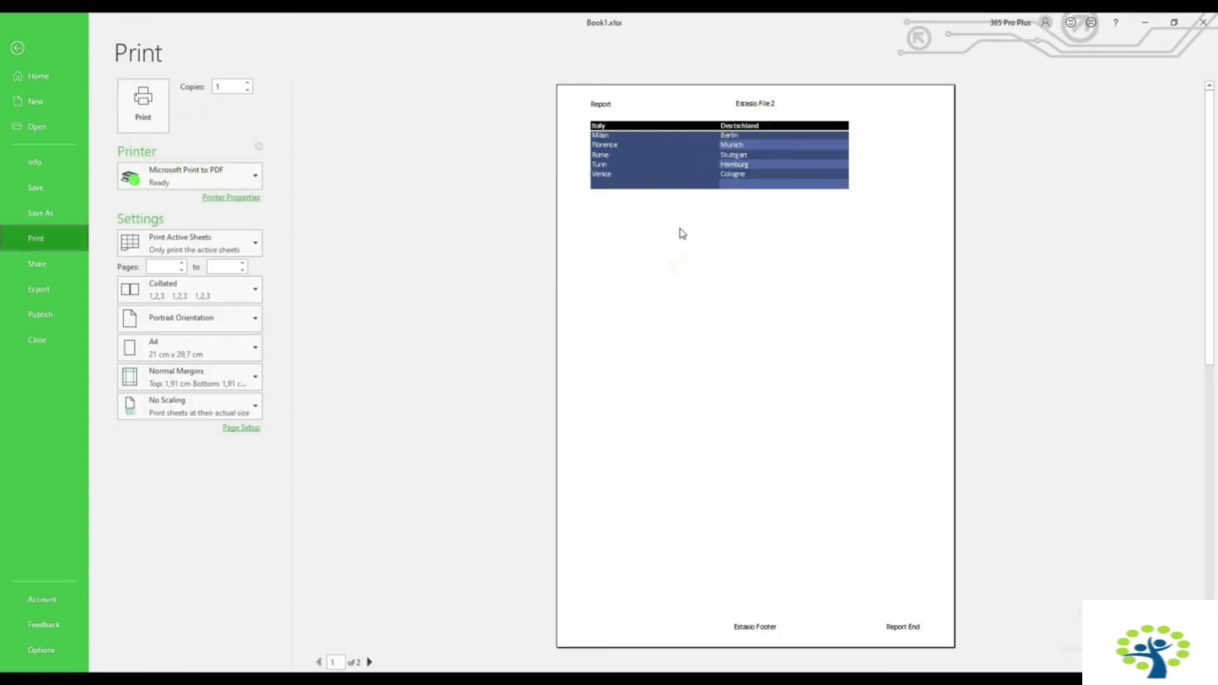
pyautogui.click(370, 662)
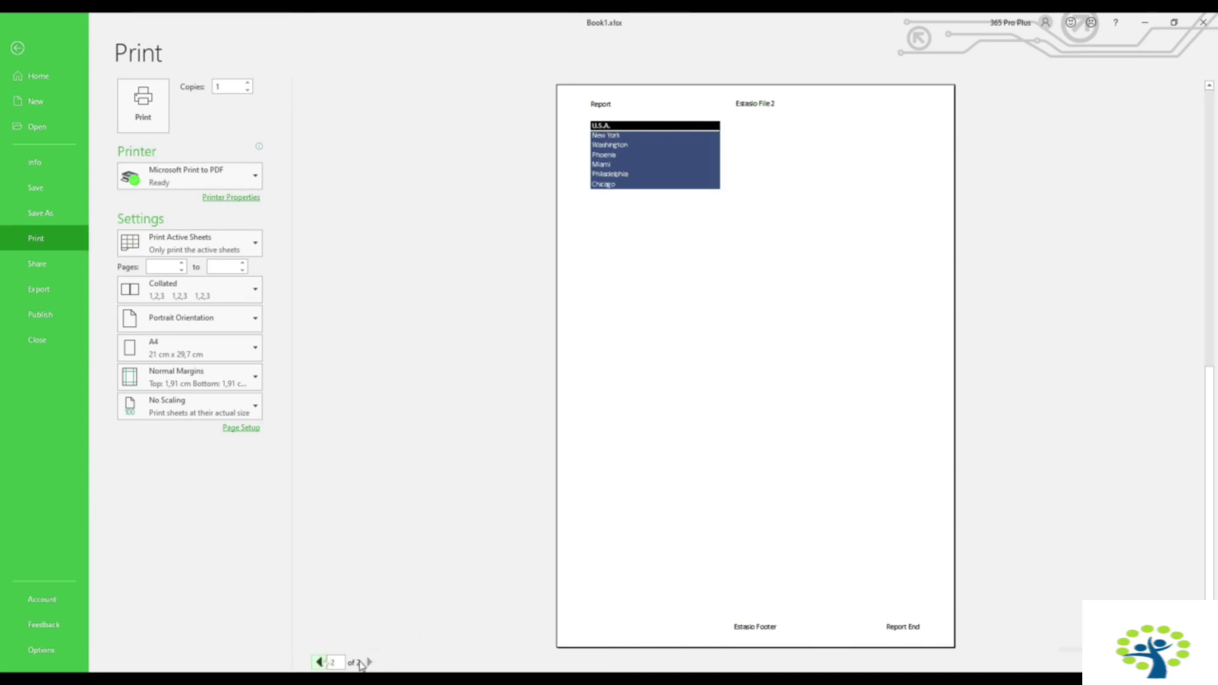
pyautogui.click(318, 663)
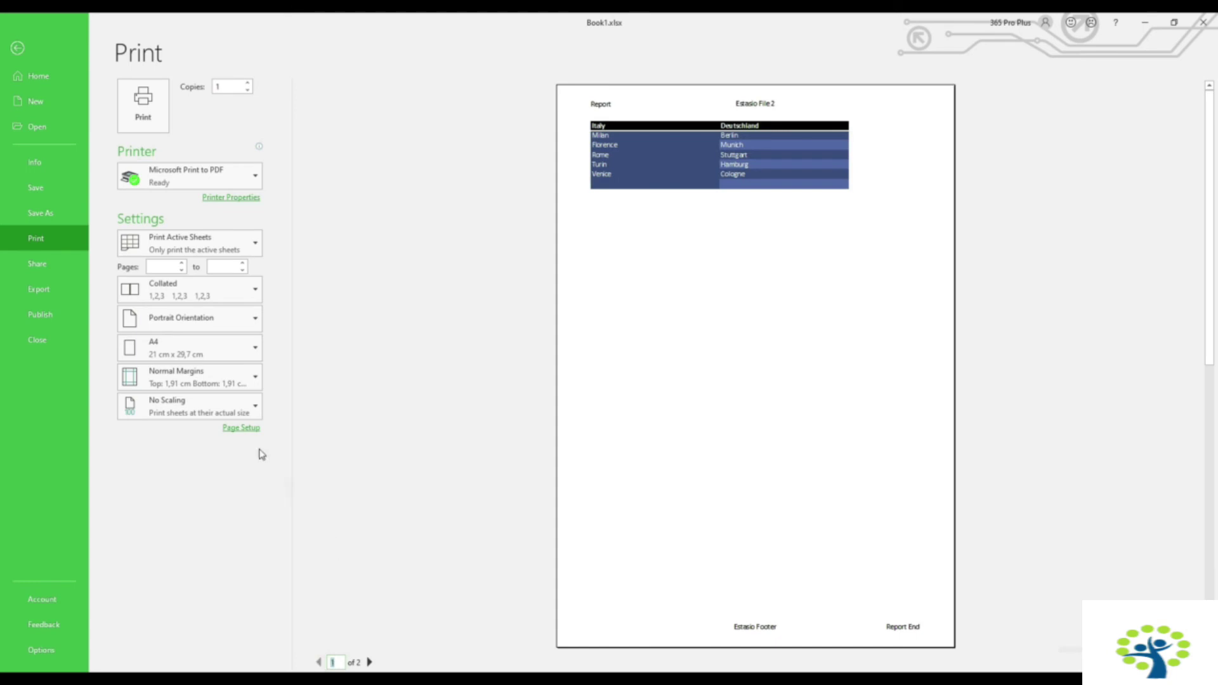
# Step: Set the page orientation of the Folder_1 printout to landscape in Page Setup
pyautogui.click(253, 429)
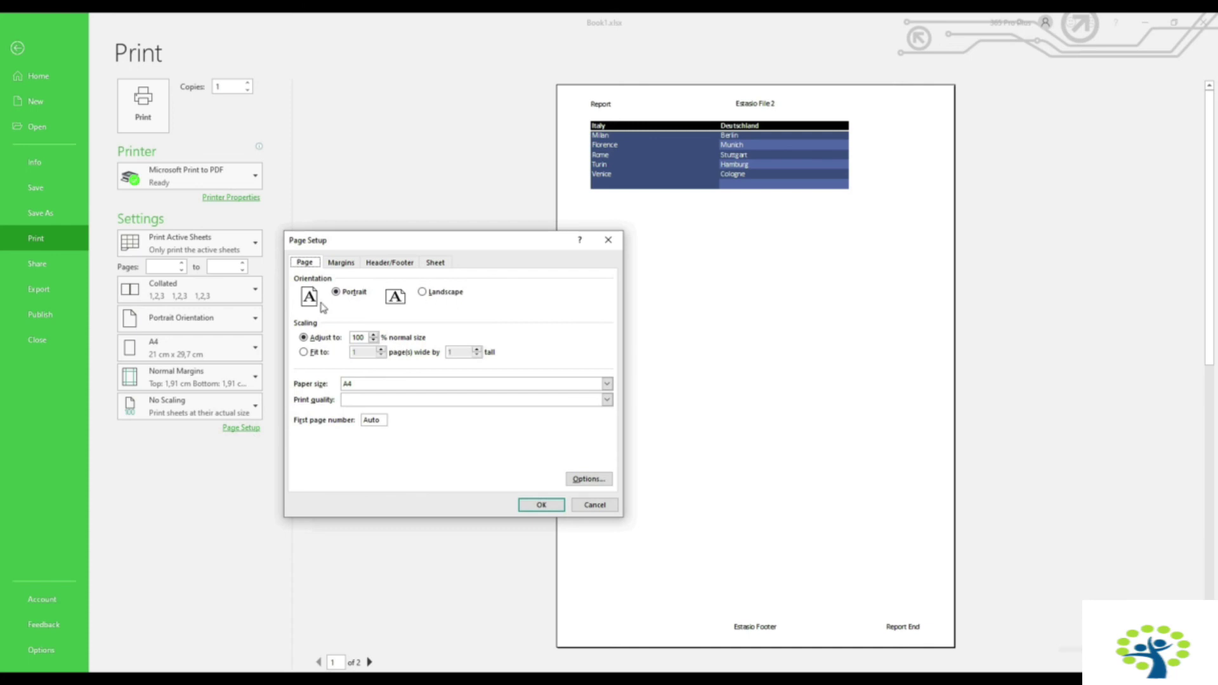
pyautogui.click(457, 295)
pyautogui.click(542, 505)
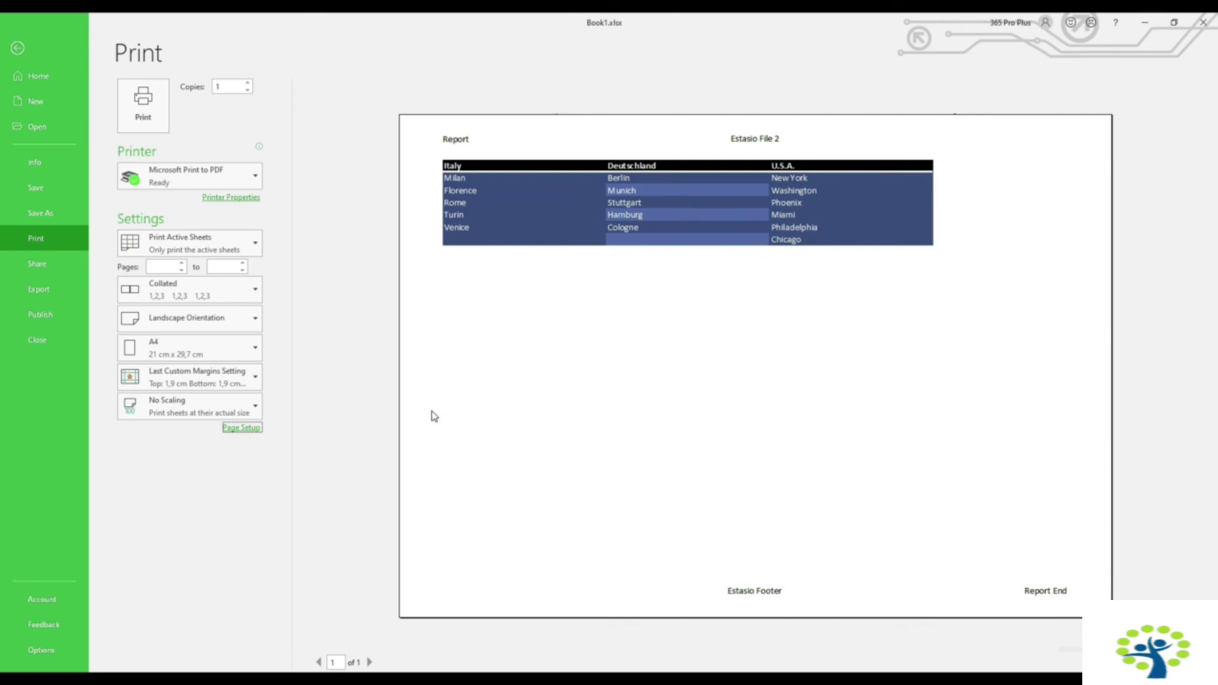
# Step: Reduce the print scaling of the city table to 60% of normal size in Page Setup
pyautogui.click(255, 431)
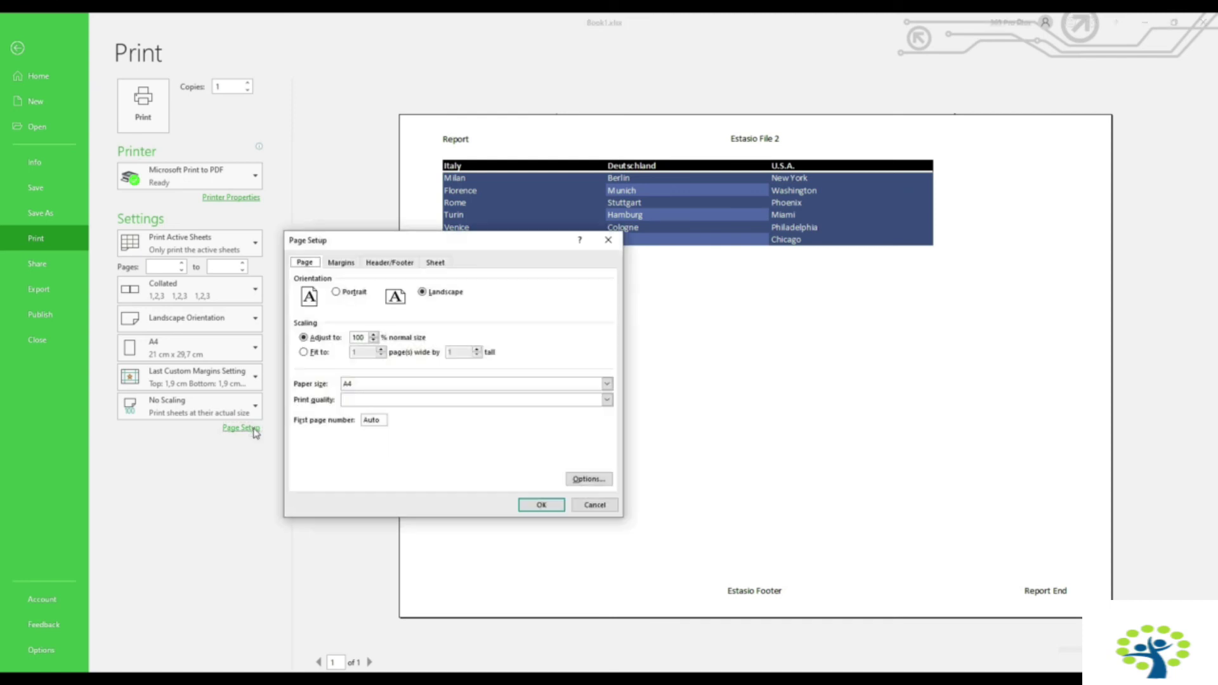
pyautogui.click(374, 341)
pyautogui.click(374, 341)
pyautogui.click(373, 342)
pyautogui.click(374, 342)
pyautogui.click(543, 504)
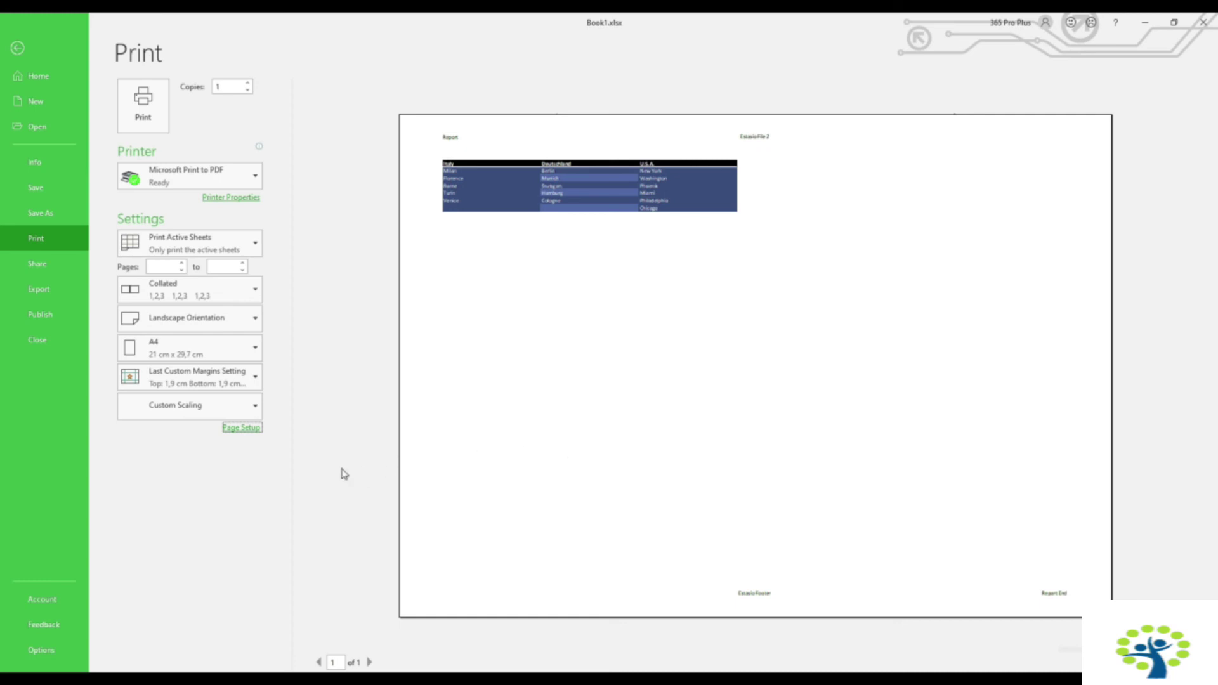
# Step: Set the print scaling to fit the sheet to 1 page wide by 1 tall
pyautogui.click(252, 432)
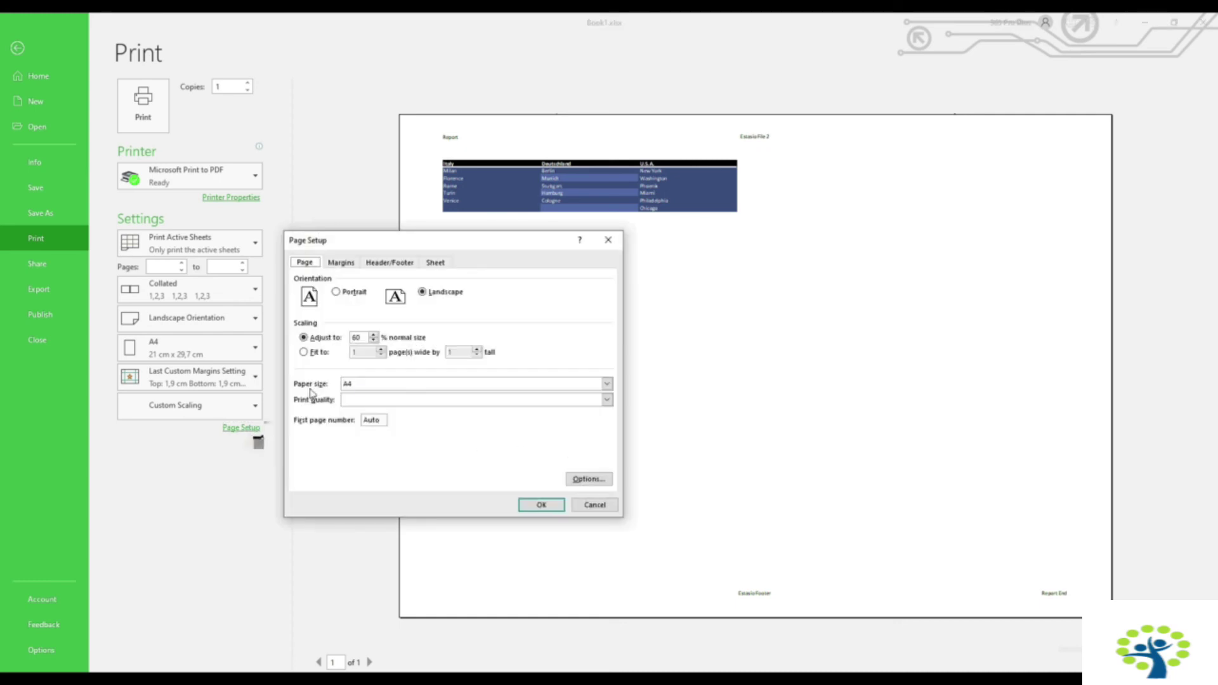
pyautogui.click(316, 354)
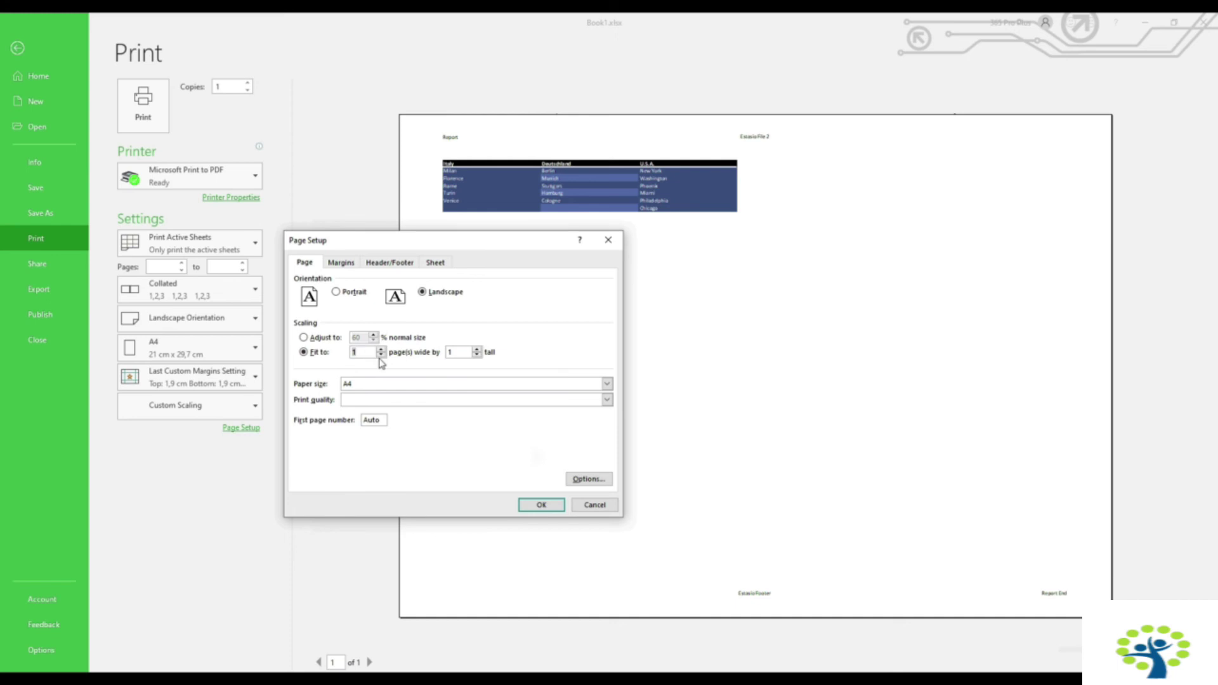
pyautogui.click(554, 508)
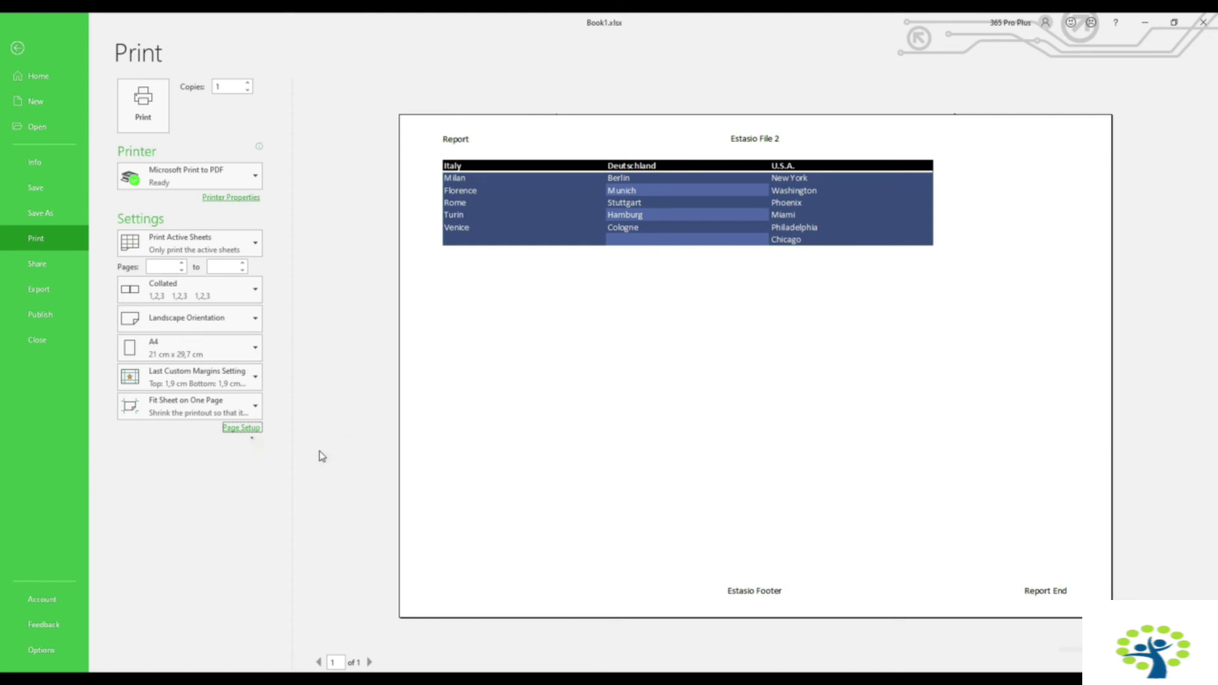
# Step: Set the page orientation back to portrait, keeping the fit-to-one-page scaling
pyautogui.click(243, 429)
pyautogui.click(352, 294)
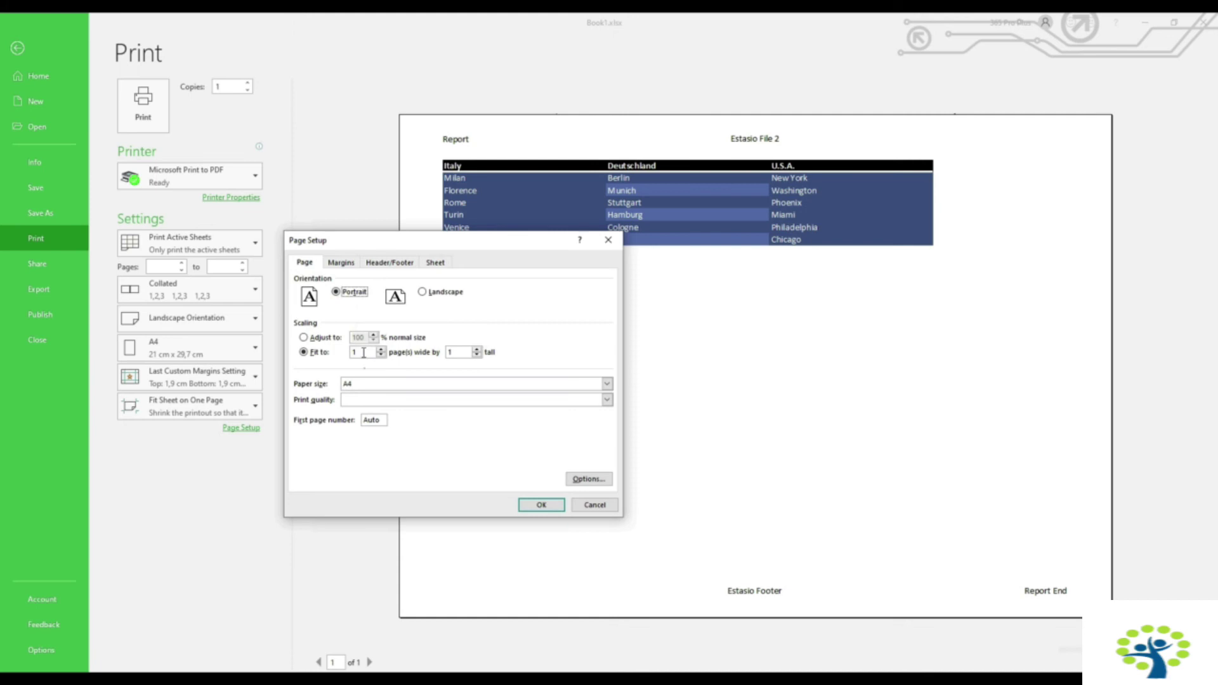
pyautogui.click(541, 505)
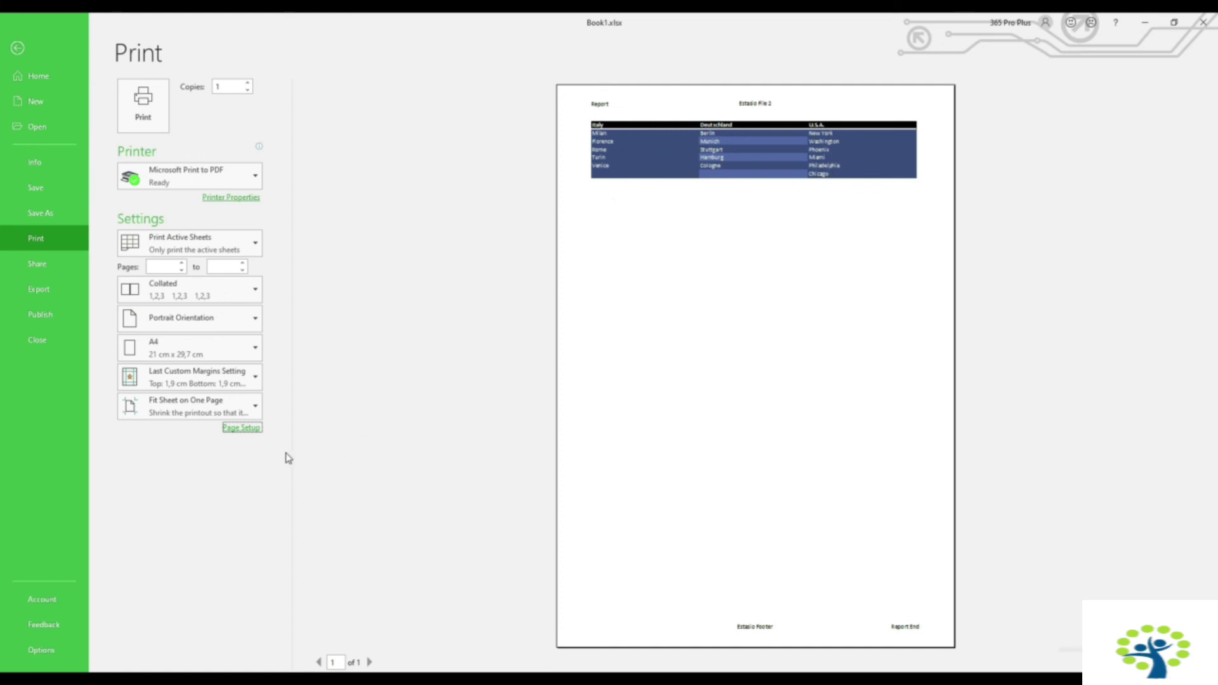
# Step: Set the top and bottom page margins of the printout to 2,9 cm
pyautogui.click(252, 430)
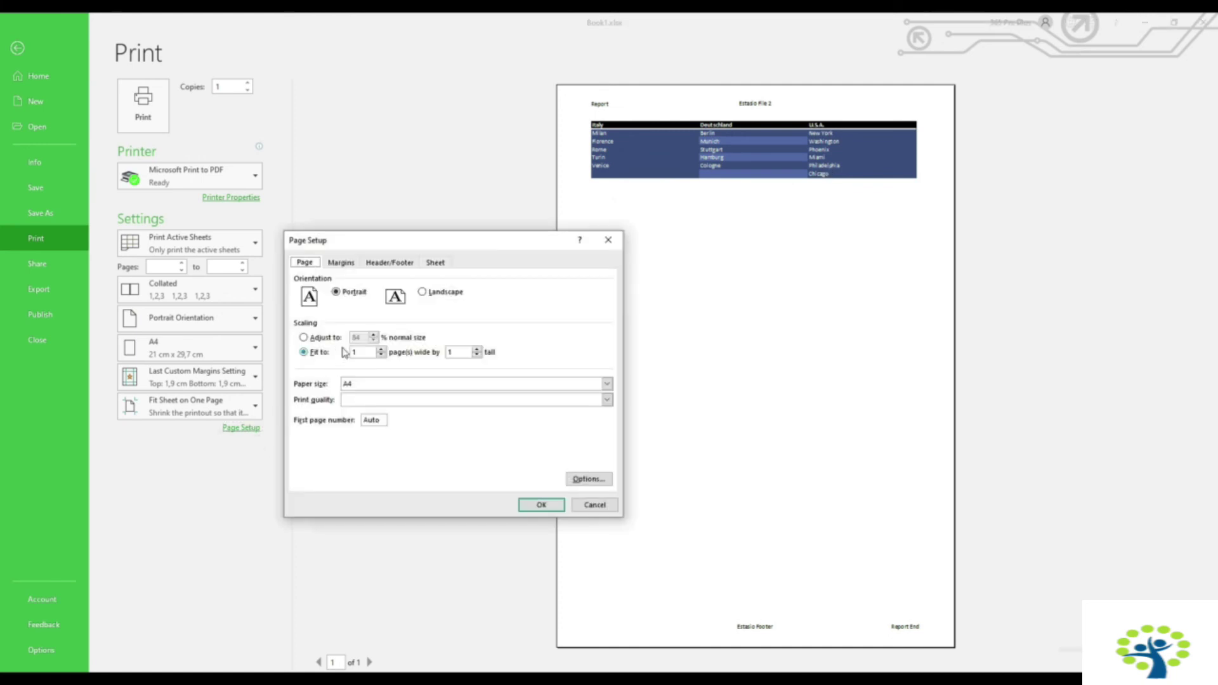
pyautogui.click(347, 264)
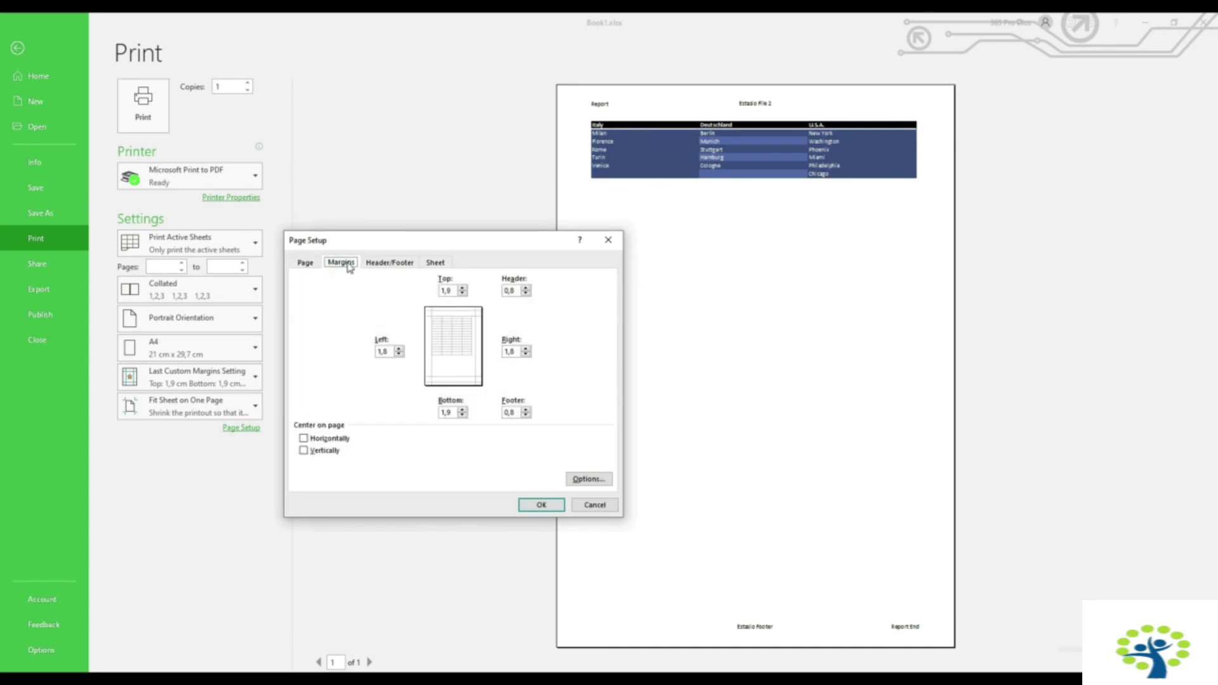
pyautogui.click(462, 289)
pyautogui.click(462, 410)
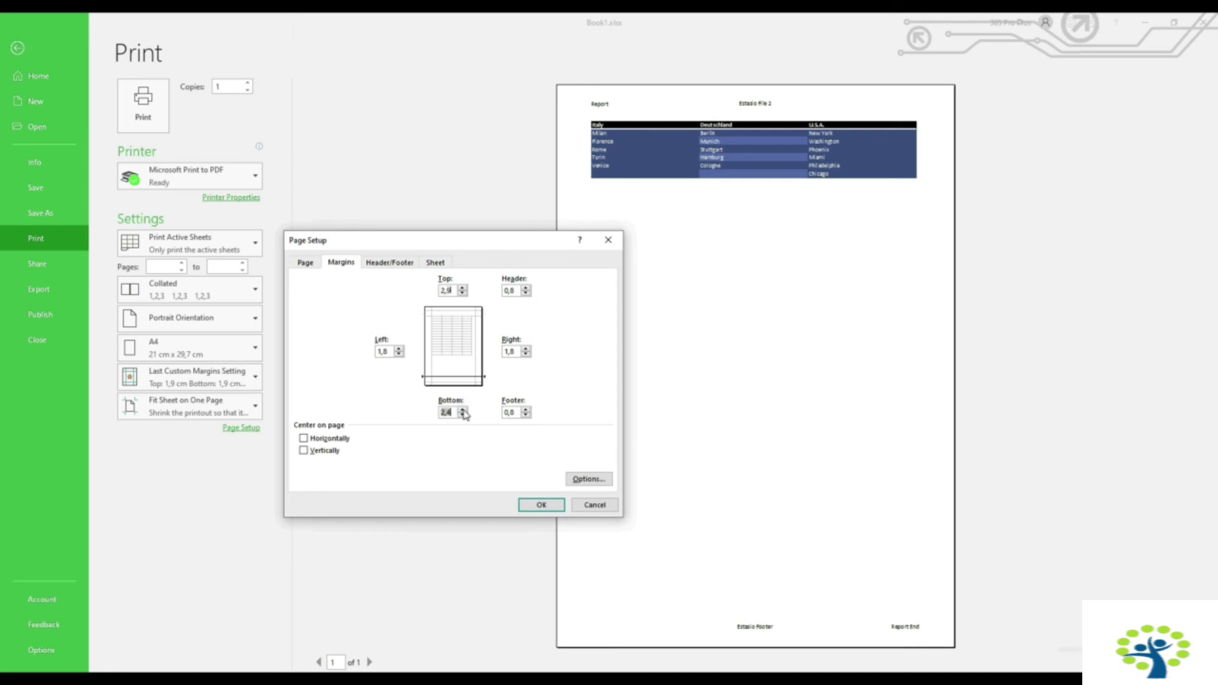
pyautogui.click(534, 508)
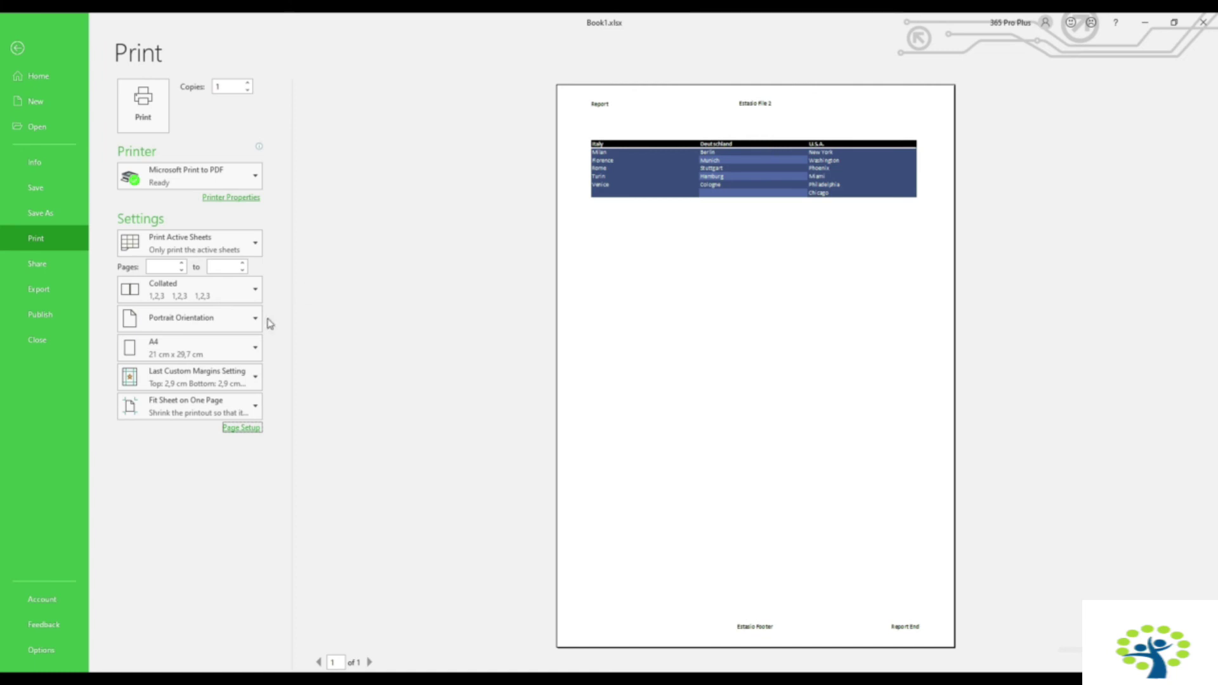
# Step: Set the header and footer distances from the page edge to 1,8 cm in the margin settings
pyautogui.click(241, 427)
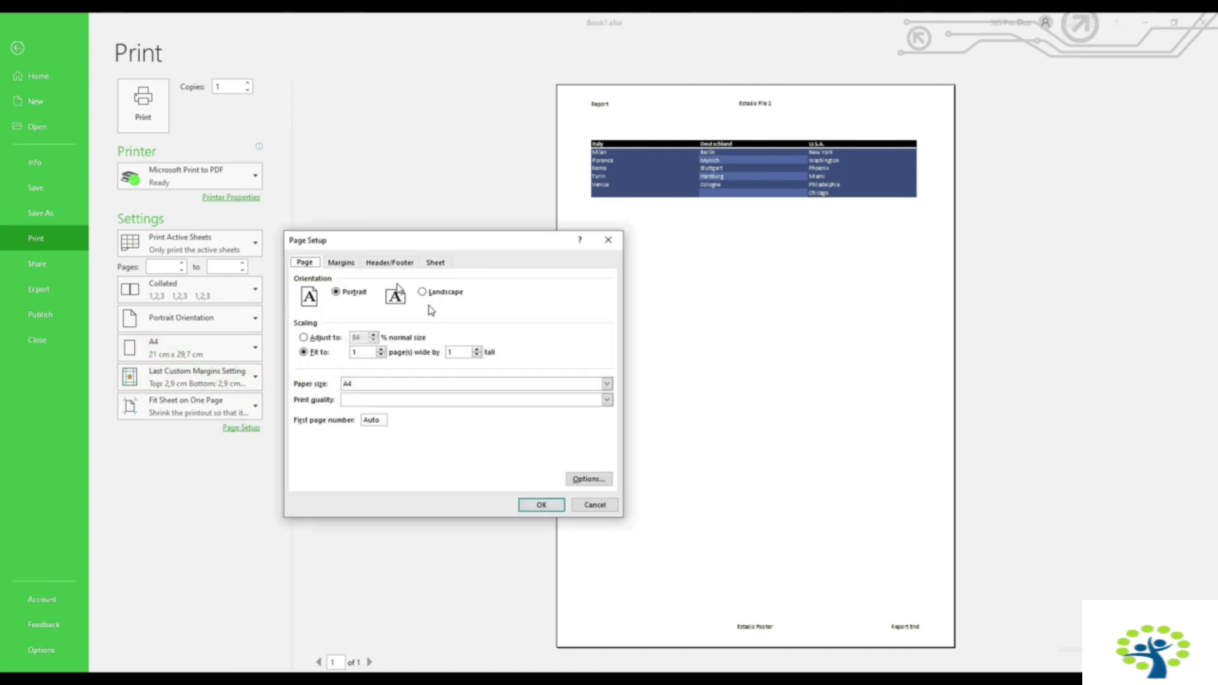
pyautogui.click(342, 262)
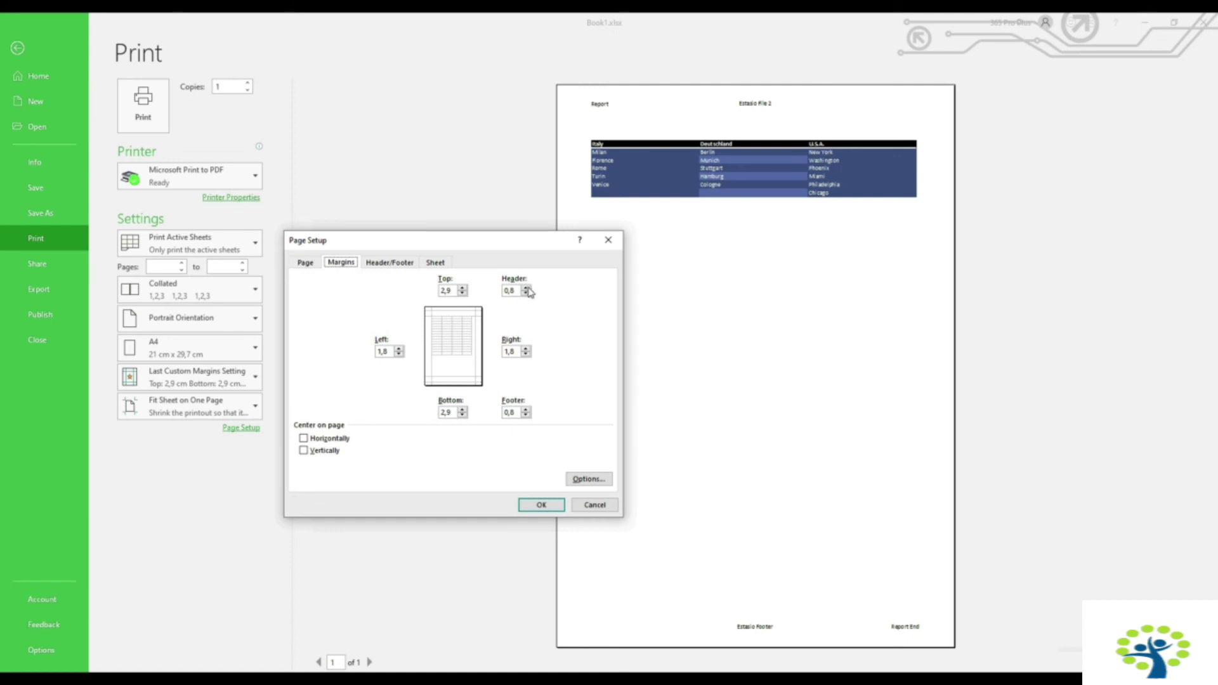
pyautogui.click(526, 288)
pyautogui.click(526, 288)
pyautogui.click(526, 409)
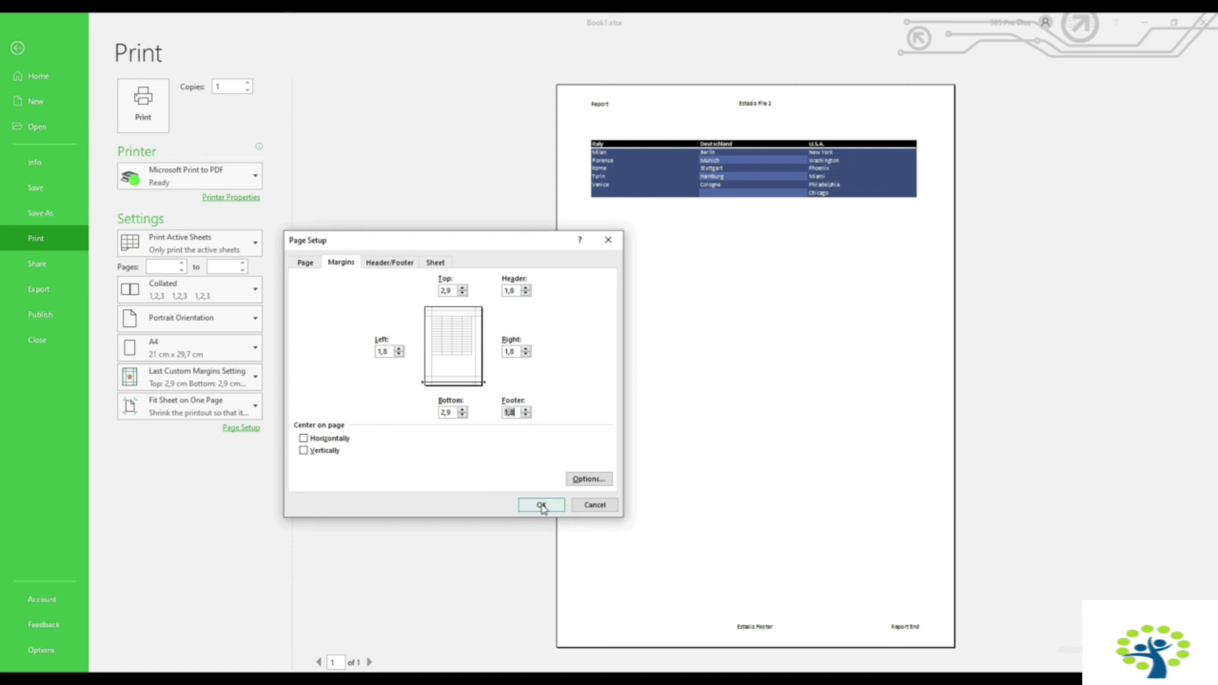
pyautogui.click(542, 506)
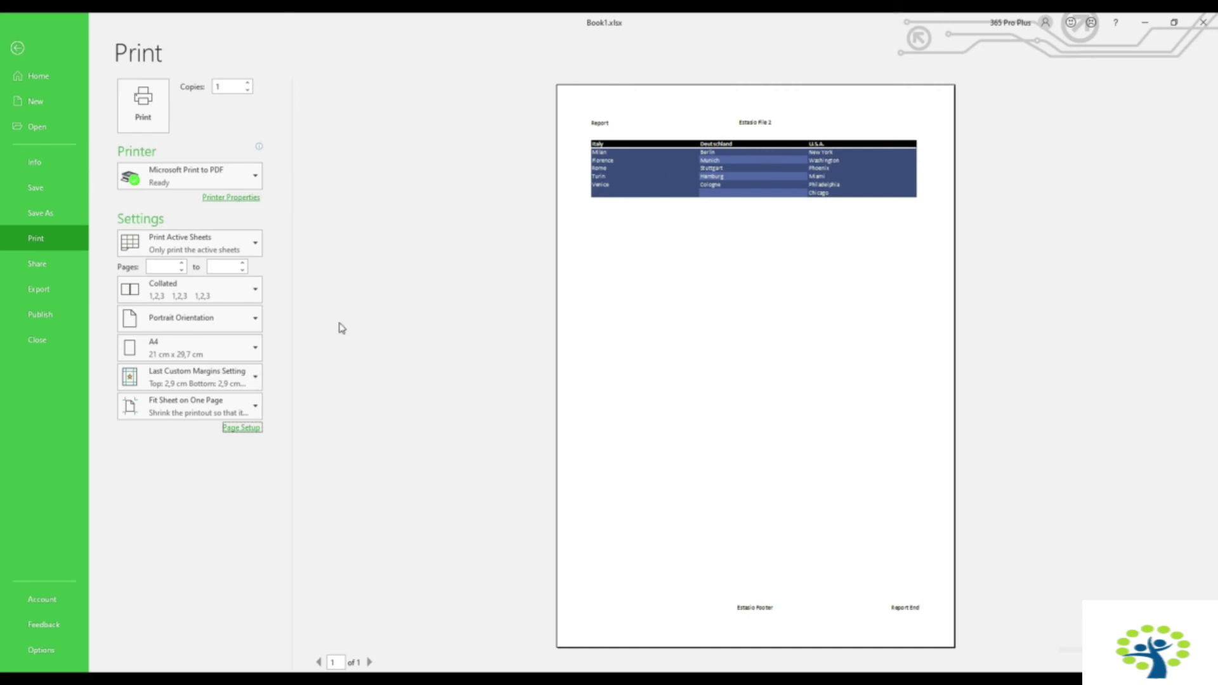
# Step: Edit the custom header so that its center section reads "Estasio File"
pyautogui.click(249, 430)
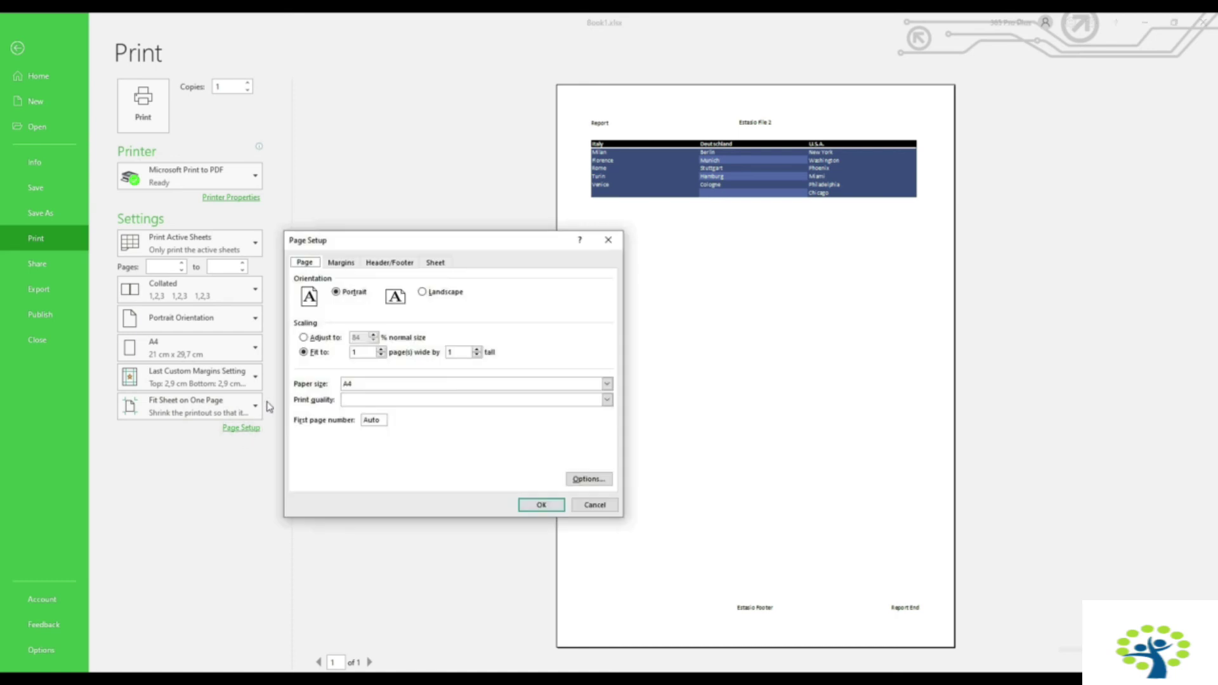
pyautogui.click(401, 265)
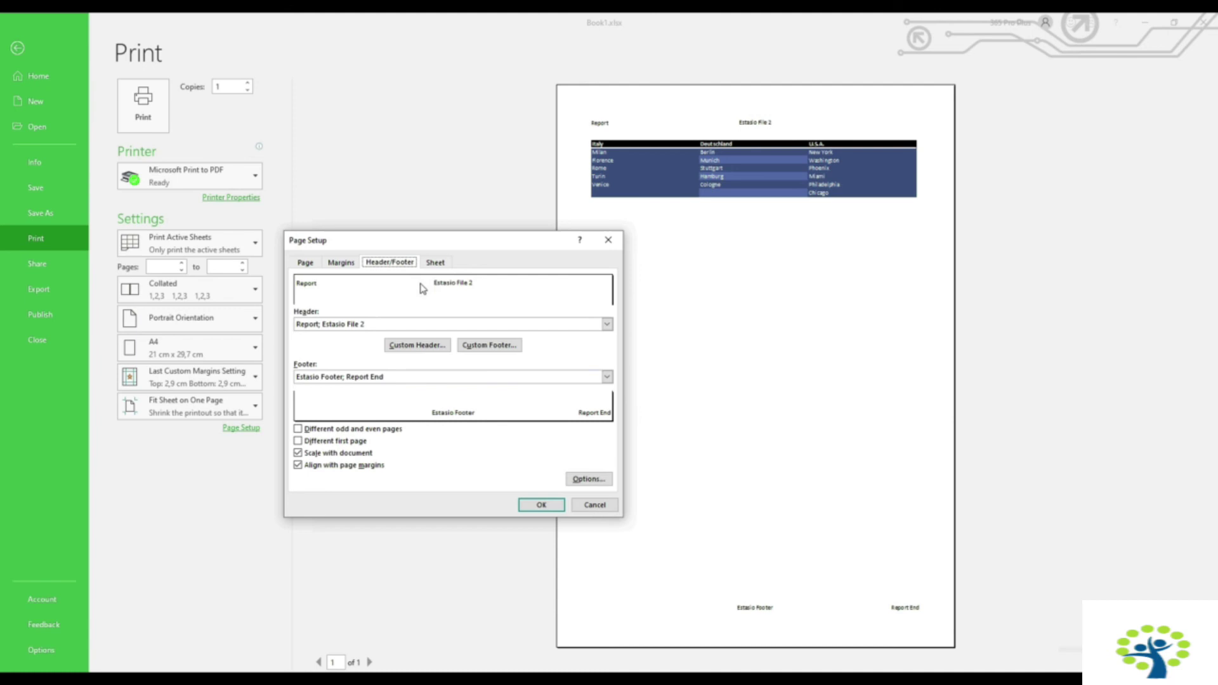
pyautogui.click(418, 345)
pyautogui.click(461, 407)
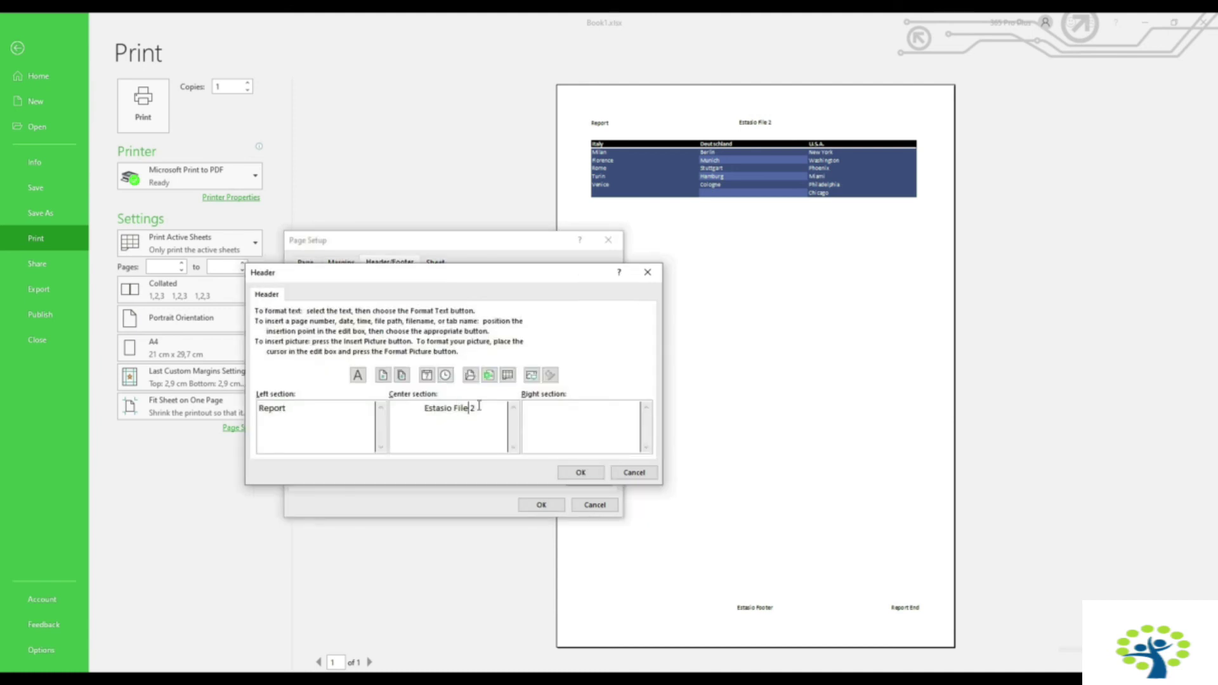
pyautogui.press('BackSpace')
pyautogui.press('BackSpace')
pyautogui.click(574, 473)
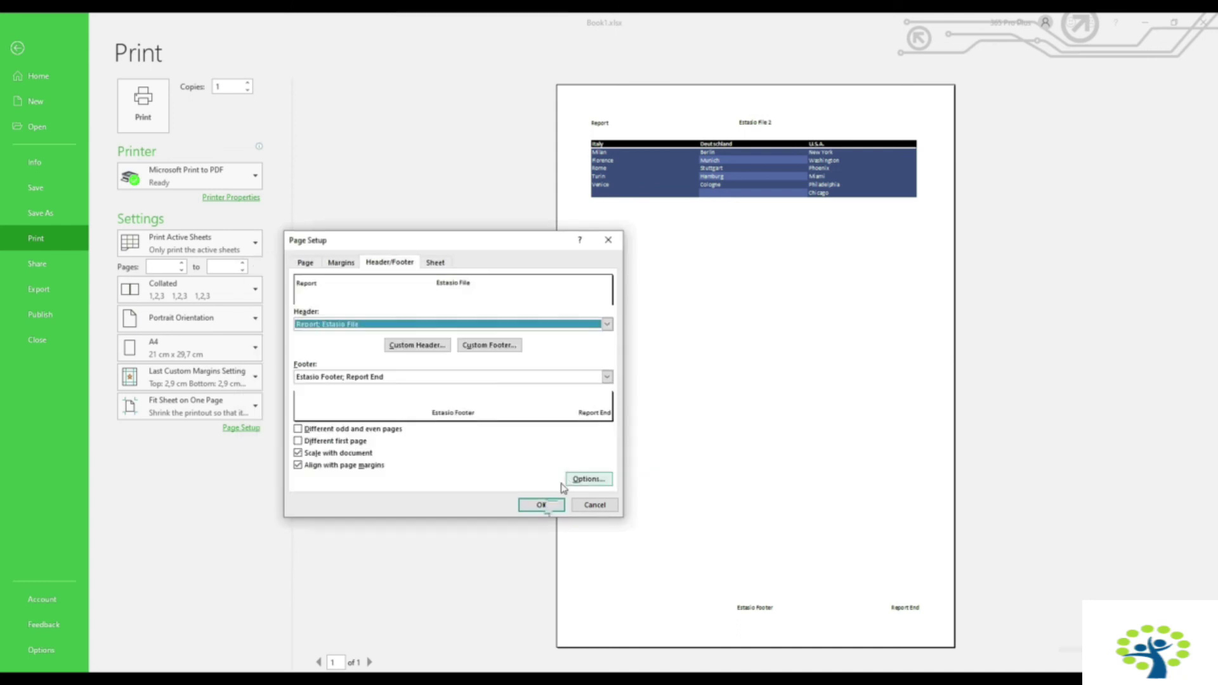
pyautogui.click(541, 505)
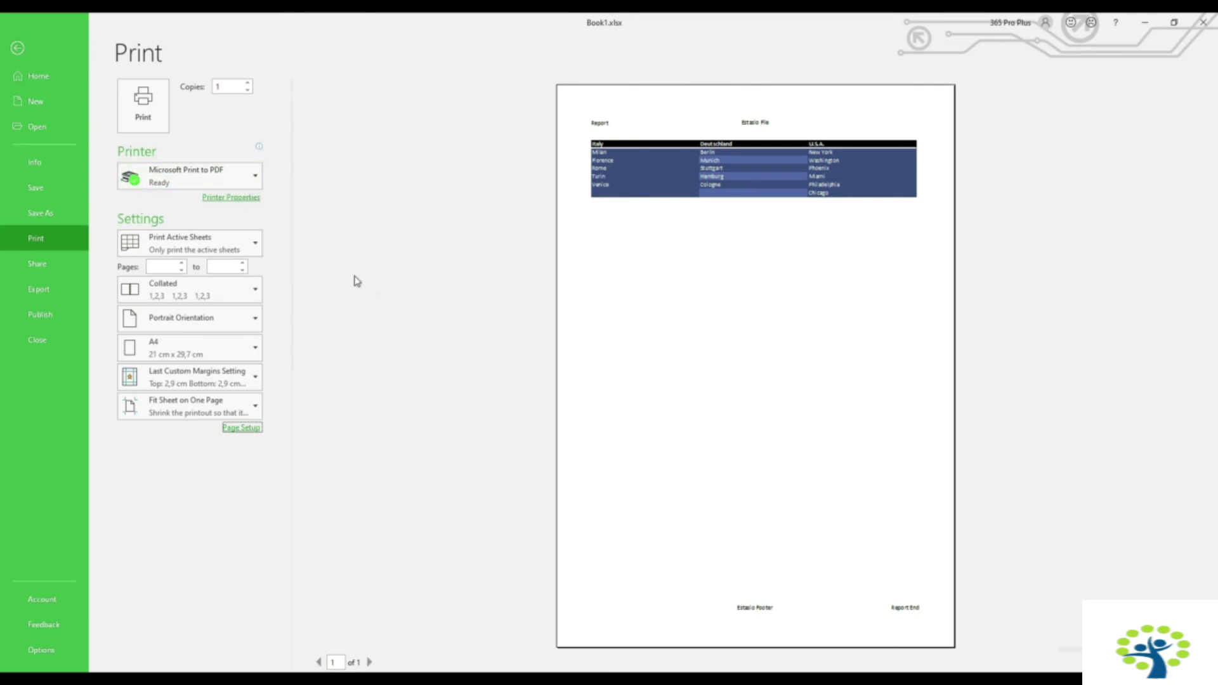
# Step: Print the active sheet to a PDF file with Microsoft Print to PDF
pyautogui.moveTo(211, 184)
pyautogui.click(143, 108)
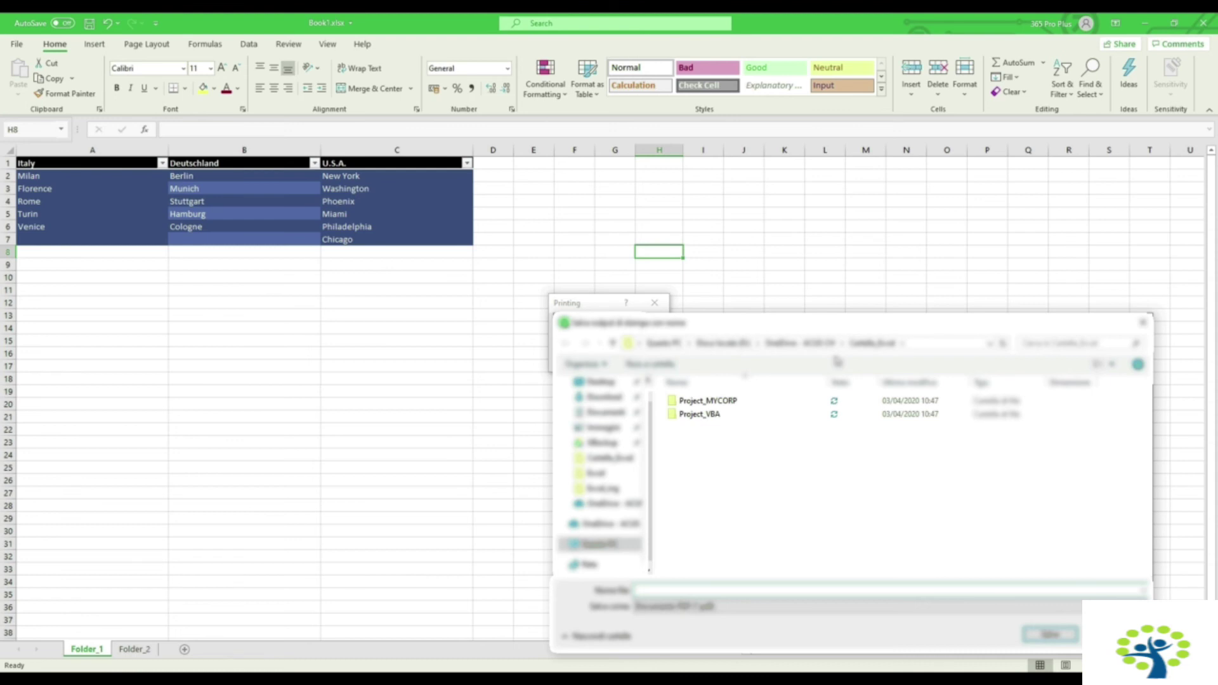
pyautogui.click(1041, 635)
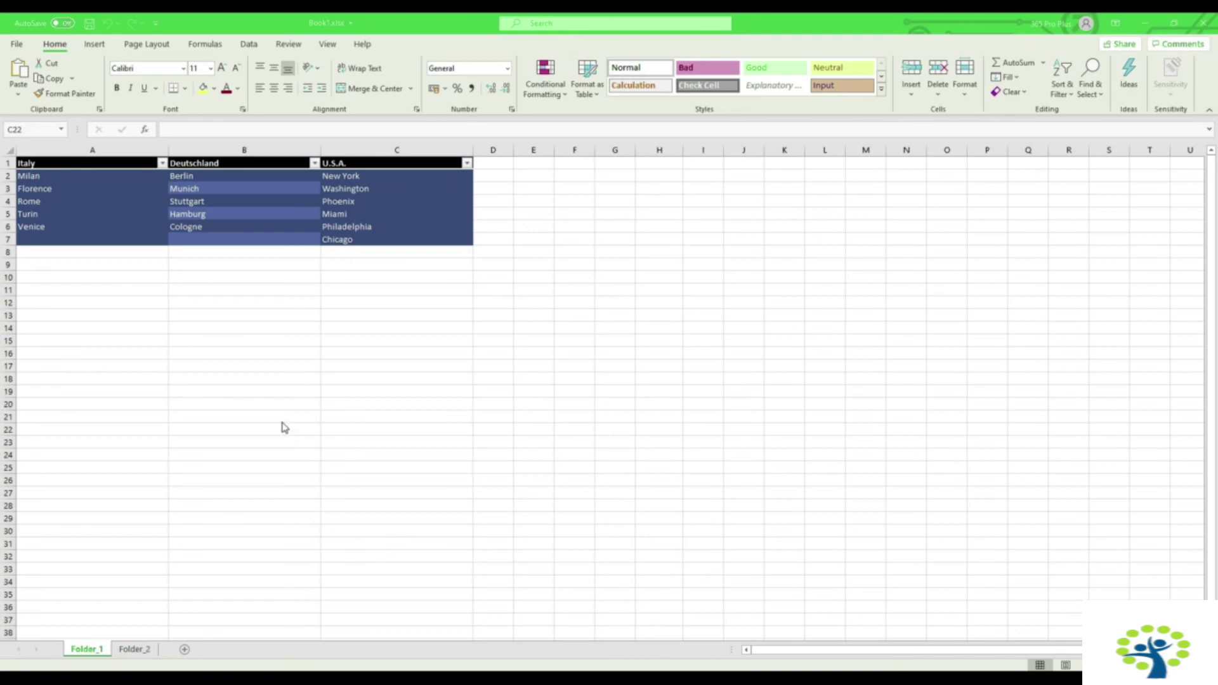
# Step: Replace the Venice entry in cell A6 with the number 10 and select that cell
pyautogui.click(102, 257)
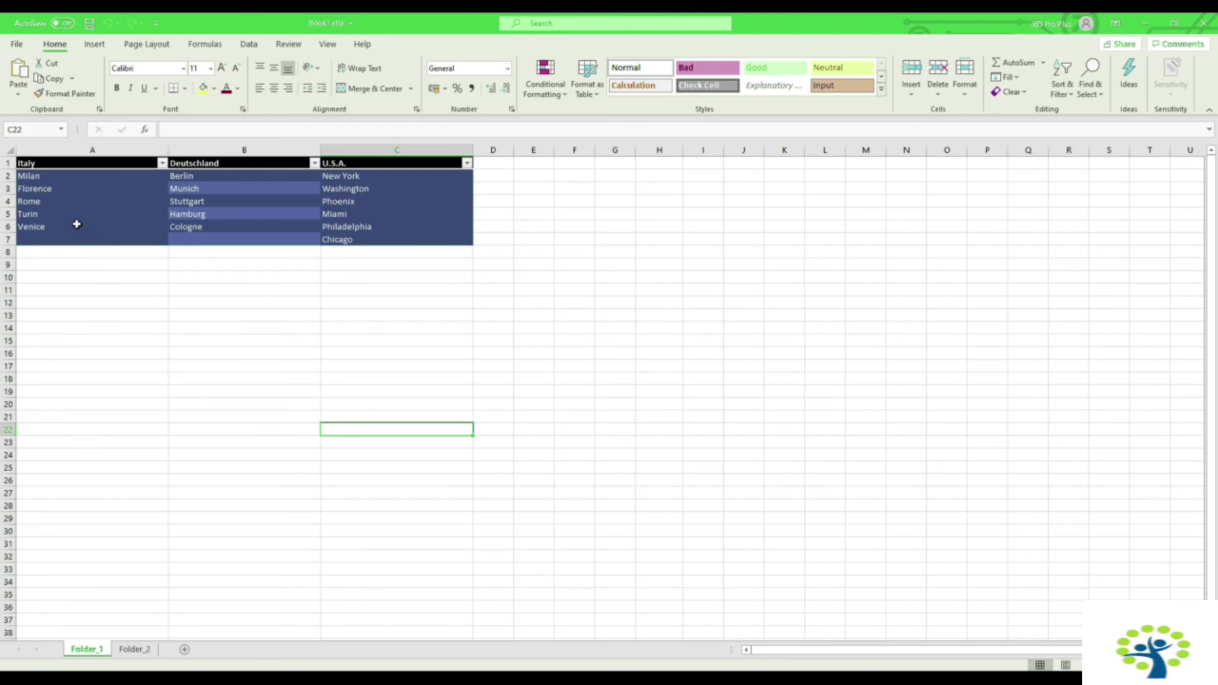
pyautogui.click(63, 281)
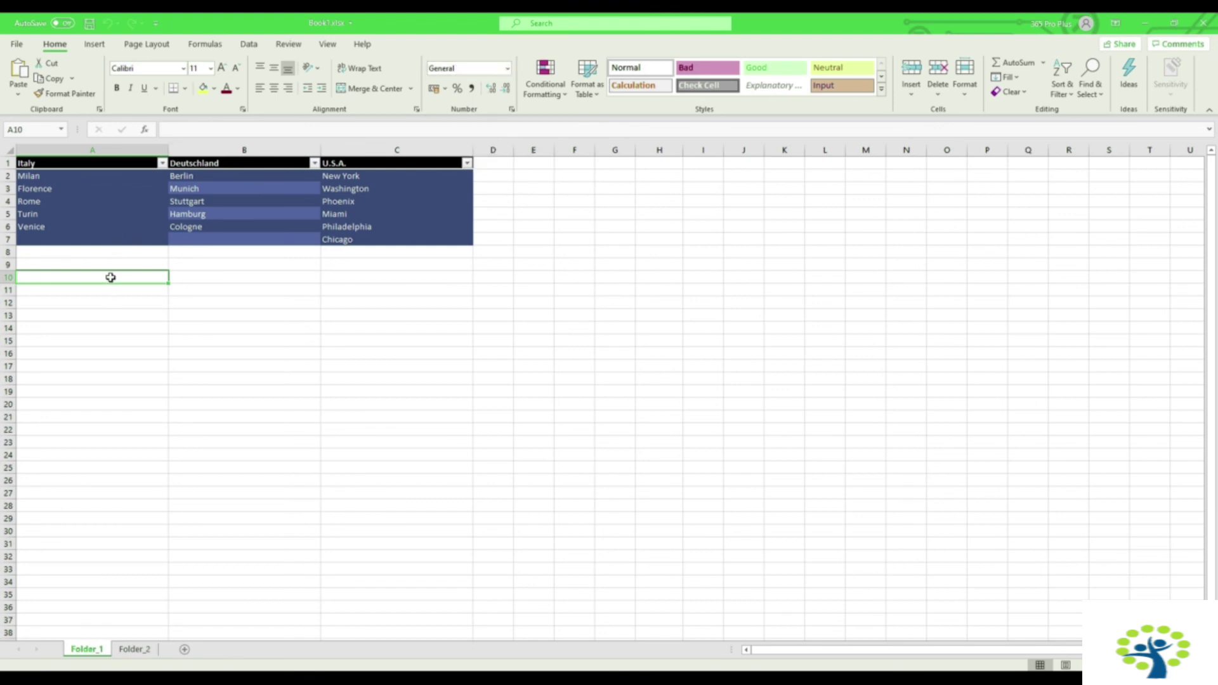
pyautogui.click(40, 227)
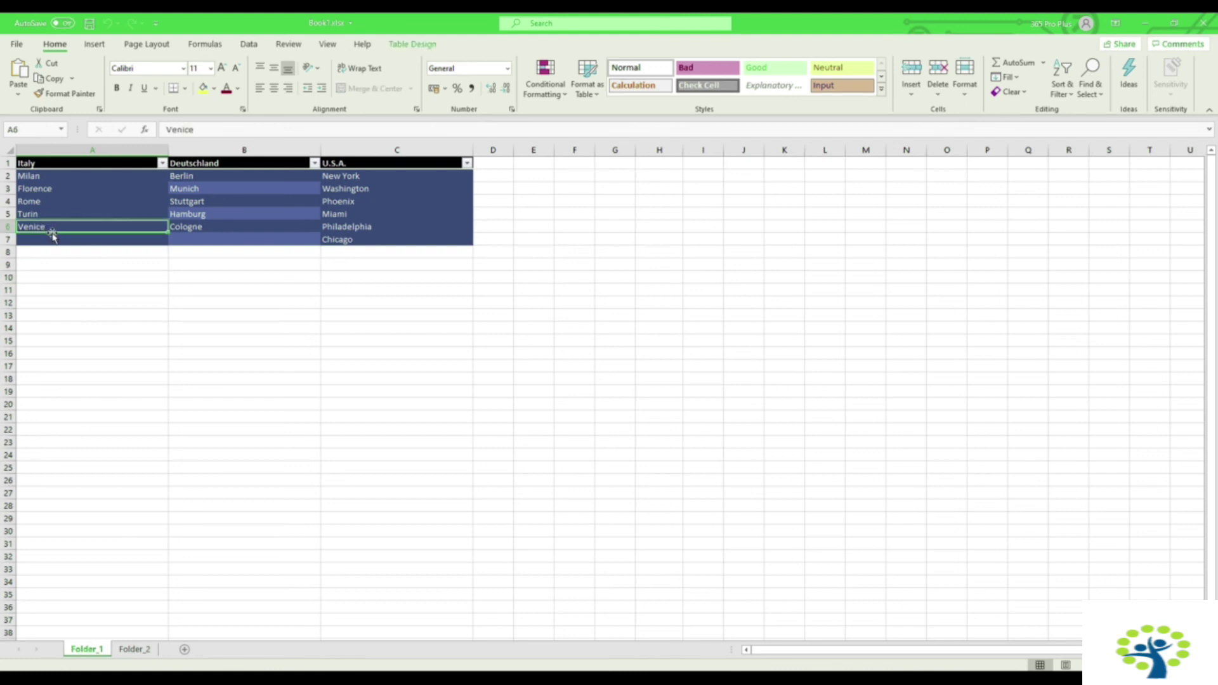
pyautogui.click(58, 215)
pyautogui.click(57, 228)
pyautogui.write('10')
pyautogui.press('Return')
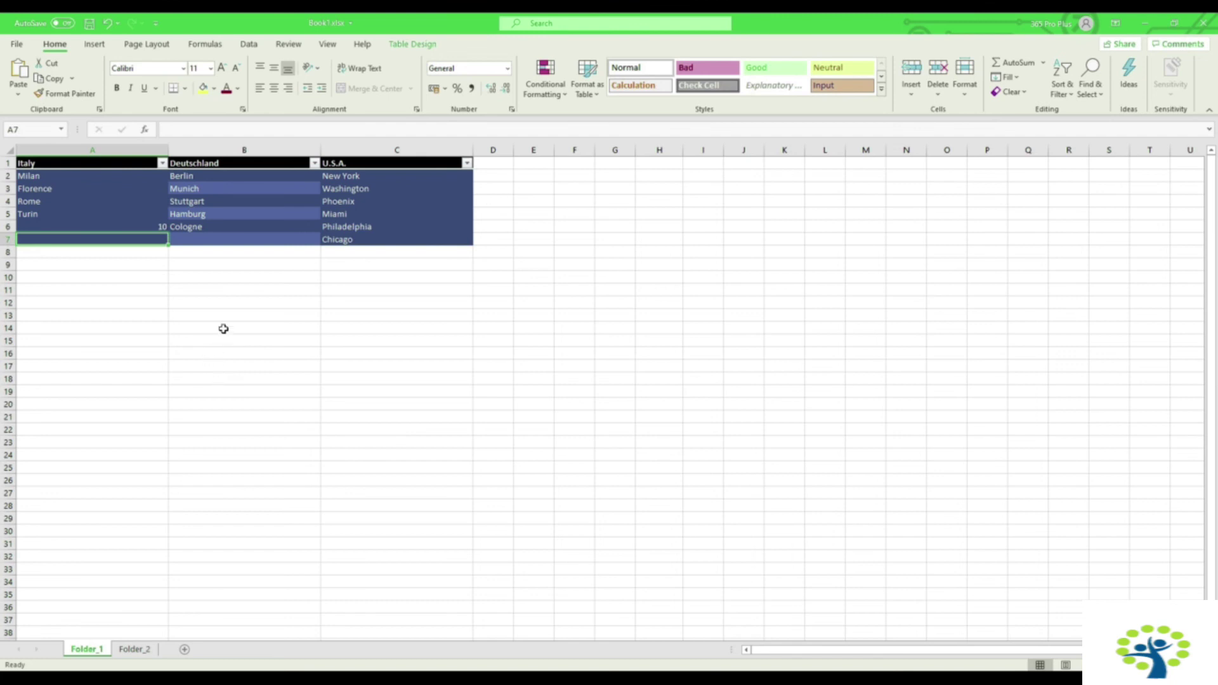
pyautogui.click(162, 228)
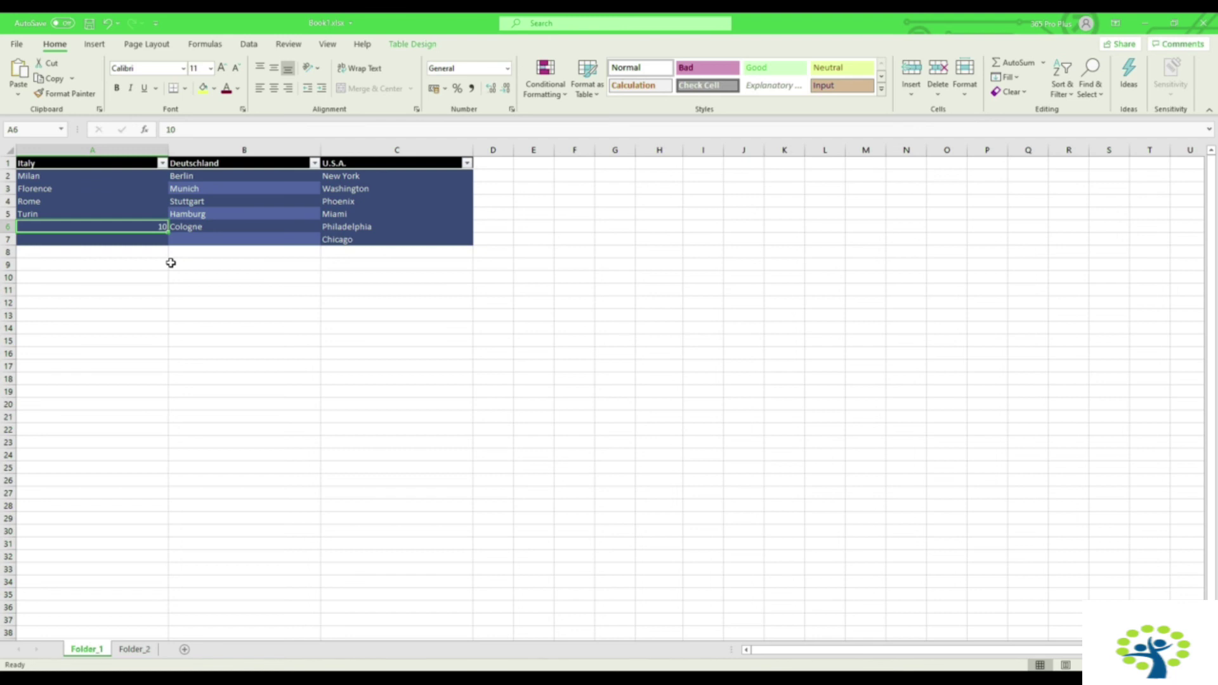
# Step: Format cell A5 as Text and replace its Turin entry with 10
pyautogui.click(70, 213)
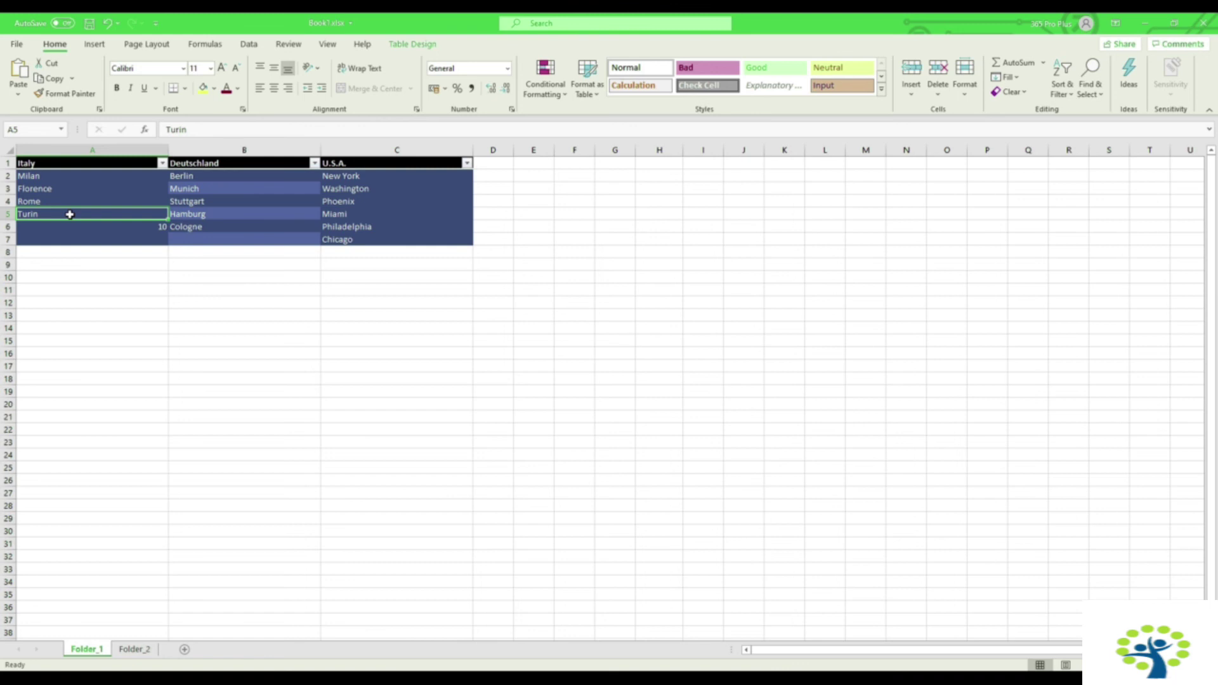
pyautogui.rightClick(70, 215)
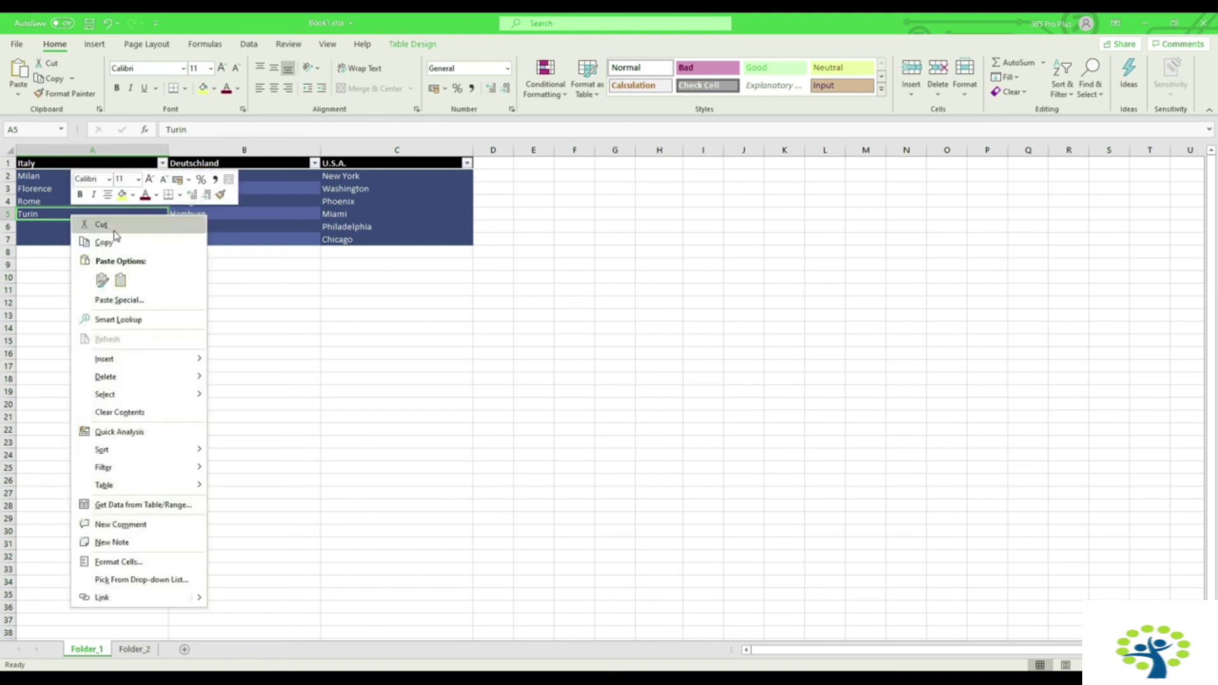
pyautogui.click(153, 564)
pyautogui.moveTo(117, 381); pyautogui.dragTo(201, 294)
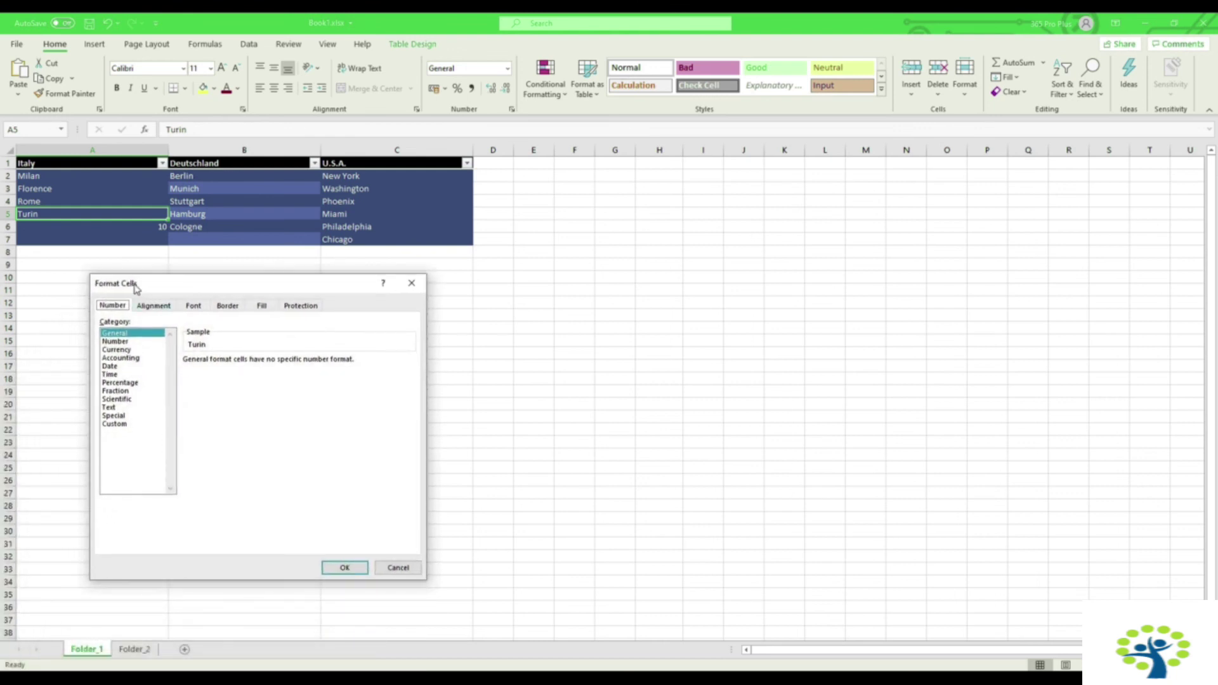
pyautogui.click(120, 408)
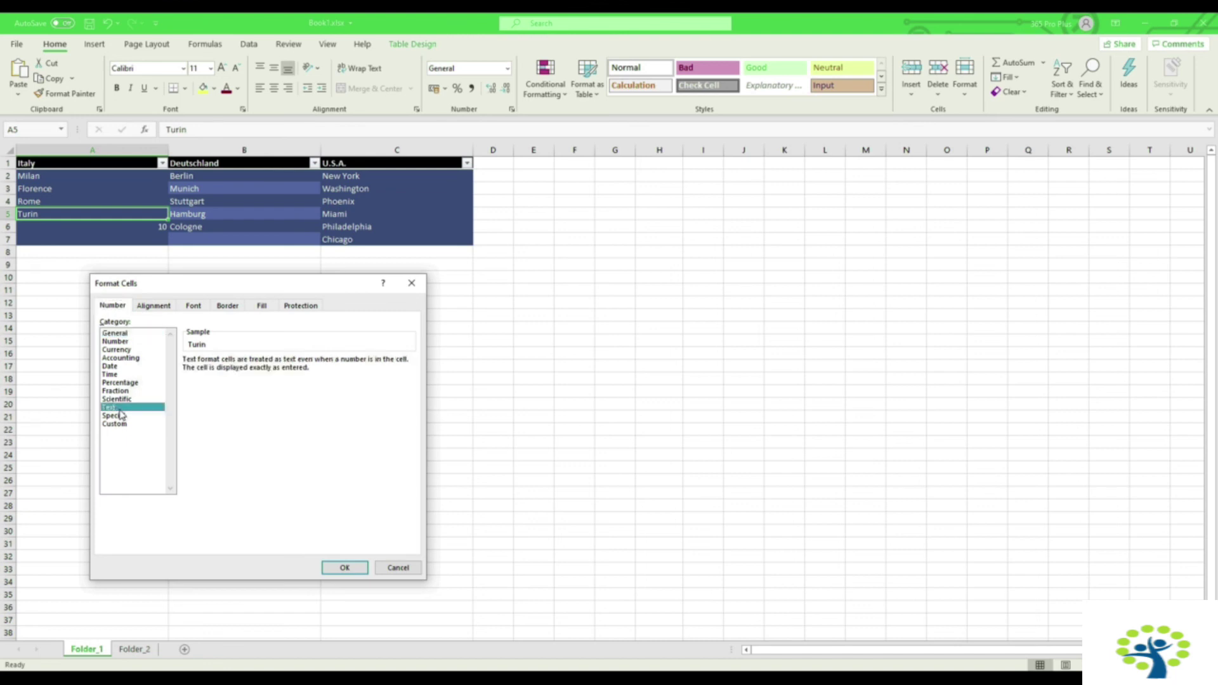
pyautogui.click(358, 567)
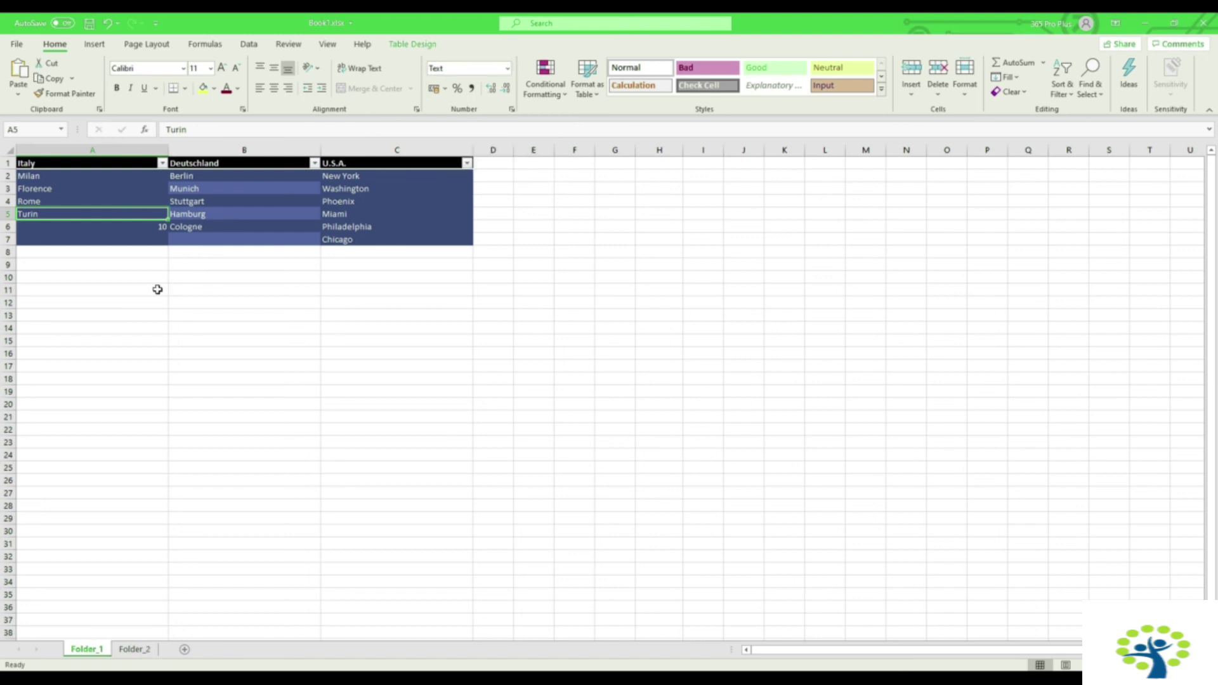
pyautogui.write('10')
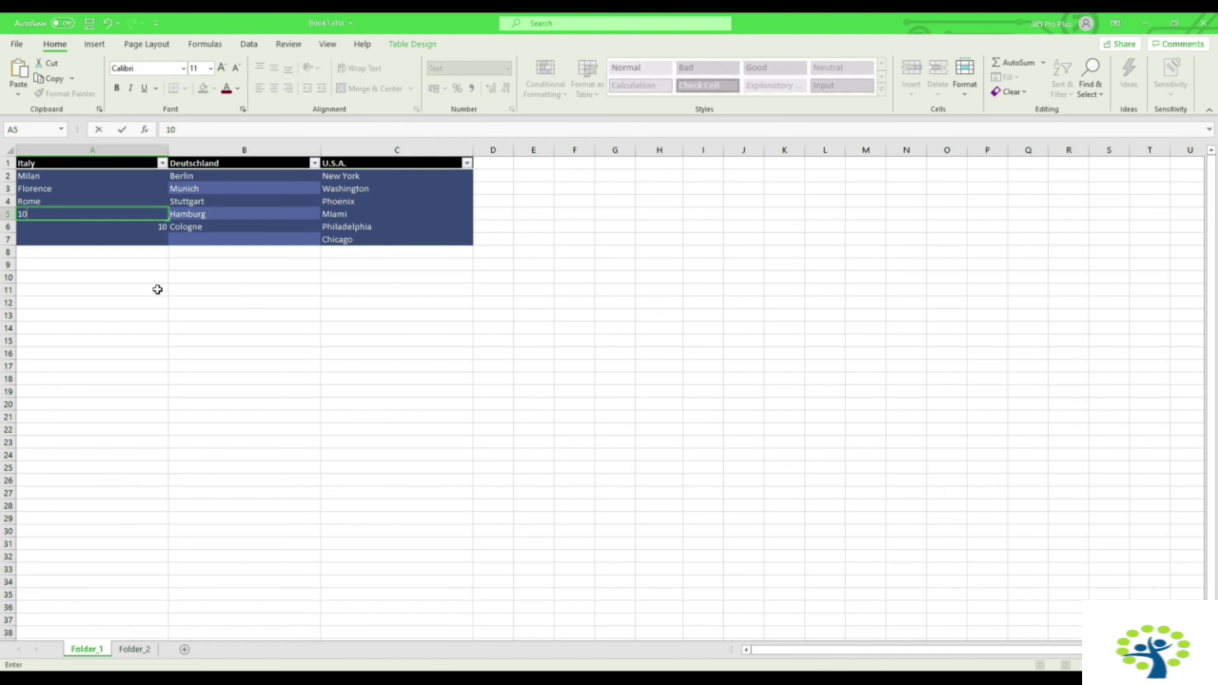
pyautogui.press('Return')
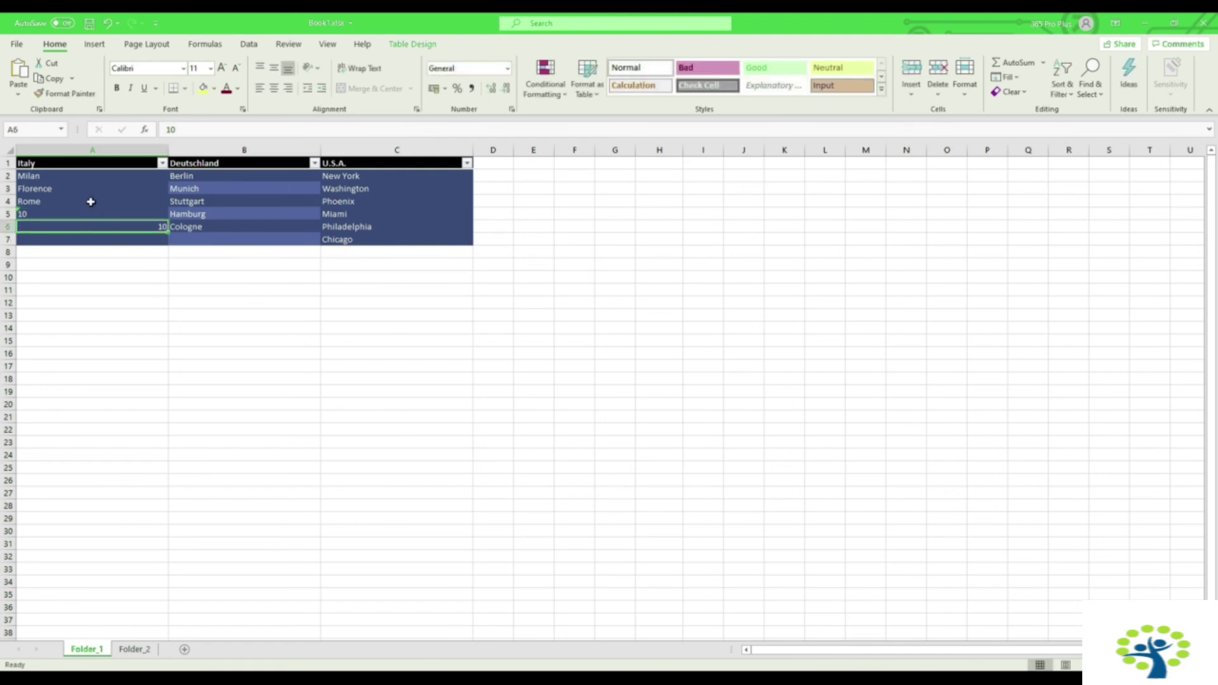
# Step: Apply the Special number format with the Zip Code type to cell A5 and enter 1 in it
pyautogui.click(52, 216)
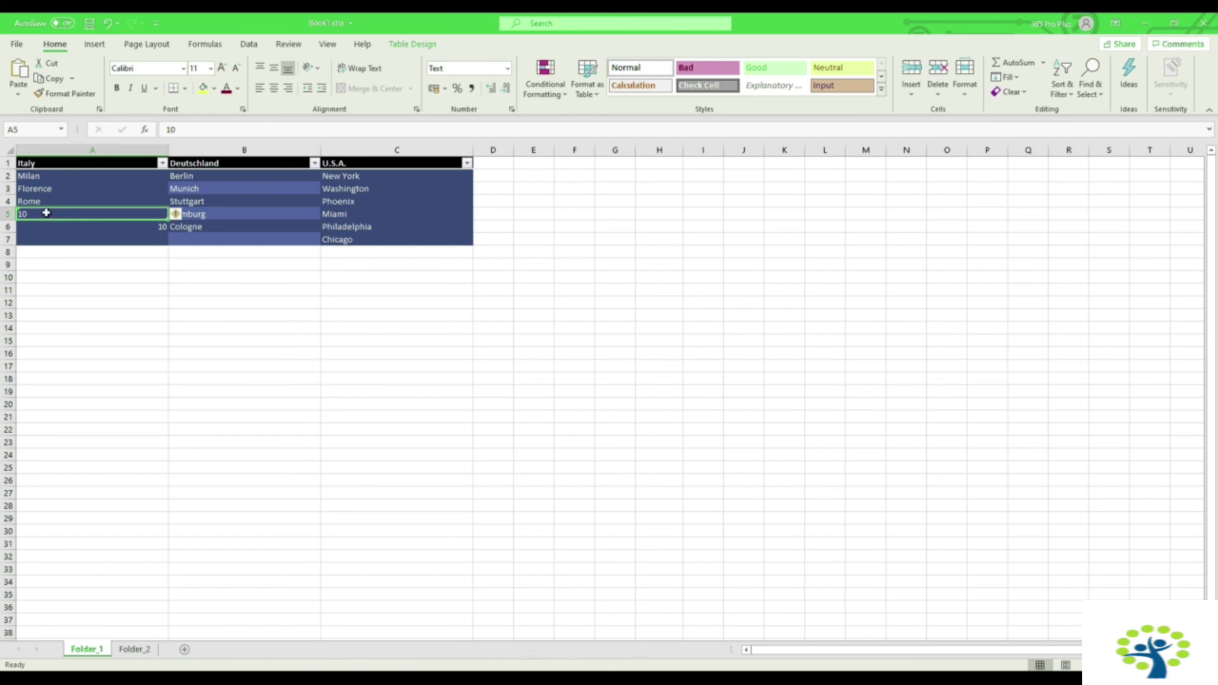
pyautogui.rightClick(46, 213)
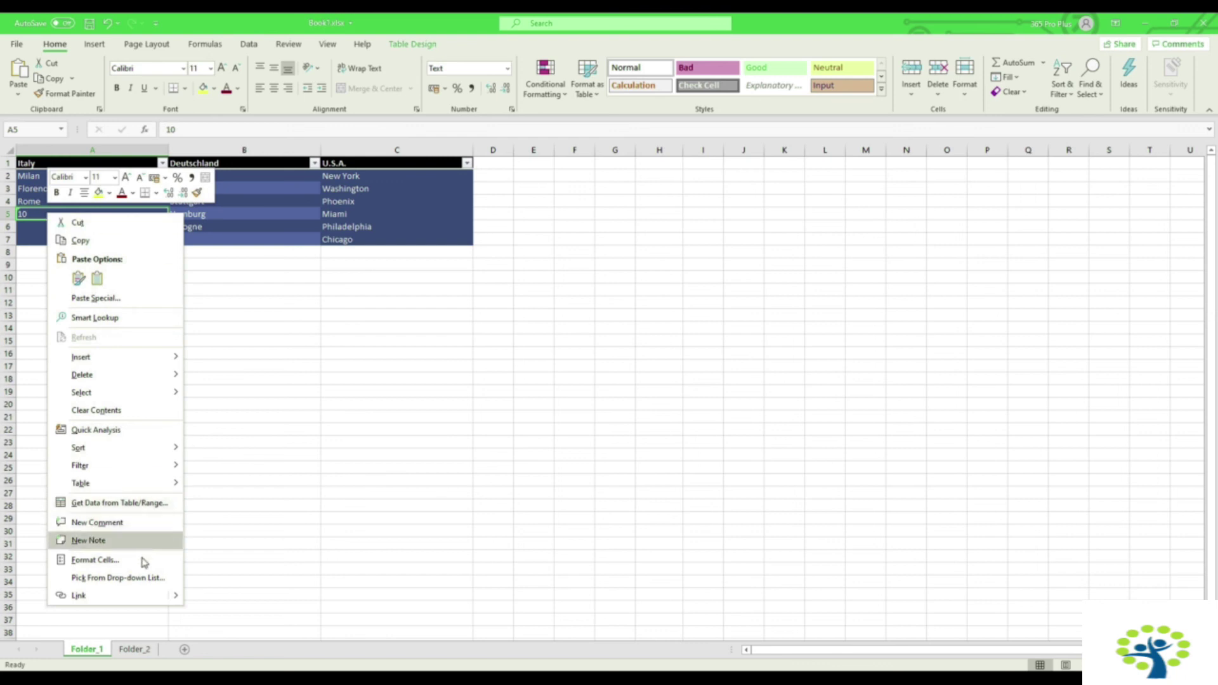
pyautogui.click(95, 560)
pyautogui.click(31, 502)
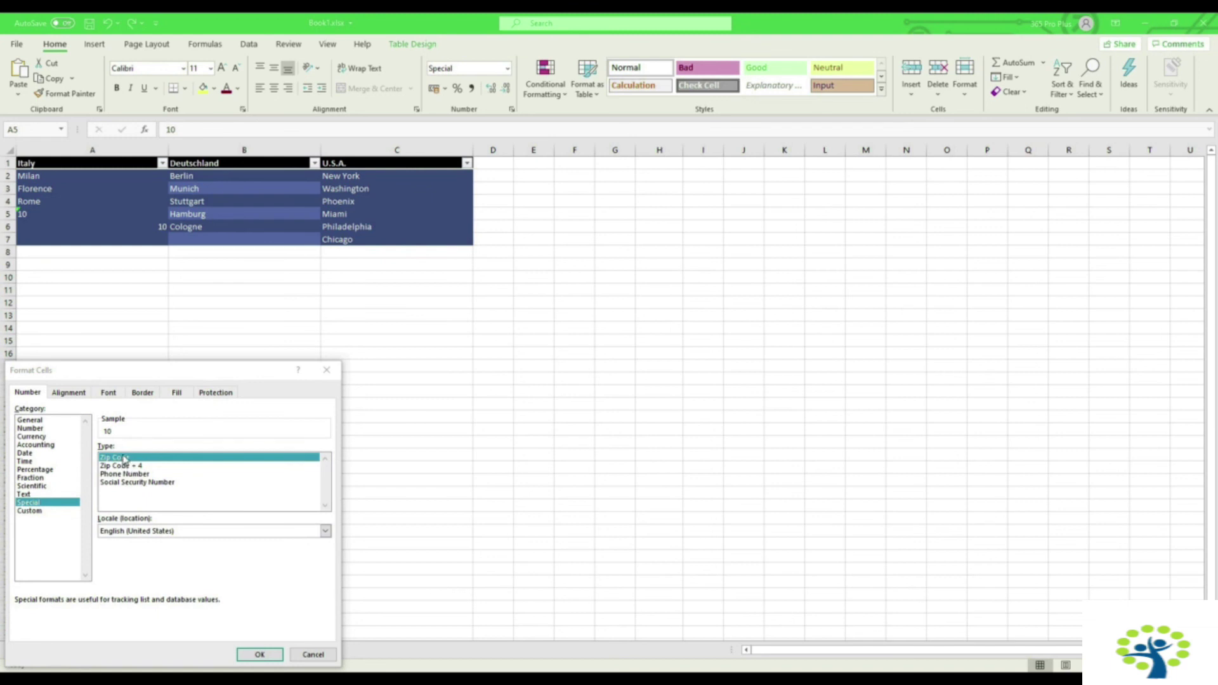
pyautogui.click(254, 655)
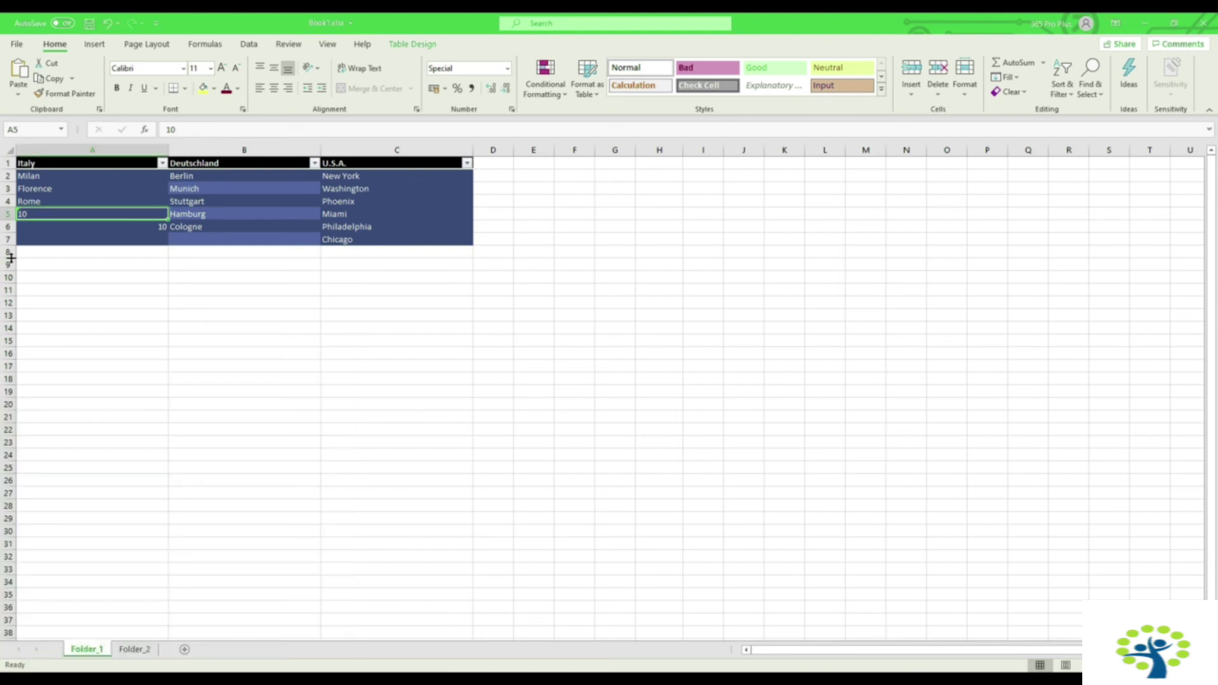
pyautogui.press('Return')
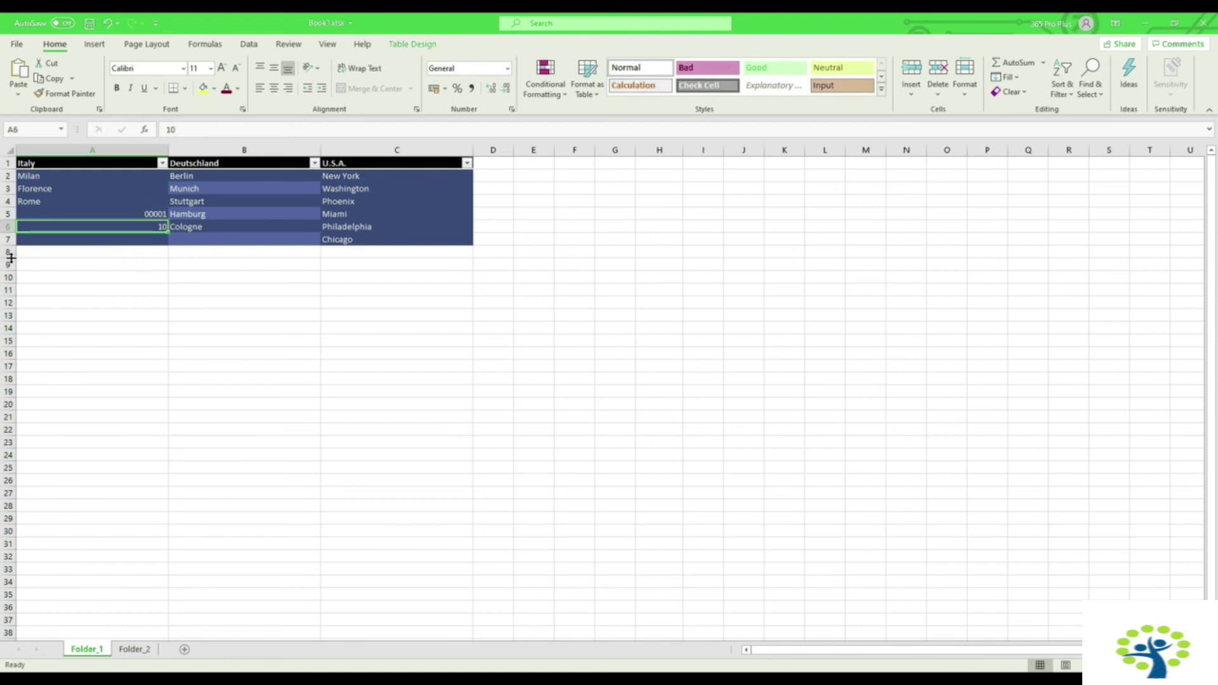
# Step: Replace the value in cell A5 with 142 and reselect that cell
pyautogui.click(149, 216)
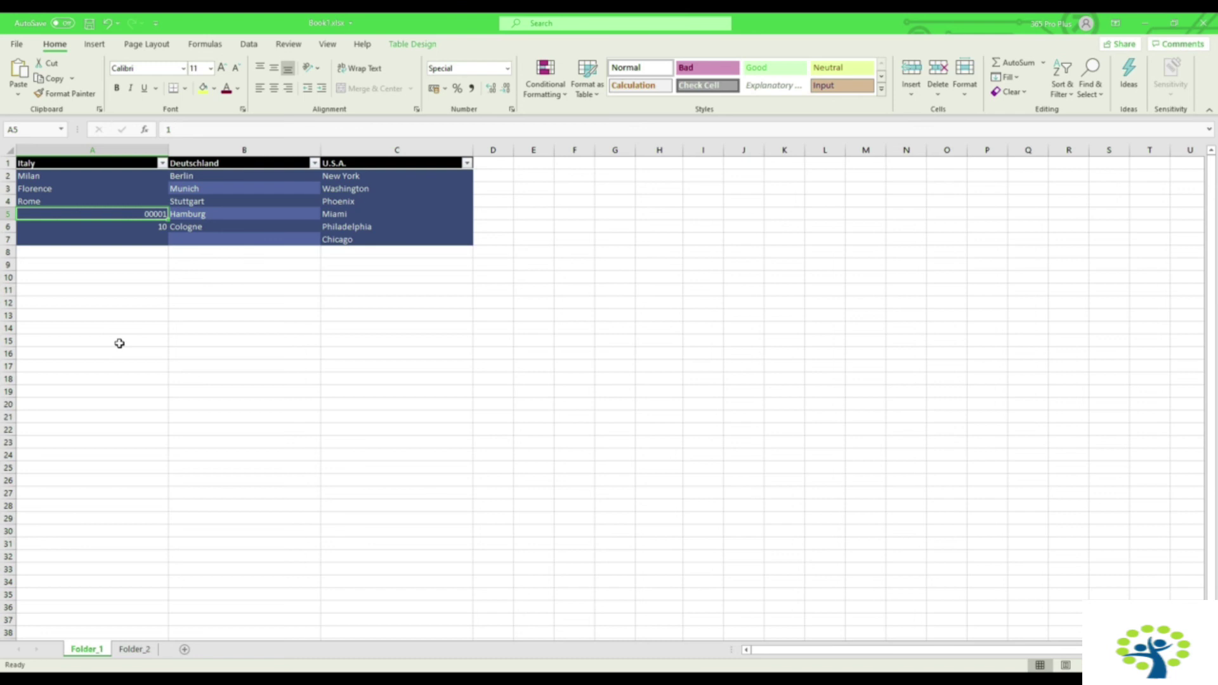
pyautogui.write('142')
pyautogui.press('Return')
pyautogui.press('Up')
# Step: Preview the Zip Code + 4, Phone Number and Social Security Number formats for cell A5 without applying them
pyautogui.rightClick(145, 214)
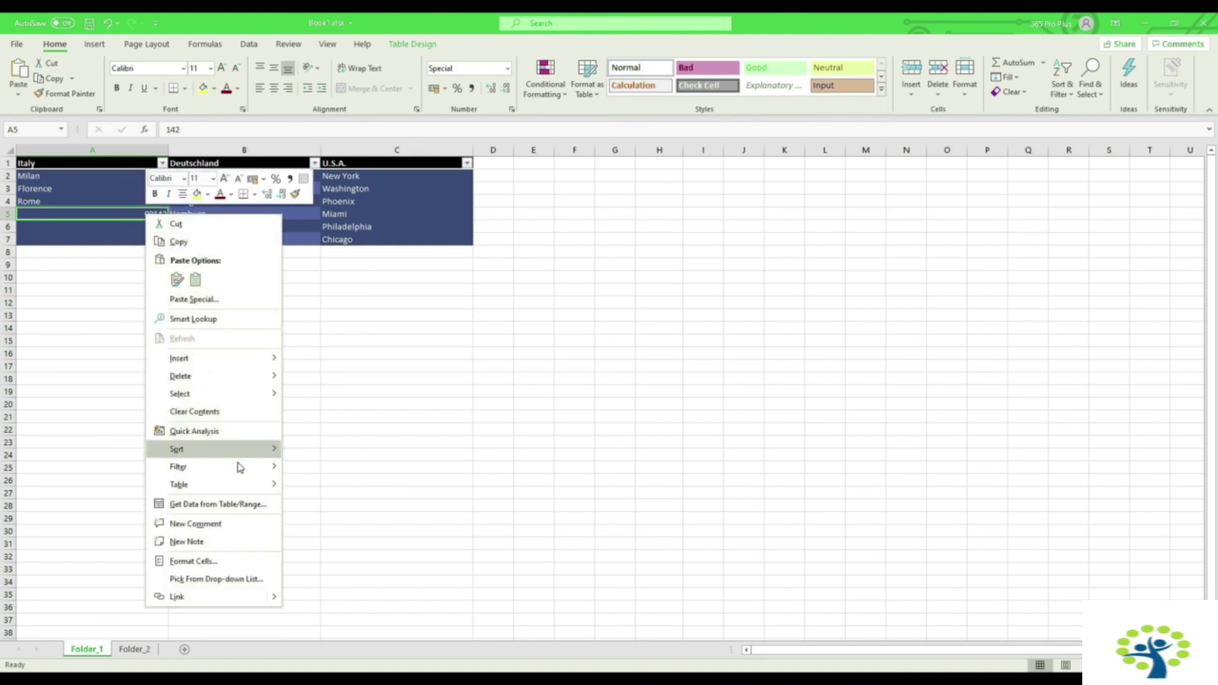
pyautogui.click(228, 565)
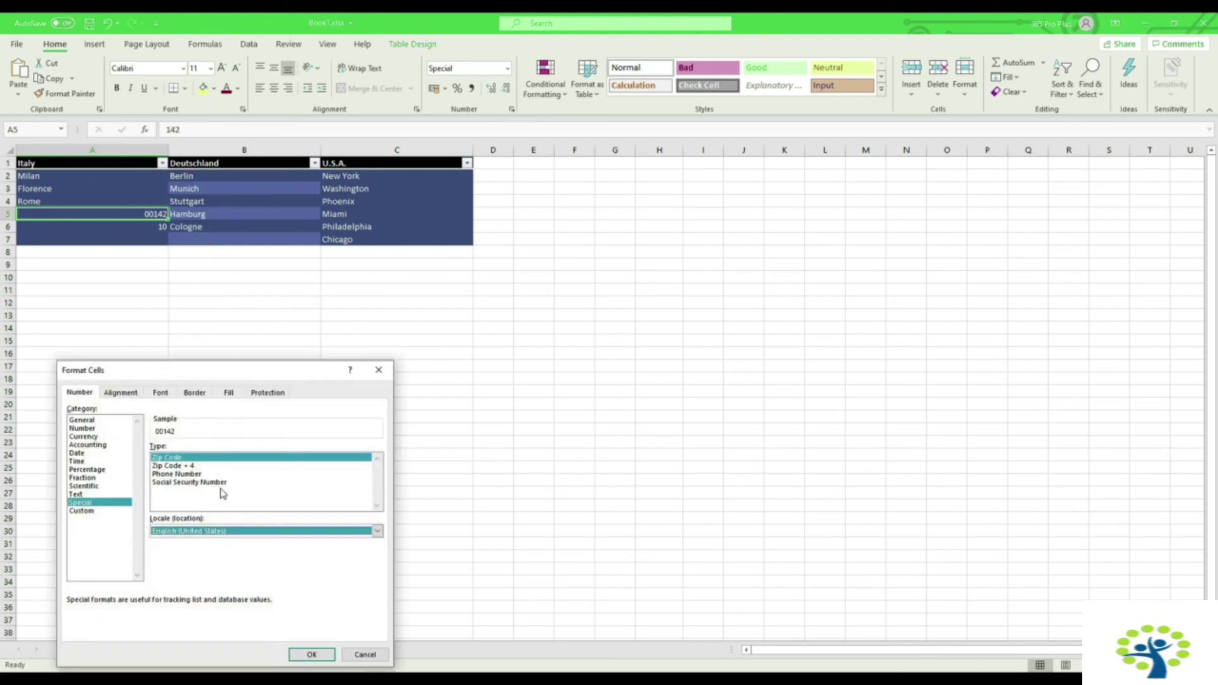
pyautogui.click(174, 467)
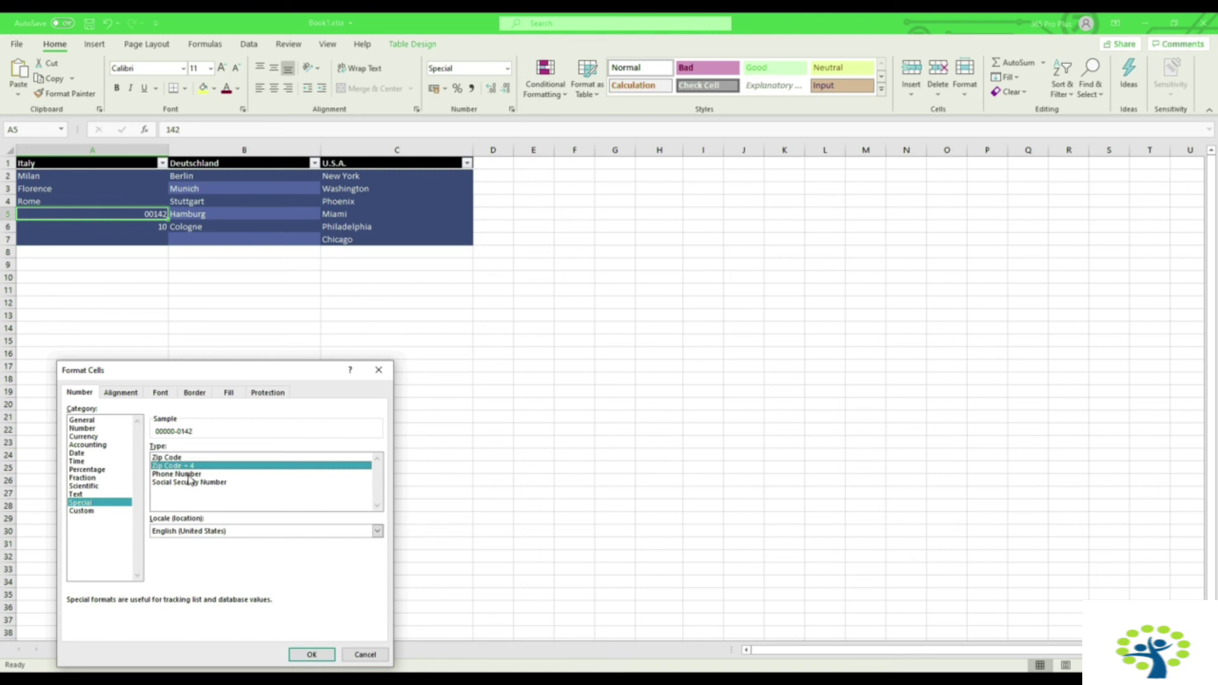
pyautogui.click(189, 474)
pyautogui.click(210, 484)
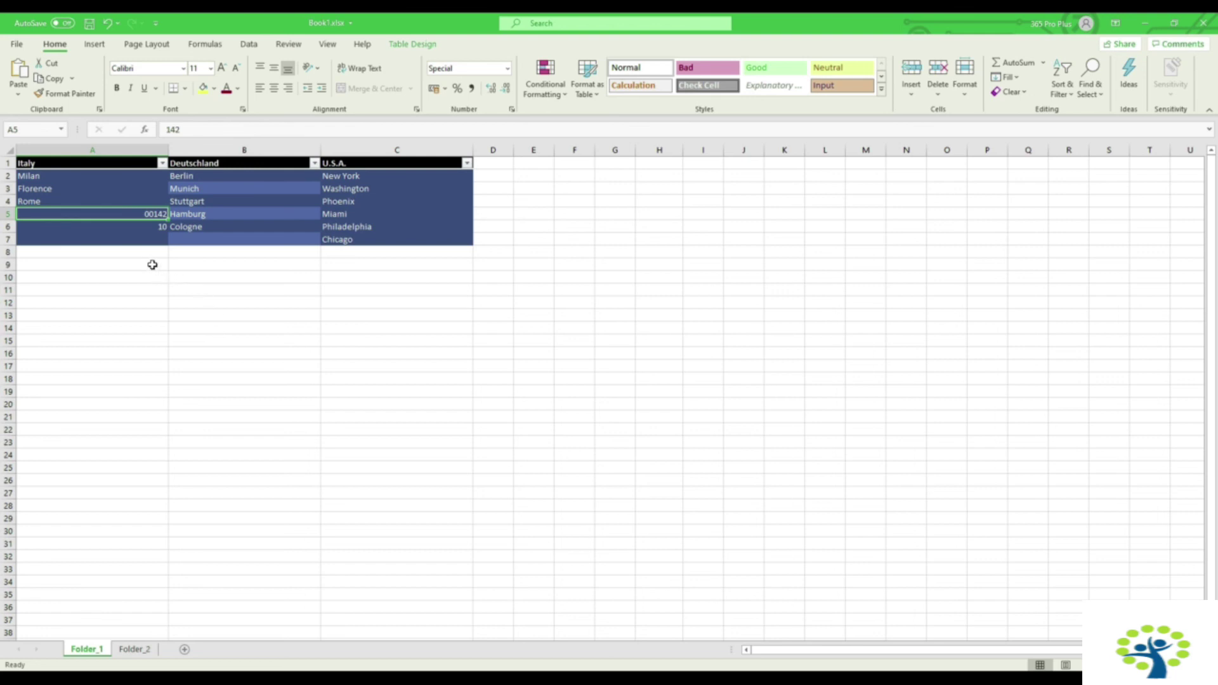
# Step: Format cell A6 as Number with 2 decimal places
pyautogui.click(142, 230)
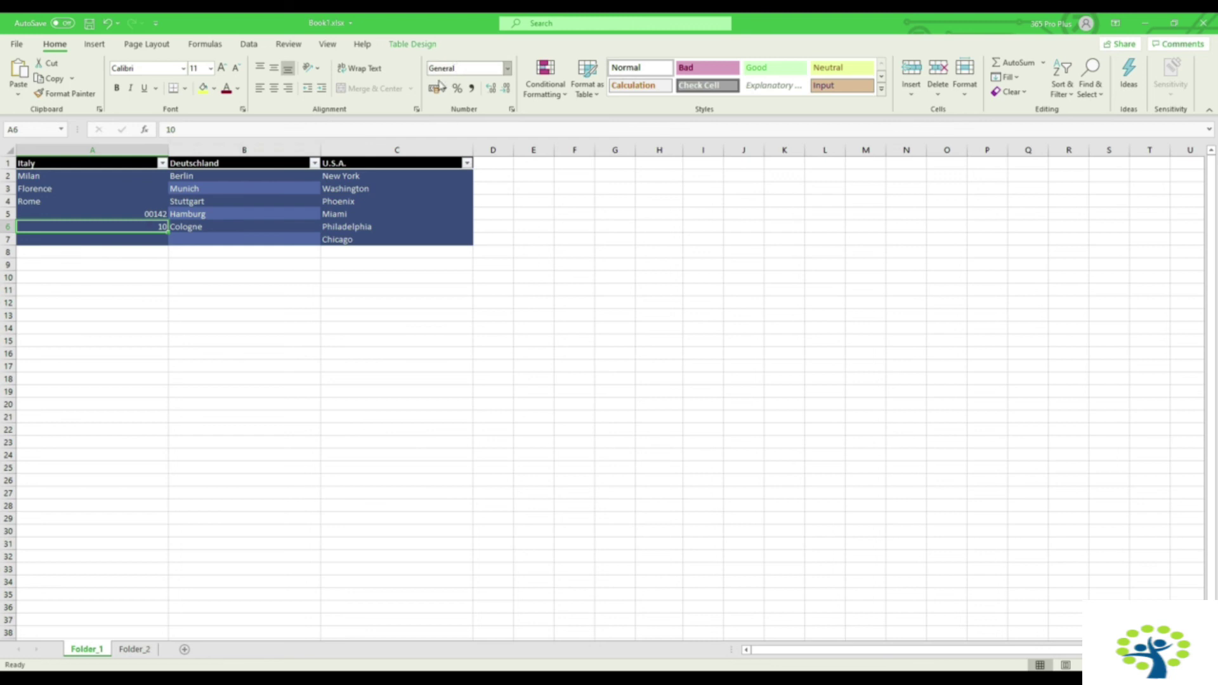
pyautogui.rightClick(158, 230)
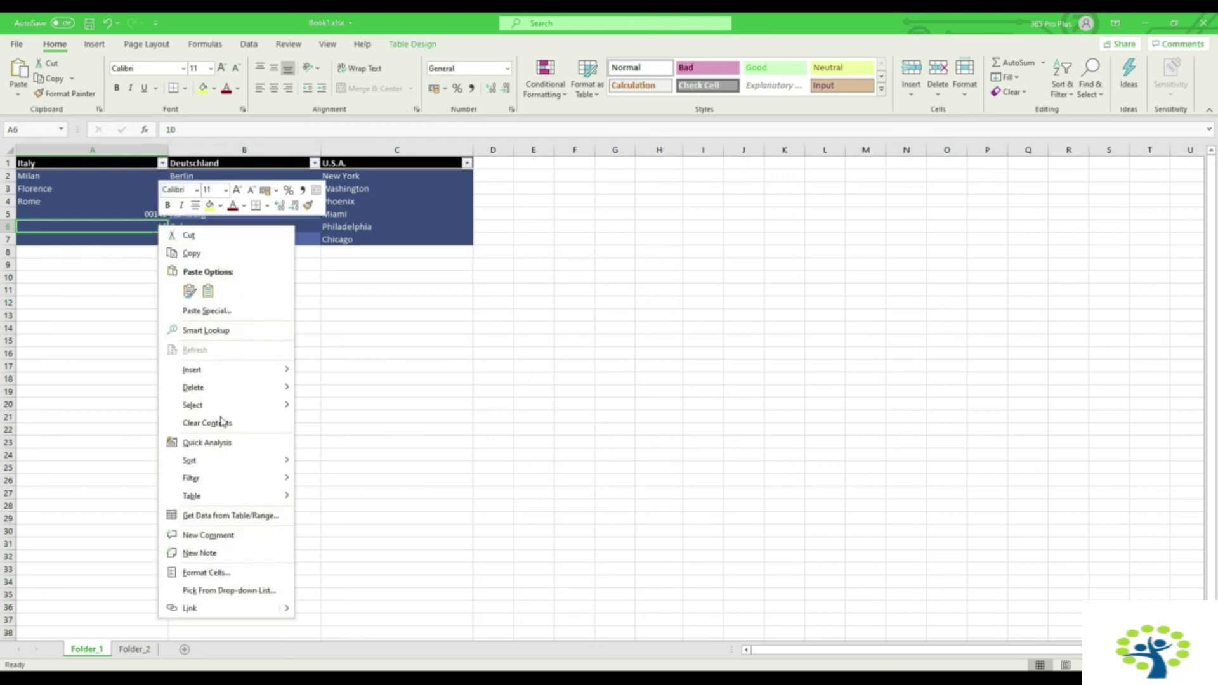
pyautogui.click(234, 573)
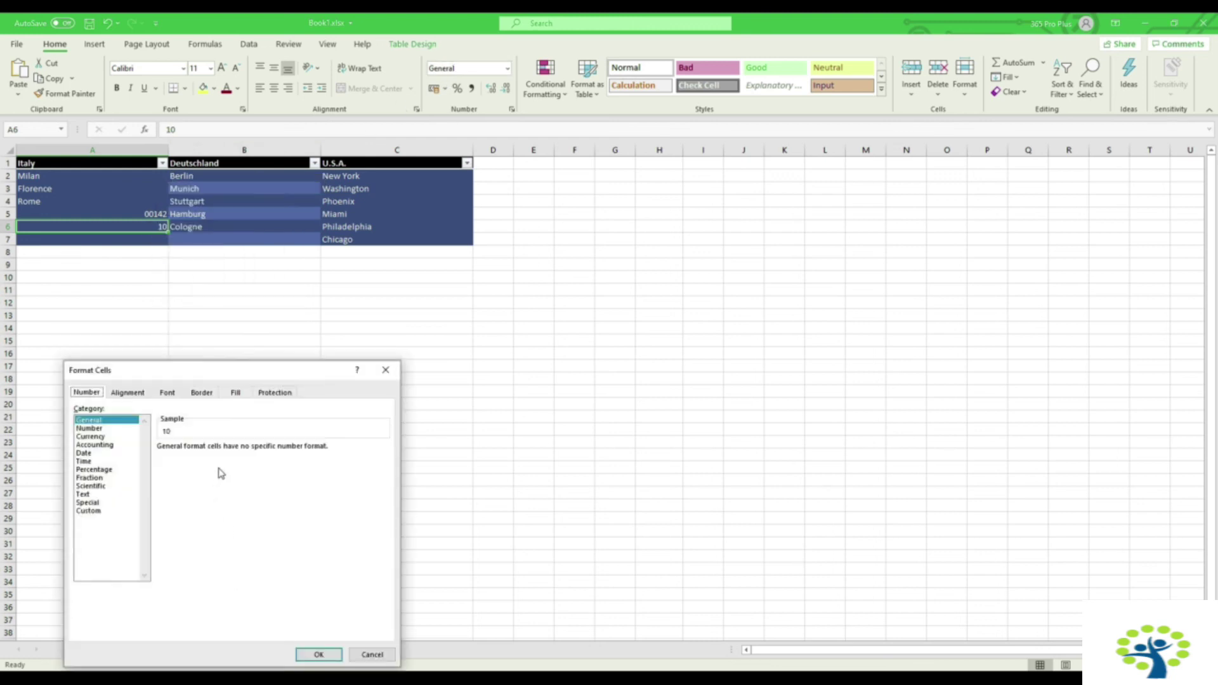
pyautogui.moveTo(238, 372); pyautogui.dragTo(324, 334)
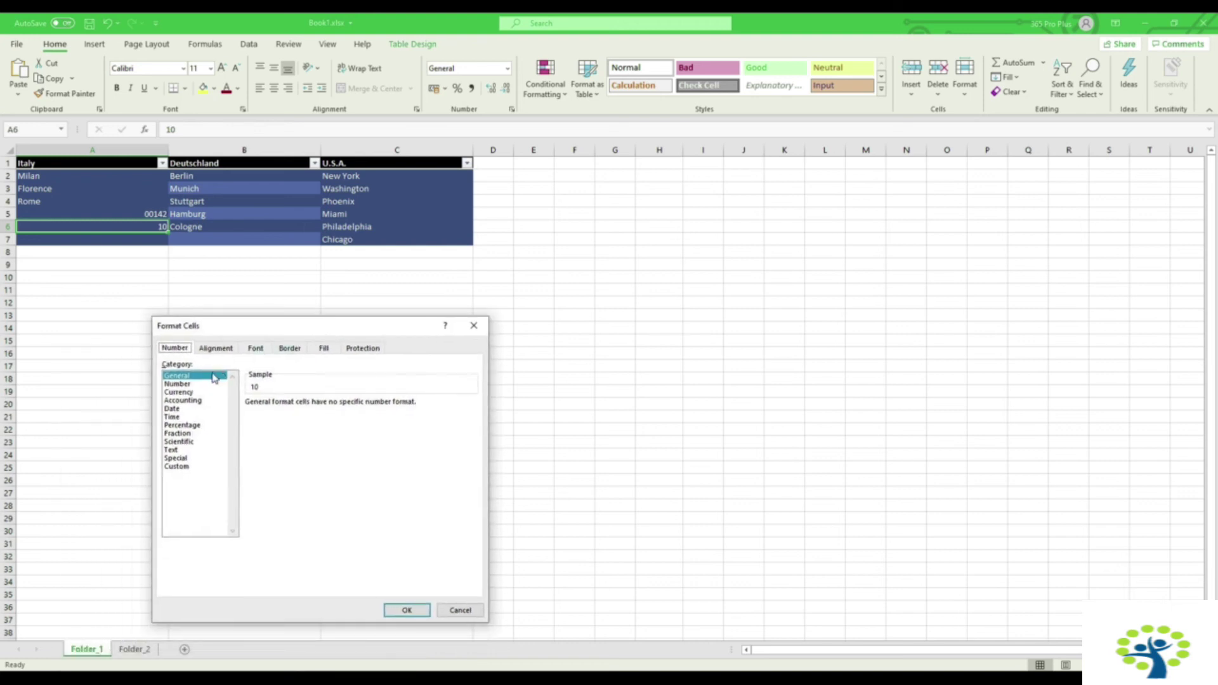
pyautogui.click(190, 384)
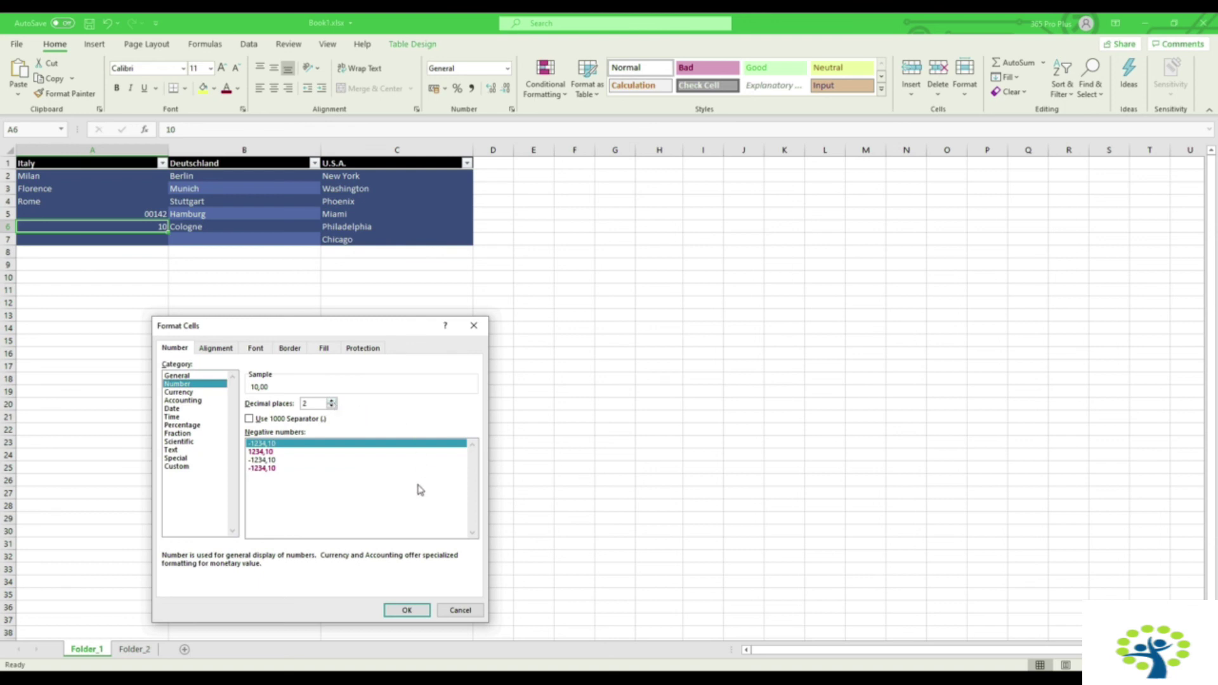
pyautogui.click(407, 611)
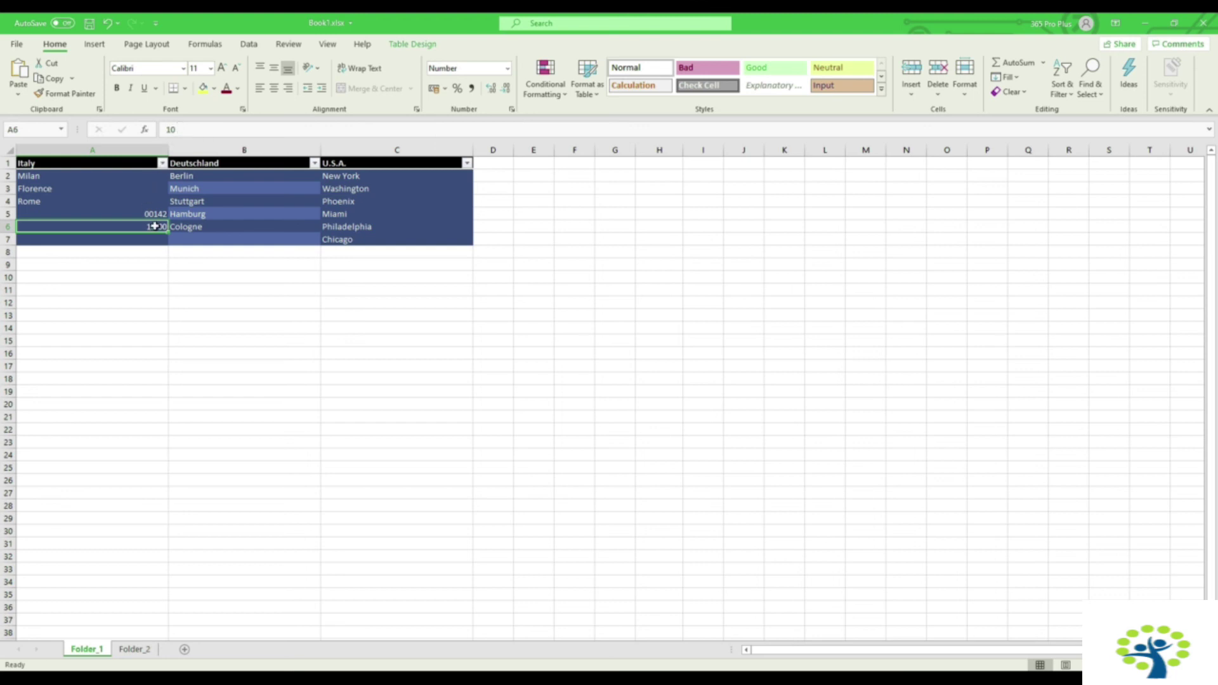
# Step: Change the value in cell A6 to 10,1
pyautogui.click(182, 129)
pyautogui.write(',1')
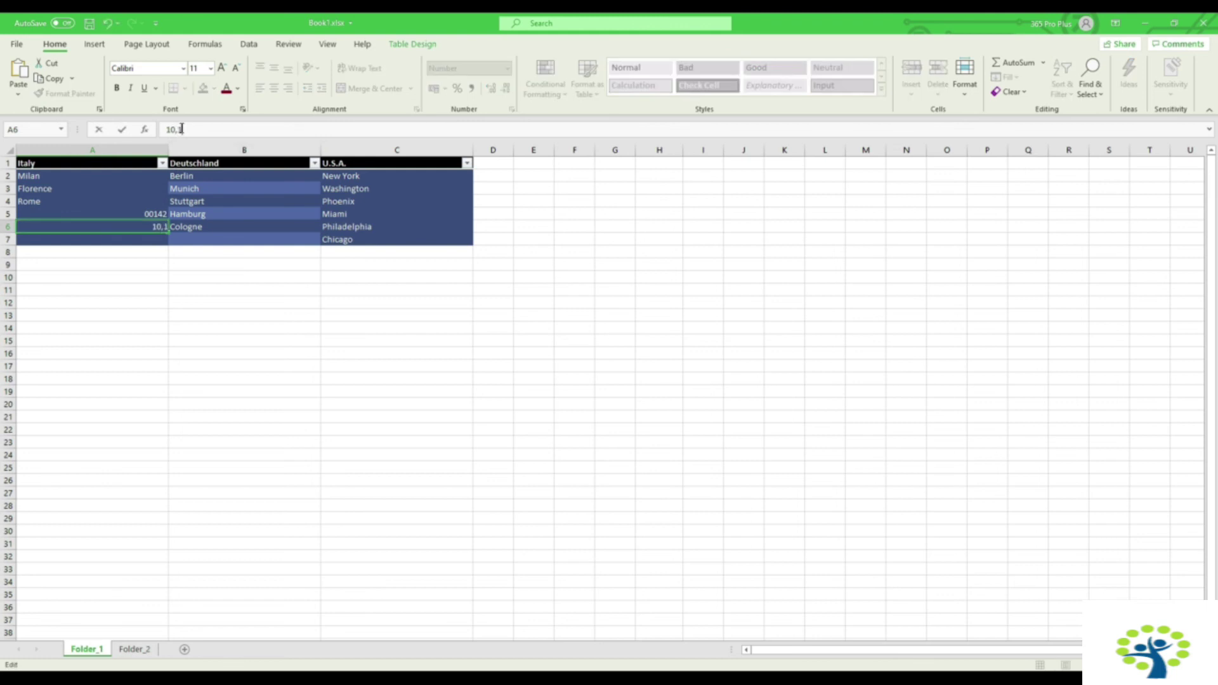
pyautogui.press('Return')
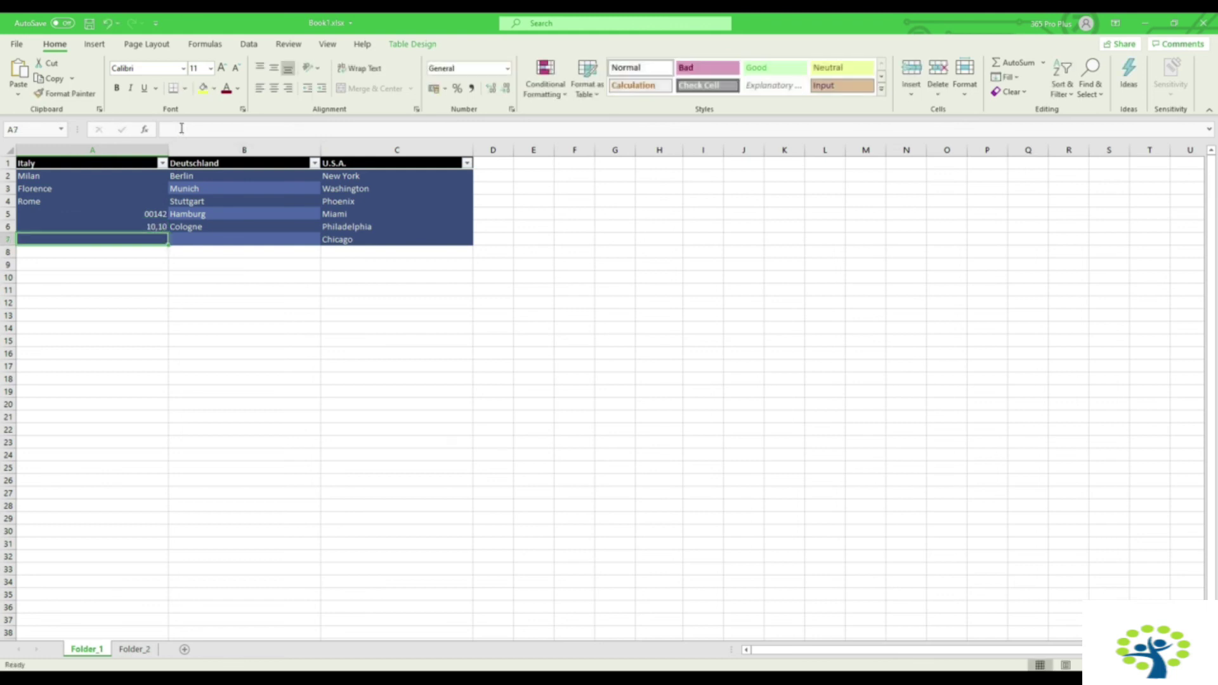
# Step: Extend the value in cell A6 to 10,155 and check the full entry behind the rounded display
pyautogui.click(157, 229)
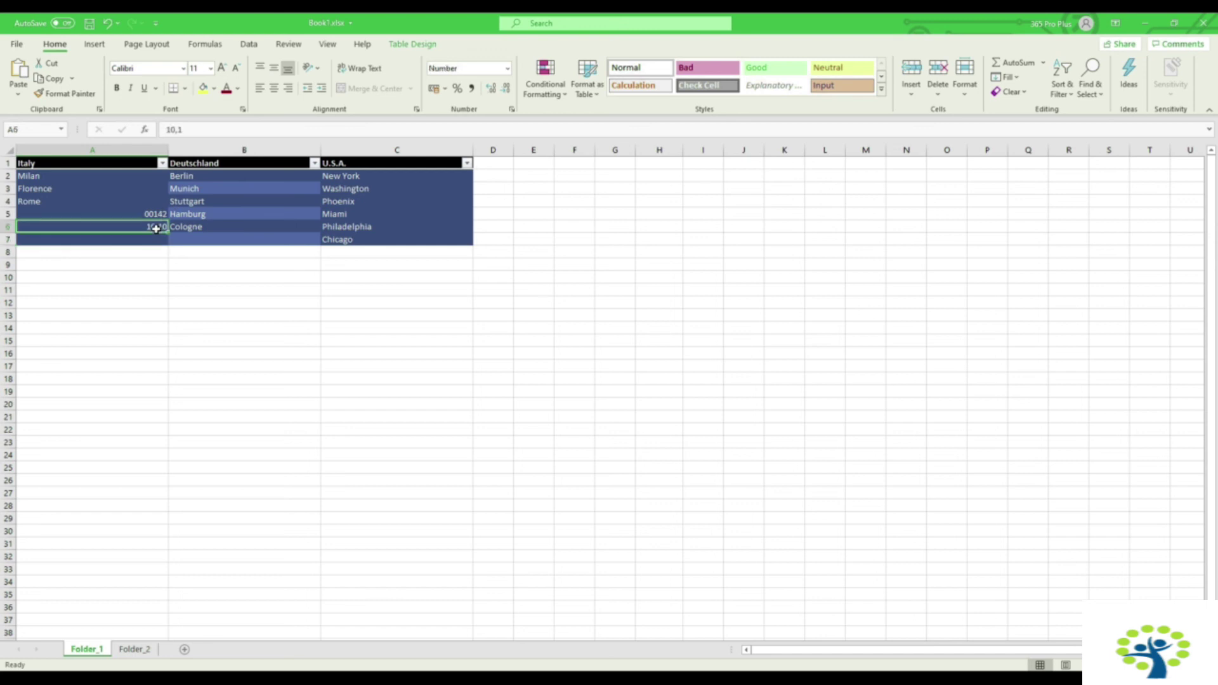
pyautogui.click(186, 129)
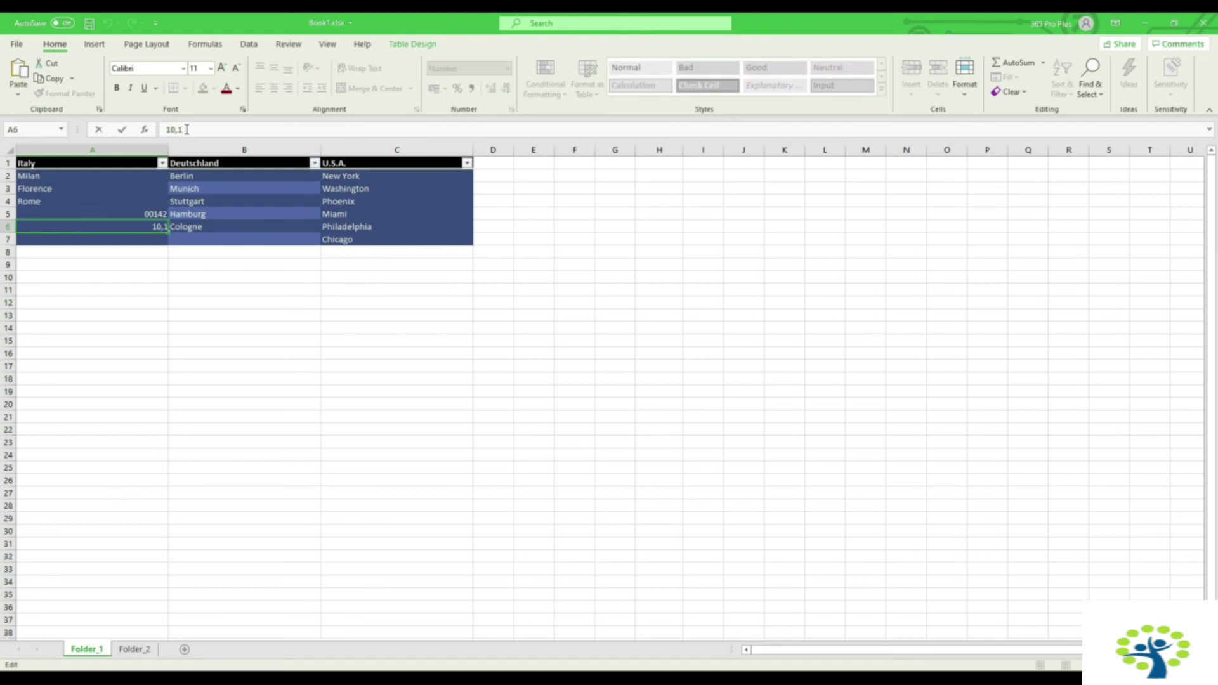
pyautogui.write('55')
pyautogui.hotkey('ctrl', 'Return')
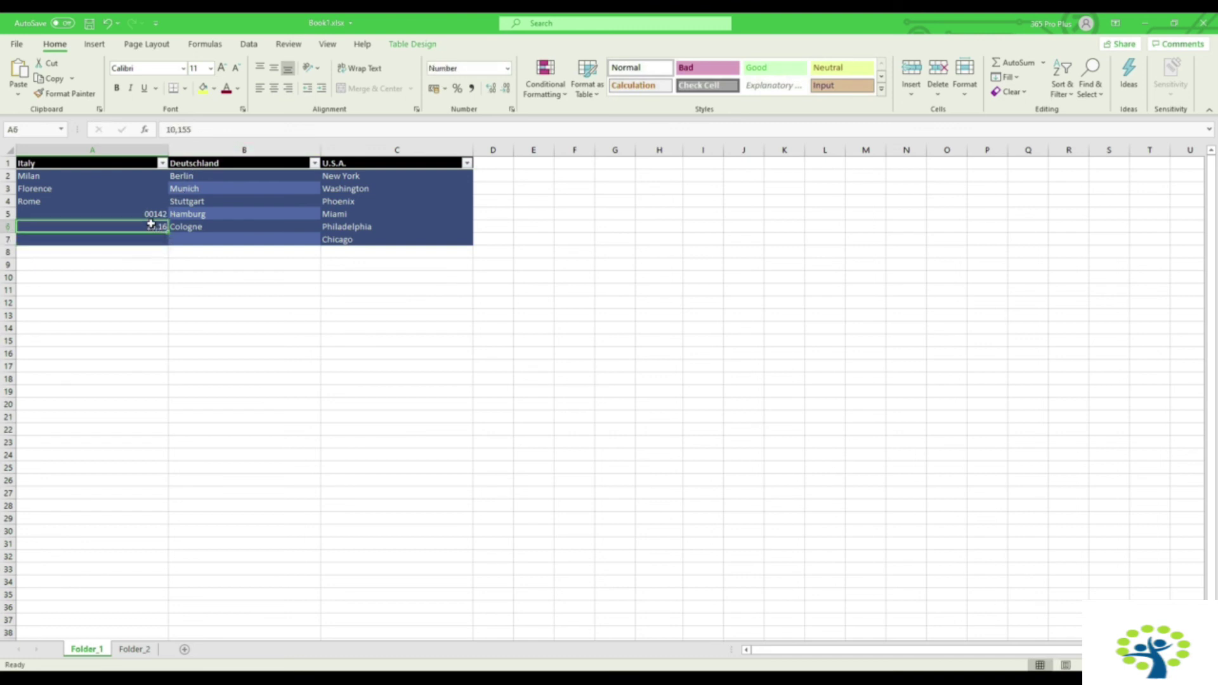
pyautogui.click(195, 129)
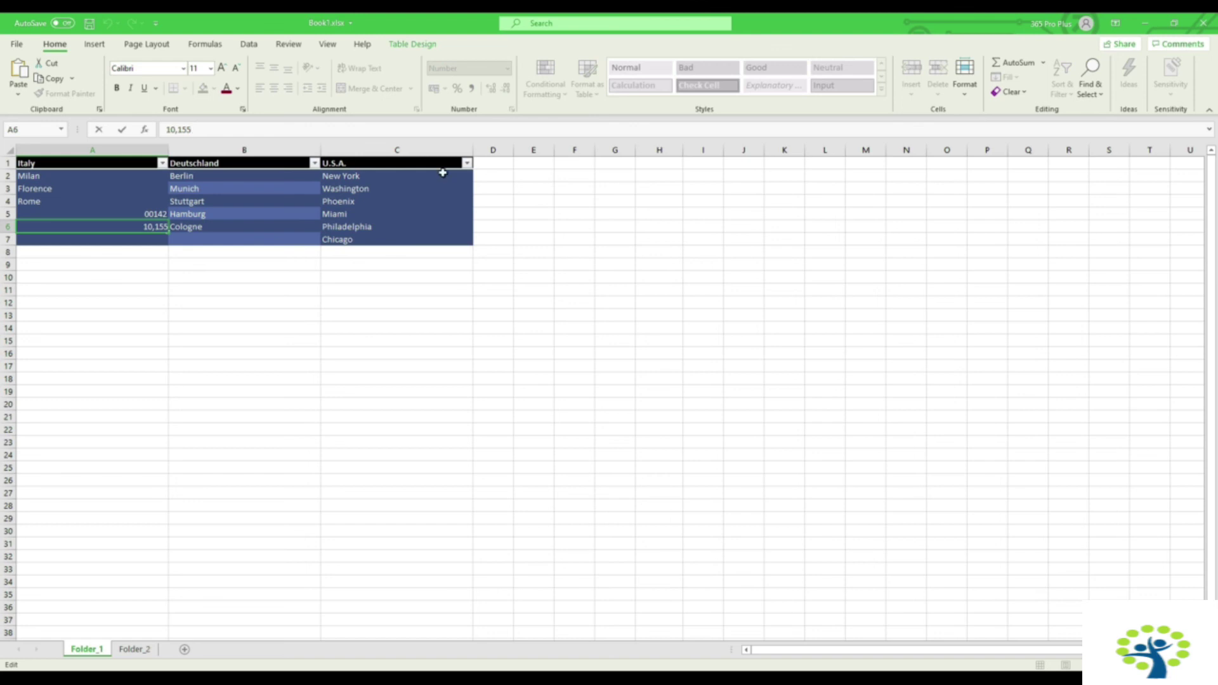
pyautogui.click(664, 280)
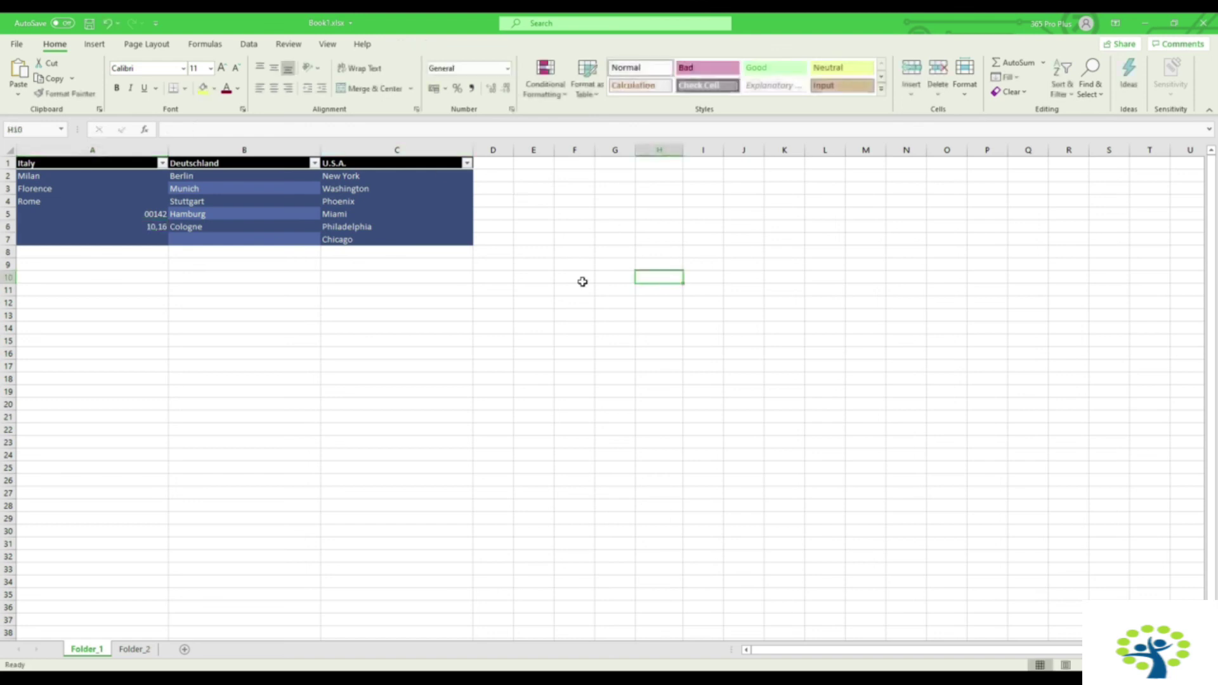
# Step: Format cell A6 as a Fraction of up to one digit, after previewing the two-digit type
pyautogui.click(156, 228)
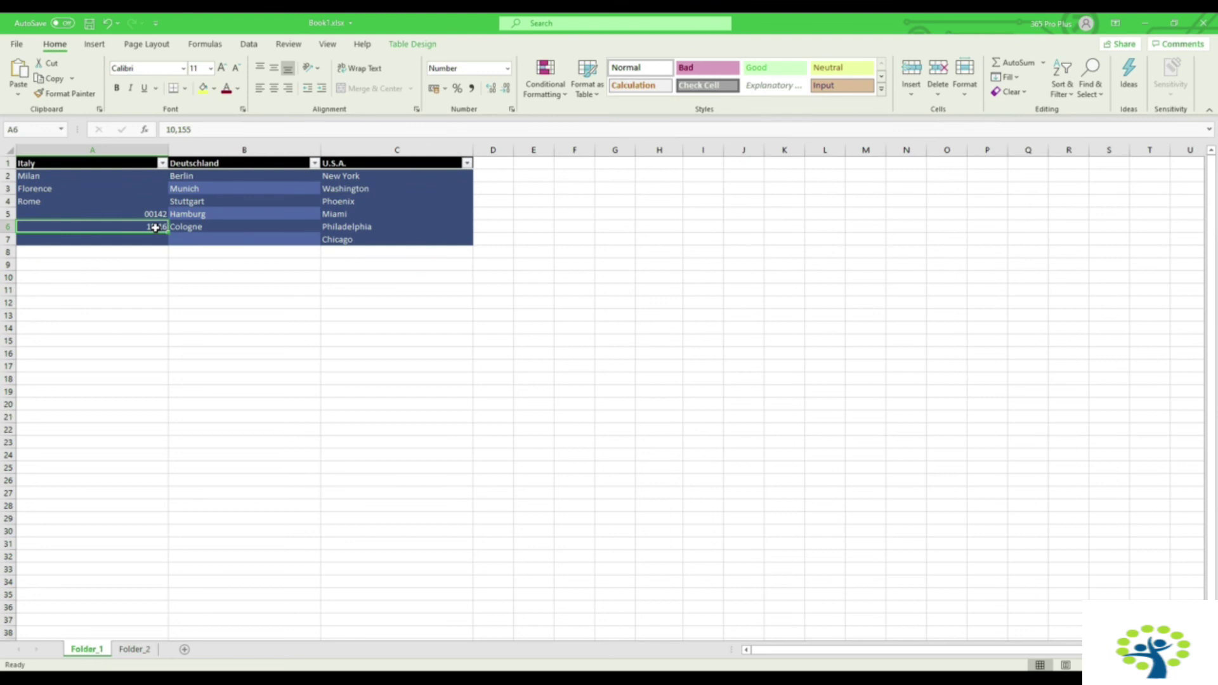
pyautogui.rightClick(156, 228)
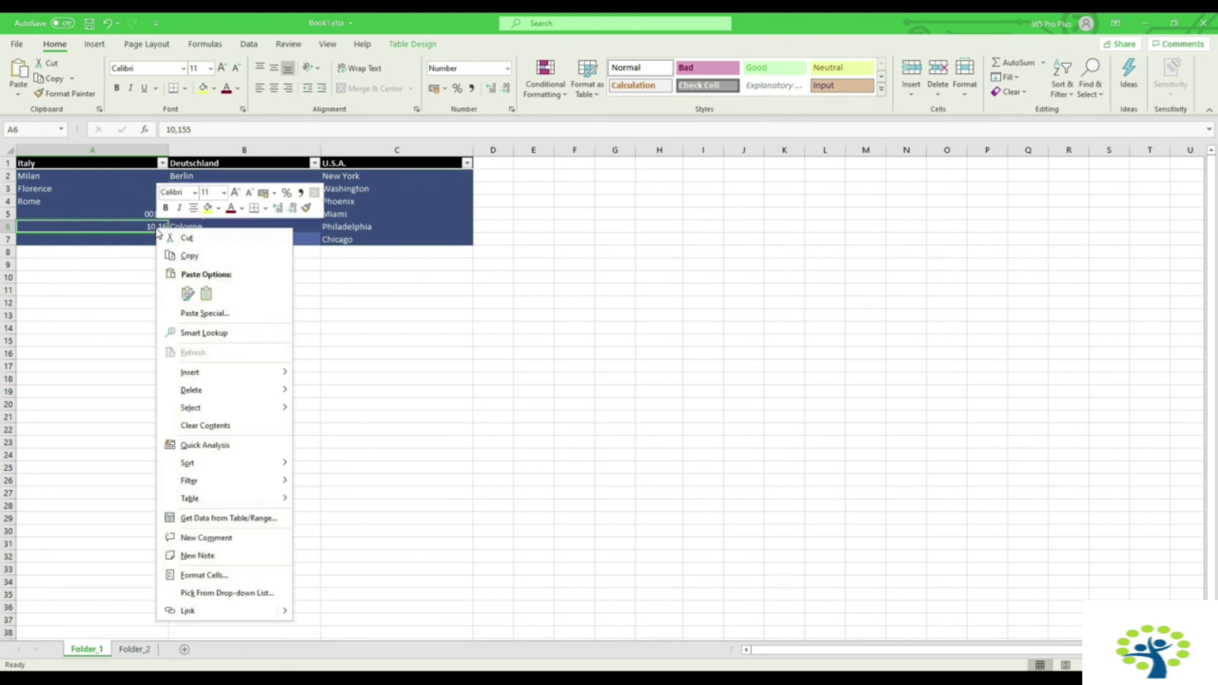
pyautogui.click(250, 574)
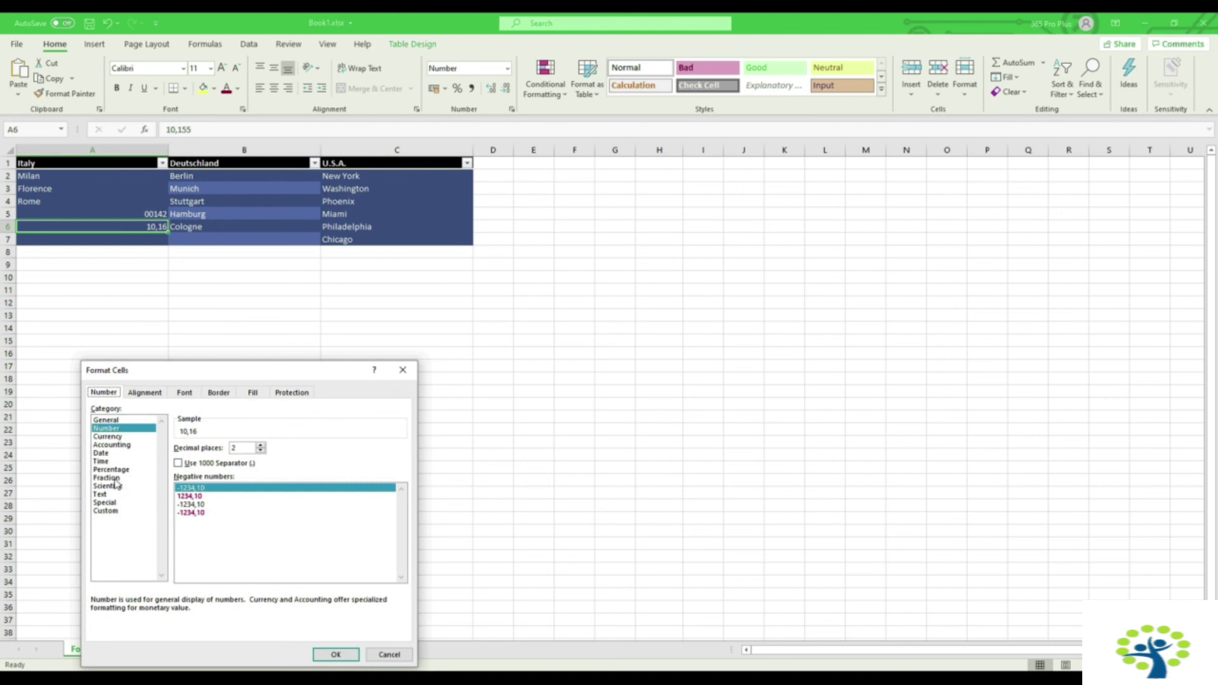
pyautogui.click(106, 478)
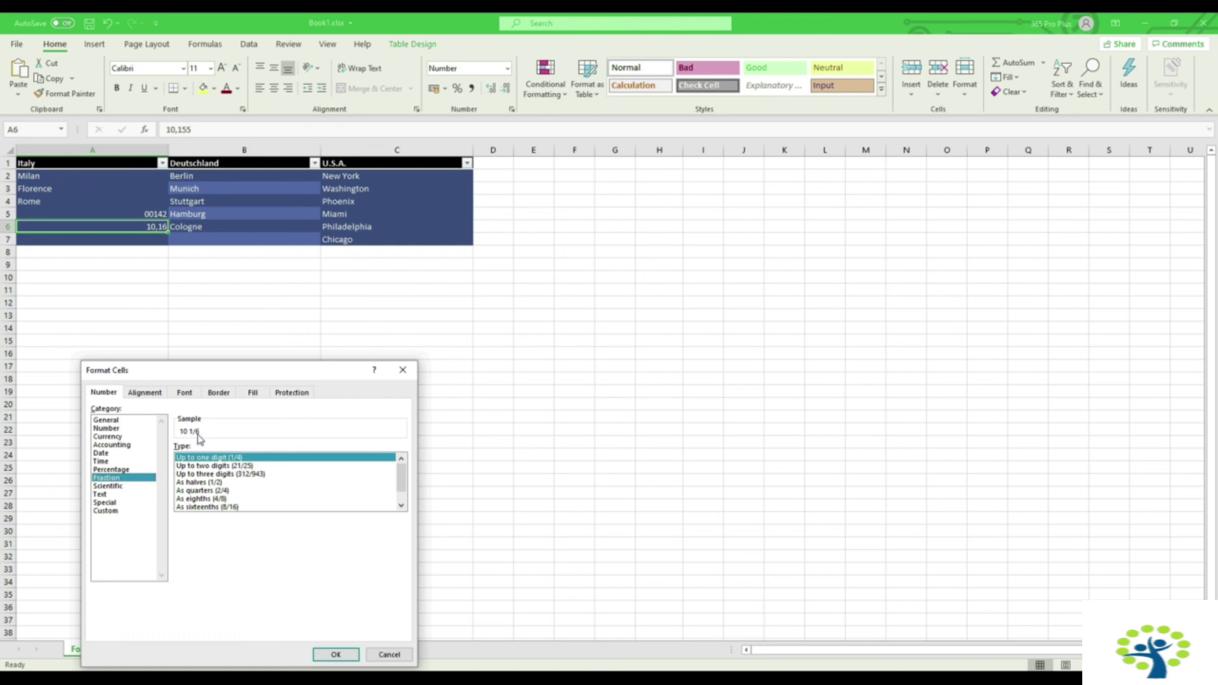
pyautogui.click(266, 467)
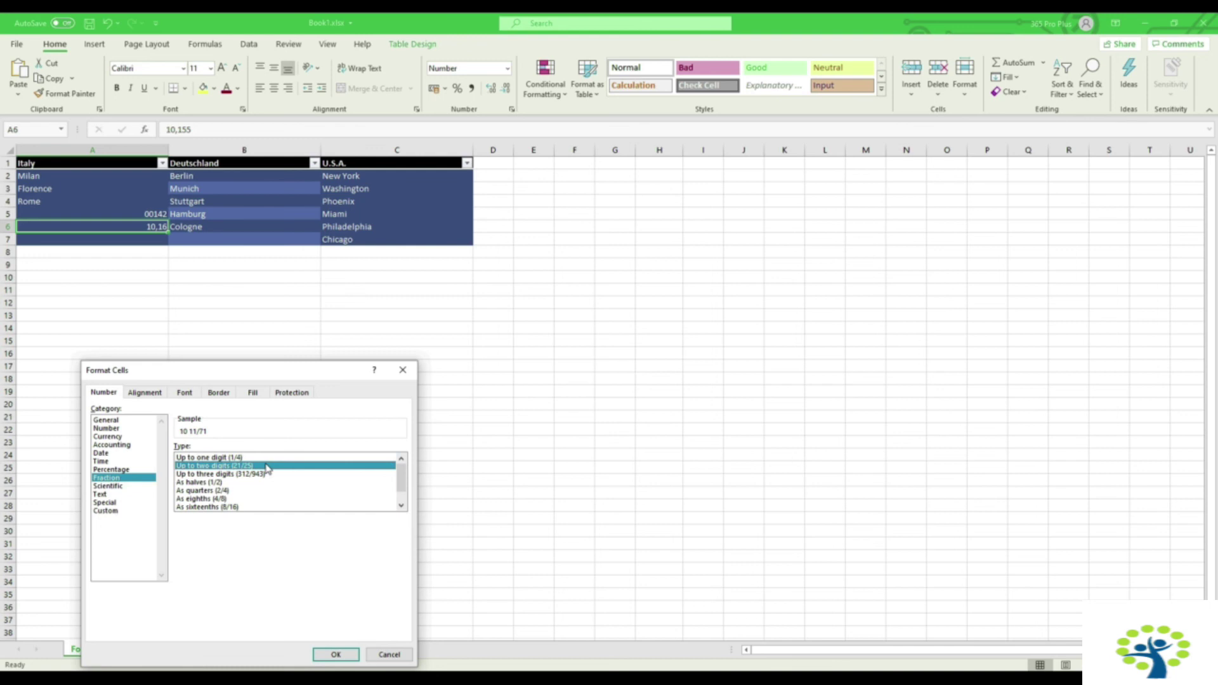
pyautogui.scroll(-1, 266, 468)
pyautogui.scroll(1, 265, 468)
pyautogui.click(236, 458)
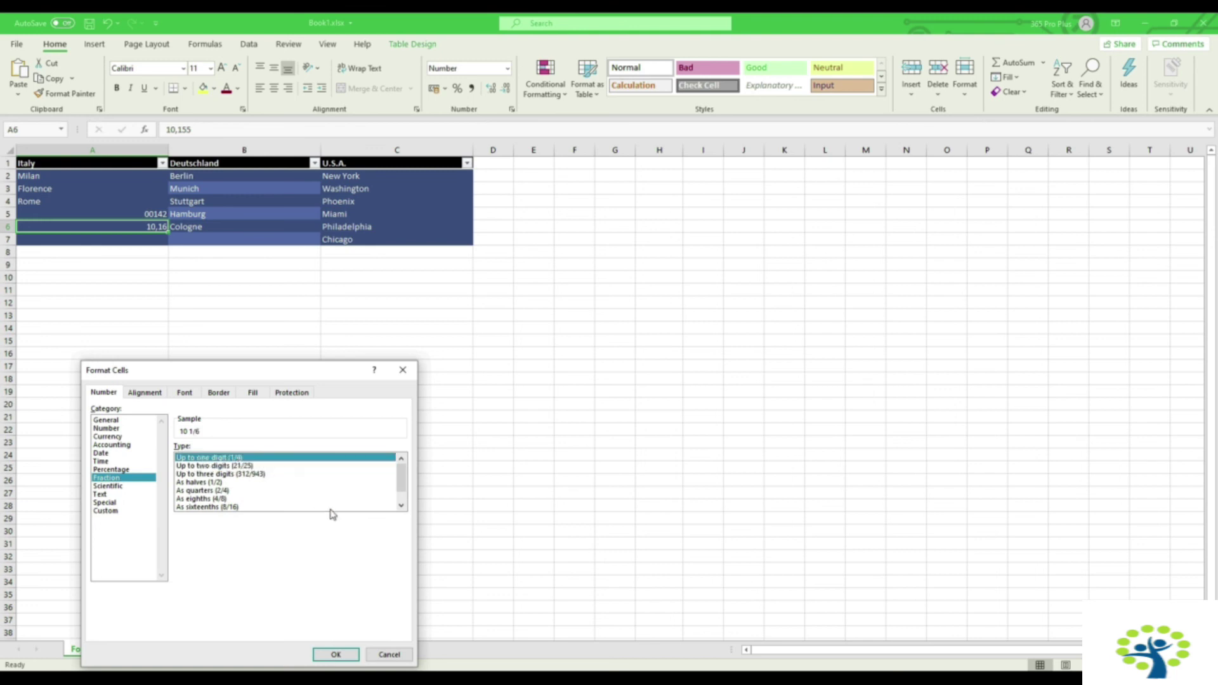
pyautogui.click(335, 655)
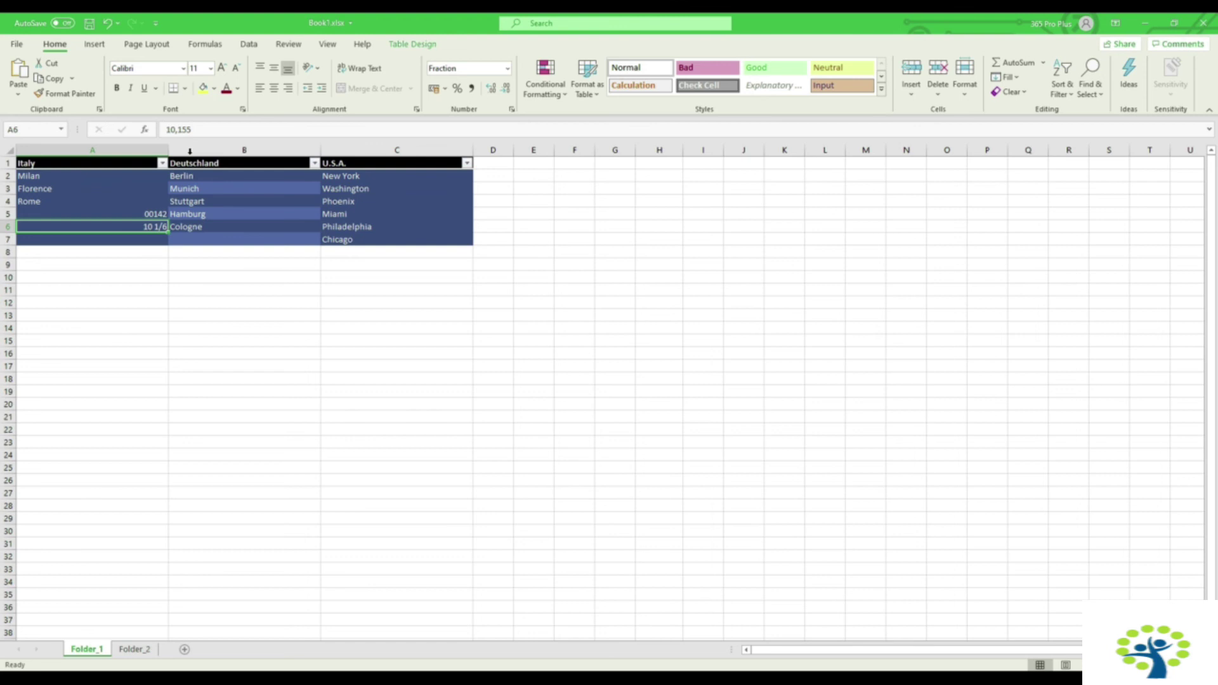
# Step: Format cell A6 as Scientific with 2 decimal places
pyautogui.rightClick(160, 228)
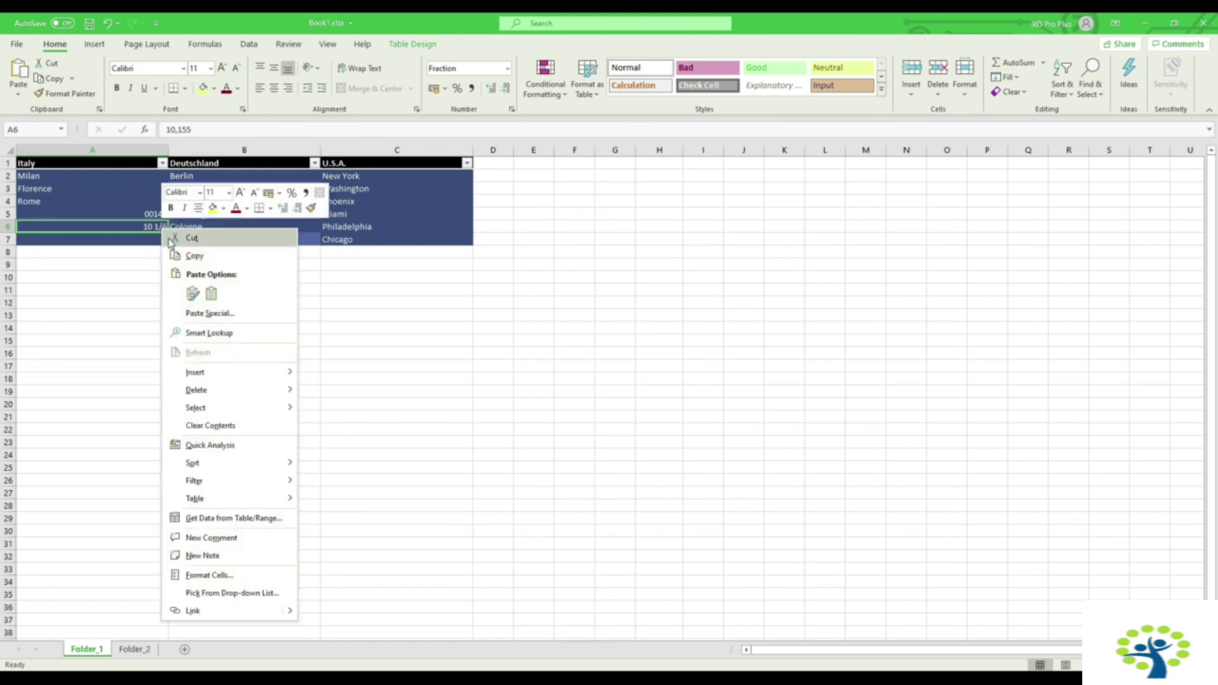
pyautogui.click(211, 574)
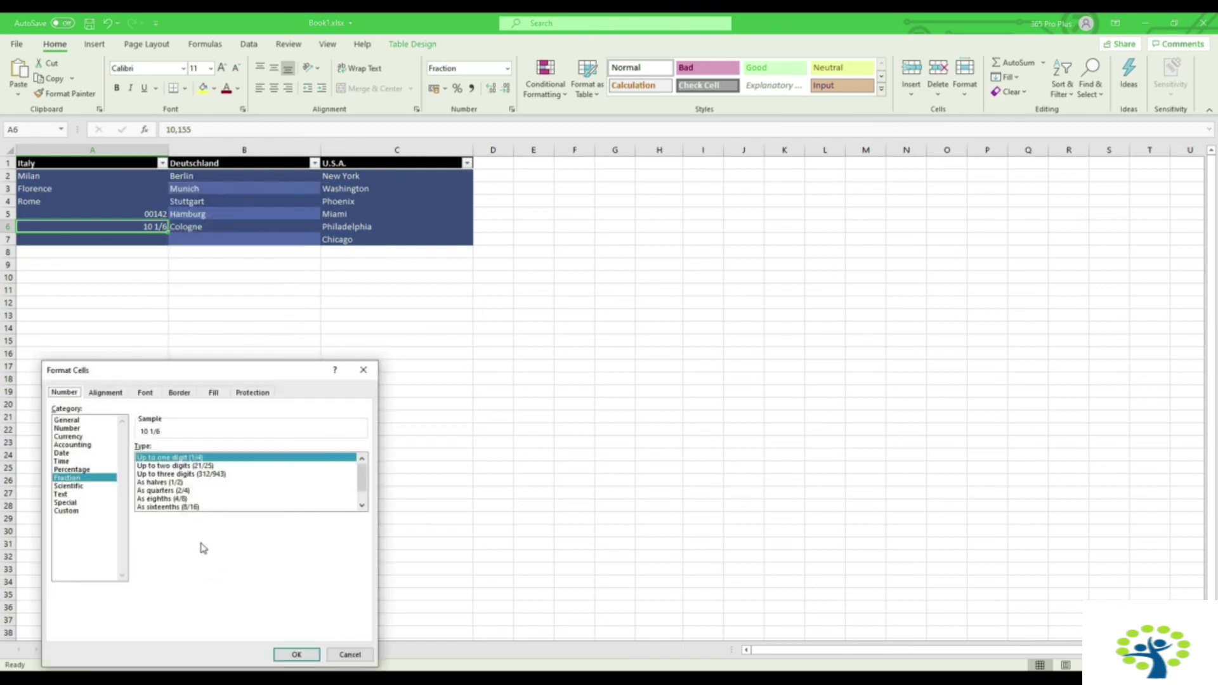
pyautogui.click(82, 488)
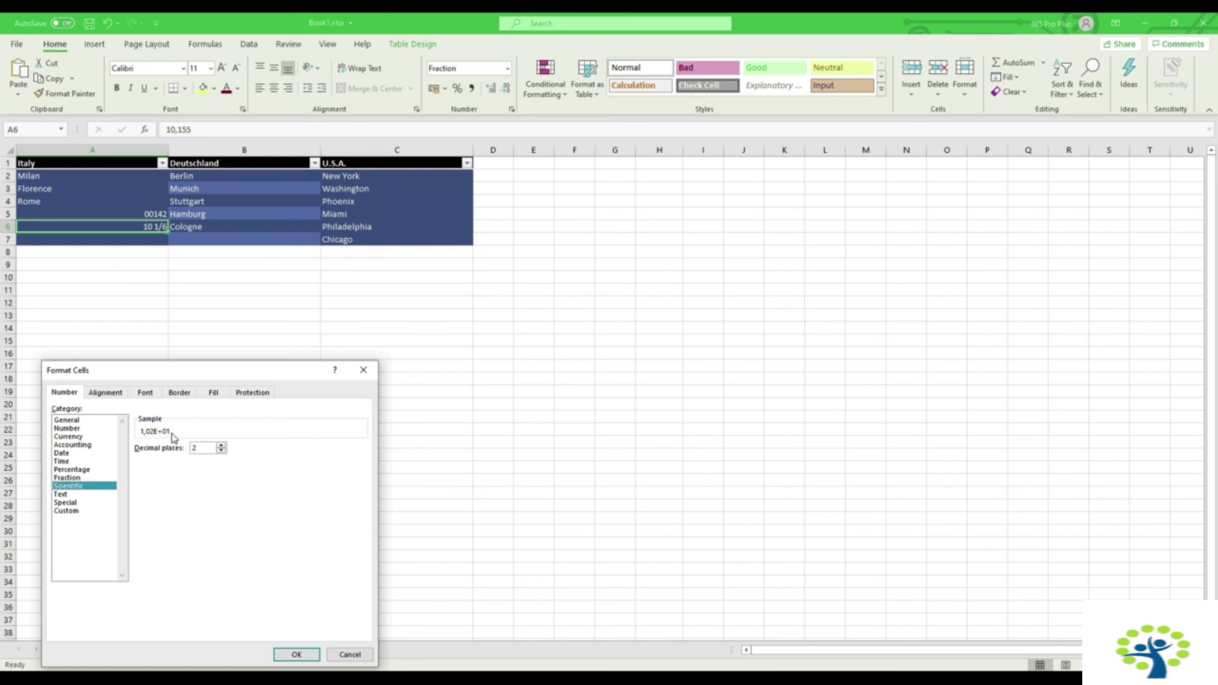
pyautogui.click(296, 655)
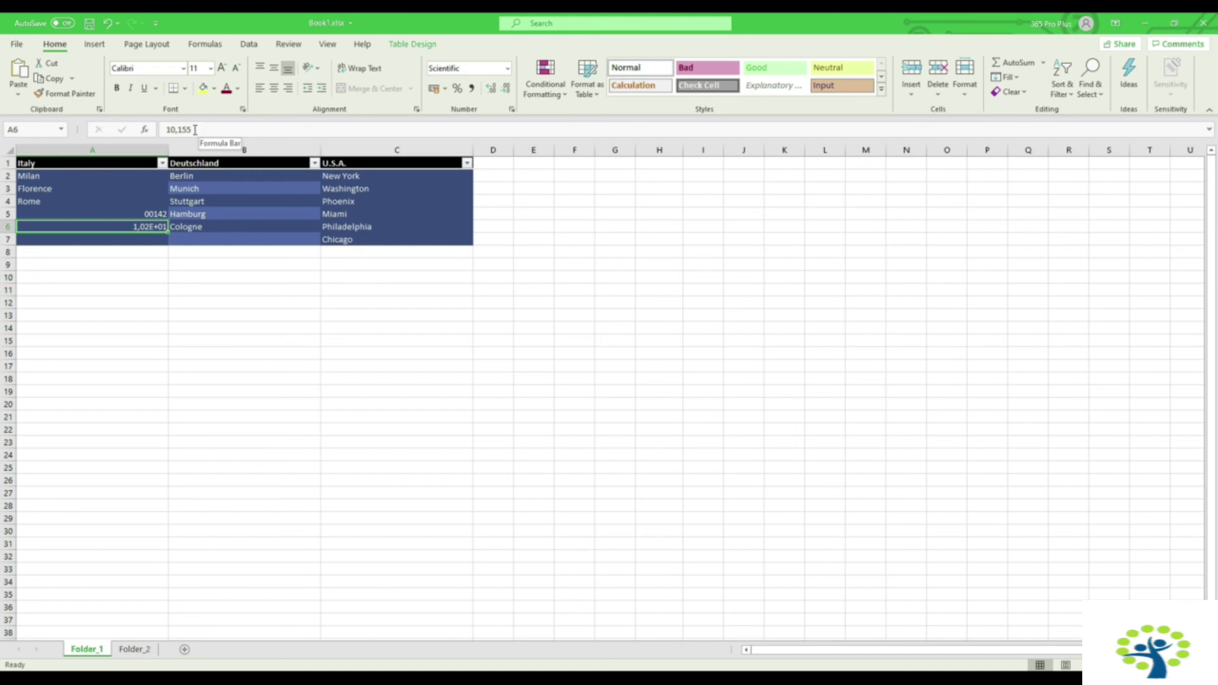
# Step: Change the value in cell A6 to 11110,155
pyautogui.click(173, 128)
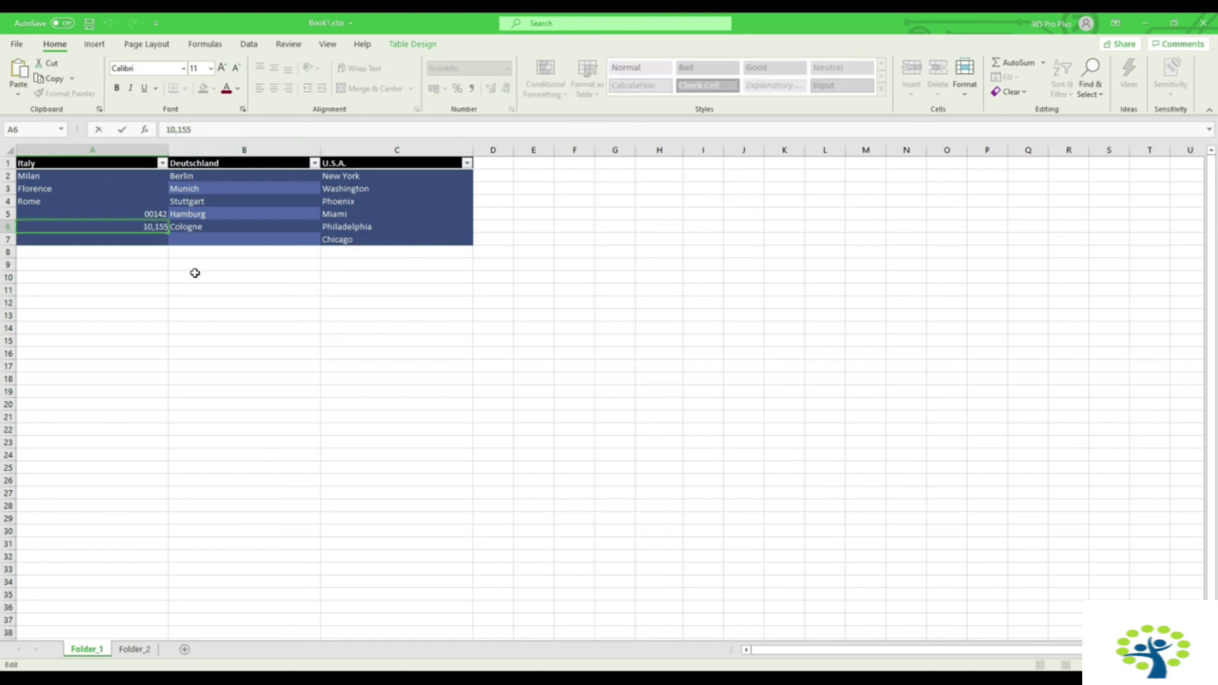
pyautogui.write('111')
pyautogui.press('Return')
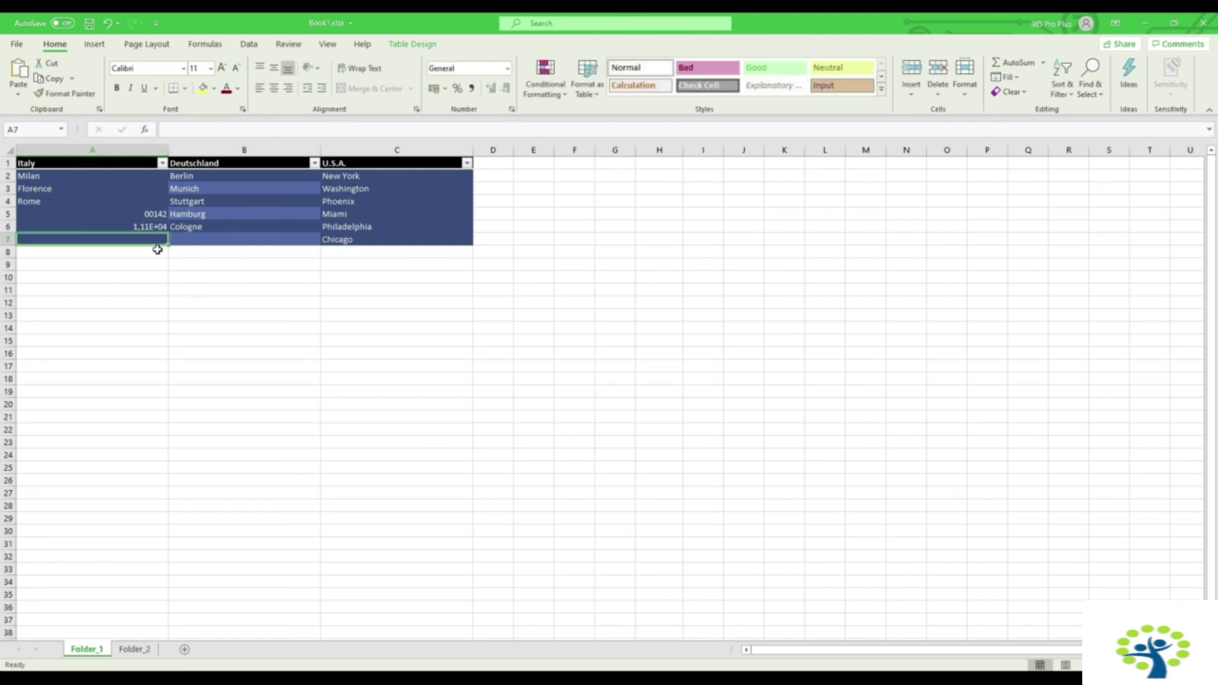
# Step: Format cell A6 as a Fraction of up to one digit, and return it to the Number format
pyautogui.click(156, 229)
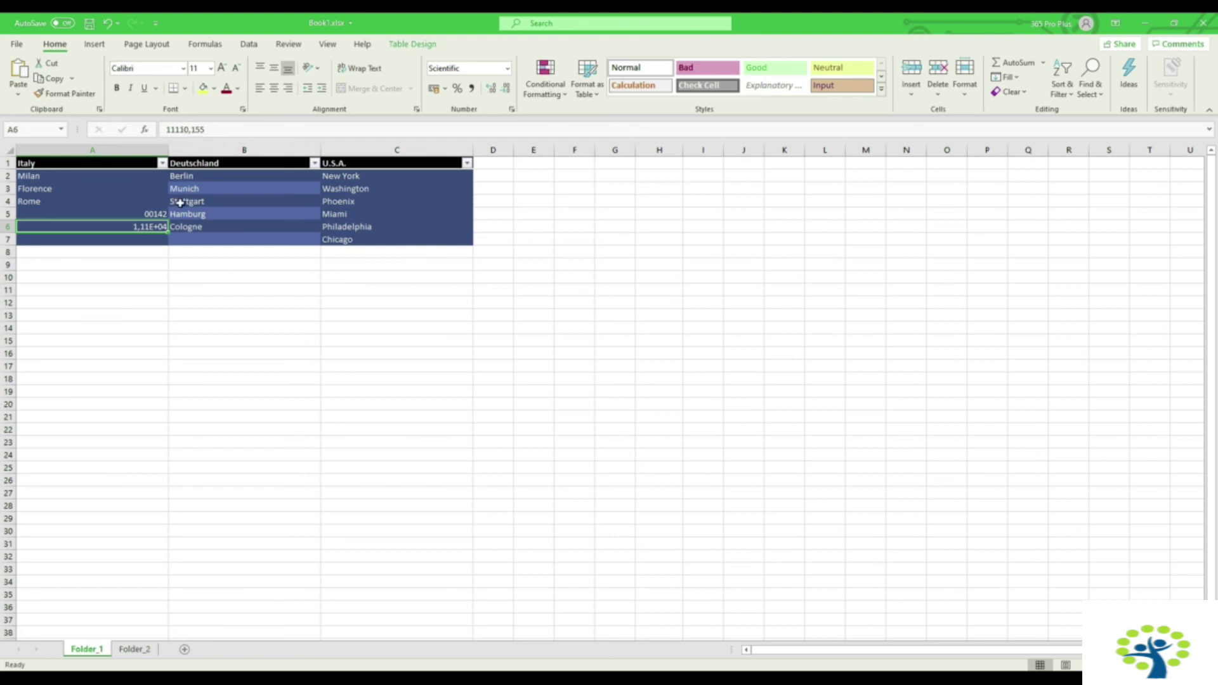
pyautogui.rightClick(158, 223)
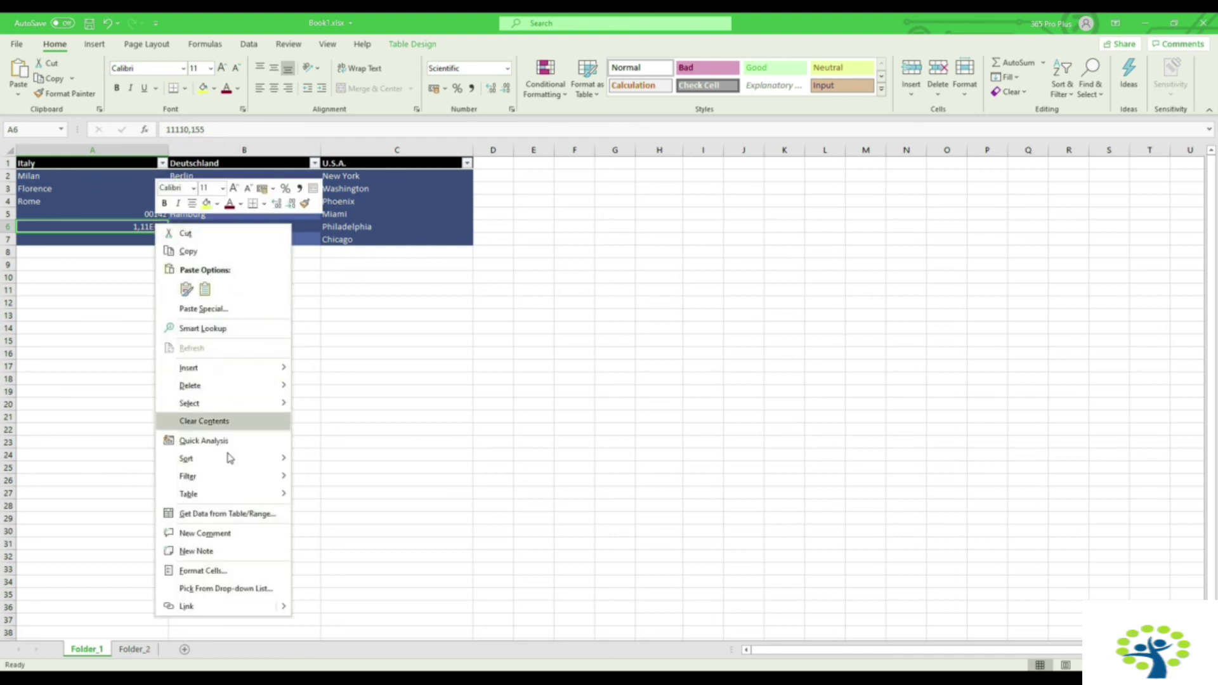
pyautogui.click(215, 571)
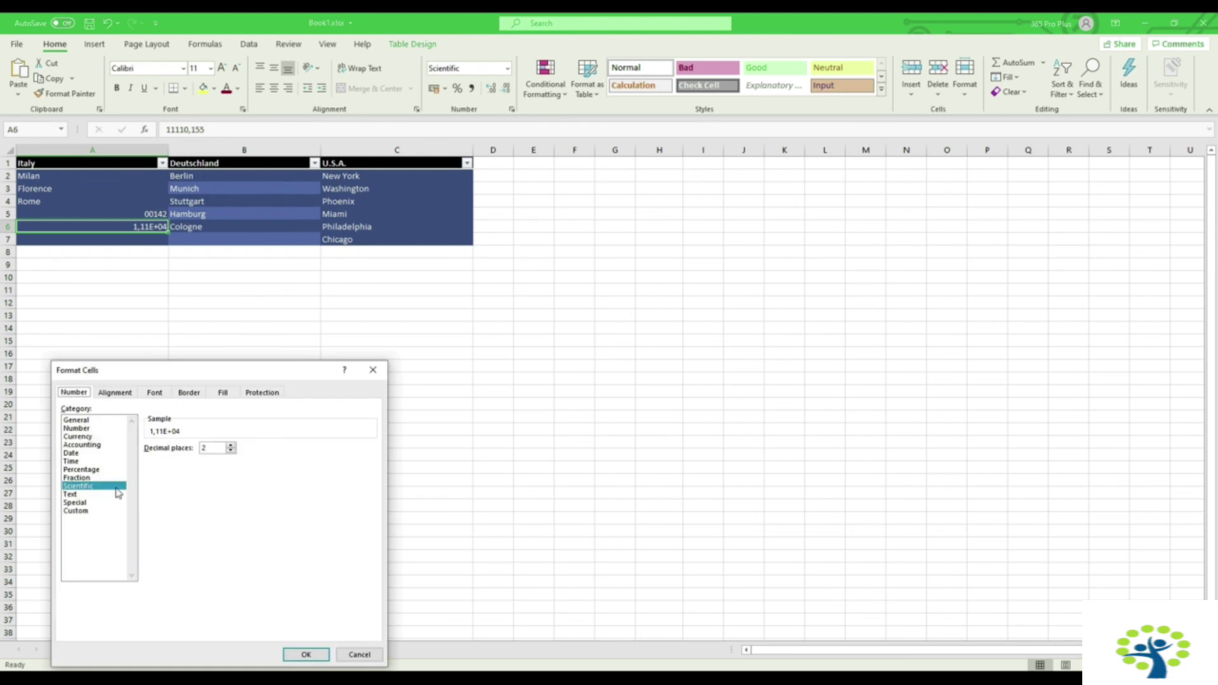
pyautogui.click(85, 478)
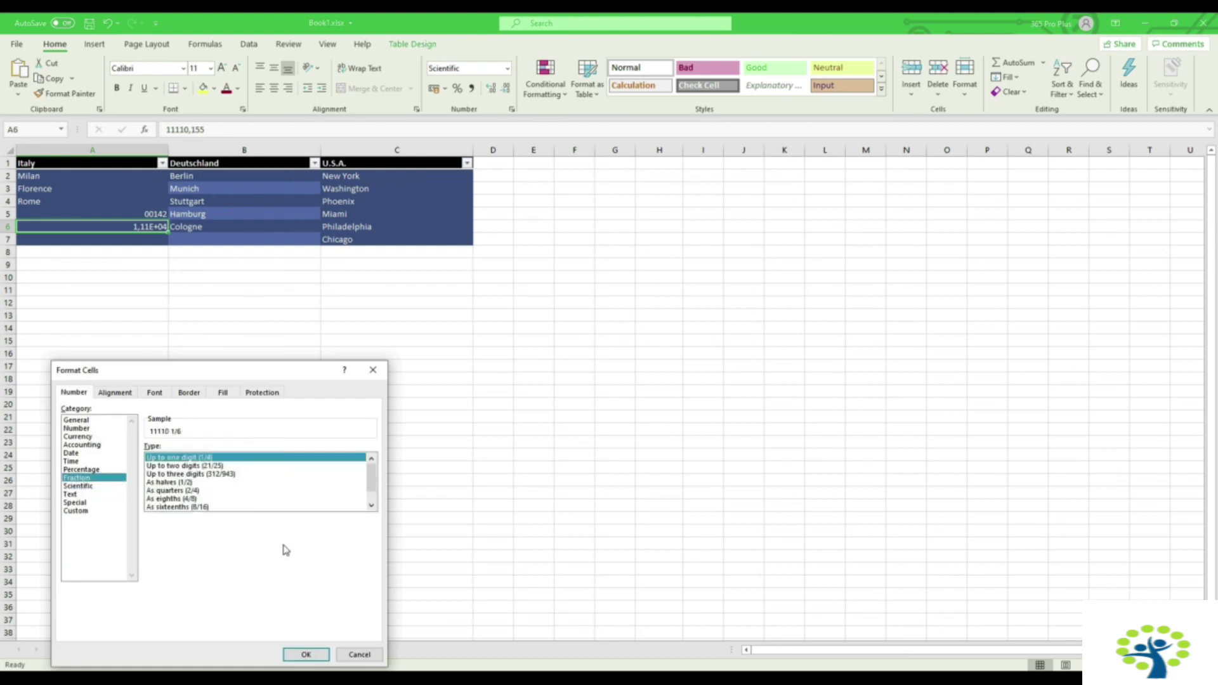
pyautogui.click(311, 655)
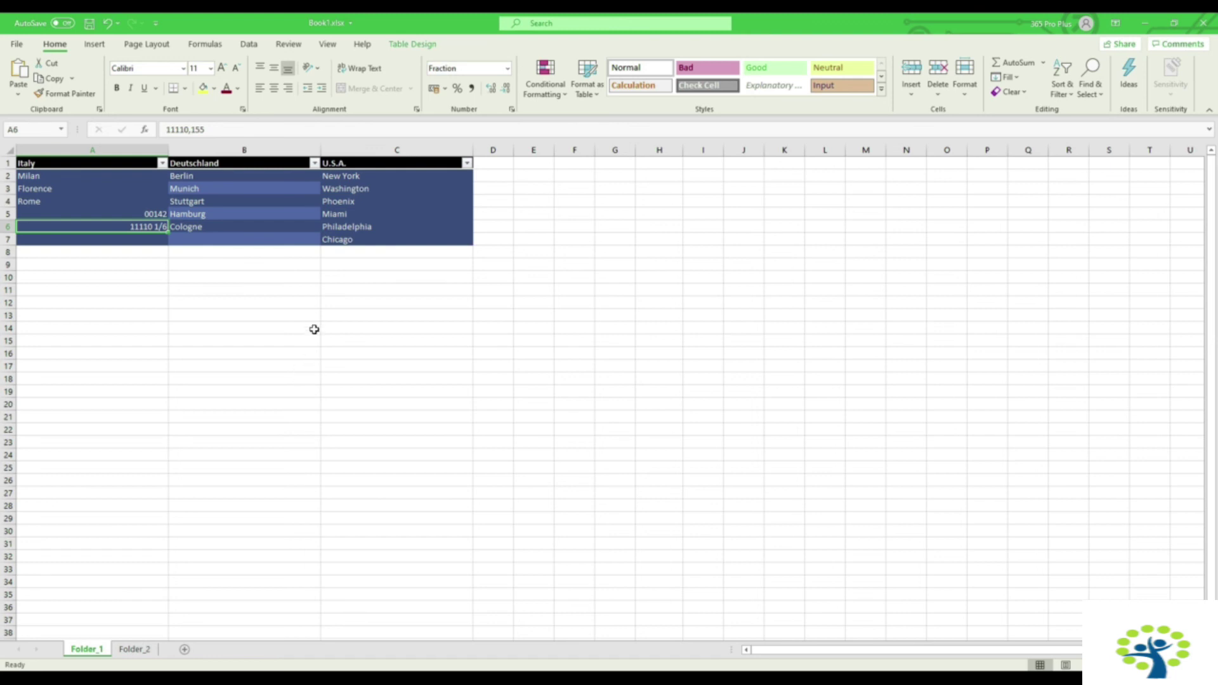
pyautogui.click(511, 70)
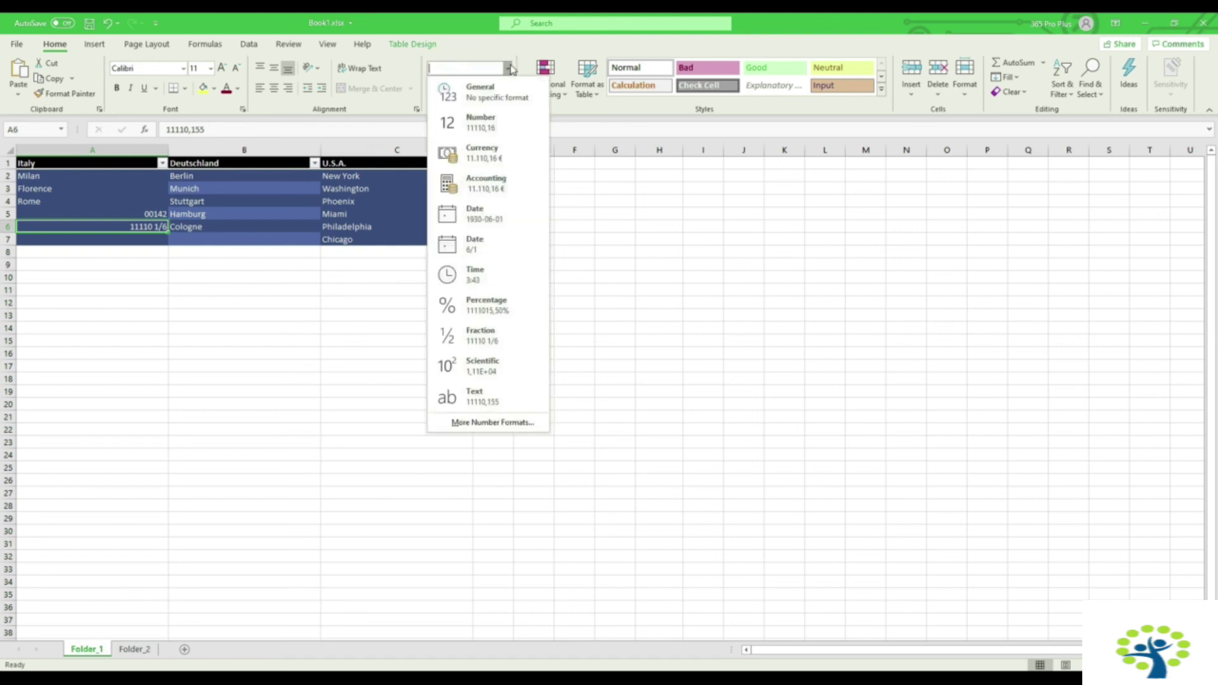
pyautogui.click(493, 124)
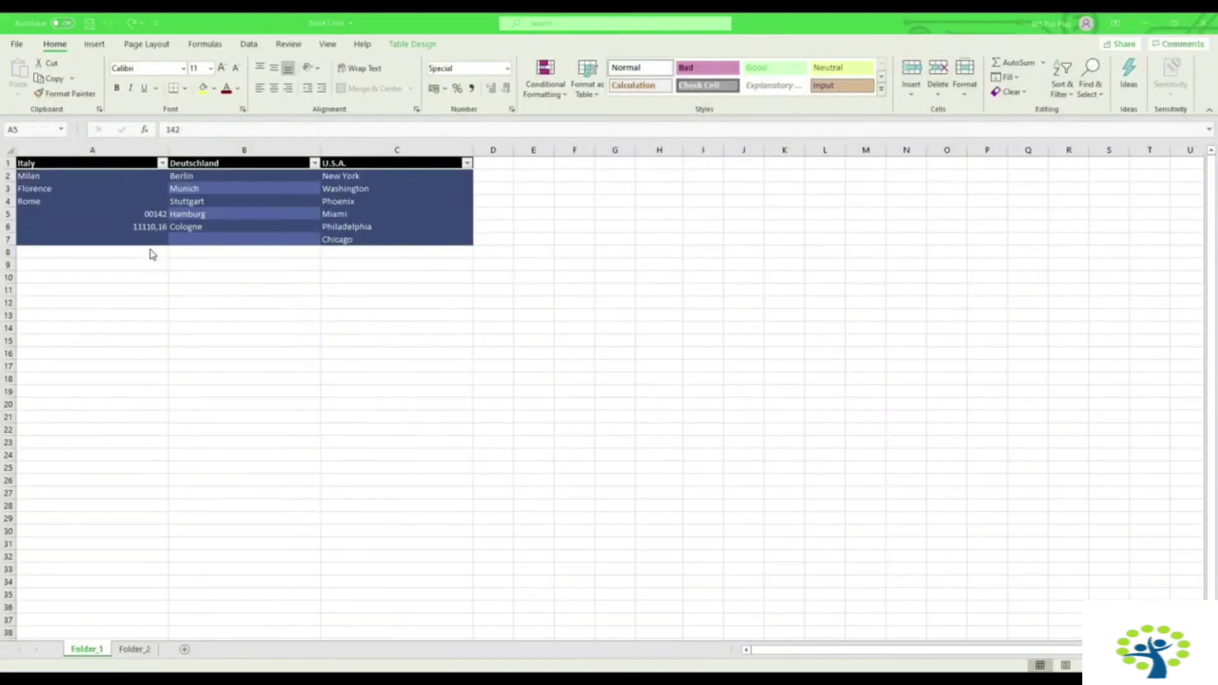
# Step: Format cell A5 as Currency with 2 decimal places and the $ English (United States) symbol, and check the stored values in A6 and A5
pyautogui.click(158, 216)
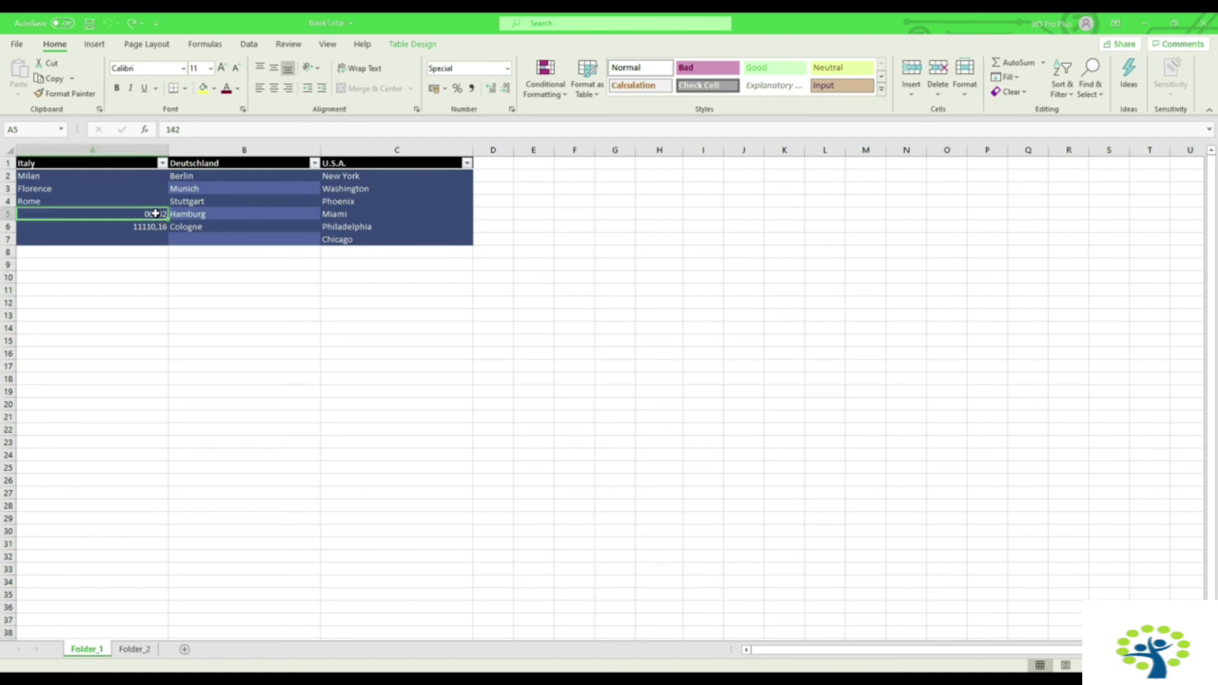
pyautogui.rightClick(156, 213)
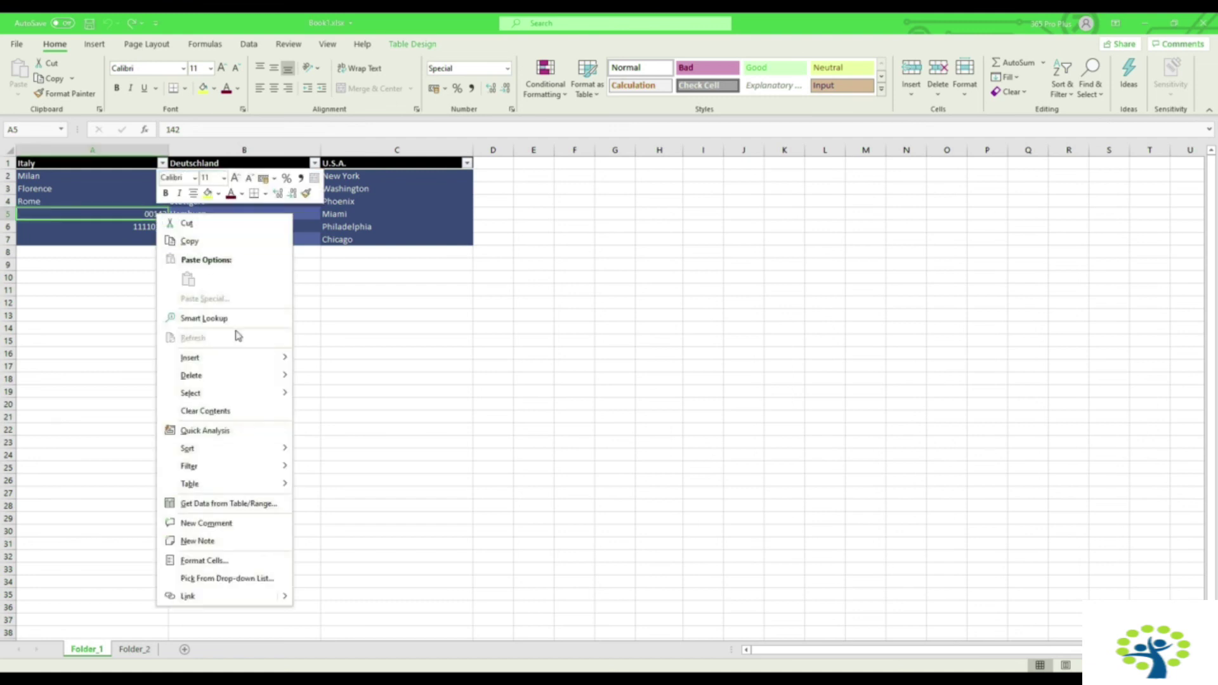
pyautogui.click(212, 563)
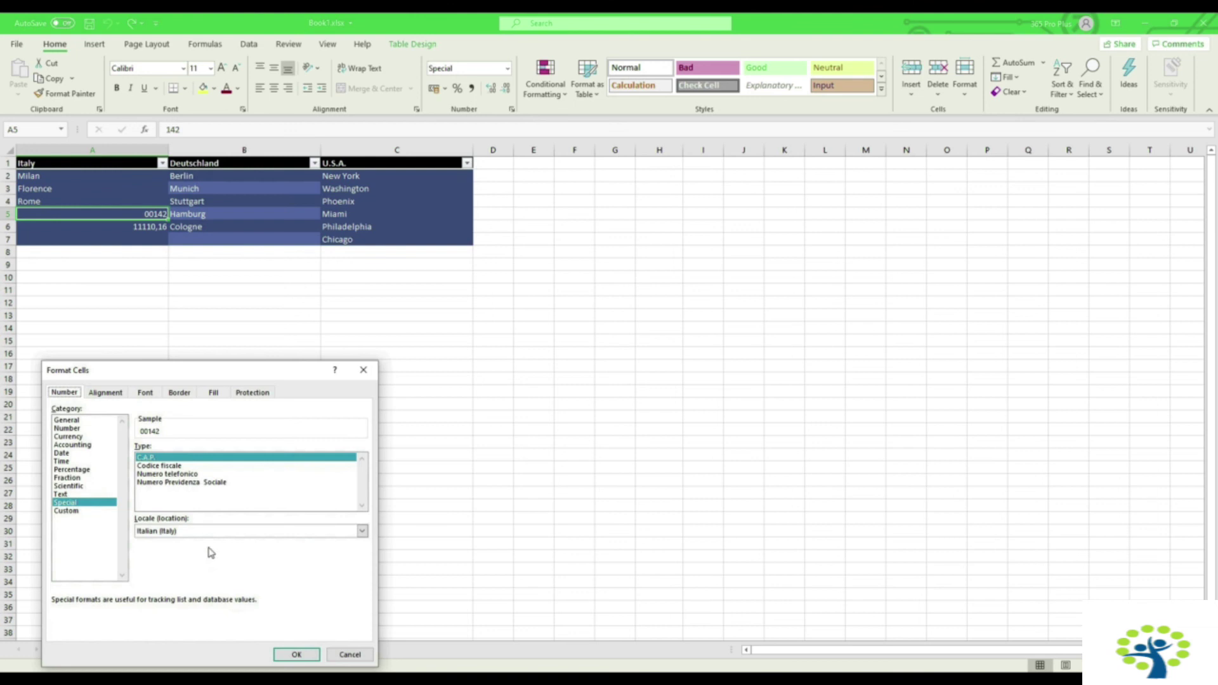
pyautogui.click(82, 437)
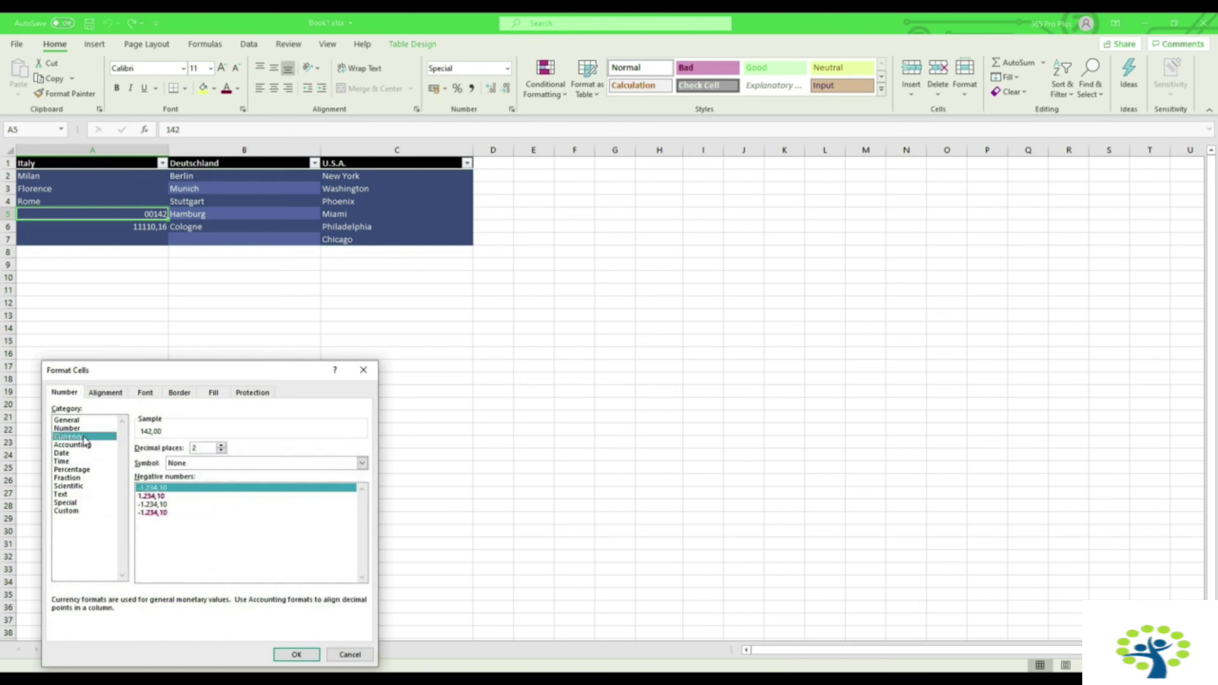
pyautogui.click(192, 464)
pyautogui.scroll(-6, 229, 512)
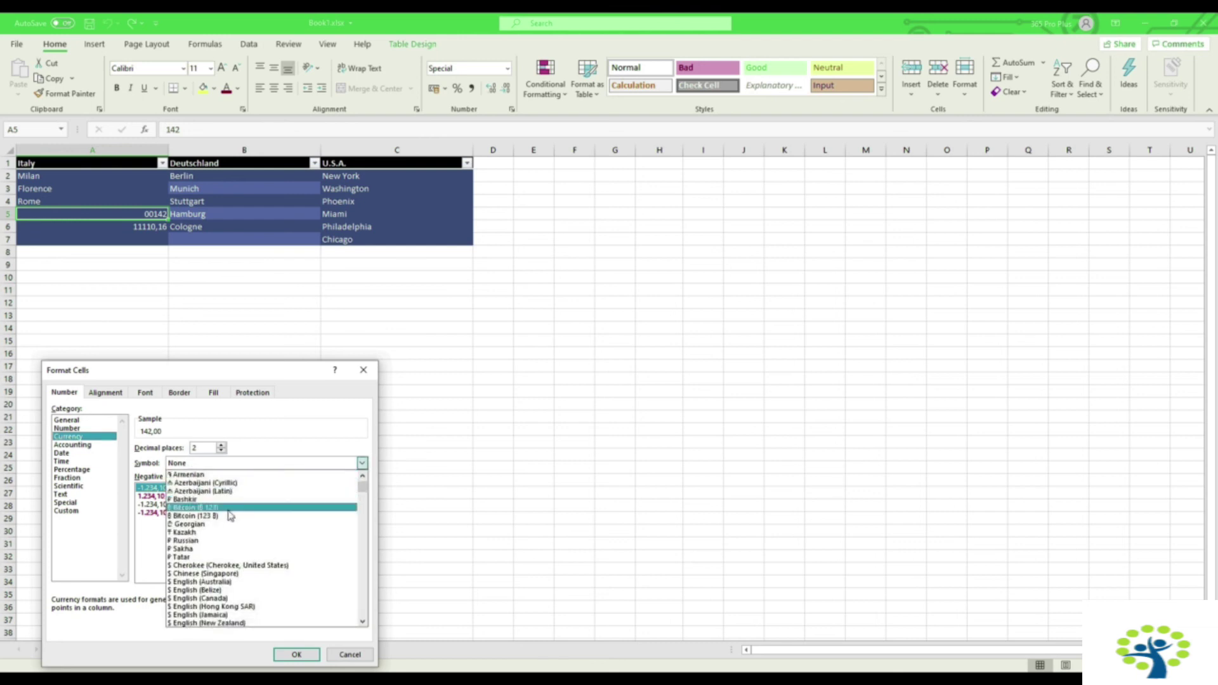
pyautogui.scroll(-2, 238, 517)
pyautogui.scroll(-1, 245, 517)
pyautogui.click(210, 601)
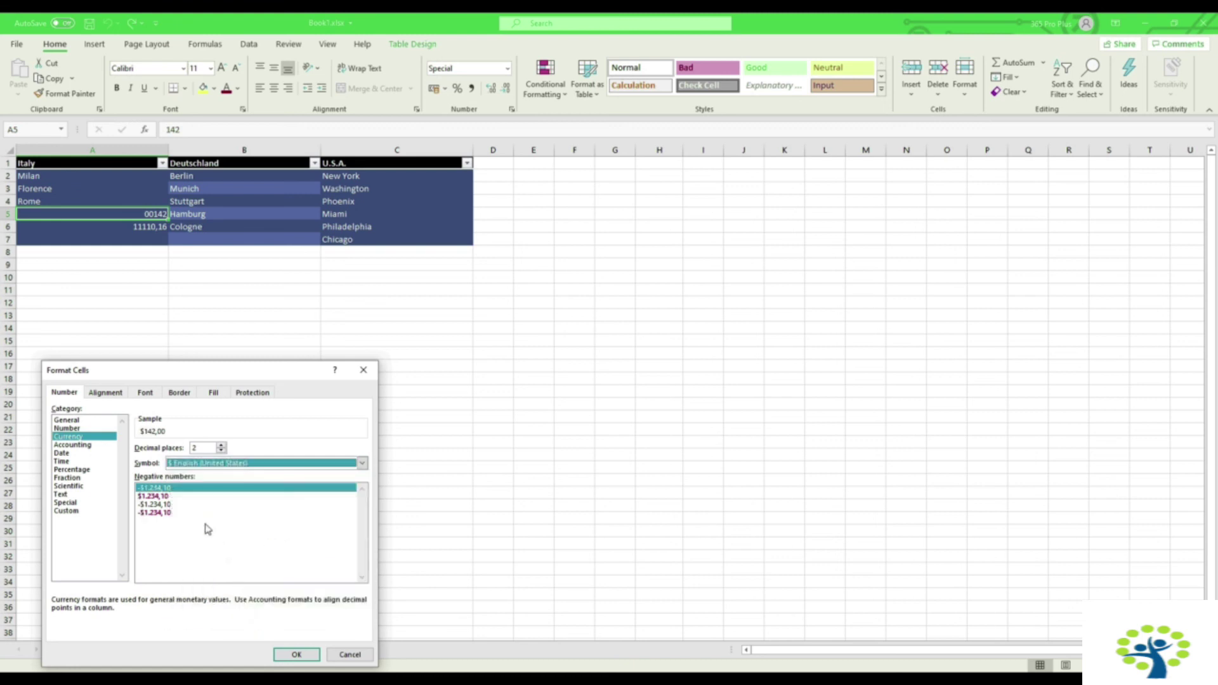
pyautogui.click(296, 655)
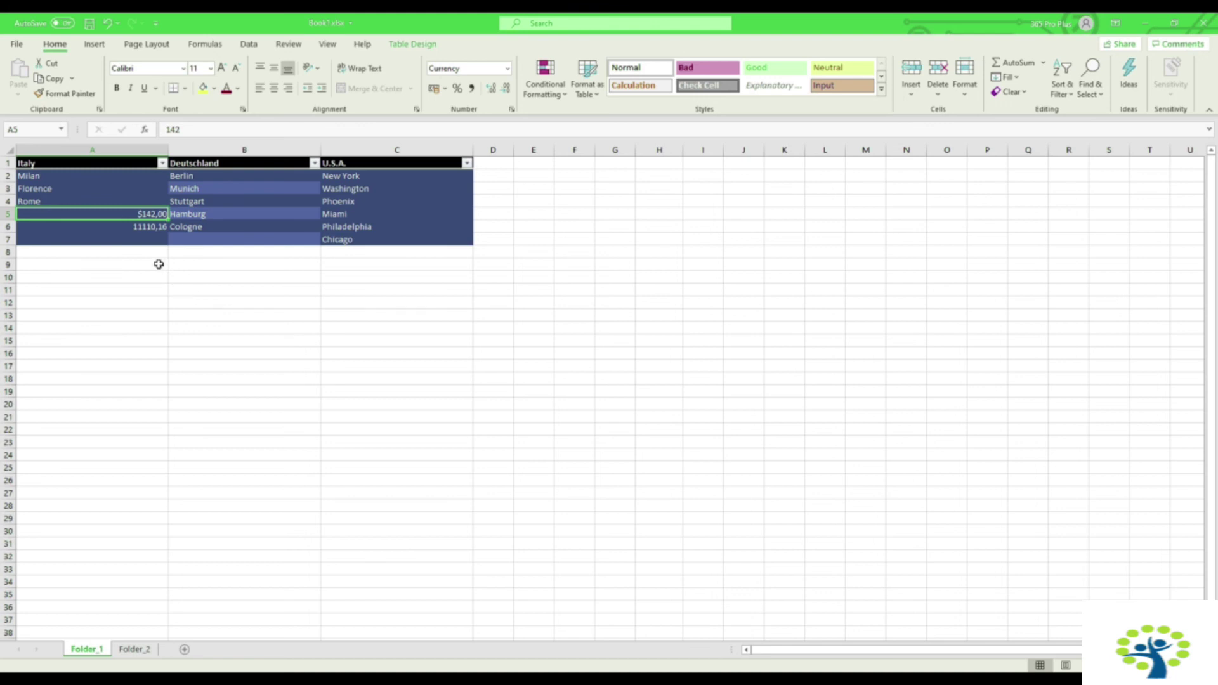
pyautogui.click(157, 228)
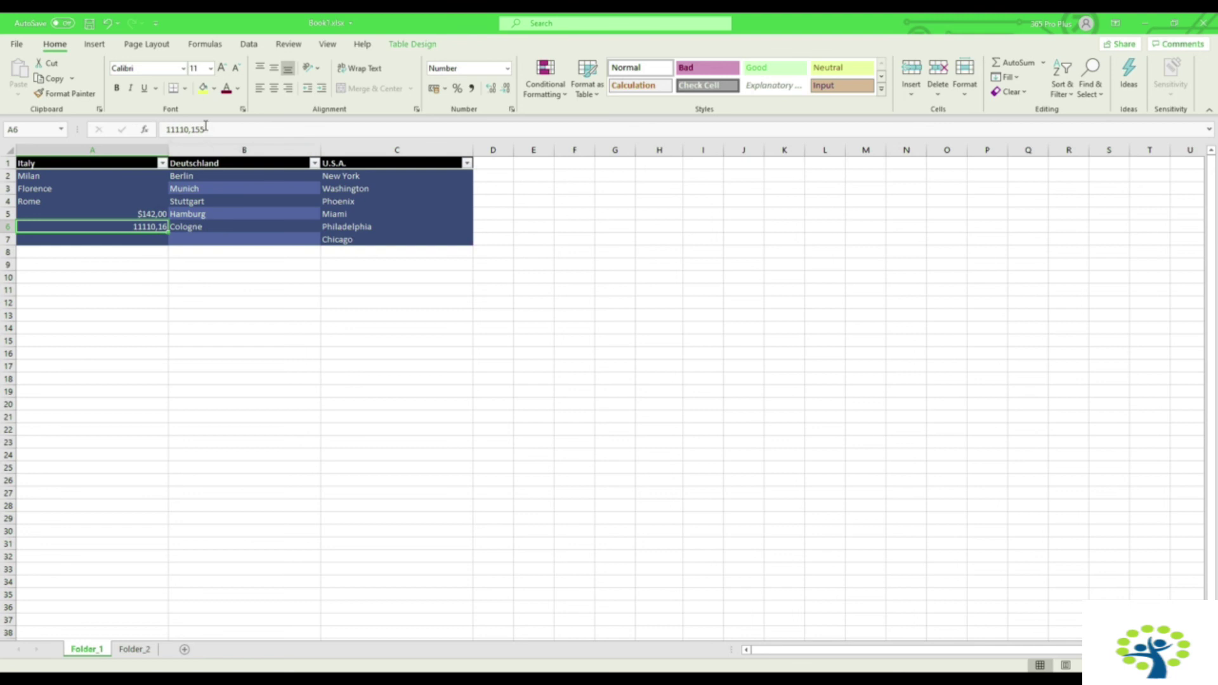
pyautogui.click(150, 215)
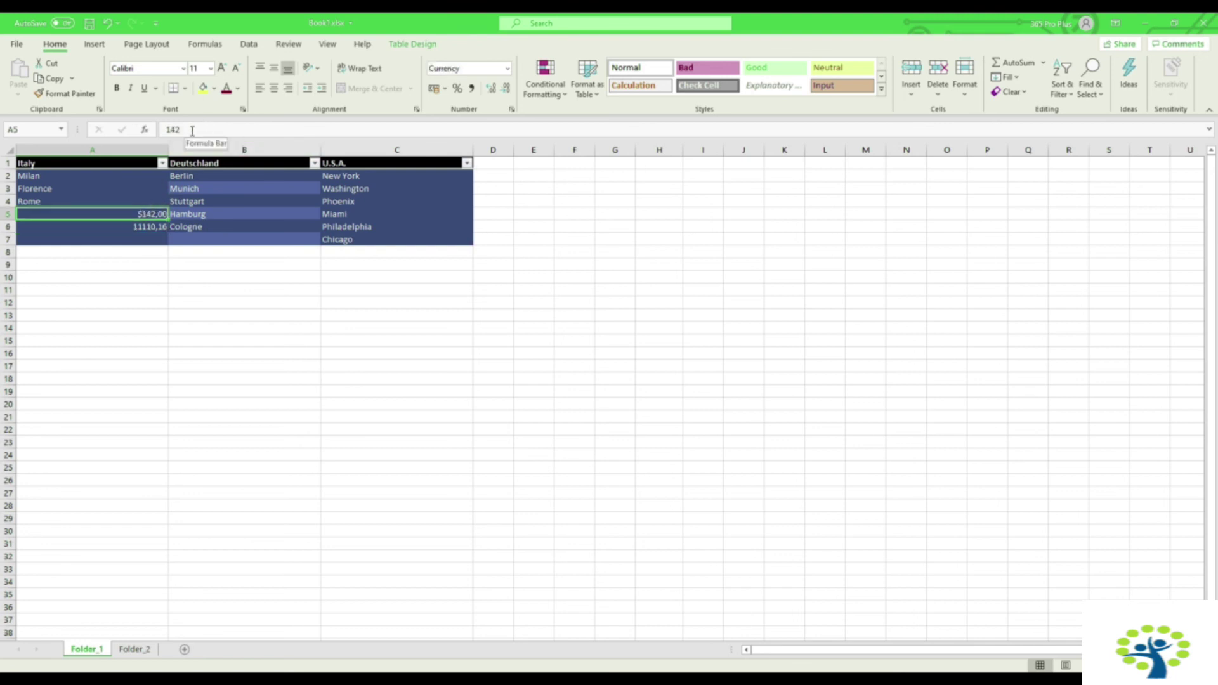
# Step: Format cells A5:A6 as Accounting with 2 decimal places and the $ English (United States) symbol, and compare the two cells
pyautogui.moveTo(149, 227); pyautogui.dragTo(150, 215)
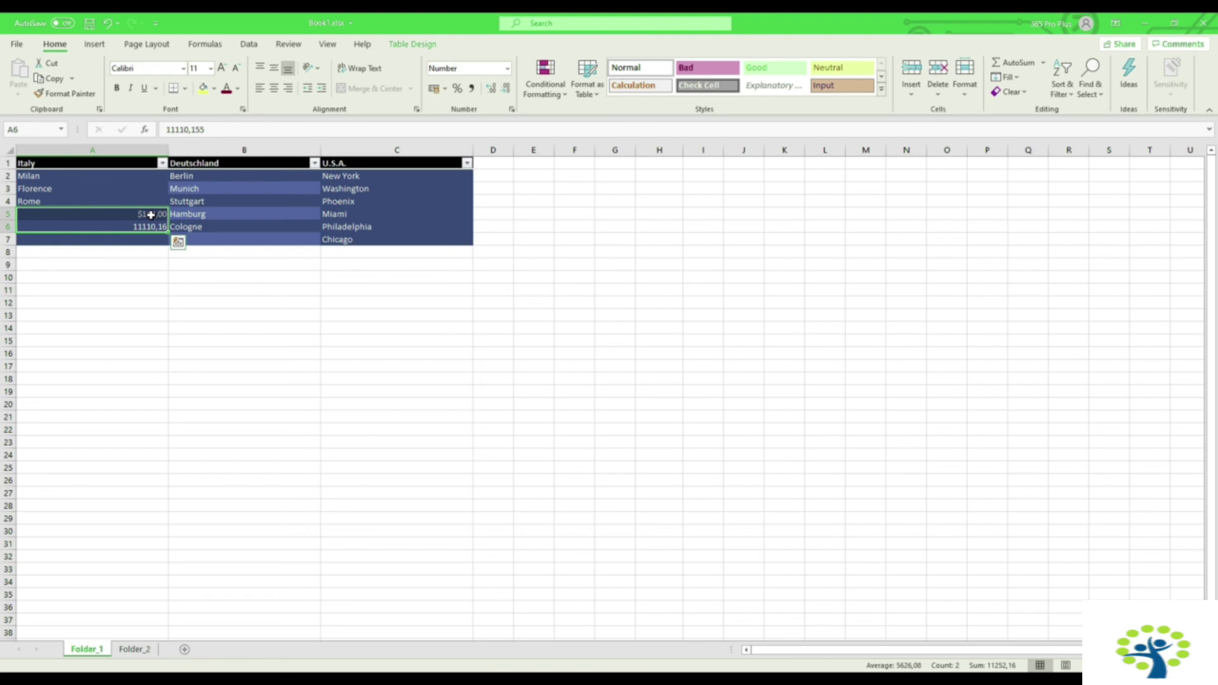
pyautogui.rightClick(150, 215)
pyautogui.moveTo(254, 382)
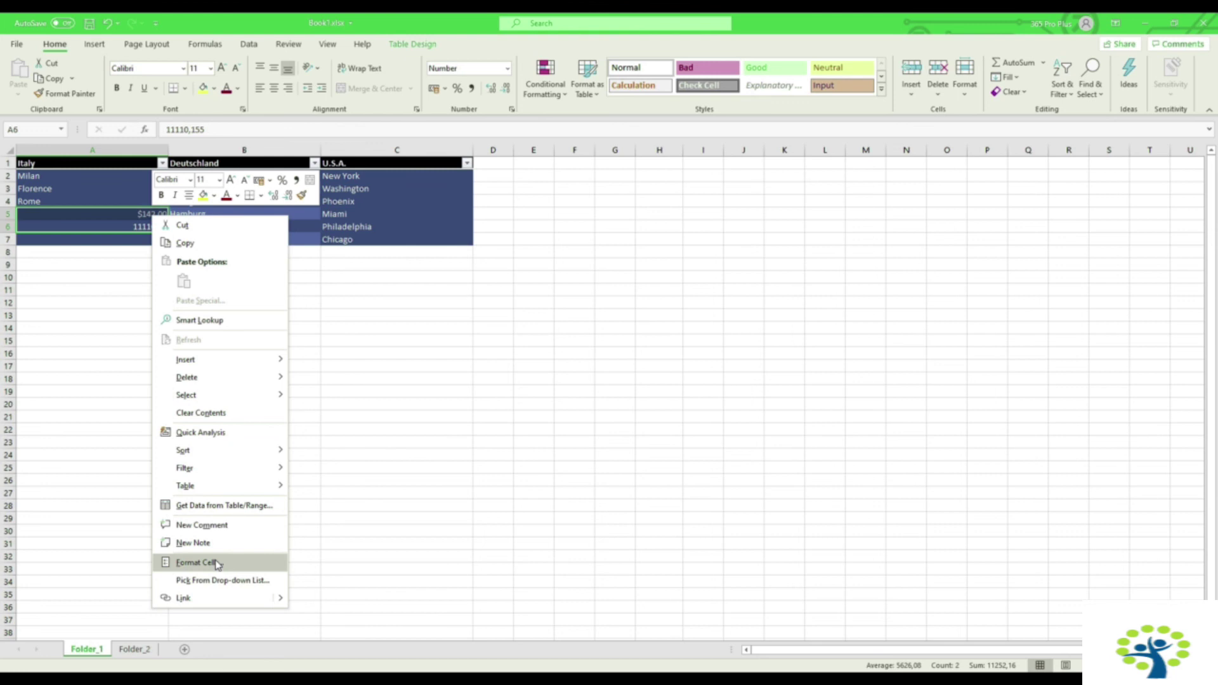
pyautogui.click(218, 564)
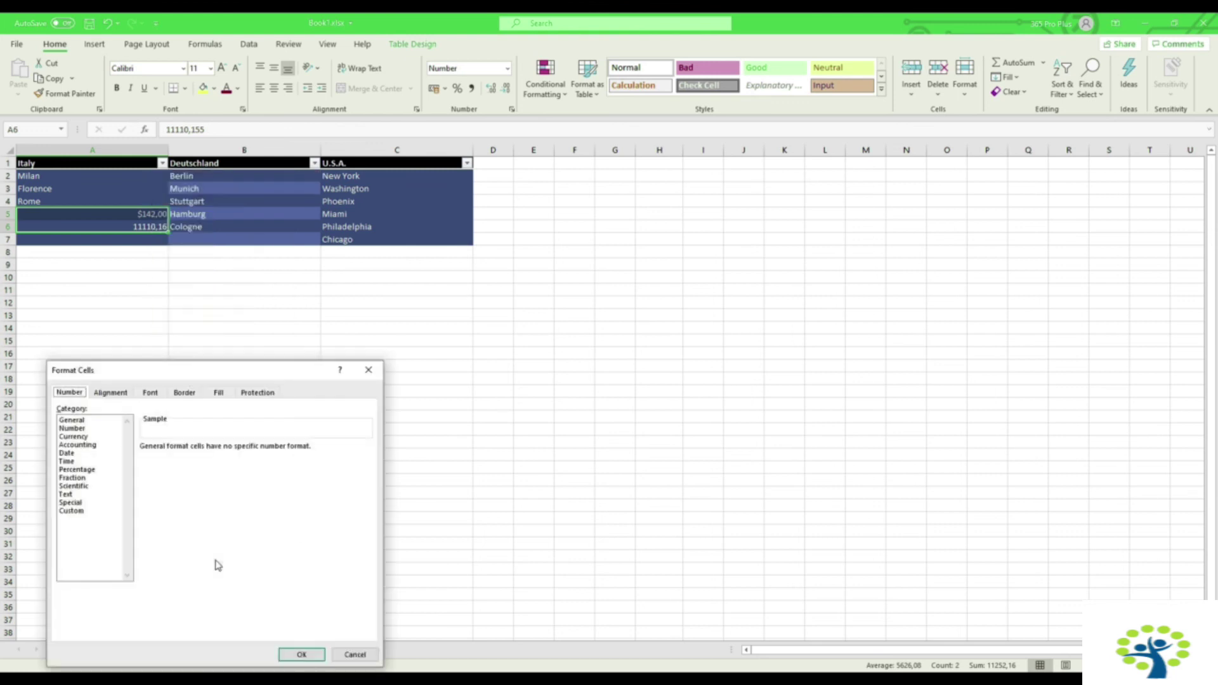
pyautogui.click(86, 446)
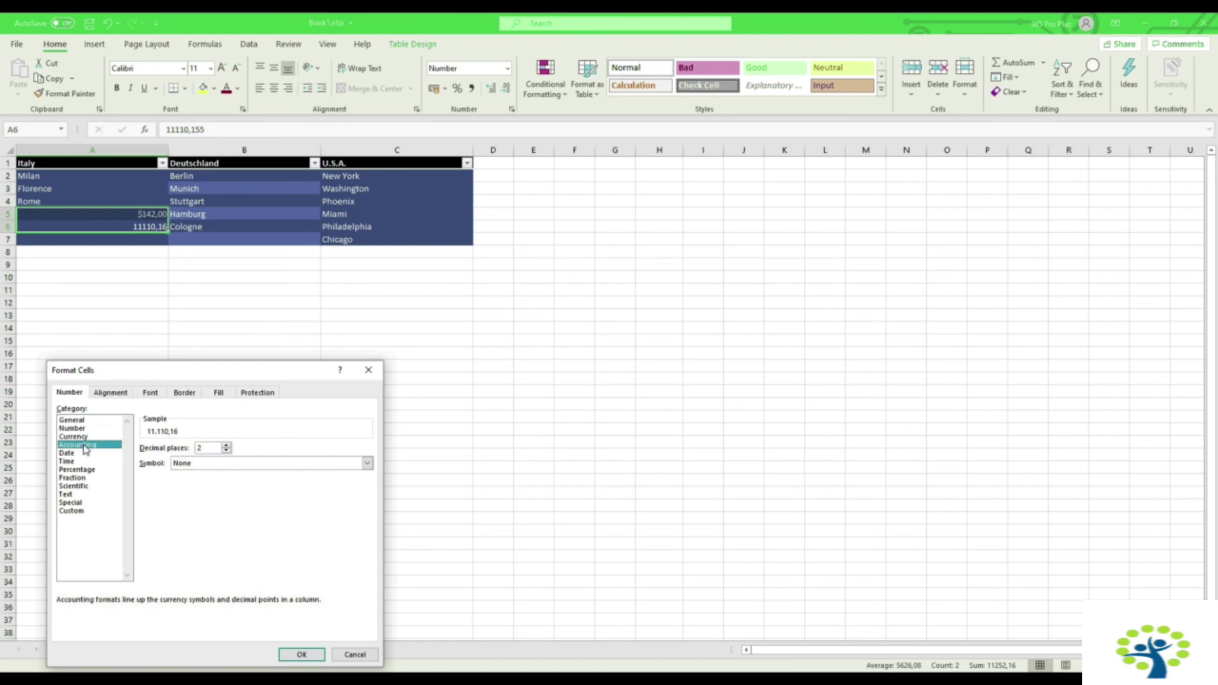
pyautogui.click(192, 468)
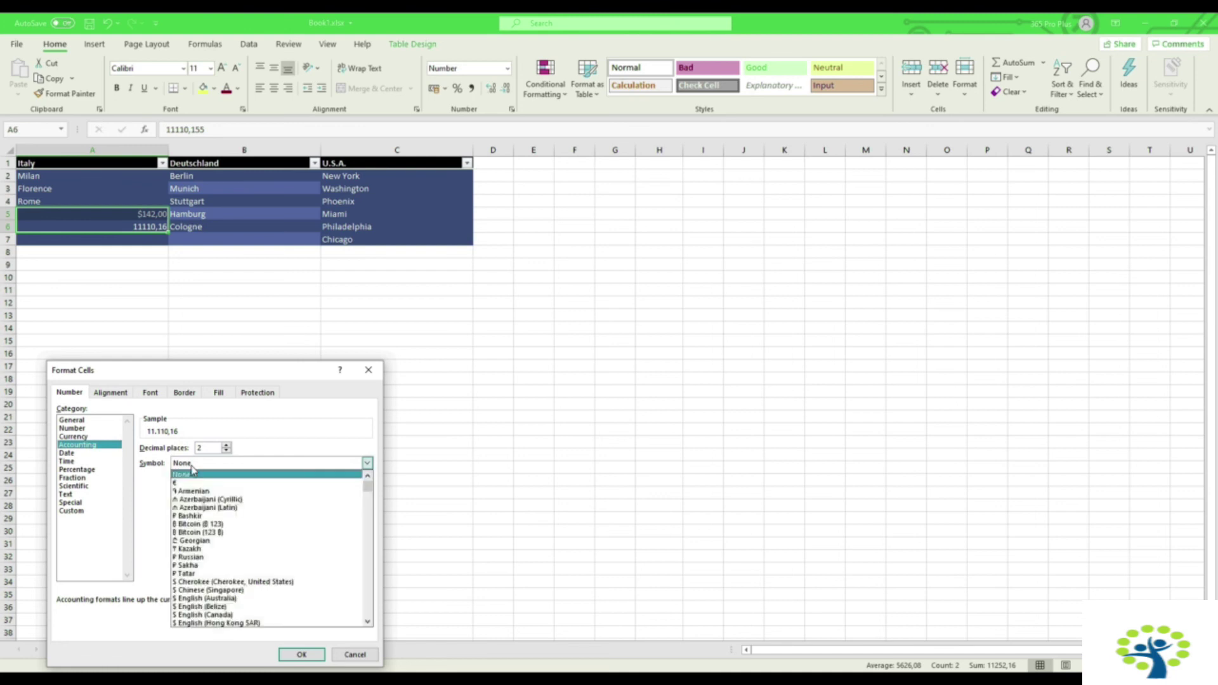
pyautogui.scroll(-2, 278, 521)
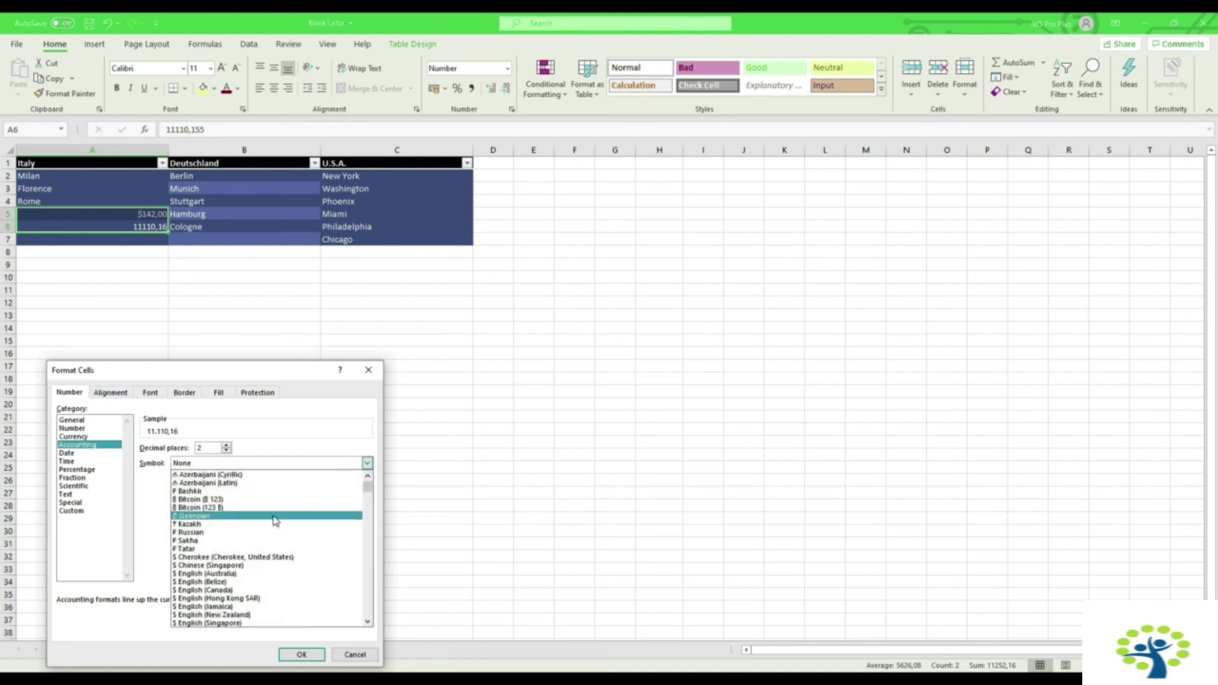
pyautogui.click(263, 608)
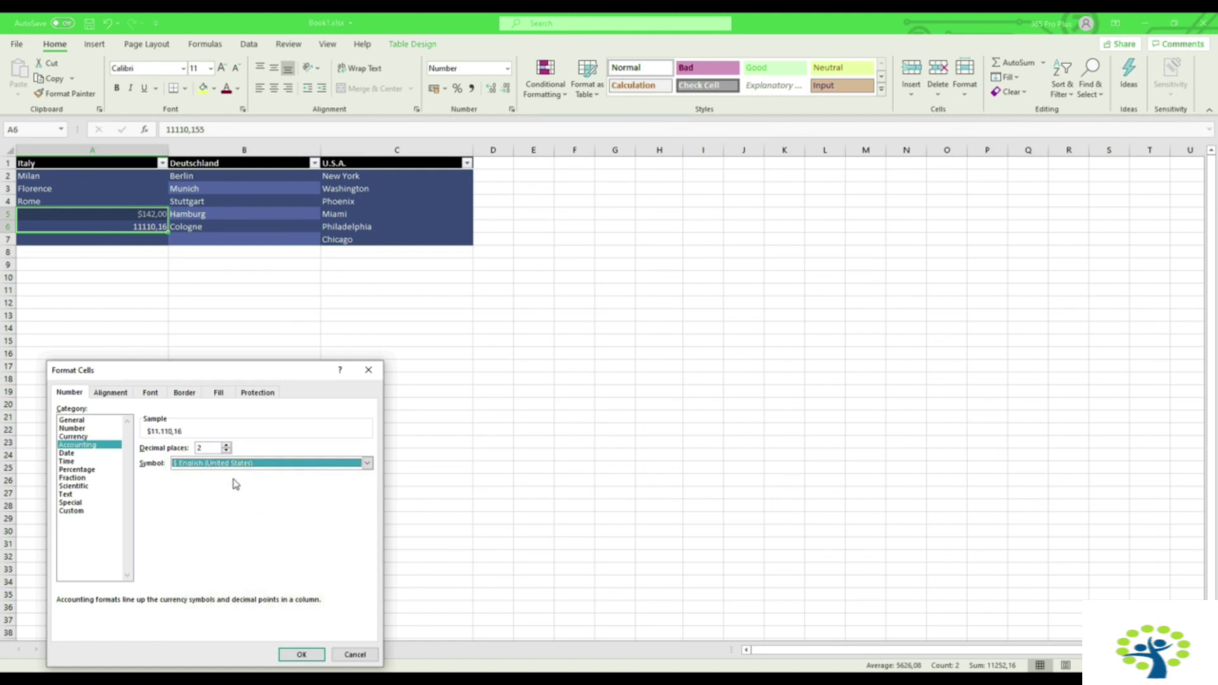
pyautogui.click(299, 655)
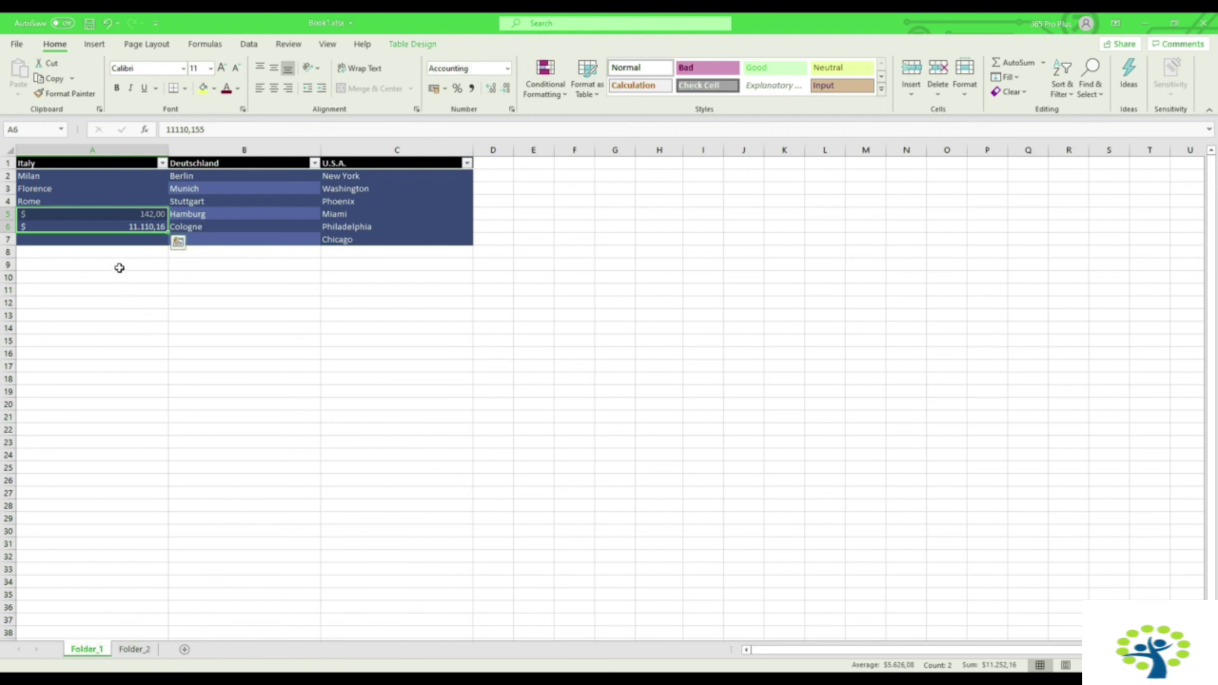
pyautogui.click(113, 216)
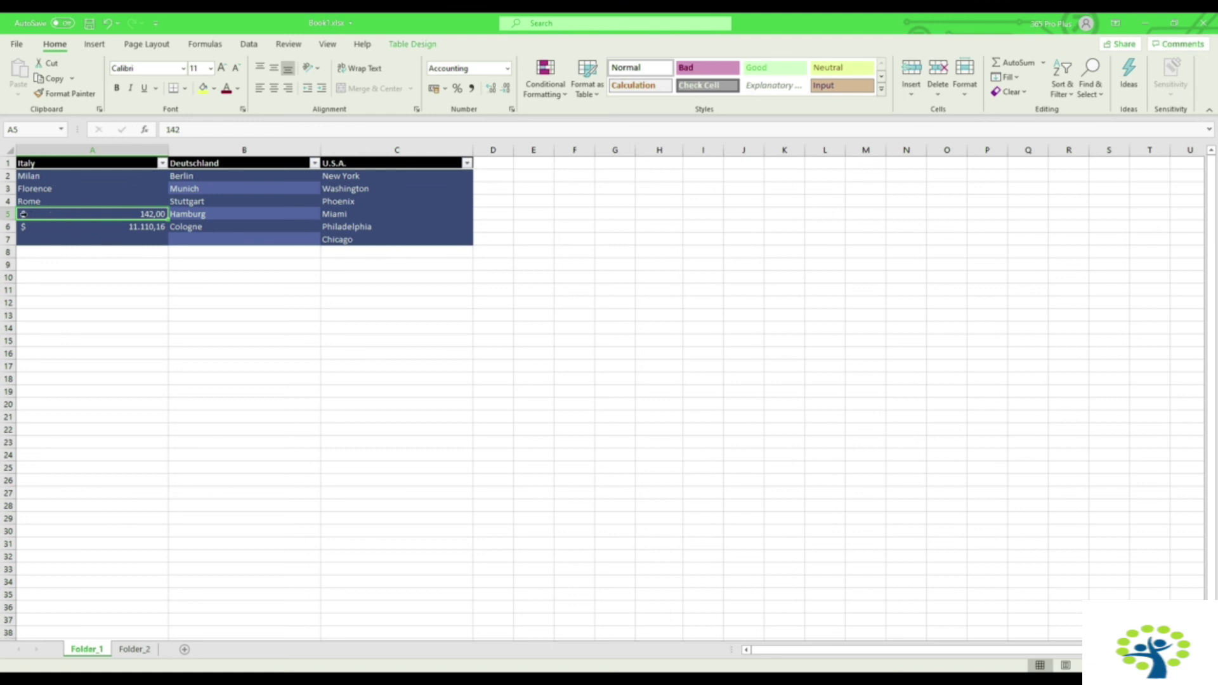
pyautogui.click(71, 230)
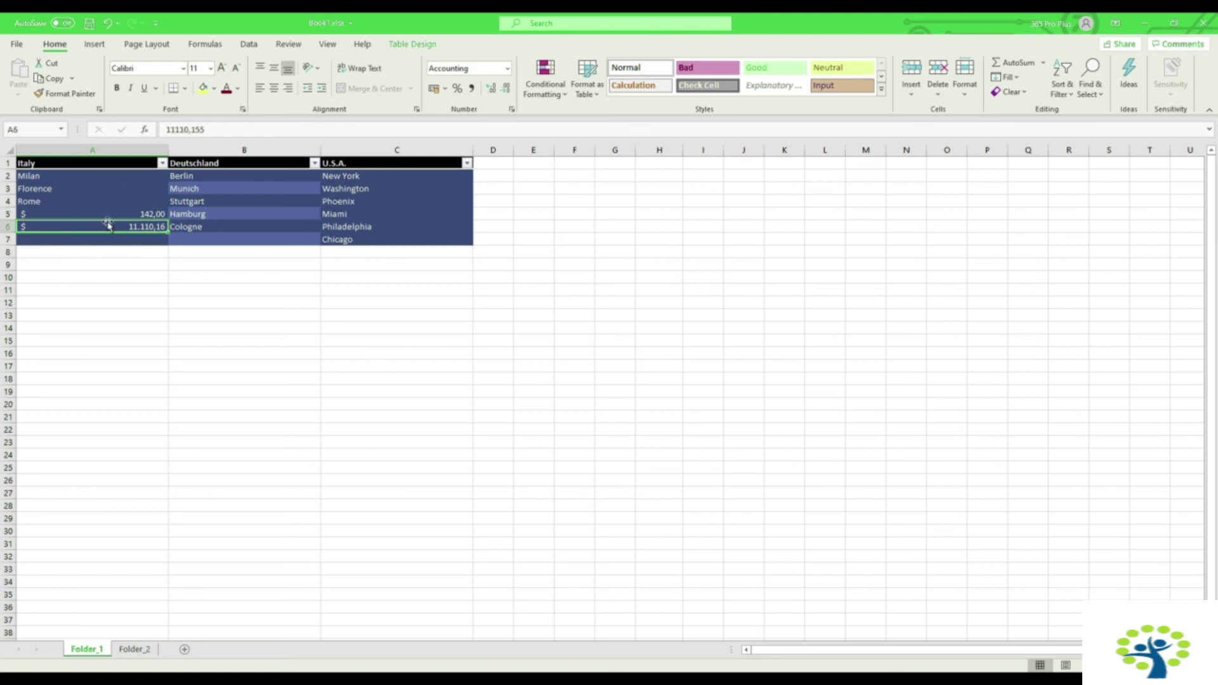
pyautogui.click(139, 214)
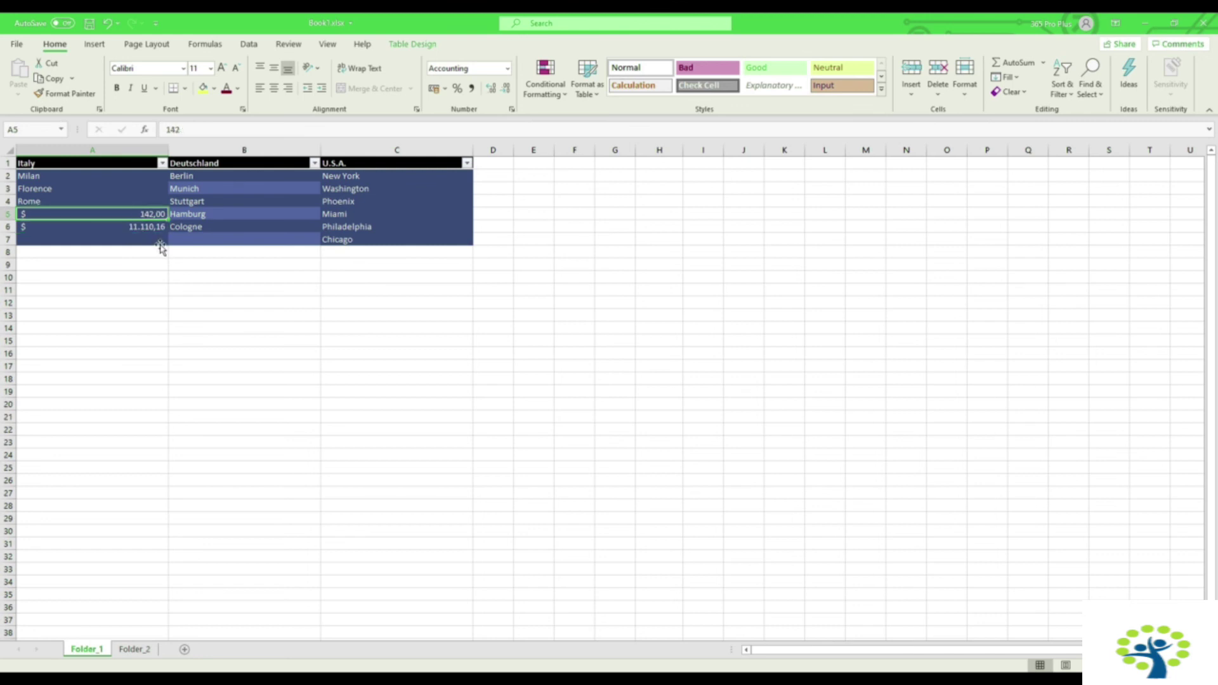
pyautogui.click(160, 230)
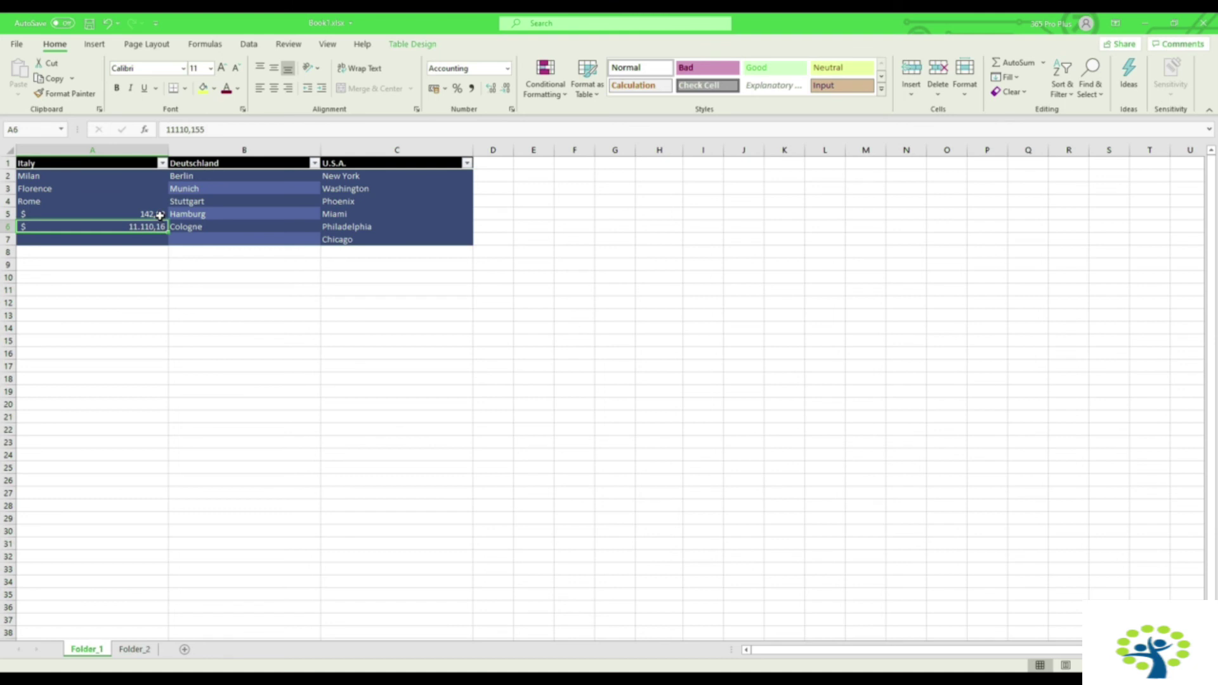
pyautogui.click(158, 215)
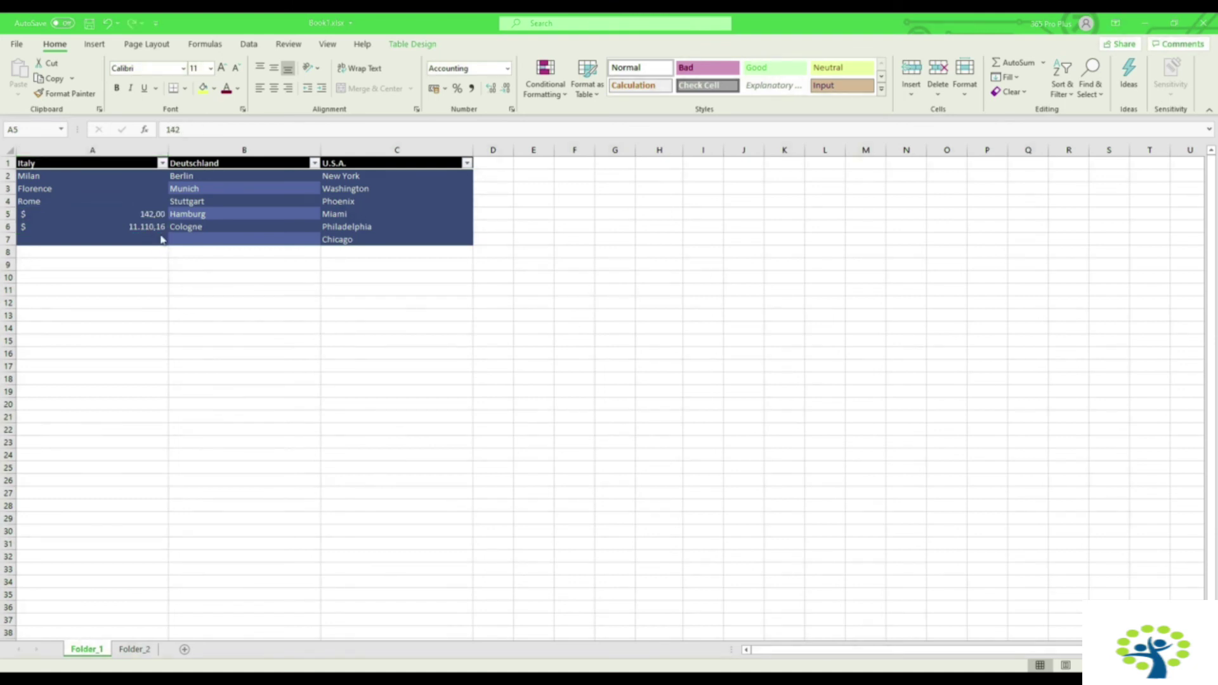
# Step: Format cell A5 as Currency with 2 decimal places and the $ English (United States) symbol
pyautogui.click(144, 214)
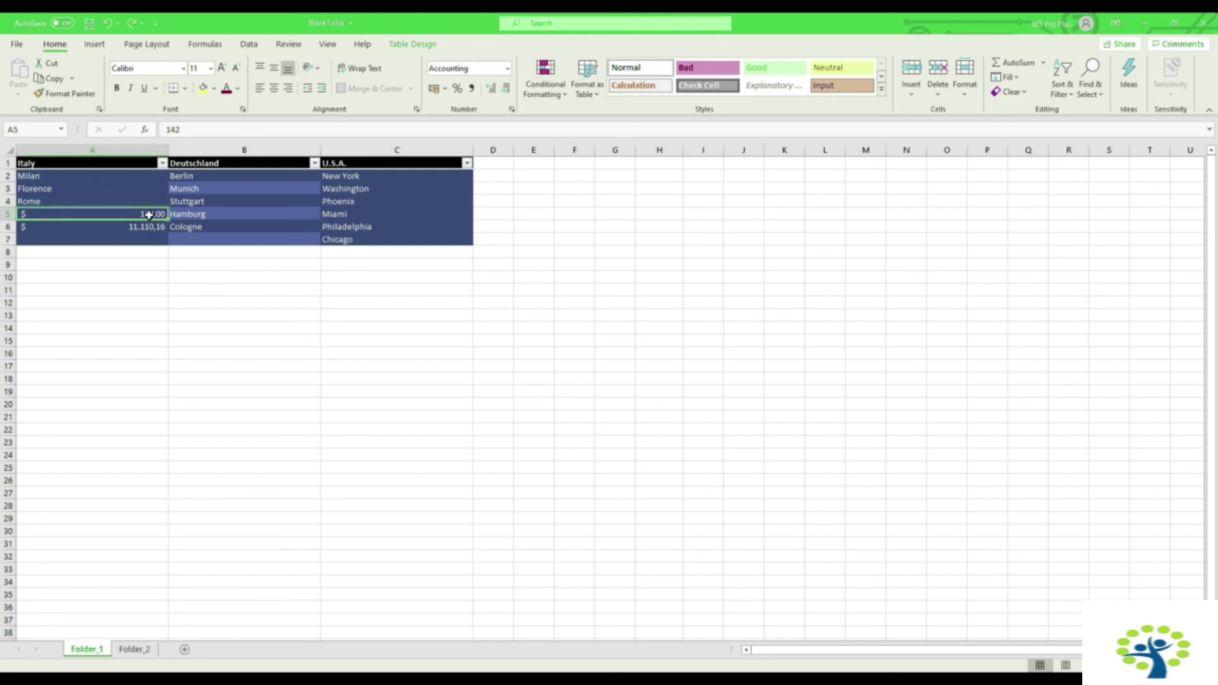
pyautogui.rightClick(148, 216)
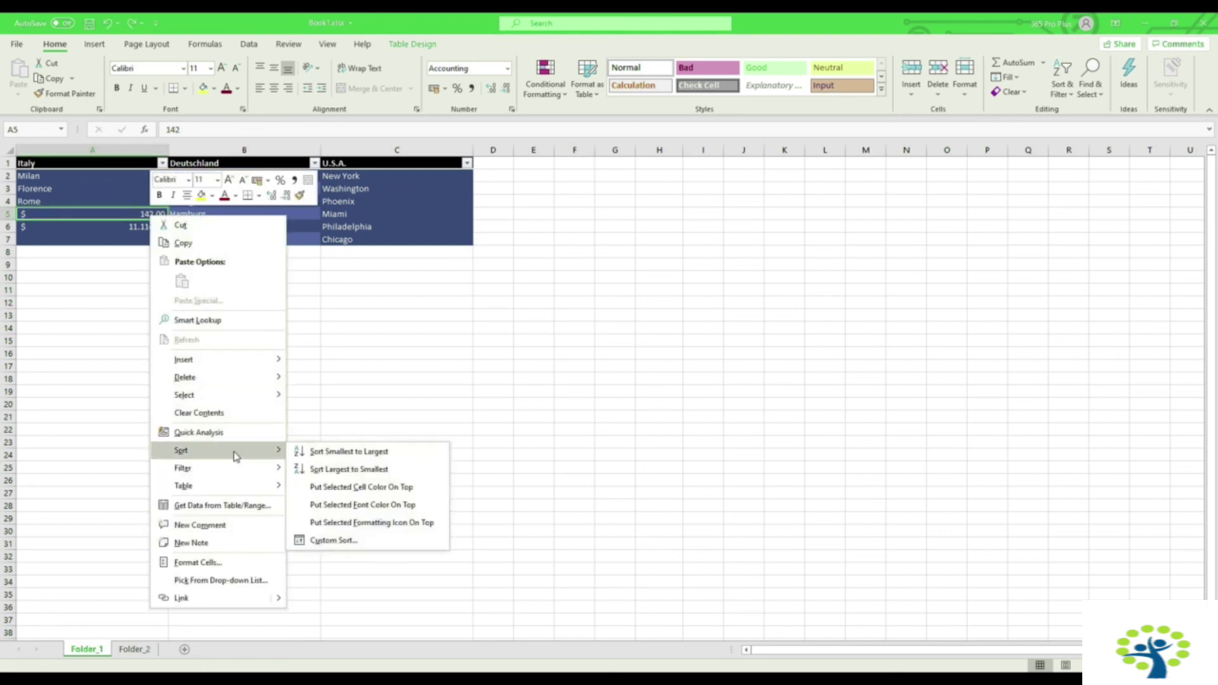
pyautogui.click(216, 563)
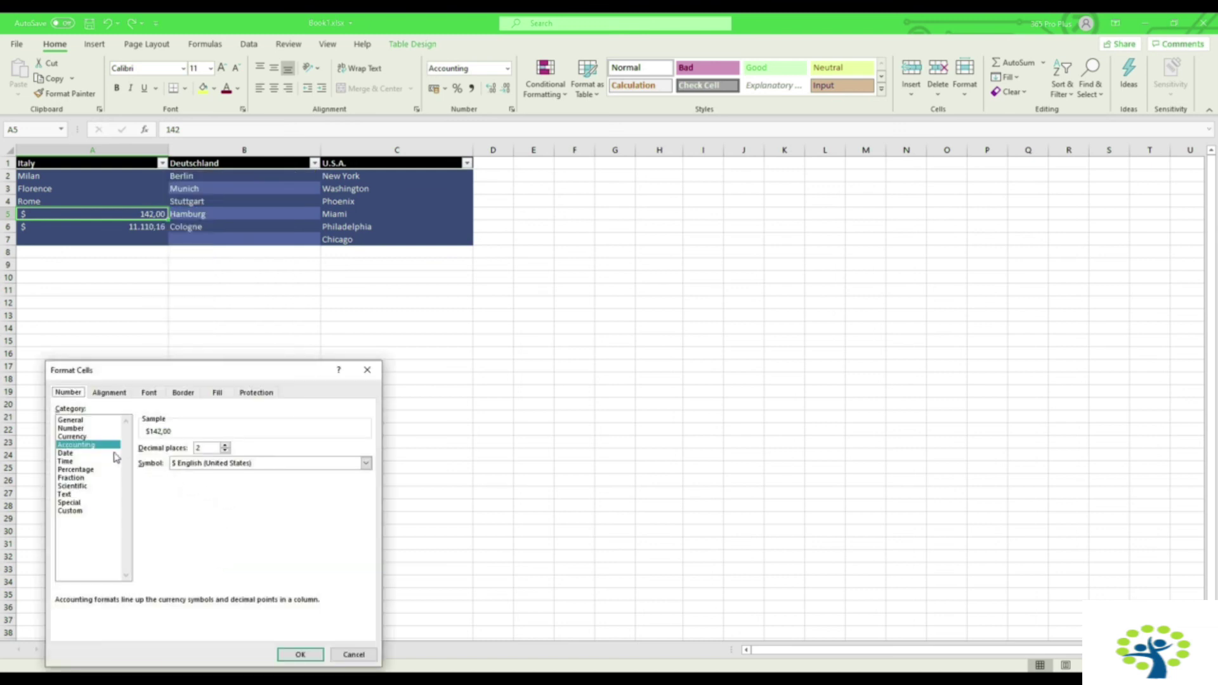
pyautogui.click(81, 437)
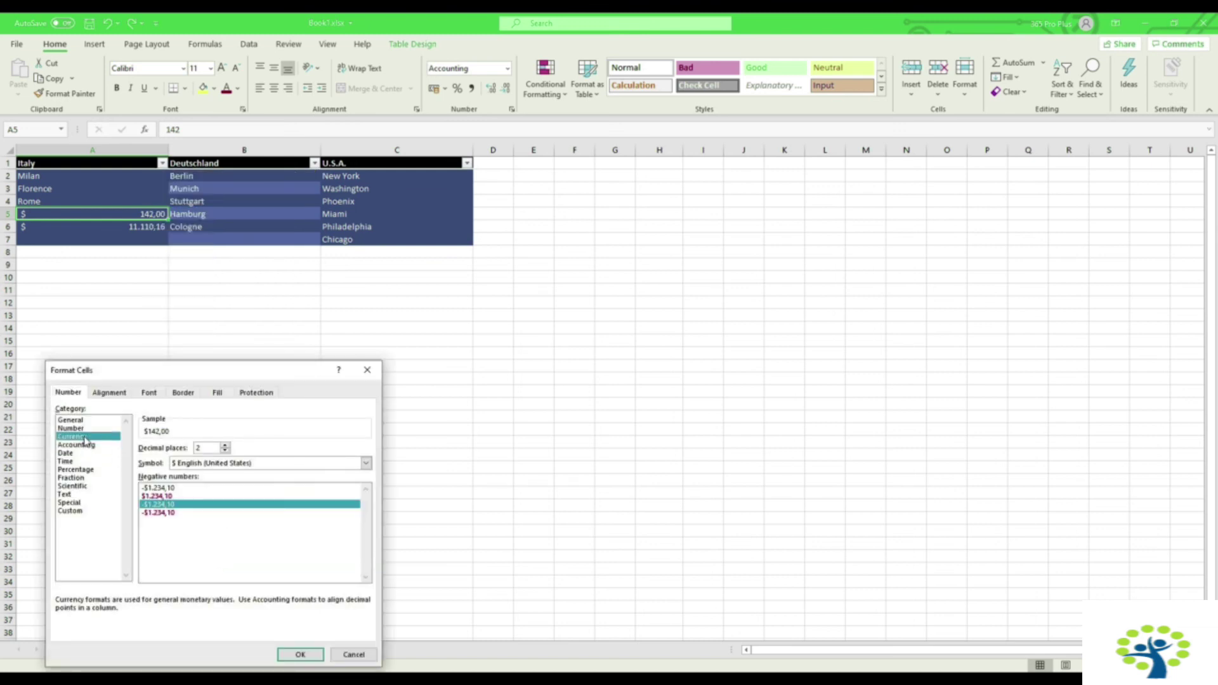
pyautogui.click(300, 654)
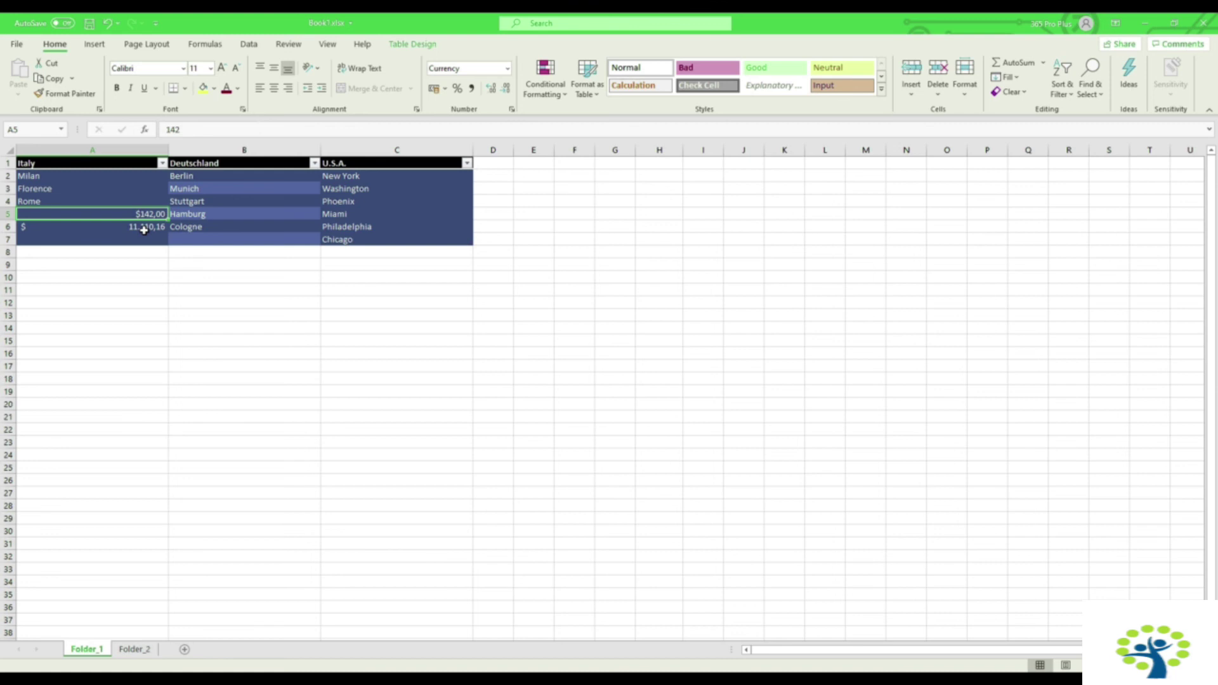
# Step: Apply the Accounting format with 2 decimal places and the $ English (United States) symbol to both A5 and A6 again
pyautogui.moveTo(144, 230); pyautogui.dragTo(146, 216)
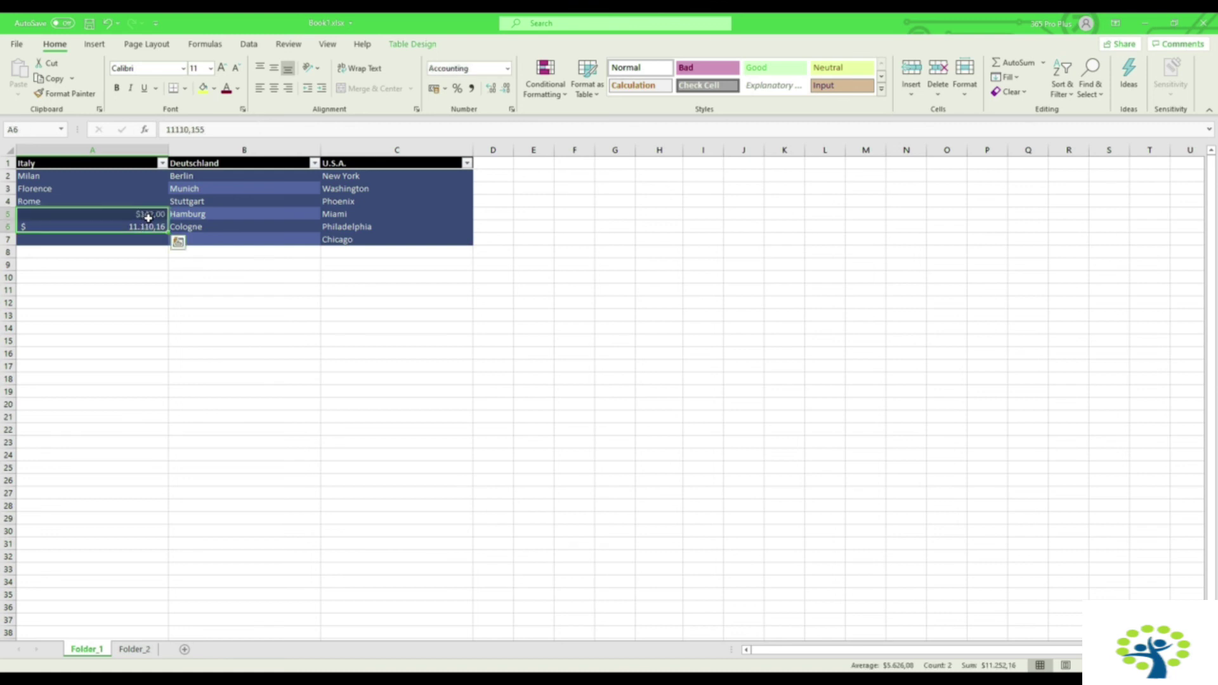
pyautogui.rightClick(148, 218)
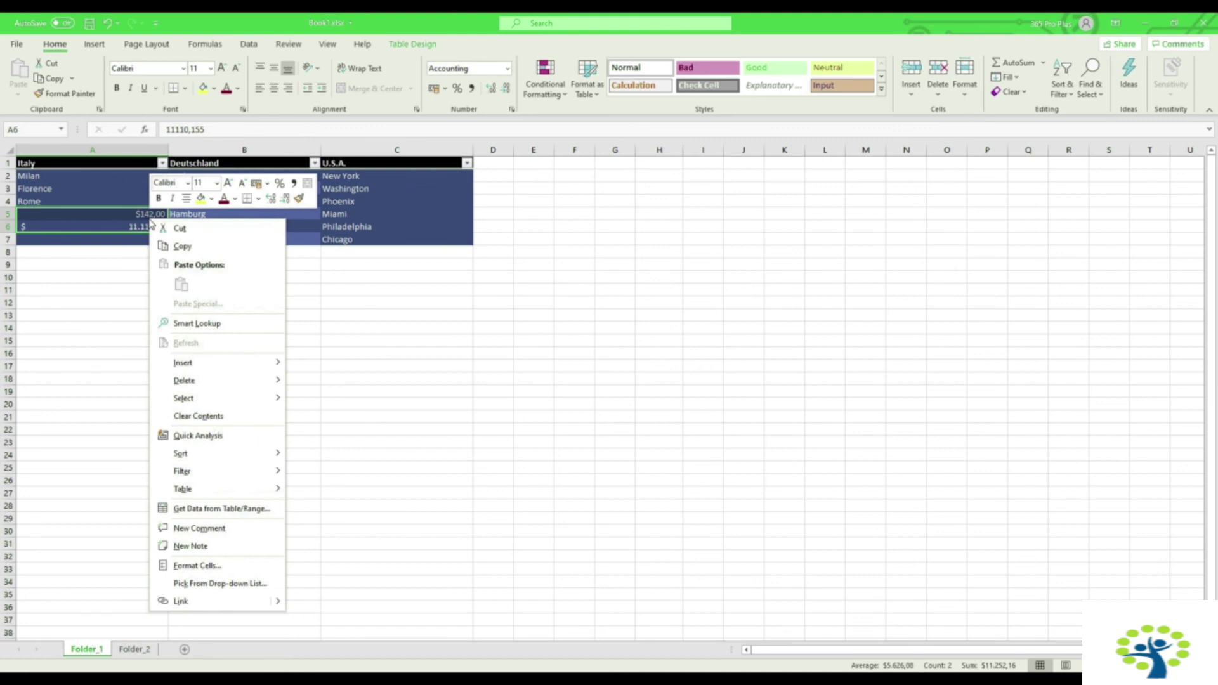
pyautogui.click(220, 561)
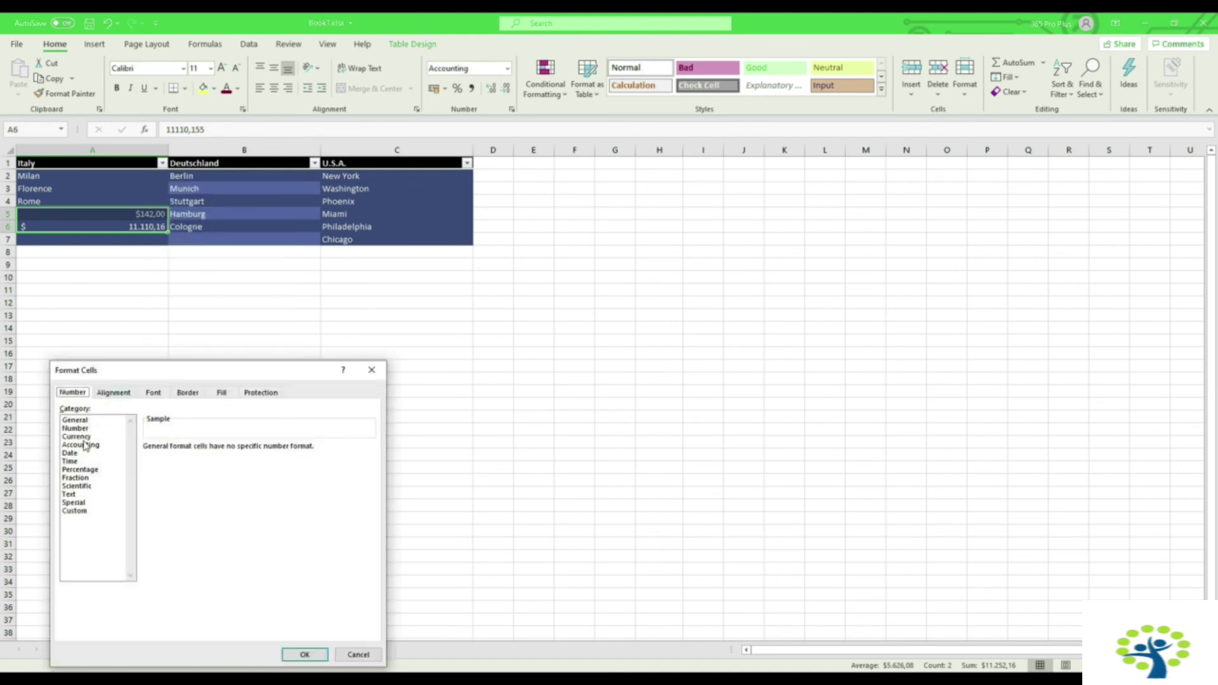
pyautogui.click(82, 445)
pyautogui.click(197, 464)
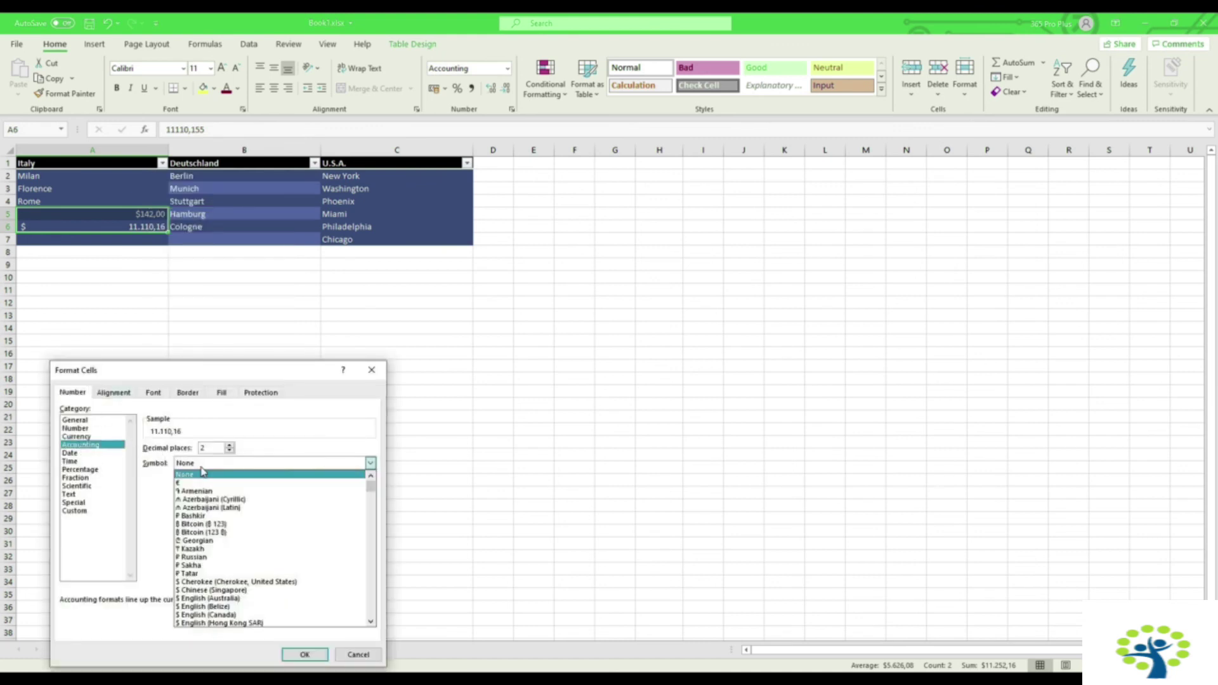
pyautogui.scroll(-3, 240, 548)
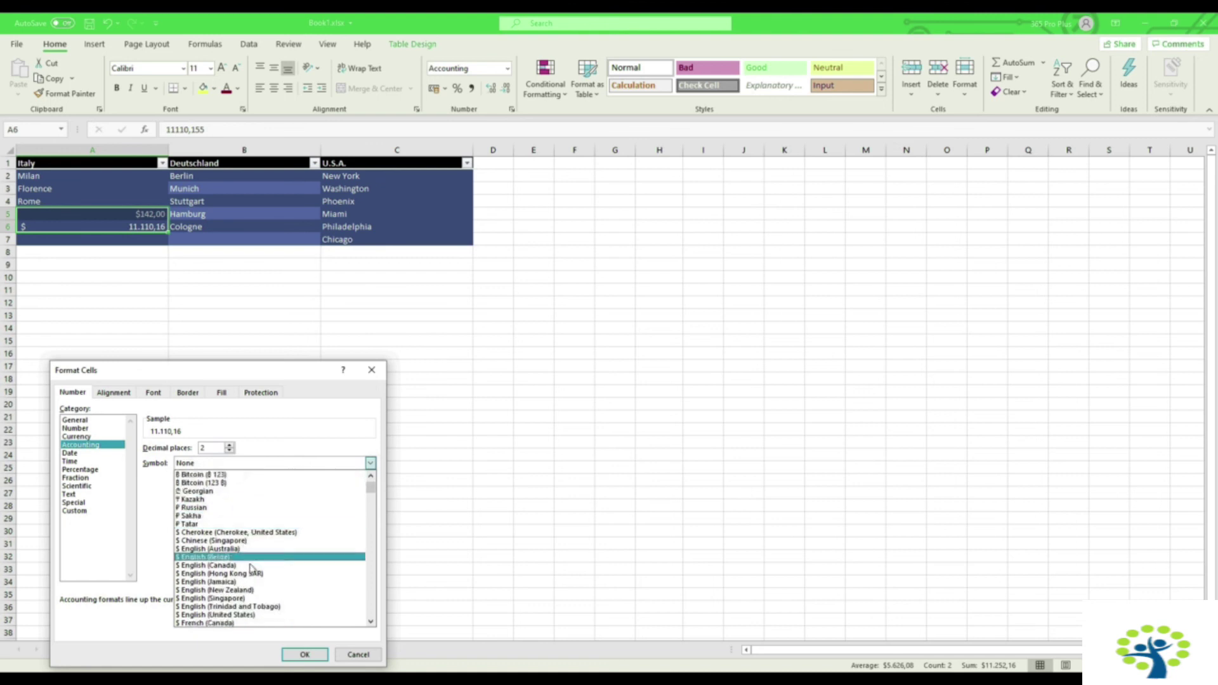
pyautogui.click(244, 614)
pyautogui.click(304, 655)
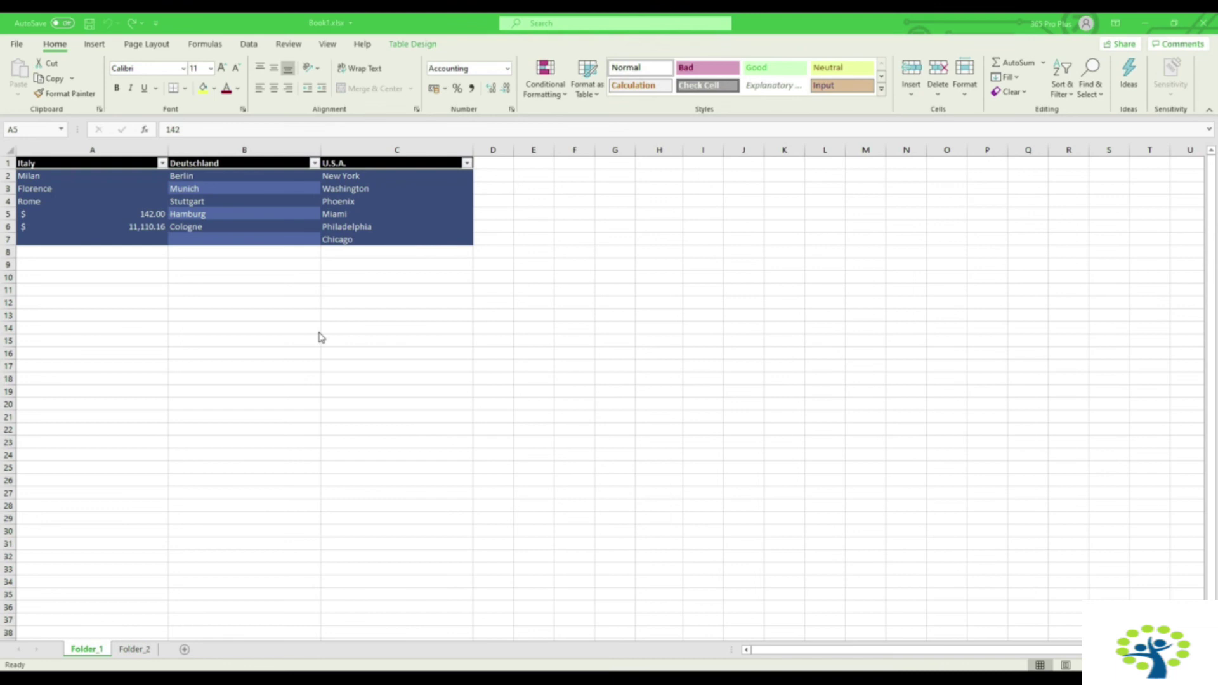
# Step: Preview the Time format for cell A5, and format the cell as a Date of type *3/14/2012 with the English (United States) locale
pyautogui.click(156, 216)
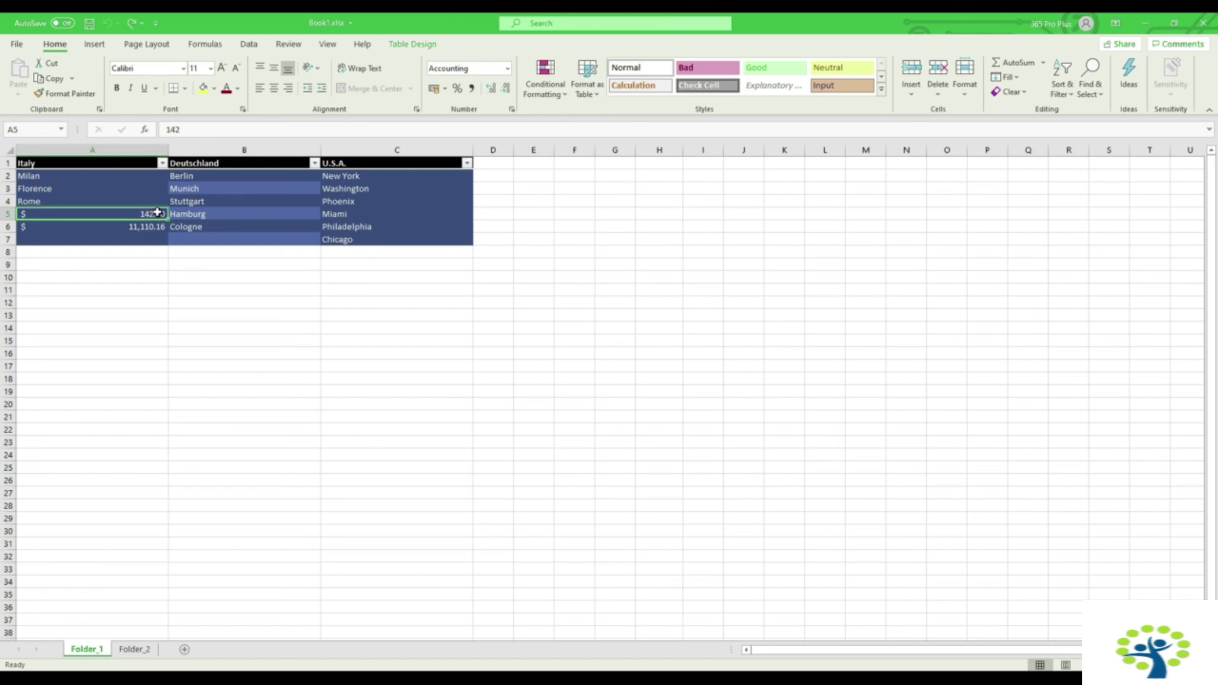
pyautogui.rightClick(157, 211)
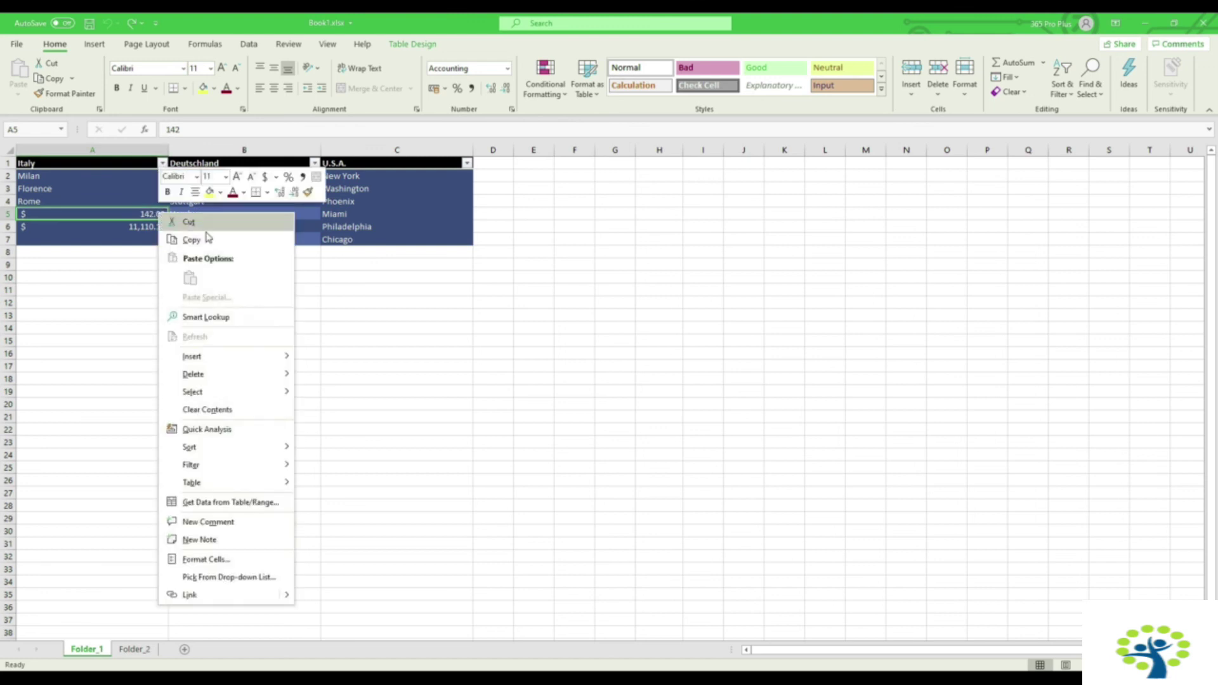
pyautogui.click(236, 560)
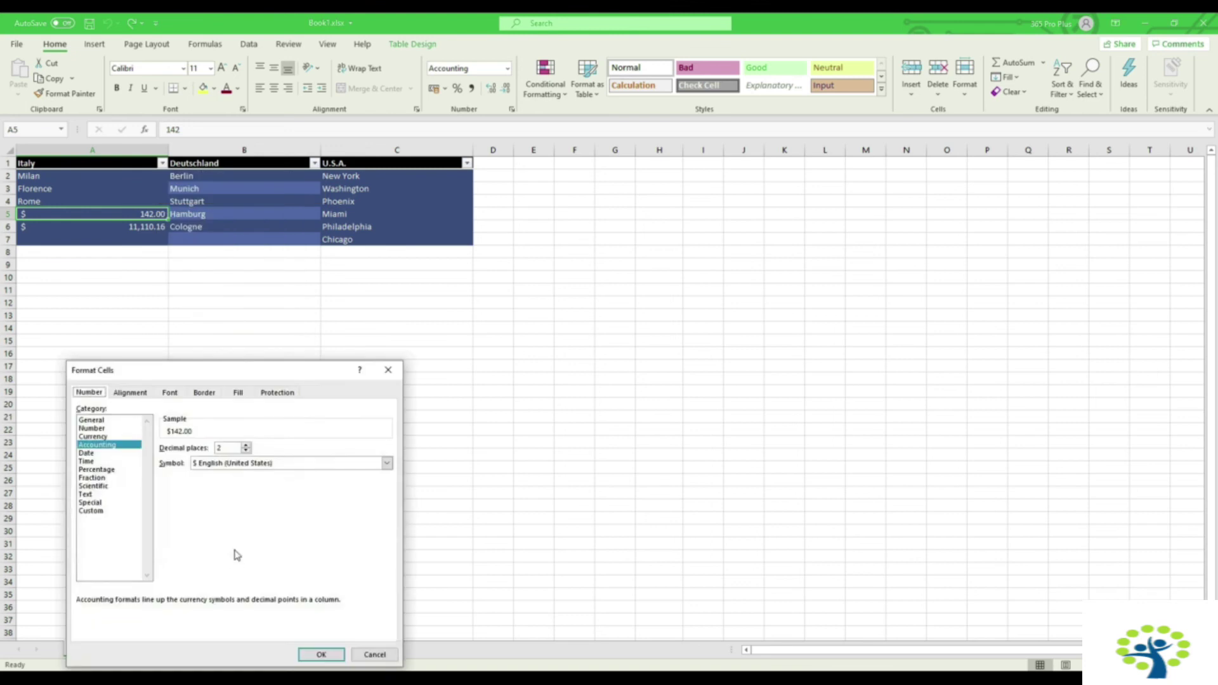
pyautogui.click(87, 453)
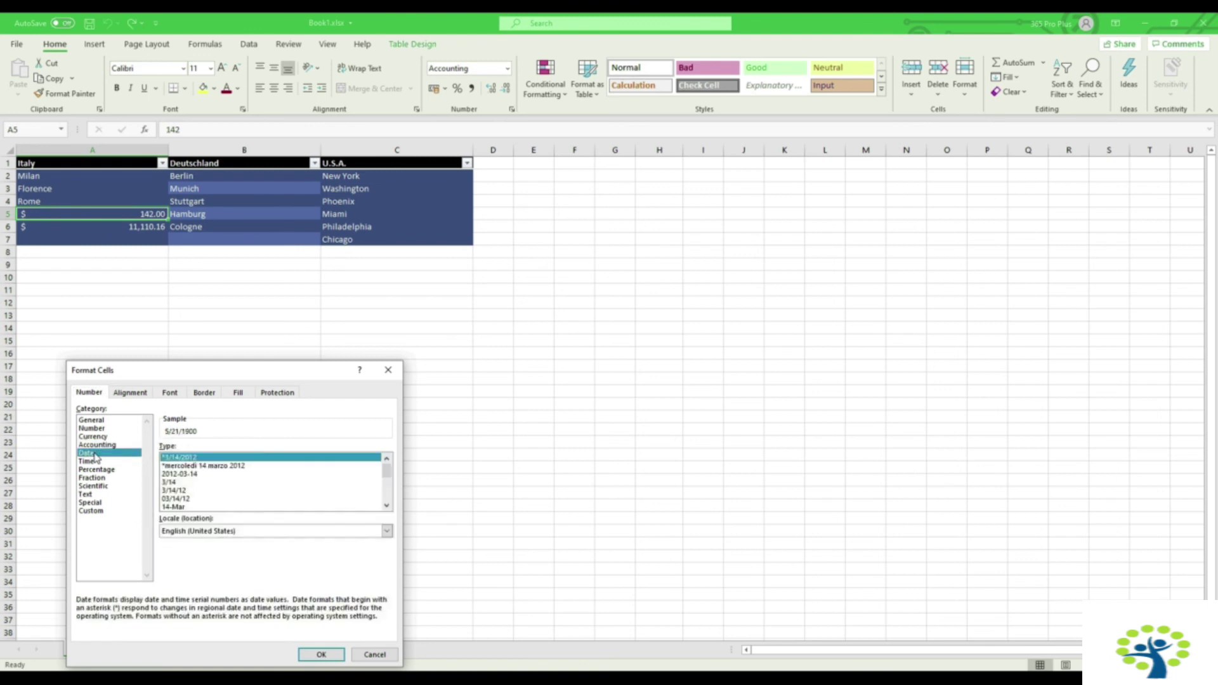
pyautogui.click(100, 463)
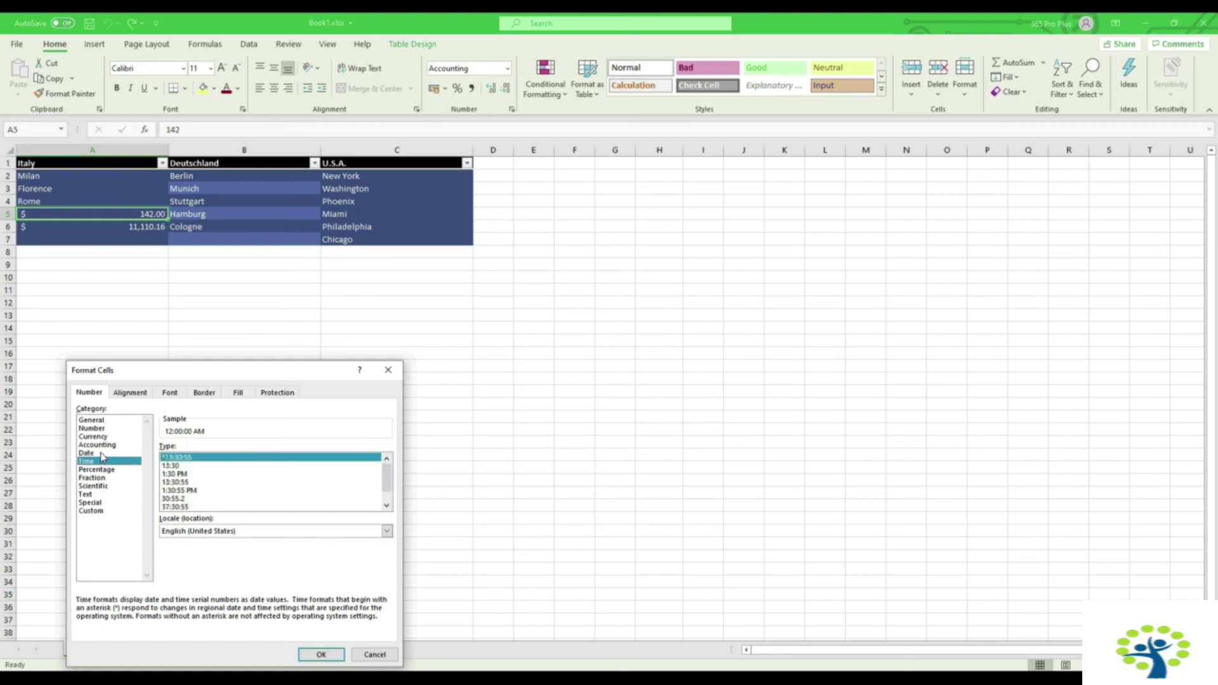
pyautogui.click(101, 454)
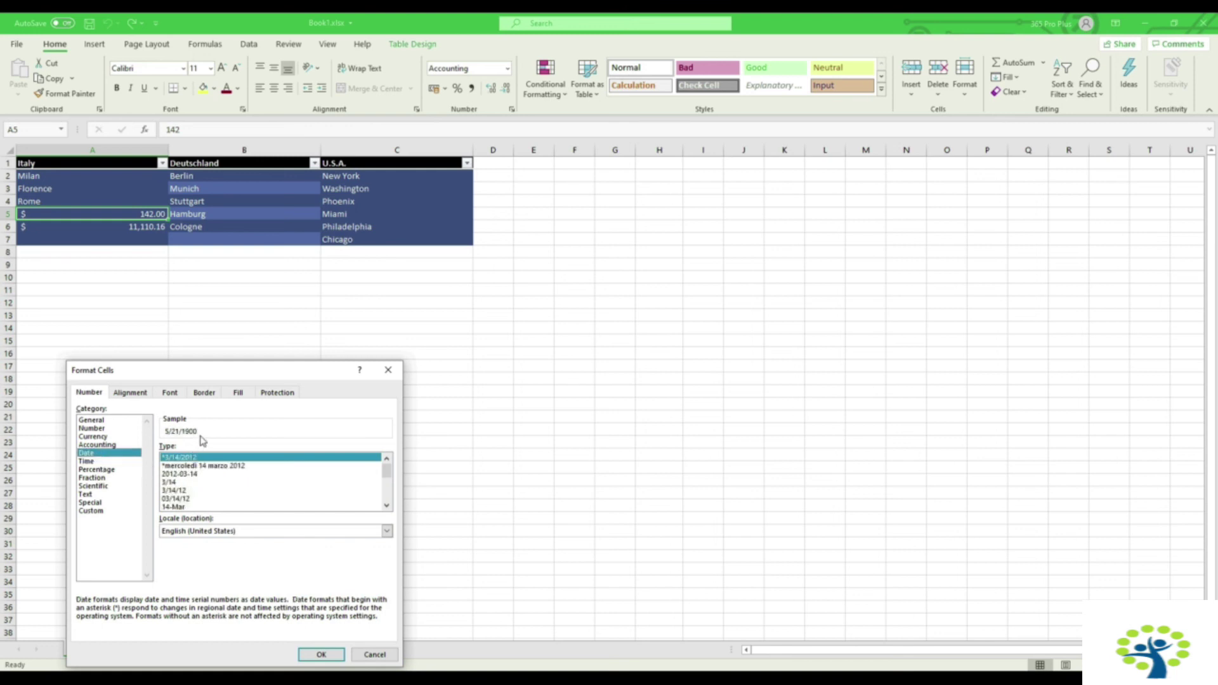
pyautogui.click(331, 656)
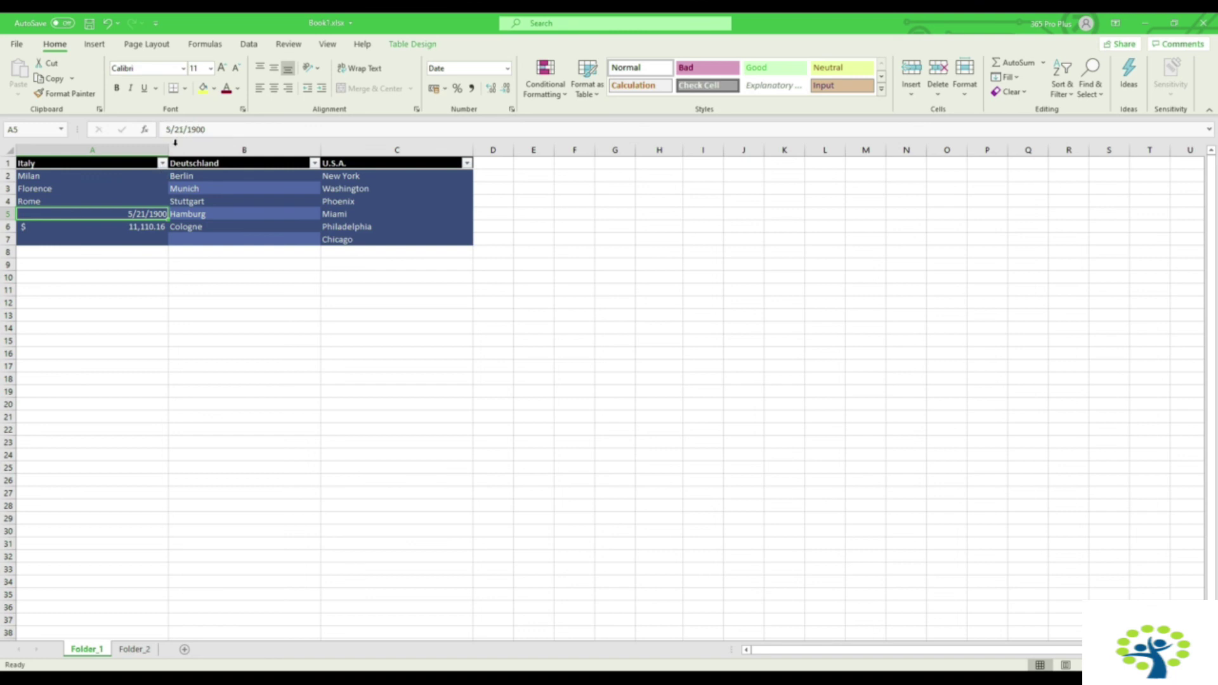
# Step: Format cell A5 as Number with 2 decimal places
pyautogui.rightClick(151, 220)
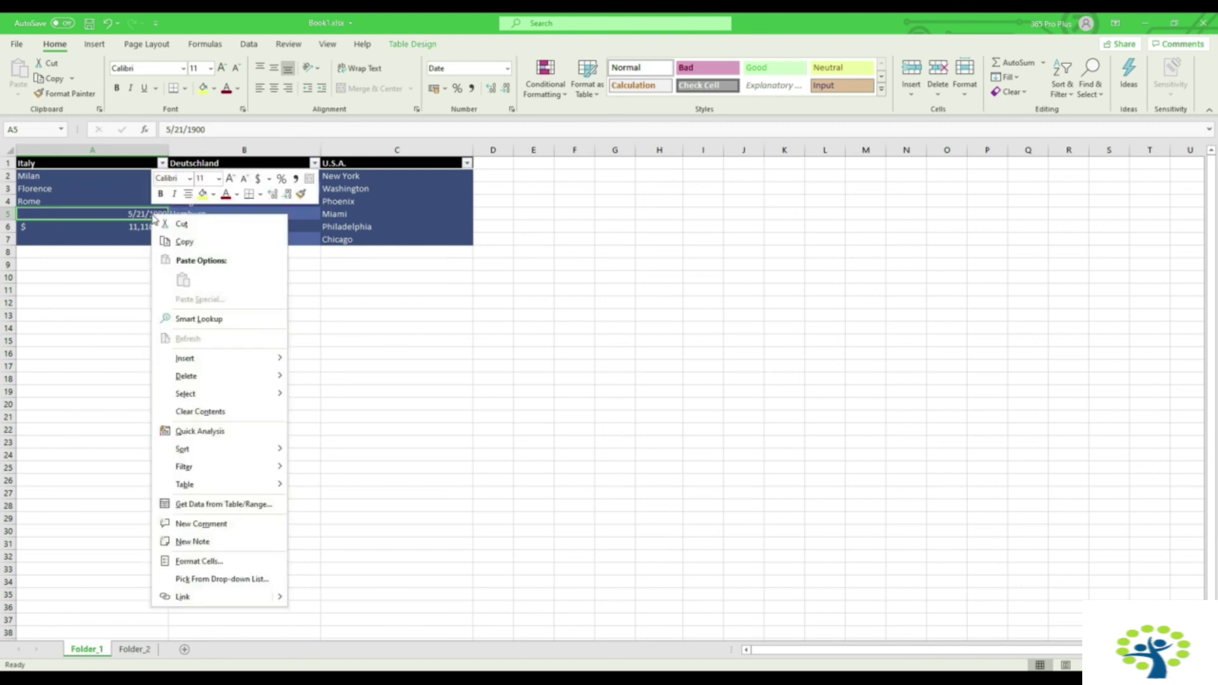
pyautogui.click(197, 562)
pyautogui.click(71, 428)
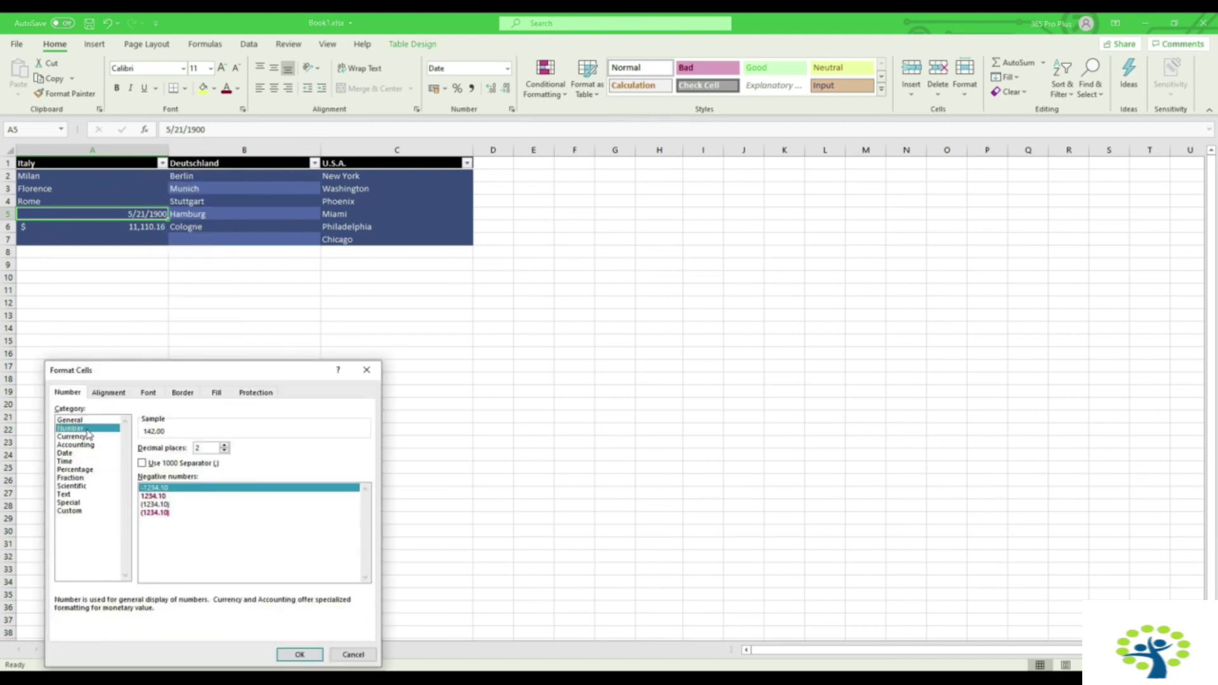
pyautogui.click(309, 655)
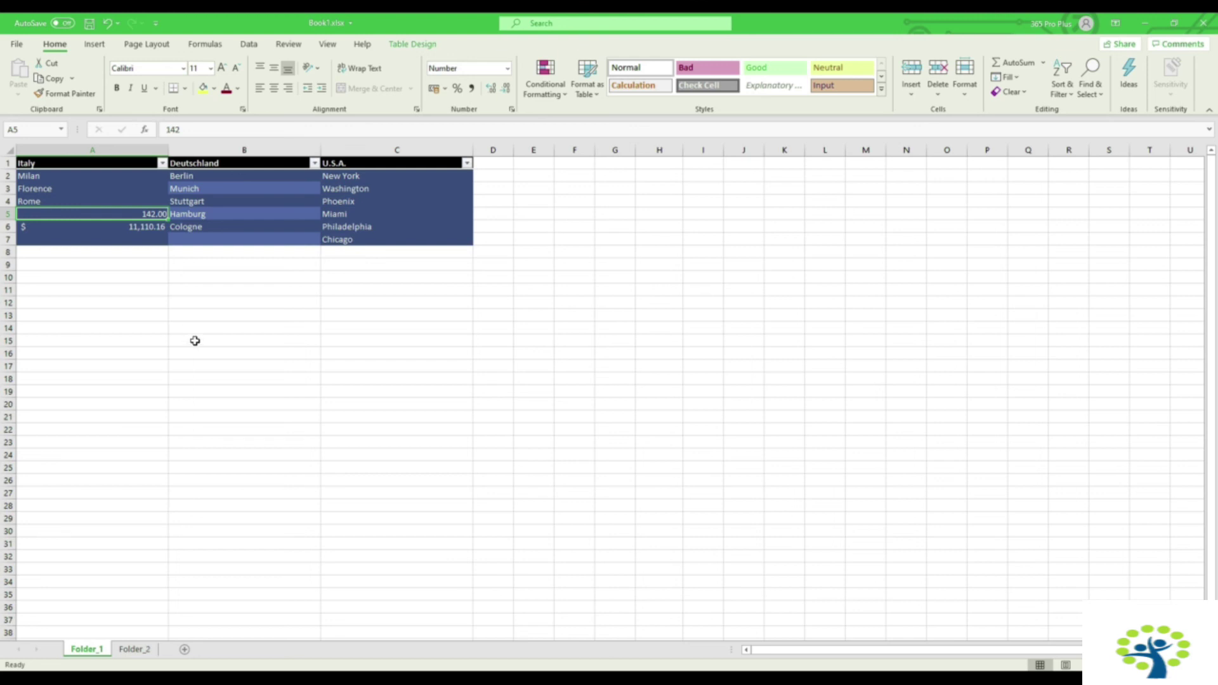
# Step: Format cell A5 as a Date of type *3/14/2012 with the English (United States) locale
pyautogui.rightClick(158, 214)
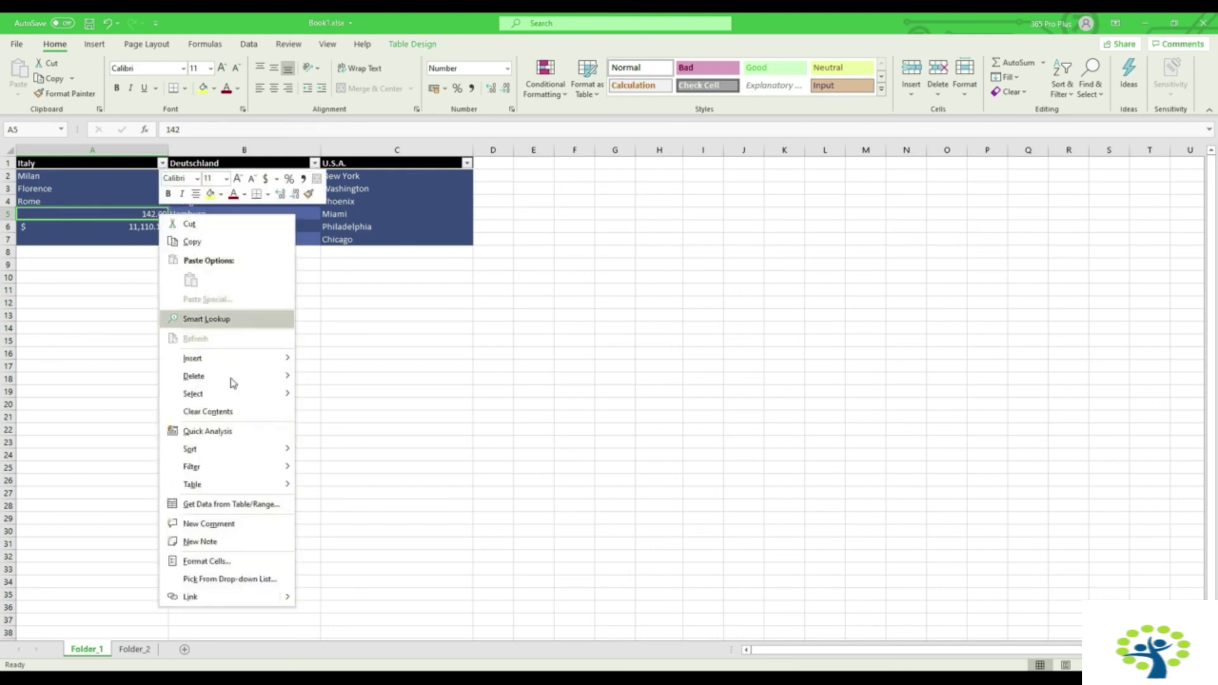
pyautogui.click(222, 559)
pyautogui.click(69, 454)
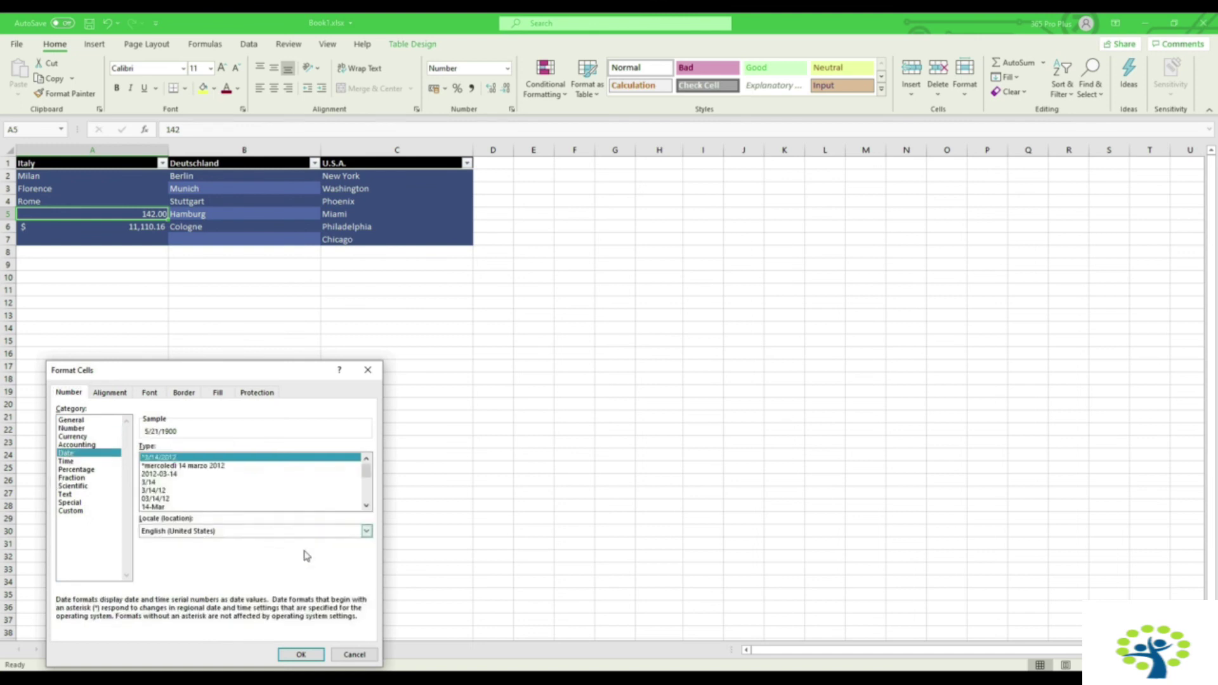
pyautogui.click(302, 655)
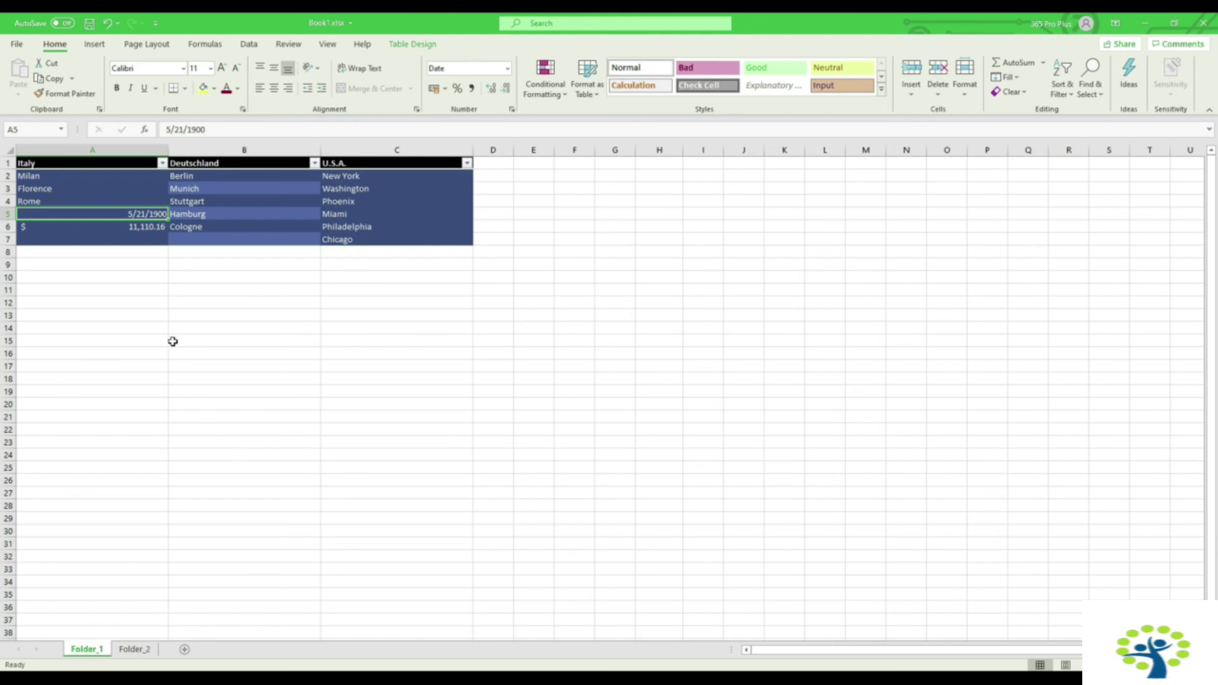
# Step: Preview the 13:30 time type for cell A5, and format the cell as Time of type *13:30:55 with the English (United States) locale
pyautogui.rightClick(148, 214)
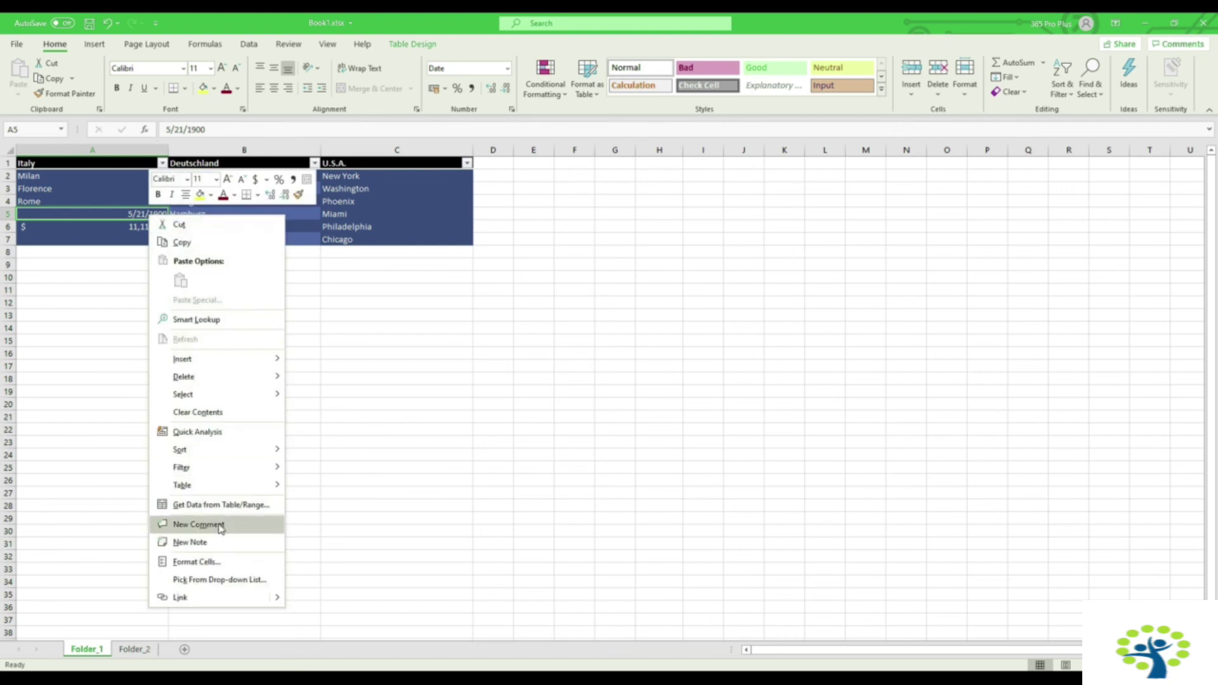
pyautogui.click(220, 561)
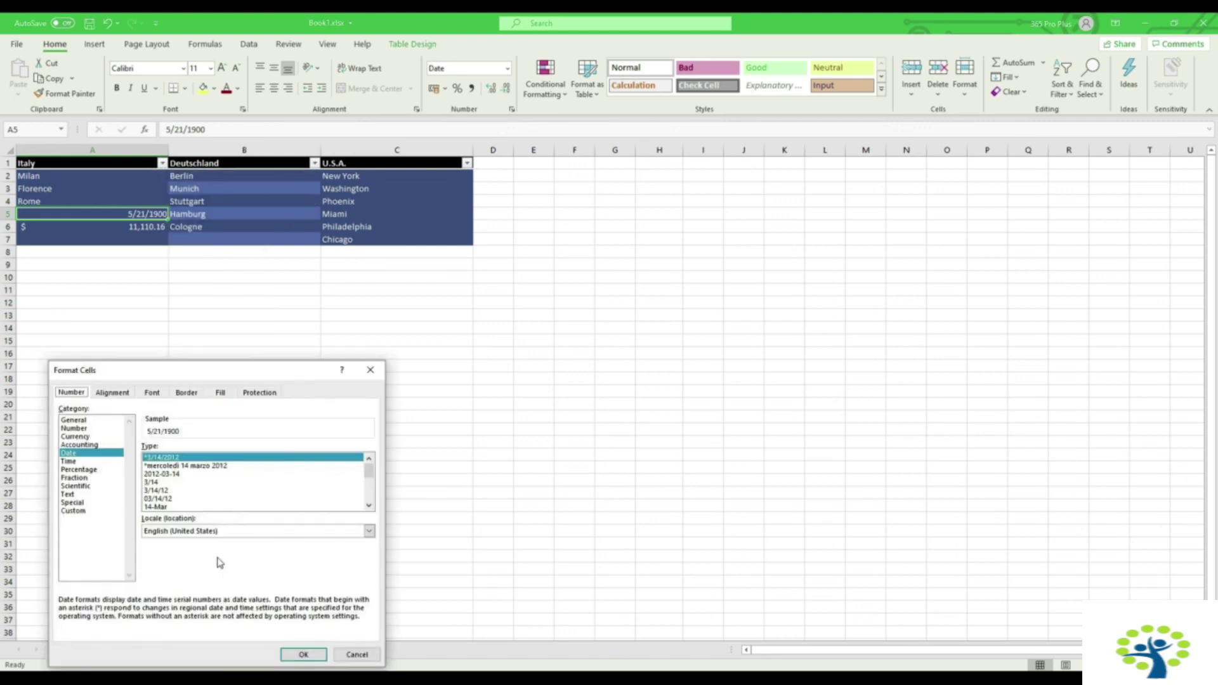
pyautogui.click(87, 462)
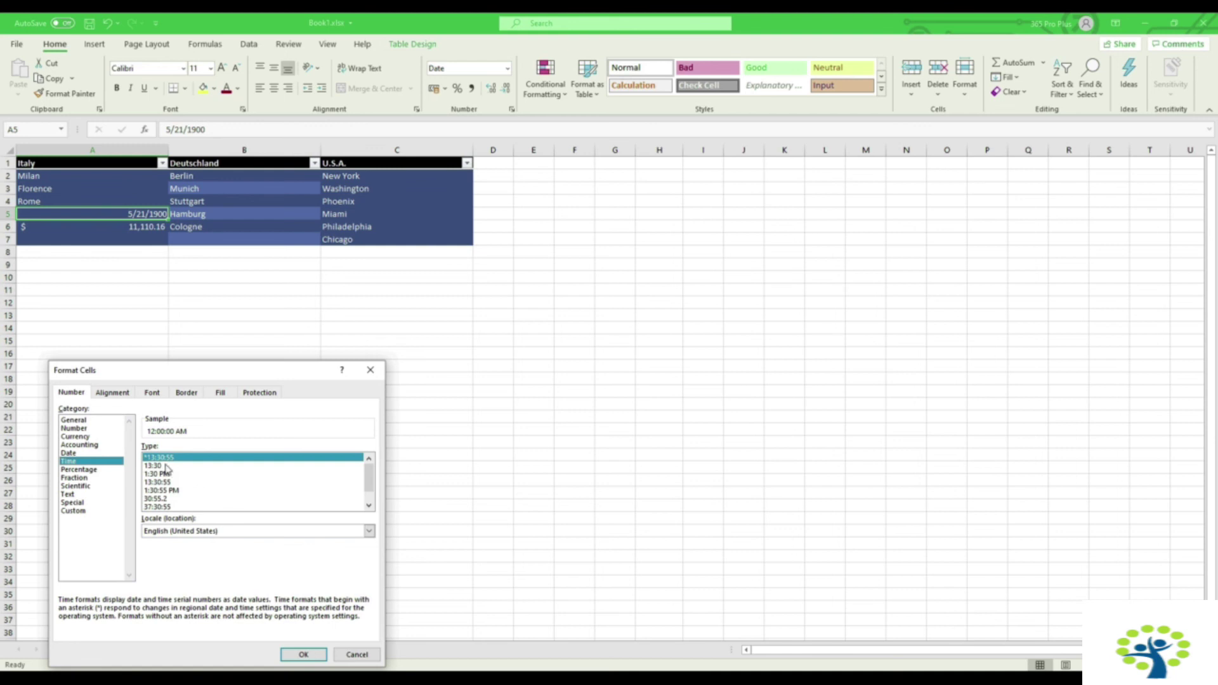
pyautogui.moveTo(369, 475)
pyautogui.mouseDown()
pyautogui.moveTo(368, 490)
pyautogui.moveTo(368, 465)
pyautogui.mouseUp()
pyautogui.click(167, 466)
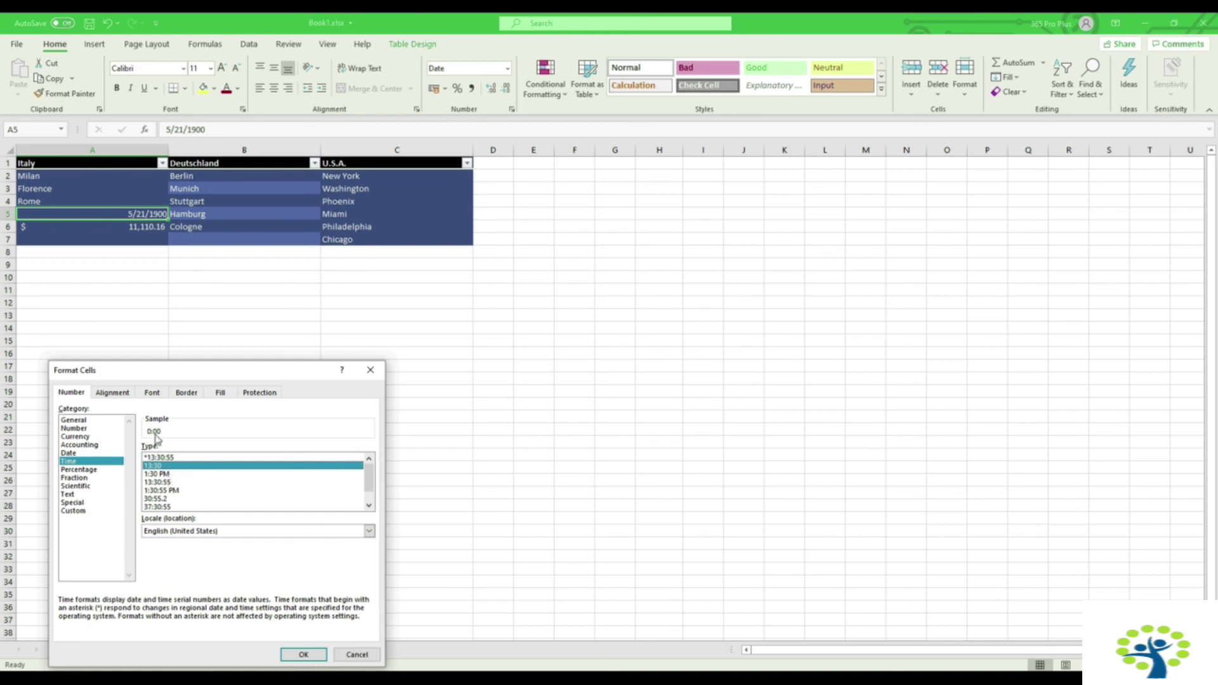
pyautogui.click(179, 484)
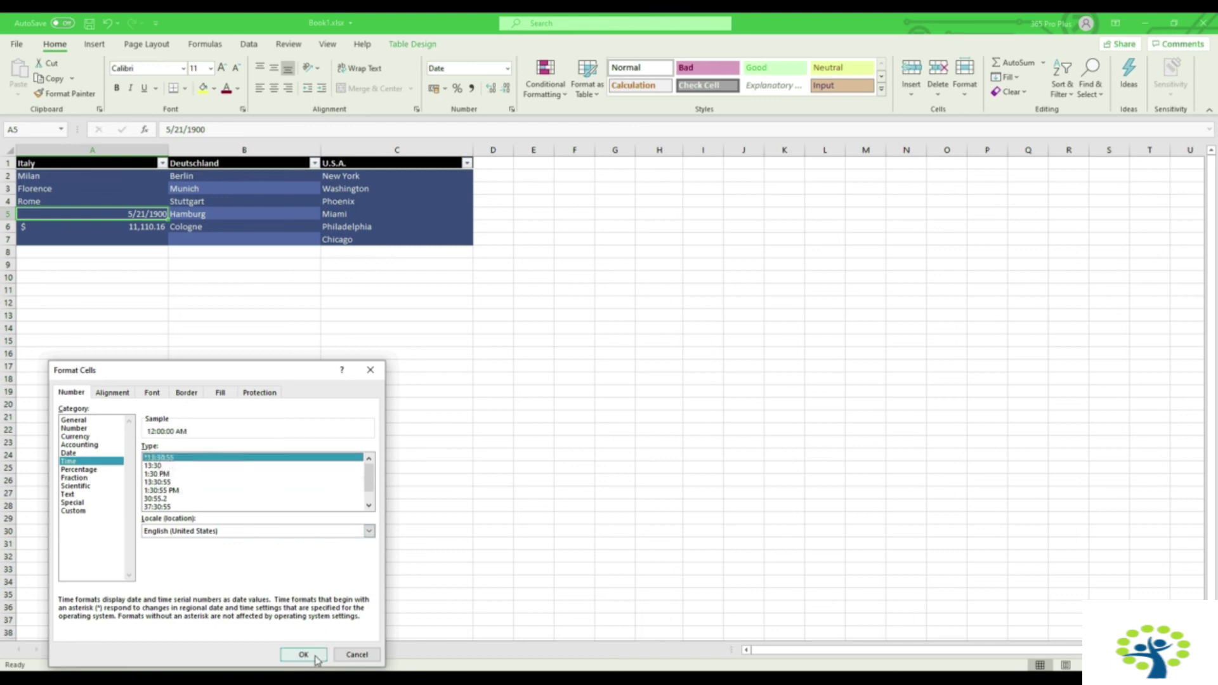
pyautogui.click(304, 654)
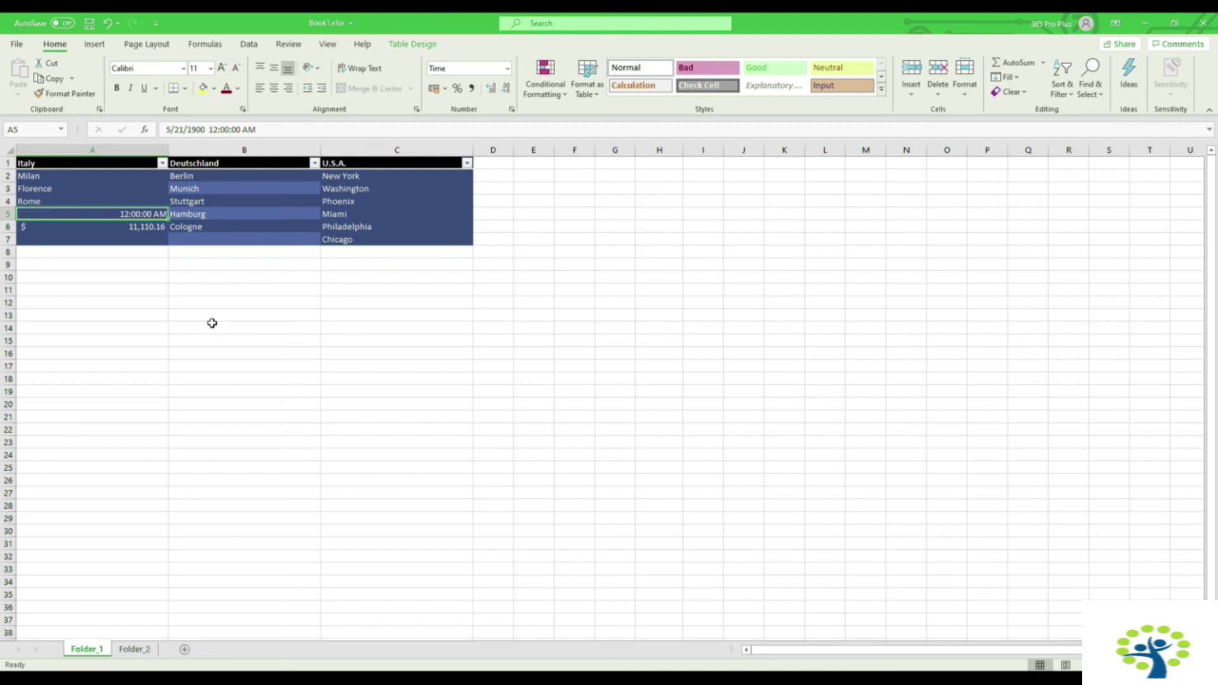
# Step: Remove the date portion from cell A5's value, leaving only the time 12:00:00 AM
pyautogui.click(206, 129)
pyautogui.moveTo(206, 129); pyautogui.dragTo(160, 129)
pyautogui.press('BackSpace')
pyautogui.press('Return')
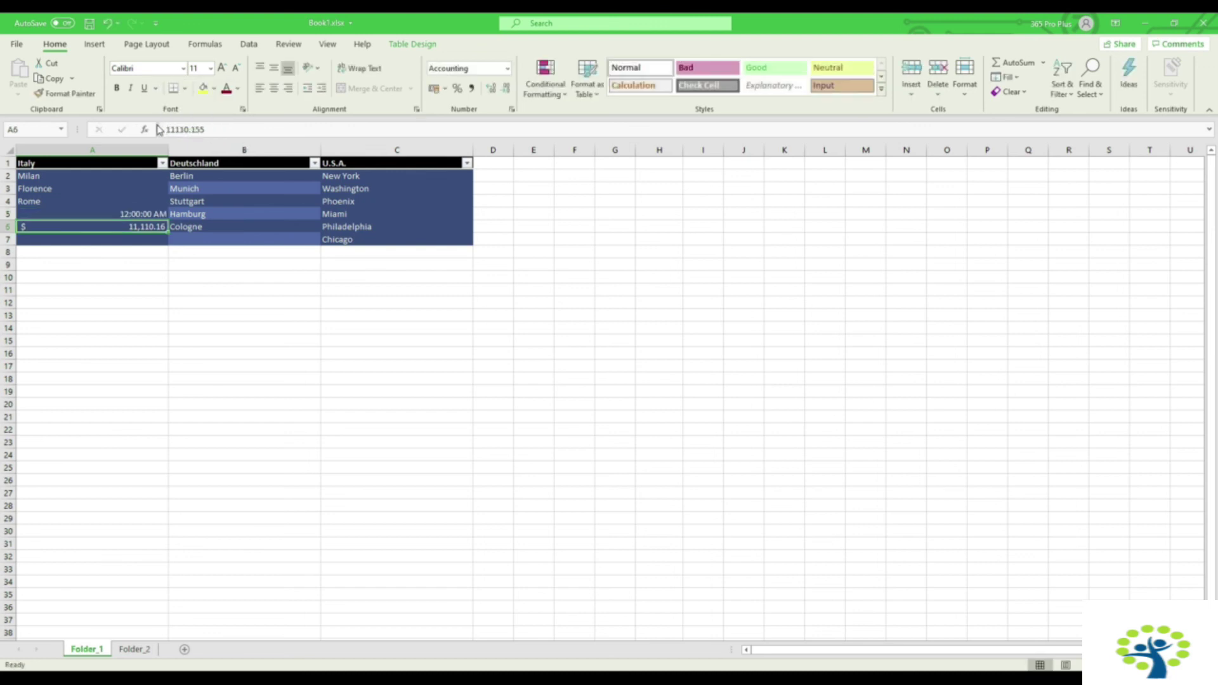
pyautogui.press('Up')
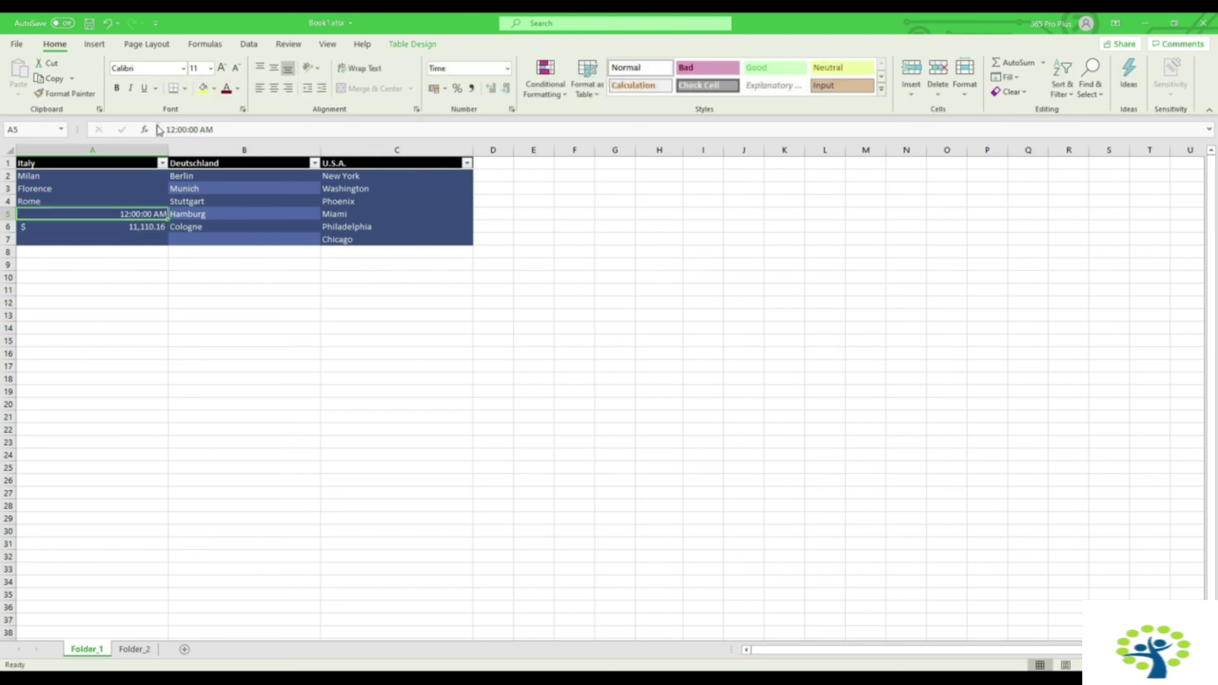
# Step: Change the time in cell A5 to 2:00:00 AM
pyautogui.click(170, 130)
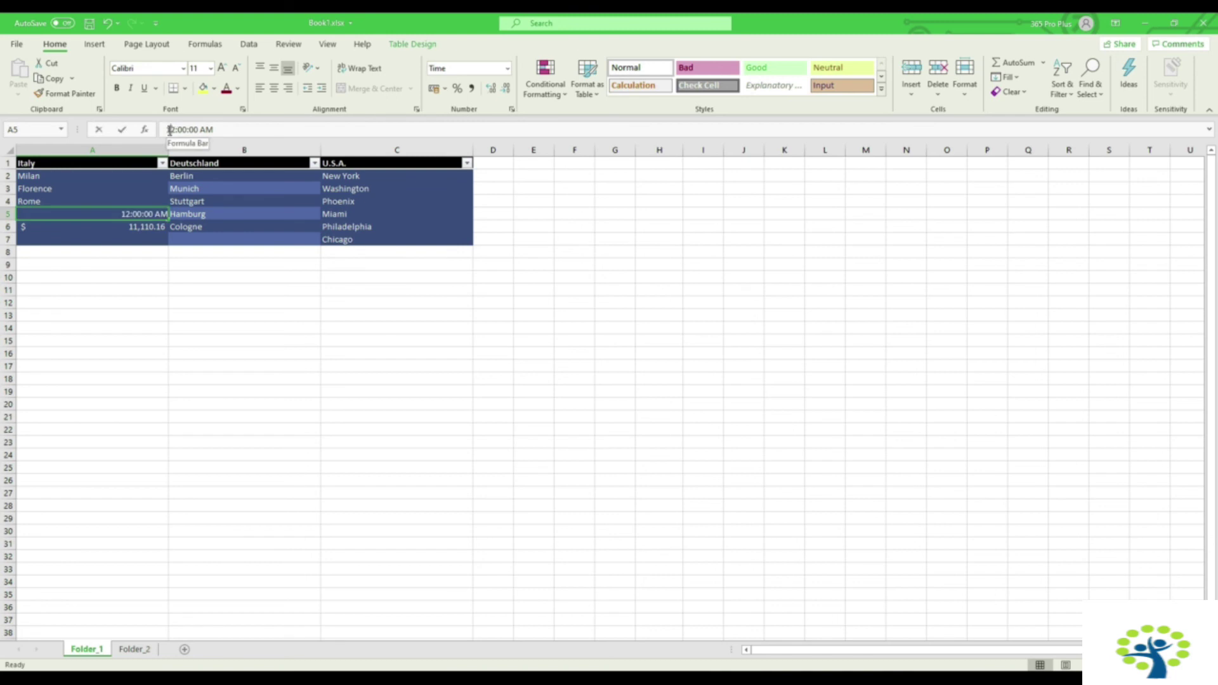
pyautogui.click(170, 129)
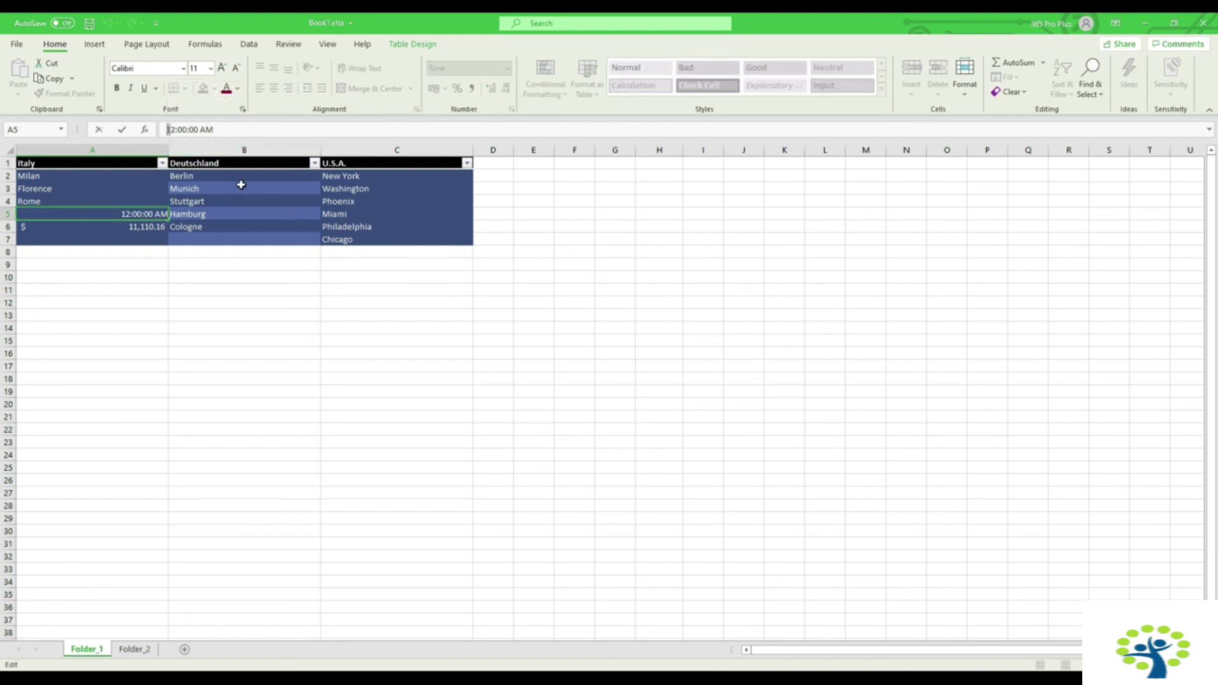
pyautogui.press('Delete')
pyautogui.press('Return')
pyautogui.press('Up')
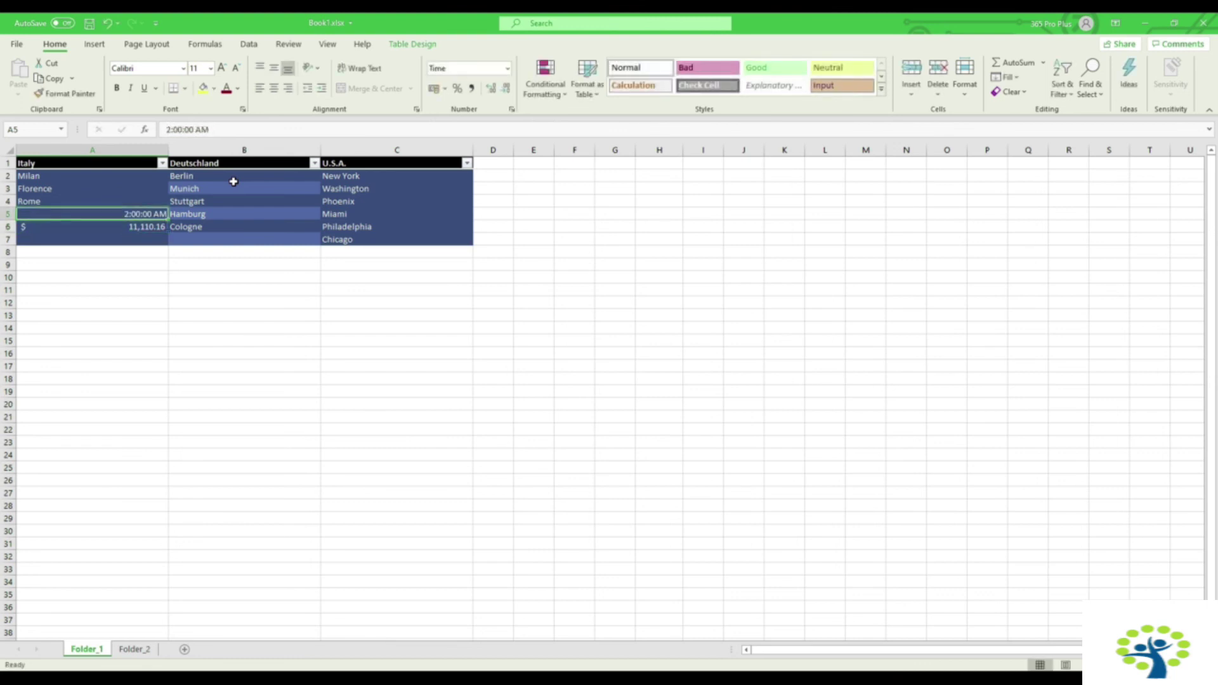
# Step: Apply the Custom number format hh:mm:ss to cell A5
pyautogui.rightClick(164, 219)
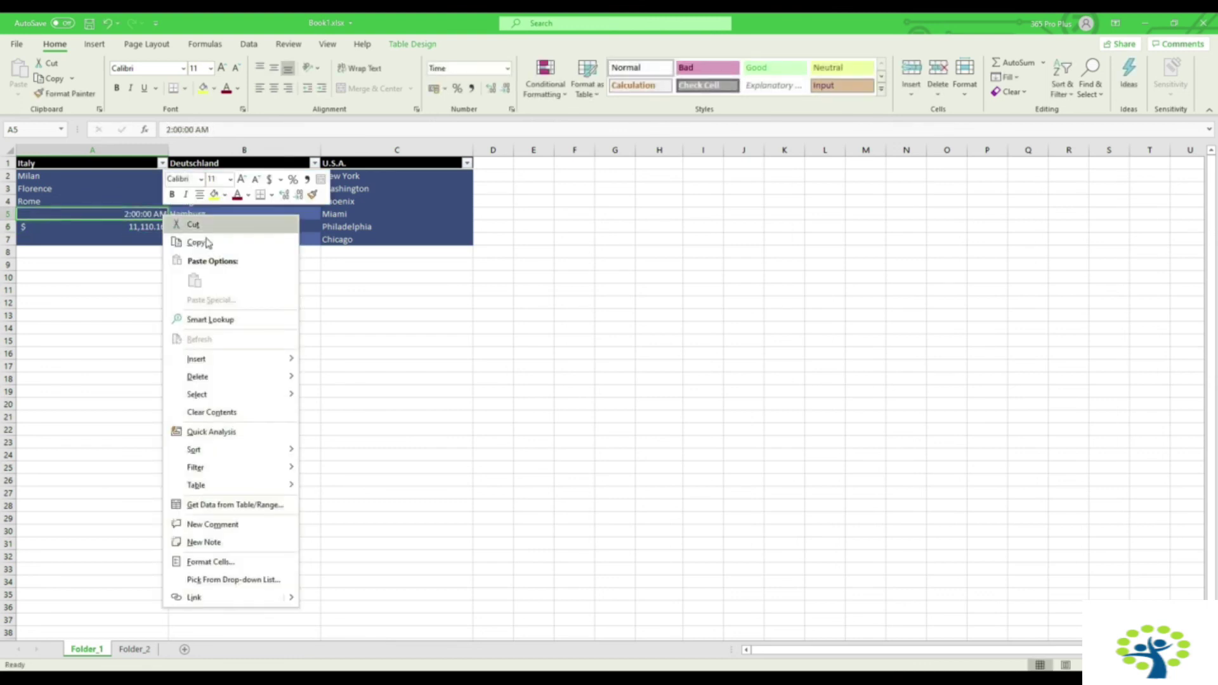
pyautogui.click(219, 558)
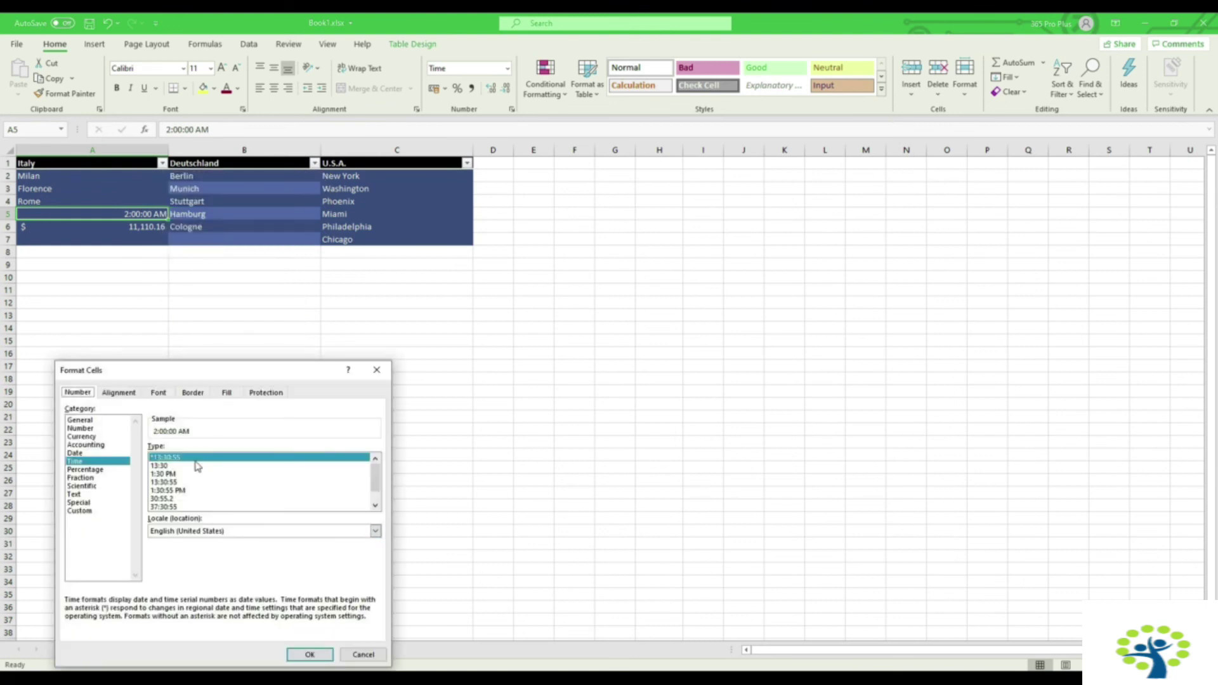
pyautogui.click(95, 512)
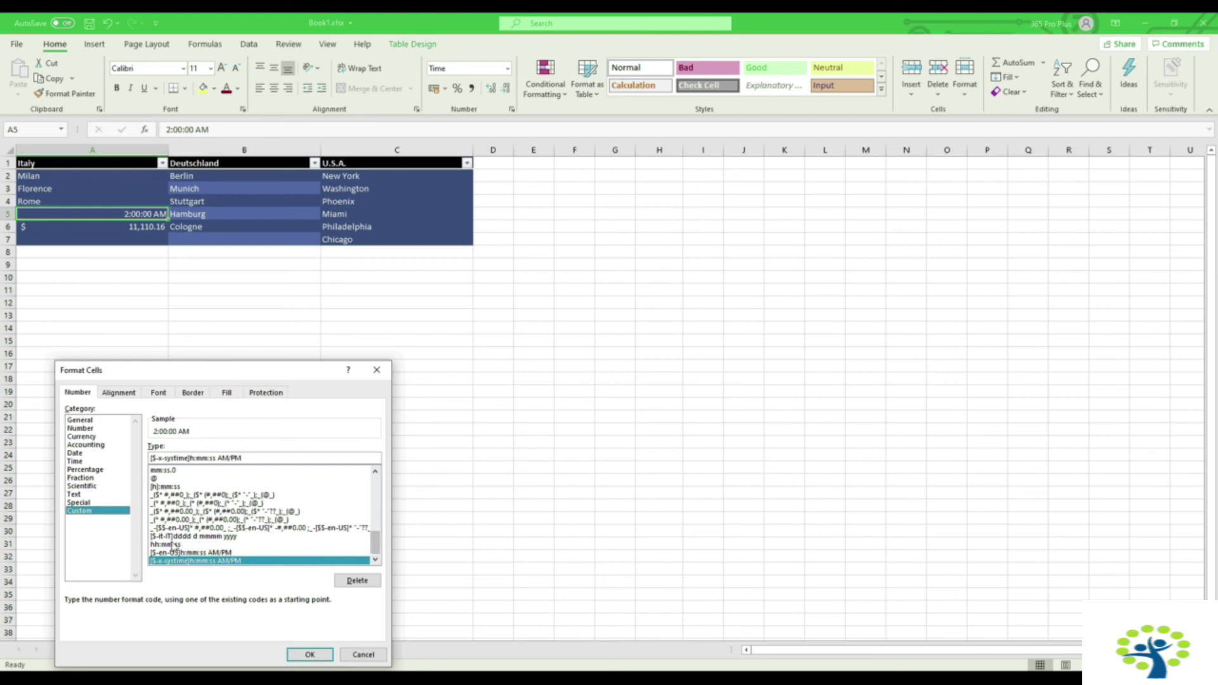
pyautogui.click(168, 546)
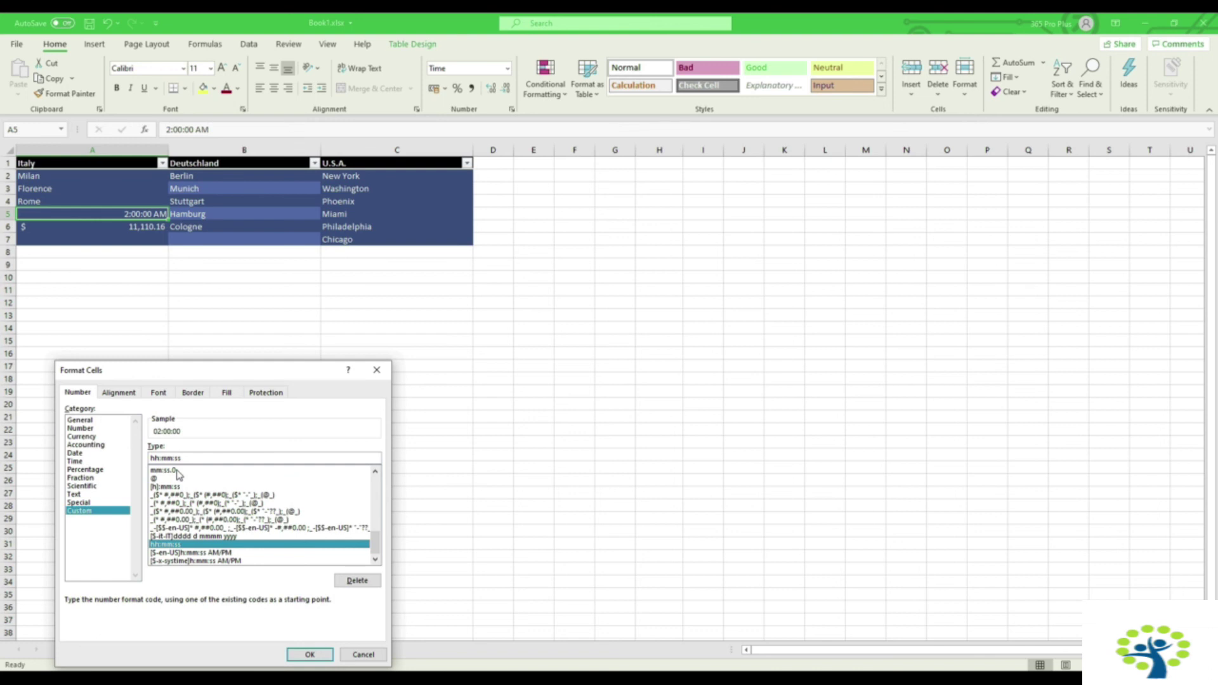
pyautogui.click(312, 658)
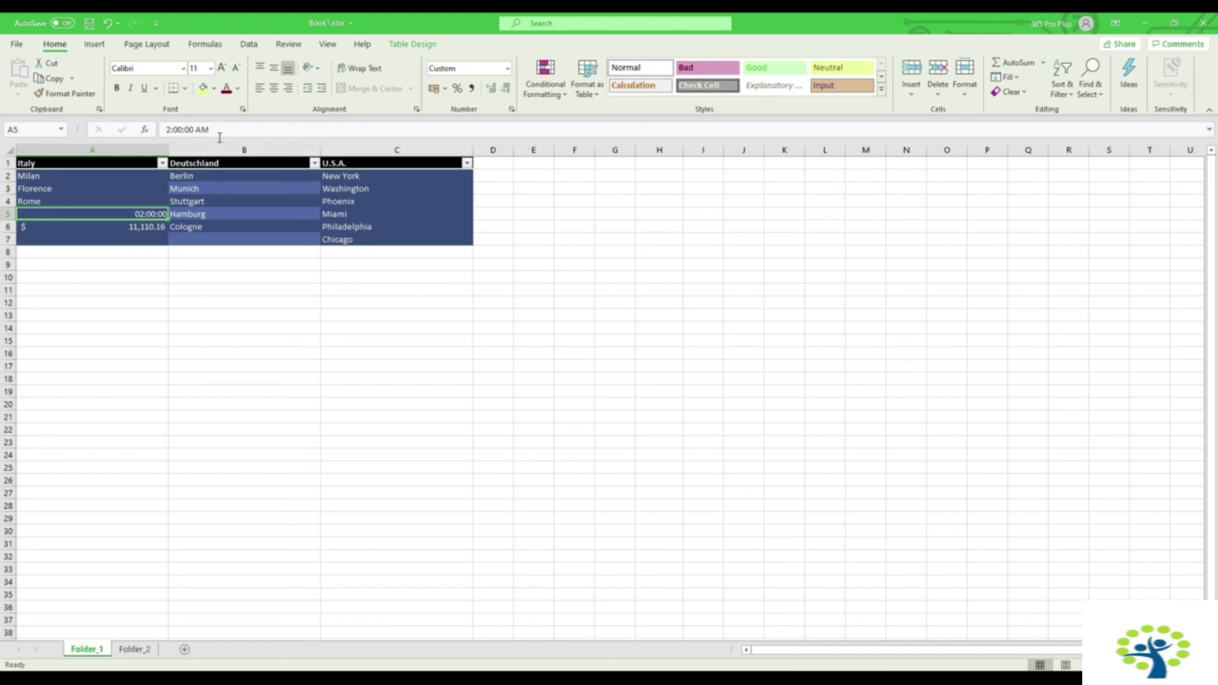
# Step: Replace the content of cell A5 with the date 12/07/2020 and format the cell as Short Date
pyautogui.moveTo(219, 132); pyautogui.dragTo(164, 130)
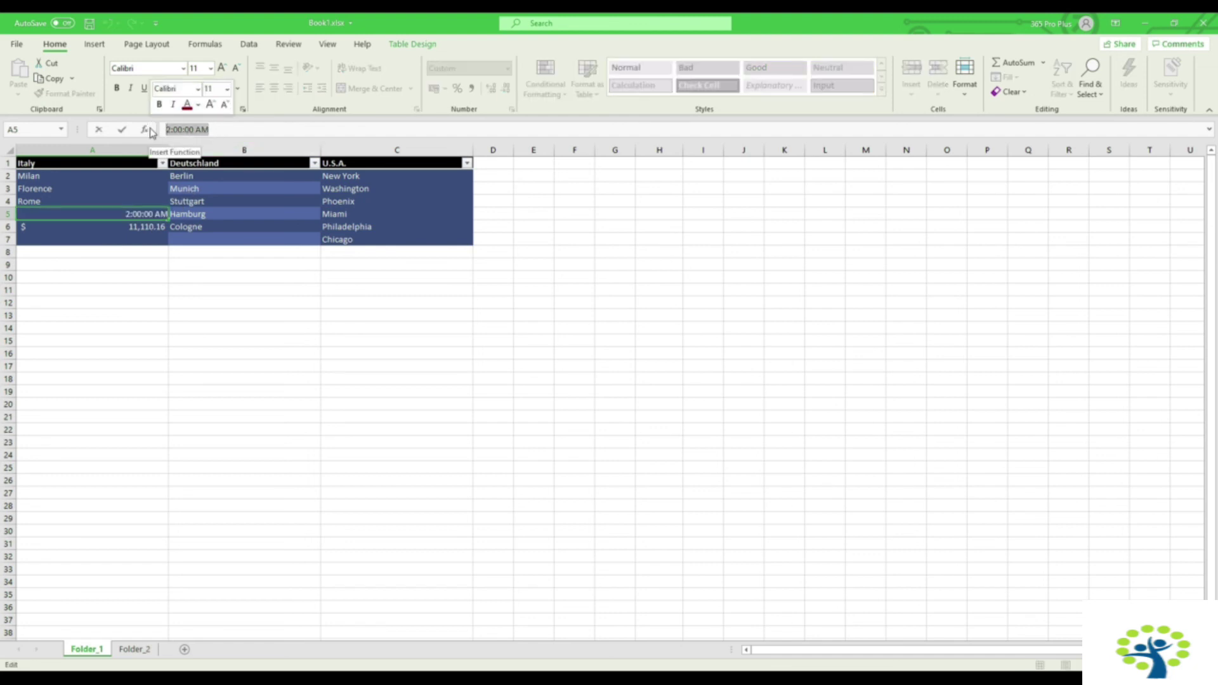
pyautogui.write('12/')
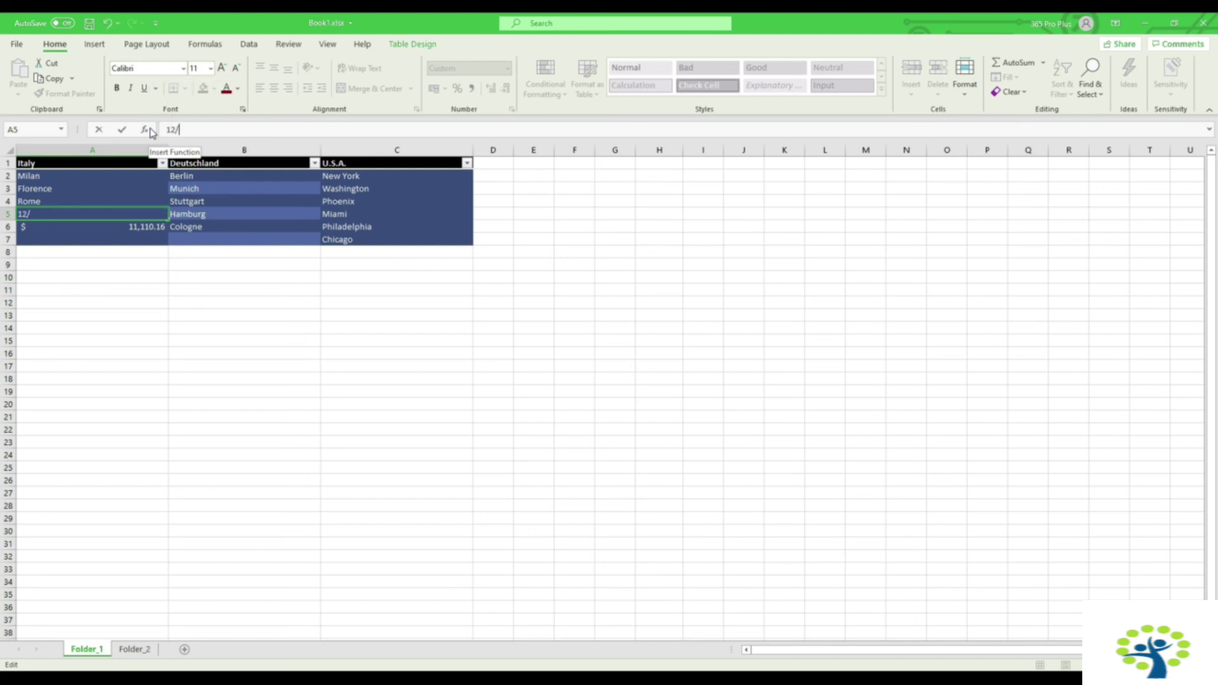
pyautogui.write('07/2020')
pyautogui.press('Return')
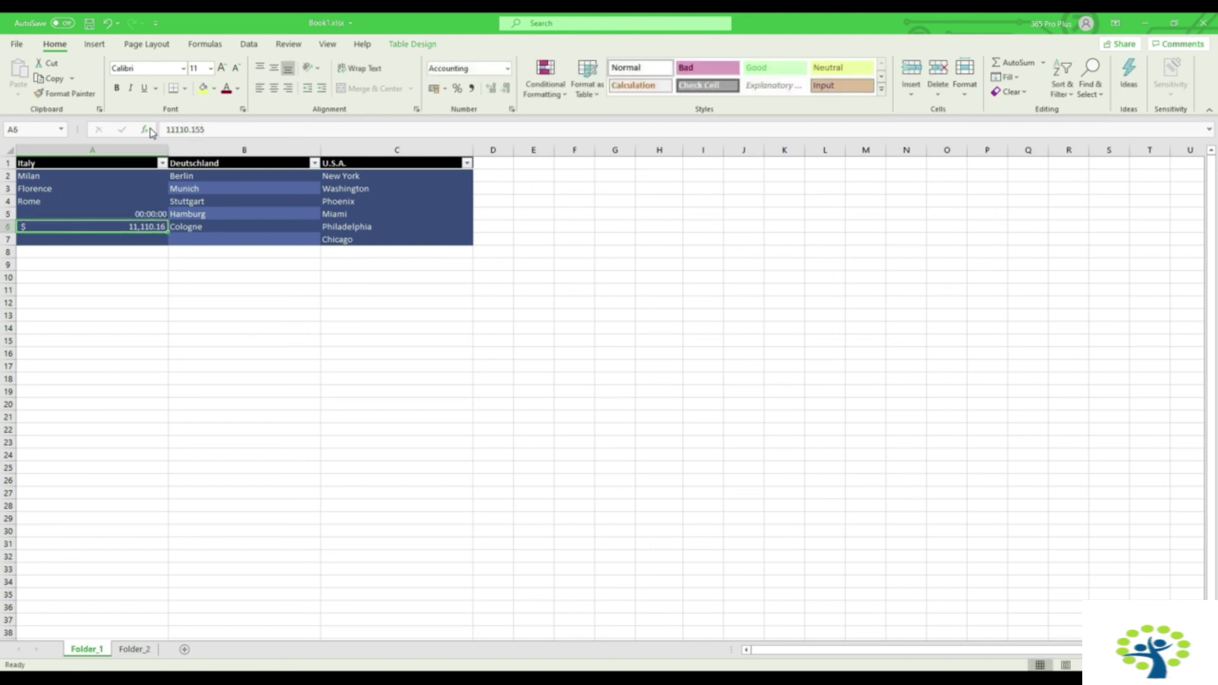
pyautogui.press('Up')
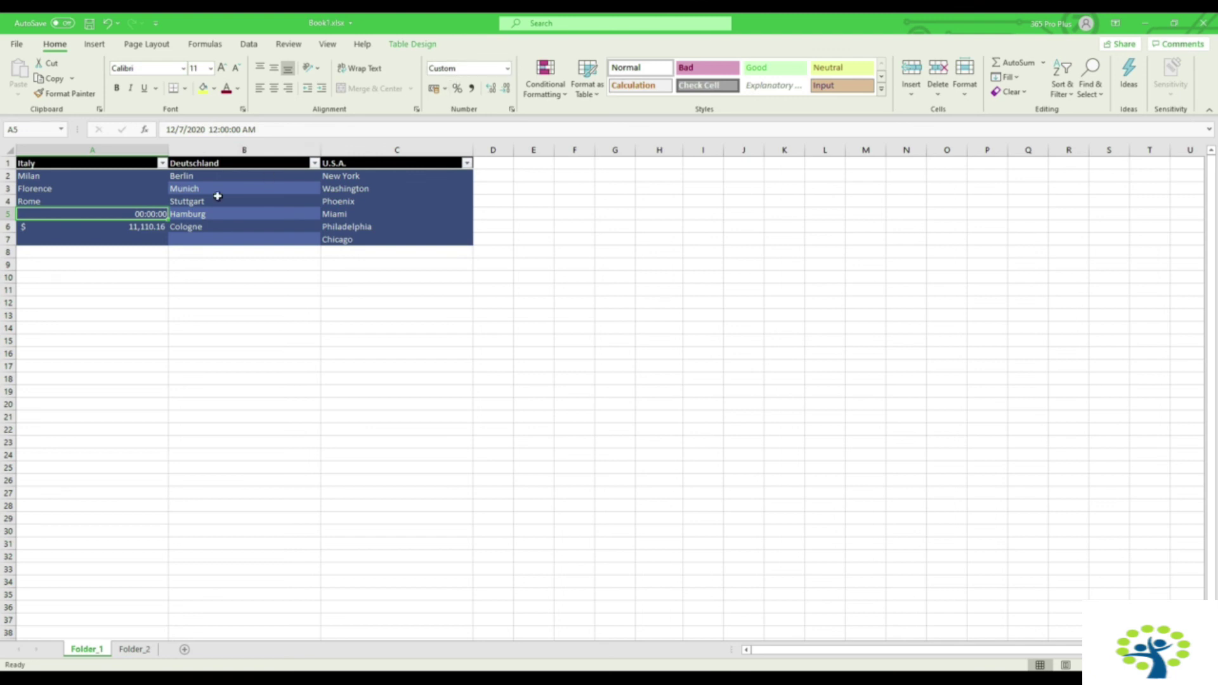
pyautogui.click(508, 70)
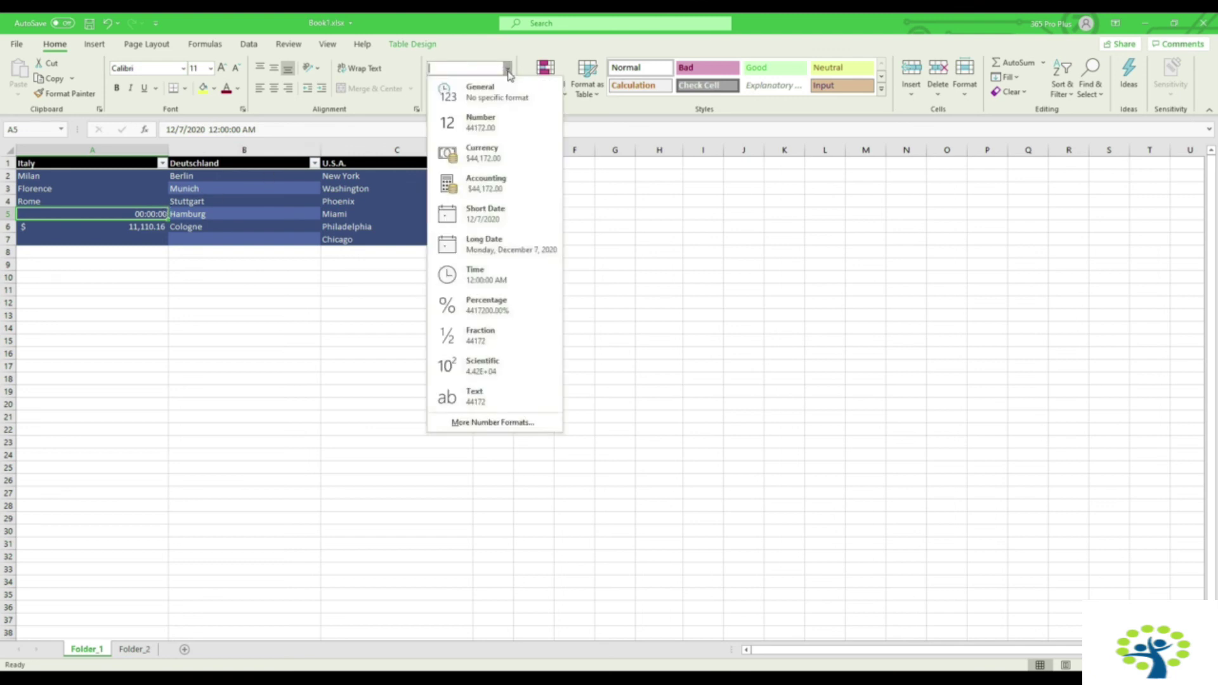
pyautogui.click(514, 216)
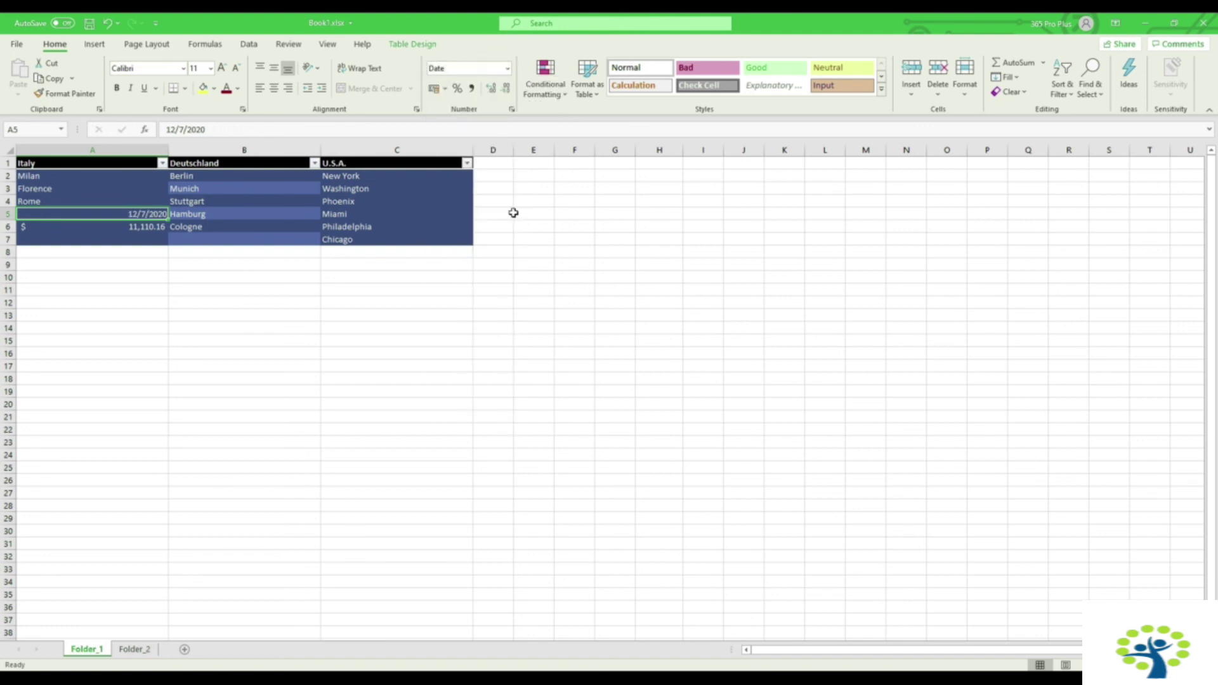
# Step: Apply the Custom number format d-mmm-yy to cell A5
pyautogui.rightClick(157, 214)
pyautogui.click(216, 561)
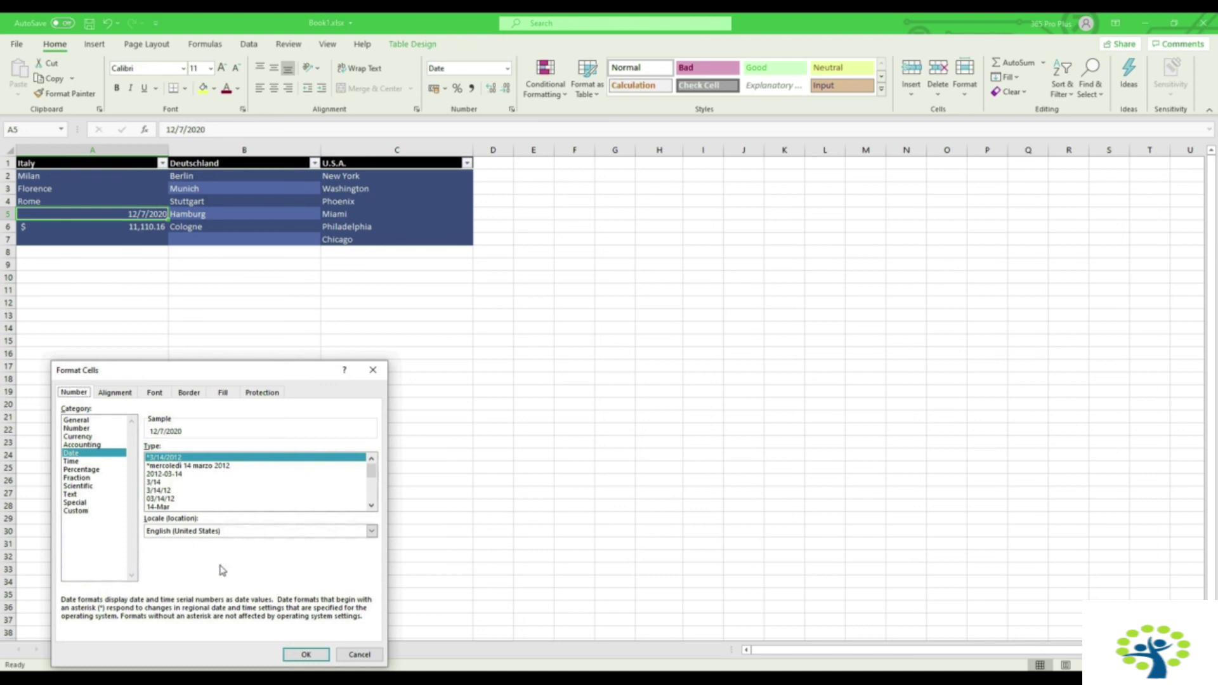
pyautogui.click(102, 511)
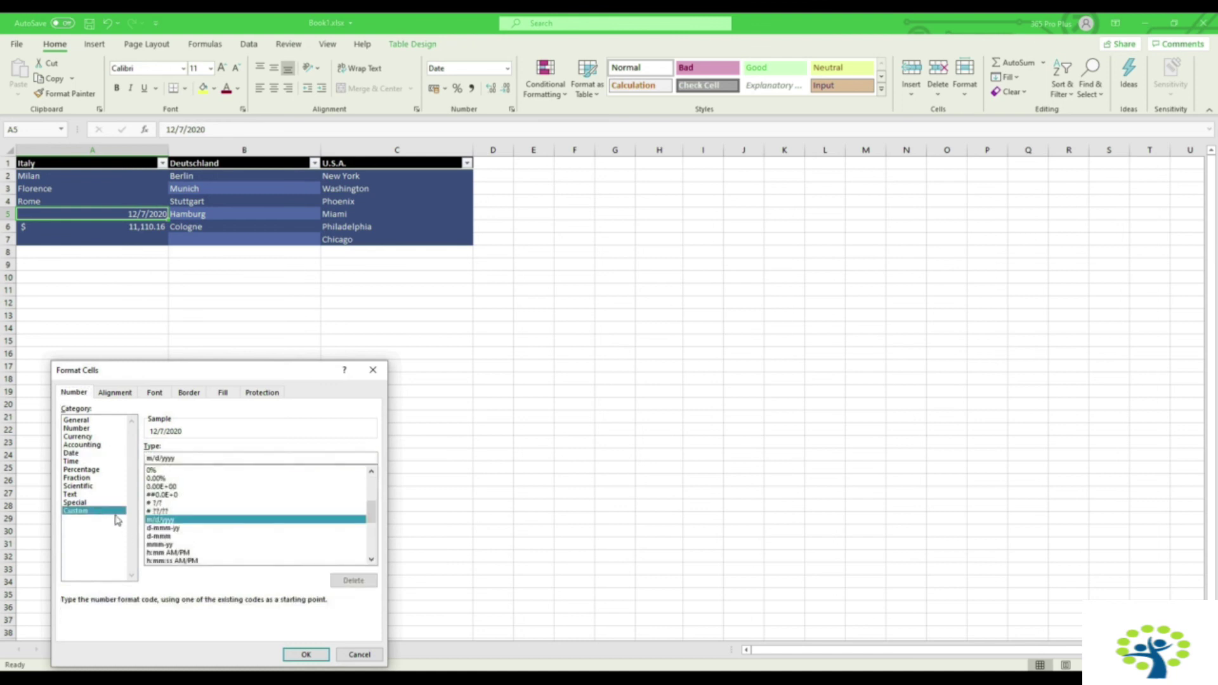
pyautogui.click(178, 530)
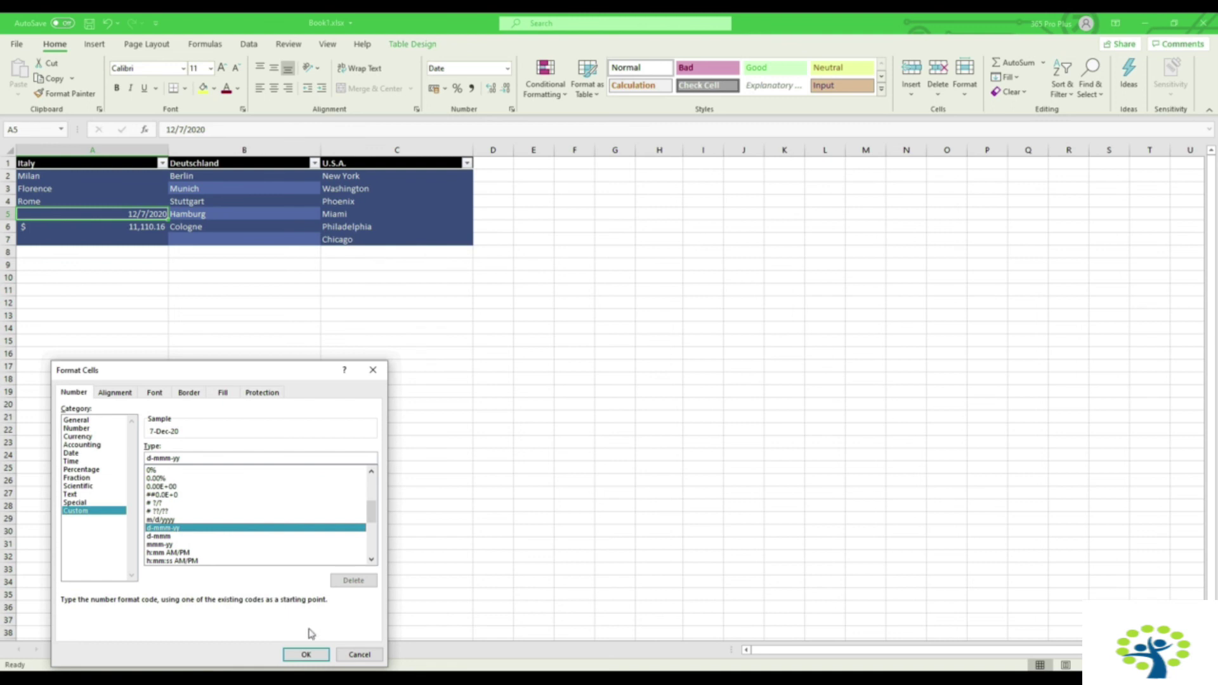
pyautogui.click(306, 654)
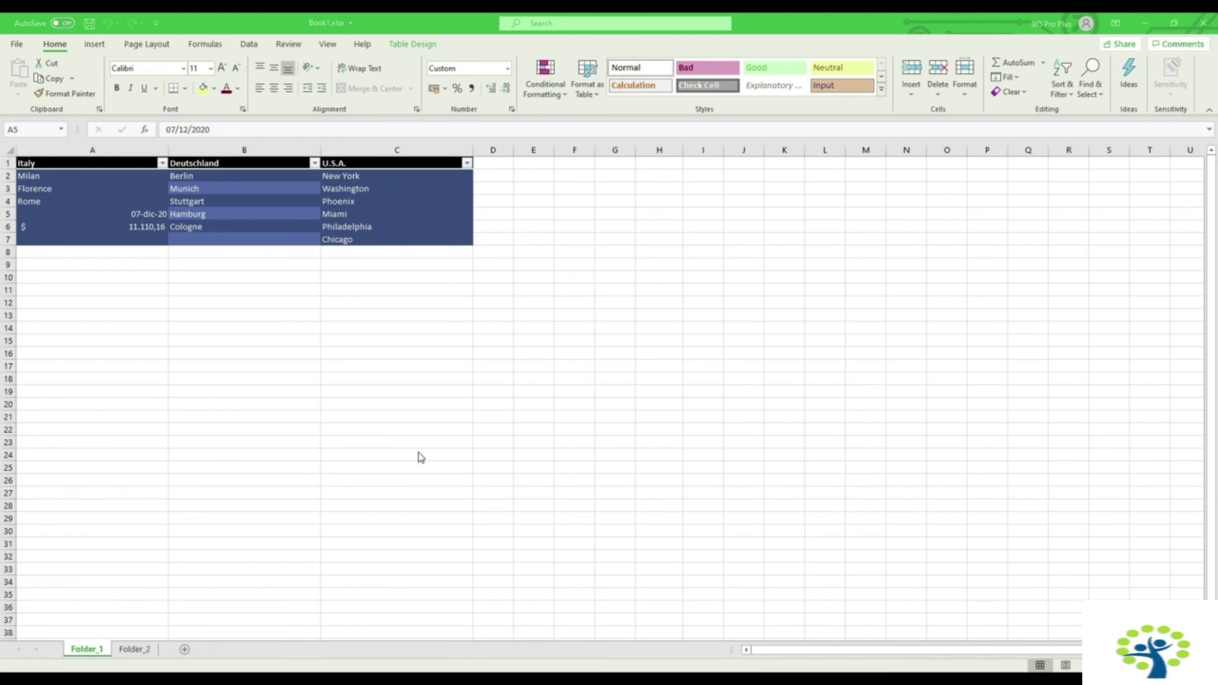
# Step: Format cell A6 as Percentage with 2 decimal places
pyautogui.click(151, 332)
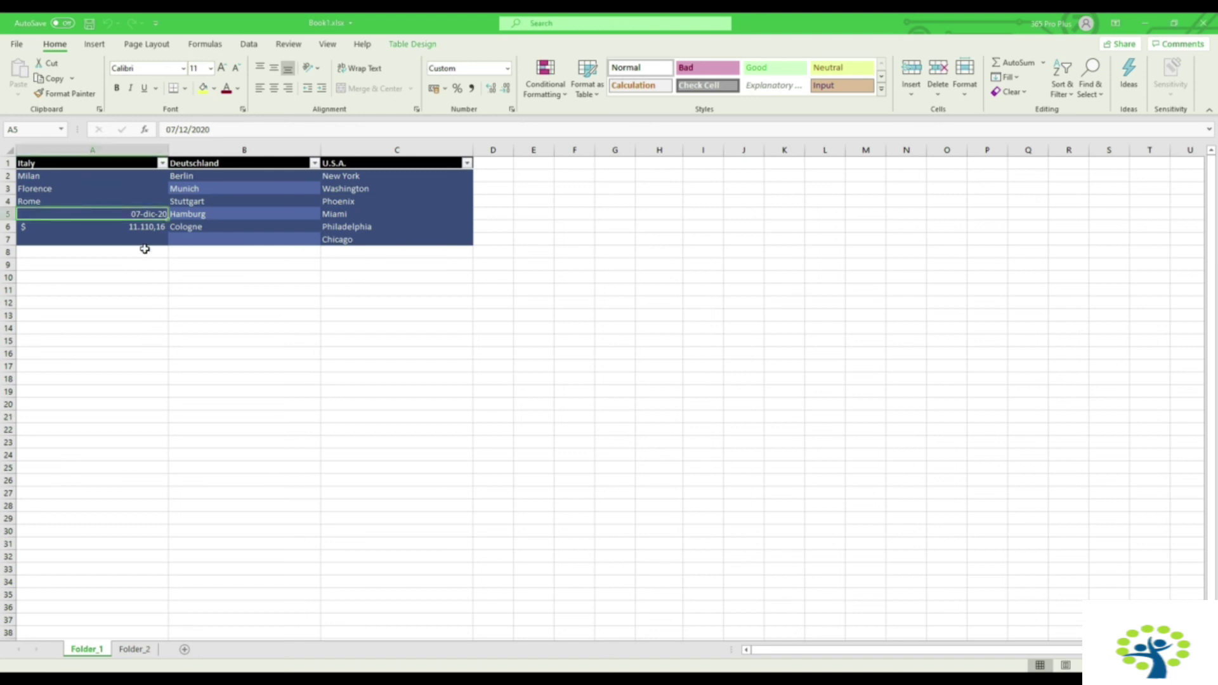
pyautogui.click(142, 227)
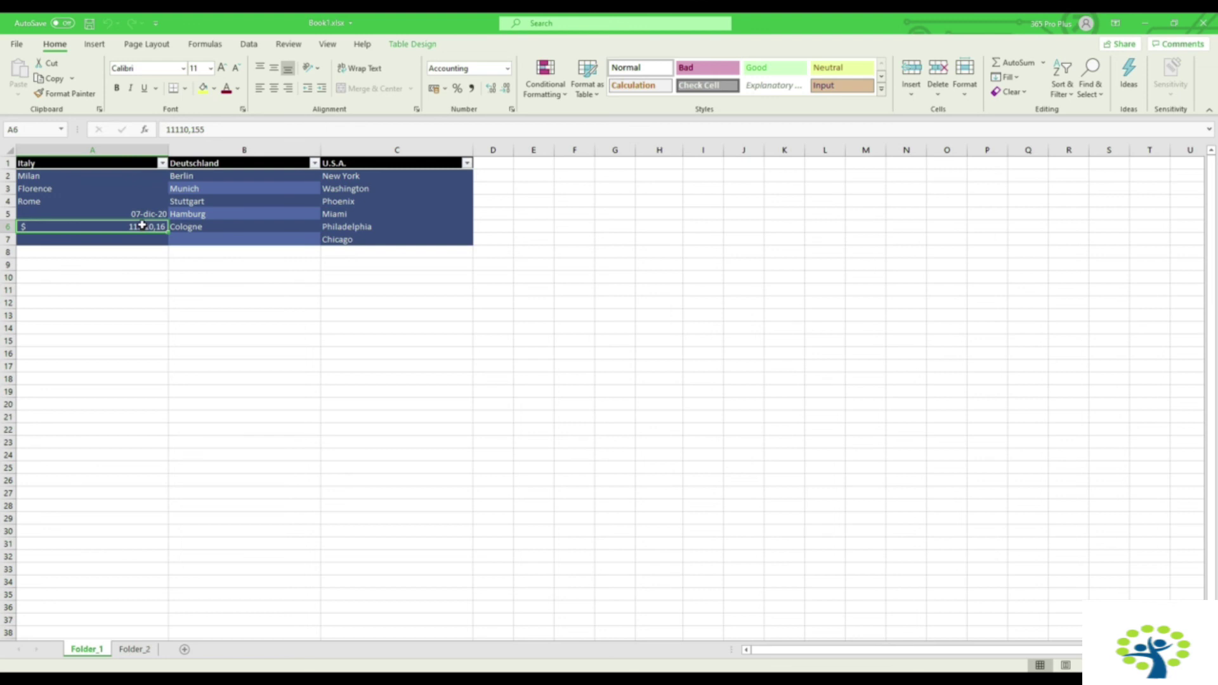
pyautogui.rightClick(143, 225)
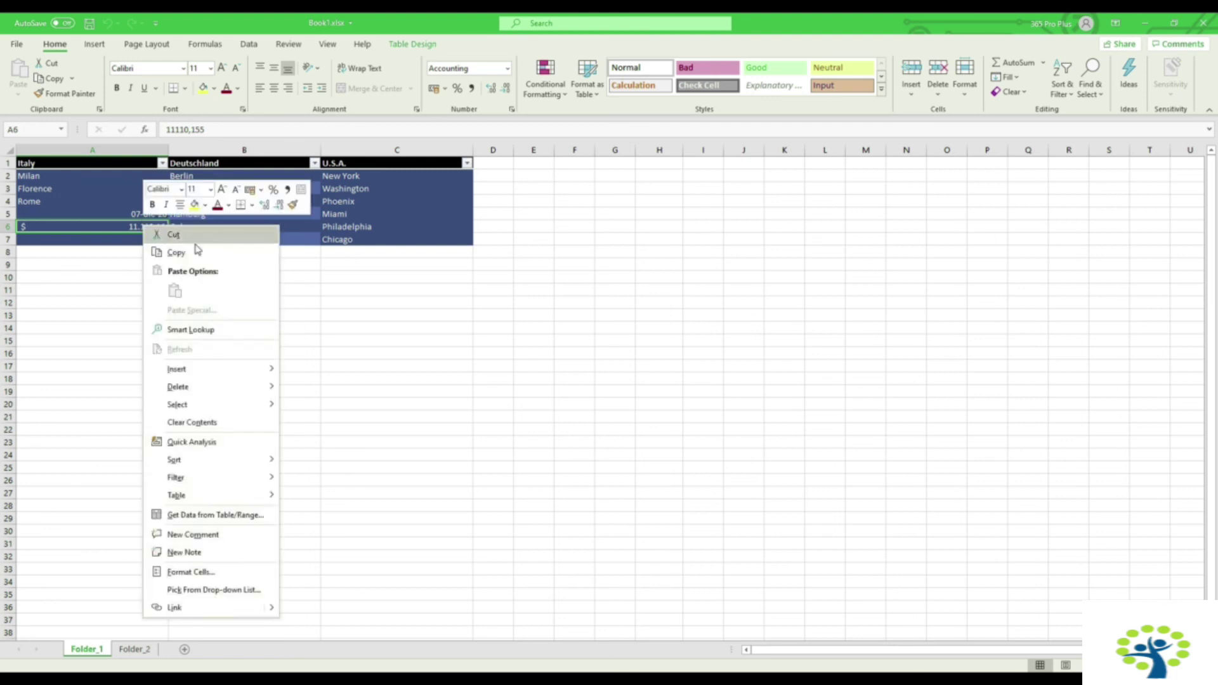
pyautogui.click(213, 573)
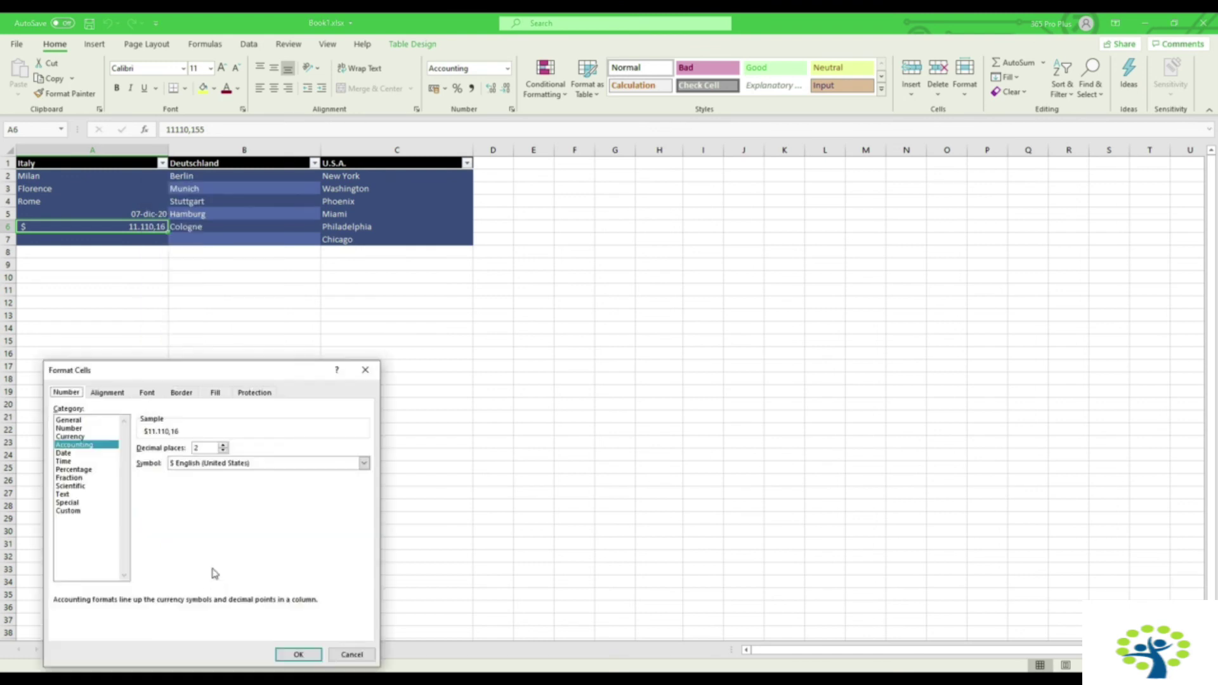
pyautogui.click(100, 470)
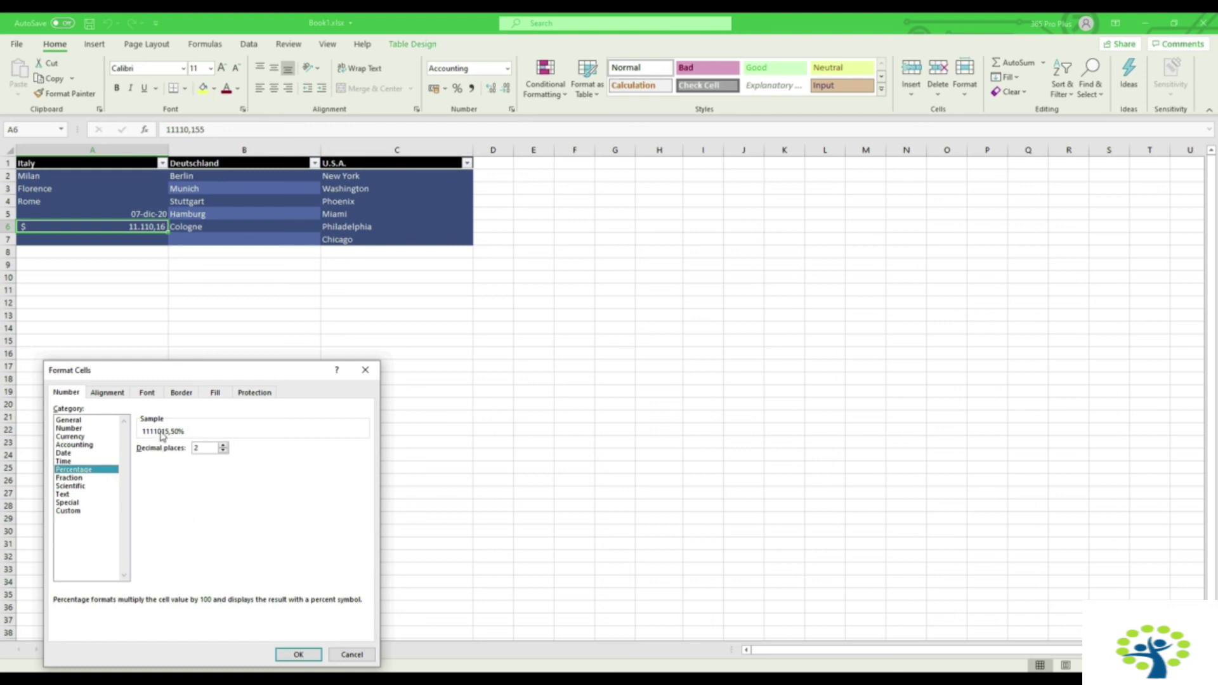
pyautogui.click(297, 657)
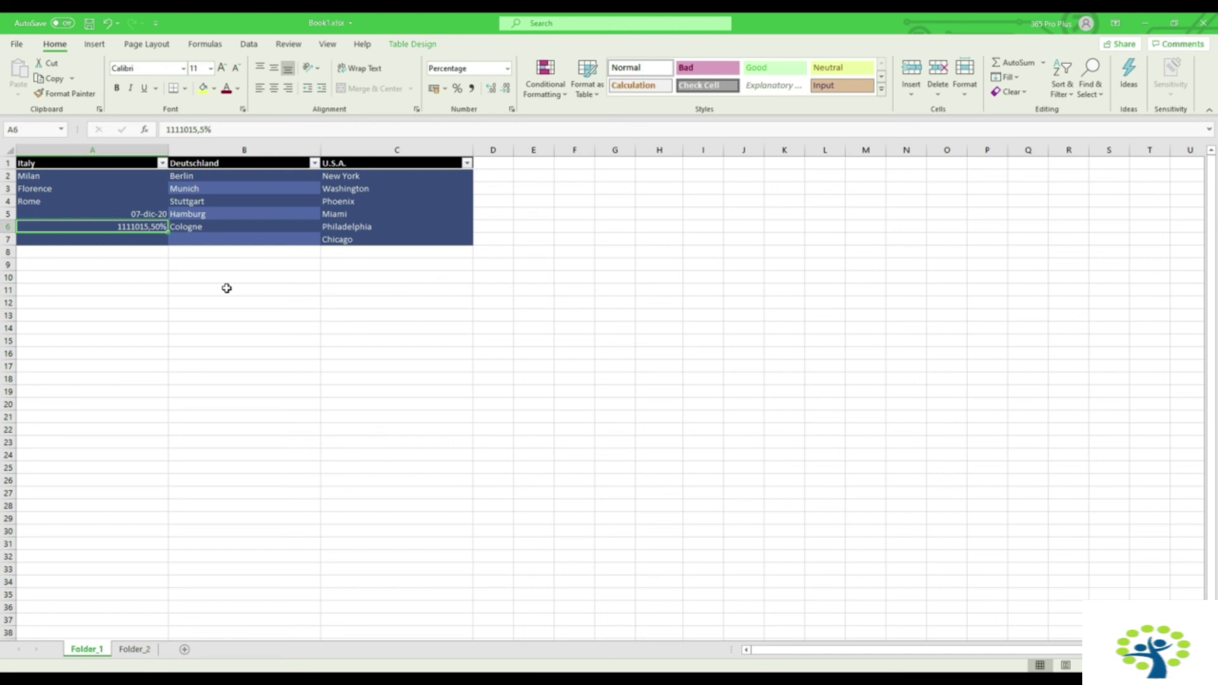
# Step: Replace the content of cell A6 with 50% and format the cell as Number with 2 decimal places
pyautogui.write('50')
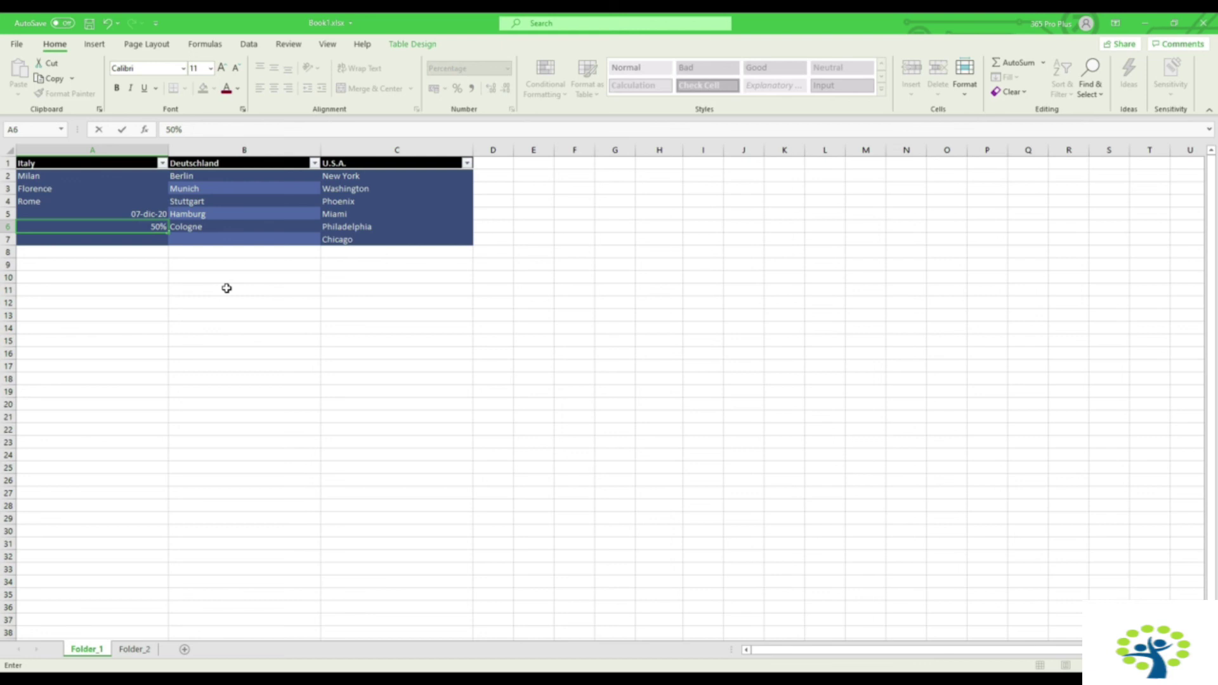
pyautogui.hotkey('ctrl', 'Return')
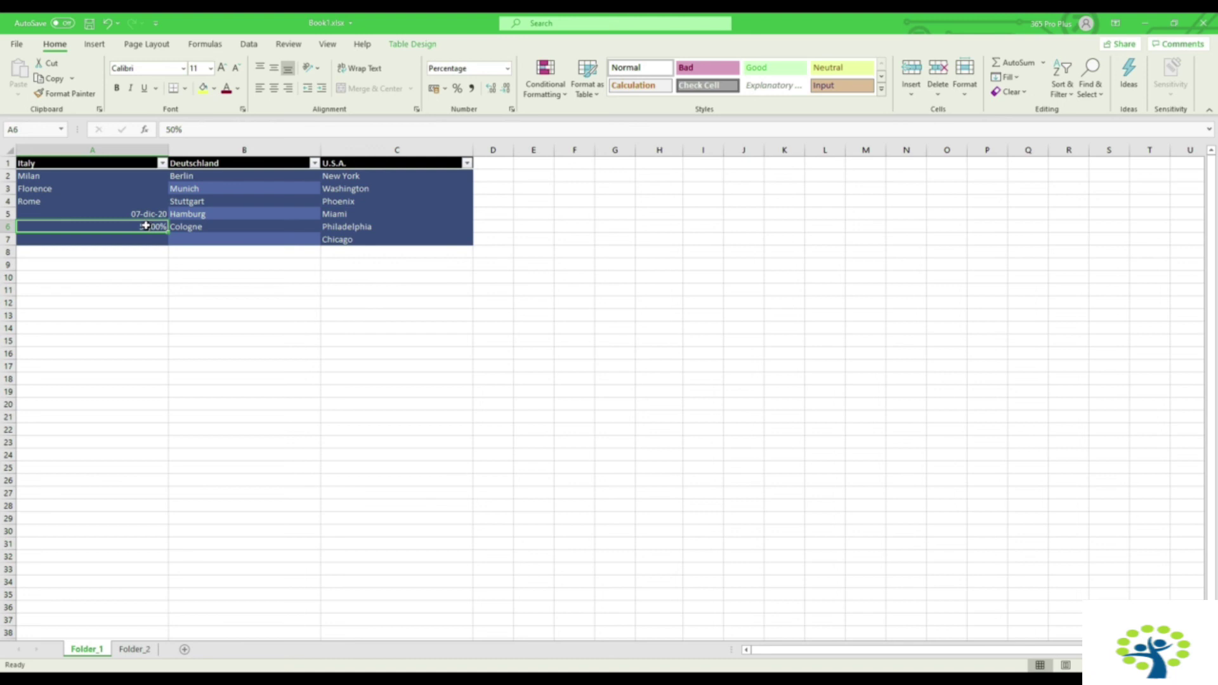
pyautogui.rightClick(146, 225)
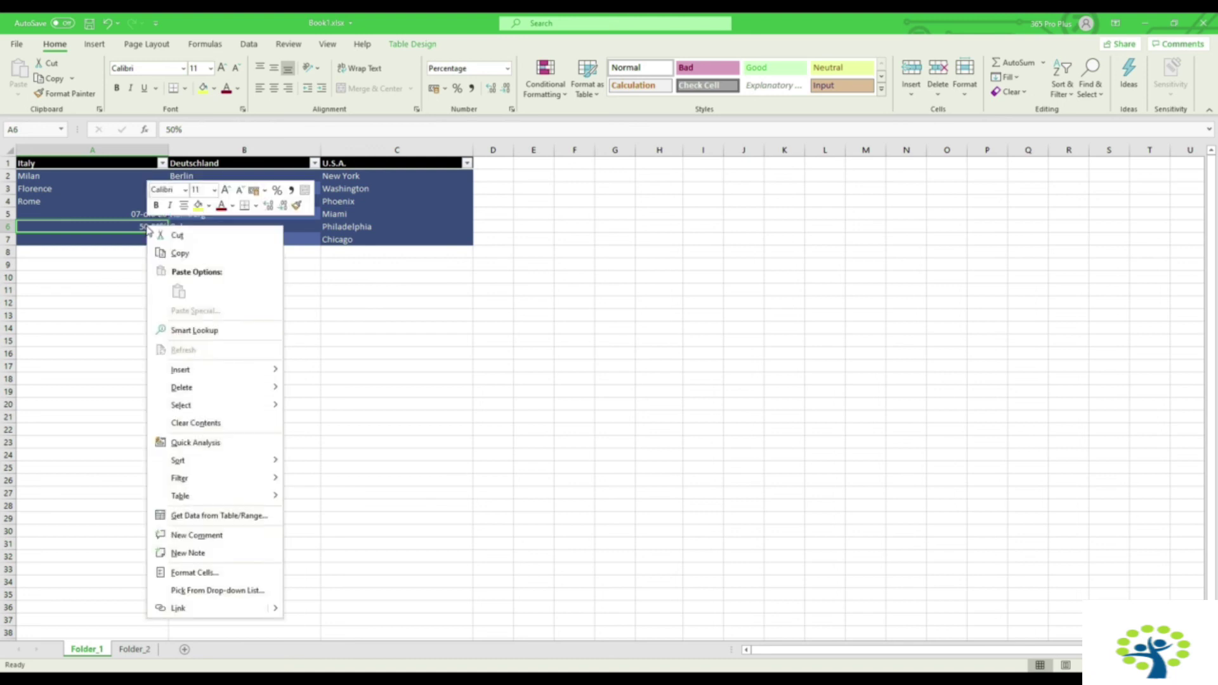
pyautogui.click(231, 574)
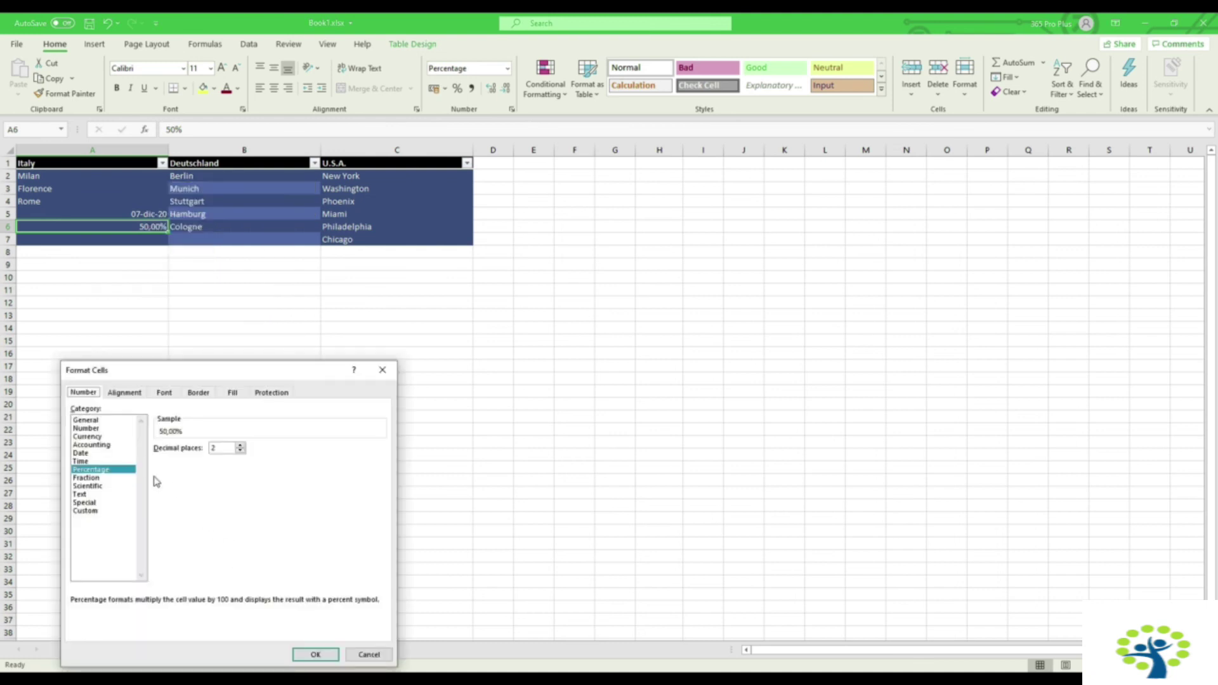
pyautogui.click(92, 430)
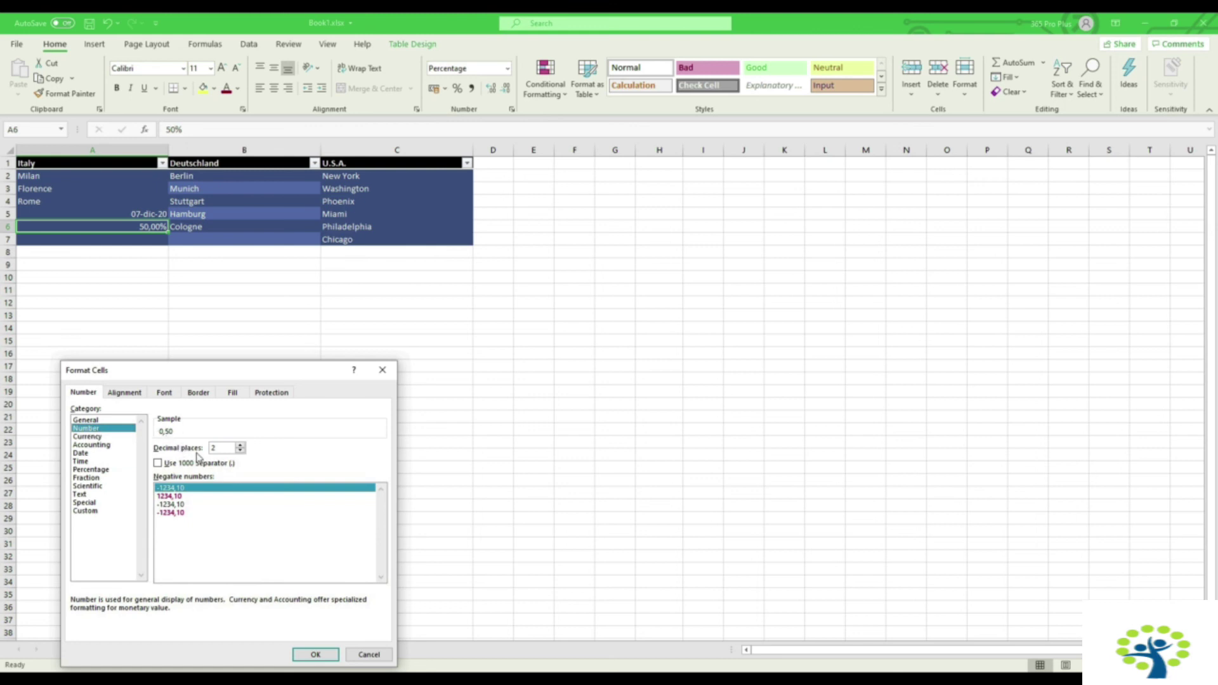
pyautogui.click(316, 655)
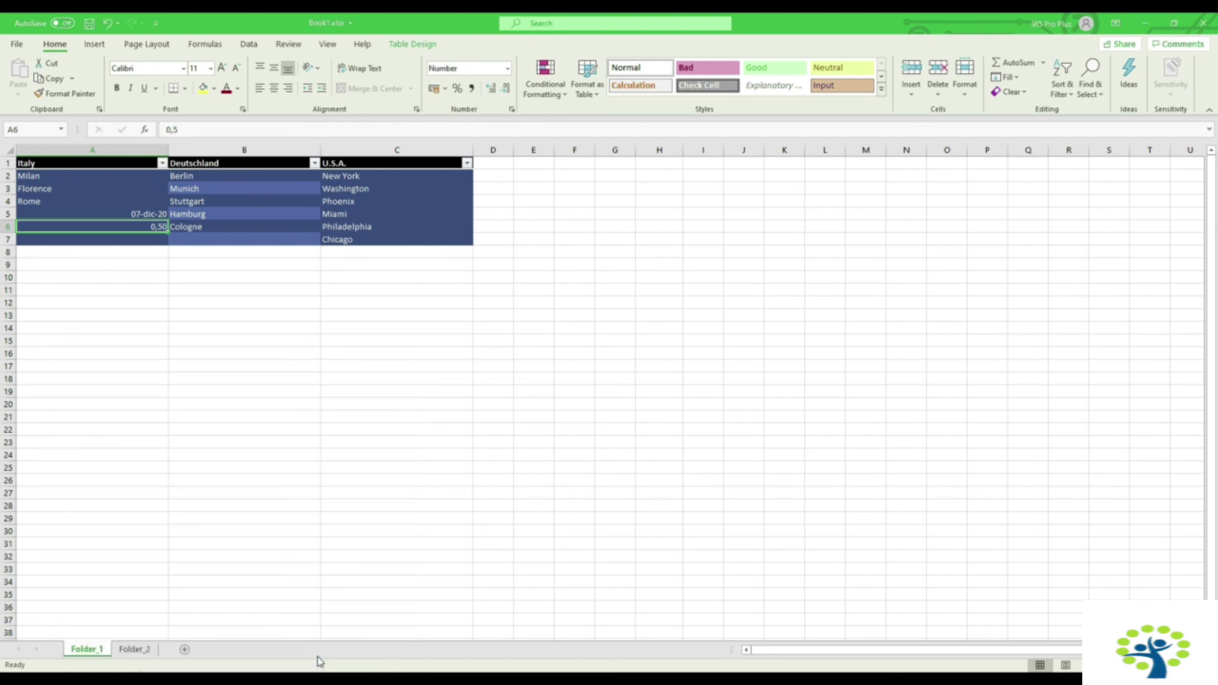
# Step: Switch cell A6 back to the Percentage format with 2 decimal places
pyautogui.rightClick(150, 224)
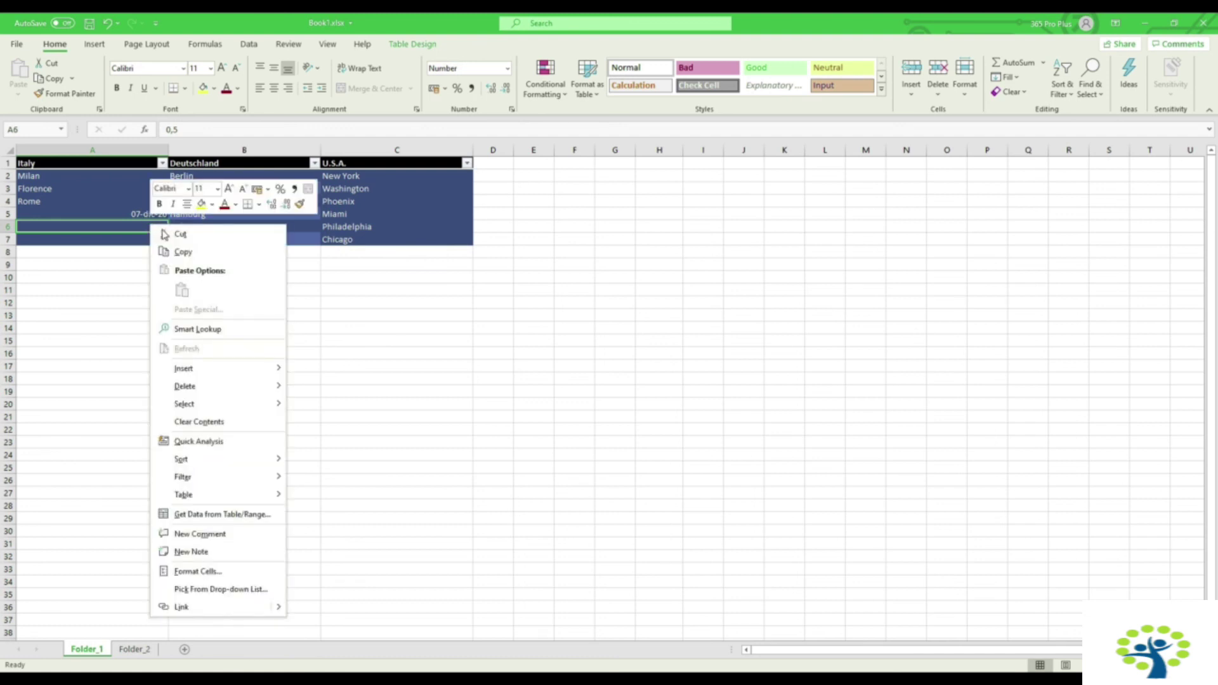
pyautogui.click(216, 571)
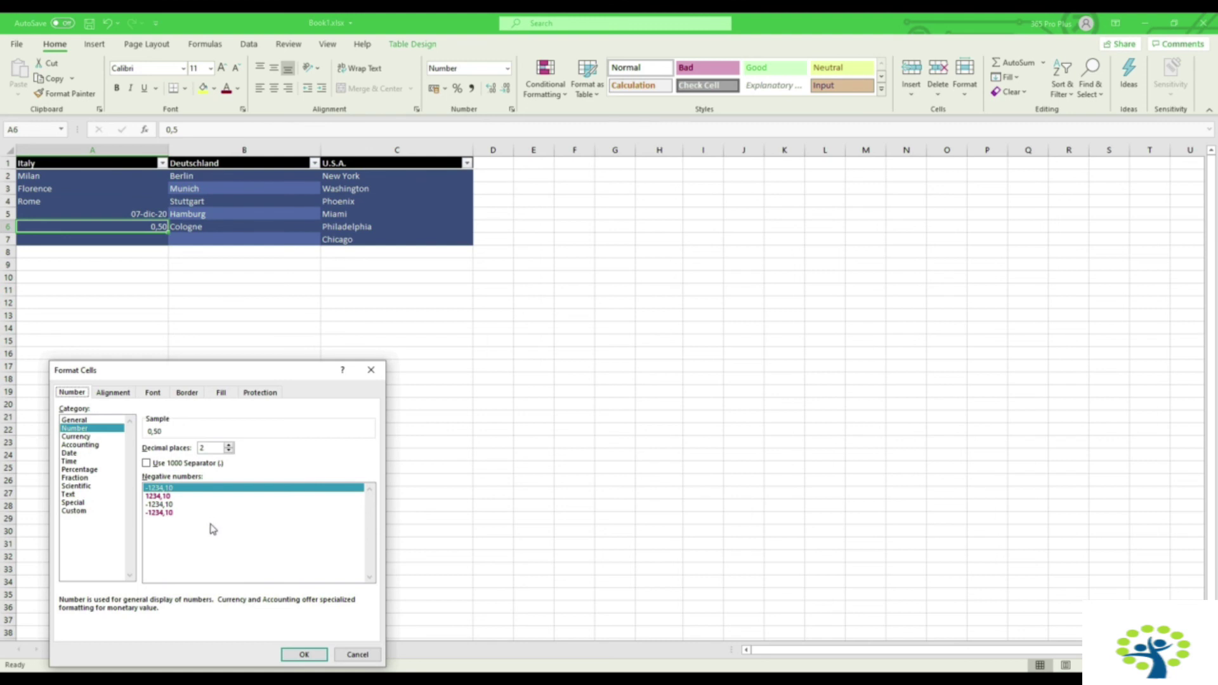
pyautogui.click(111, 472)
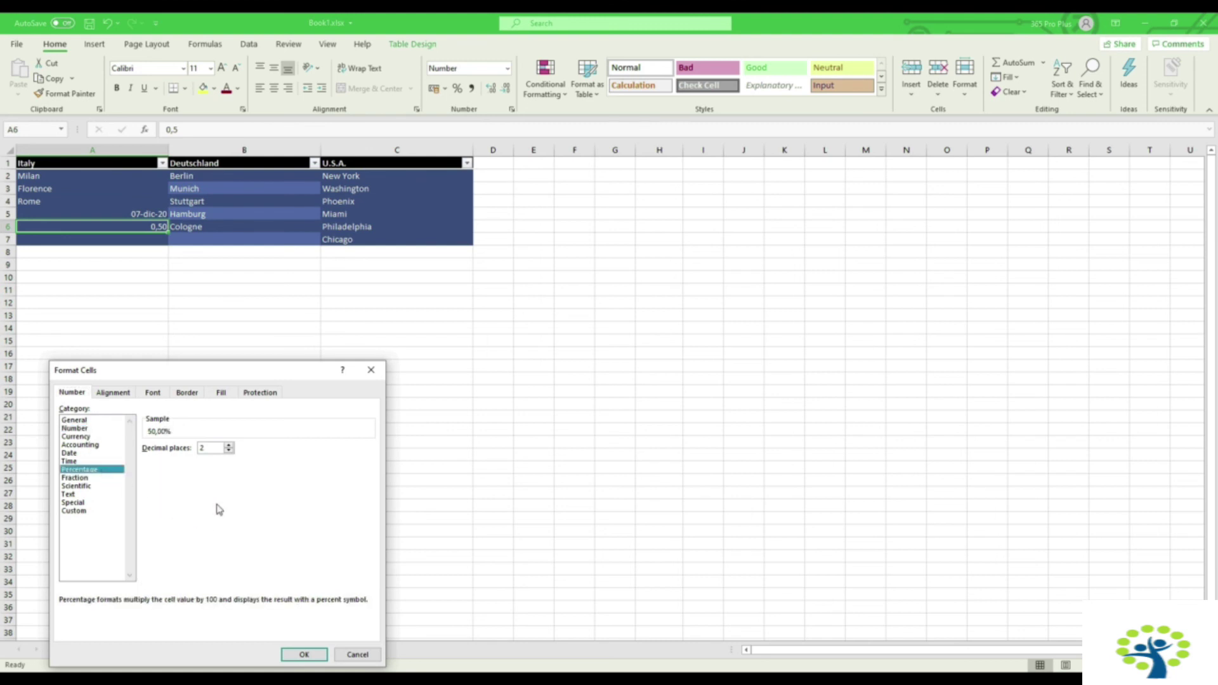